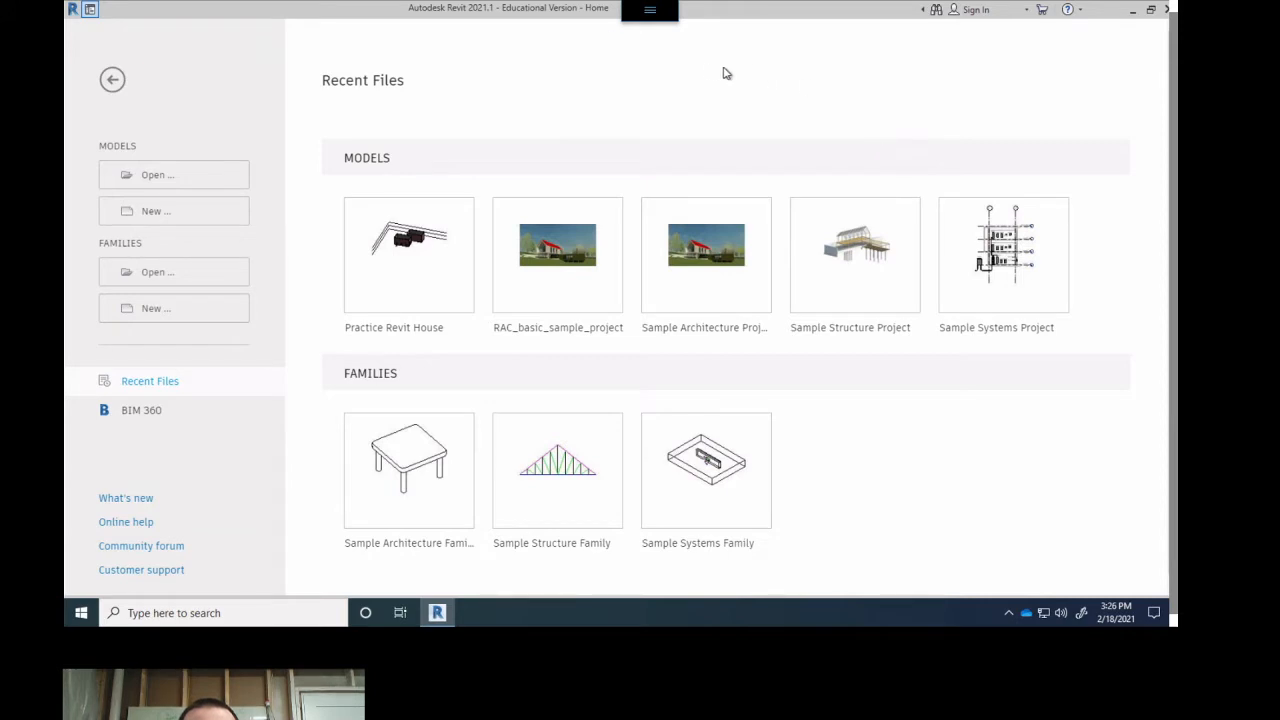
click(650, 9)
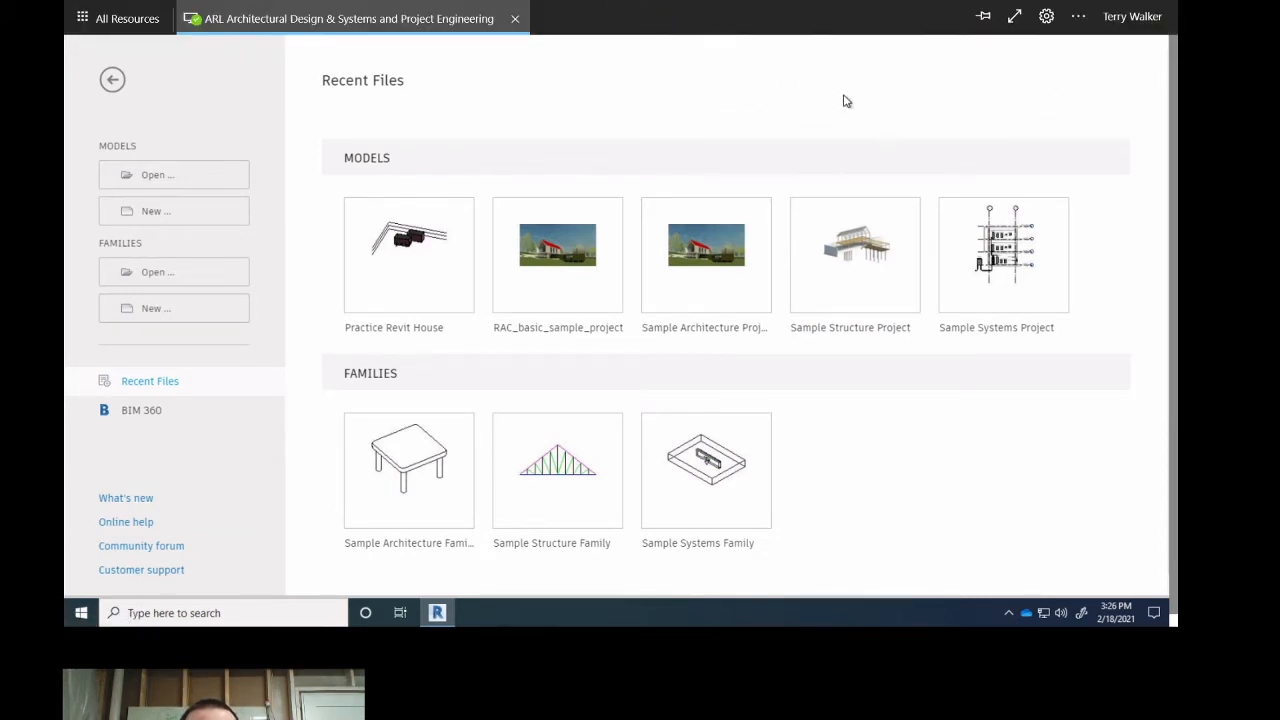
click(157, 213)
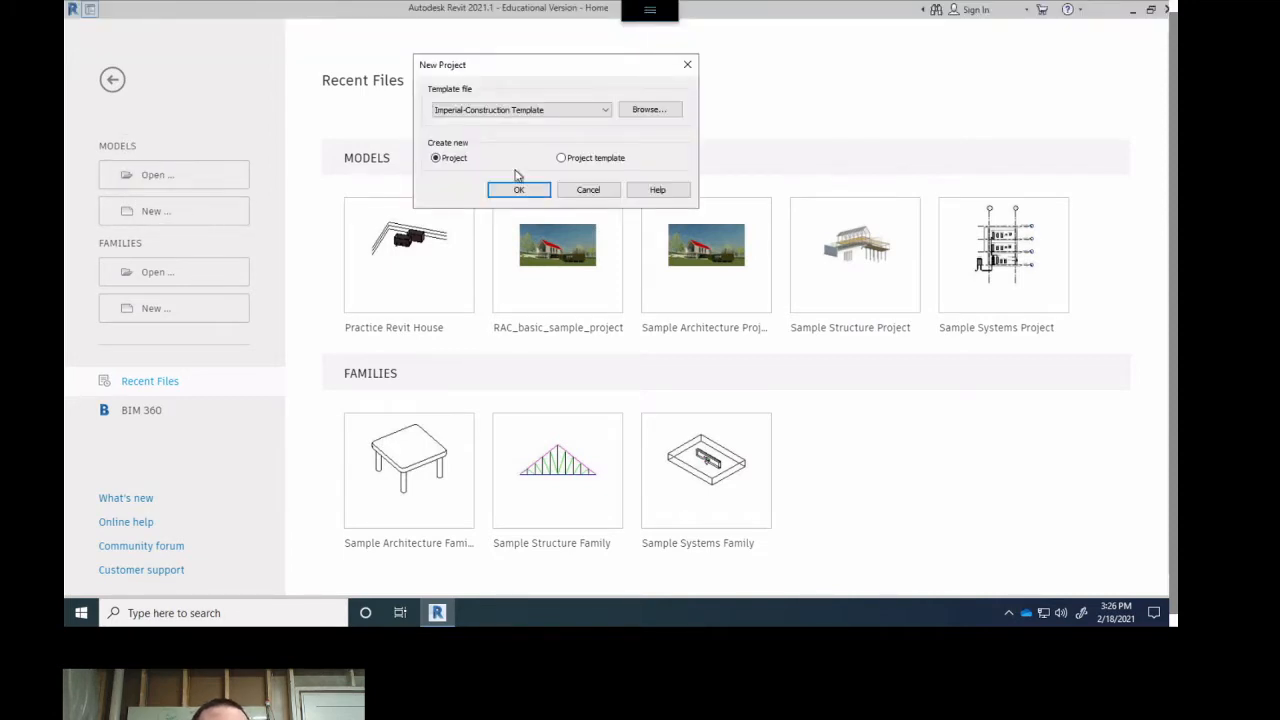
click(588, 190)
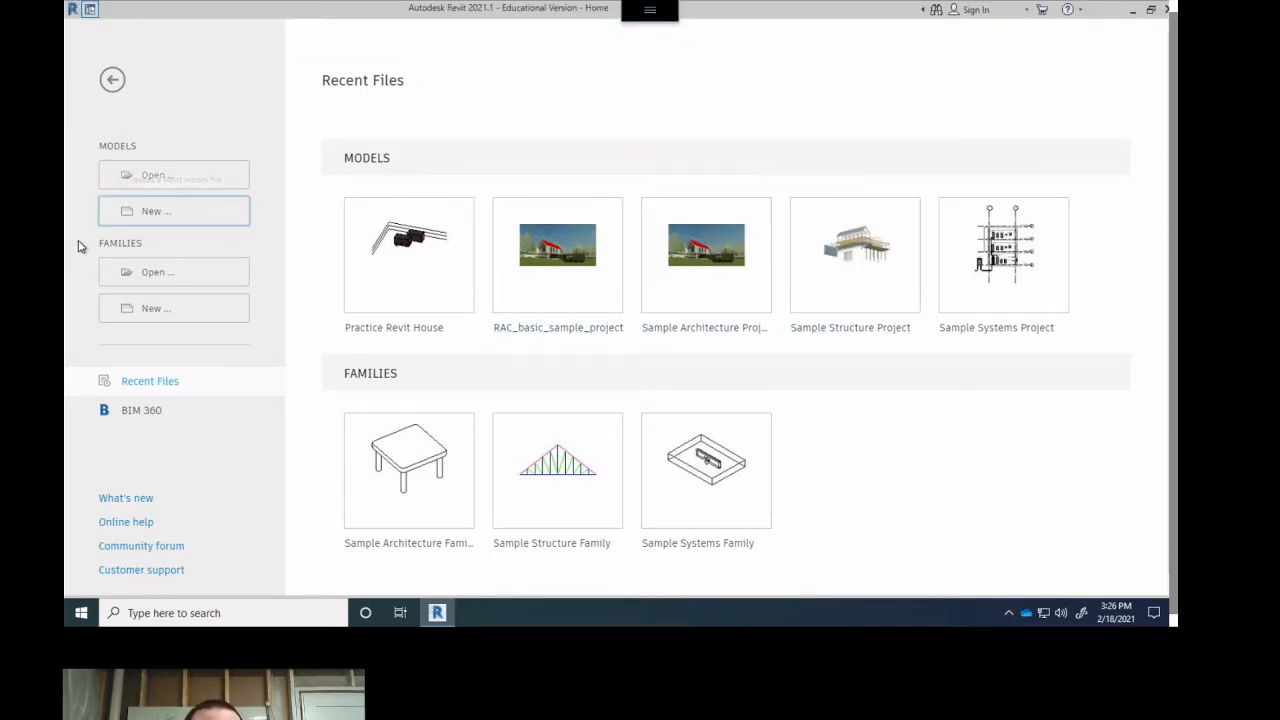
- Create a new project based on the Imperial-Architectural Template
click(158, 215)
click(556, 113)
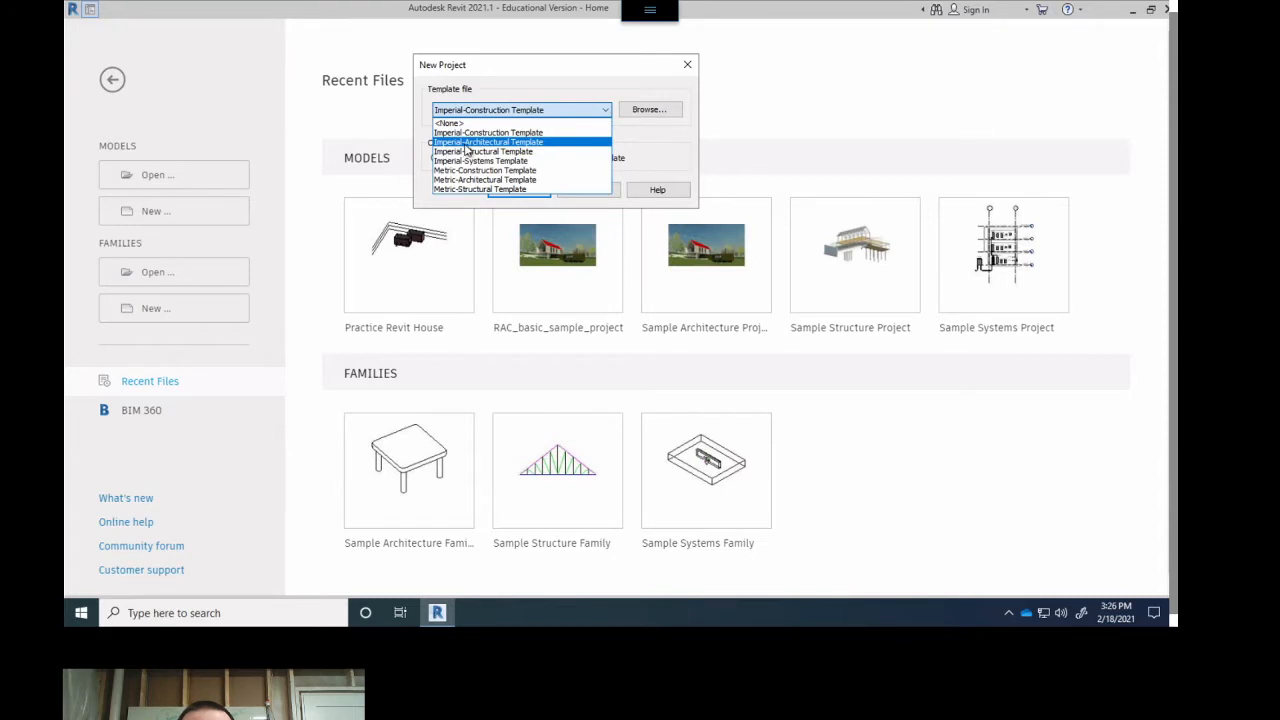
click(465, 143)
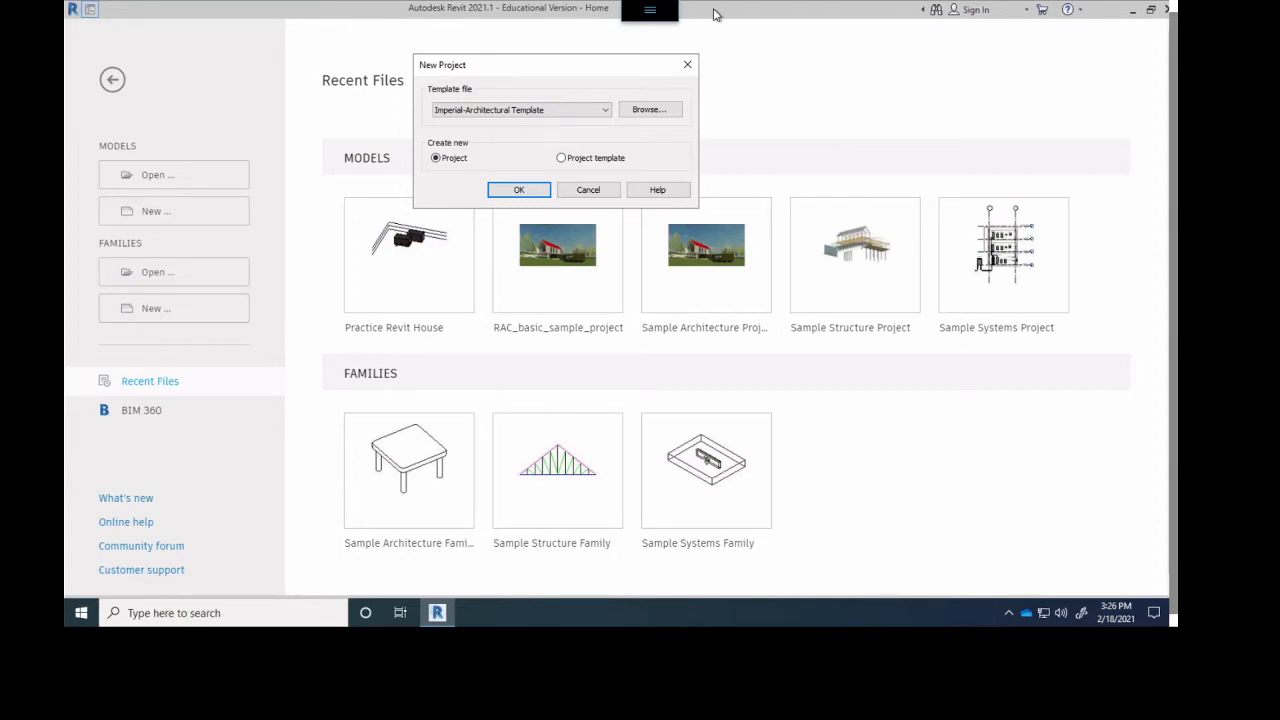
click(515, 191)
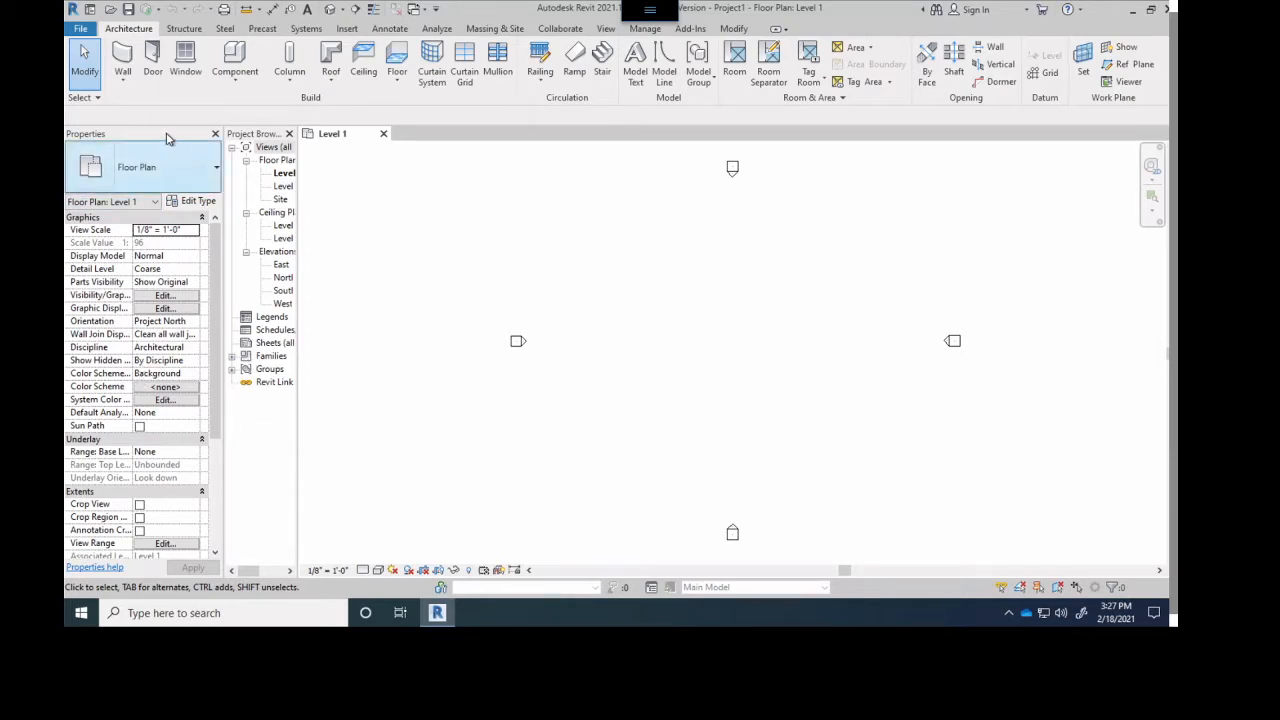
- Close the Properties palette and the Project Browser to leave only the Level 1 drawing area
click(215, 136)
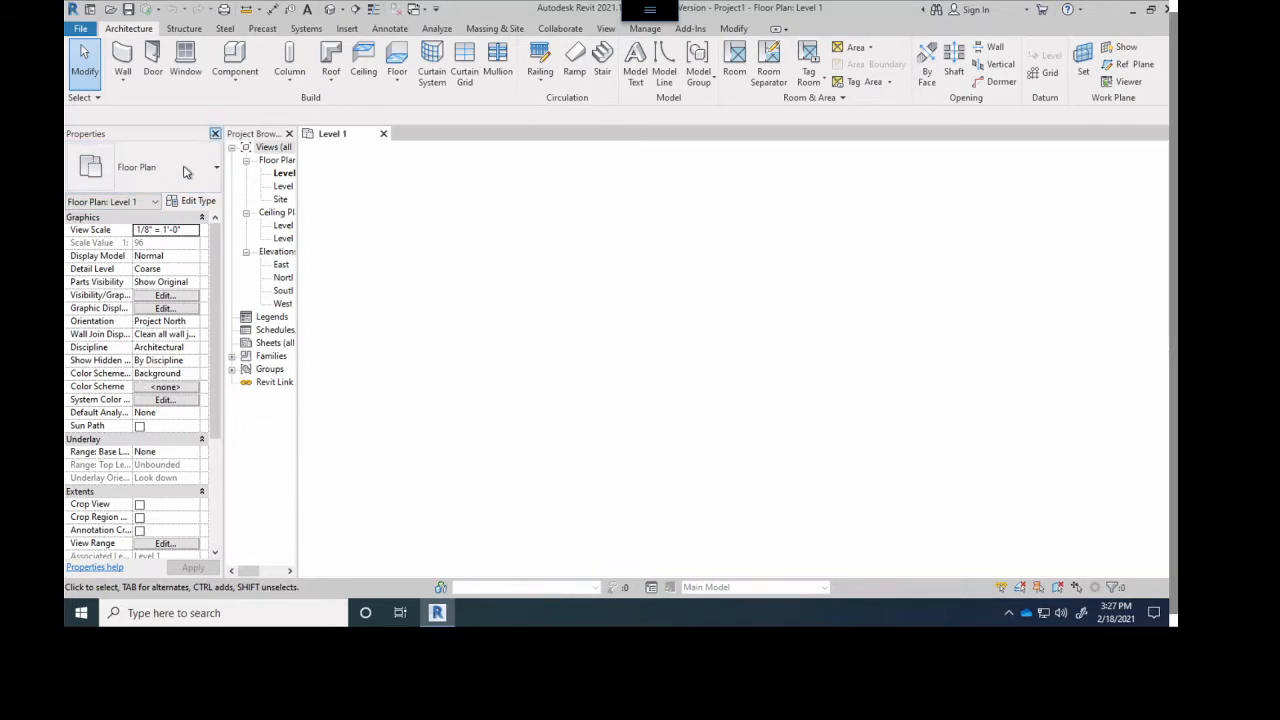
click(288, 135)
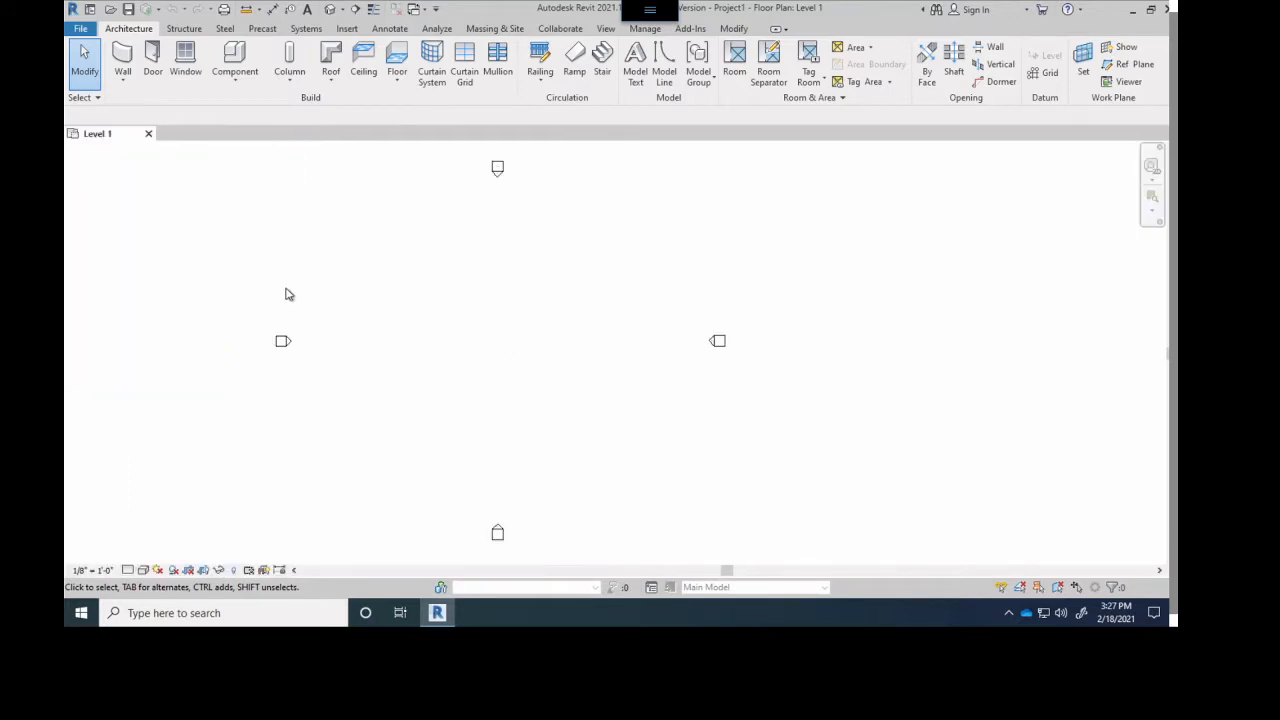
middle_drag(602, 409, 668, 423)
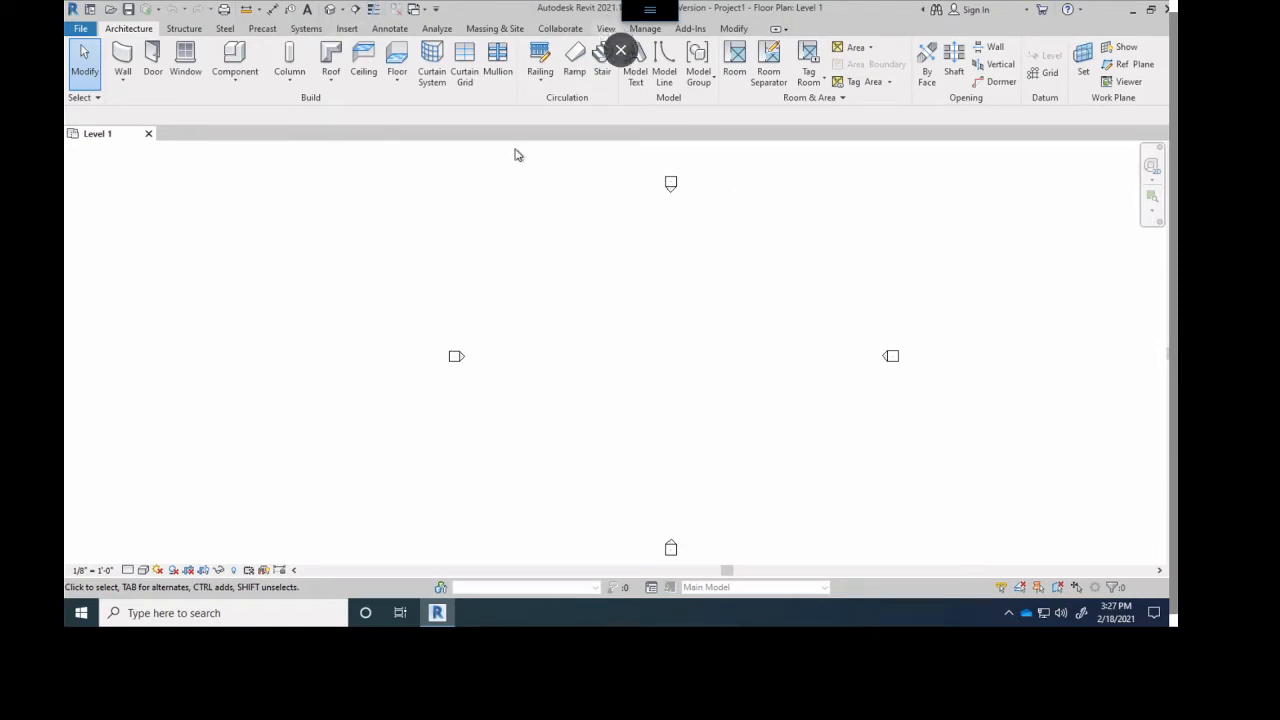
- Turn the display of the Project Browser and the Properties palette back on
click(605, 29)
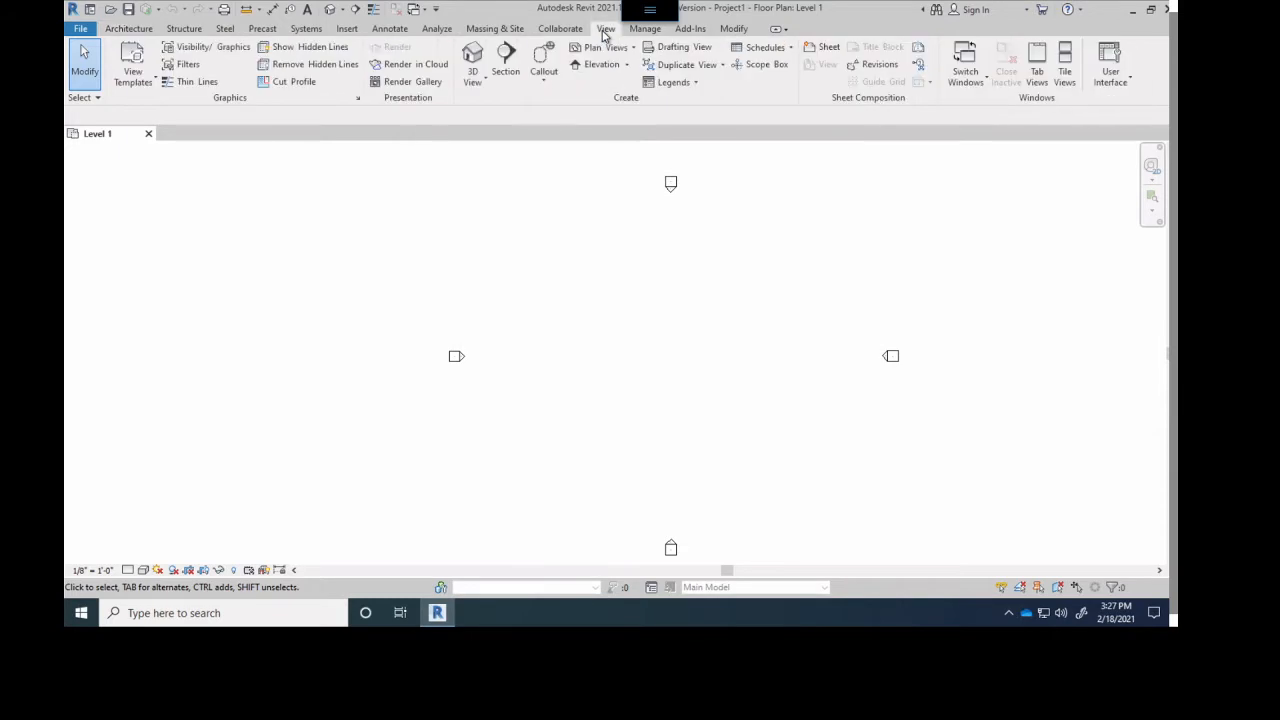
click(1108, 86)
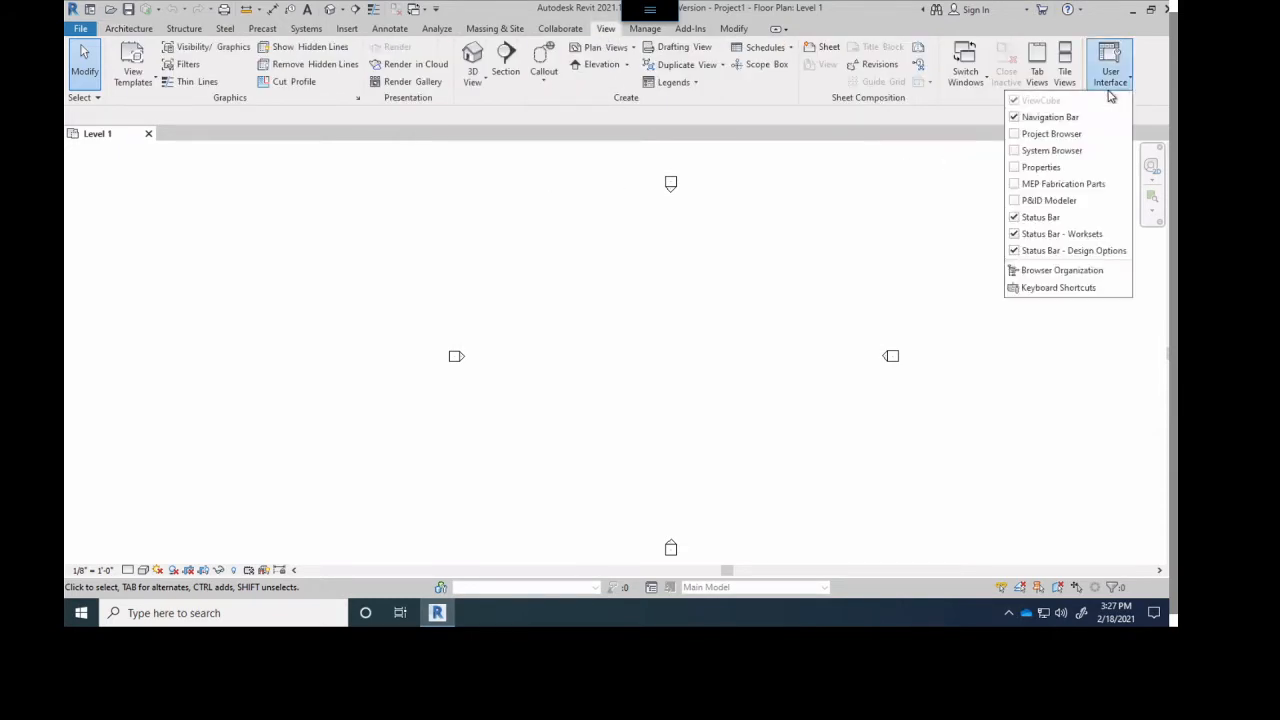
click(1017, 134)
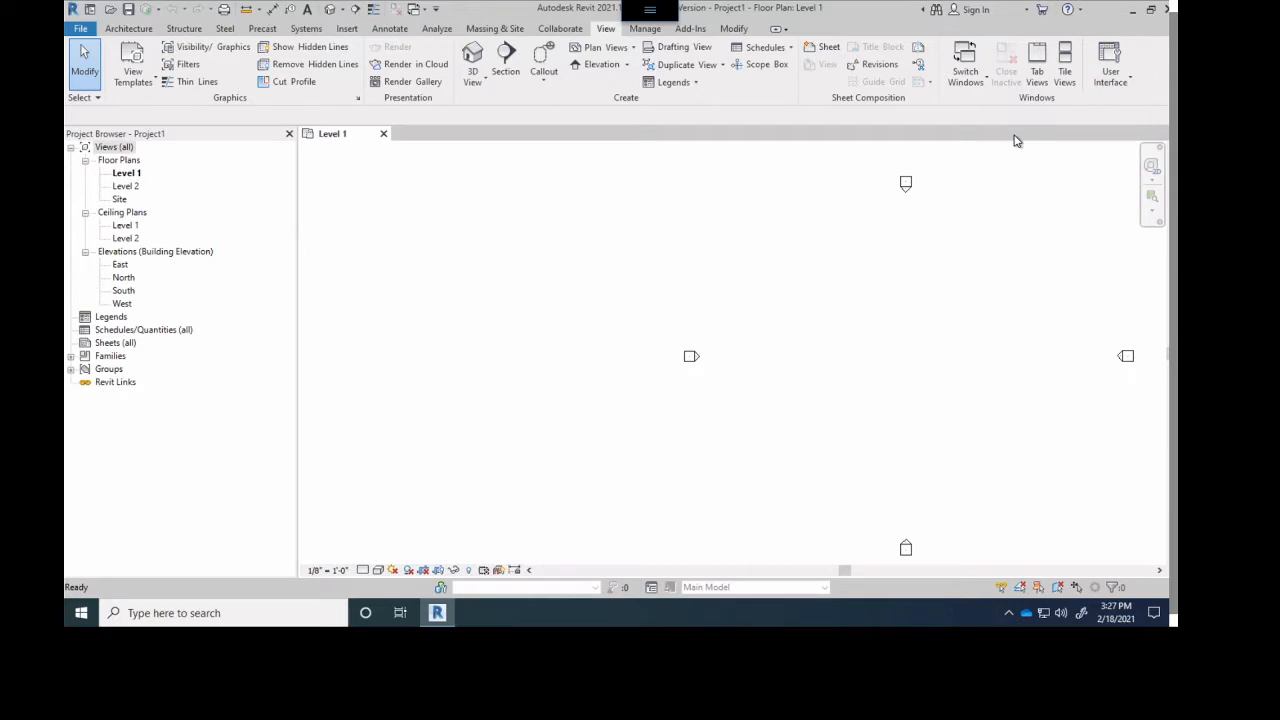
click(1109, 84)
click(1018, 167)
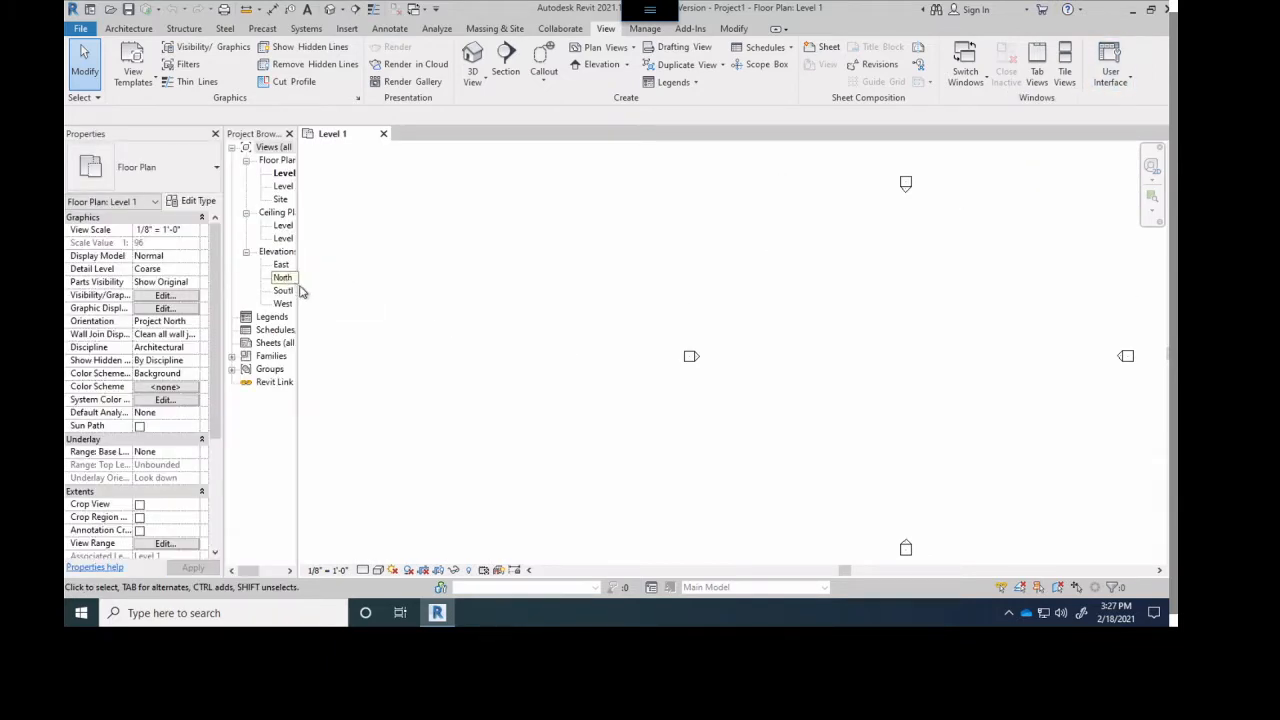
- Widen the Project Browser until its full view names are readable
click(298, 293)
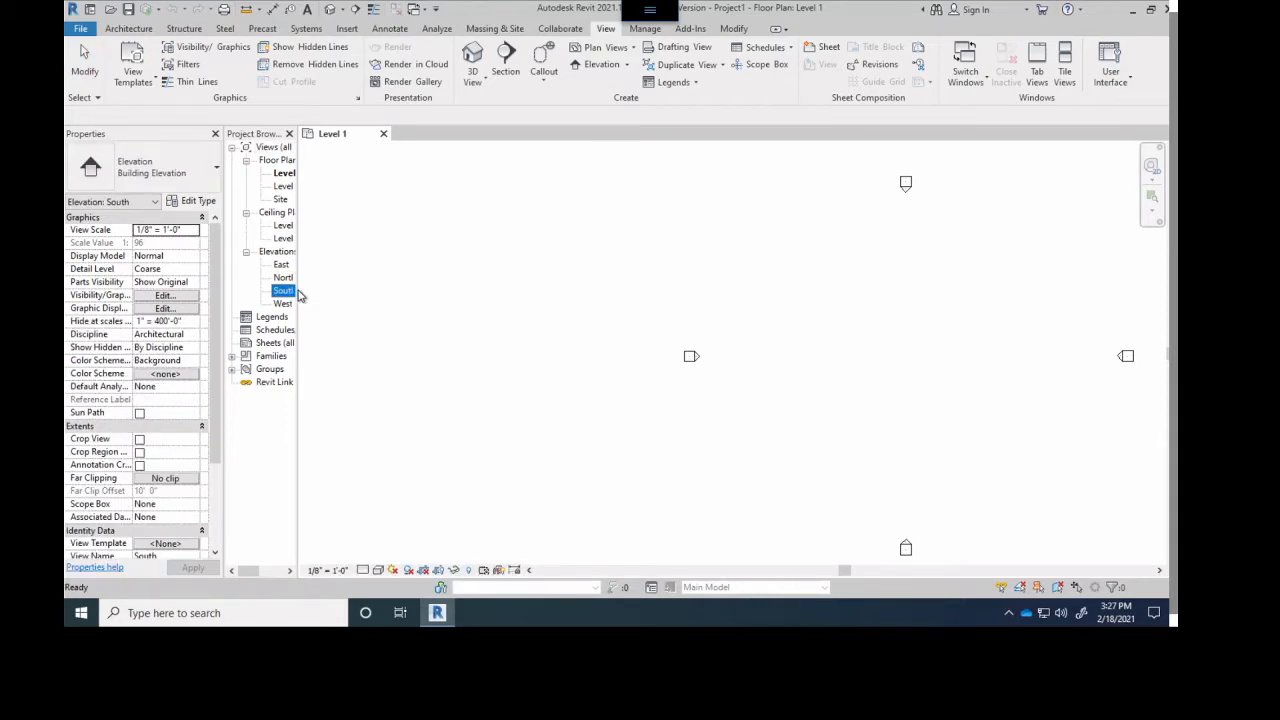
drag(301, 290, 429, 292)
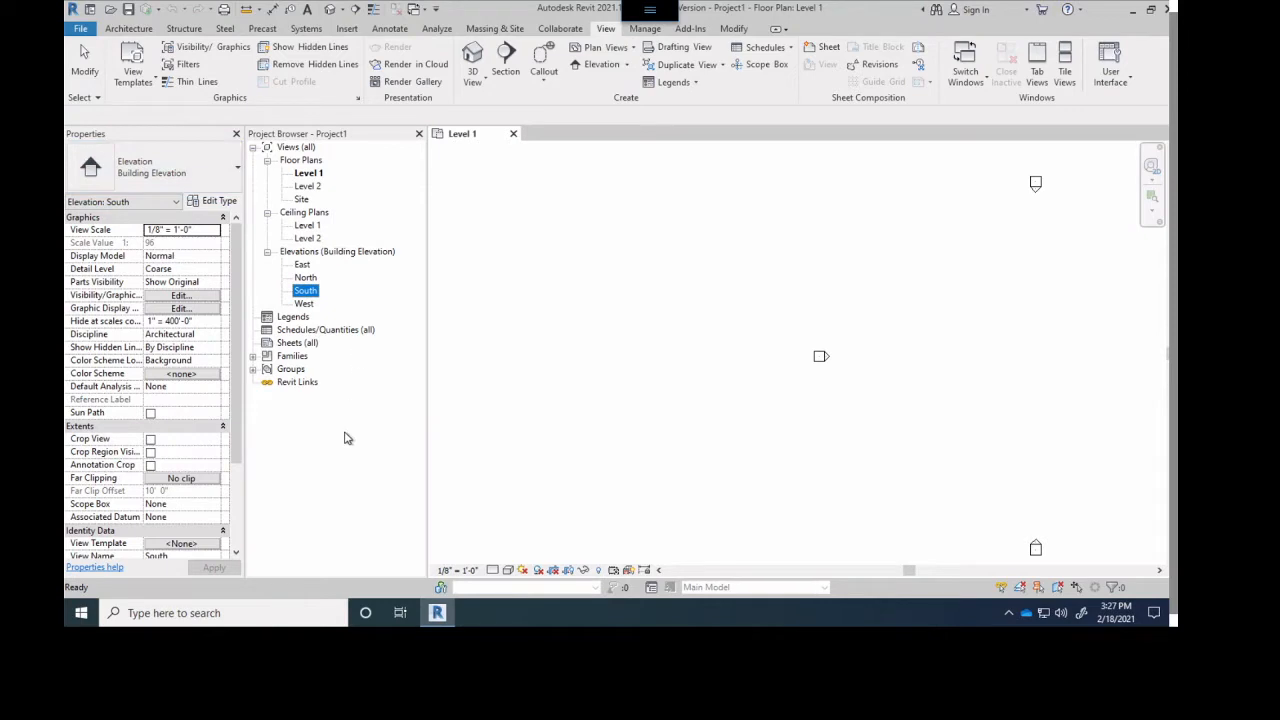
click(649, 367)
- Examine the four elevation markers in the Level 1 floor plan, both close up and from farther out
mouse_move(880, 343)
middle_down()
mouse_move(569, 337)
mouse_move(700, 346)
middle_up()
scroll(631, 337, up, 6)
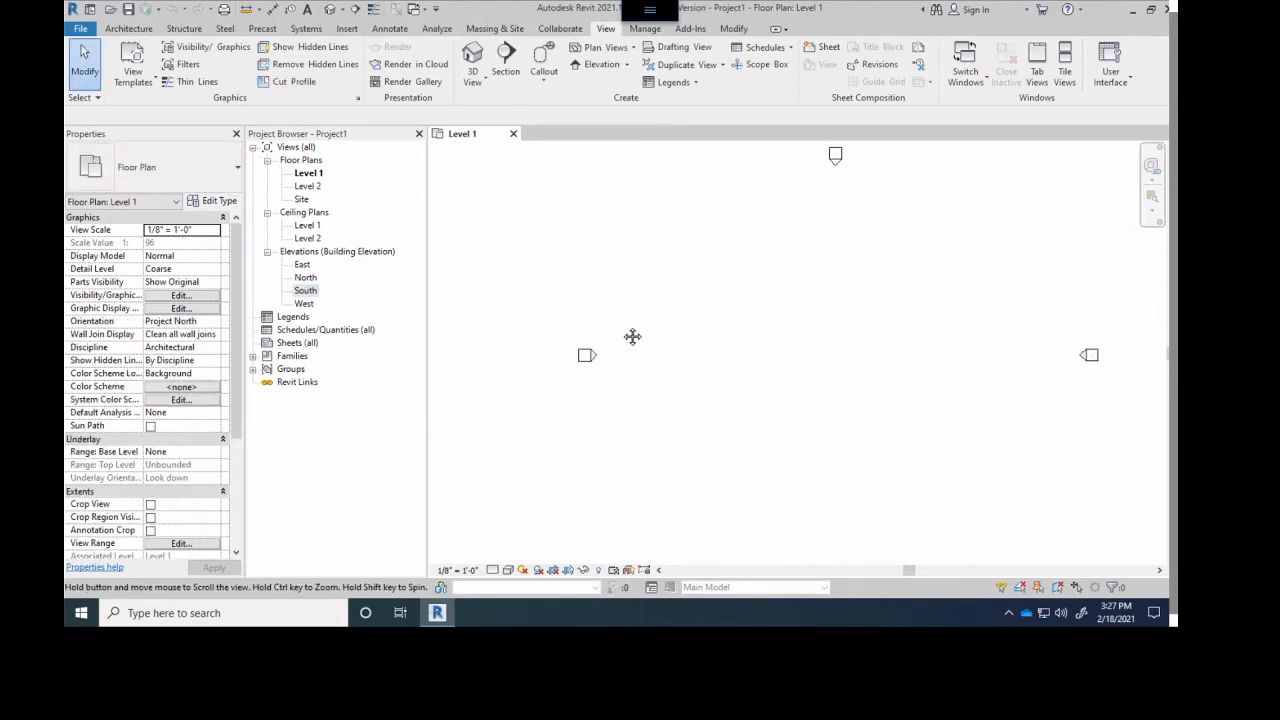
scroll(746, 351, down, 4)
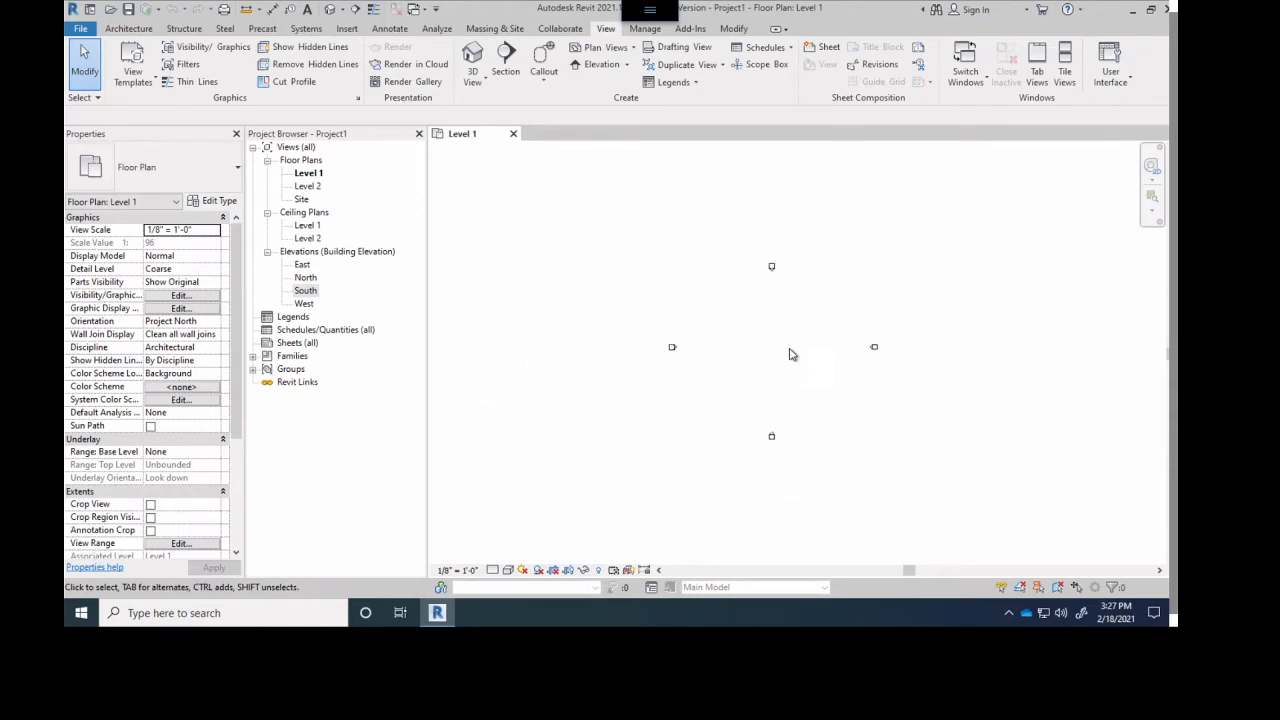
scroll(791, 354, up, 3)
scroll(765, 345, up, 3)
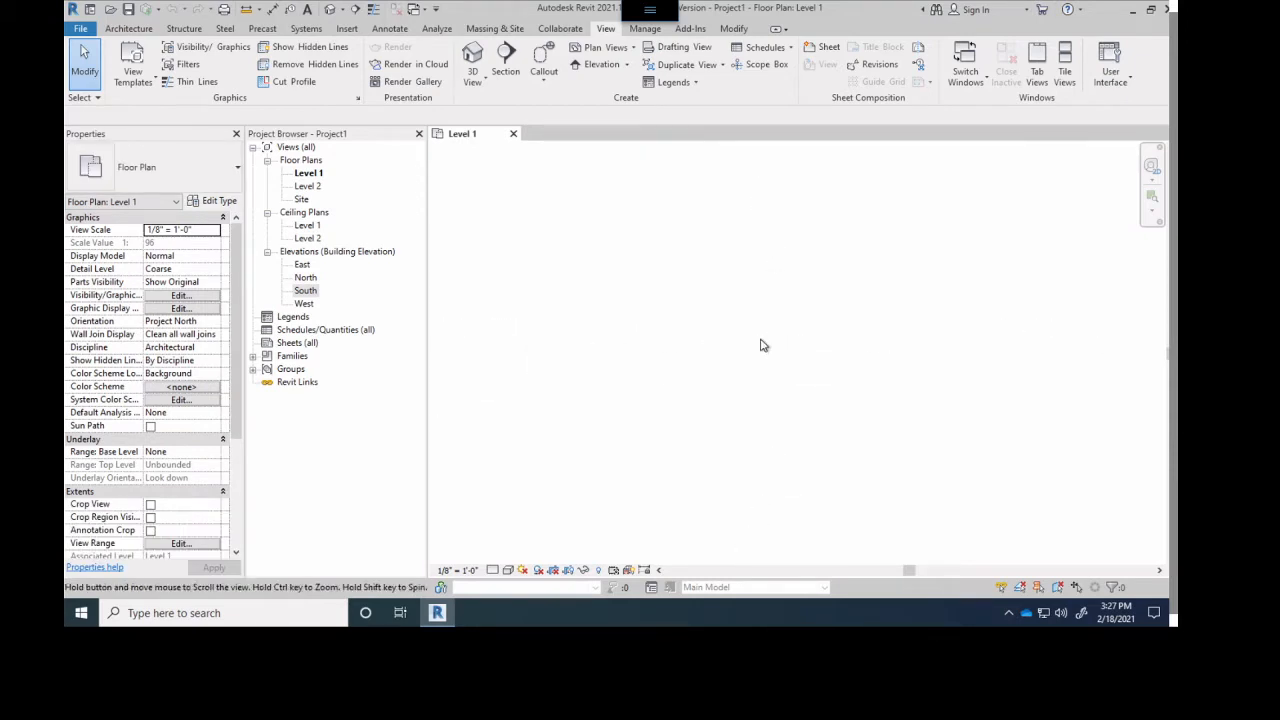
scroll(761, 346, down, 4)
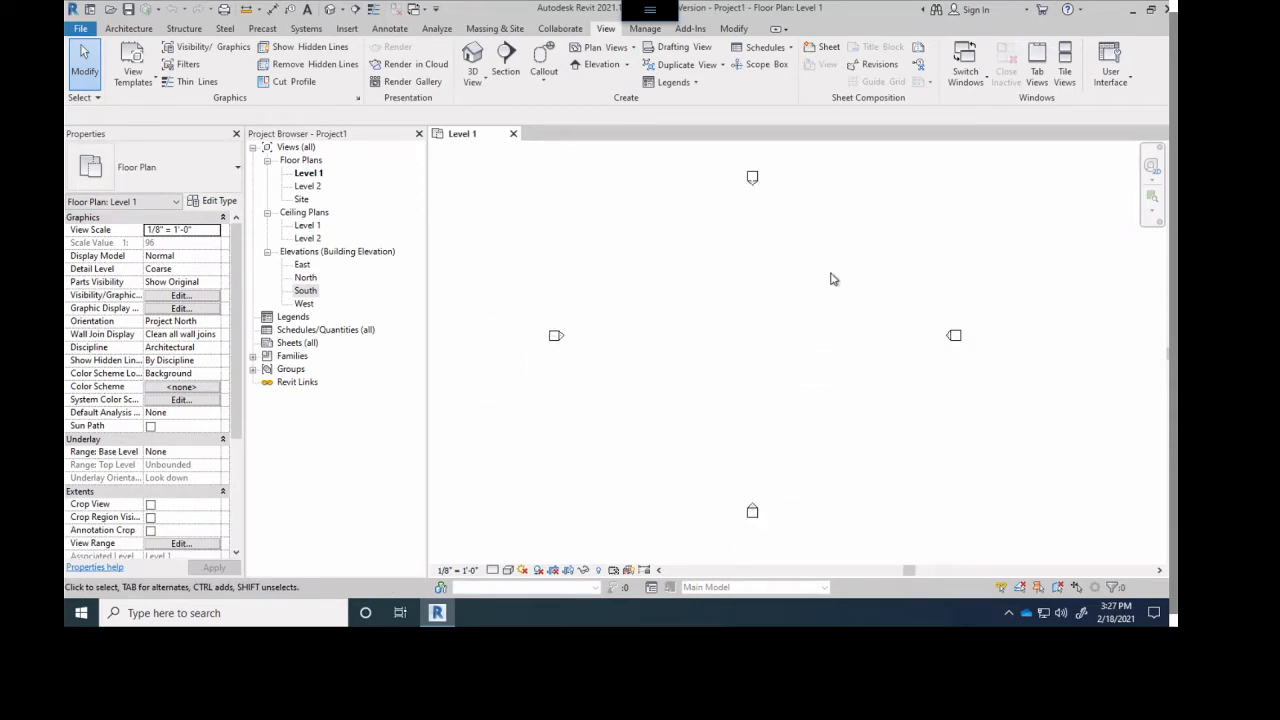
middle_drag(766, 361, 764, 327)
scroll(755, 277, down, 2)
middle_drag(759, 281, 724, 312)
scroll(724, 312, up, 3)
- Collapse the Ceiling Plans group in the Project Browser
click(268, 214)
click(268, 215)
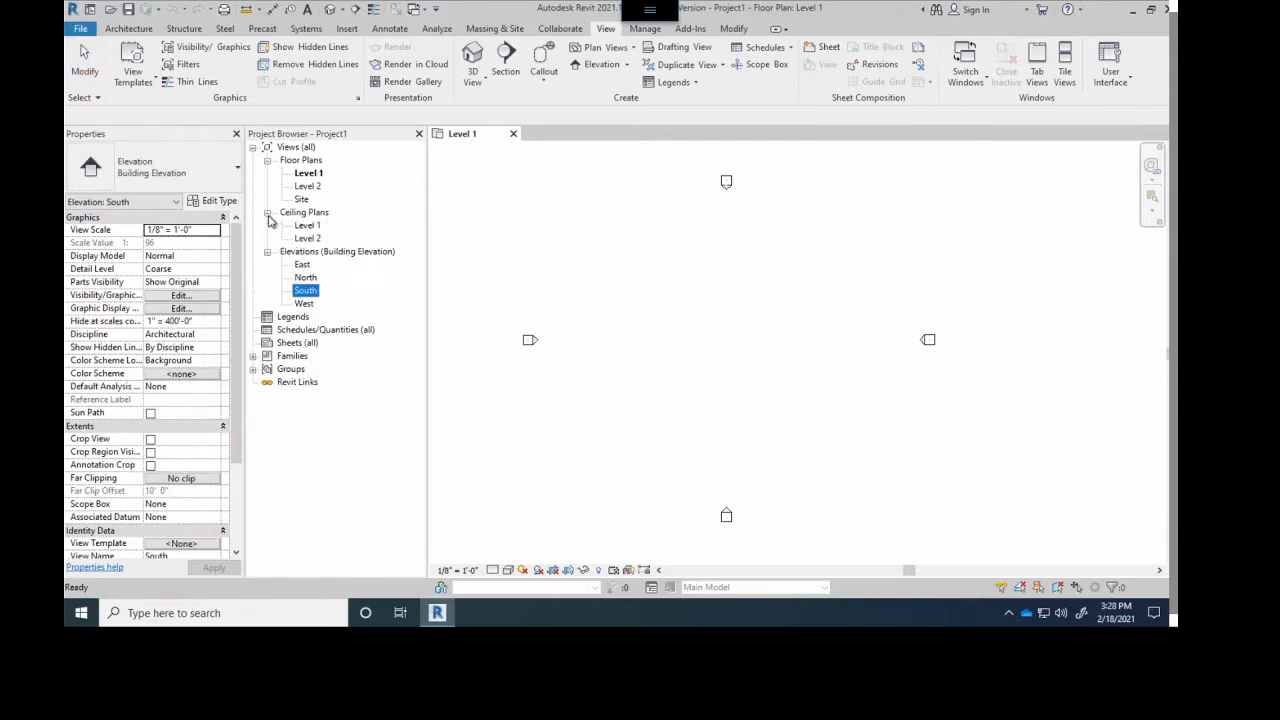
click(267, 213)
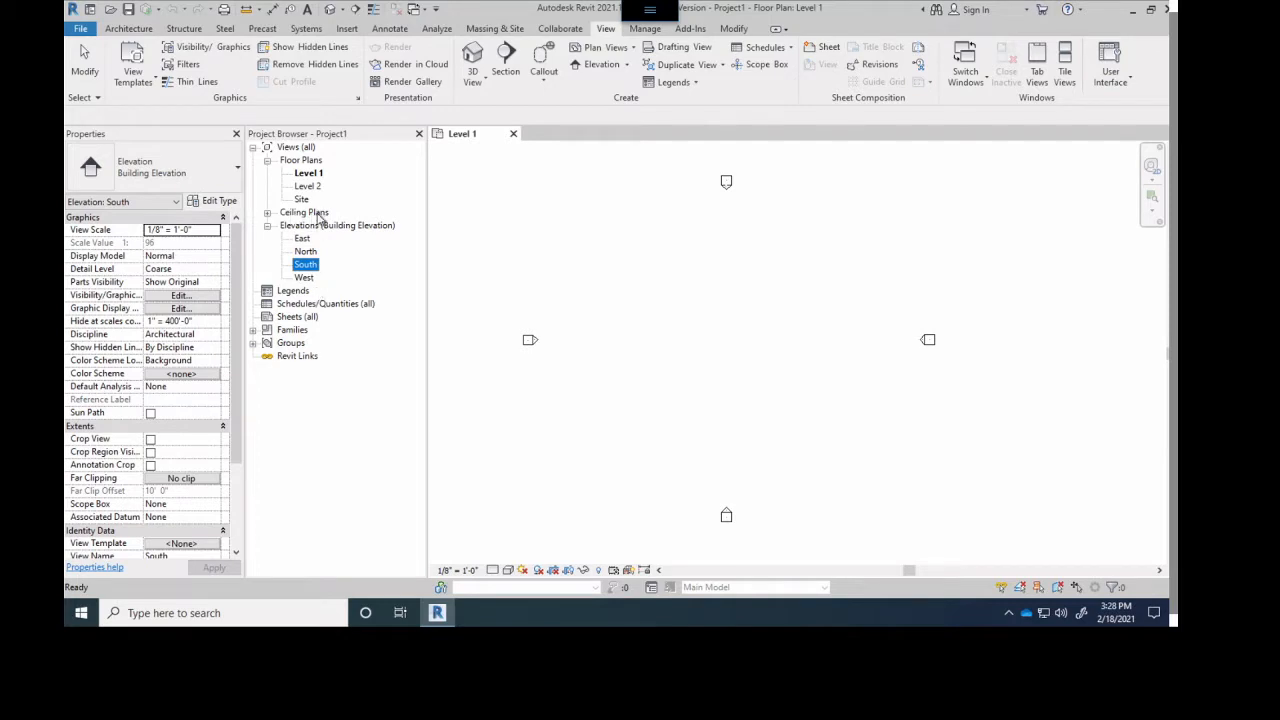
click(318, 213)
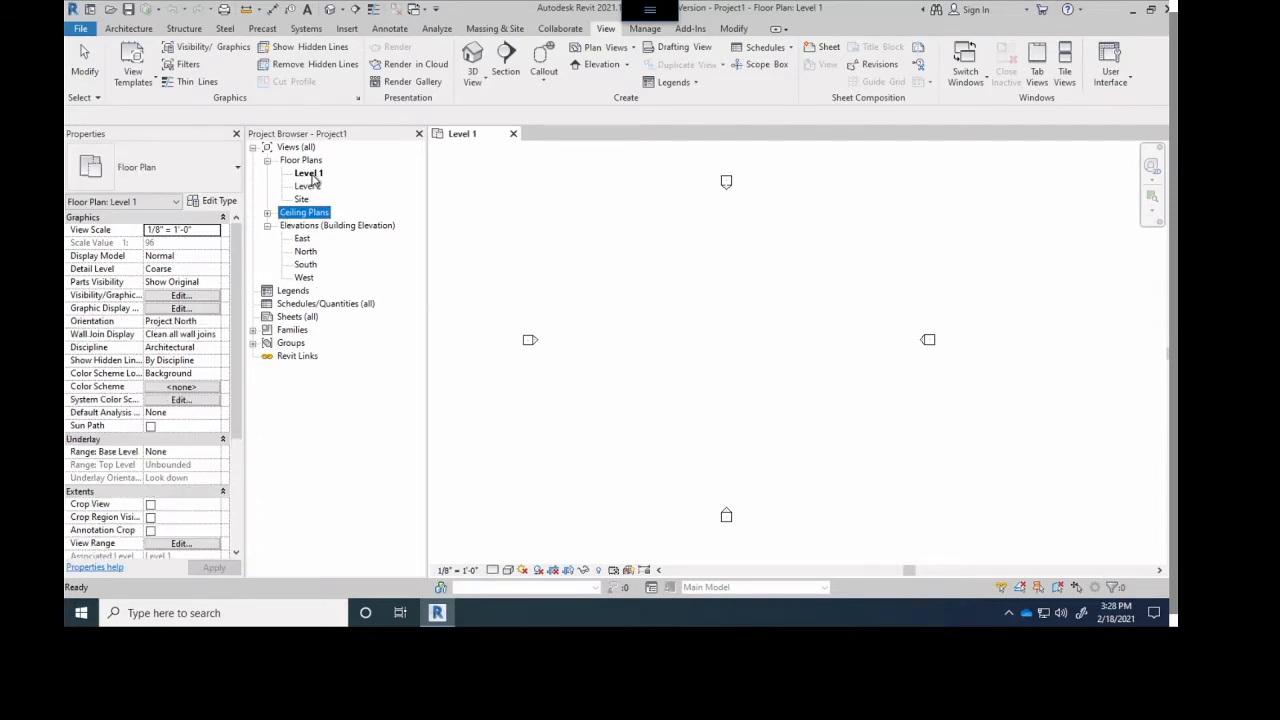
- Open the East elevation alongside the Level 1 floor plan and compare the two views, ending on East
double_click(308, 173)
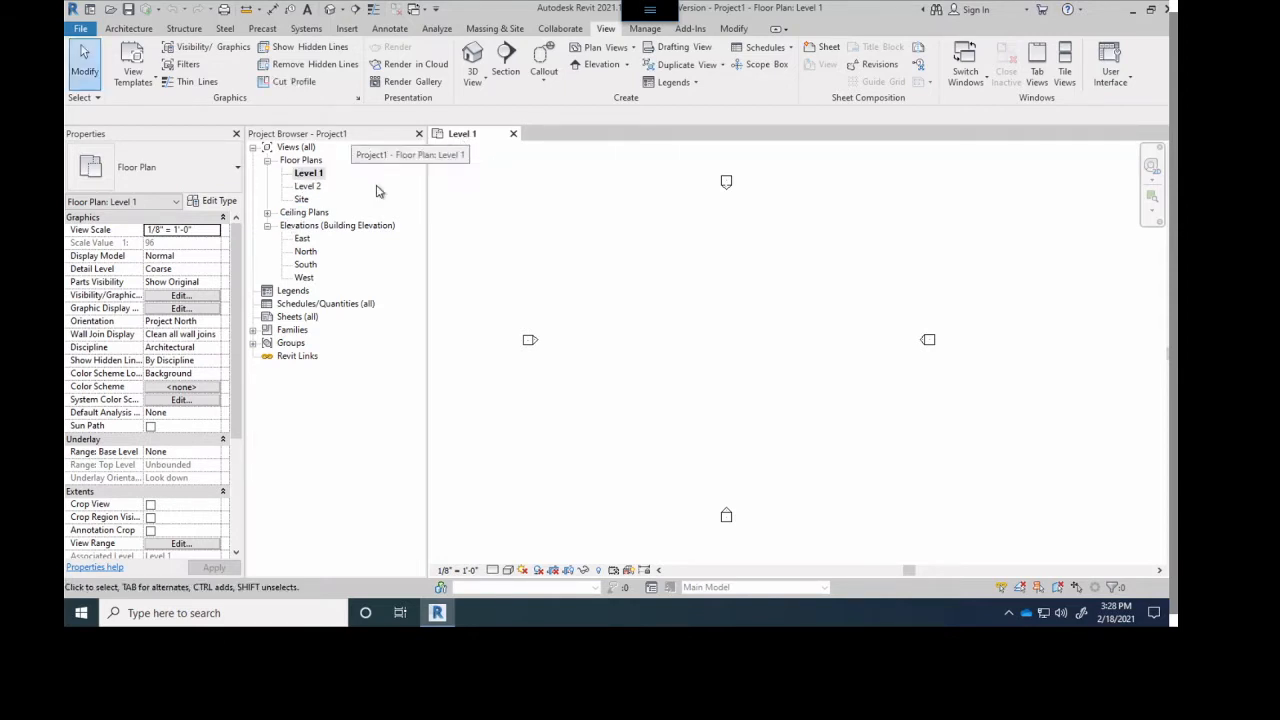
double_click(302, 239)
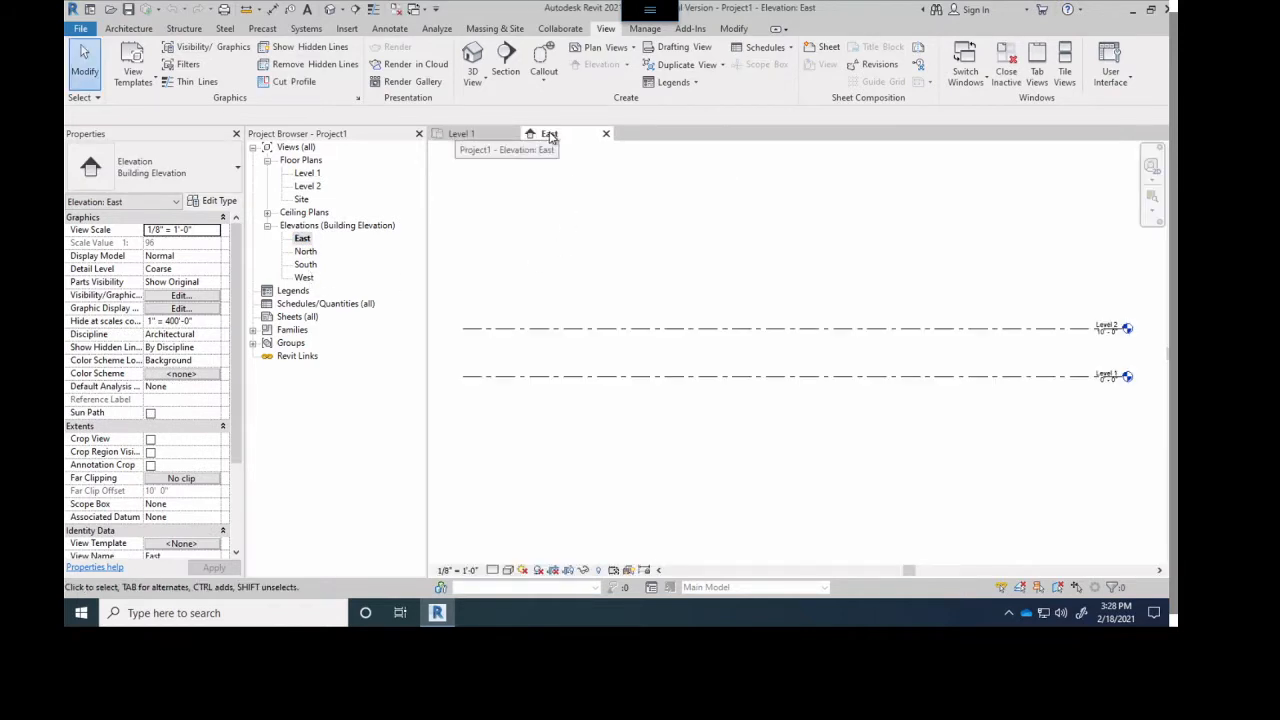
click(466, 134)
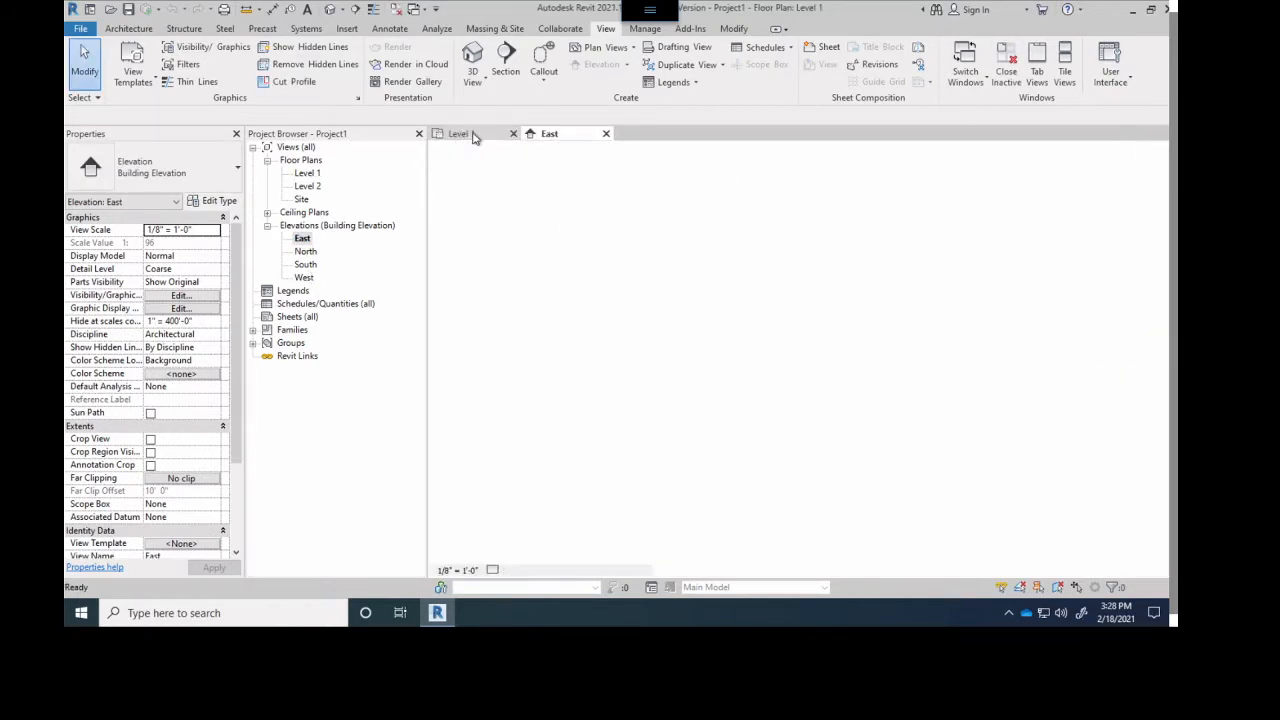
click(552, 136)
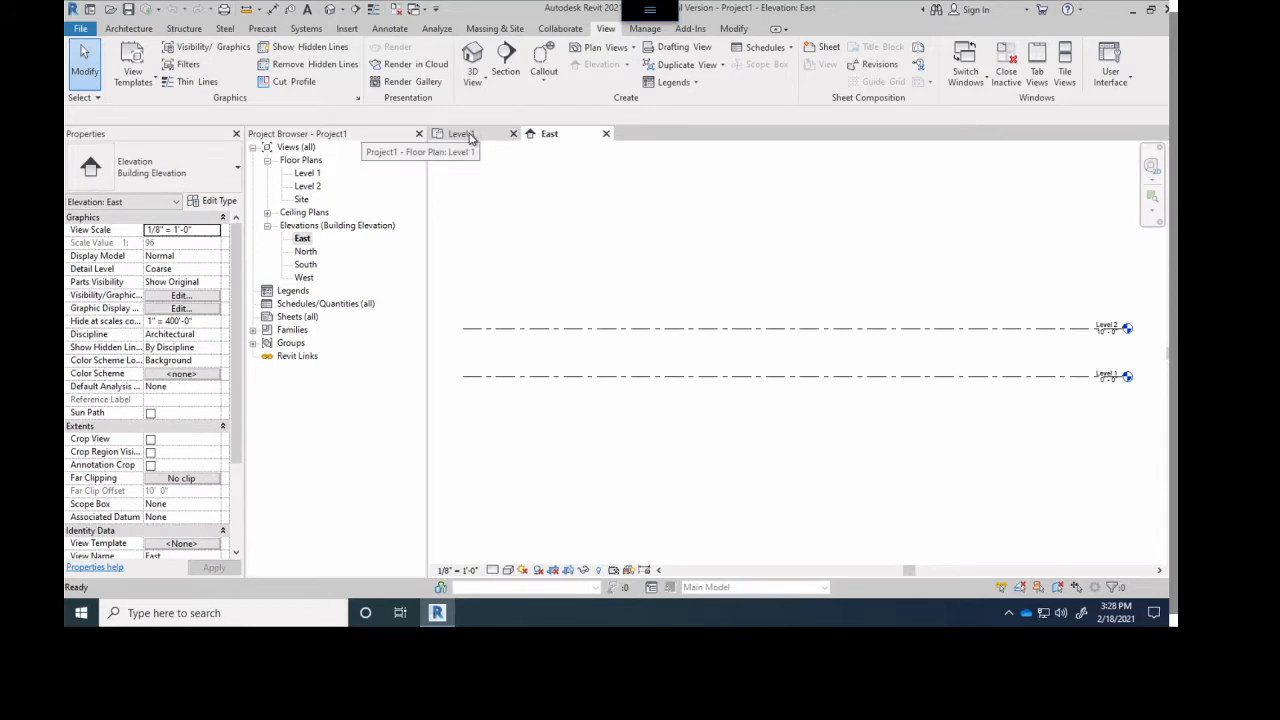
click(466, 134)
click(308, 174)
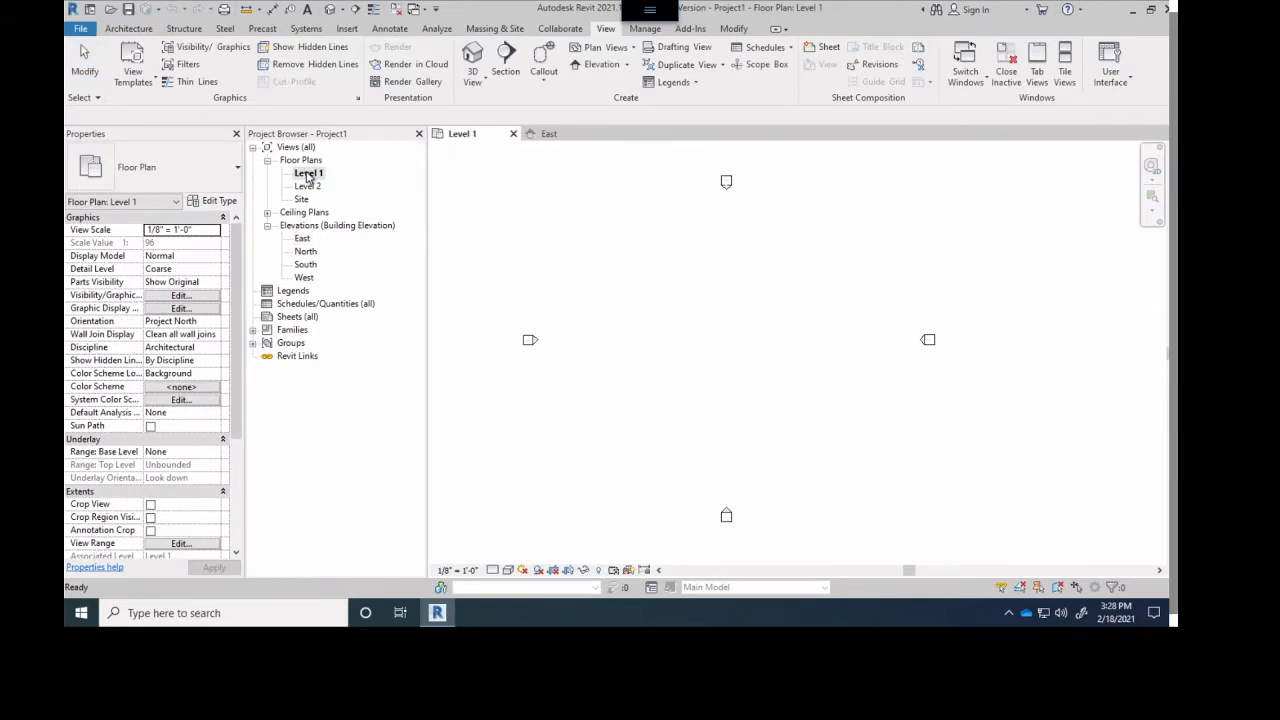
click(550, 134)
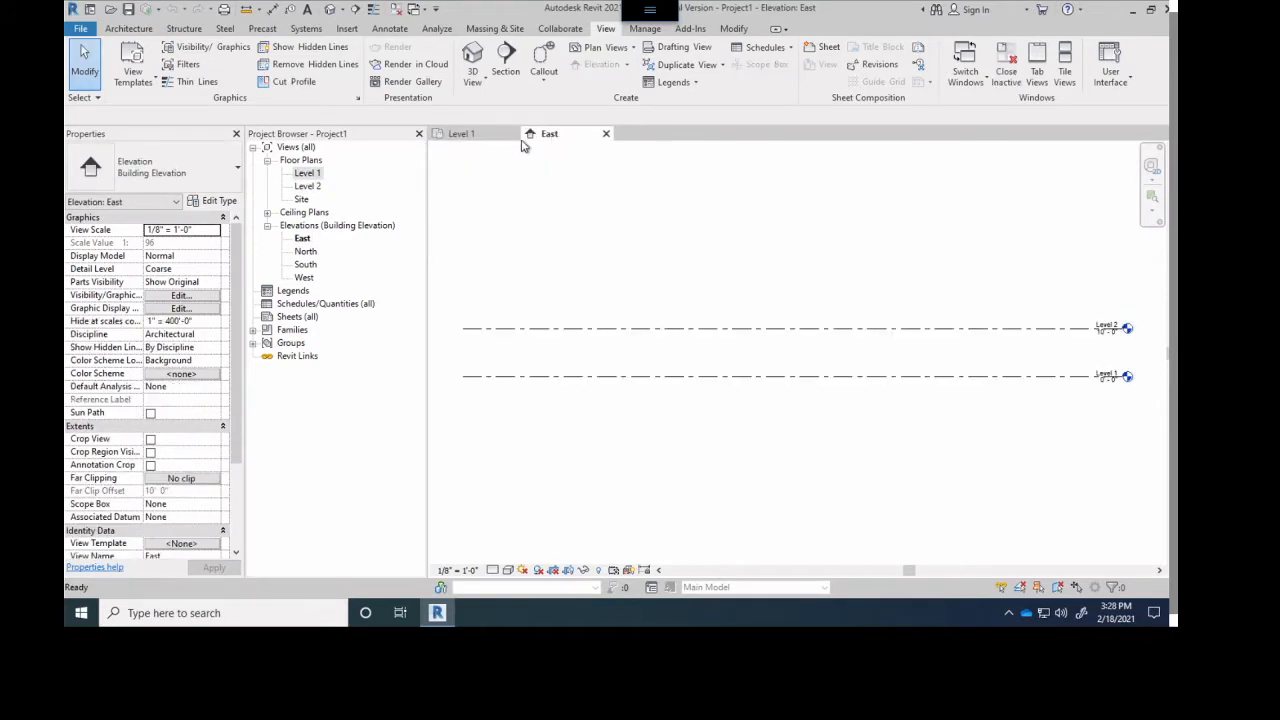
click(301, 241)
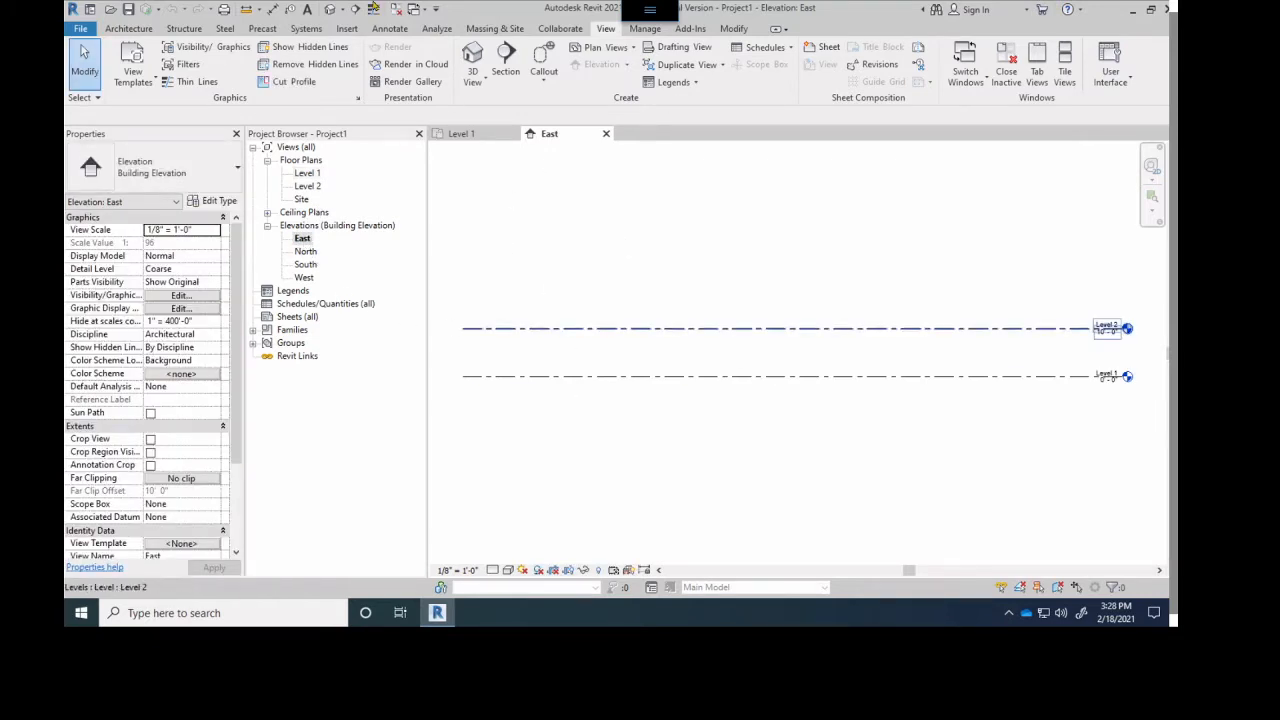
- Create the default 3D view of the project and return to the East elevation
click(330, 10)
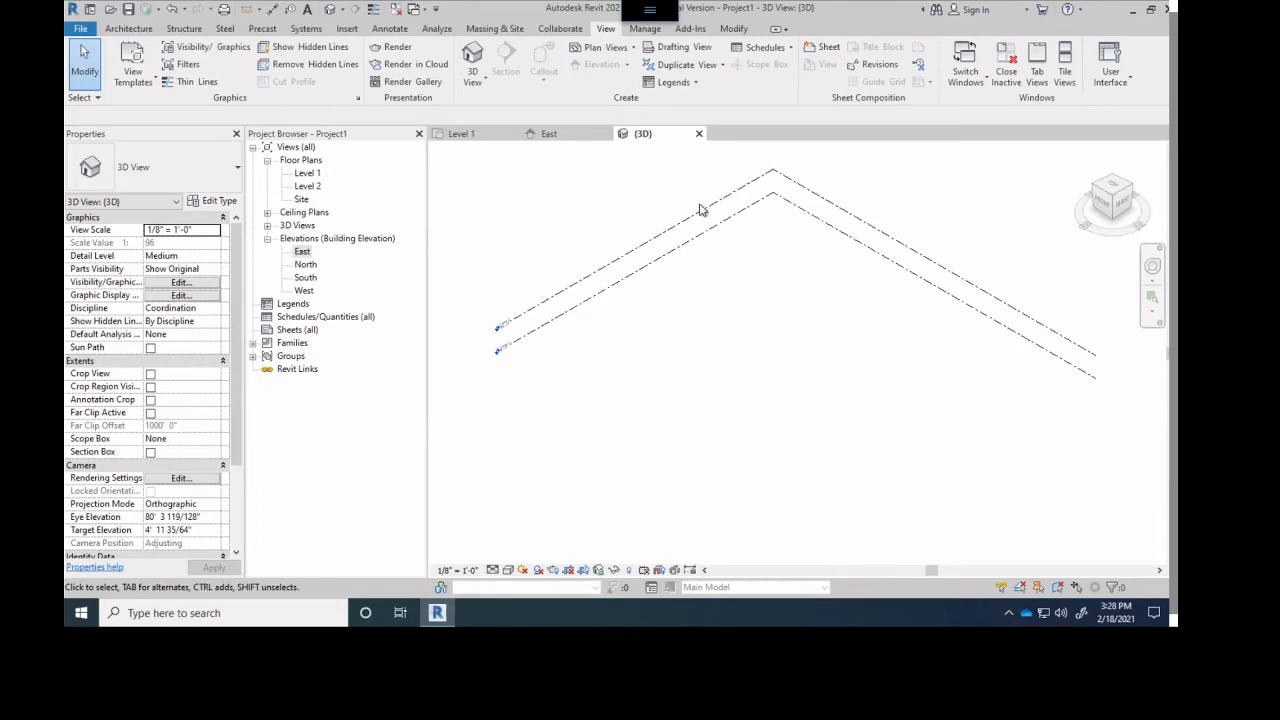
click(552, 134)
click(462, 134)
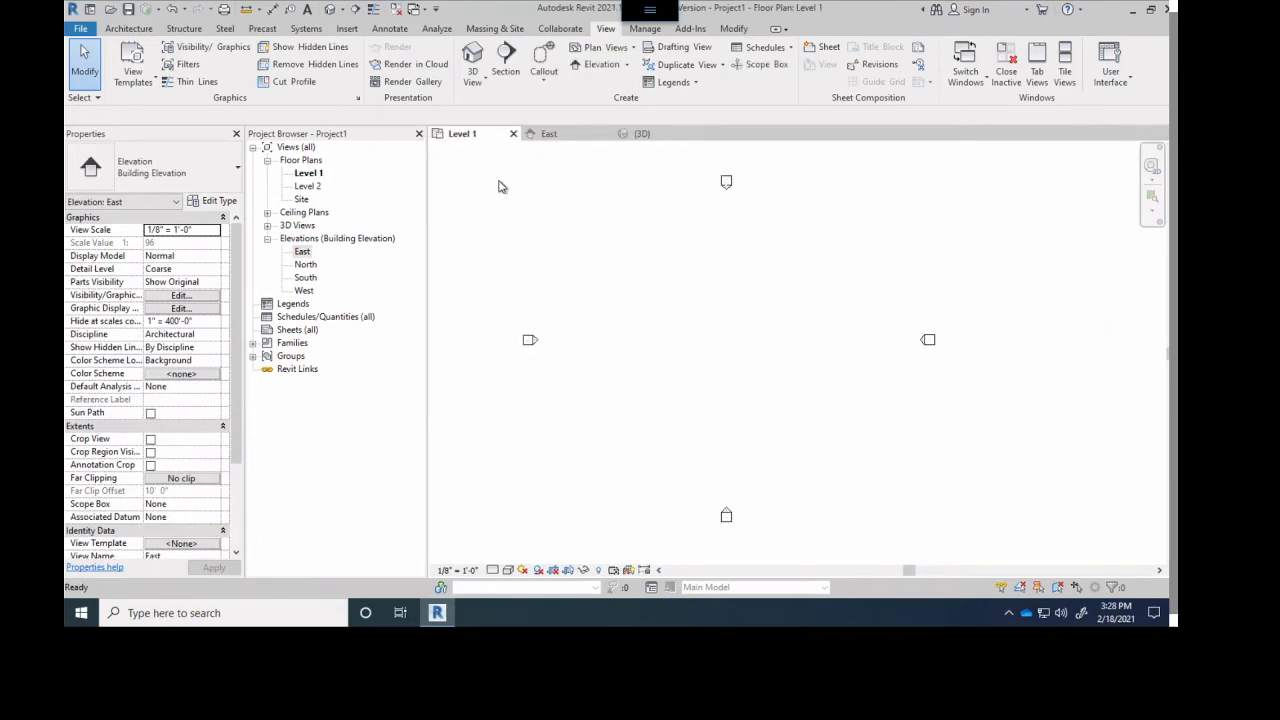
click(549, 134)
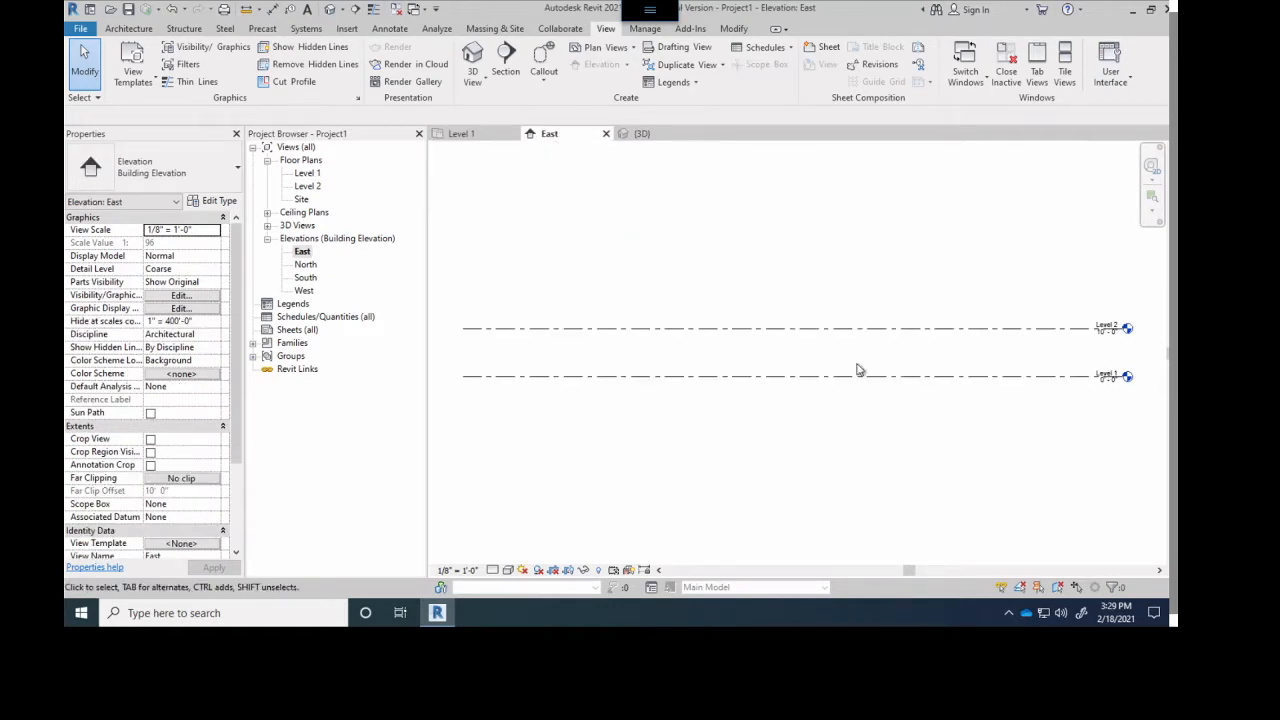
double_click(306, 252)
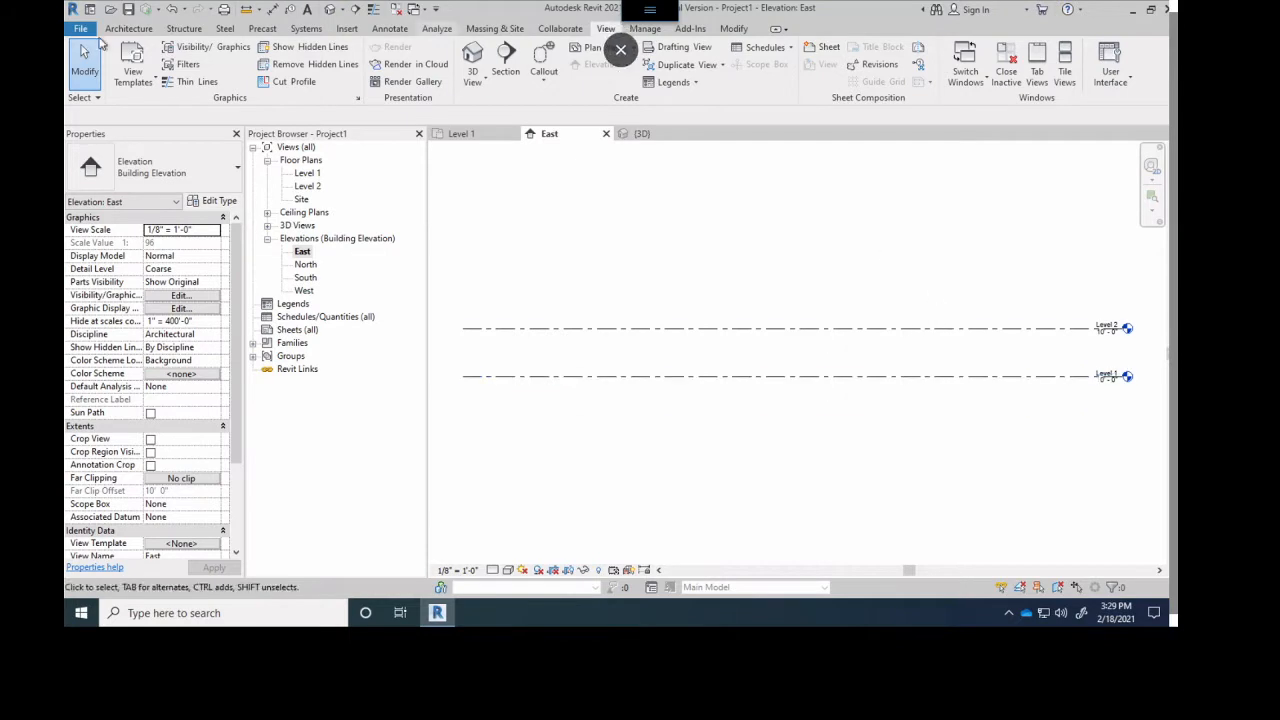
click(80, 28)
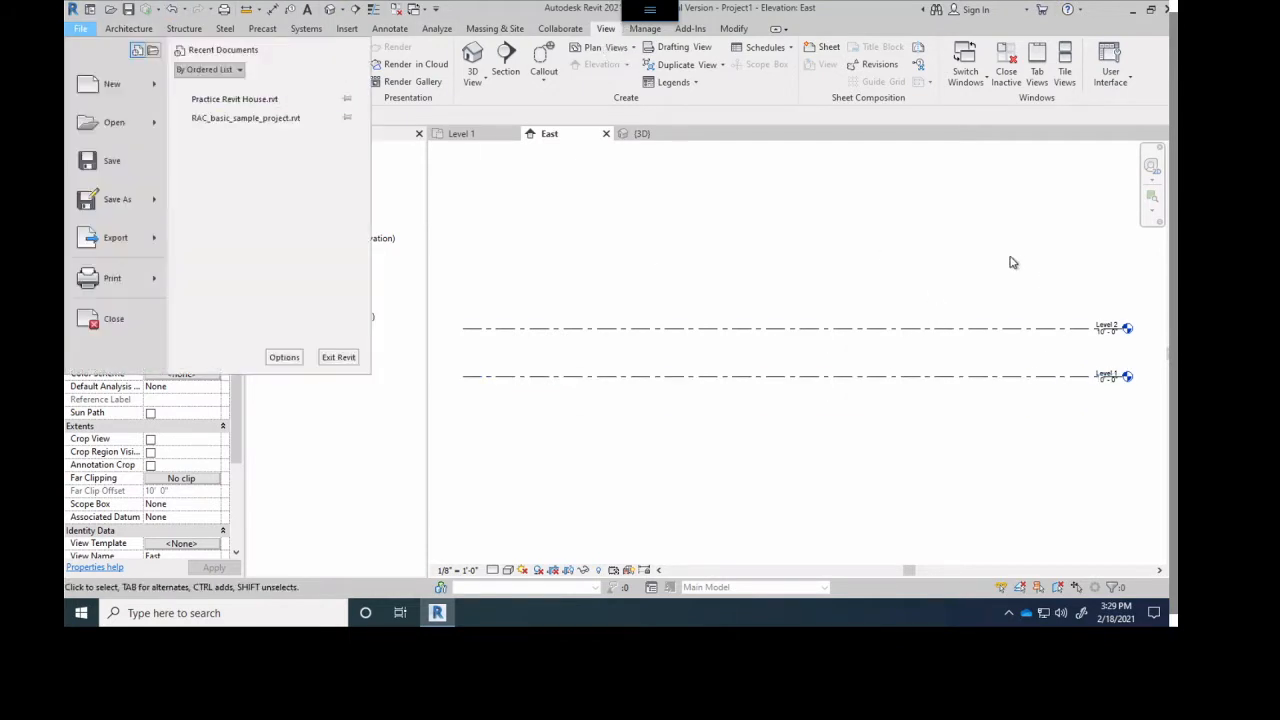
click(886, 251)
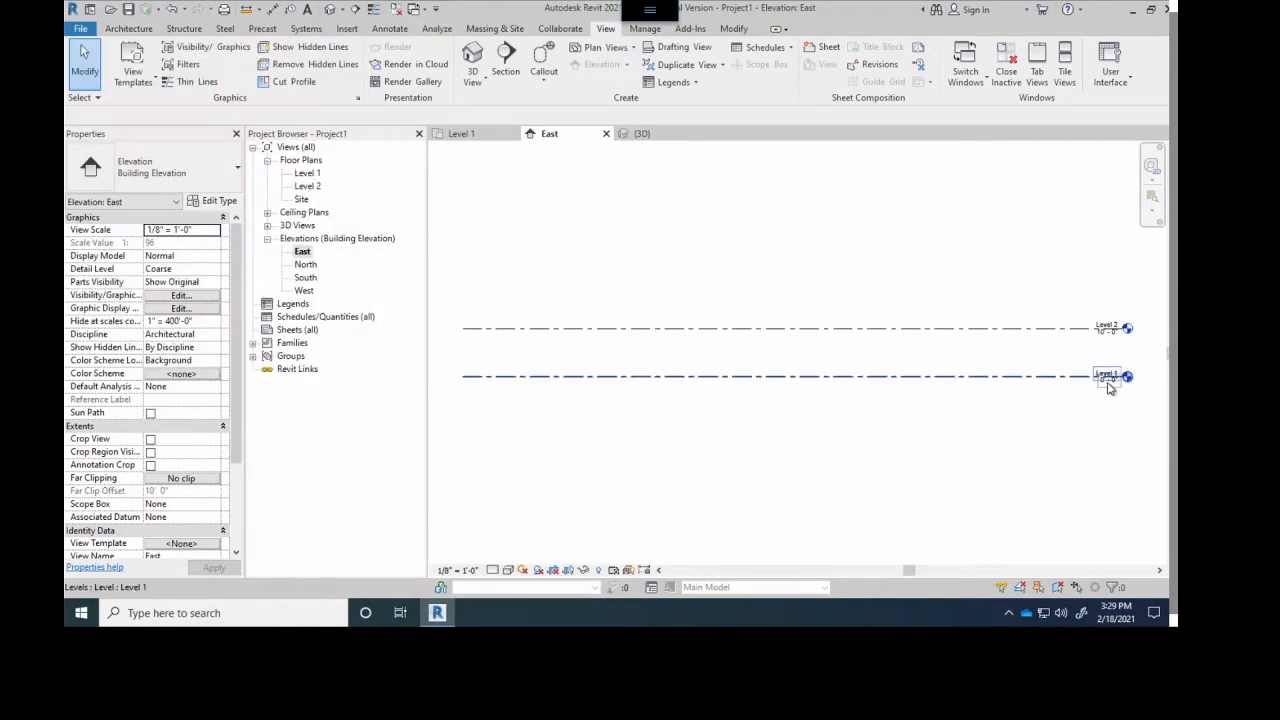
- Rename Level 1 as First Floor Plan in the East elevation and rename its corresponding views too
scroll(1108, 388, up, 2)
scroll(1020, 357, up, 2)
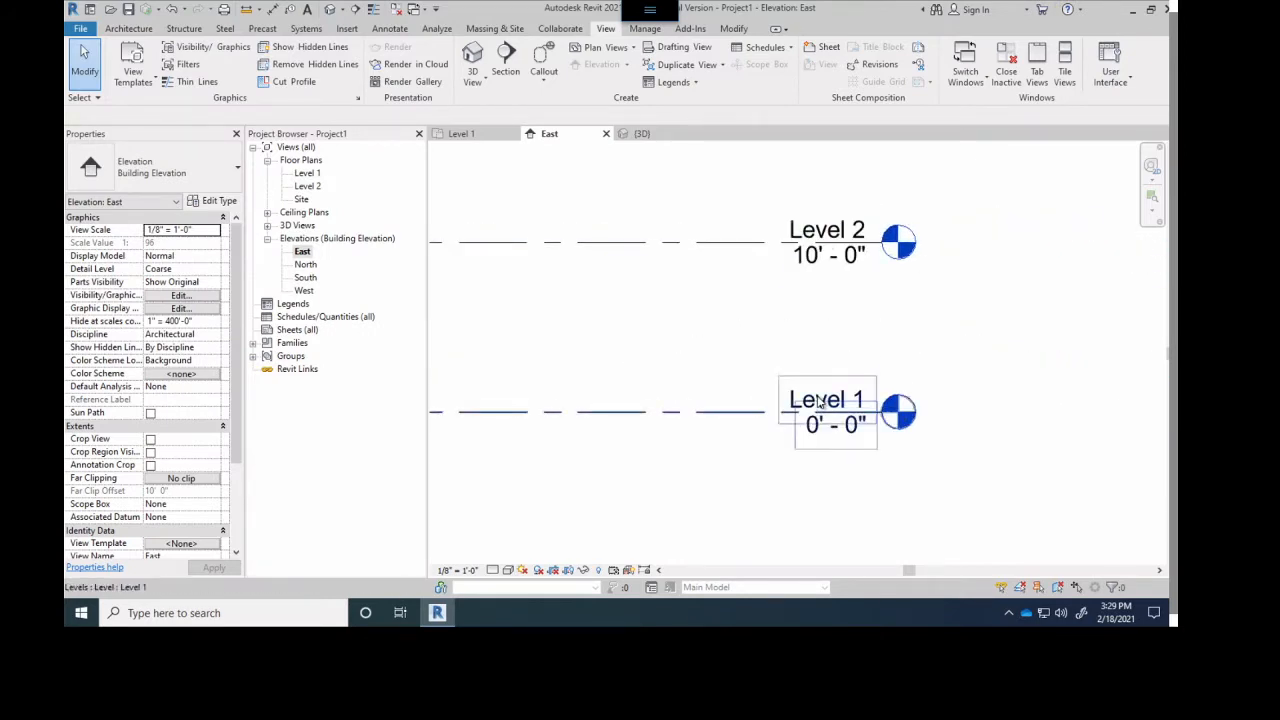
click(818, 401)
click(816, 402)
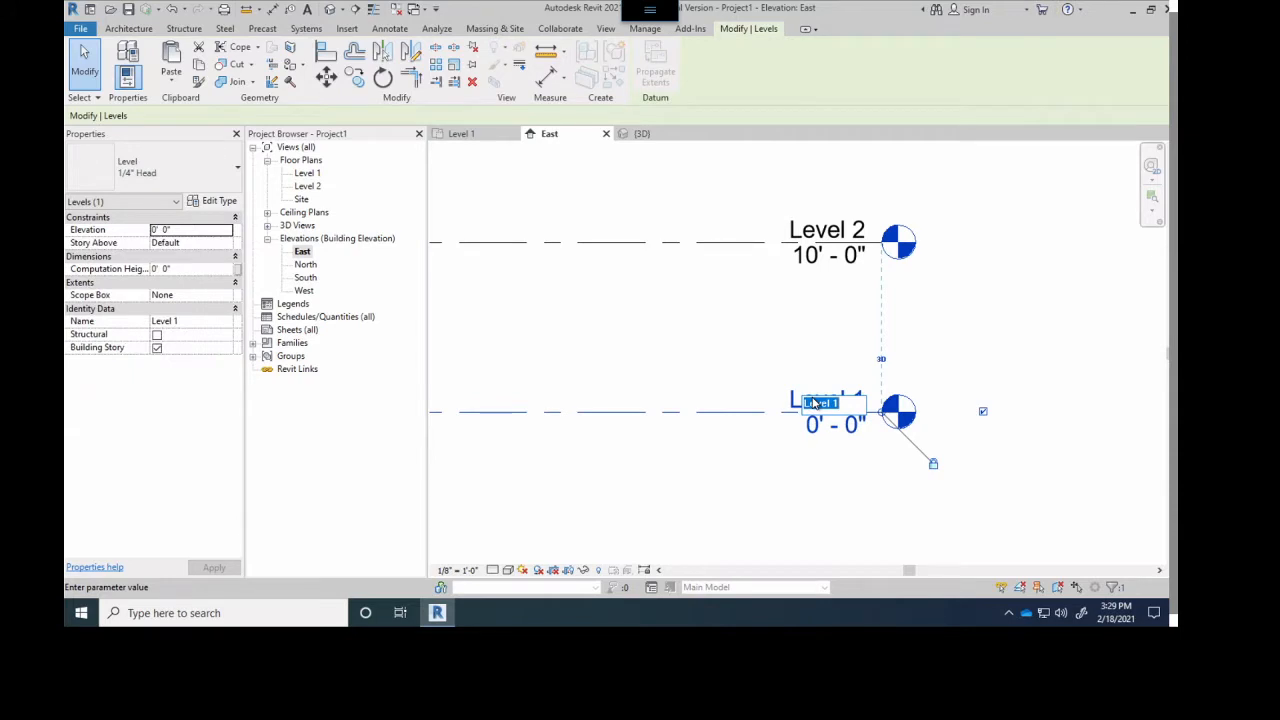
text(F)
text(irst Floor Plan)
key(Return)
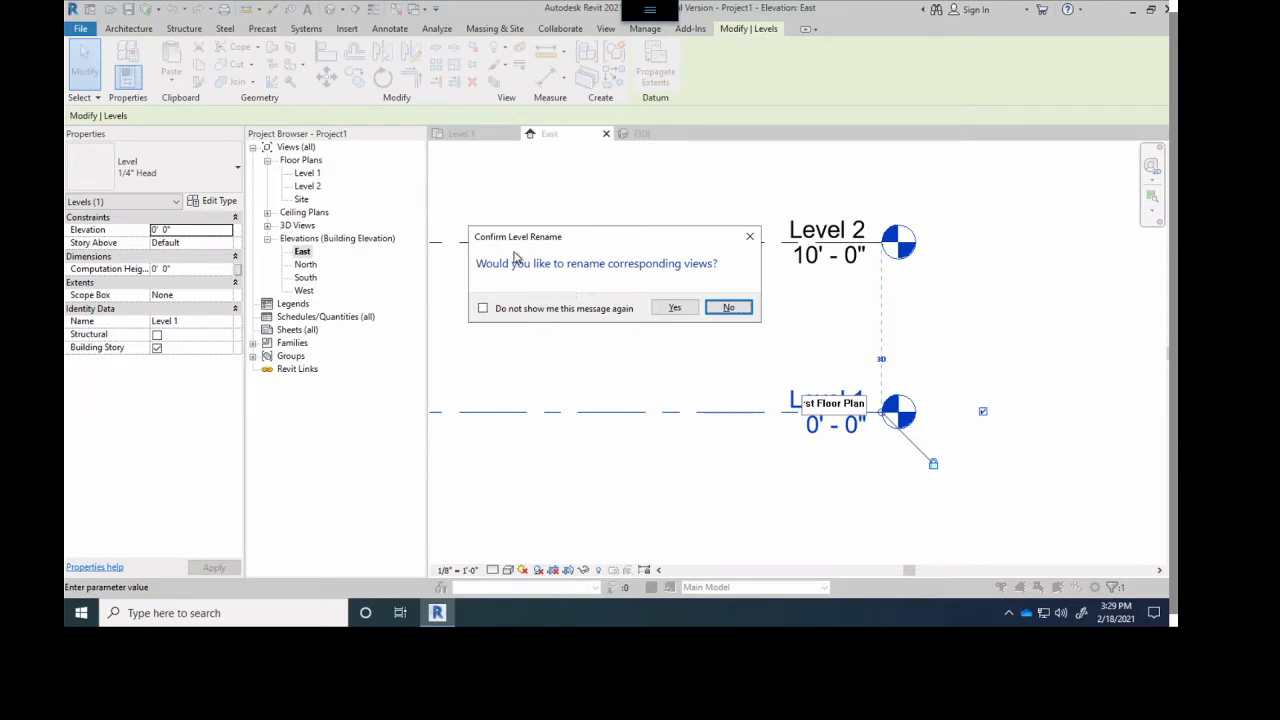
click(661, 310)
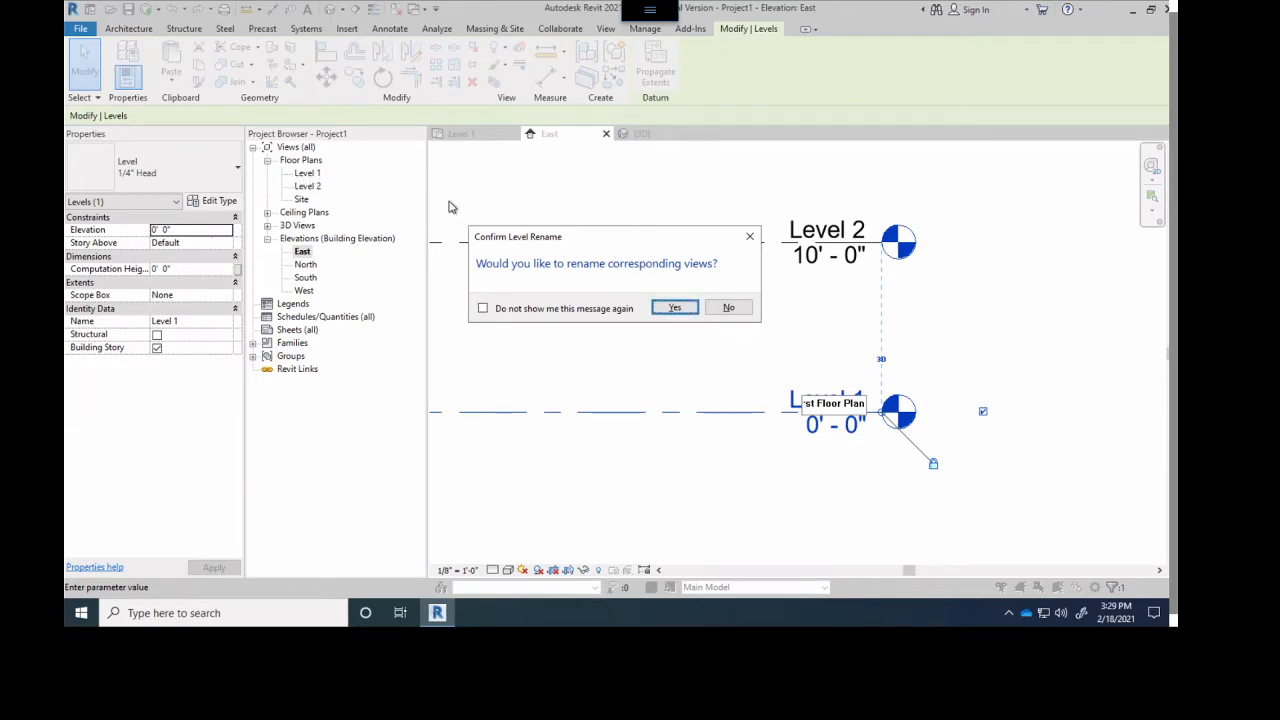
click(675, 308)
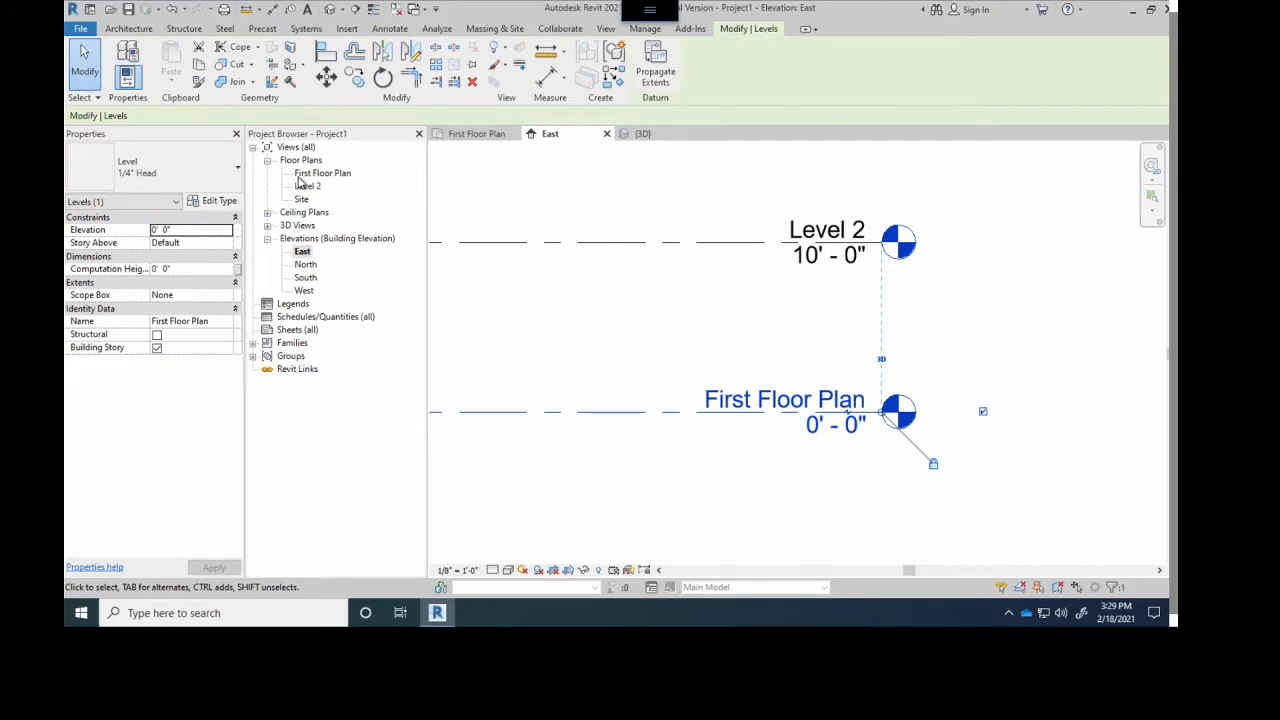
- Rename Level 2 as Second Floor Plan together with its corresponding views, and deselect the level
double_click(817, 229)
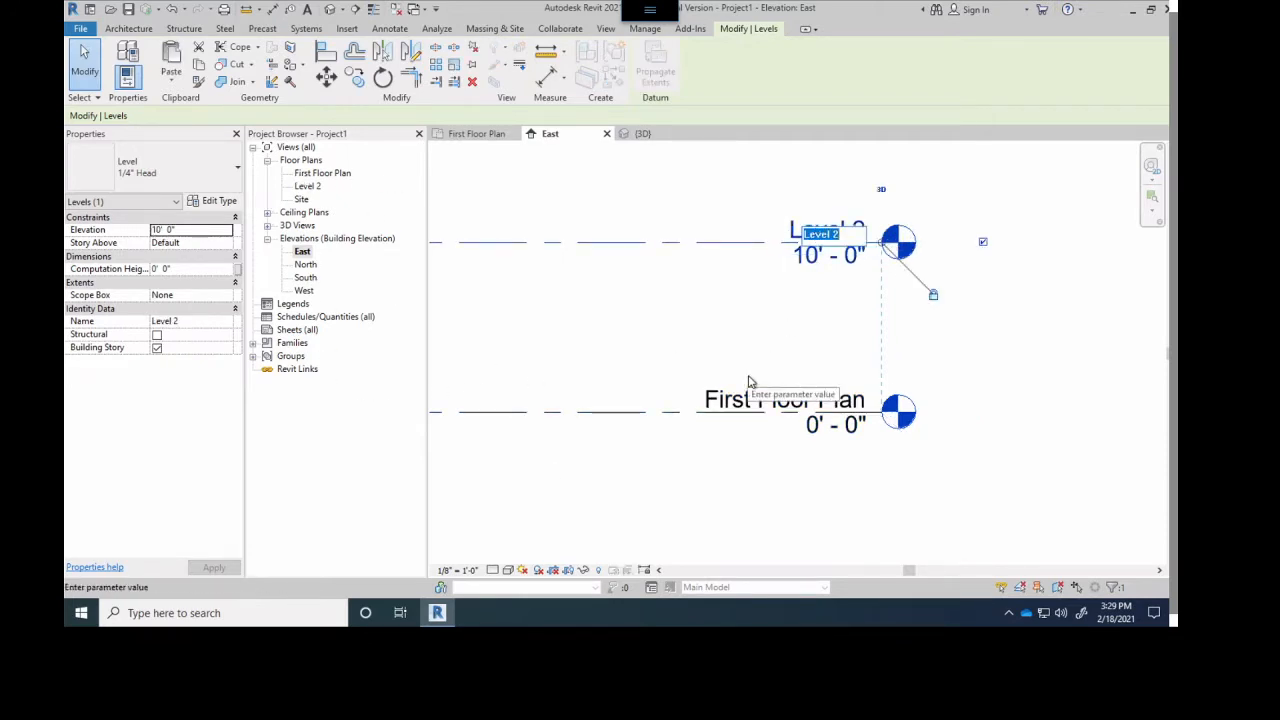
text(second F)
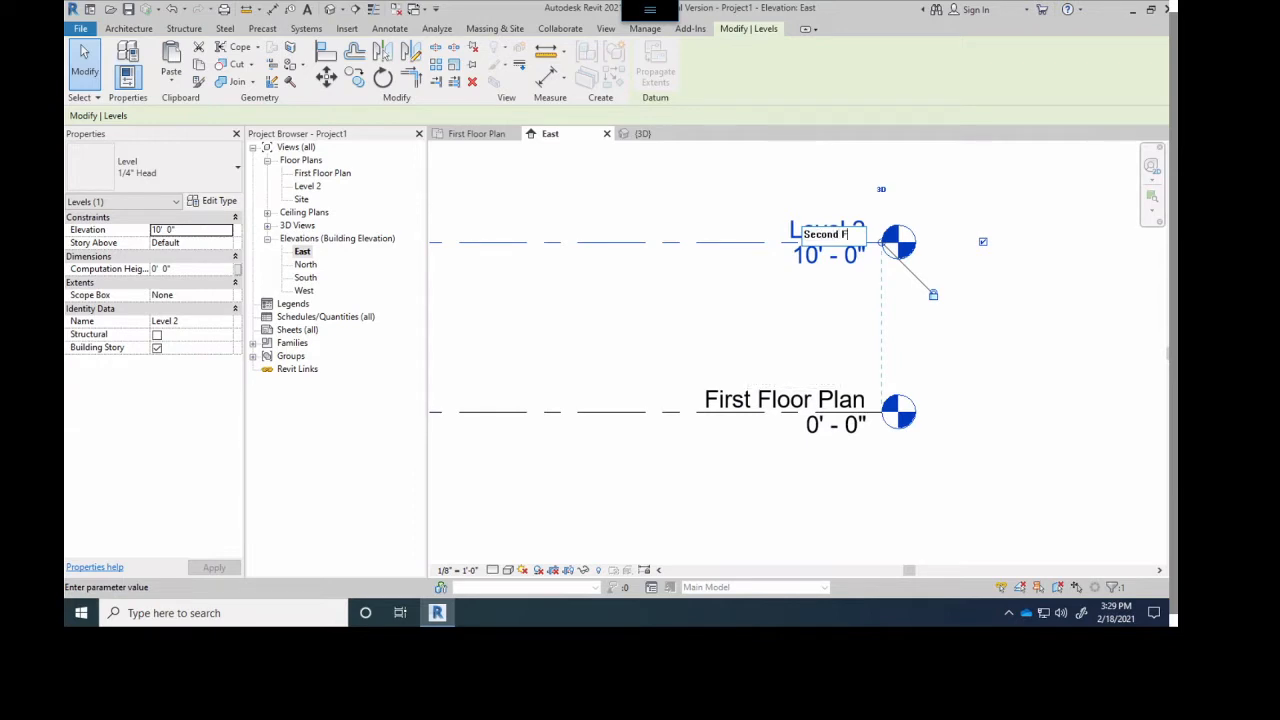
text(loor Plan)
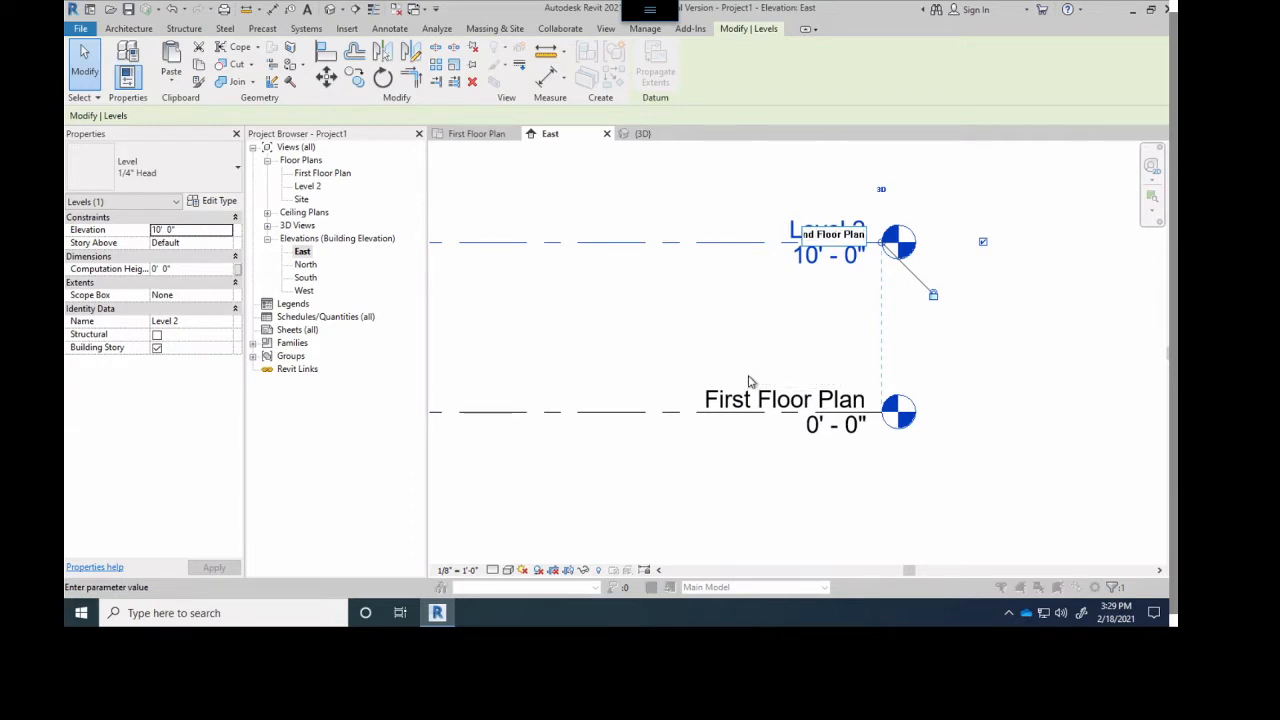
click(749, 381)
click(687, 307)
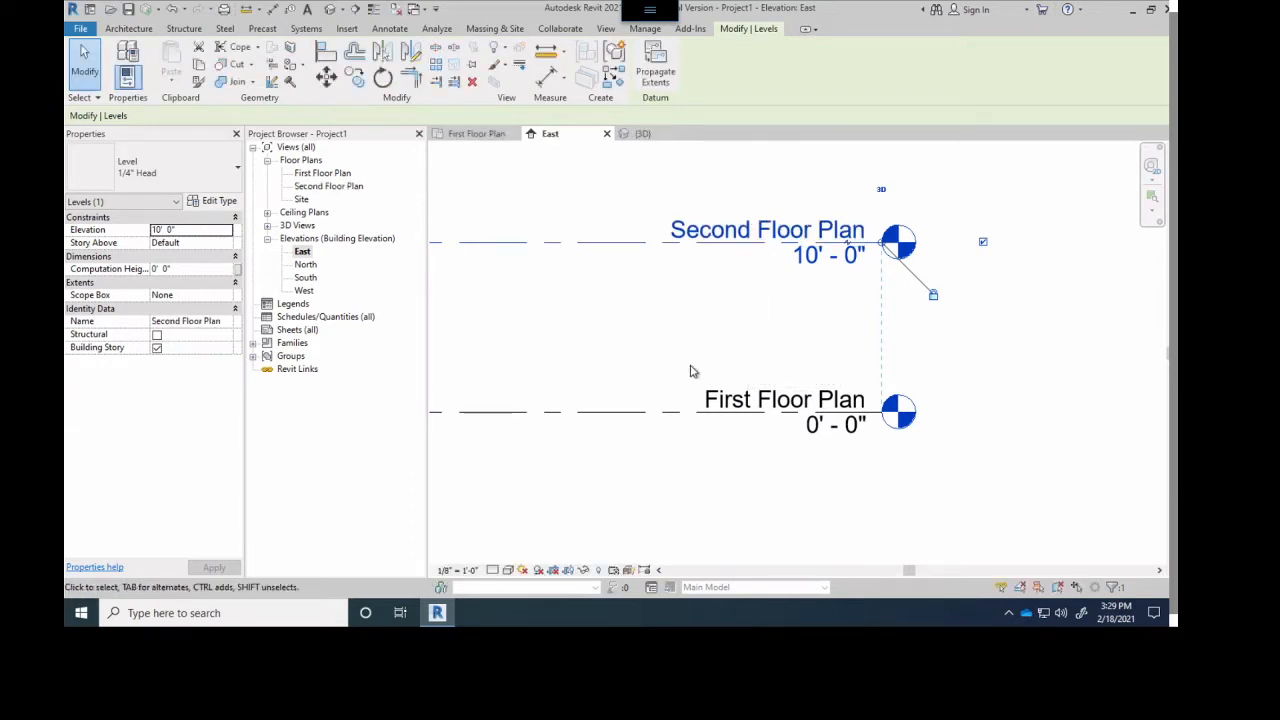
scroll(645, 342, down, 2)
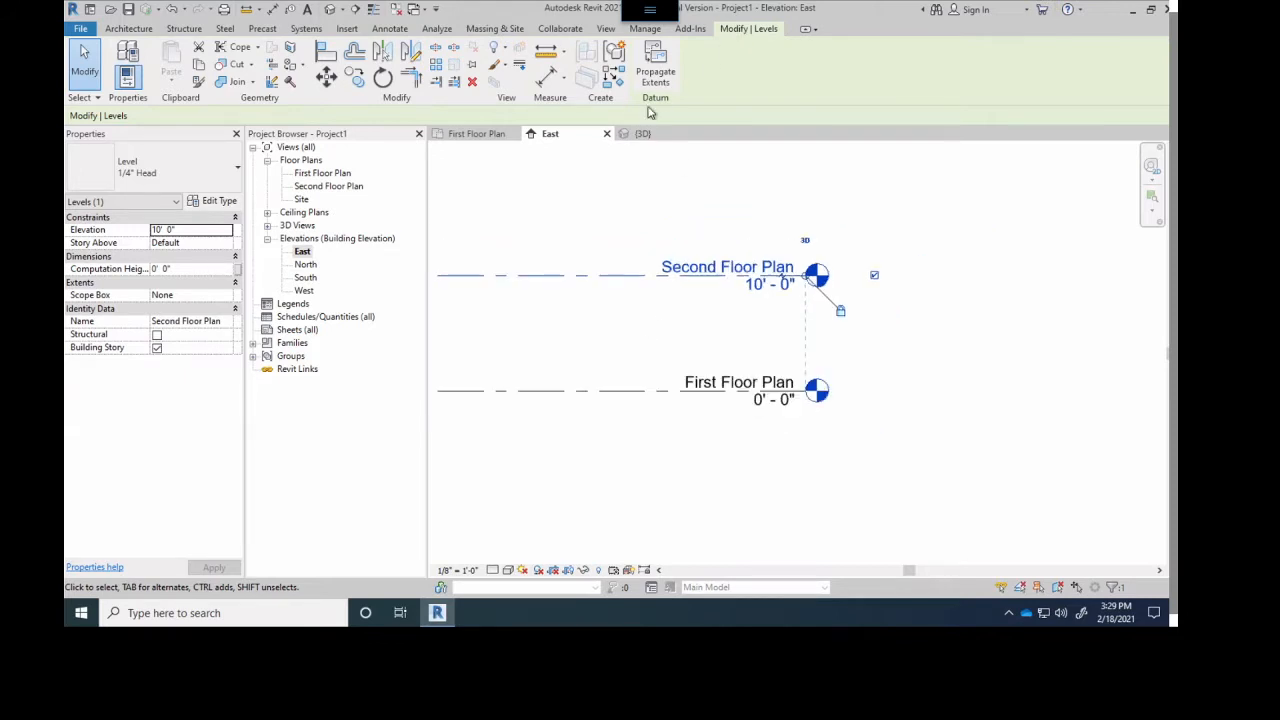
scroll(653, 217, down, 3)
middle_drag(653, 217, 890, 268)
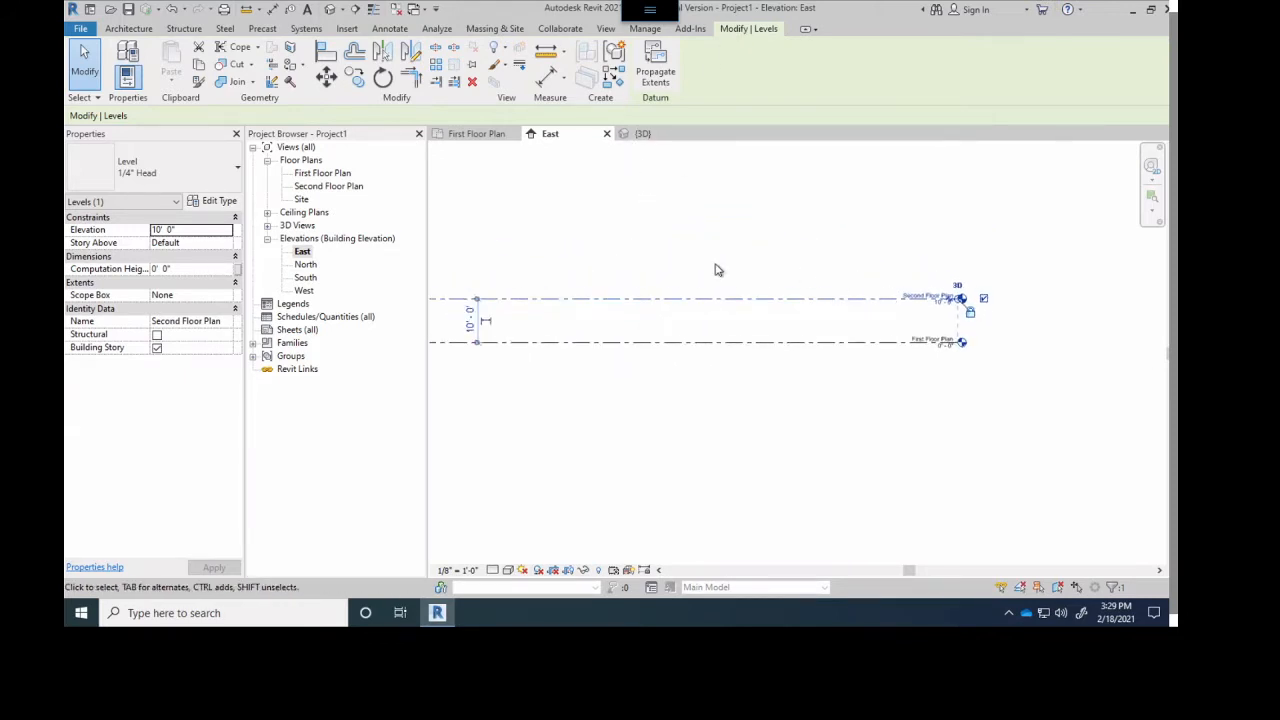
middle_drag(715, 264, 787, 320)
scroll(851, 273, down, 1)
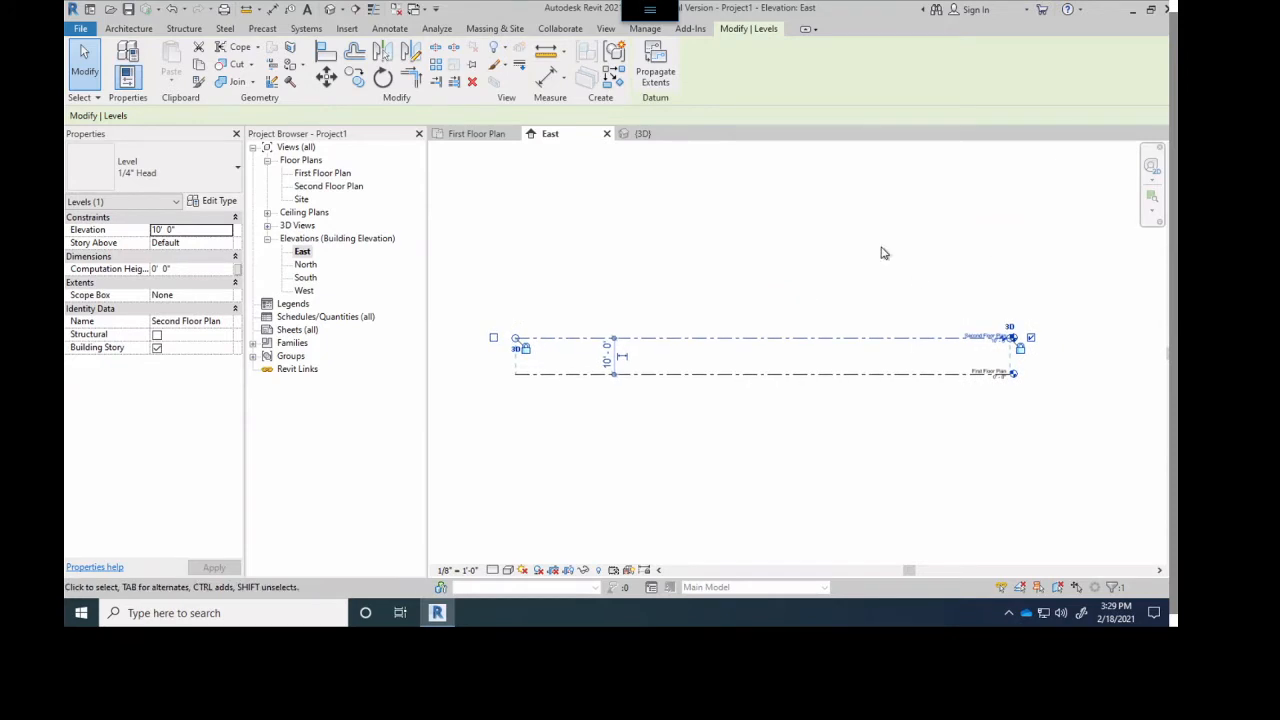
click(941, 261)
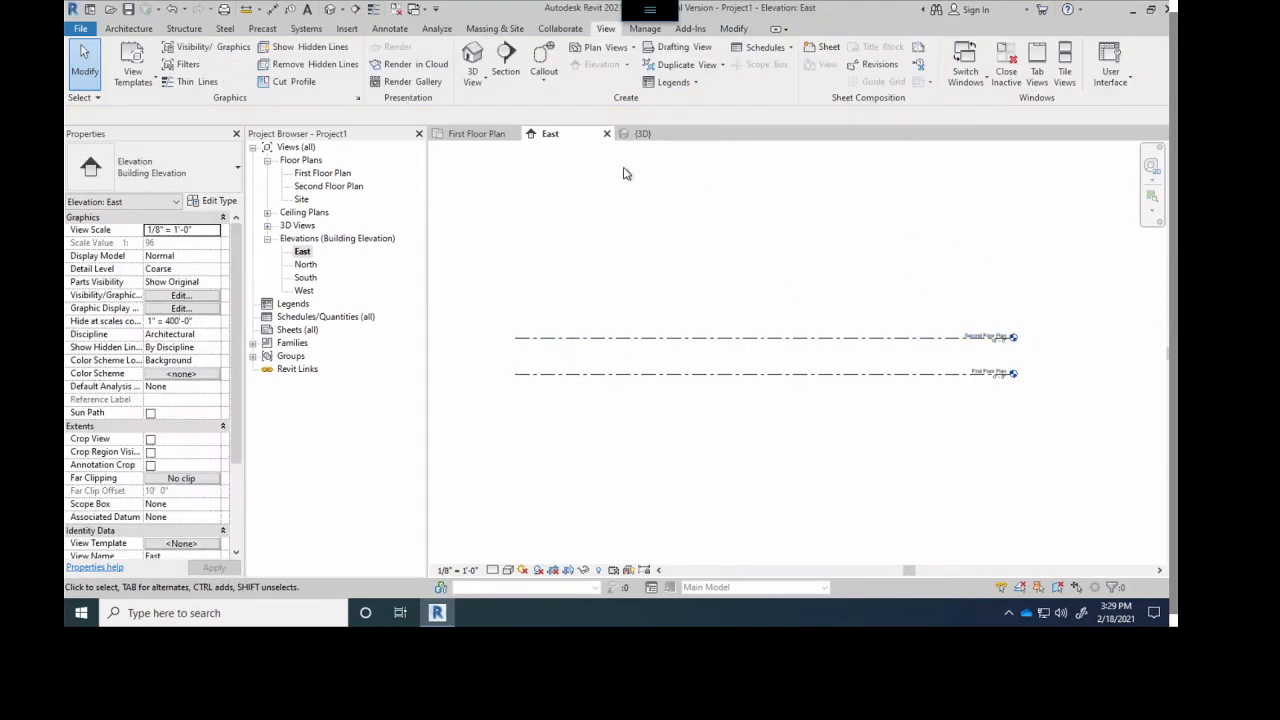
click(129, 28)
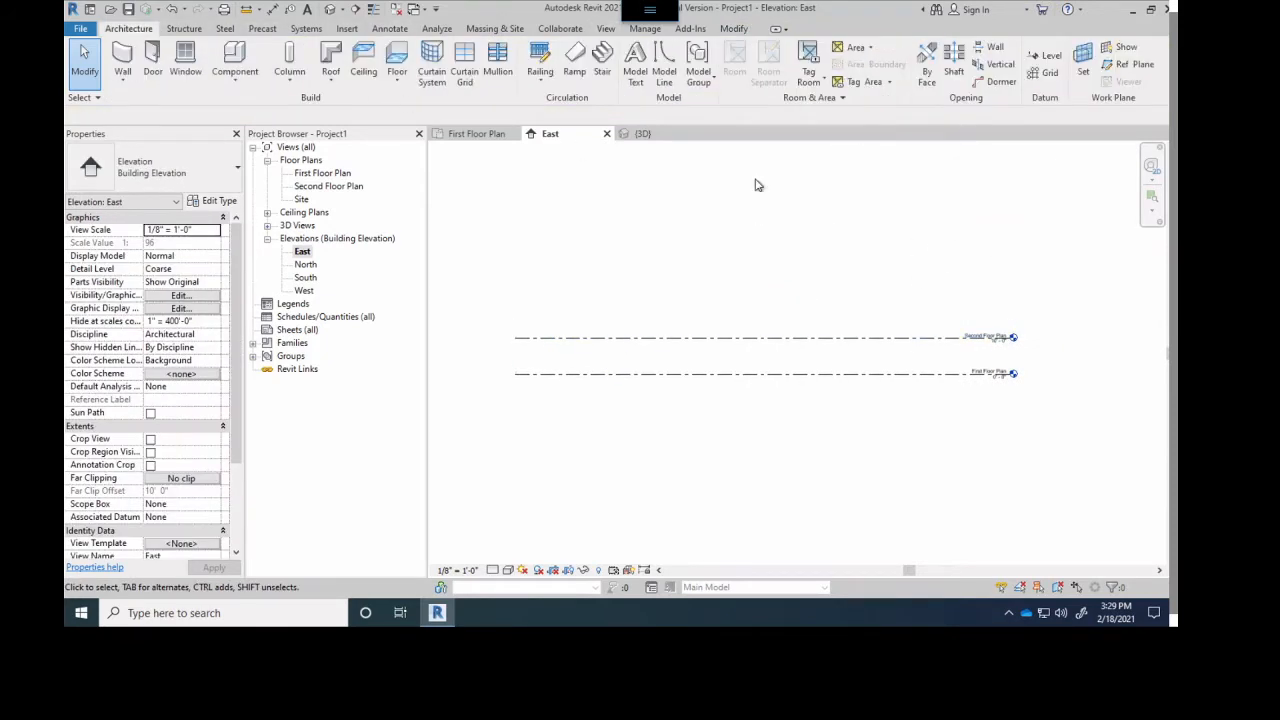
click(192, 32)
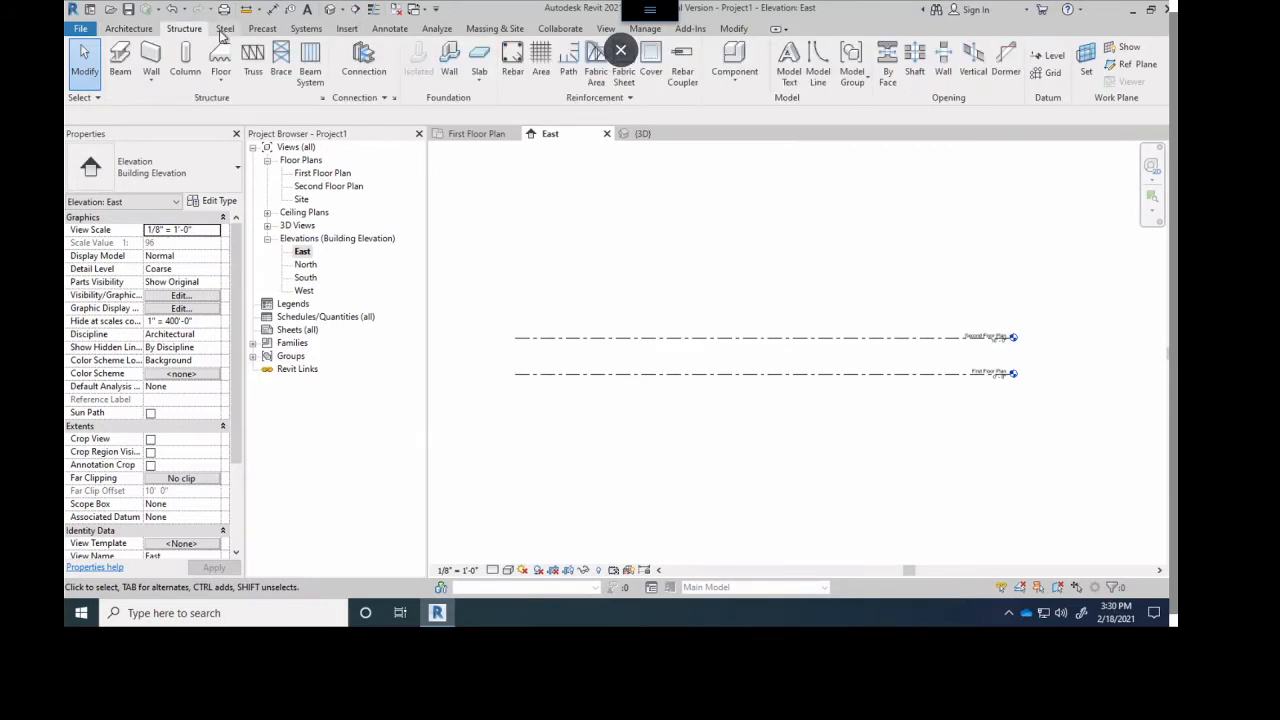
click(225, 29)
click(263, 29)
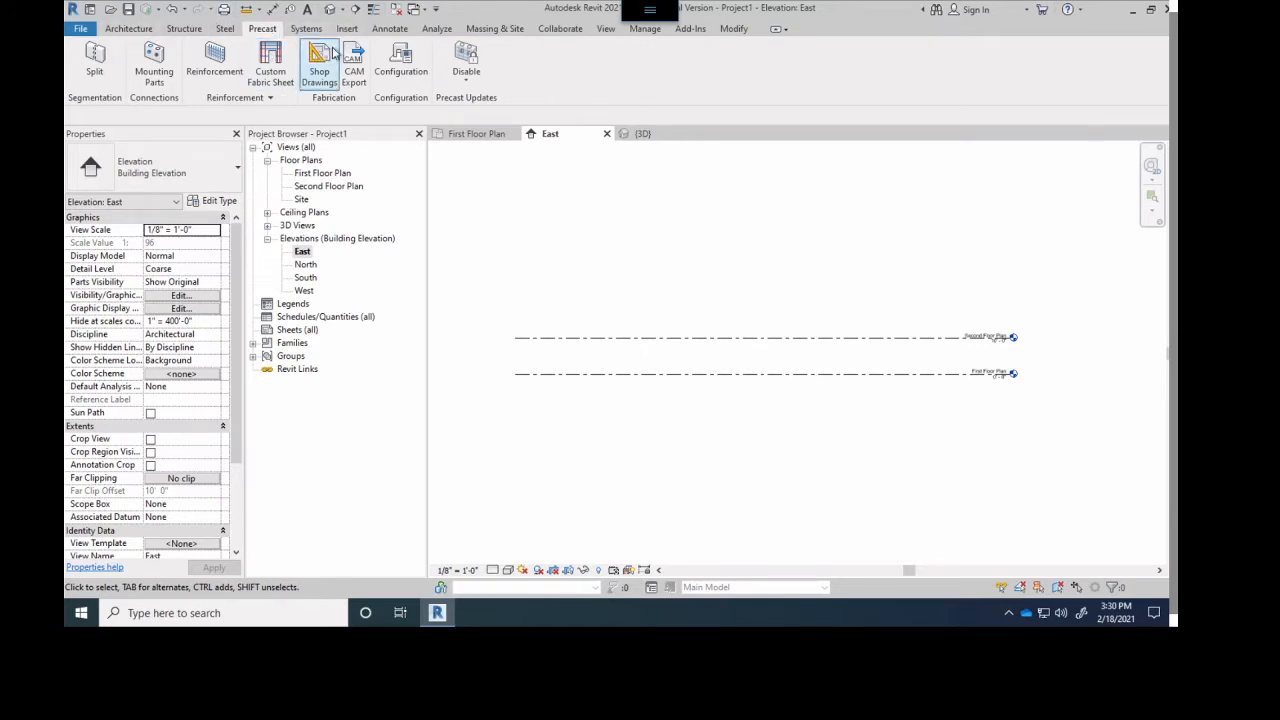
- Add a third level about 14' above Second Floor Plan, aligned with both ends of the existing level lines, with a plan view
click(127, 29)
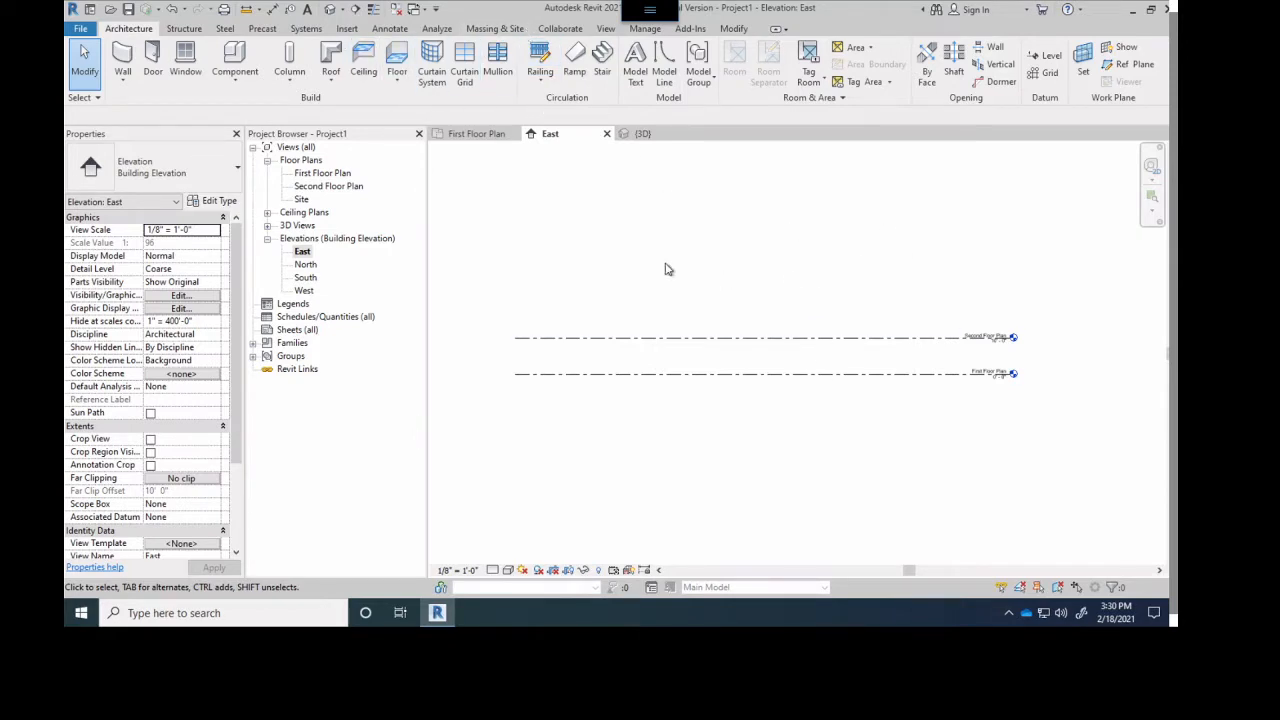
scroll(996, 296, up, 3)
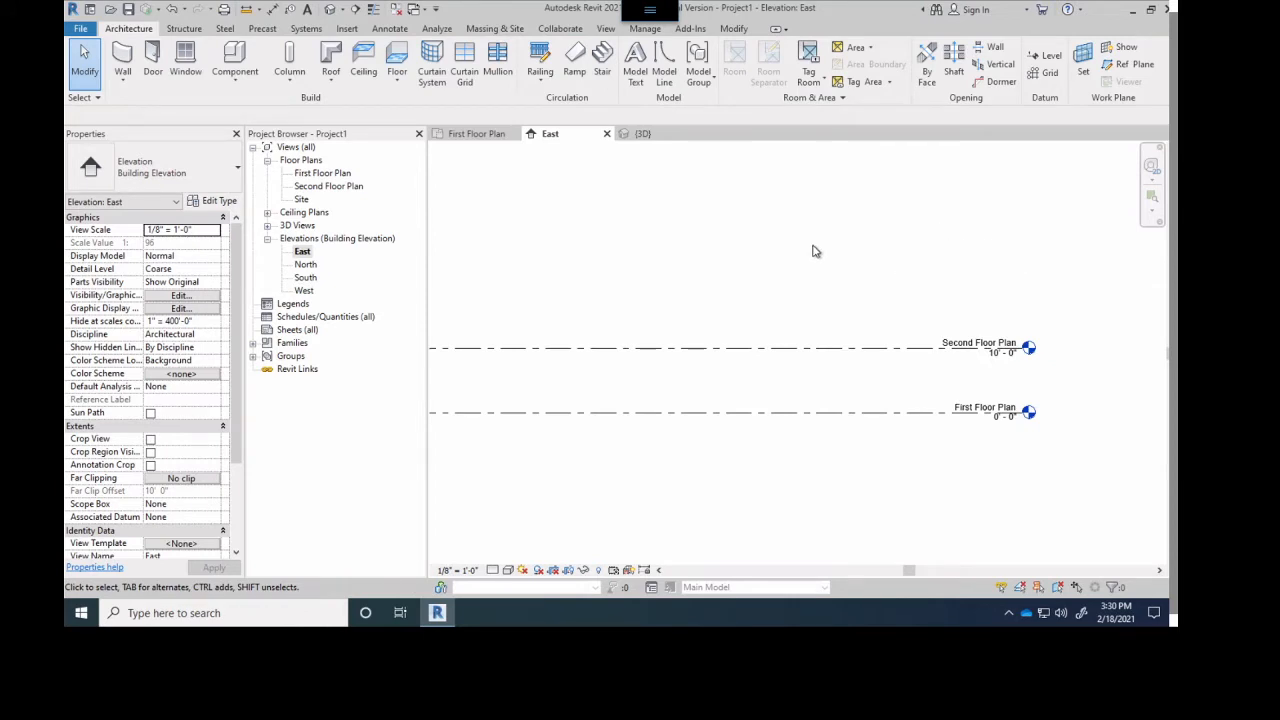
scroll(812, 255, down, 3)
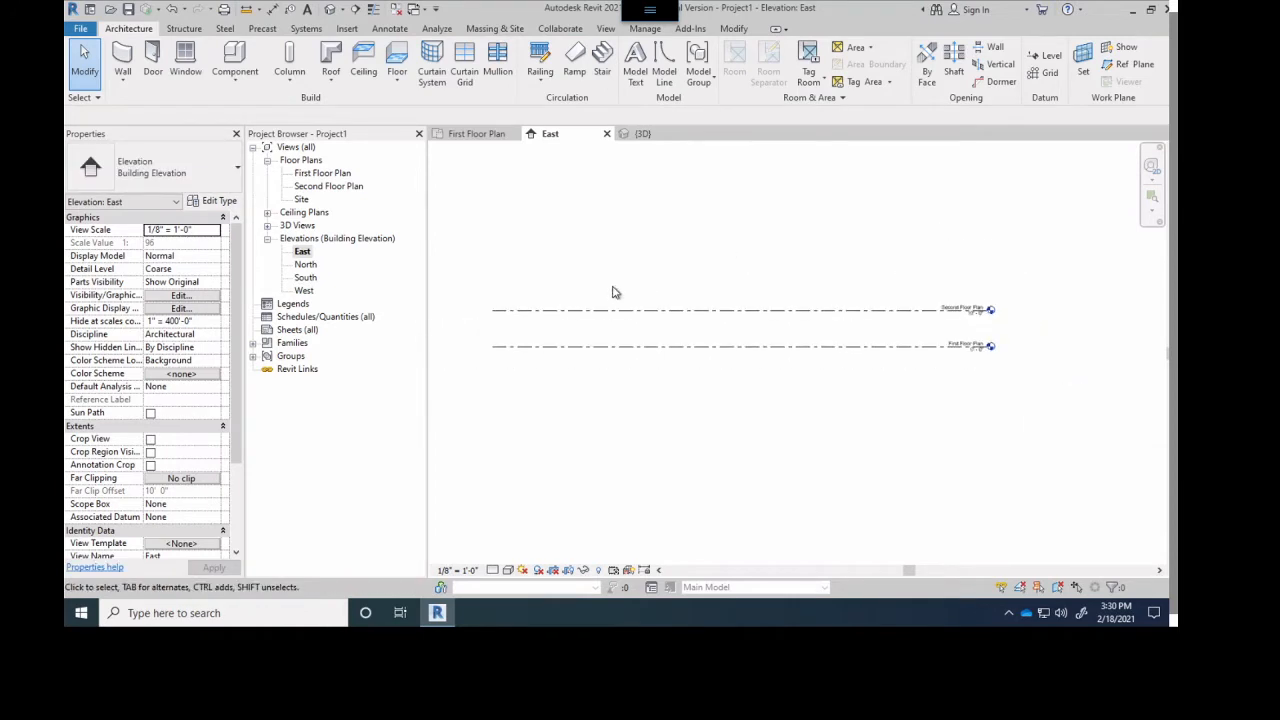
middle_drag(666, 269, 690, 313)
scroll(681, 284, up, 1)
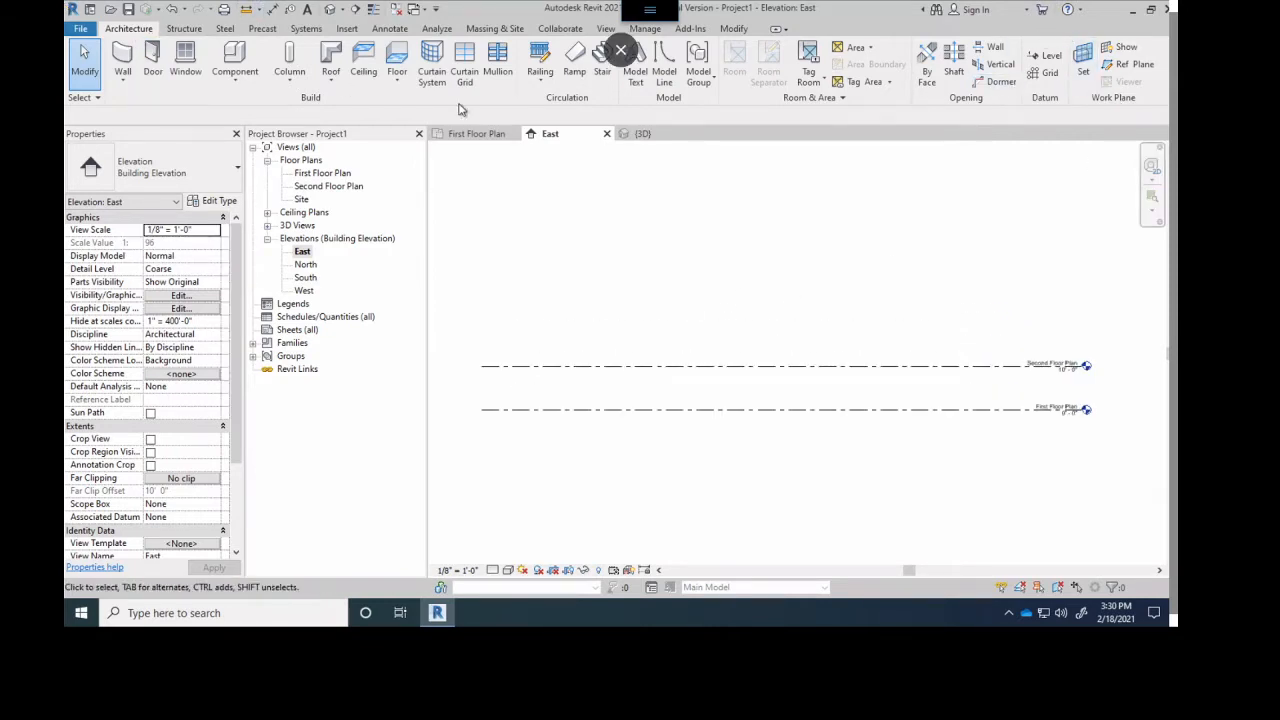
click(1040, 58)
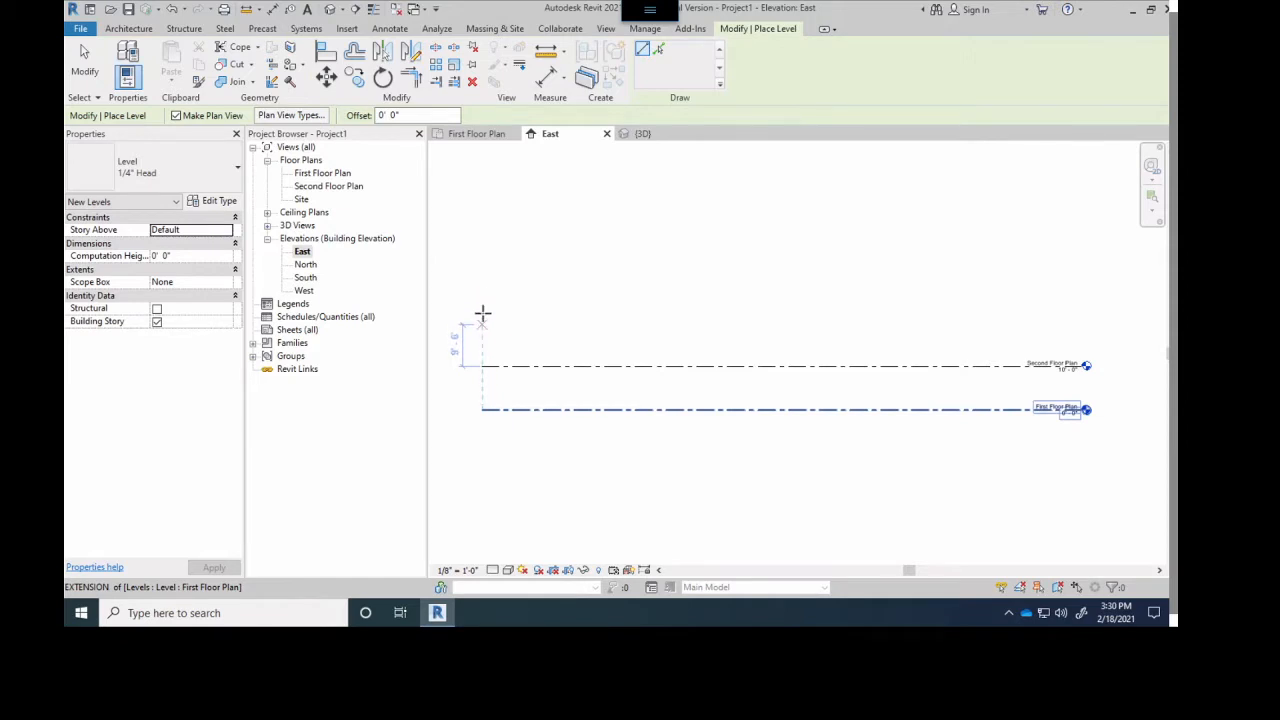
click(484, 305)
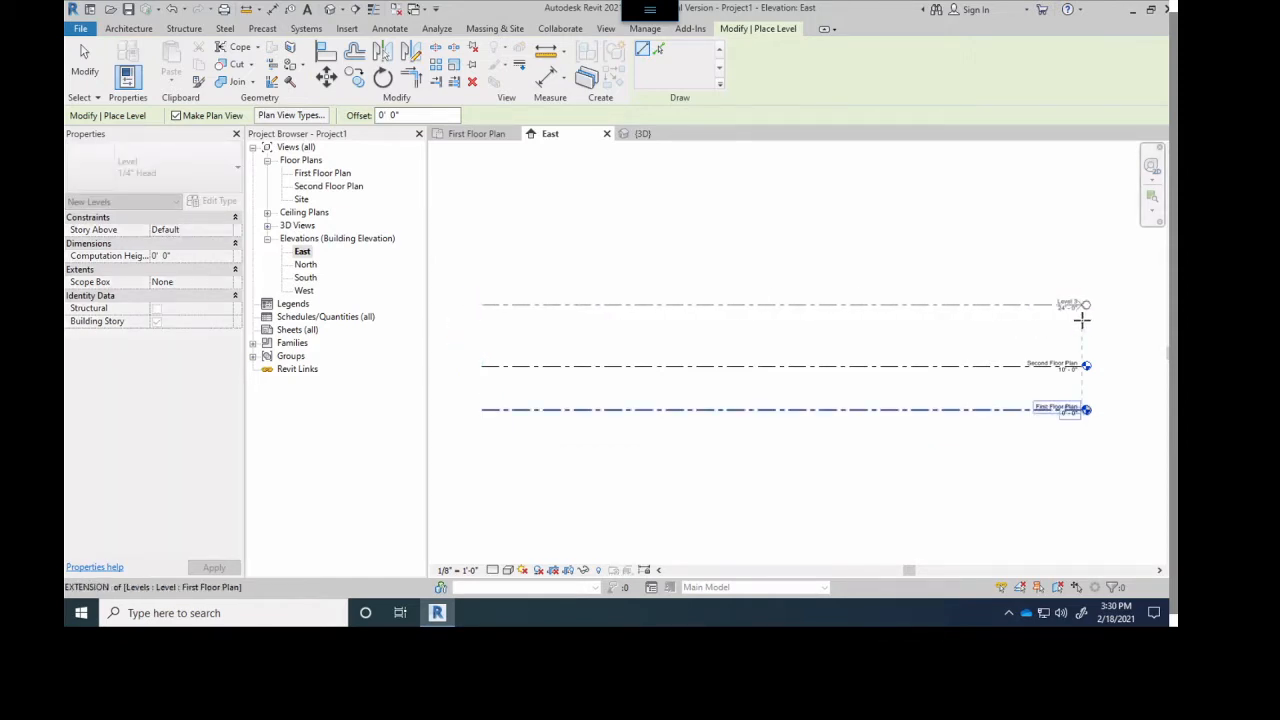
click(1081, 318)
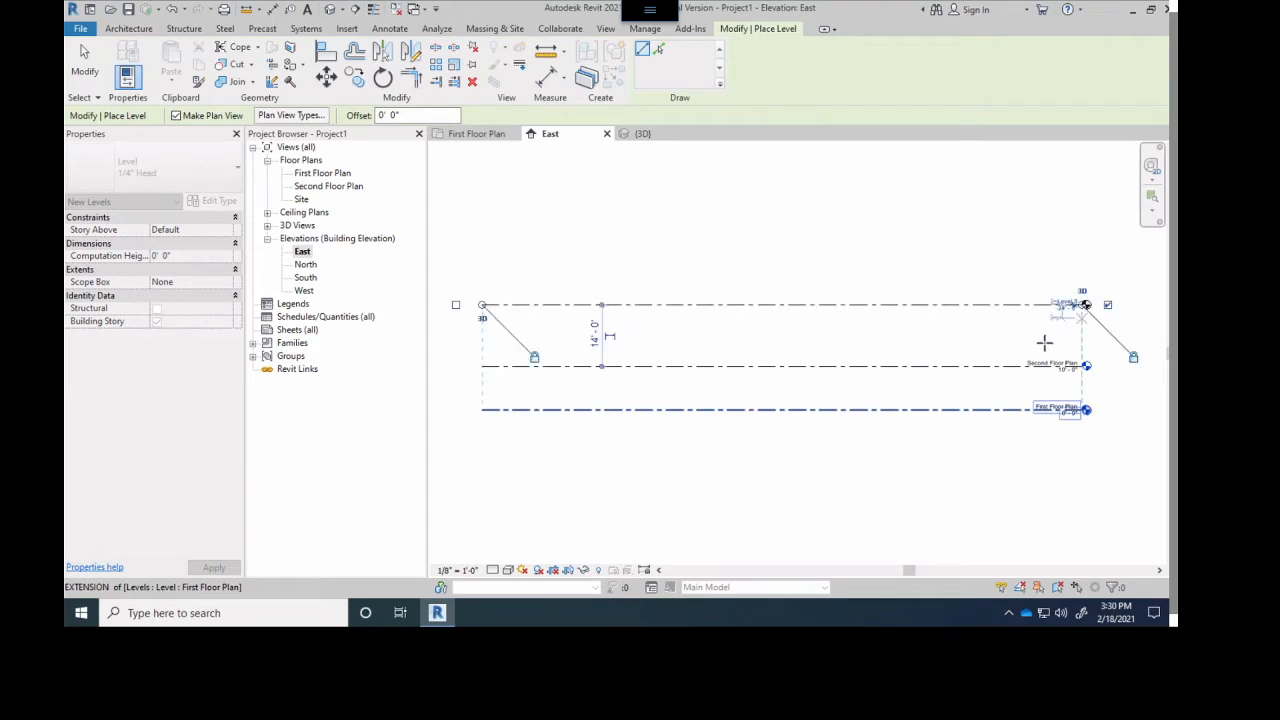
scroll(1019, 278, up, 5)
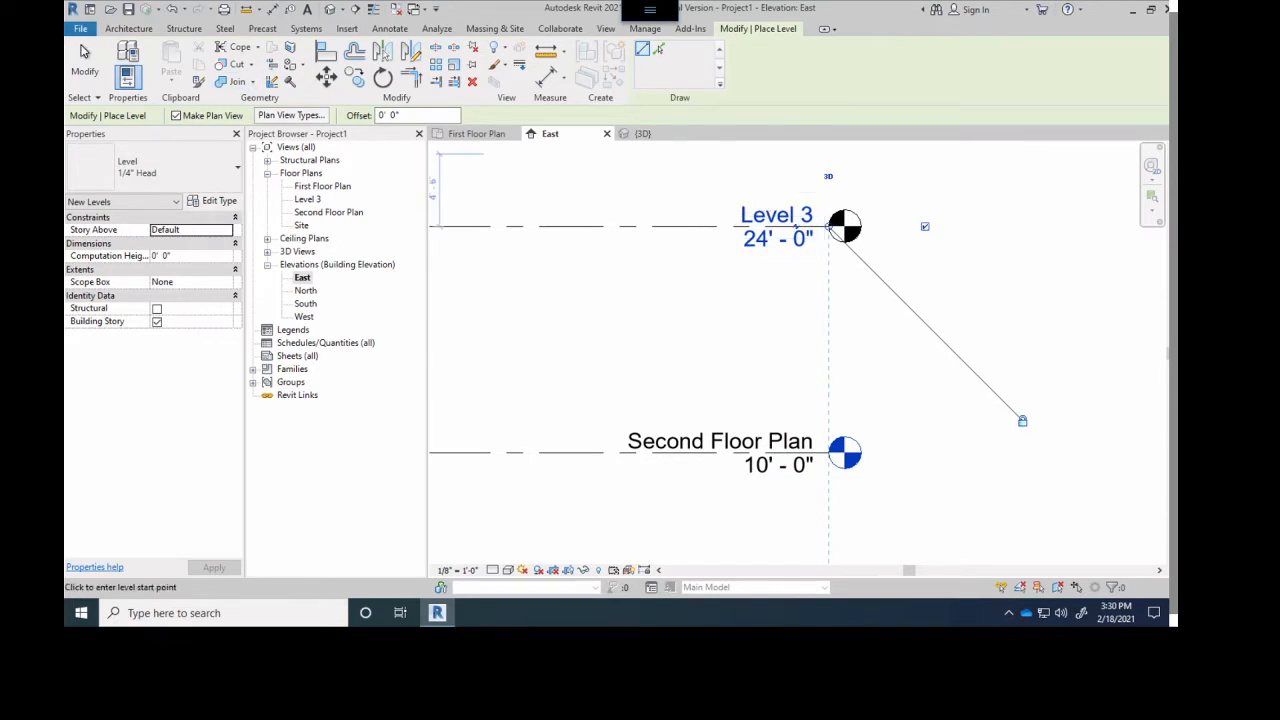
click(72, 84)
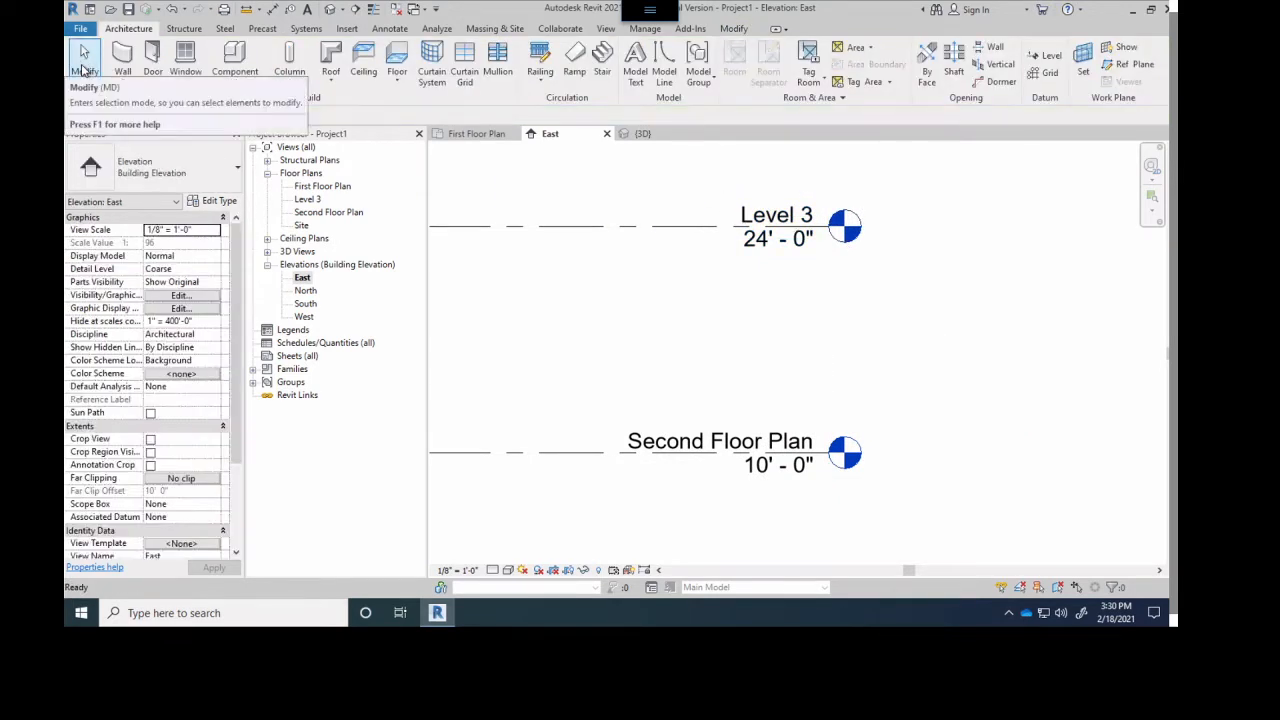
- Rename Level 3 as Roof and rename its corresponding views as well
double_click(757, 215)
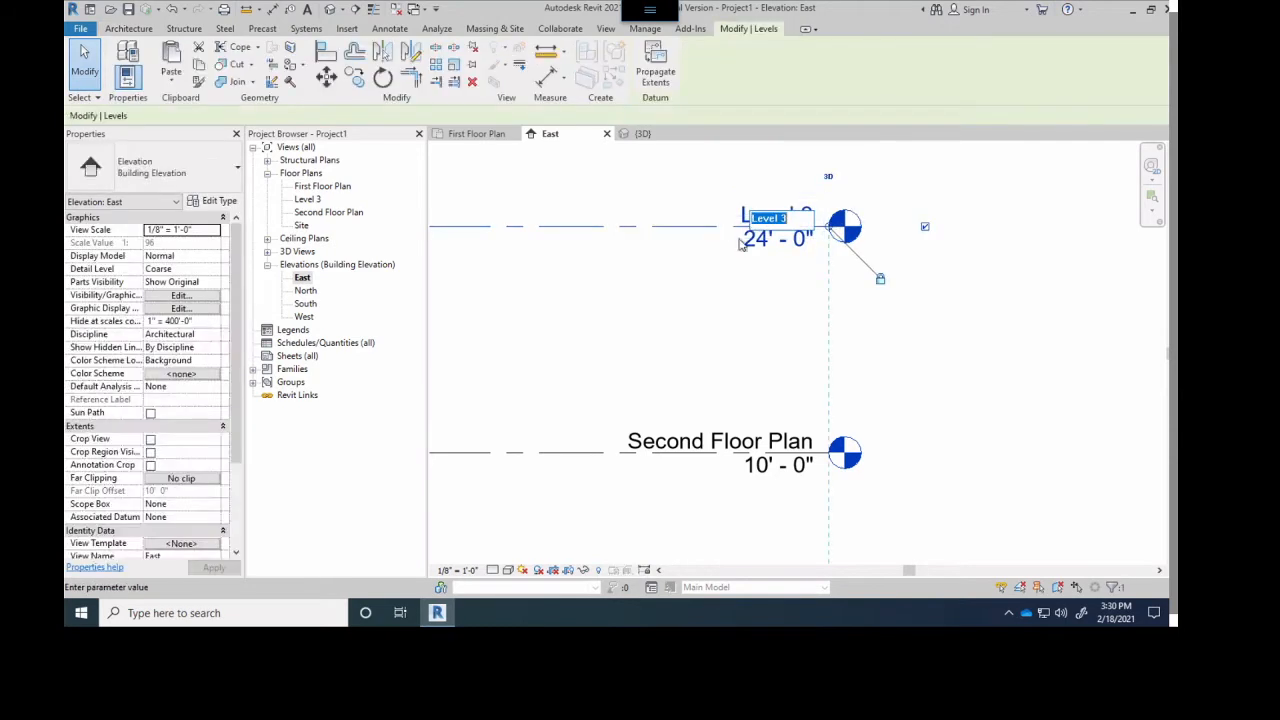
text(R)
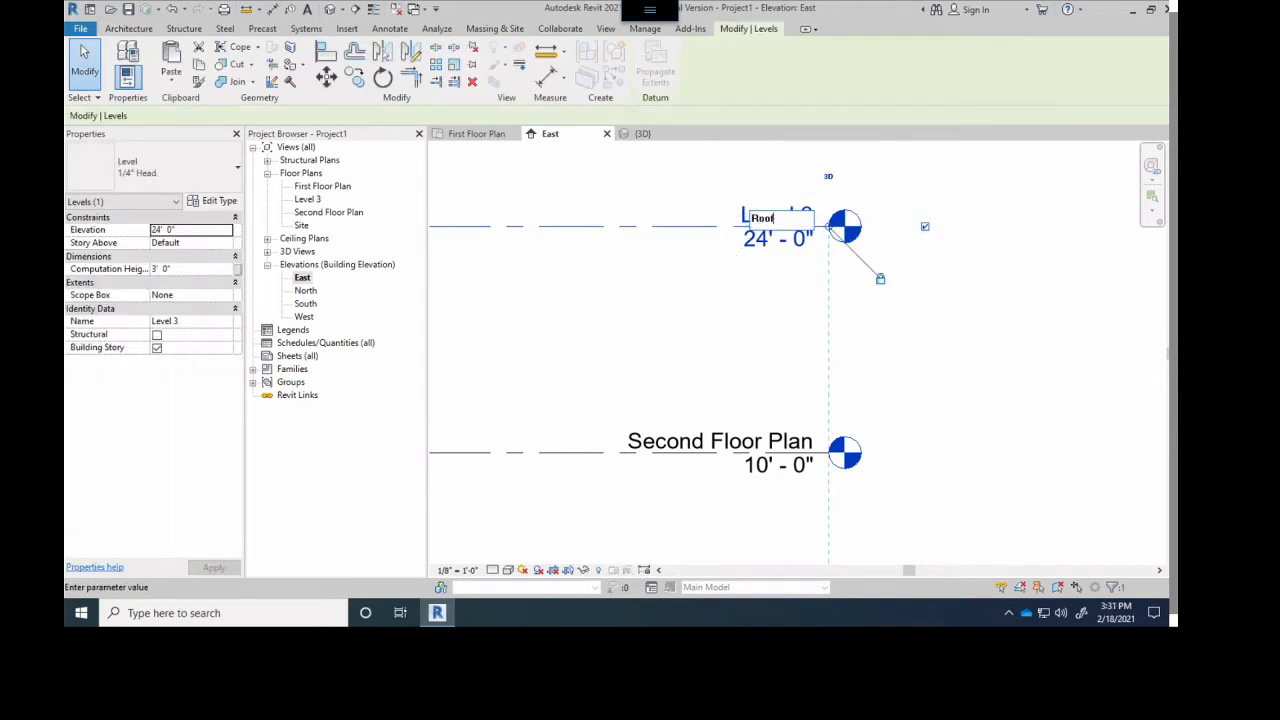
text(oof)
key(Return)
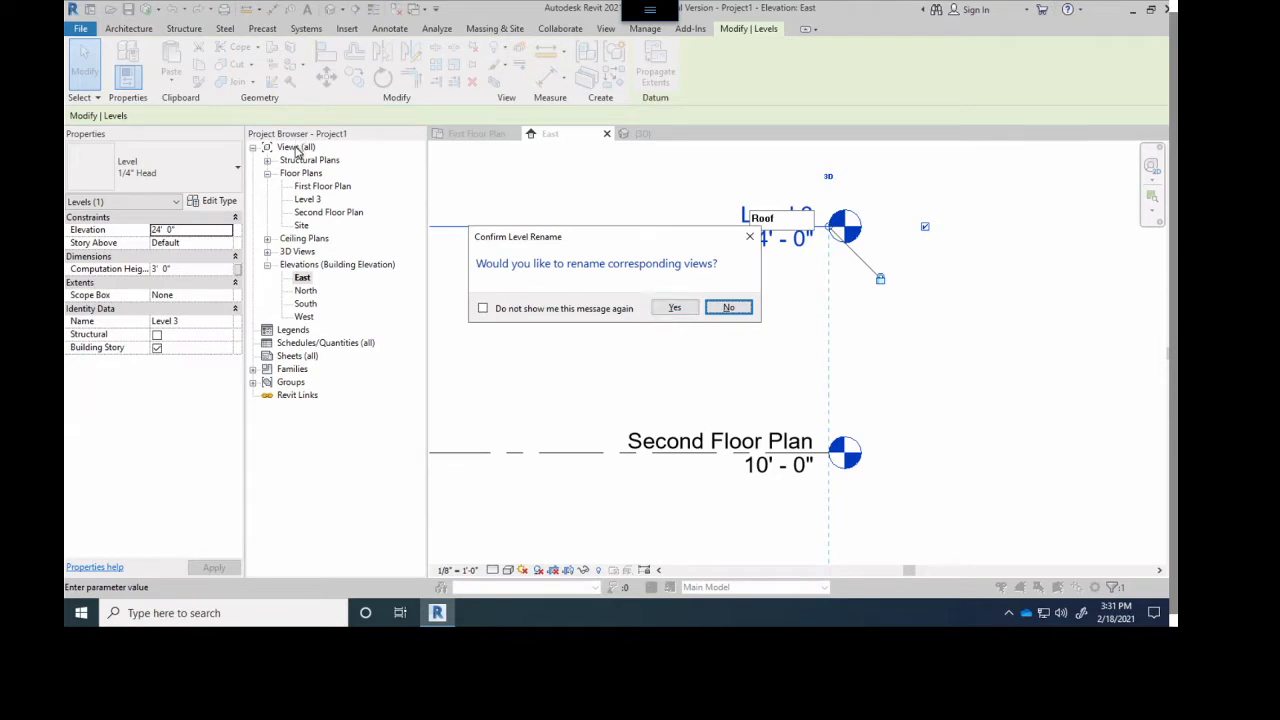
click(674, 307)
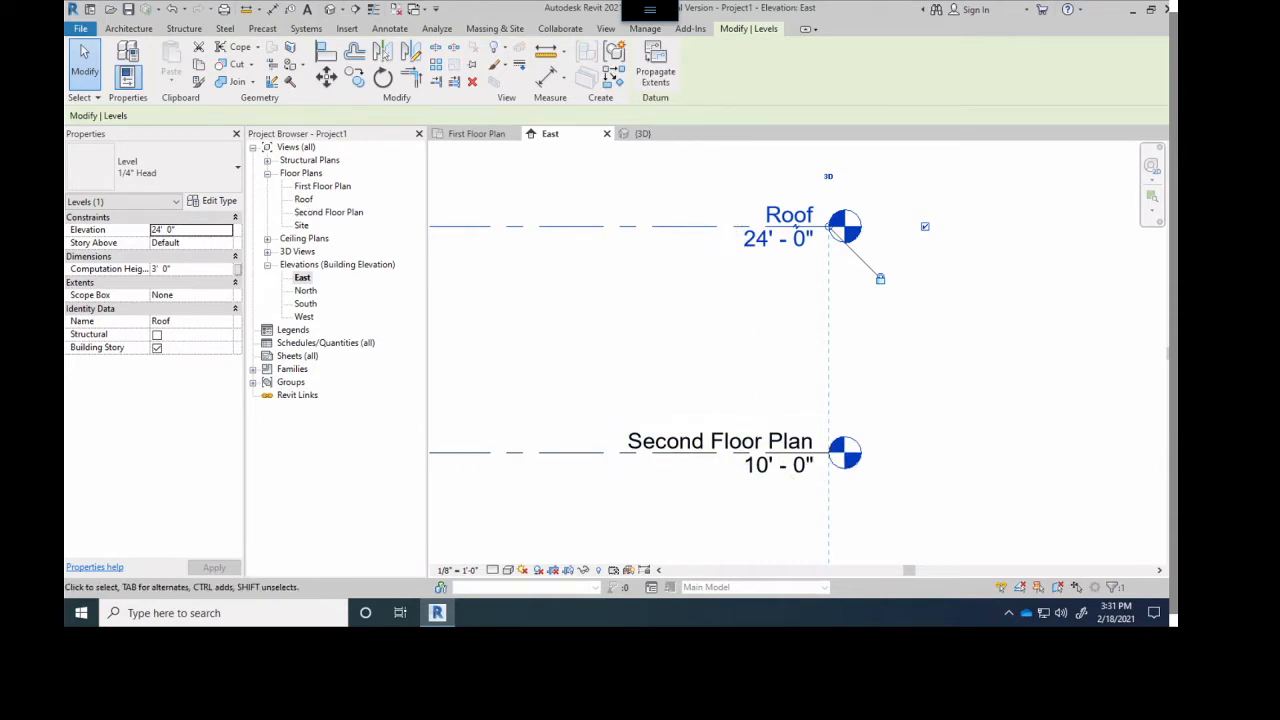
- Set the elevation of the Second Floor Plan level to 11'-0"
scroll(750, 282, down, 4)
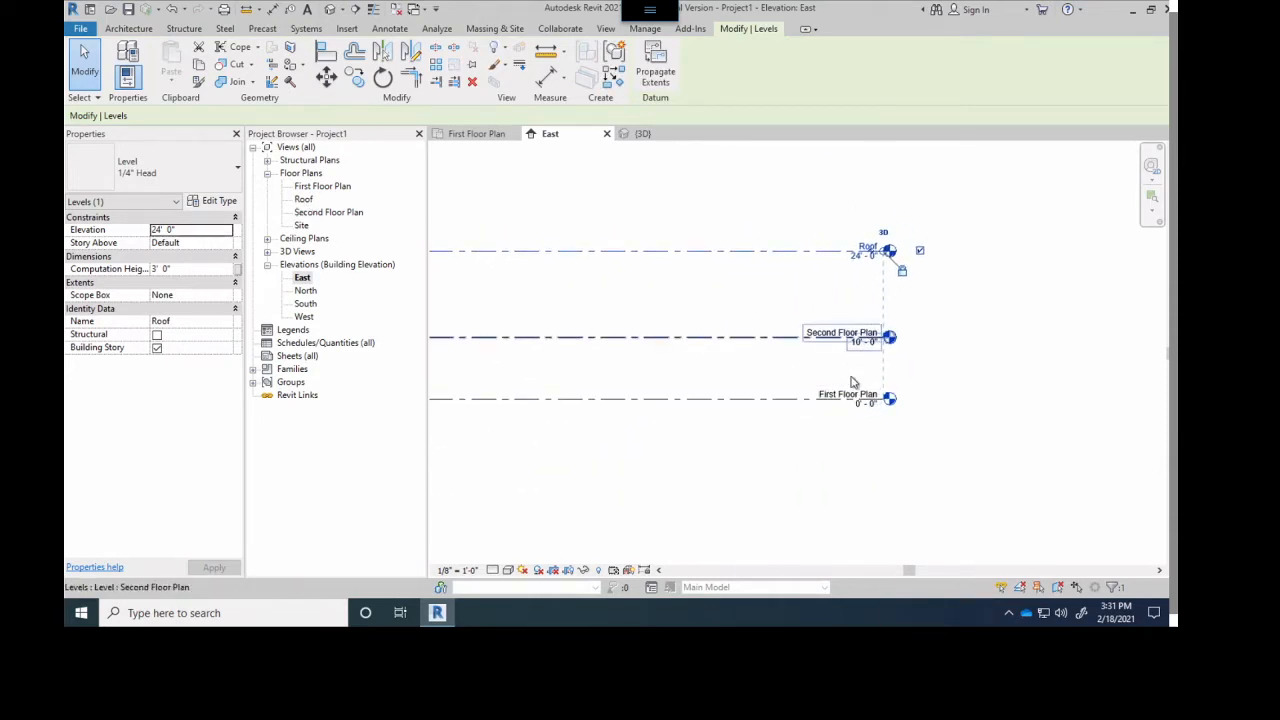
scroll(880, 440, up, 4)
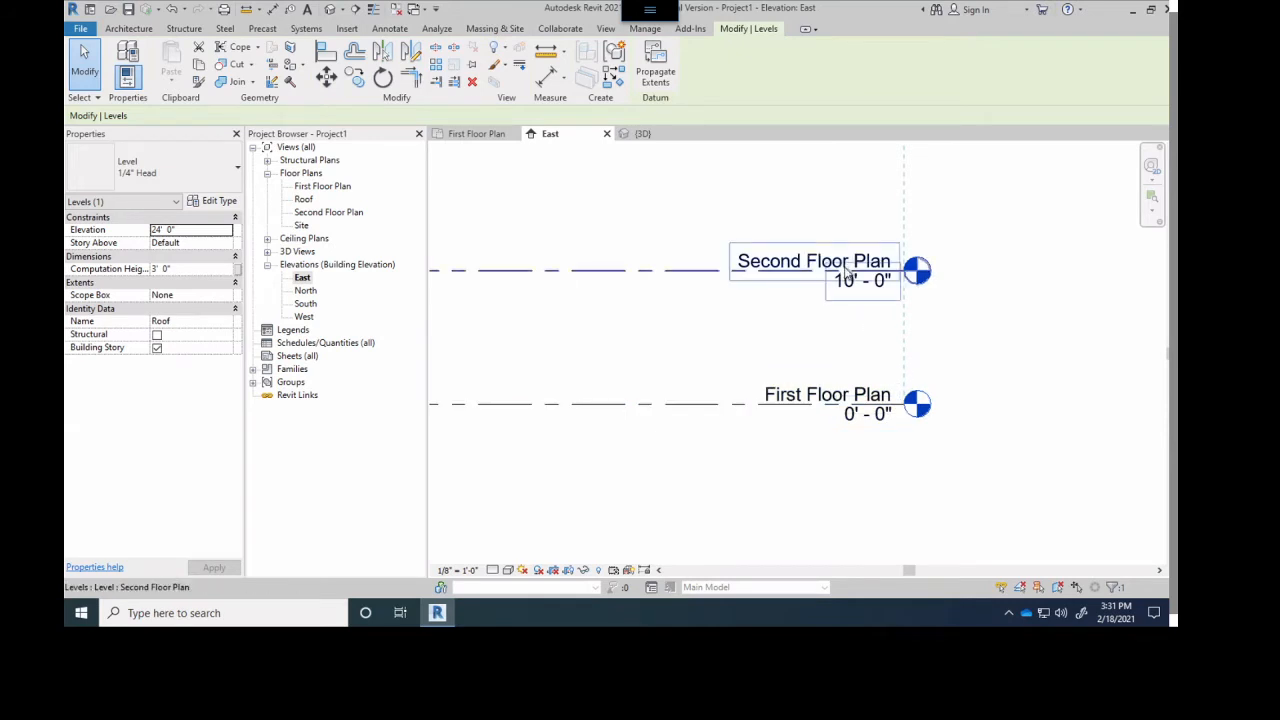
scroll(854, 372, down, 3)
scroll(846, 298, up, 4)
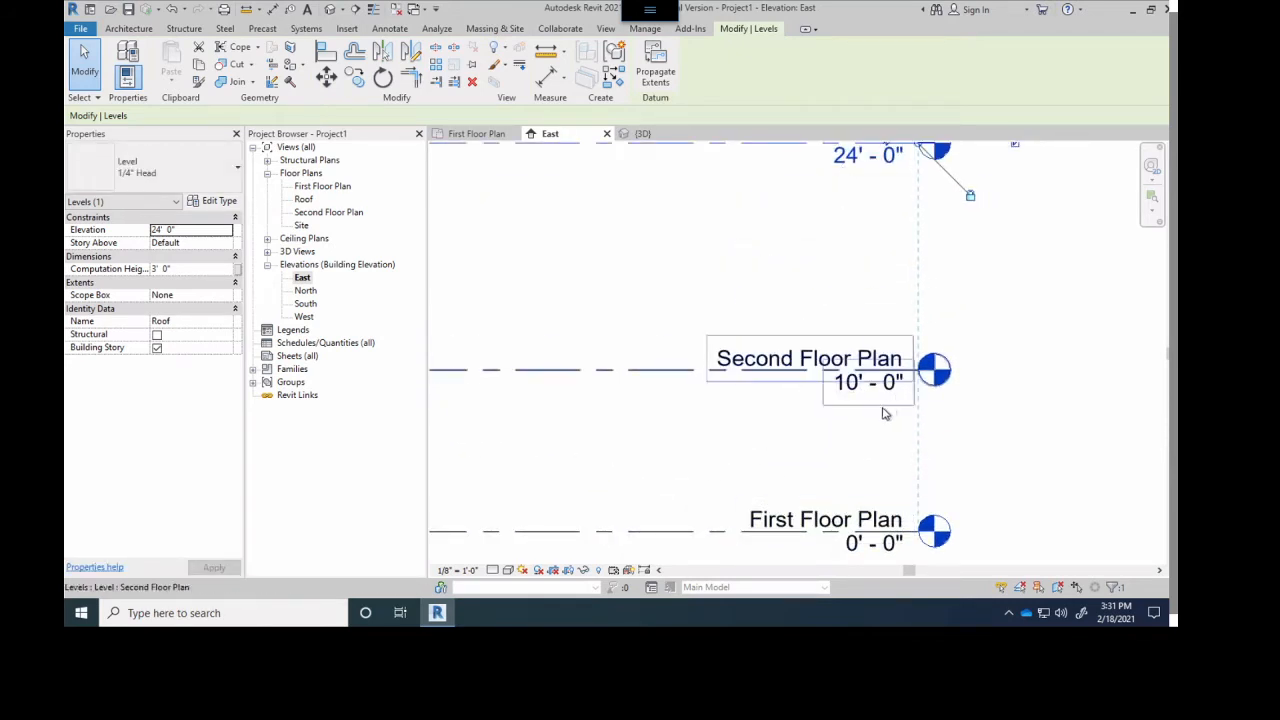
click(848, 396)
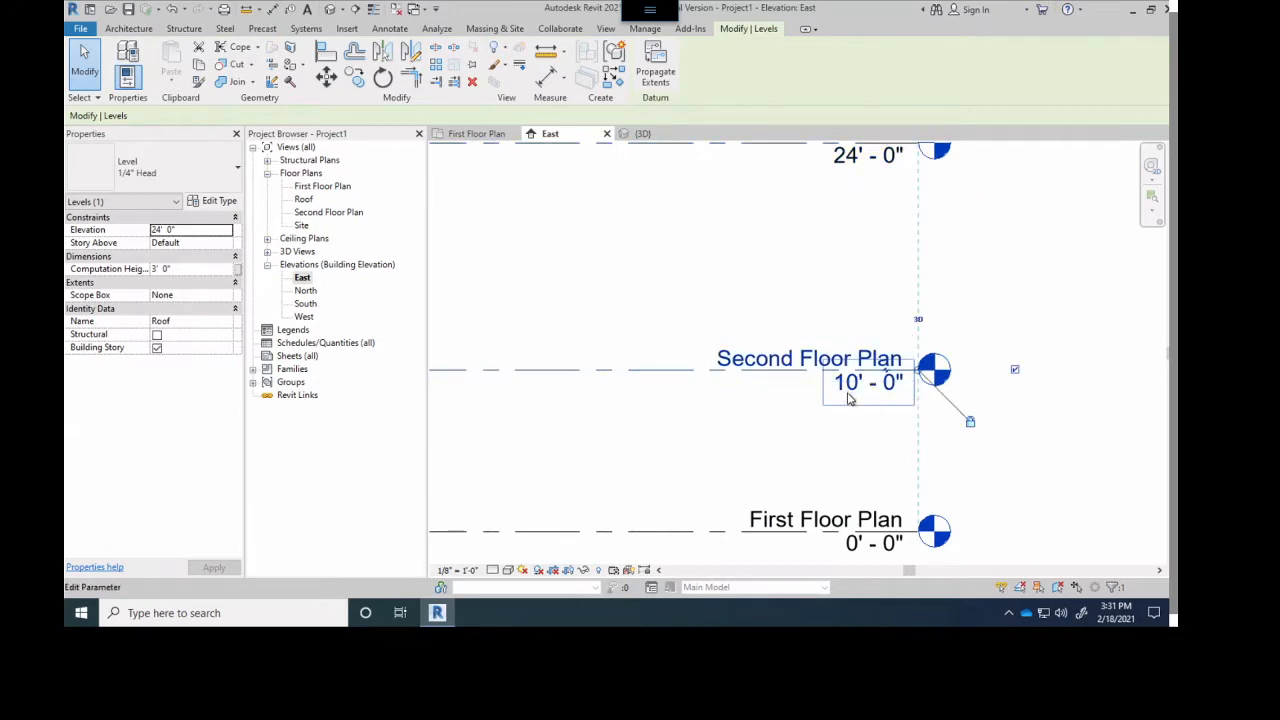
click(852, 384)
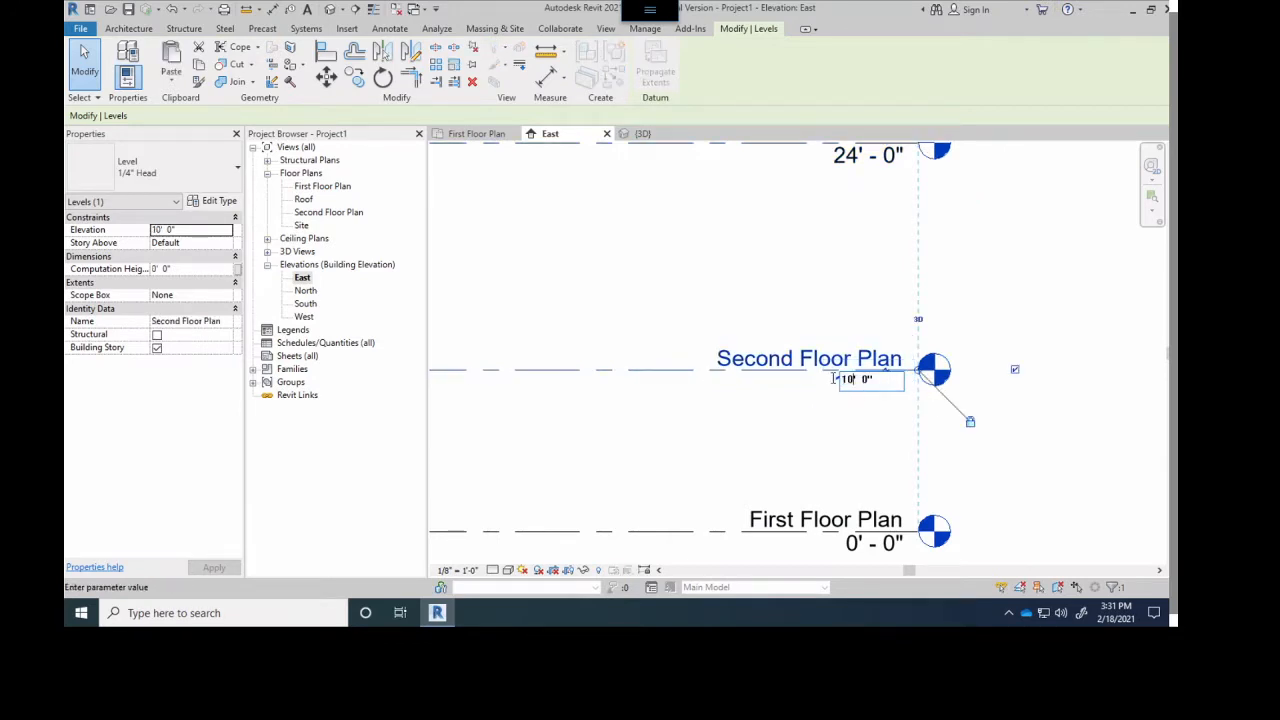
double_click(833, 378)
text(11)
key(Return)
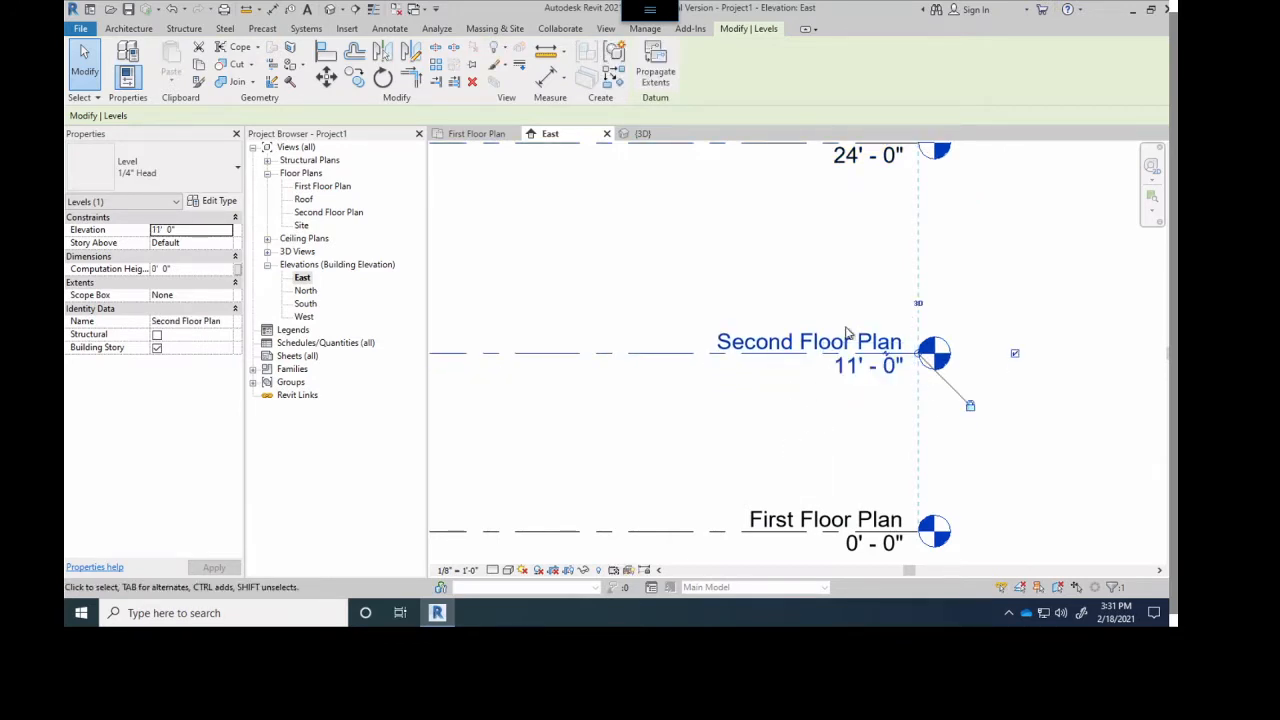
- Set the elevation of the Roof level to 22'-0"
middle_drag(846, 386, 846, 474)
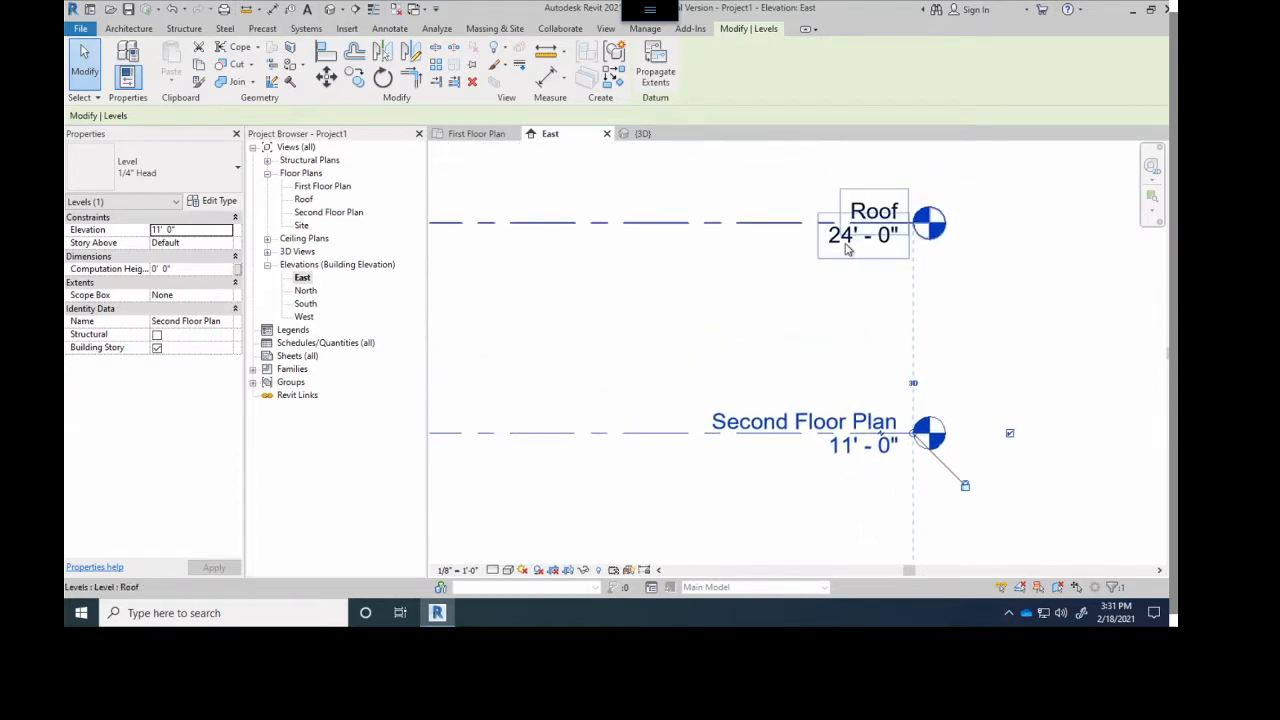
double_click(846, 248)
text(2)
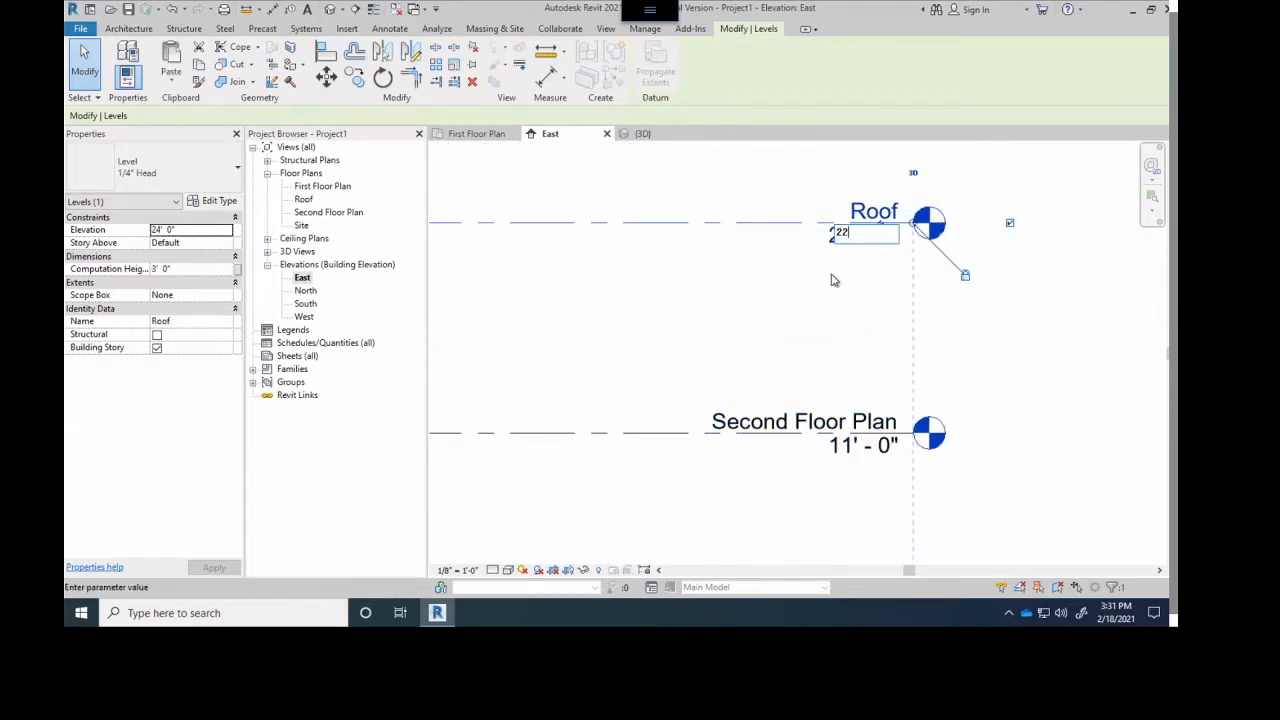
text(2)
key(Return)
scroll(777, 468, down, 3)
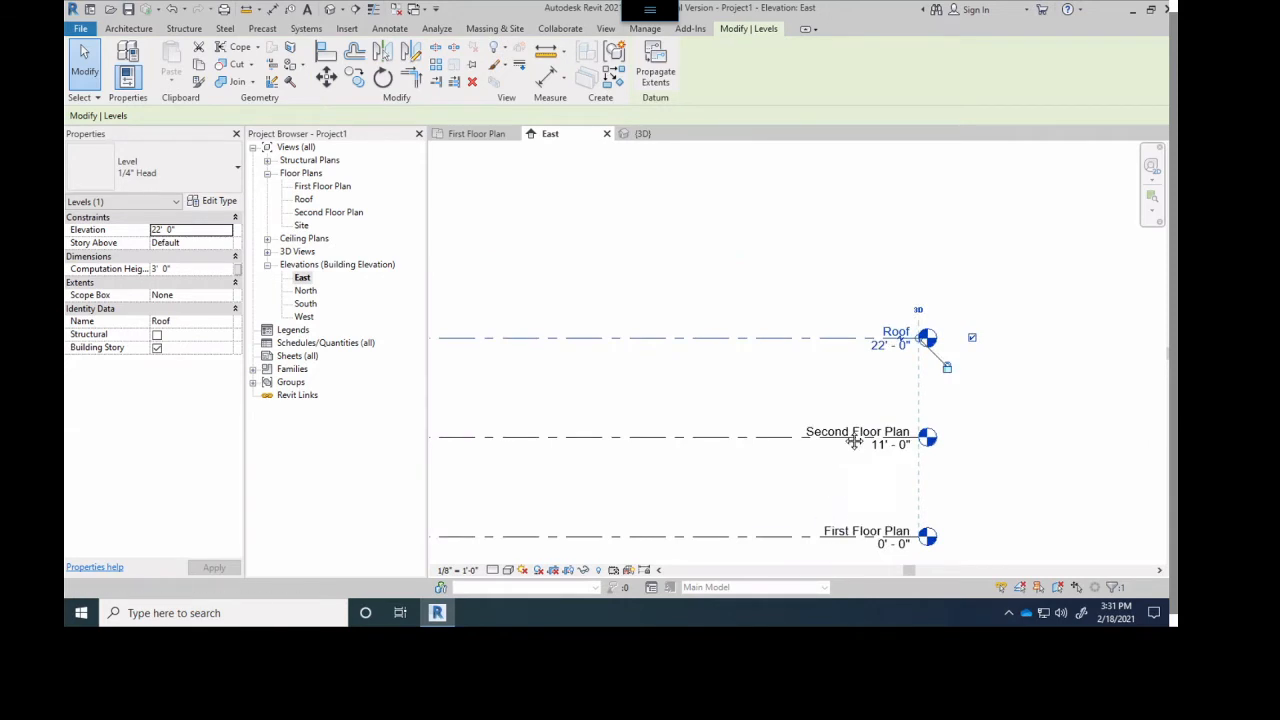
middle_drag(866, 522, 860, 460)
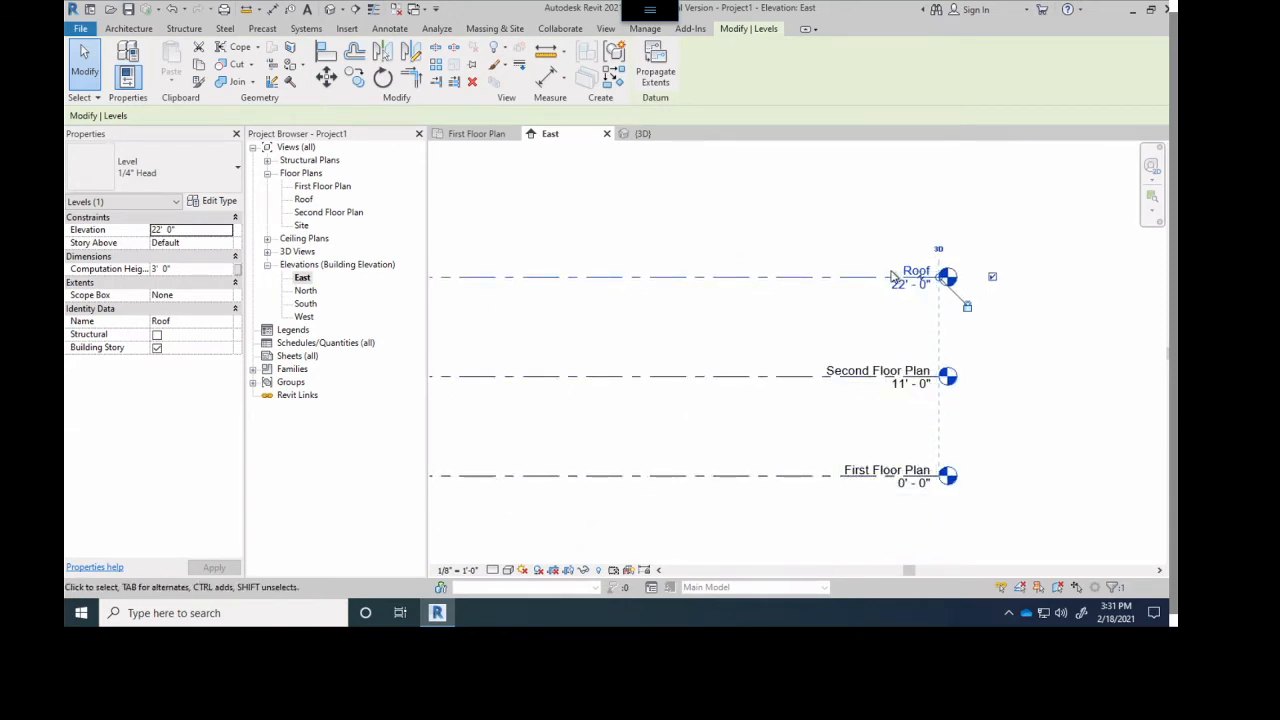
- Examine the First Floor Plan, Second Floor Plan and Roof level lines along their length in the East elevation
scroll(893, 277, down, 5)
scroll(674, 404, up, 1)
middle_drag(674, 404, 843, 378)
scroll(843, 378, up, 4)
middle_drag(843, 378, 800, 412)
scroll(802, 411, down, 2)
scroll(848, 315, down, 3)
scroll(897, 321, up, 1)
middle_drag(905, 323, 811, 413)
scroll(812, 411, up, 2)
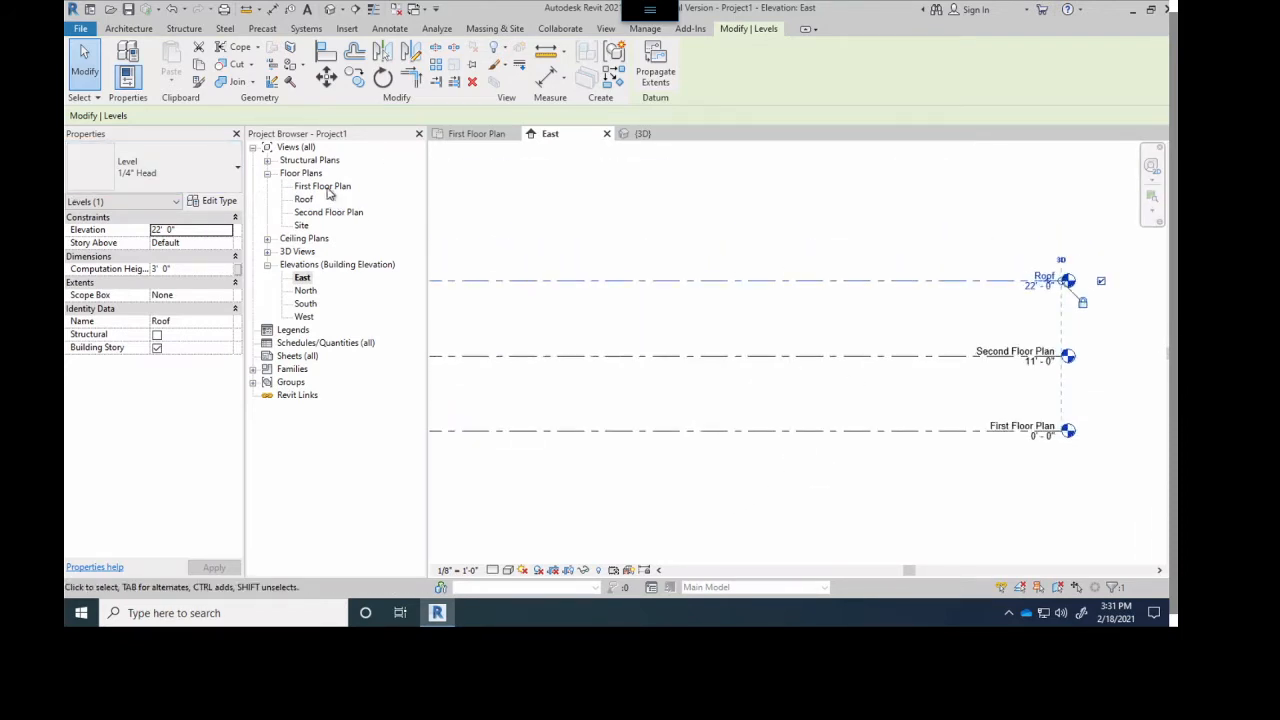
- Review the First Floor Plan, East elevation and 3D views, and deselect the Roof level
click(480, 135)
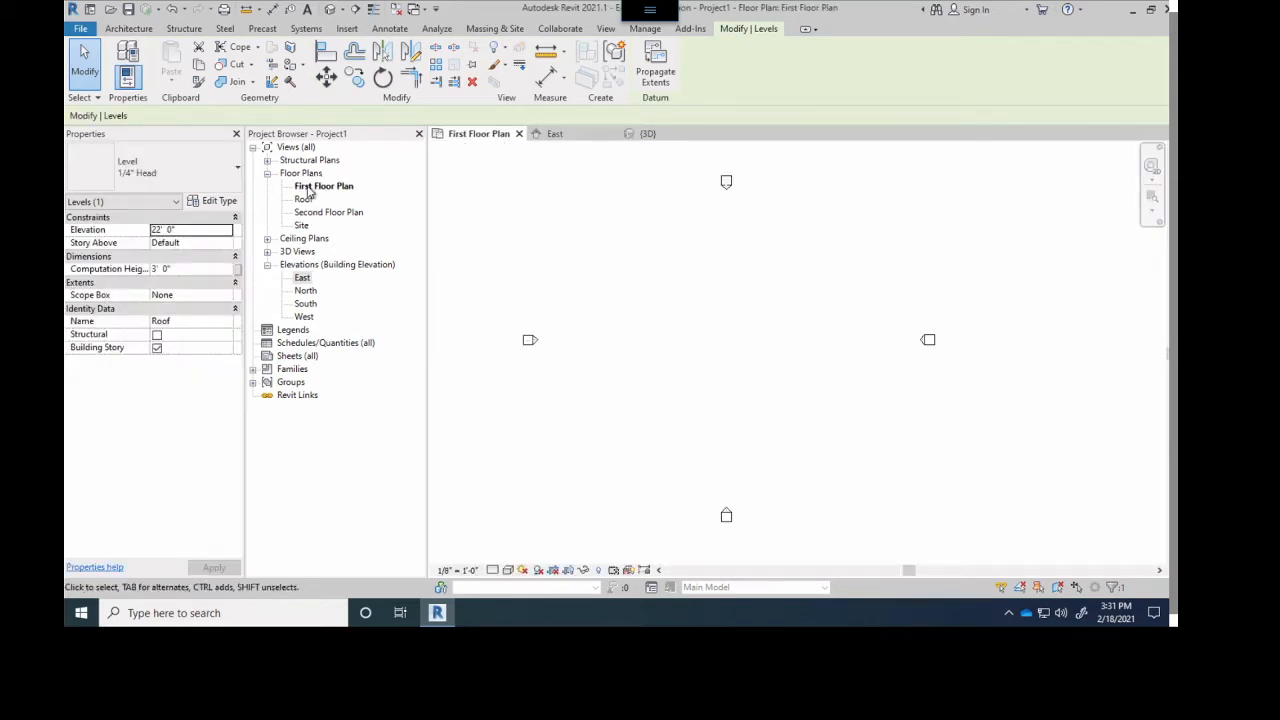
click(552, 134)
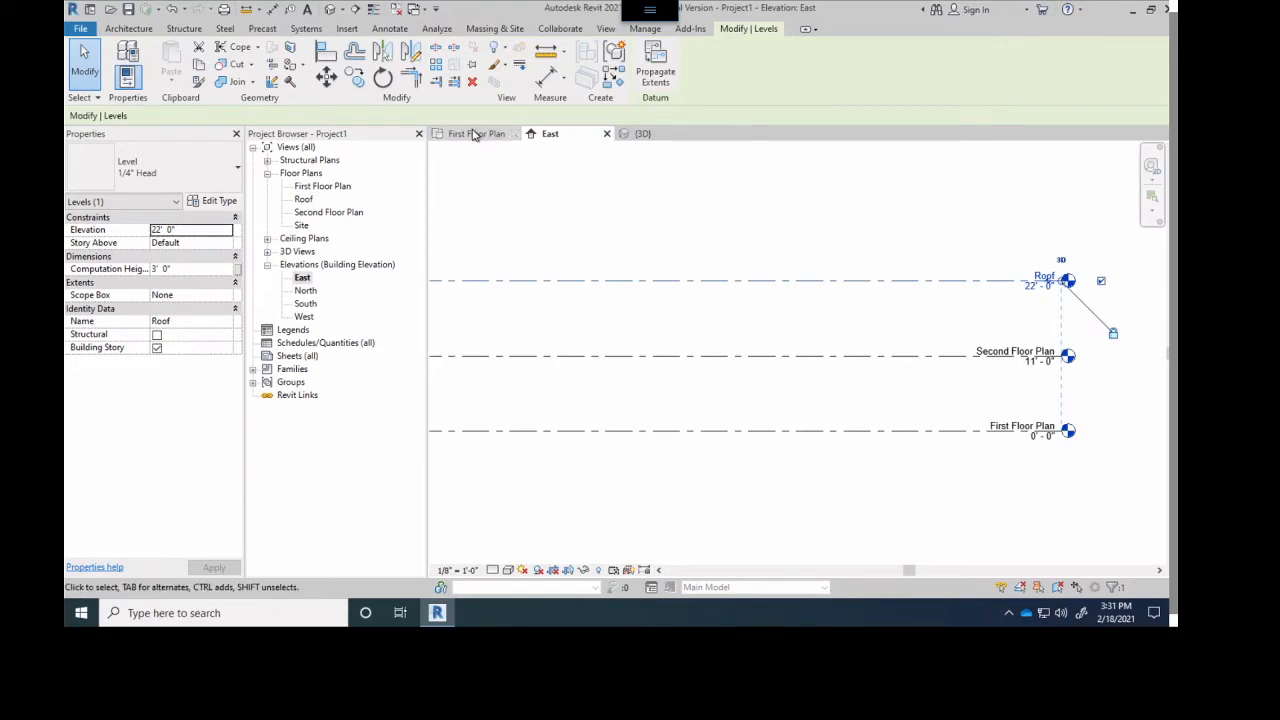
double_click(310, 188)
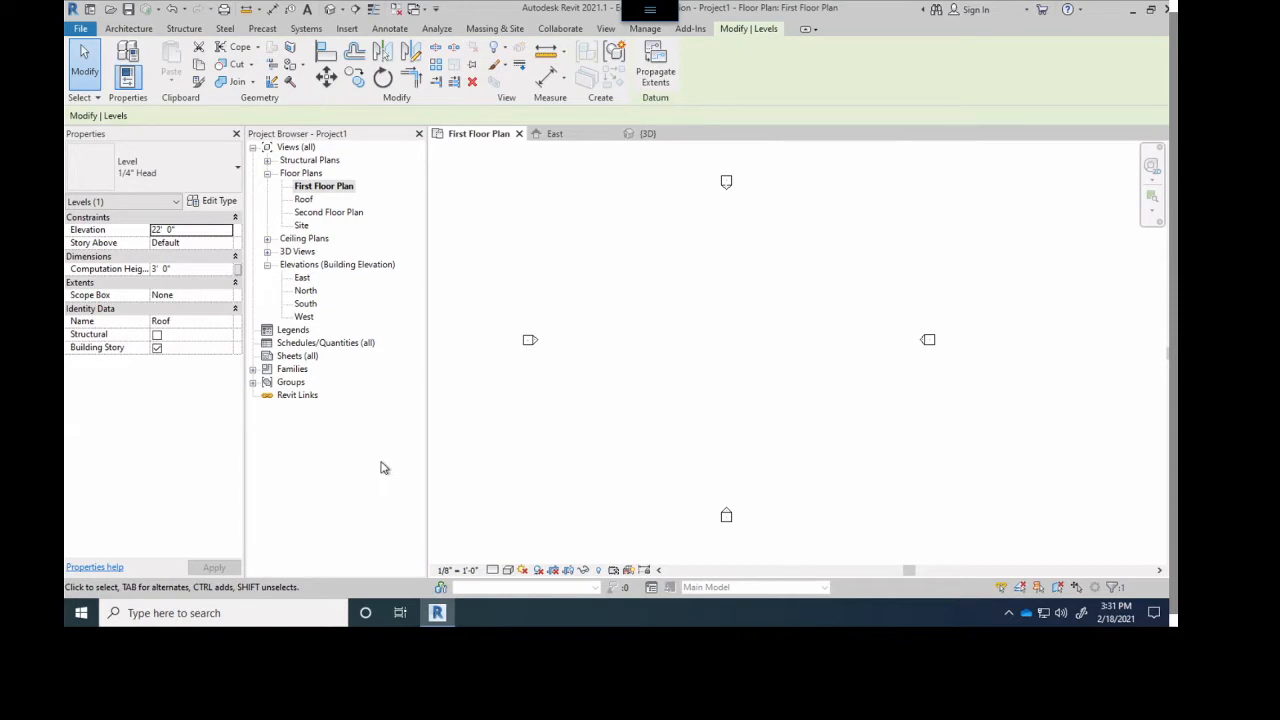
click(630, 134)
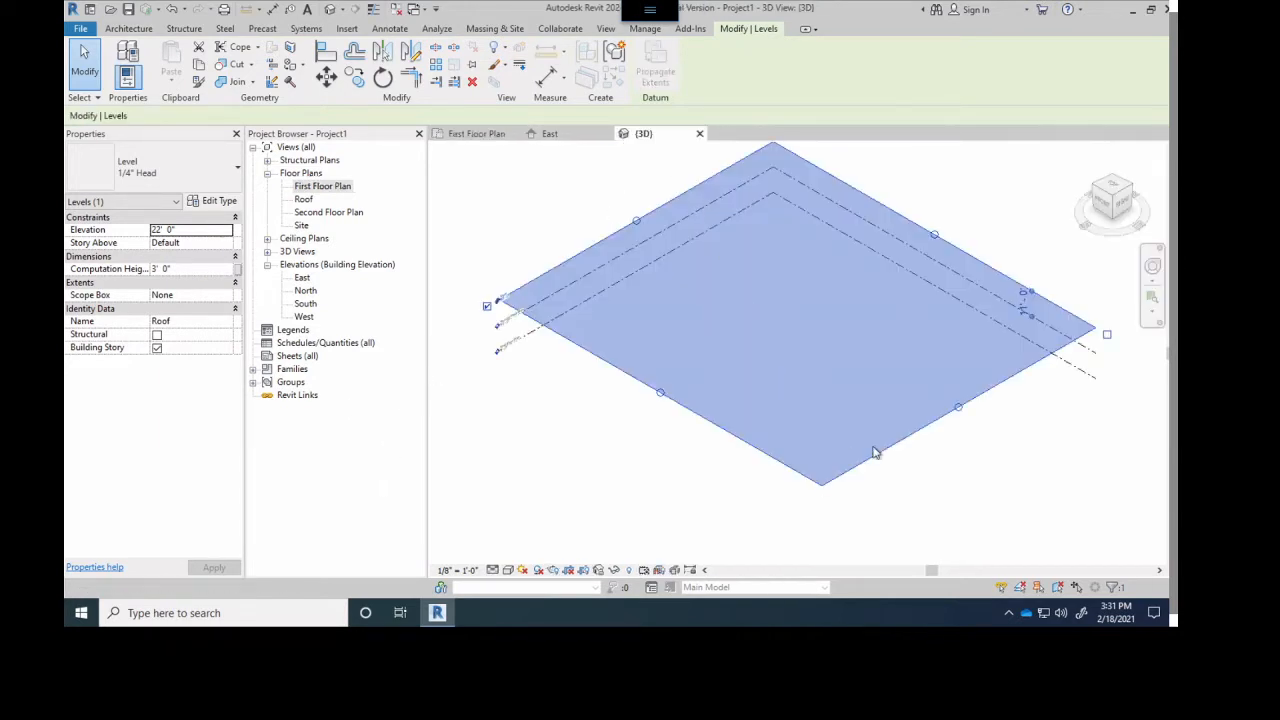
click(1062, 500)
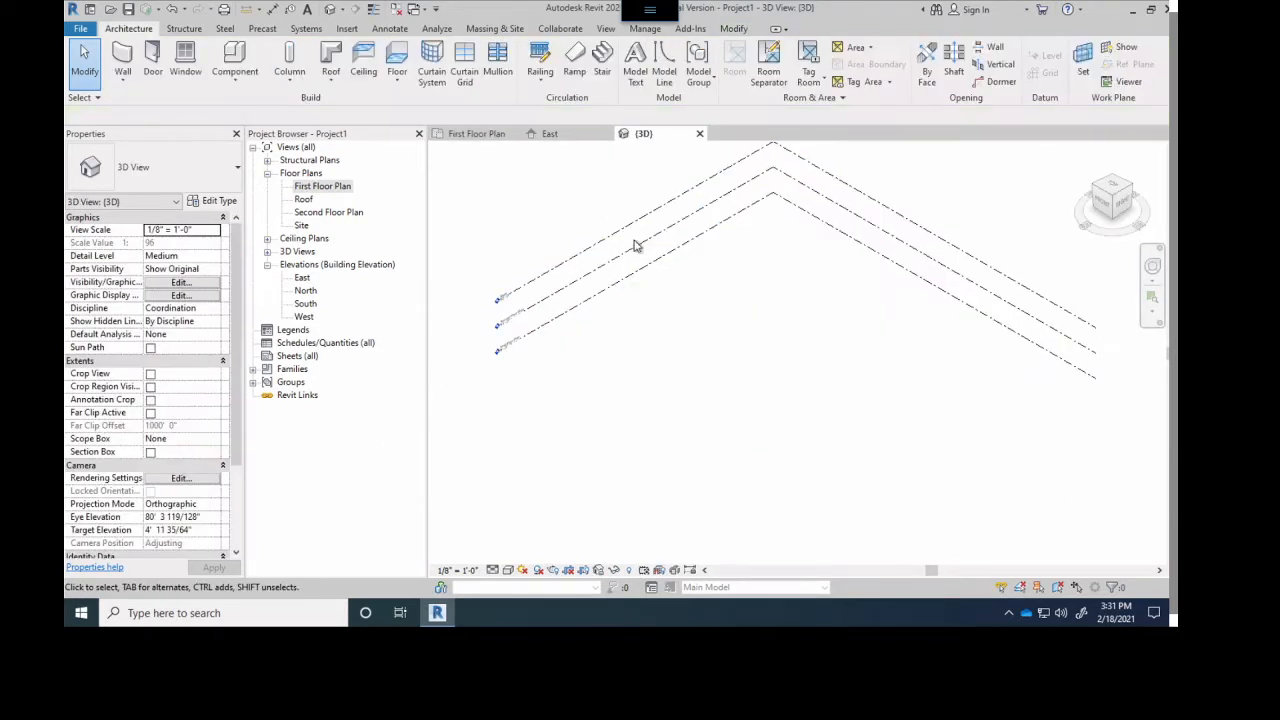
- In First Floor Plan, draw a closed rectangle of Generic - 8" walls, 40' by 20', between the elevation markers
double_click(312, 190)
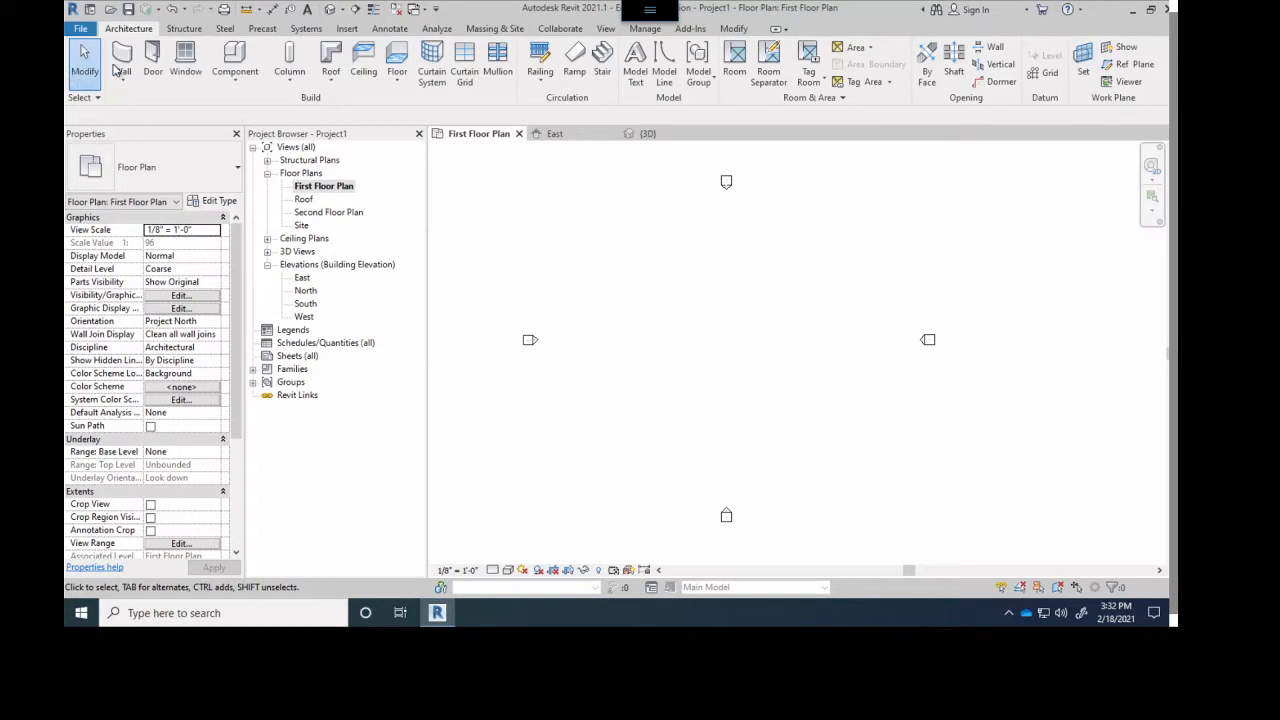
click(118, 66)
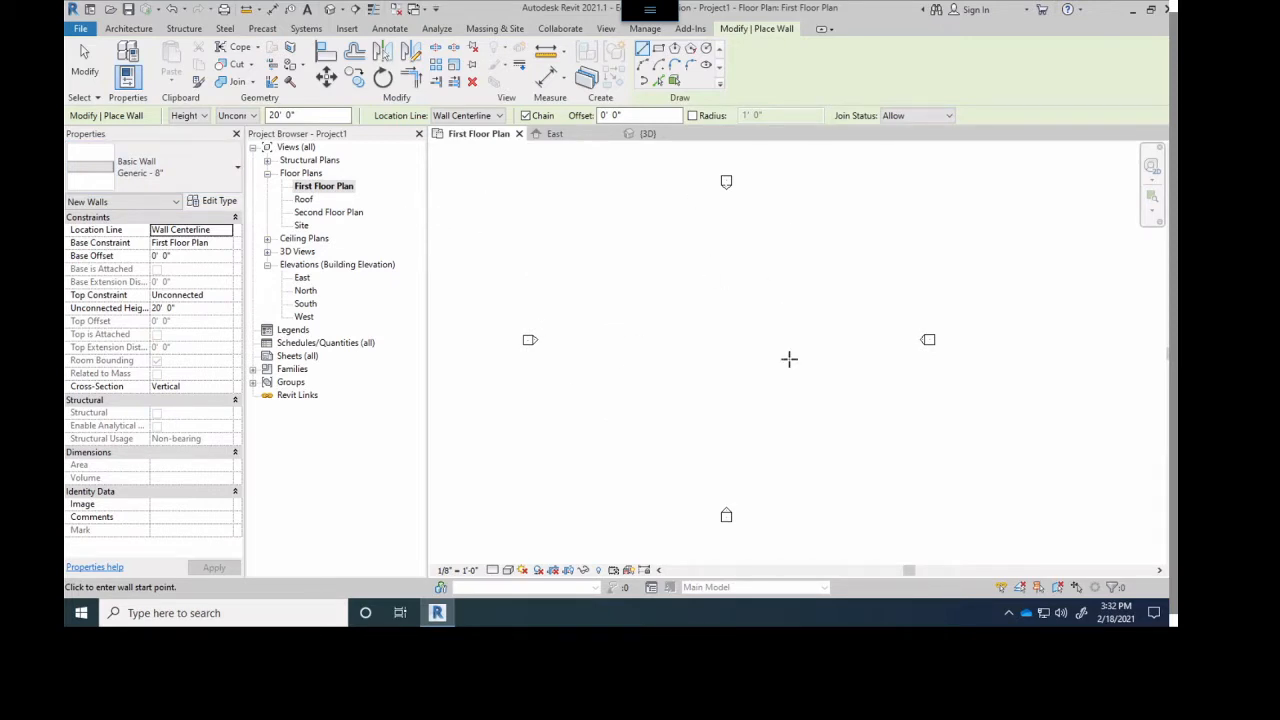
click(641, 280)
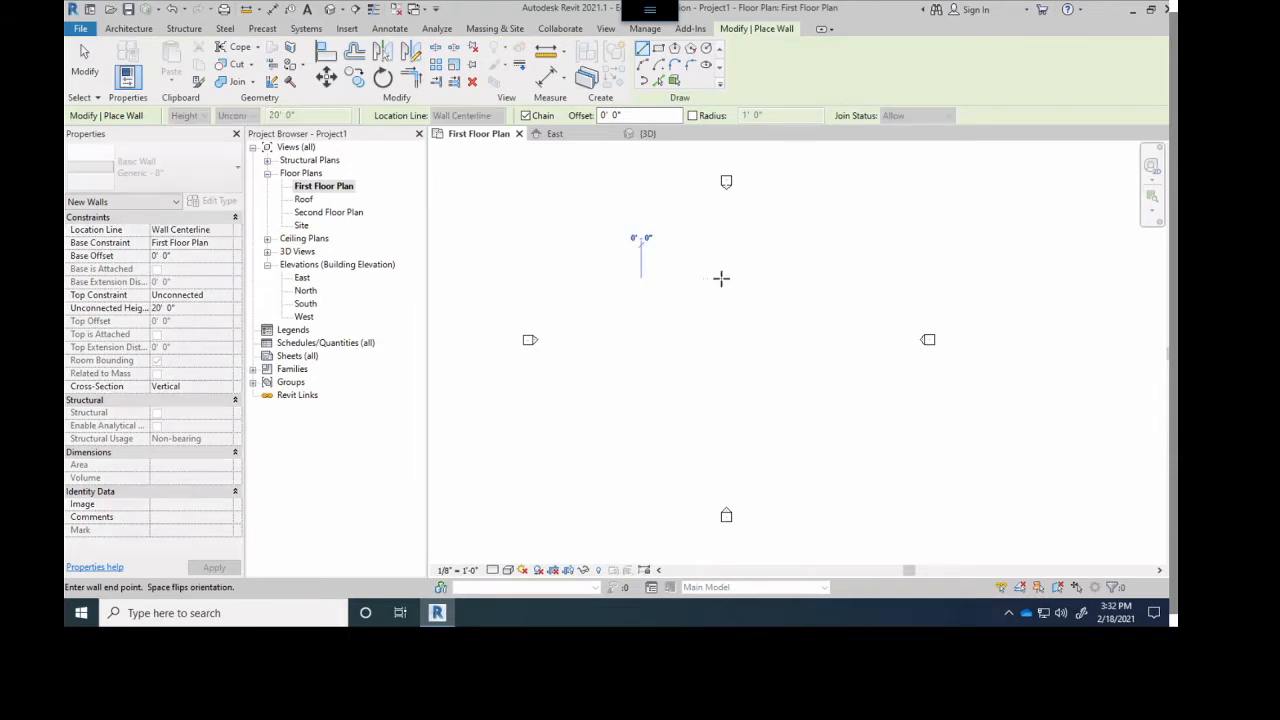
click(737, 280)
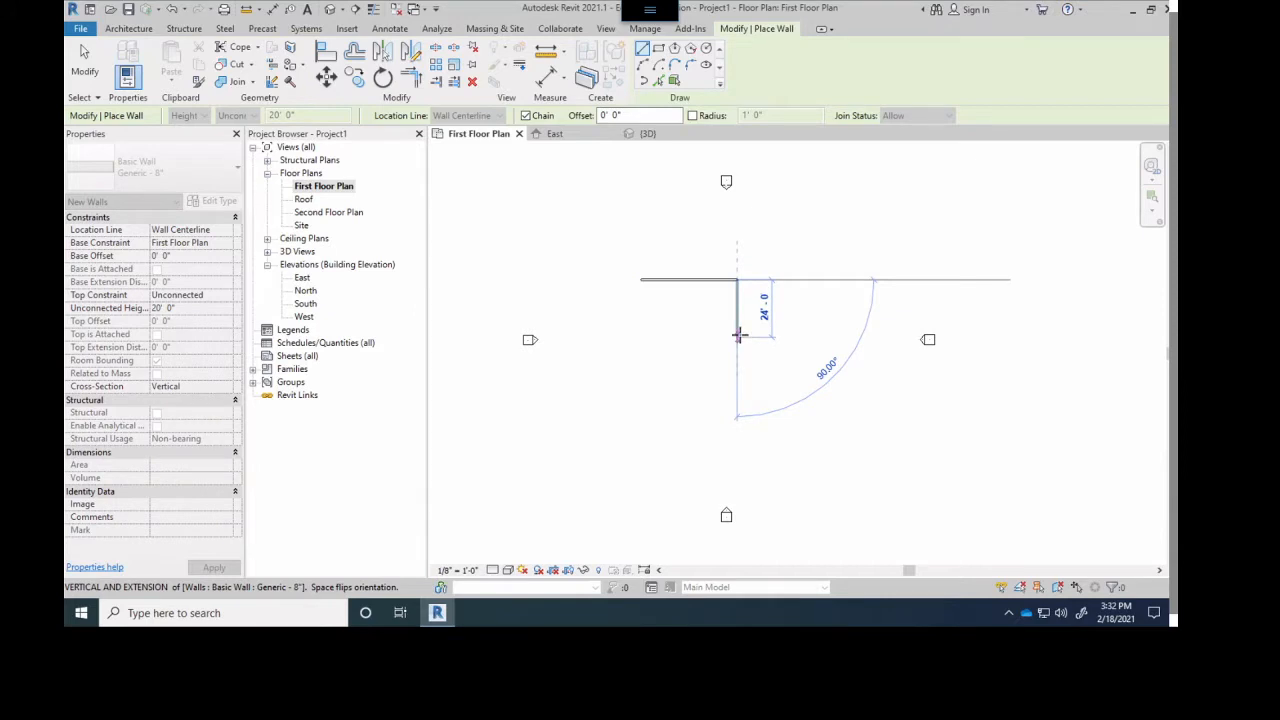
click(738, 328)
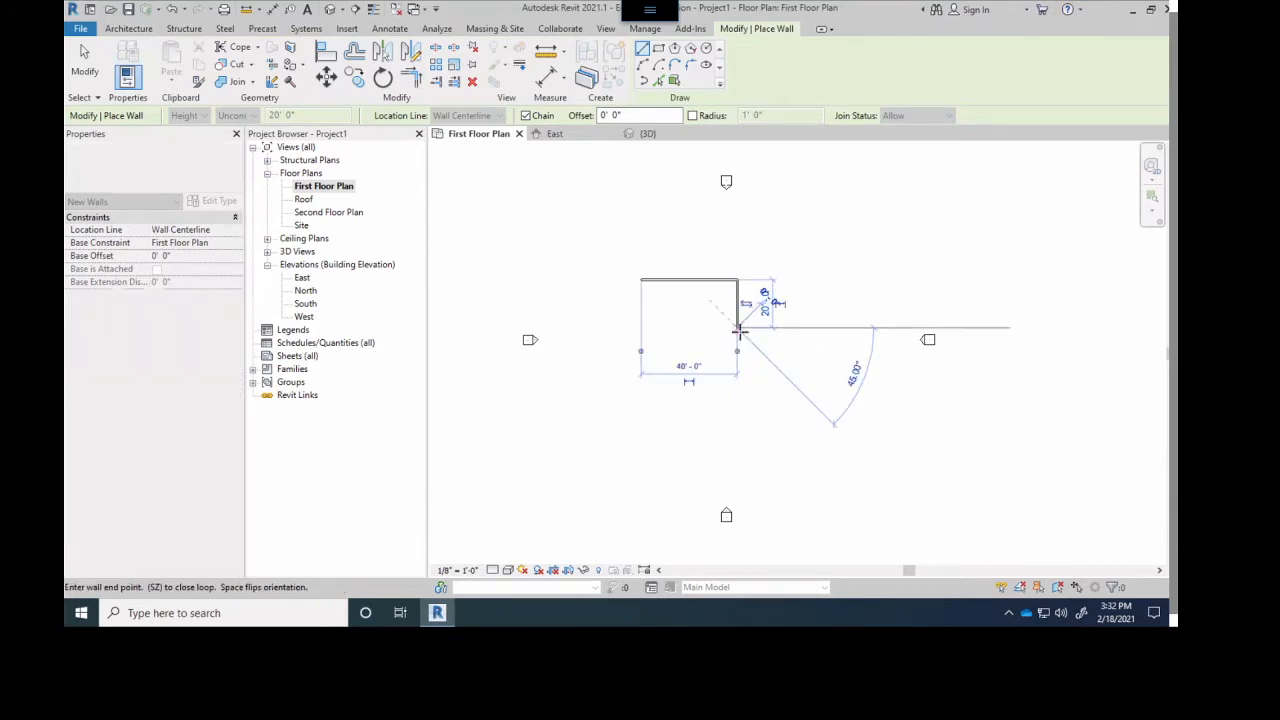
click(641, 328)
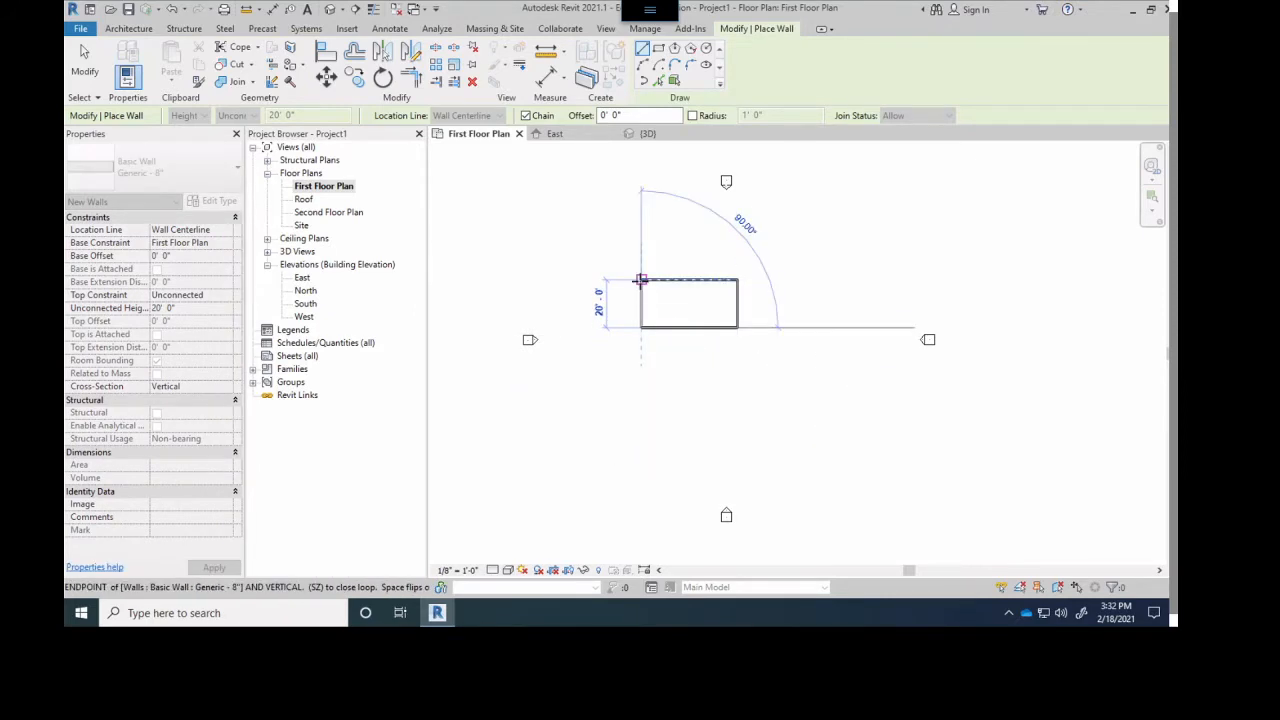
click(641, 280)
- Draw a vertical partition wall from the north wall to the south wall, about 19' from the west wall
scroll(651, 288, up, 5)
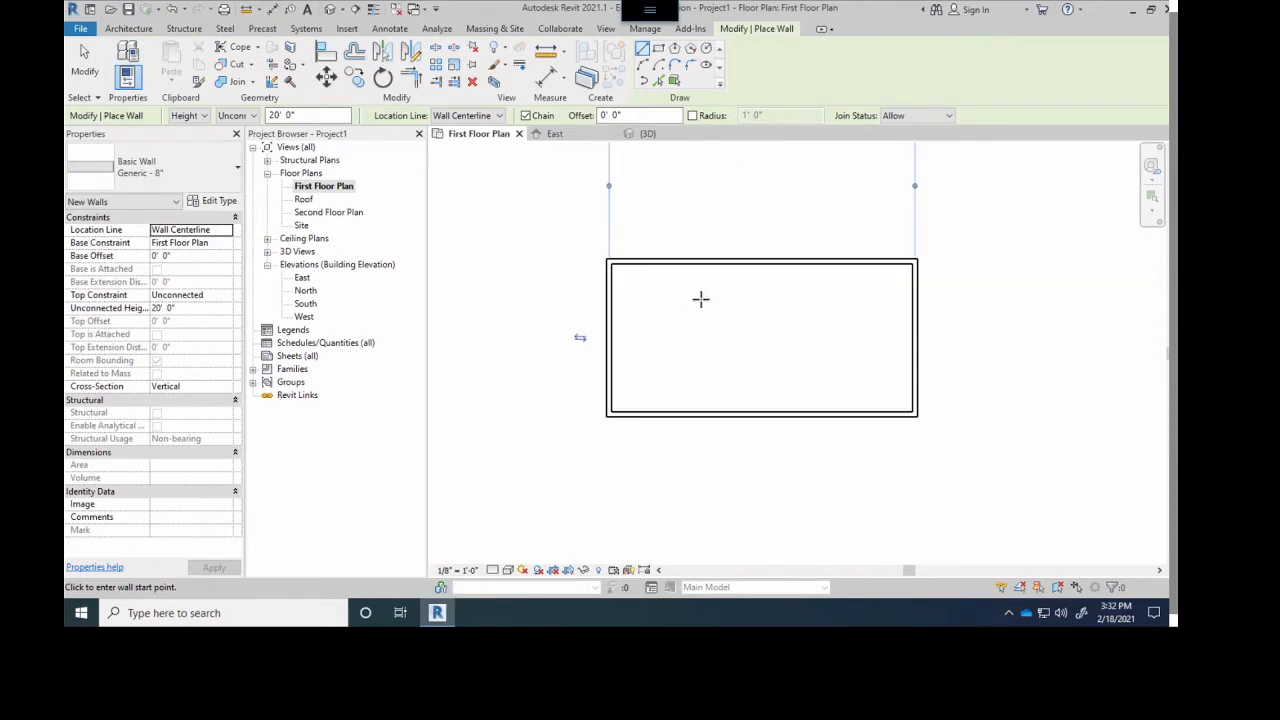
scroll(700, 300, up, 1)
middle_drag(735, 318, 771, 334)
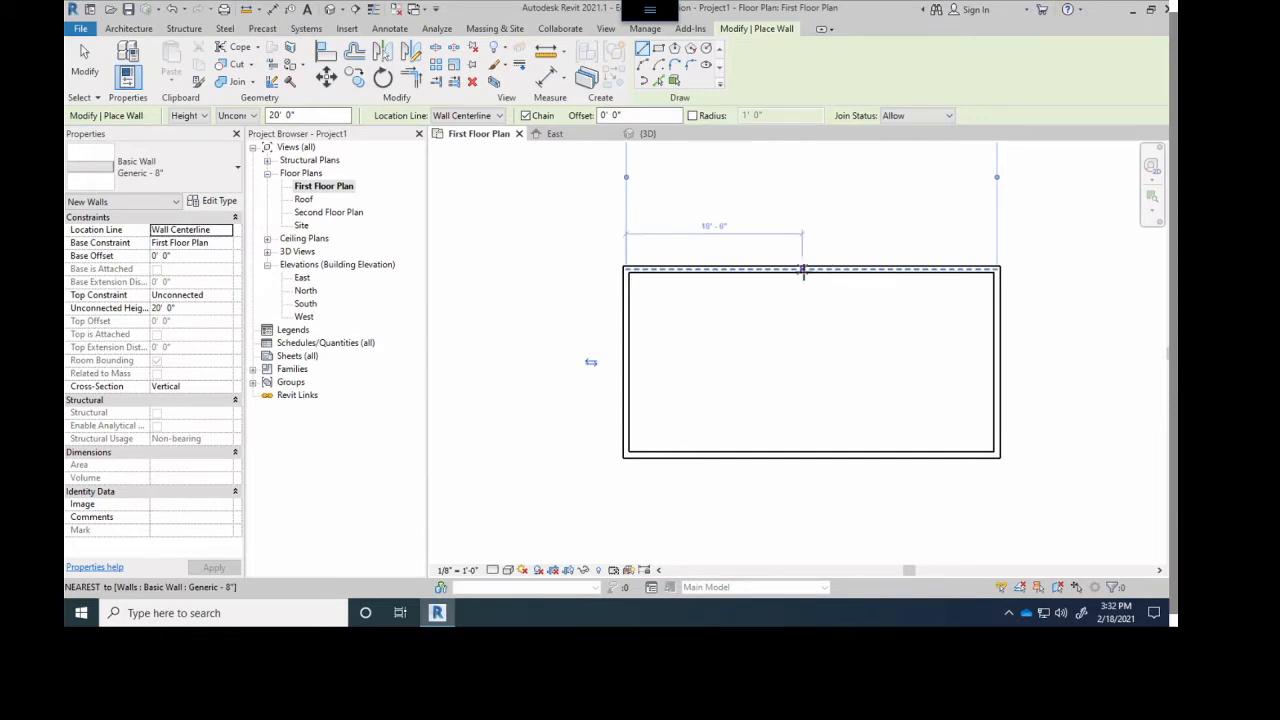
click(802, 270)
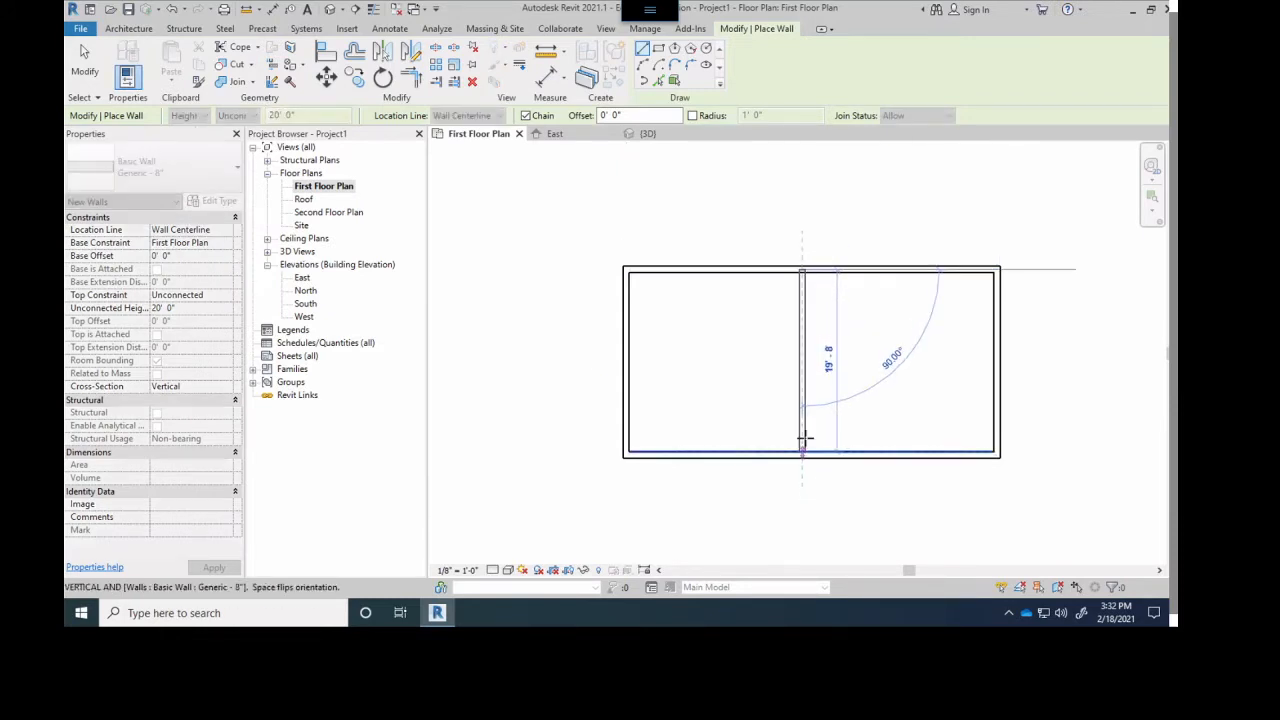
click(802, 452)
key(Escape)
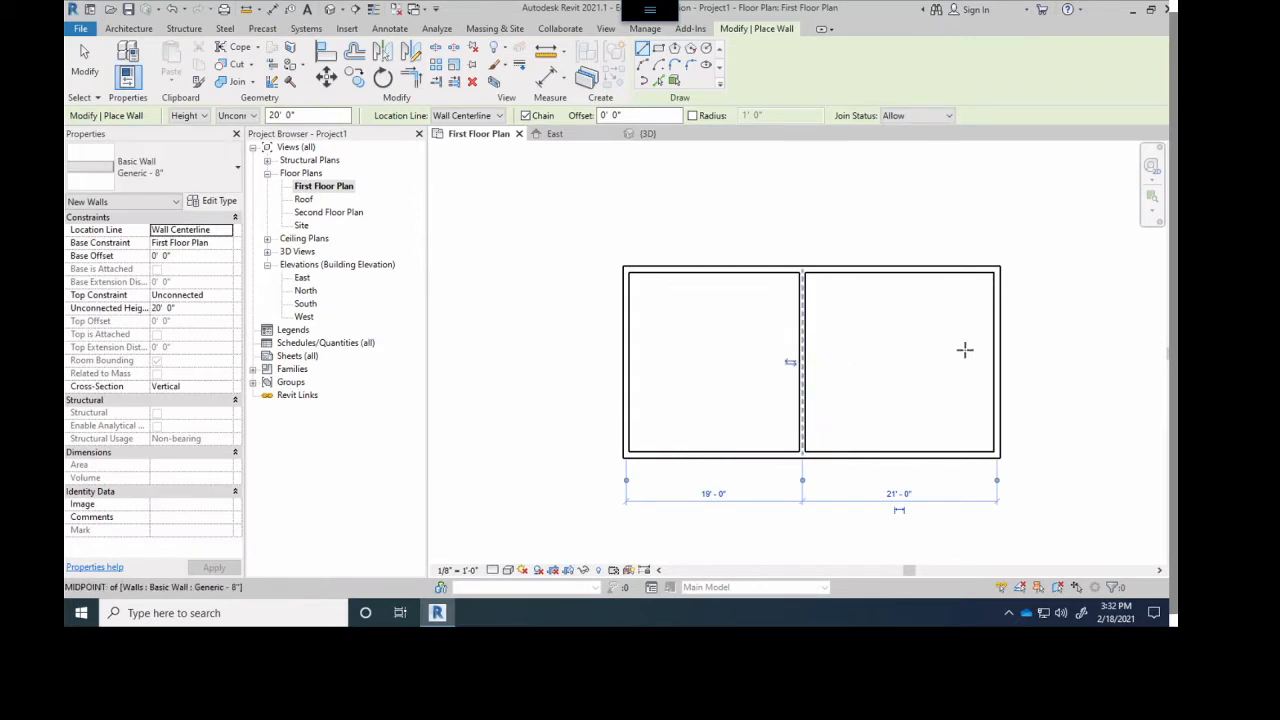
- Draw a horizontal partition wall from the east wall's midpoint to the vertical partition, dividing the east side into two rooms
click(996, 361)
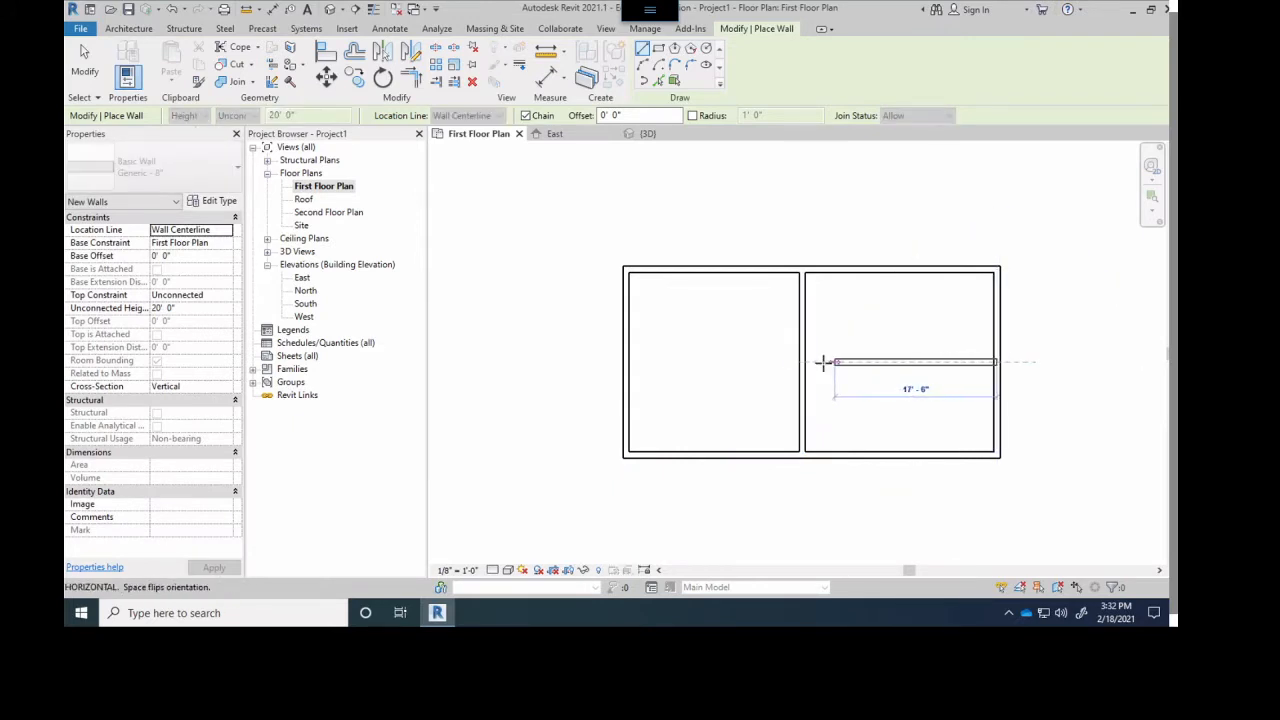
click(802, 362)
key(Escape)
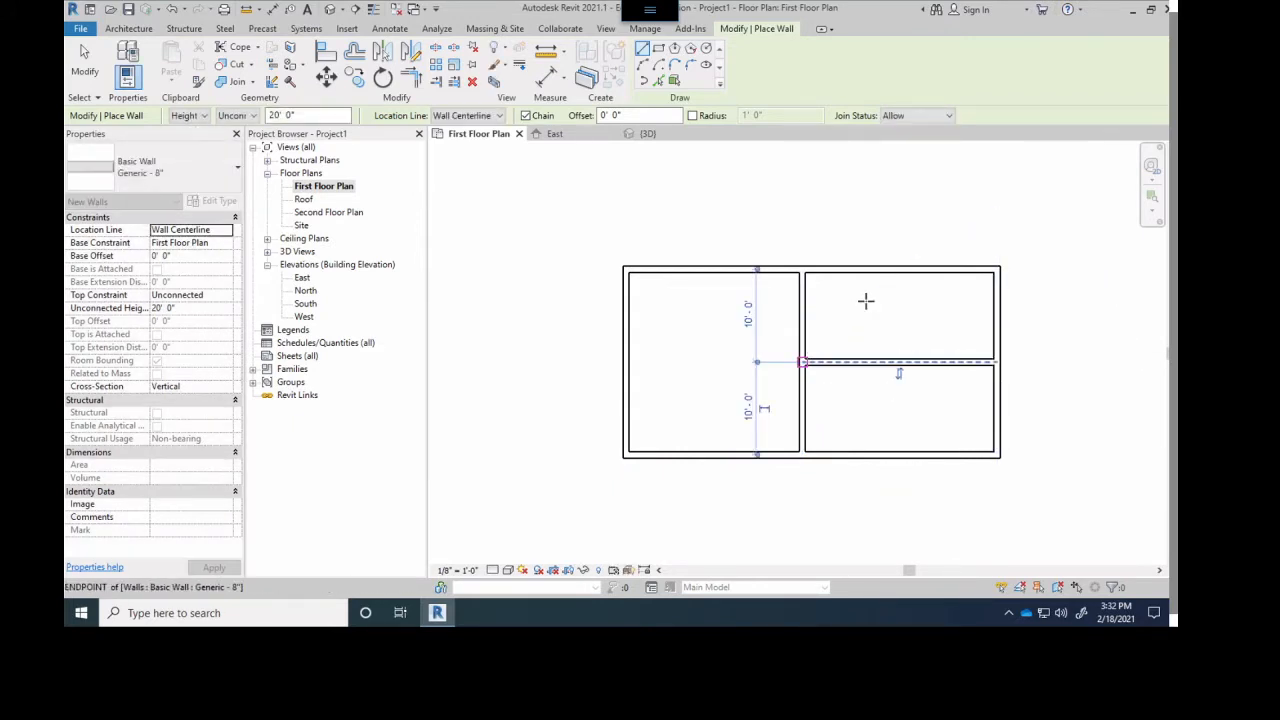
key(Escape)
scroll(814, 357, up, 1)
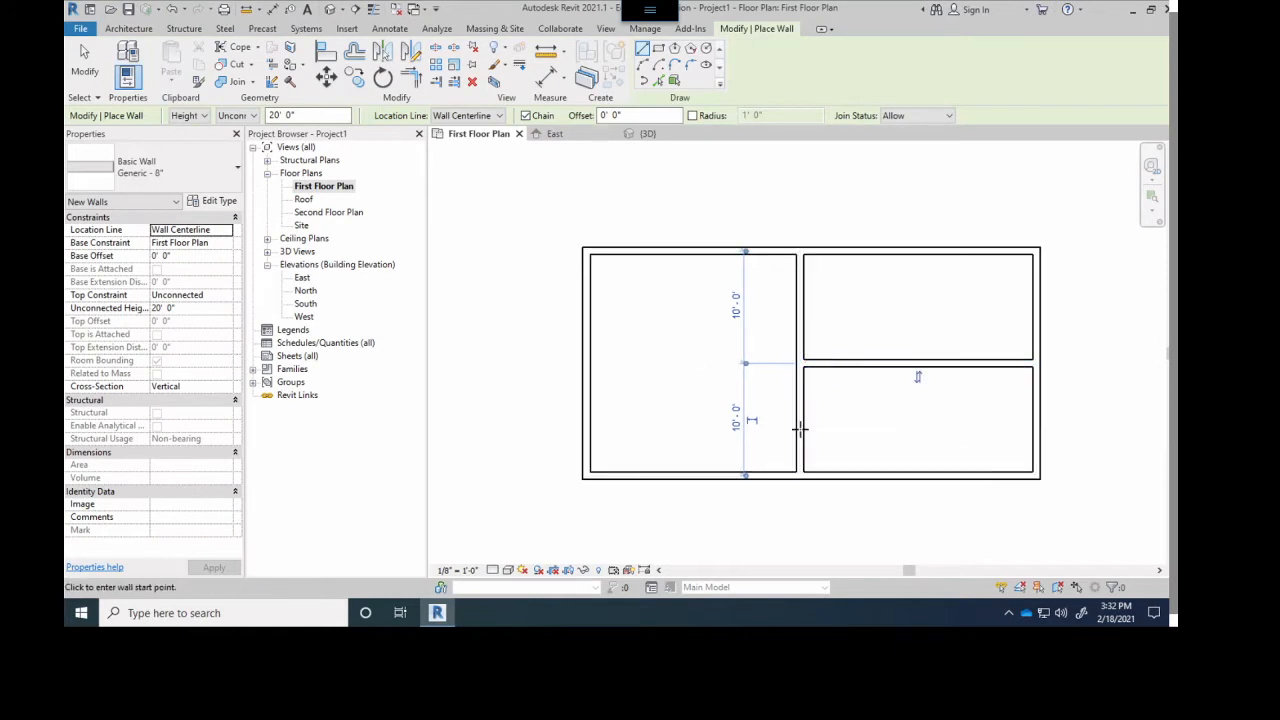
- Inspect the new walls in the 3D view and against the levels in the East elevation
click(647, 136)
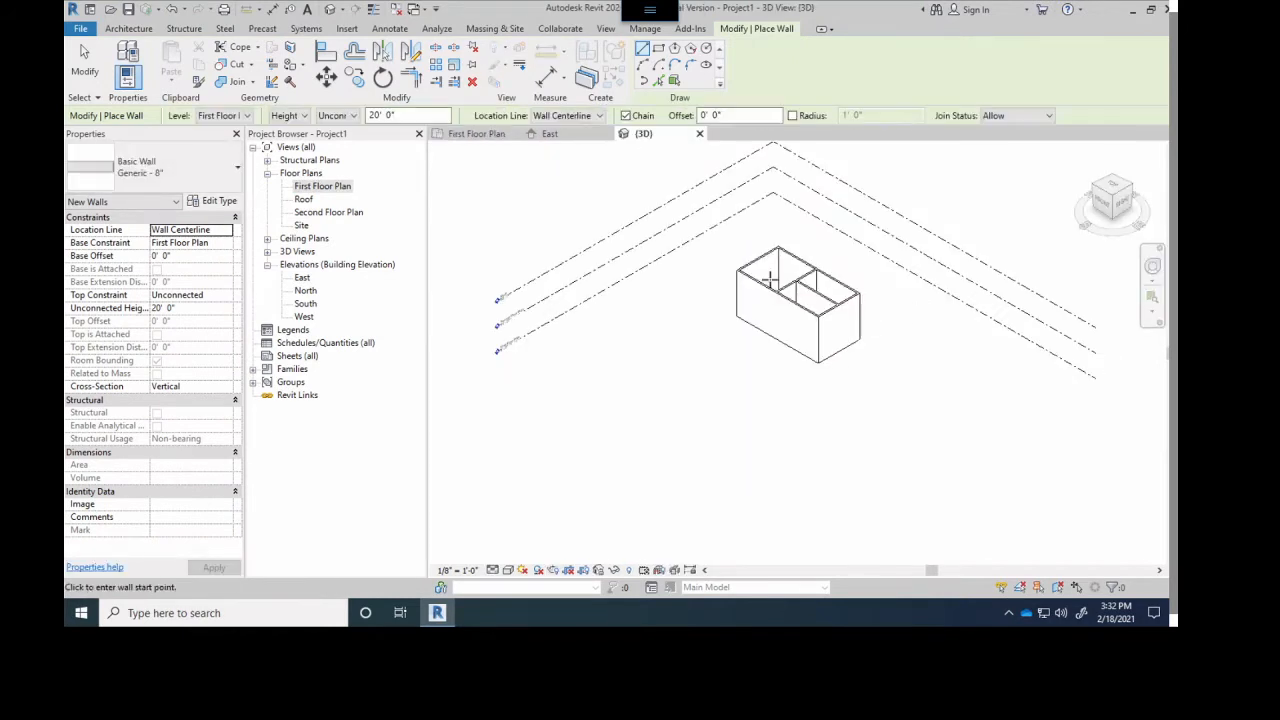
scroll(906, 238, up, 2)
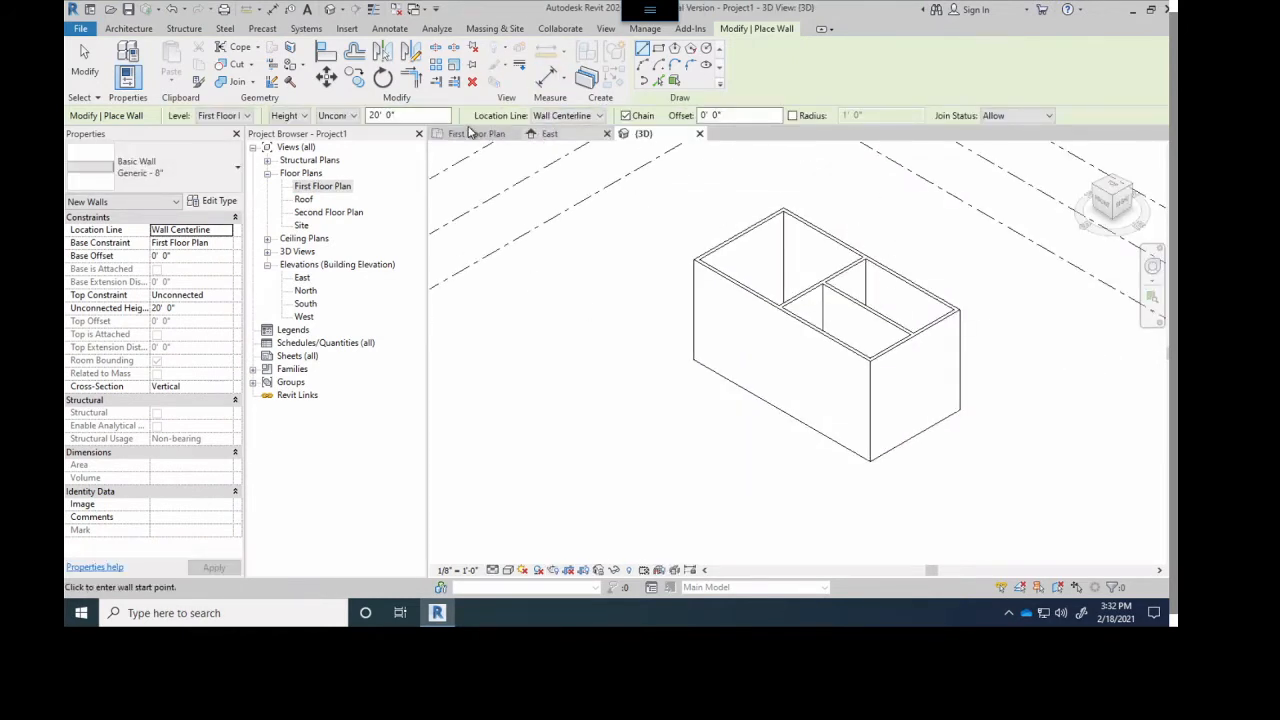
click(550, 133)
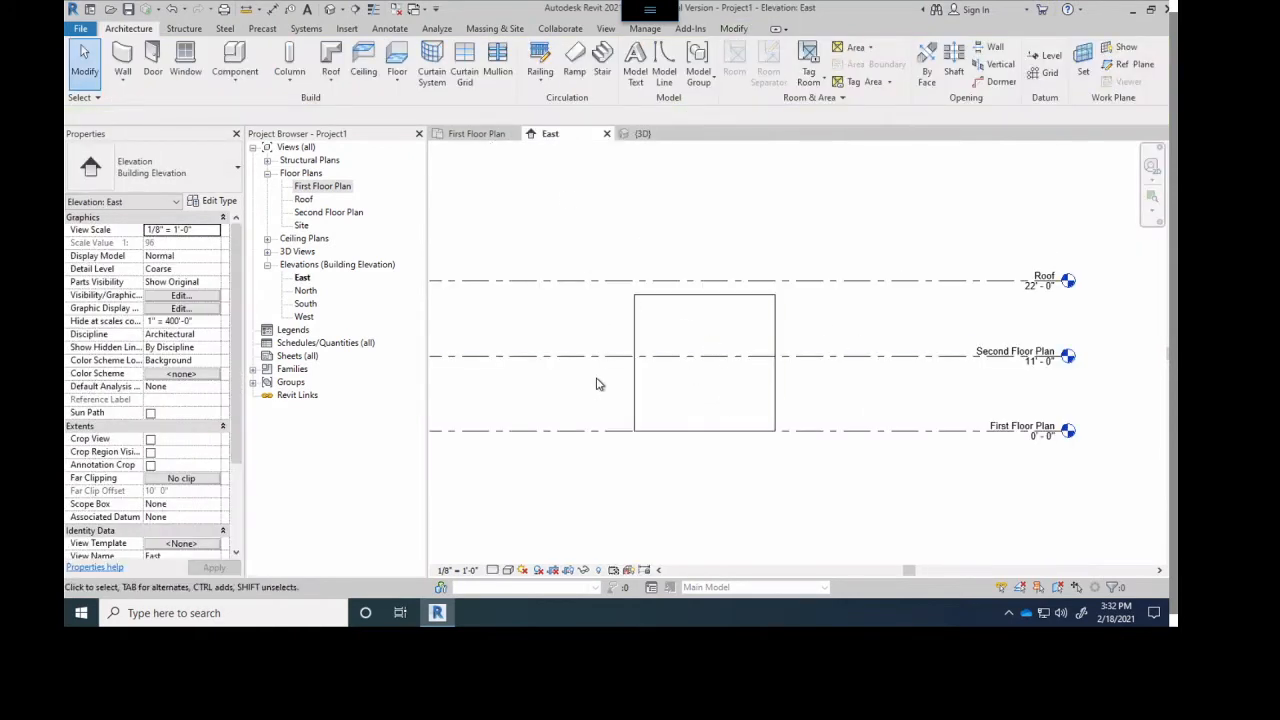
- In First Floor Plan, place a Single-Flush 36" x 84" door in the west room's south wall, about 2'-6" from the partition
click(476, 134)
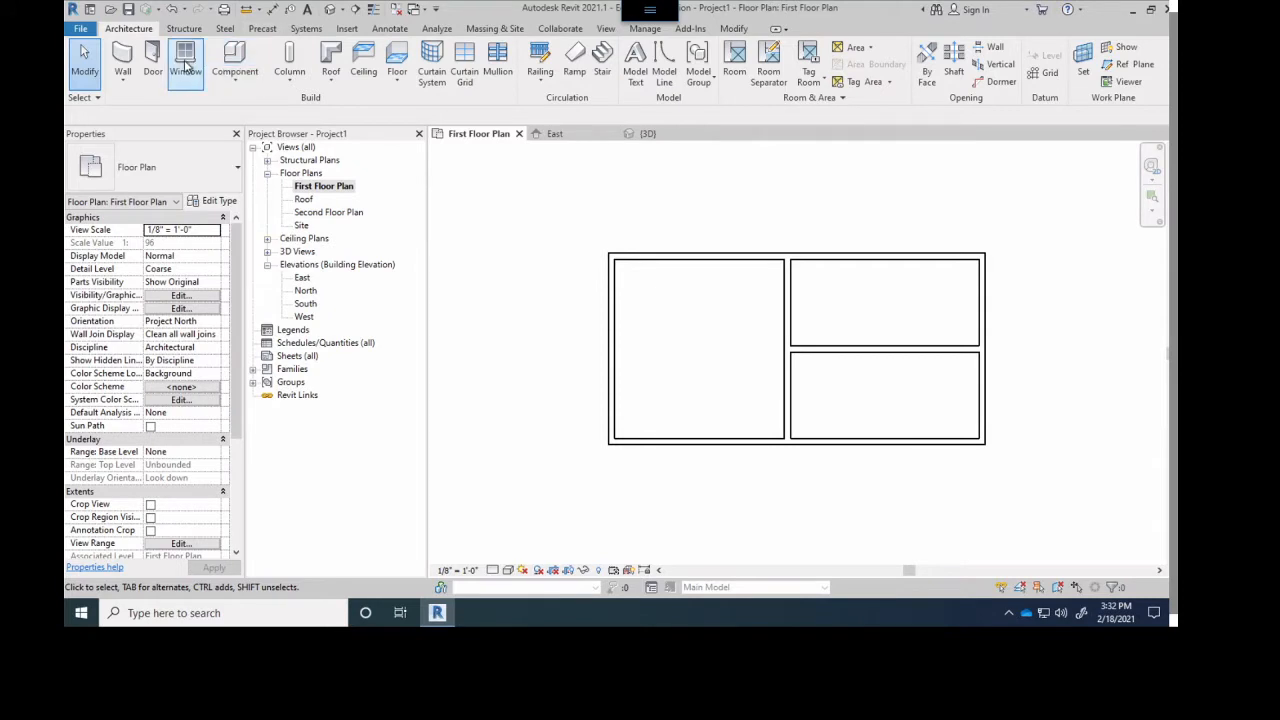
click(763, 440)
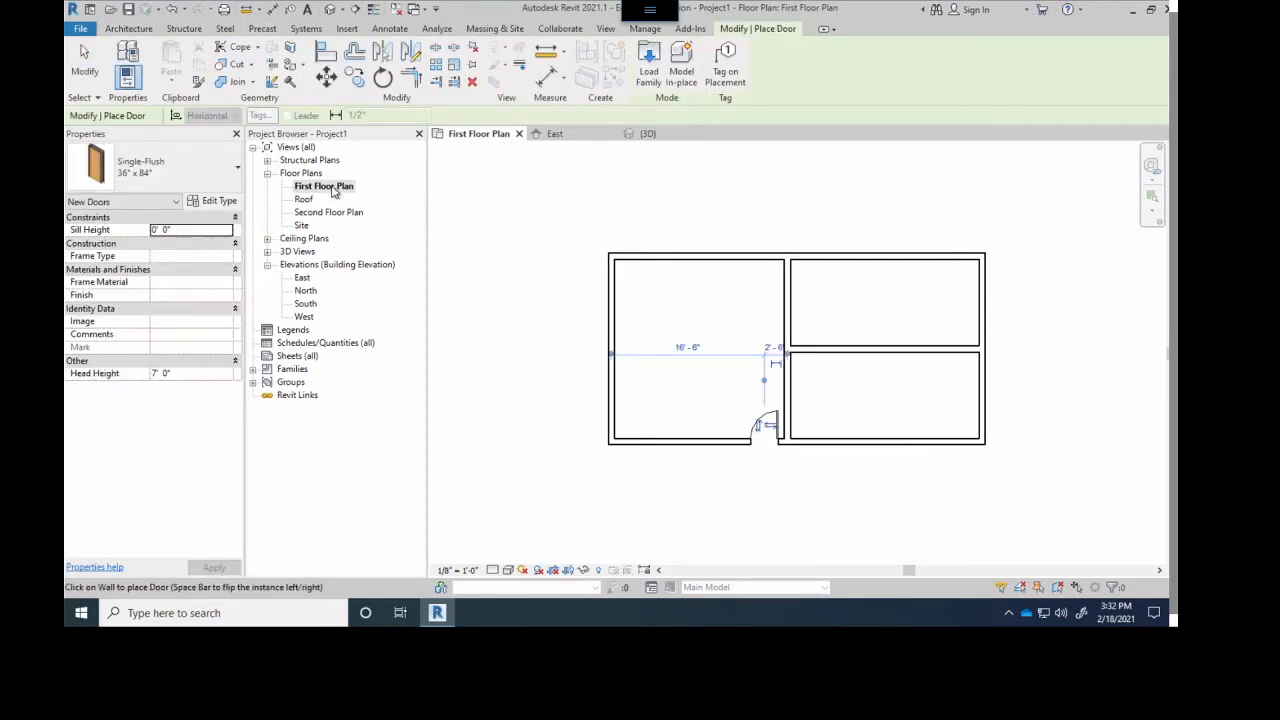
- Place Fixed 36" x 48" windows in the exterior walls: one south, two west, three north and four east
click(128, 27)
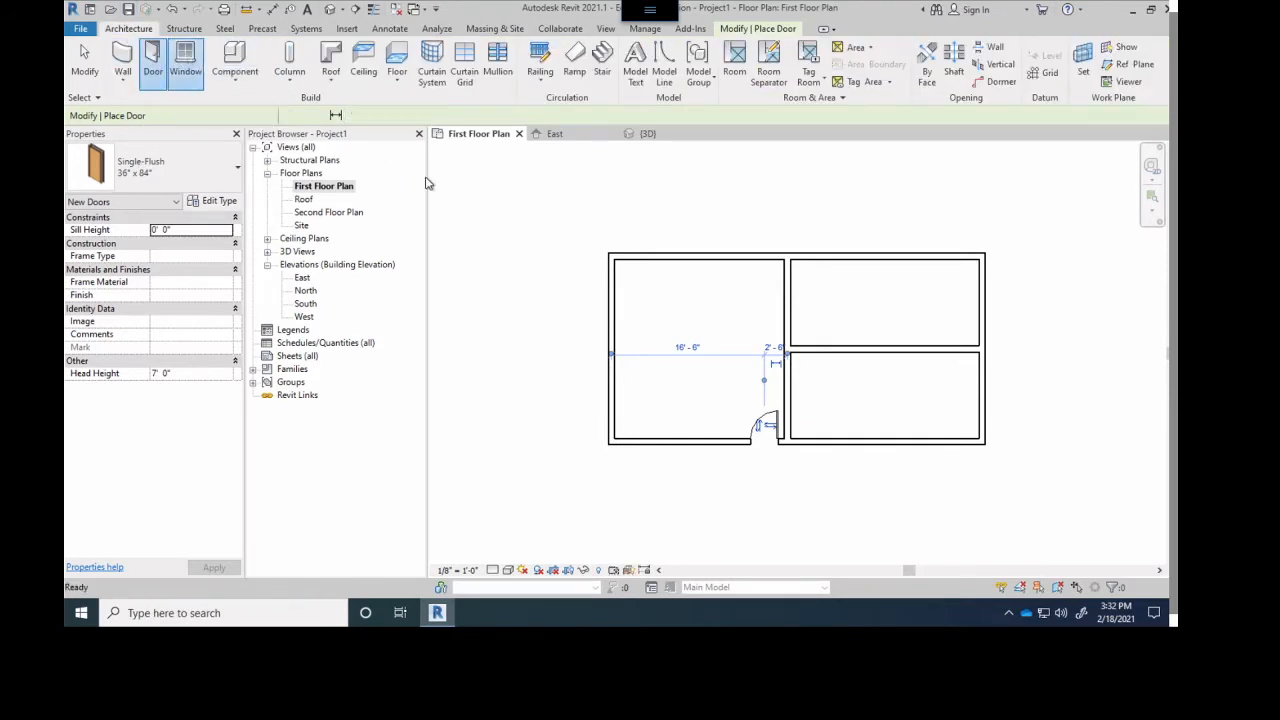
key(w)
key(n)
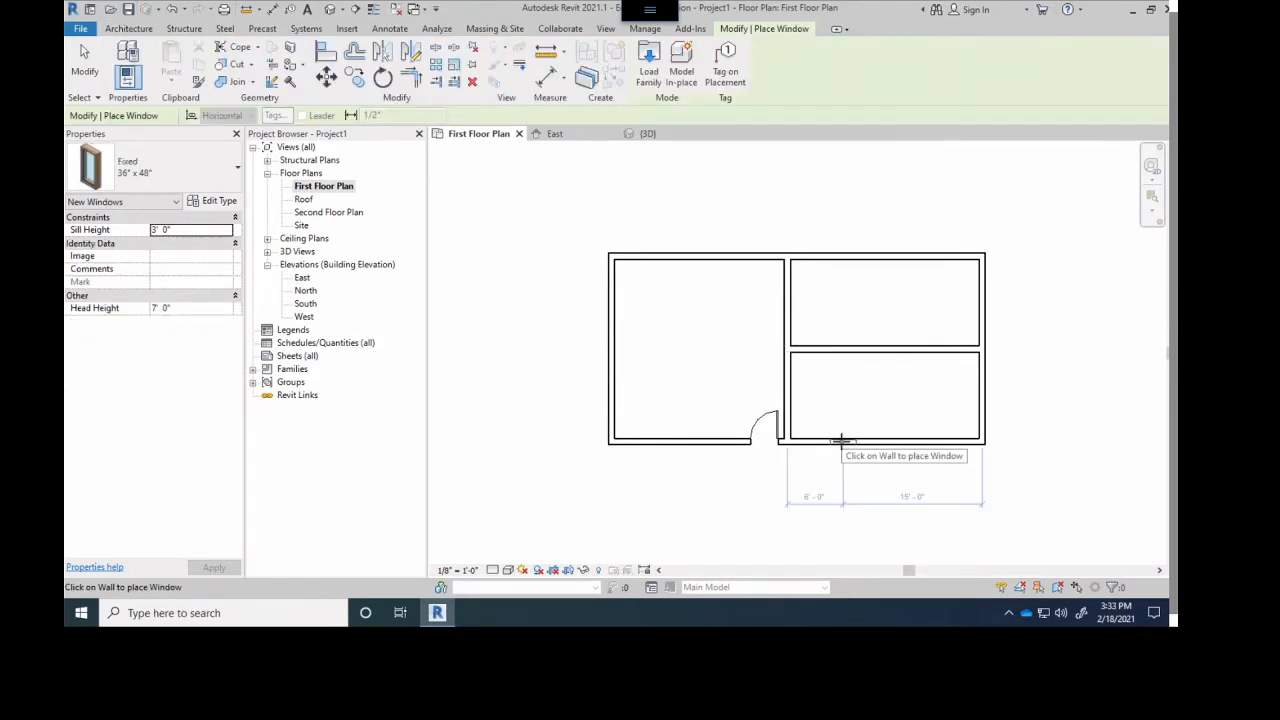
click(833, 437)
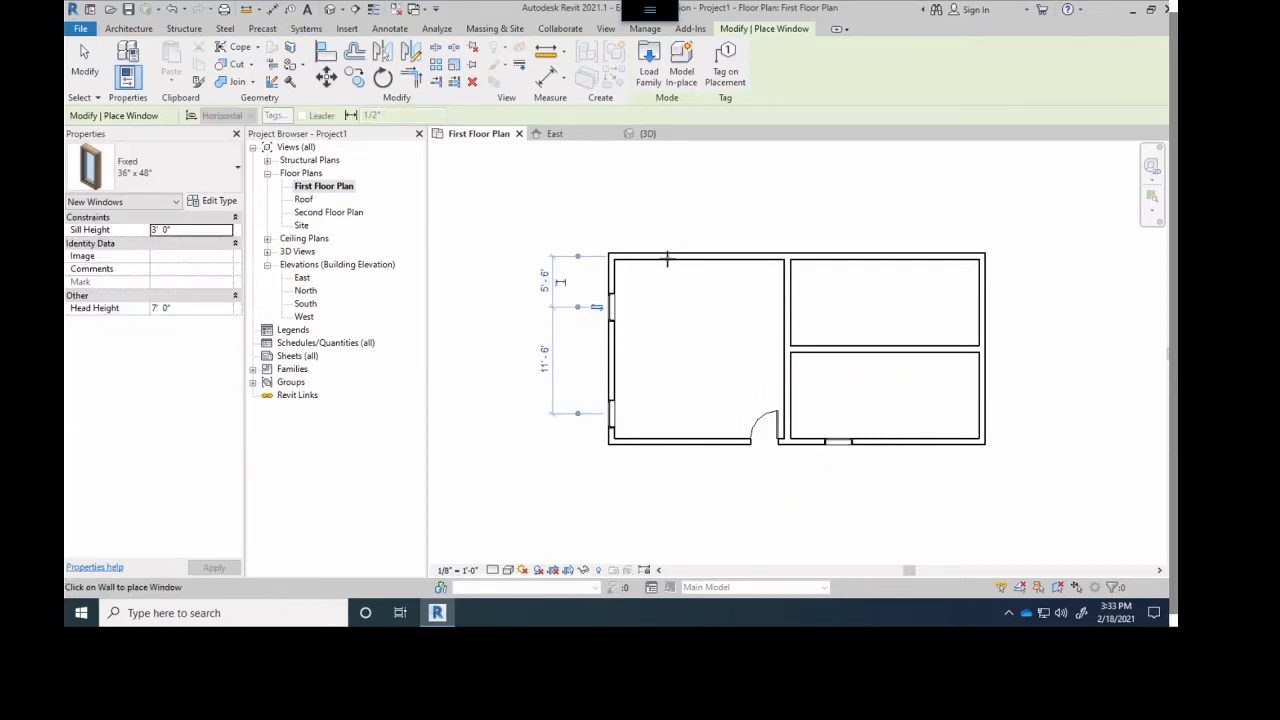
click(667, 257)
click(826, 250)
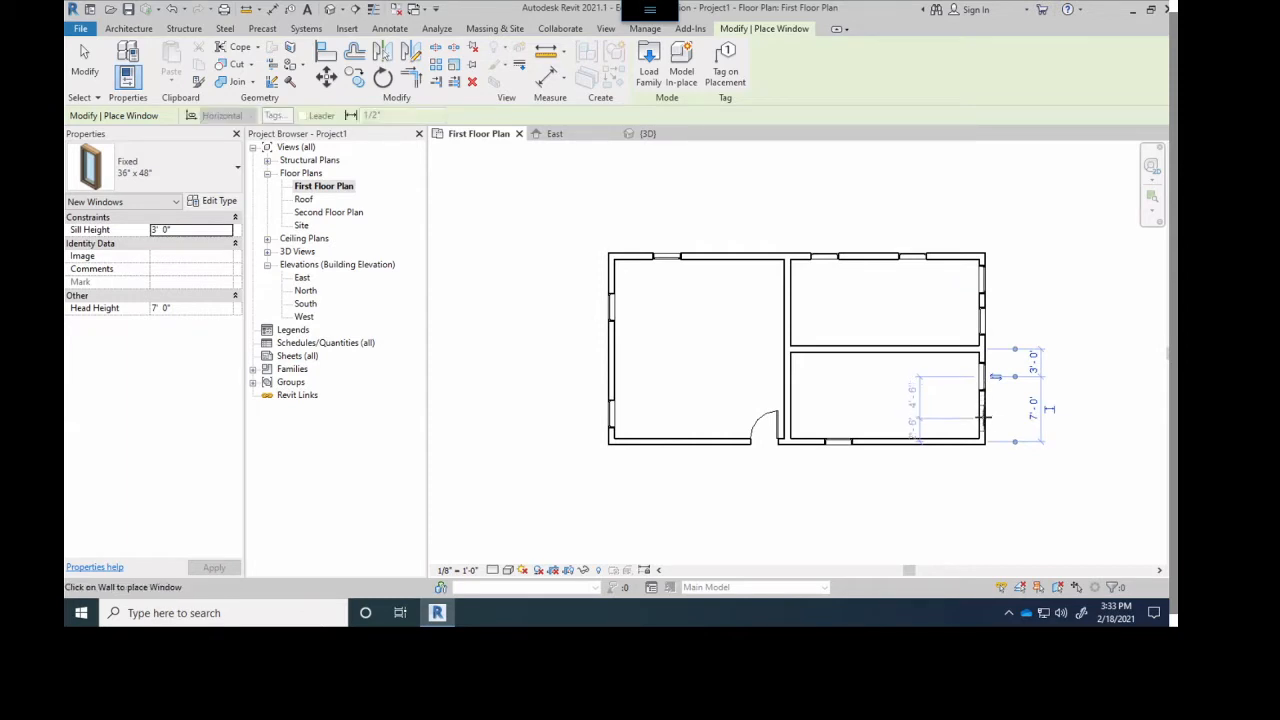
click(984, 418)
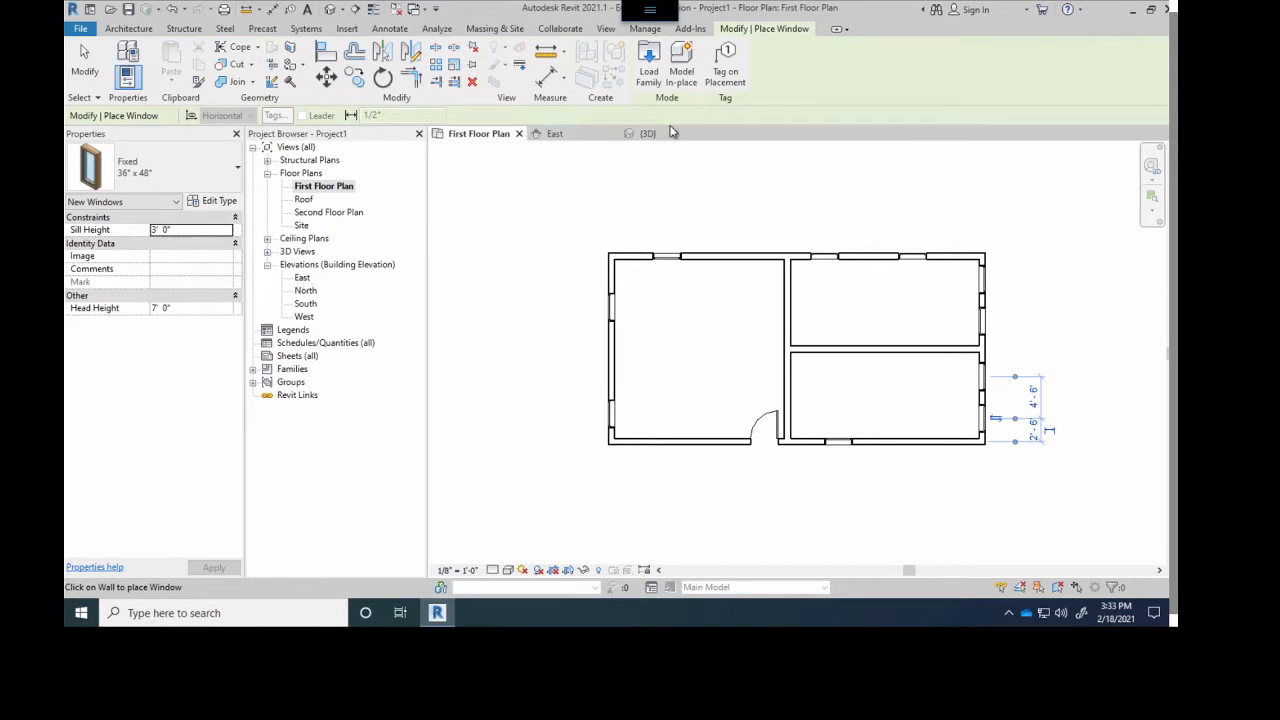
- Inspect the building's door and windows in the 3D view from a slightly rotated angle
click(647, 134)
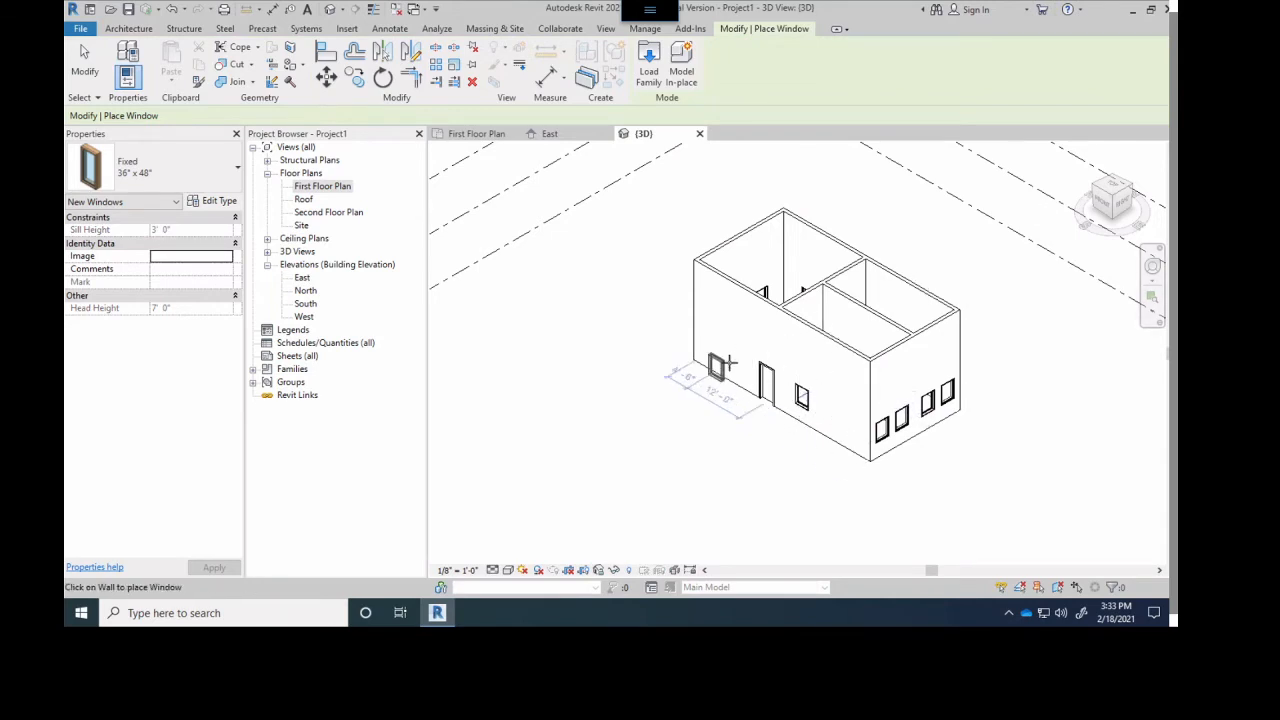
shift+middle_drag(663, 383, 769, 489)
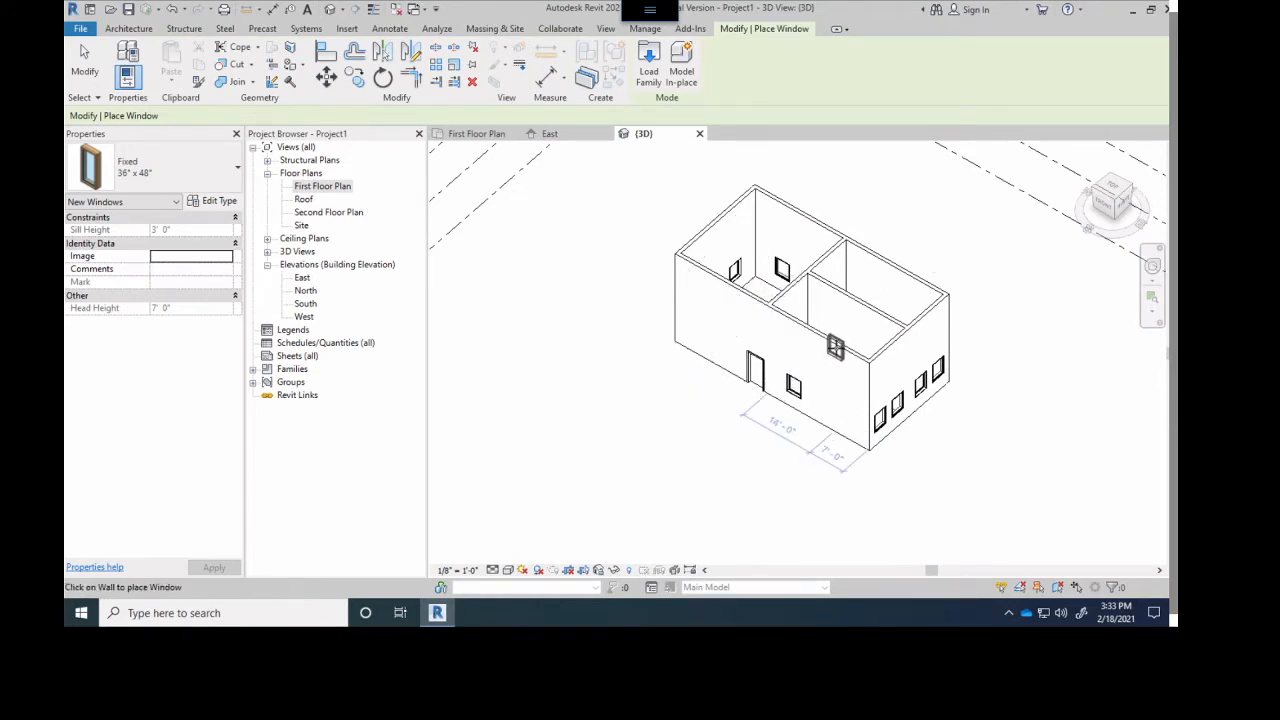
- Inspect the building from the front in 3D and review the north exterior wall's instance properties in First Floor Plan
scroll(838, 354, up, 2)
shift+middle_drag(828, 350, 878, 325)
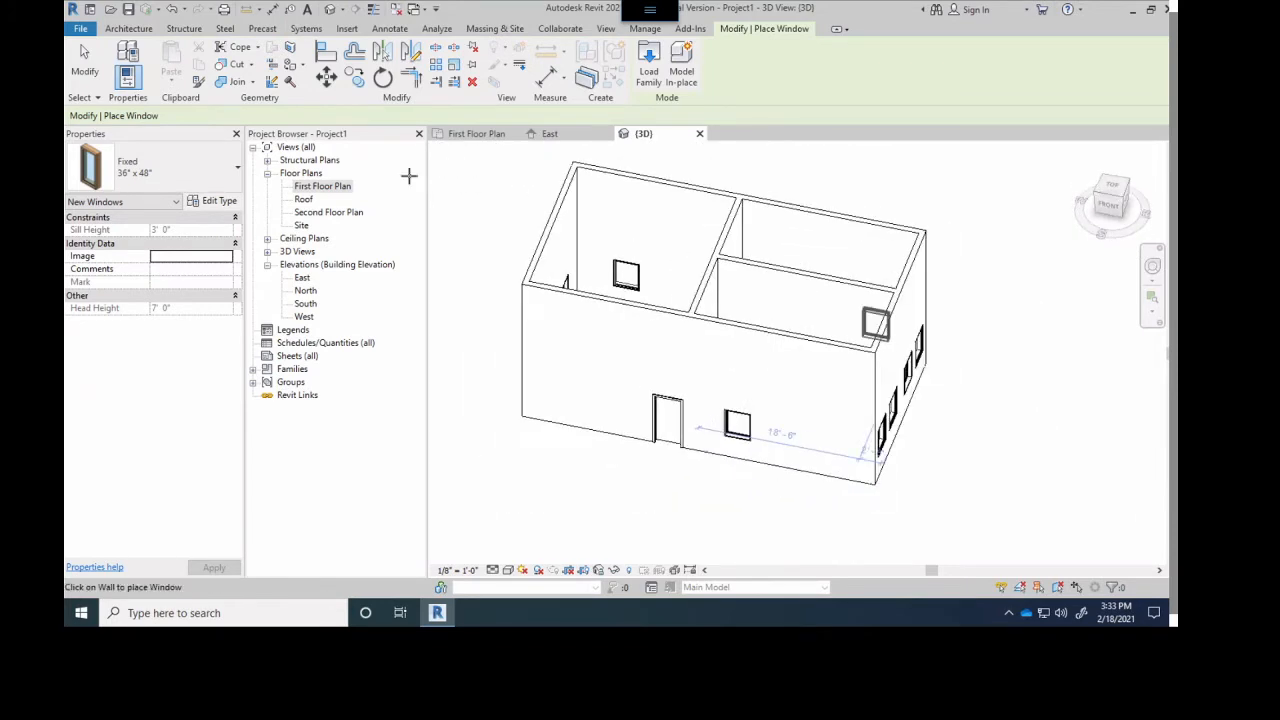
double_click(320, 187)
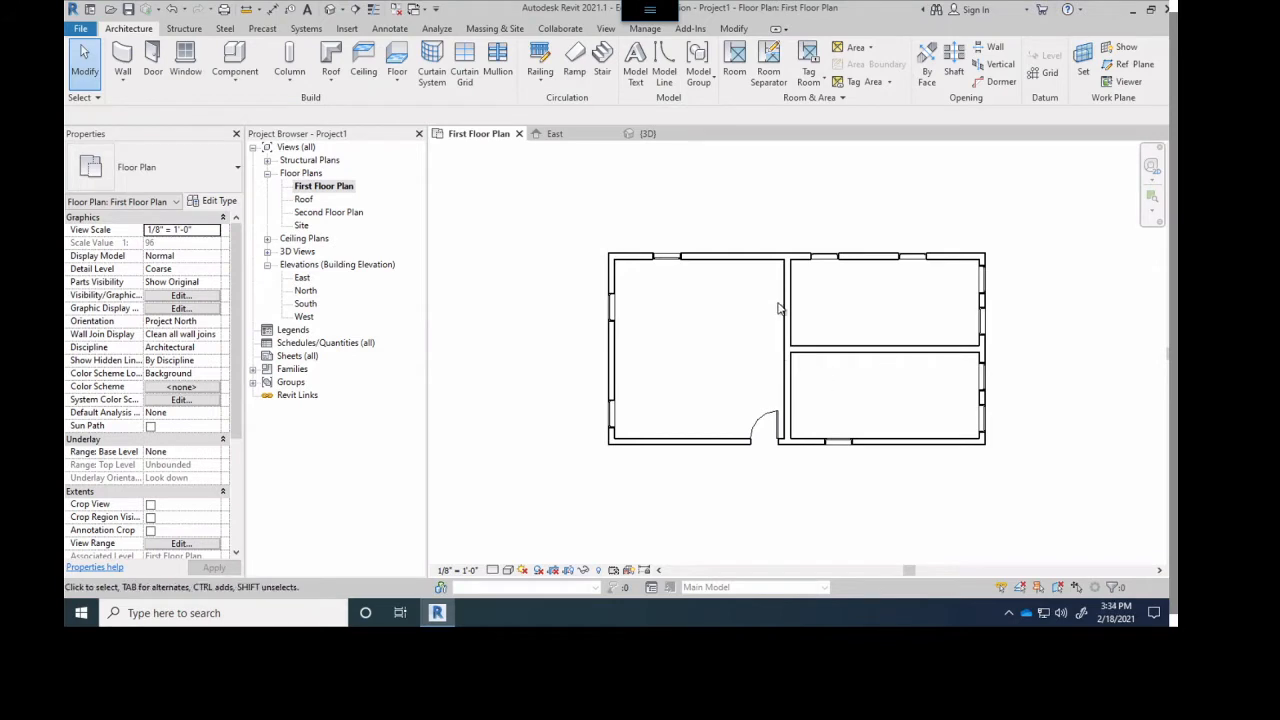
click(720, 260)
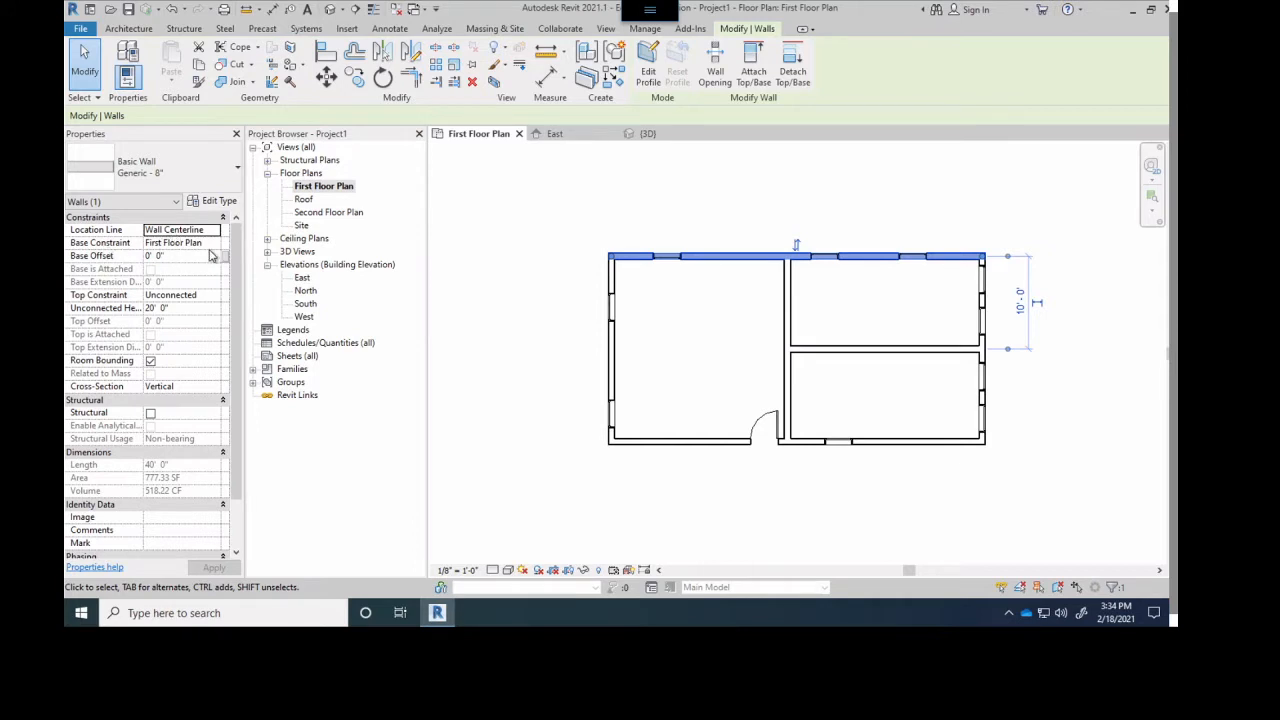
scroll(88, 388, down, 2)
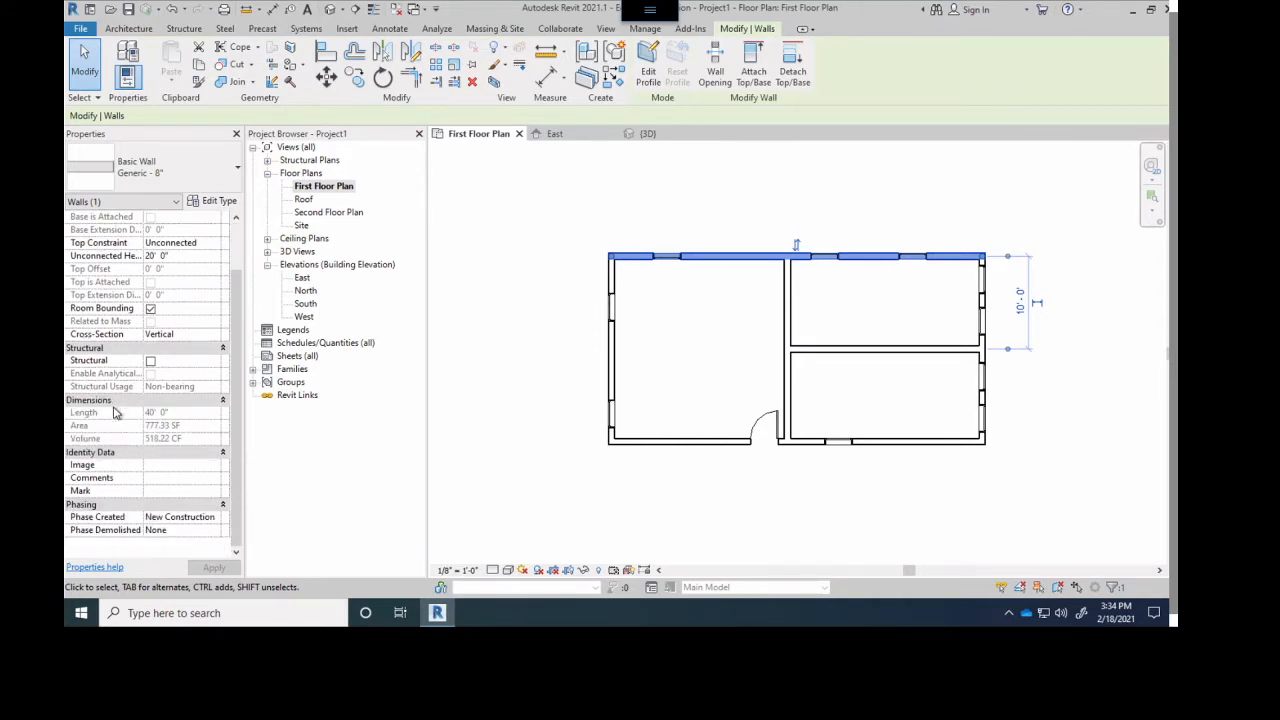
scroll(144, 338, up, 2)
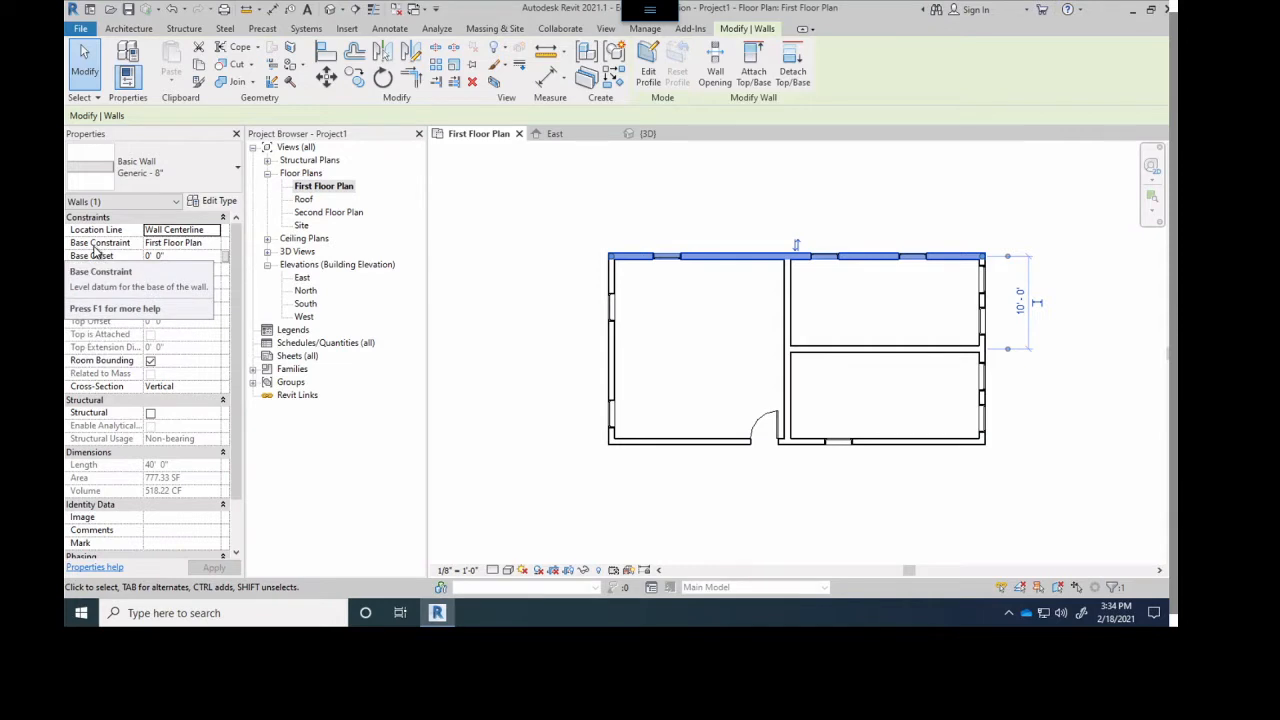
- In the East elevation, examine the selected north wall's base and top against the level lines, including First Floor Plan
click(566, 134)
scroll(834, 349, up, 3)
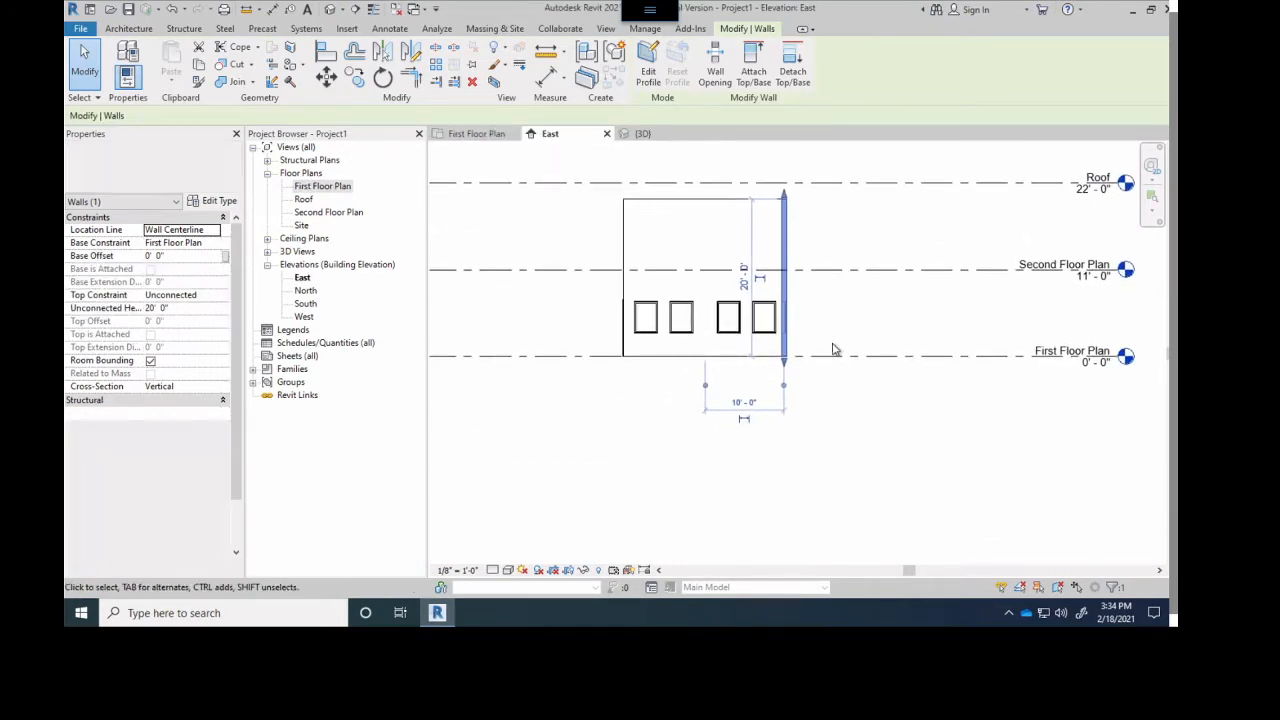
scroll(745, 372, up, 2)
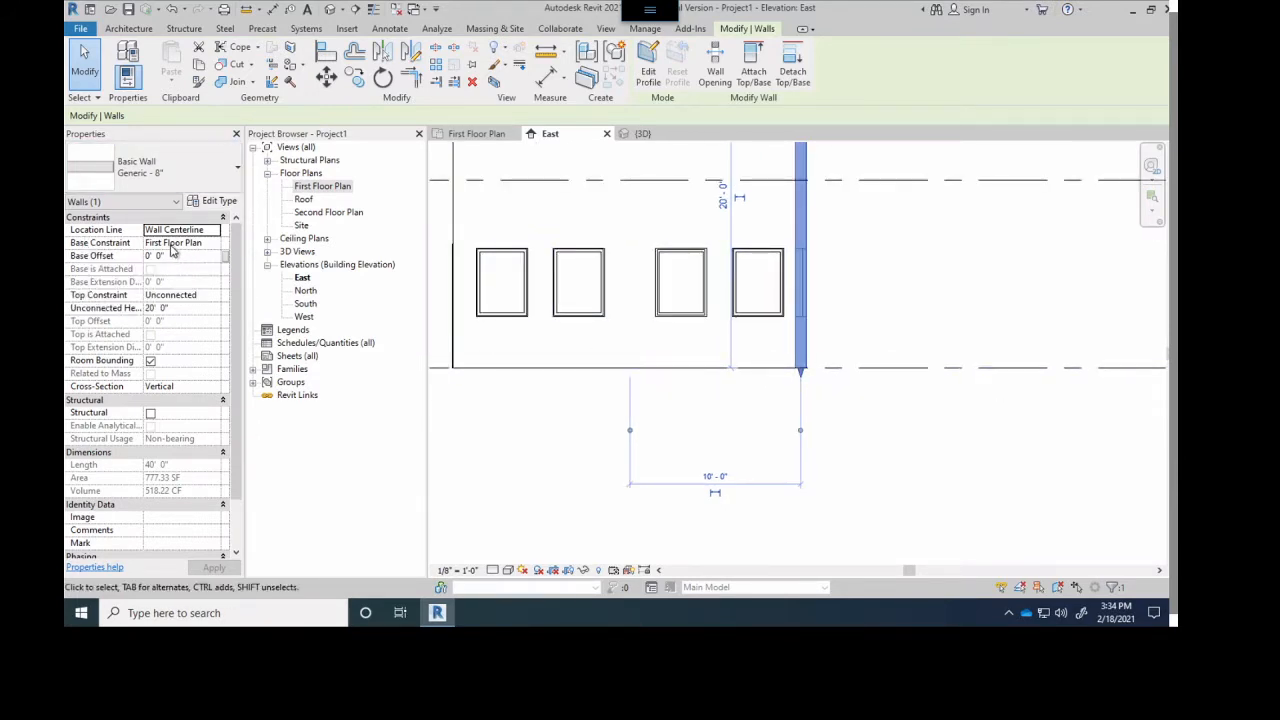
scroll(212, 252, down, 2)
middle_drag(540, 307, 356, 295)
scroll(513, 310, down, 1)
middle_drag(1002, 311, 865, 309)
scroll(865, 309, up, 2)
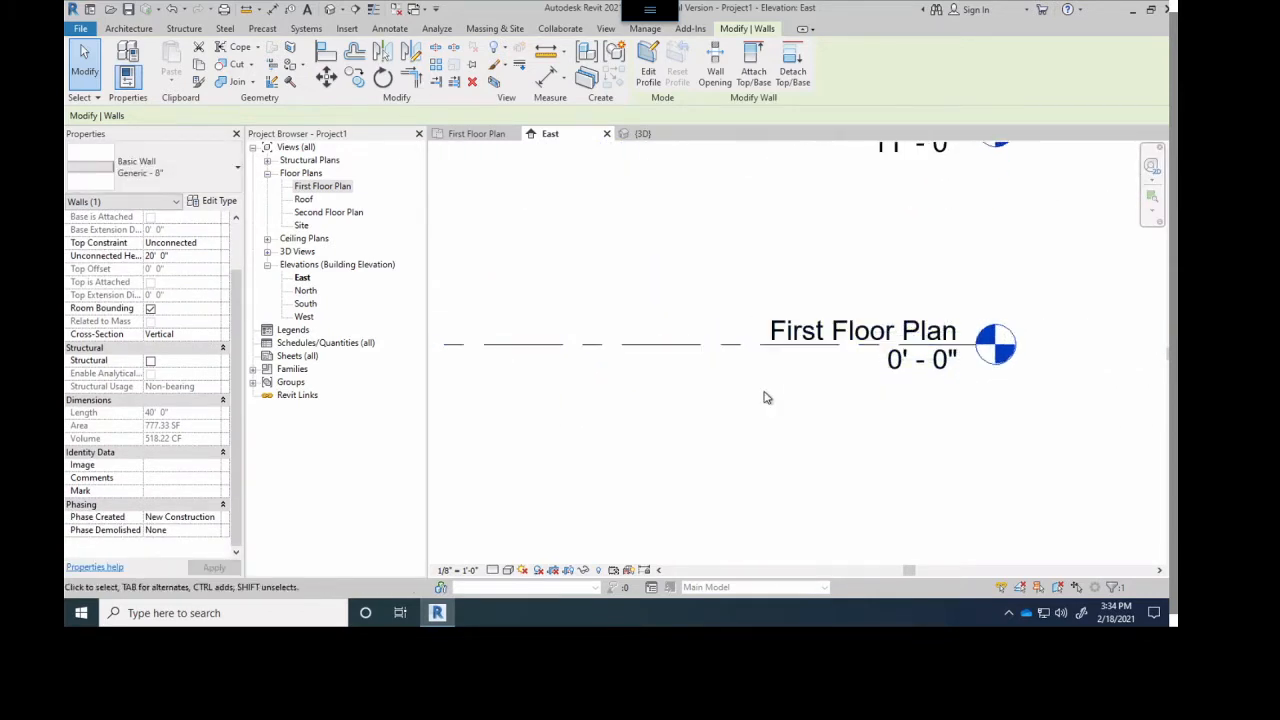
scroll(888, 335, down, 4)
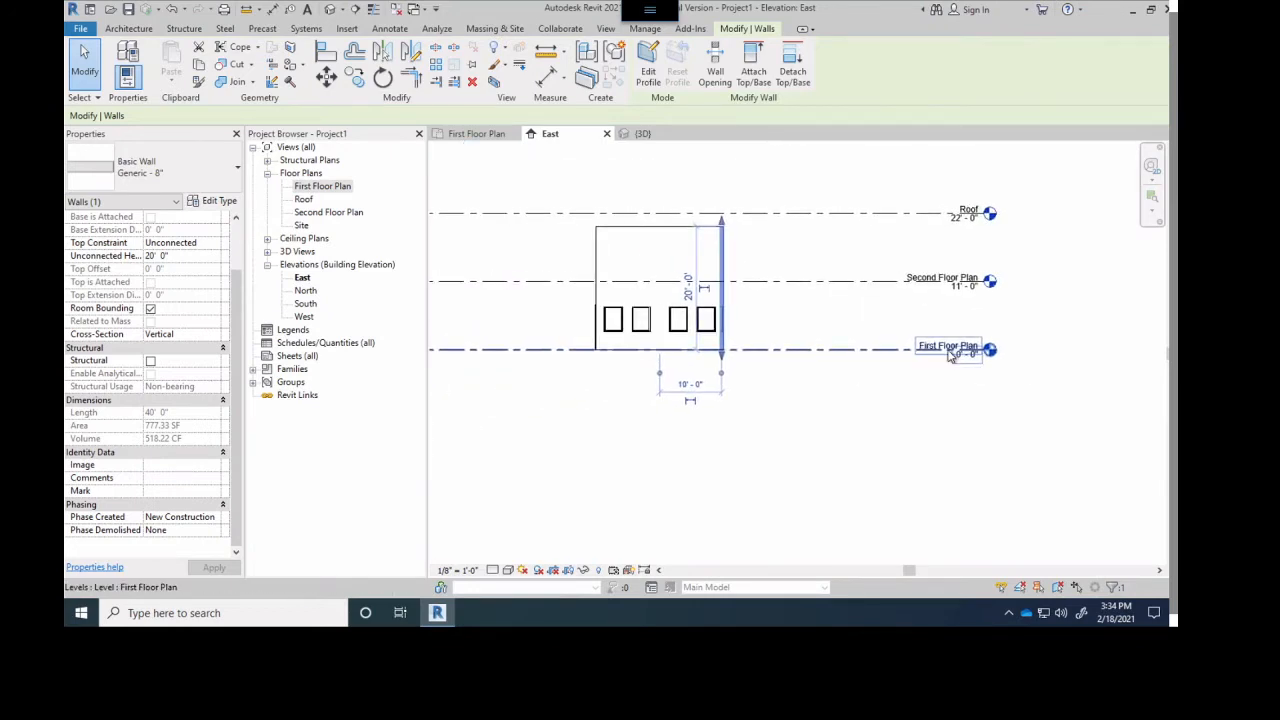
- Set the First Floor Plan level's elevation to 2'-0" in the East elevation
click(958, 365)
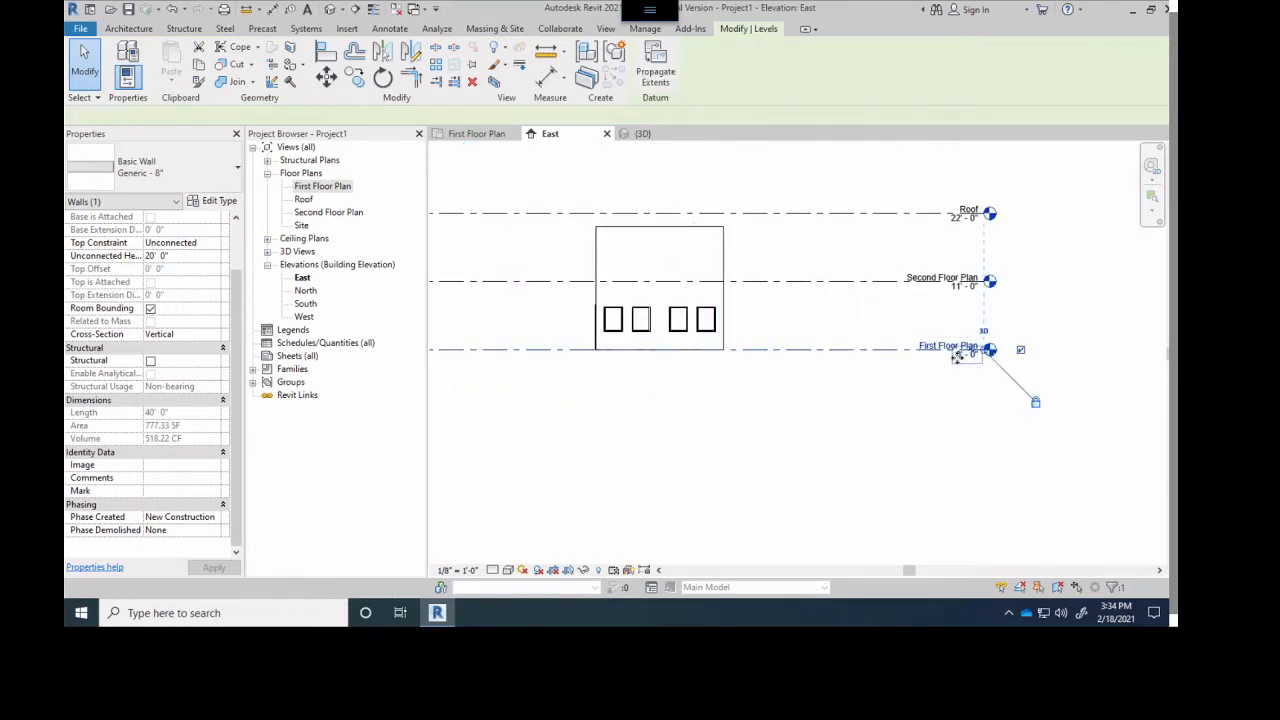
scroll(958, 366, up, 3)
click(964, 349)
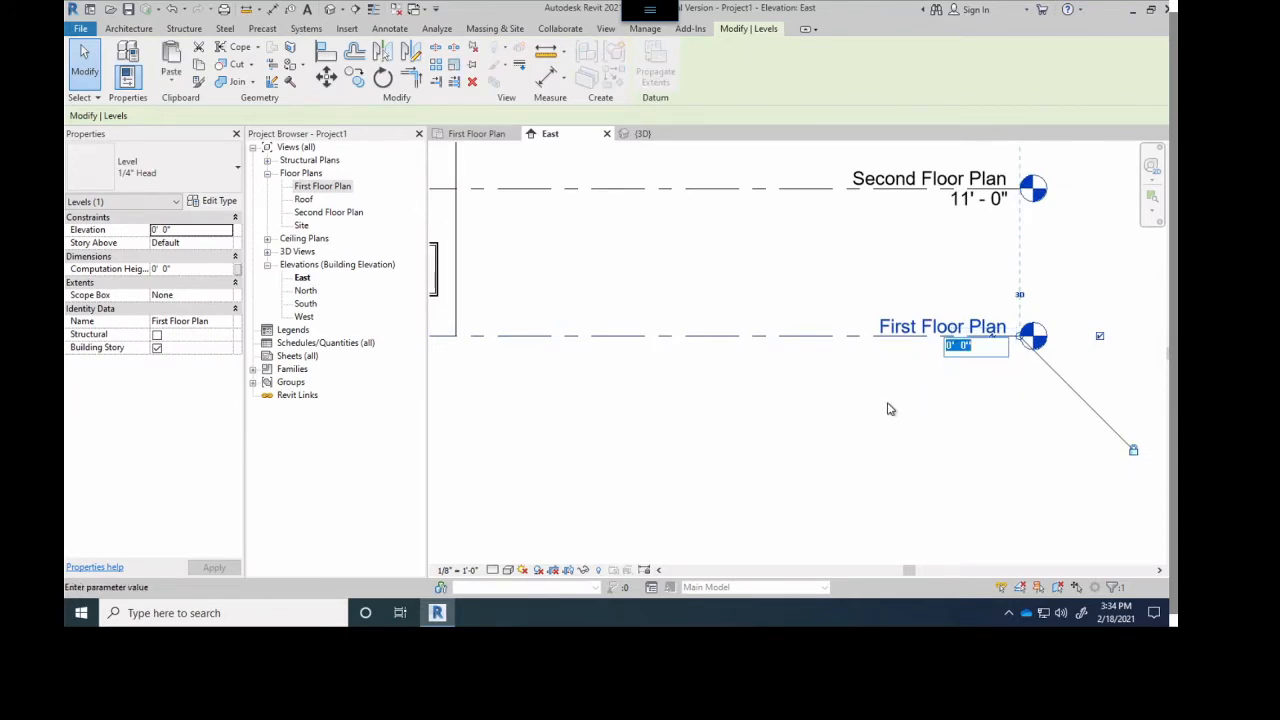
scroll(872, 397, down, 2)
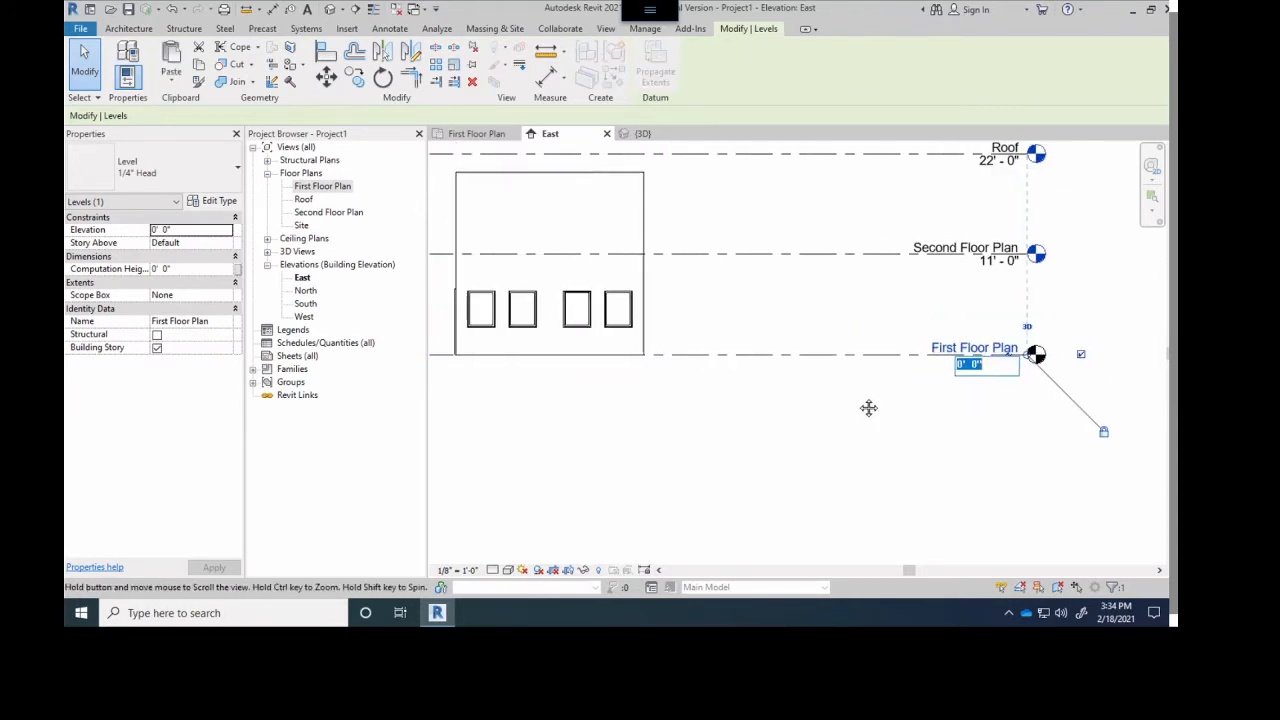
text(2)
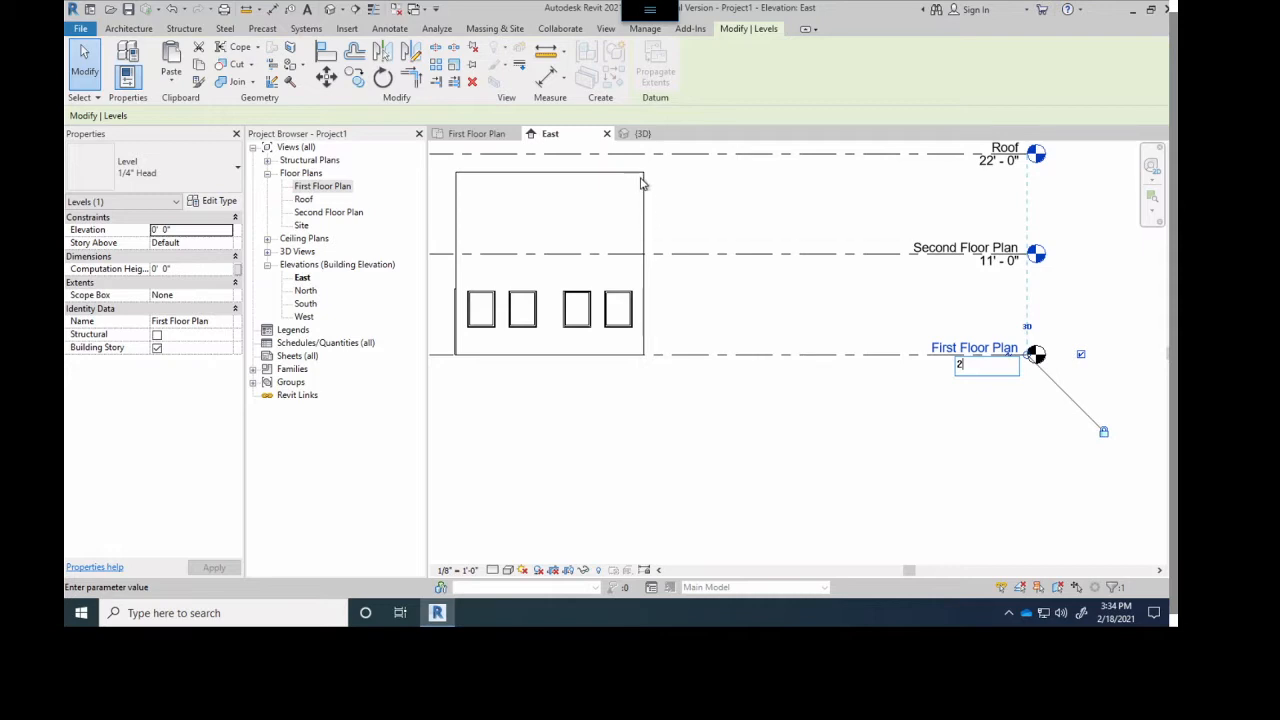
key(Return)
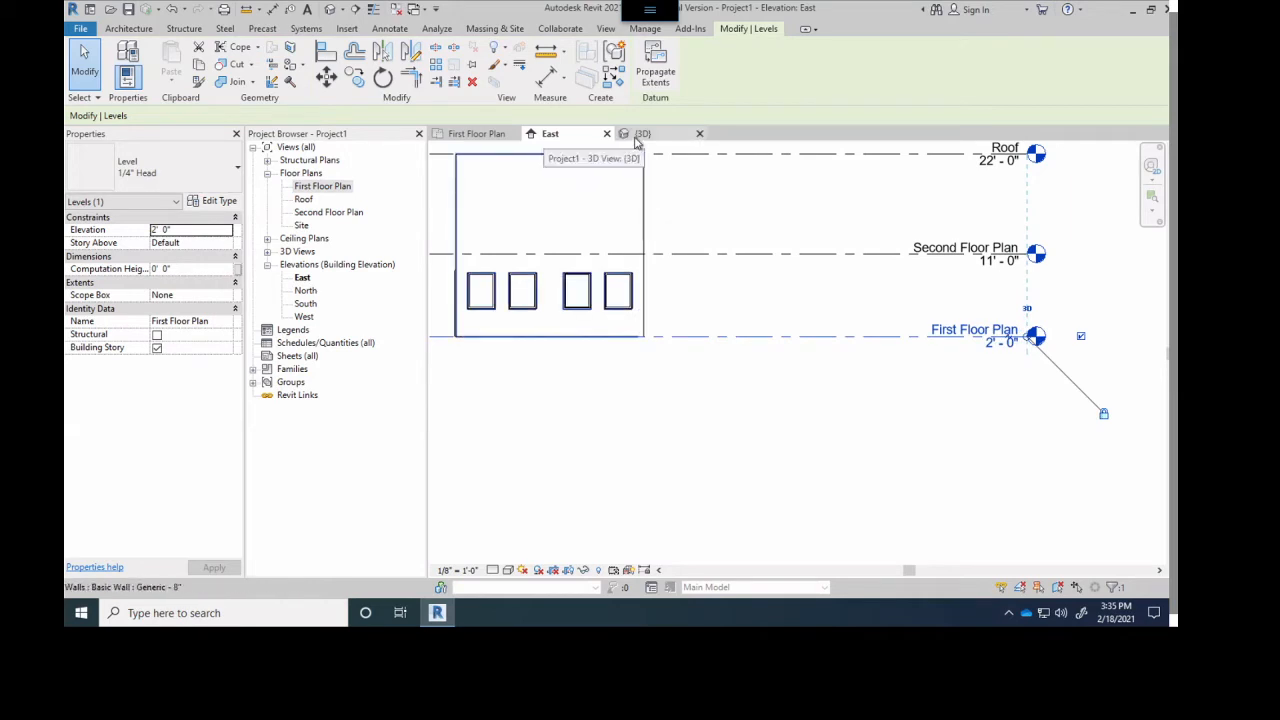
- Return the First Floor Plan level's elevation to 0'-0"
click(1000, 342)
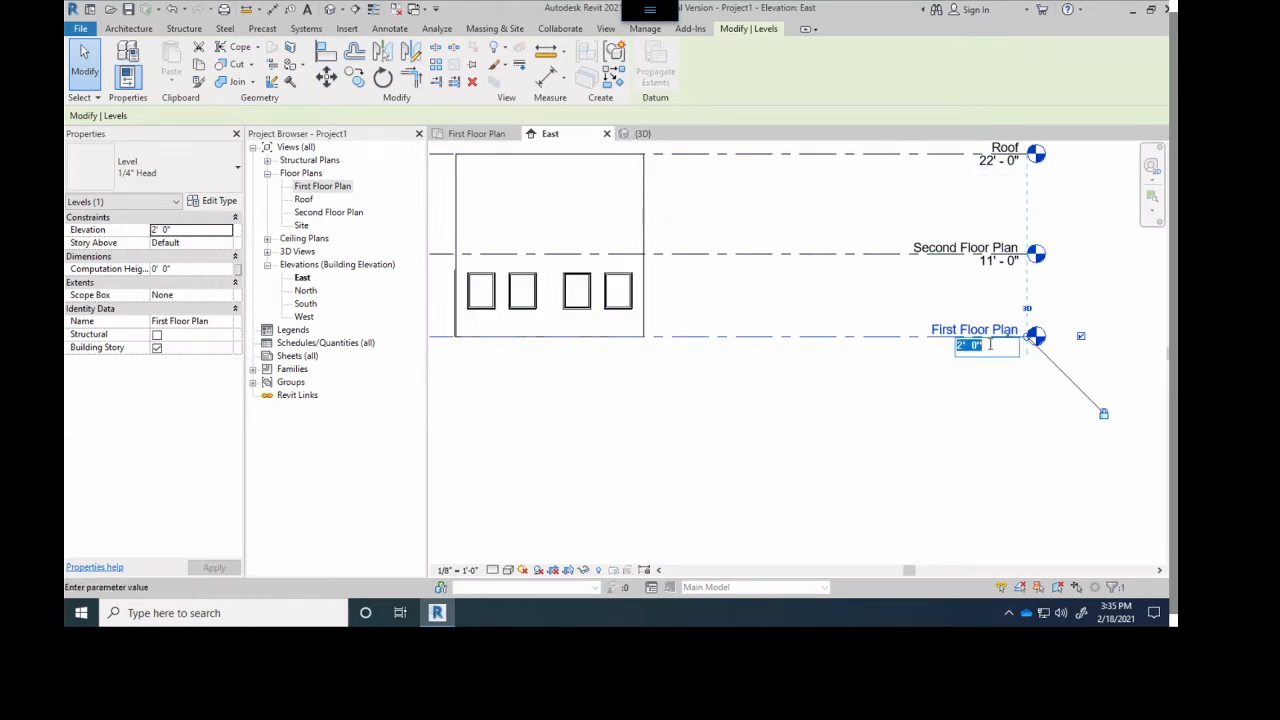
text(0)
key(Return)
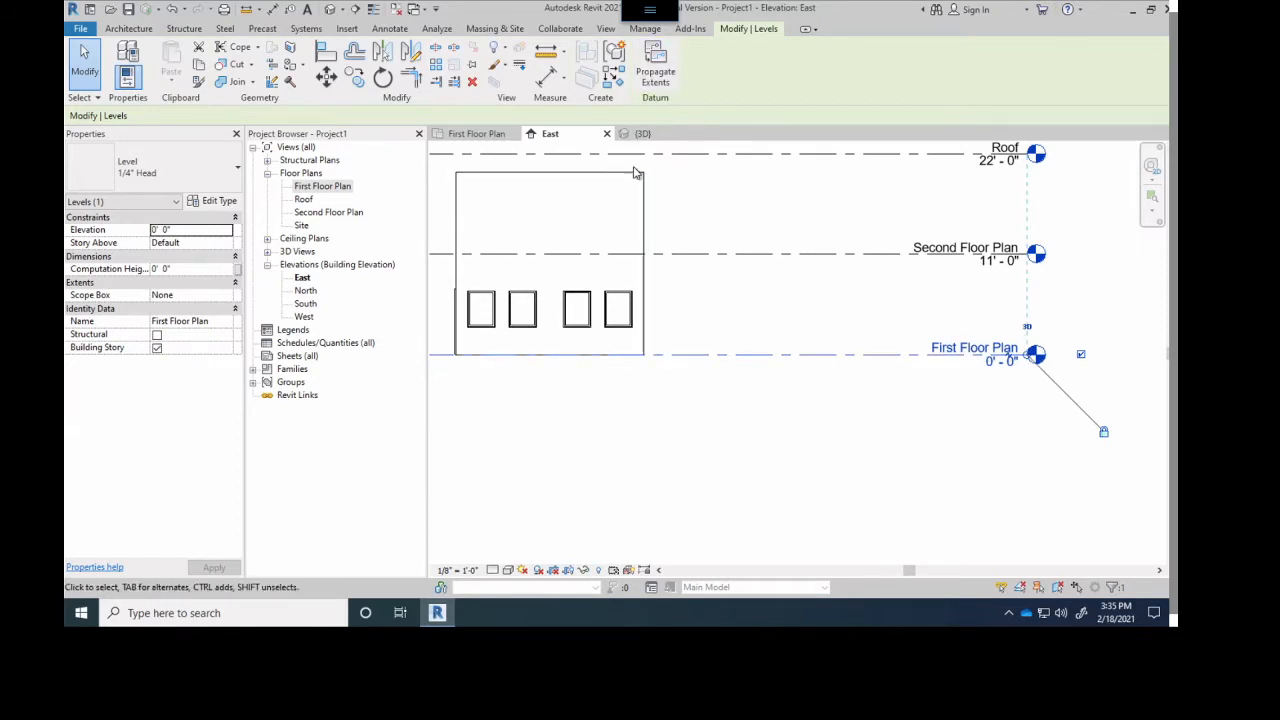
- Select the chain of four exterior walls in First Floor Plan and show the selection in the East elevation
middle_drag(656, 455, 780, 529)
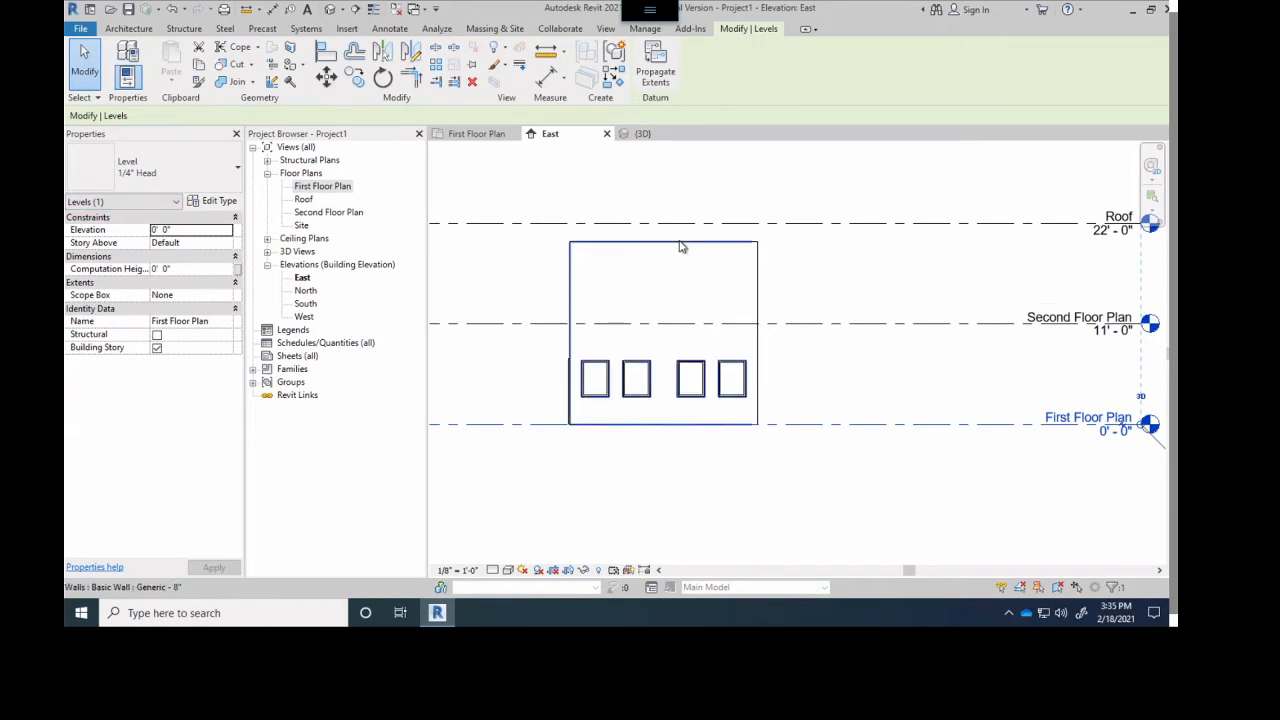
click(680, 246)
key(Escape)
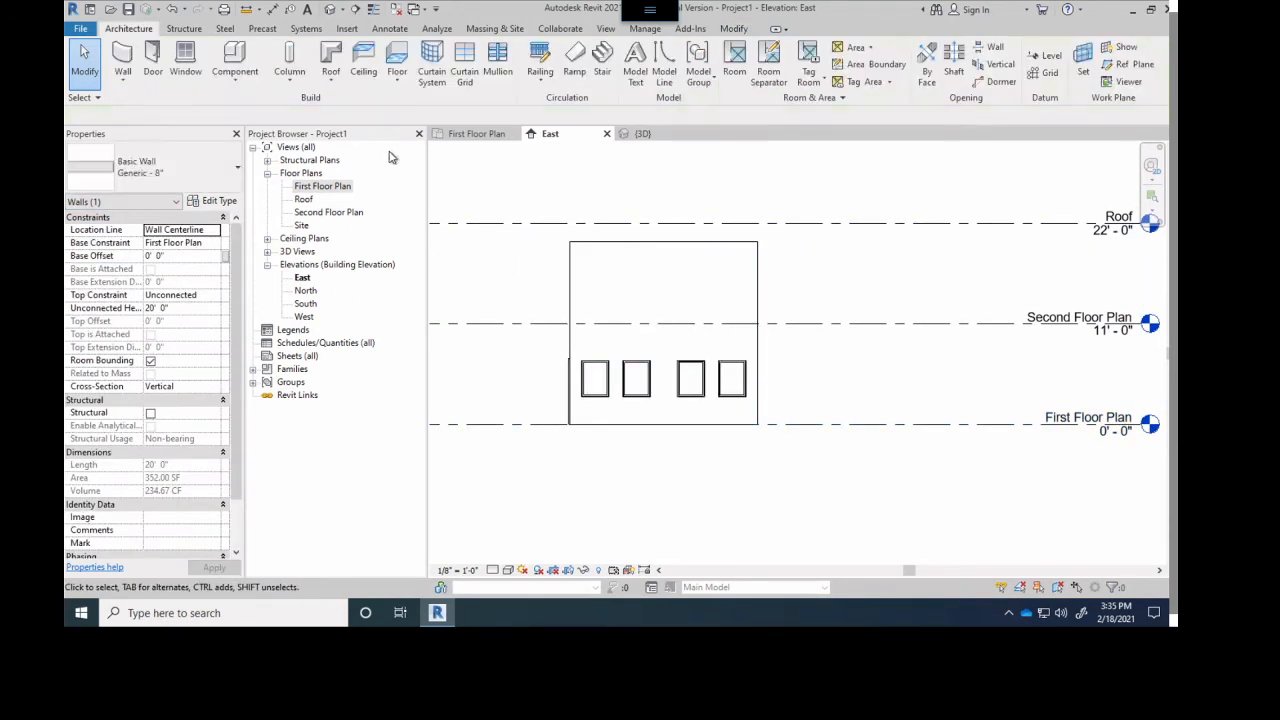
click(468, 134)
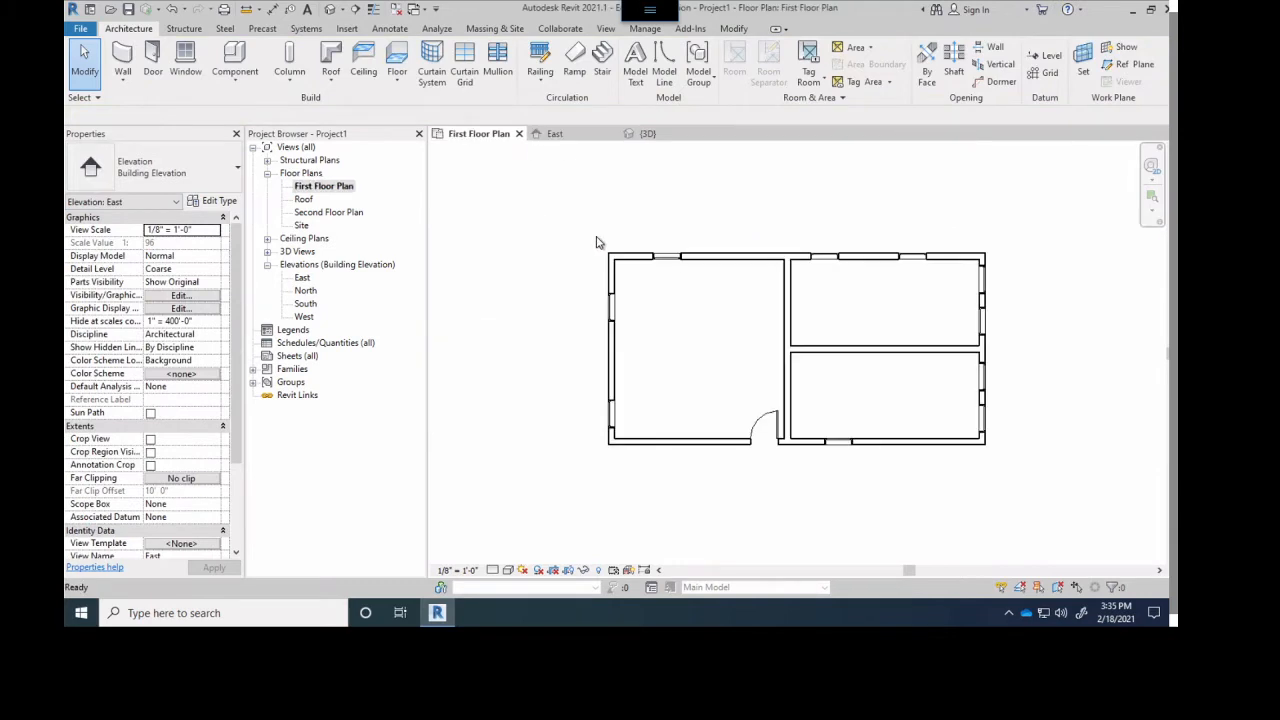
key(Tab)
click(731, 267)
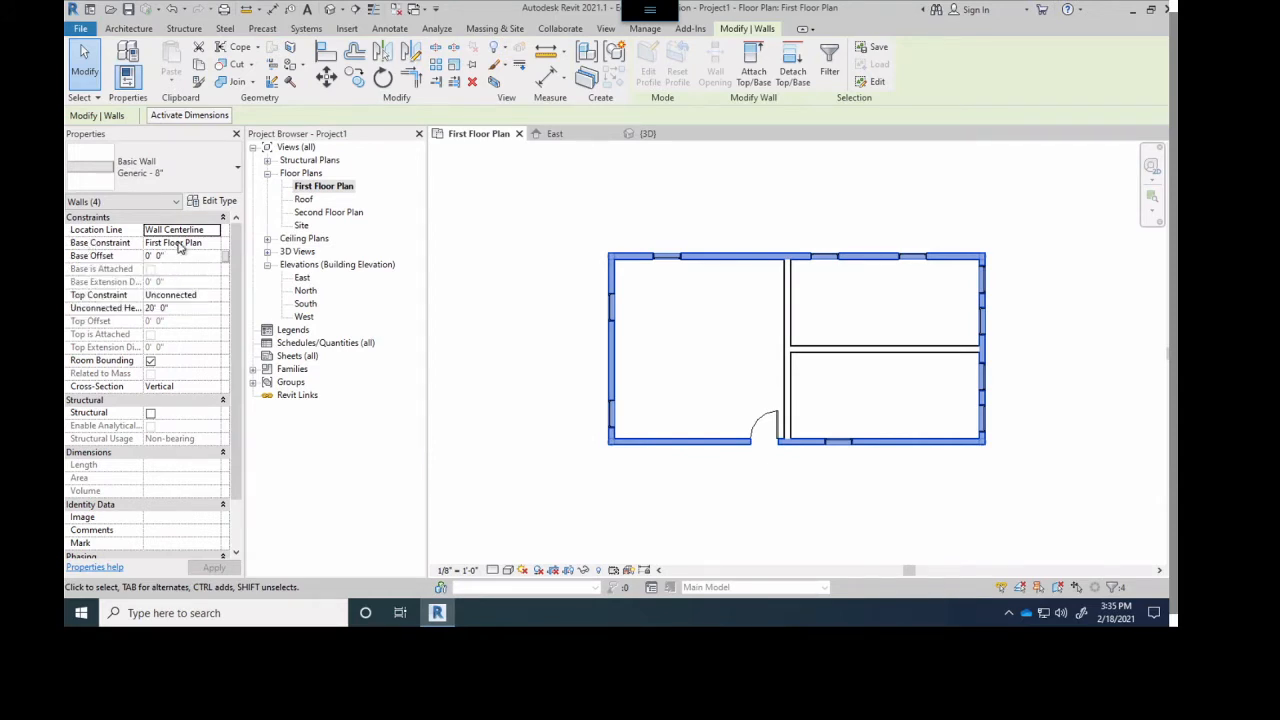
click(556, 134)
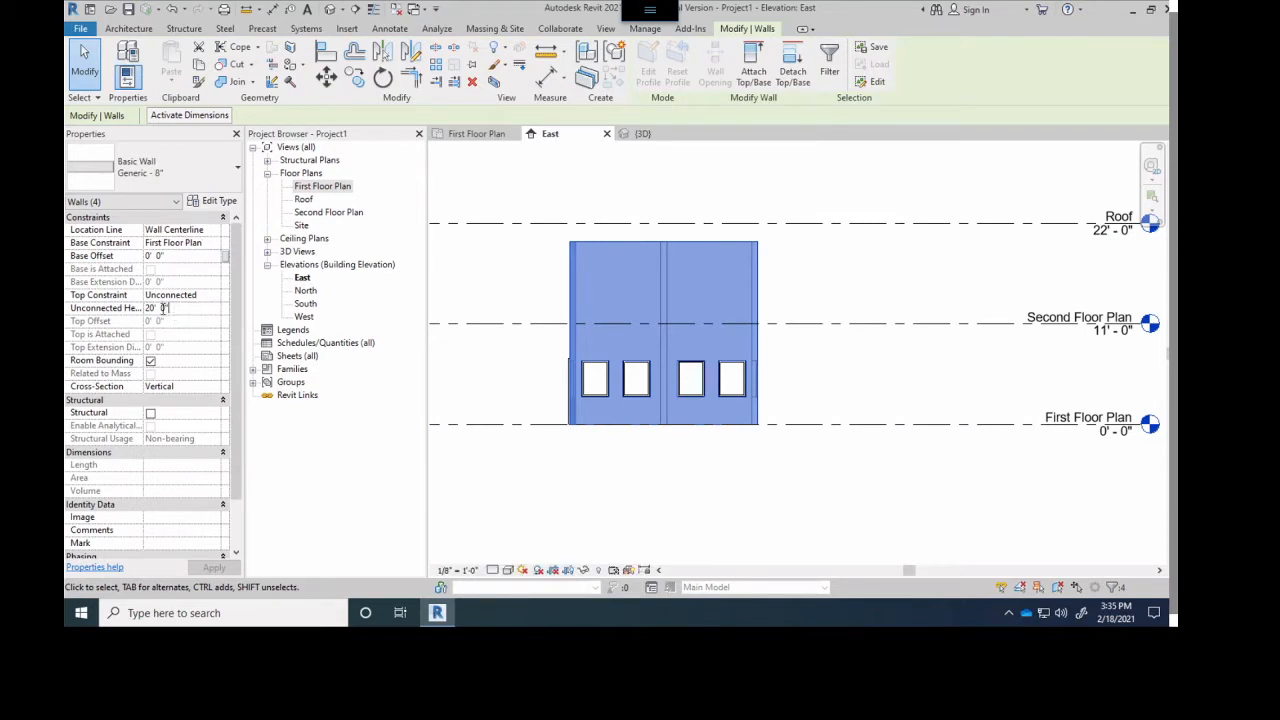
- Try unconnected heights of 25' and 16' on the four exterior walls
click(162, 308)
text(25)
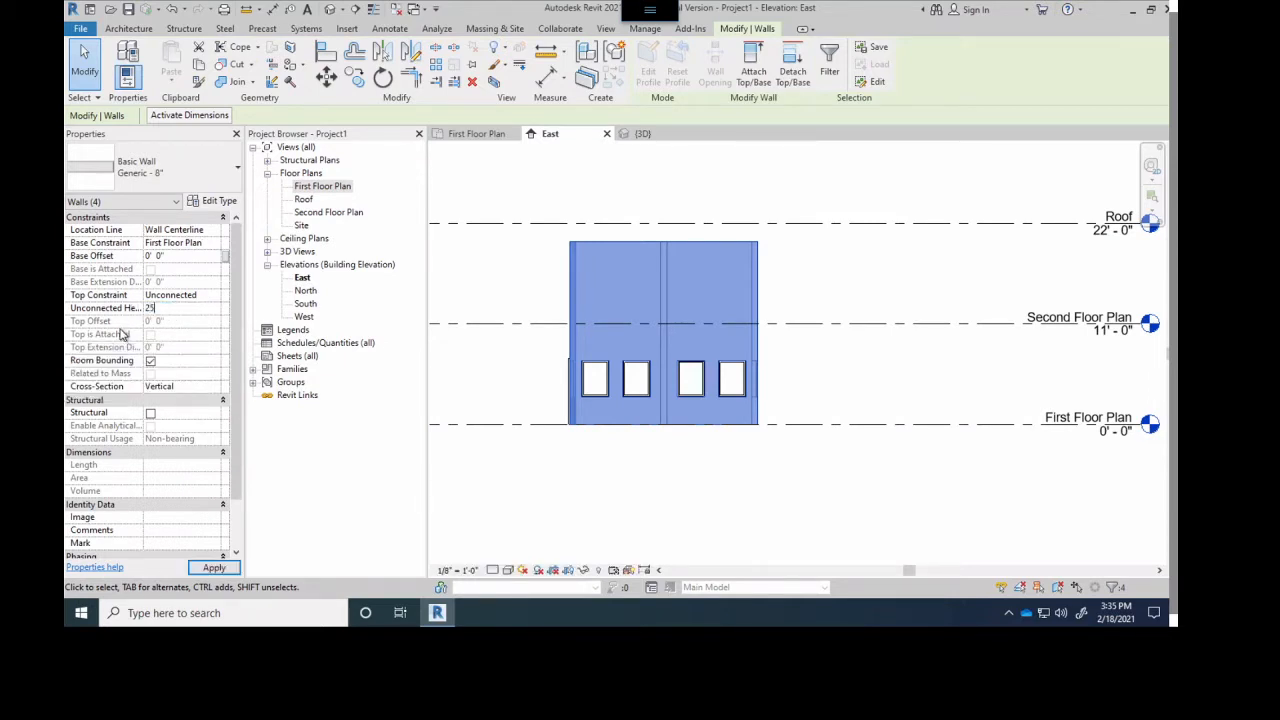
key(Return)
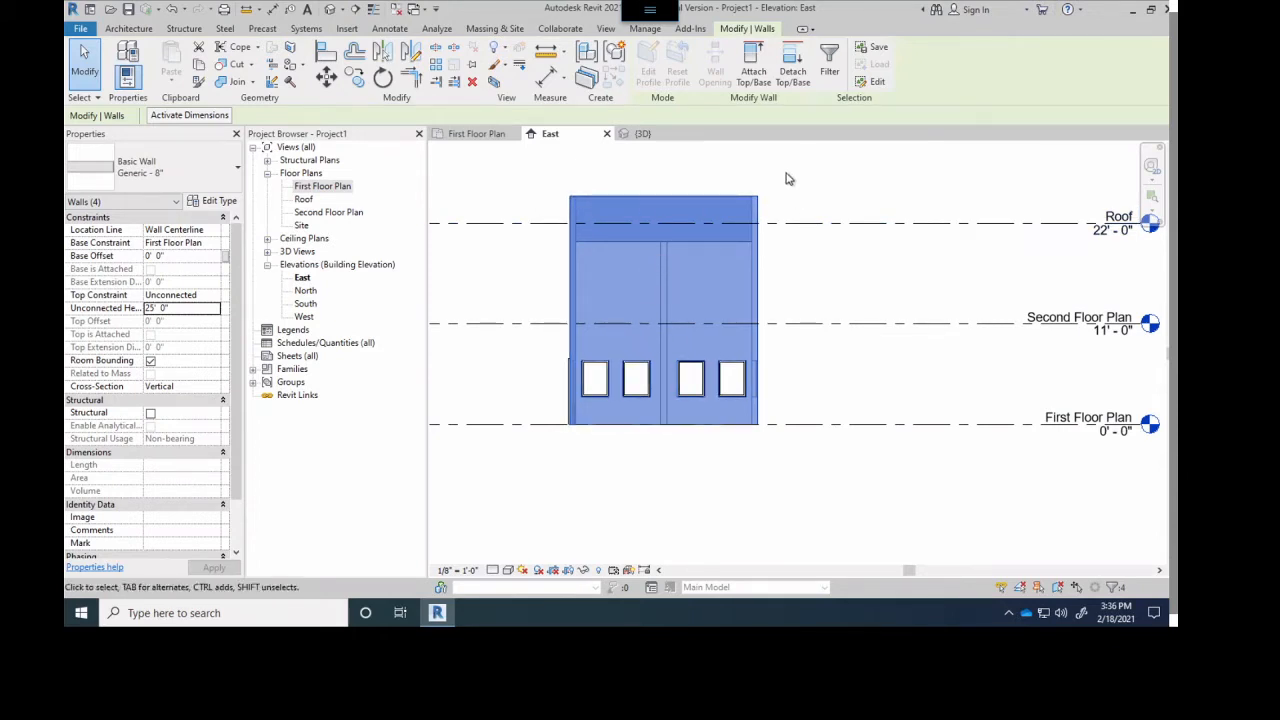
click(181, 313)
text(16)
key(Return)
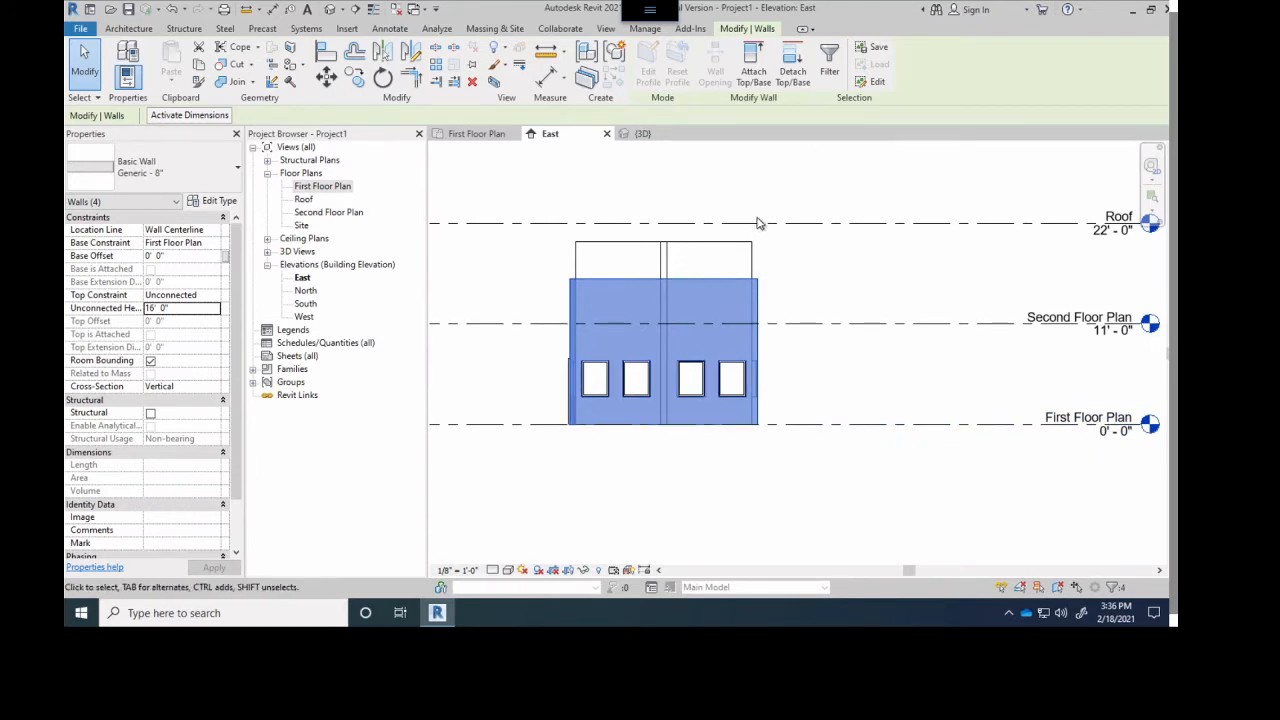
- Set the top constraint of the four exterior walls to Up to level: Roof
click(167, 295)
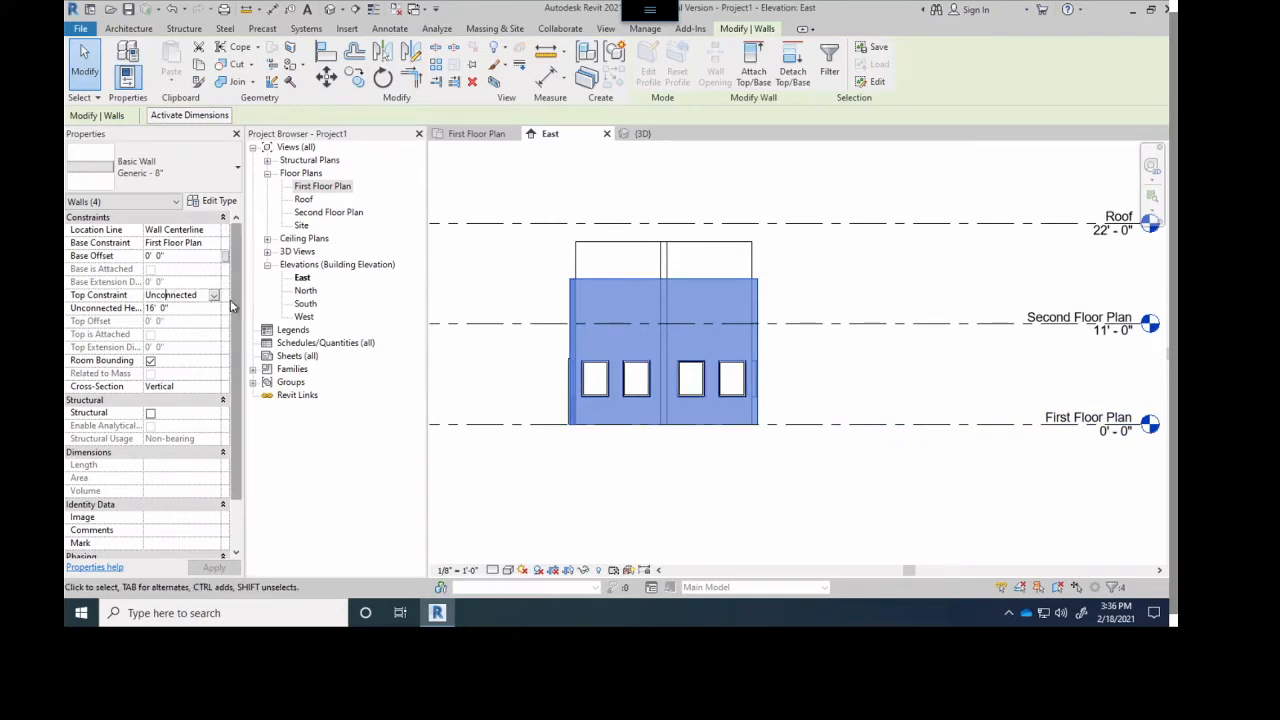
click(214, 296)
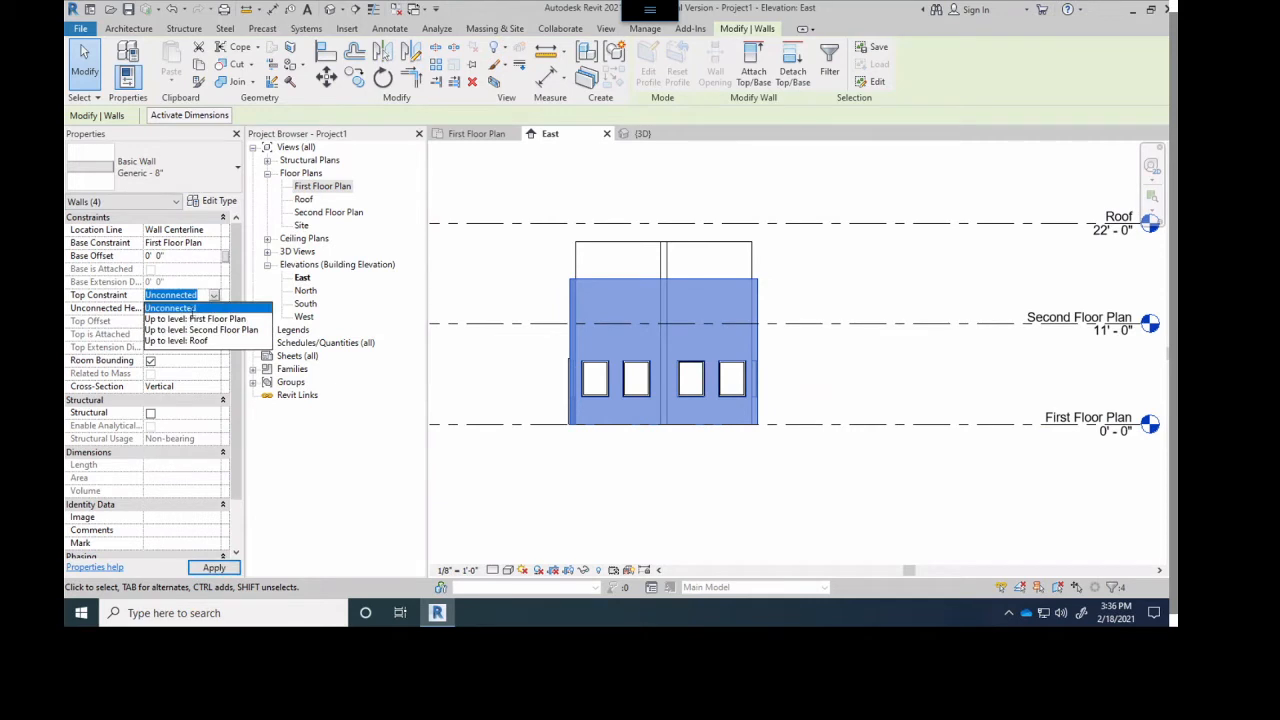
click(180, 341)
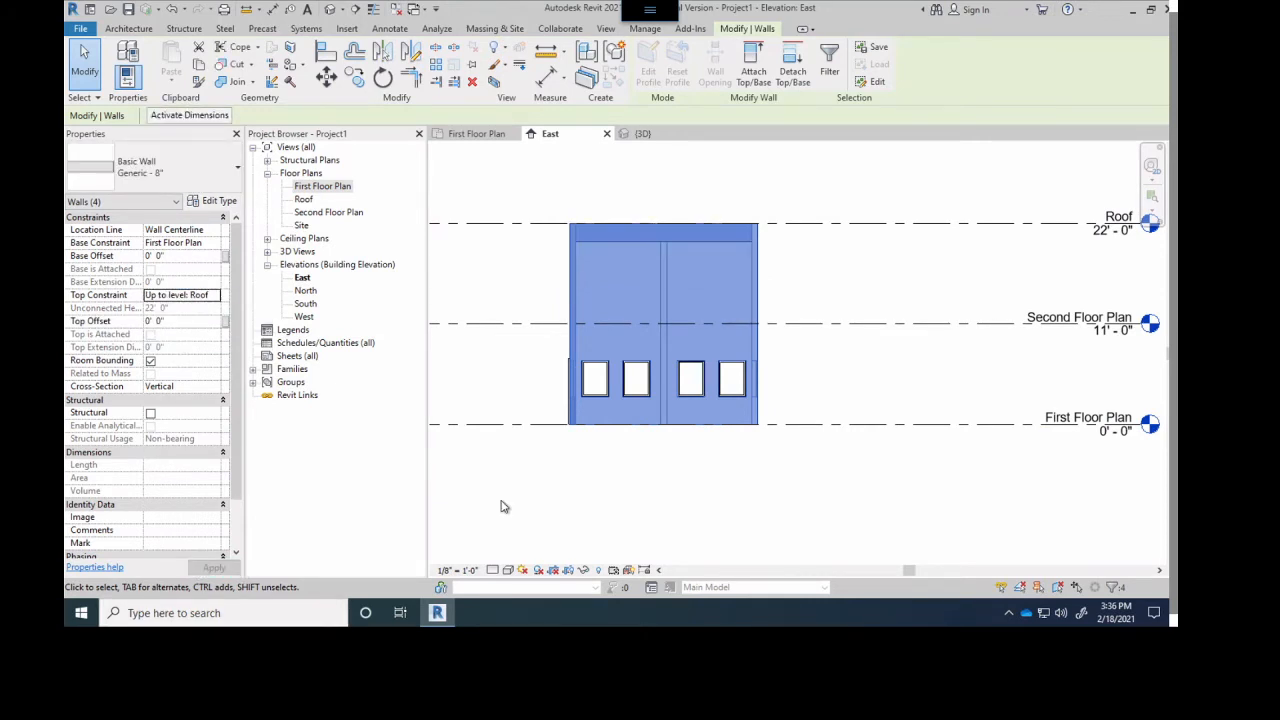
- Set the First Floor Plan level's elevation to -2'-0" in the East elevation
scroll(905, 300, down, 1)
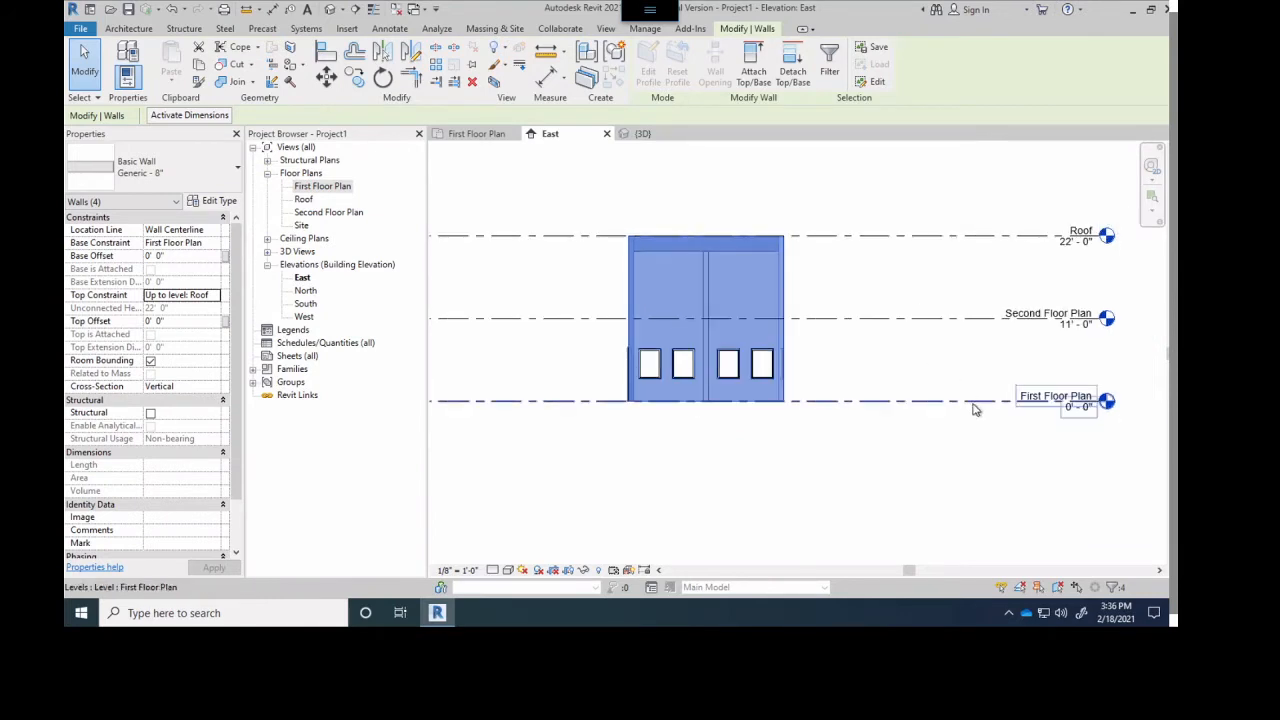
click(1077, 421)
click(1075, 407)
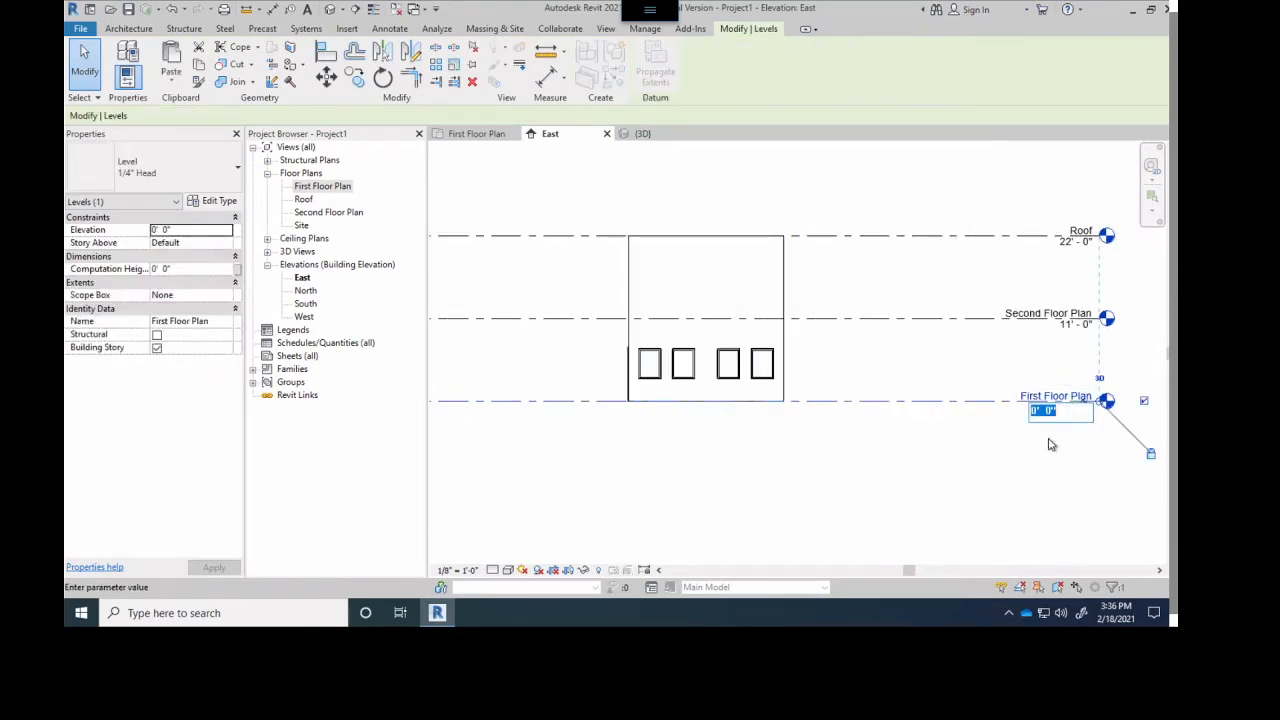
text(-2)
key(Return)
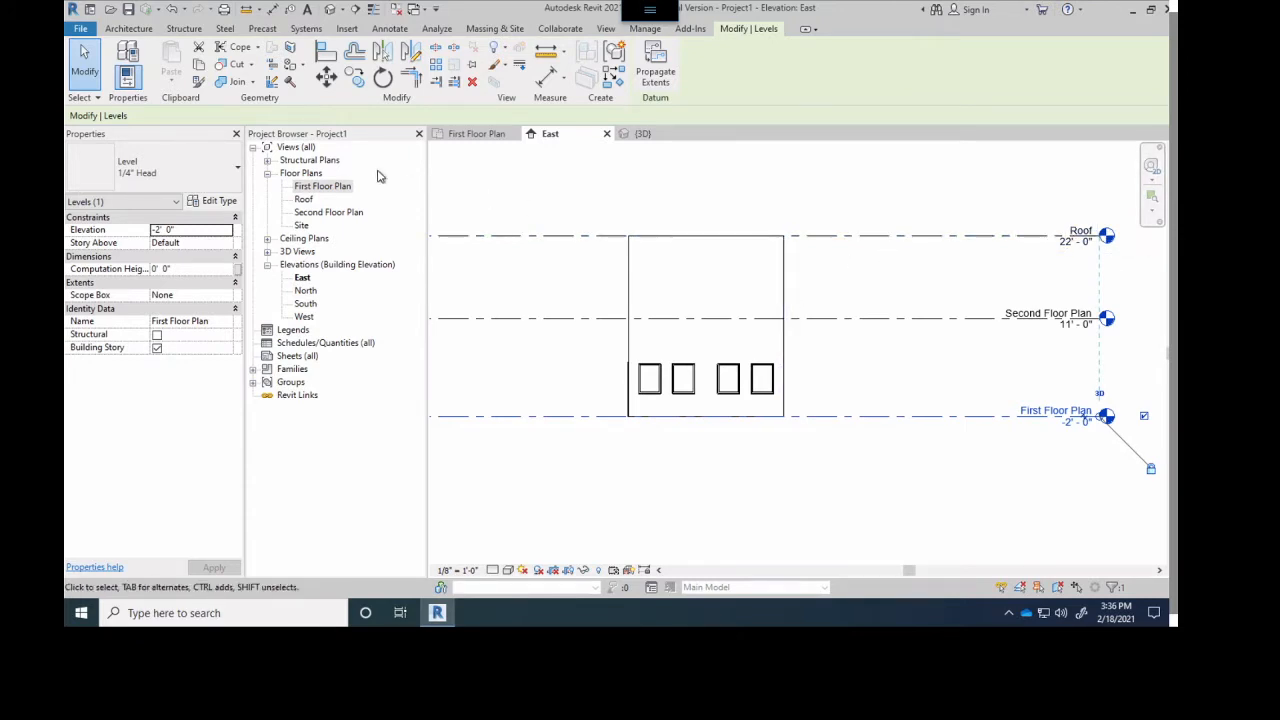
- Select the chain of four exterior walls in First Floor Plan and check their constraints against the levels in the East elevation
click(478, 133)
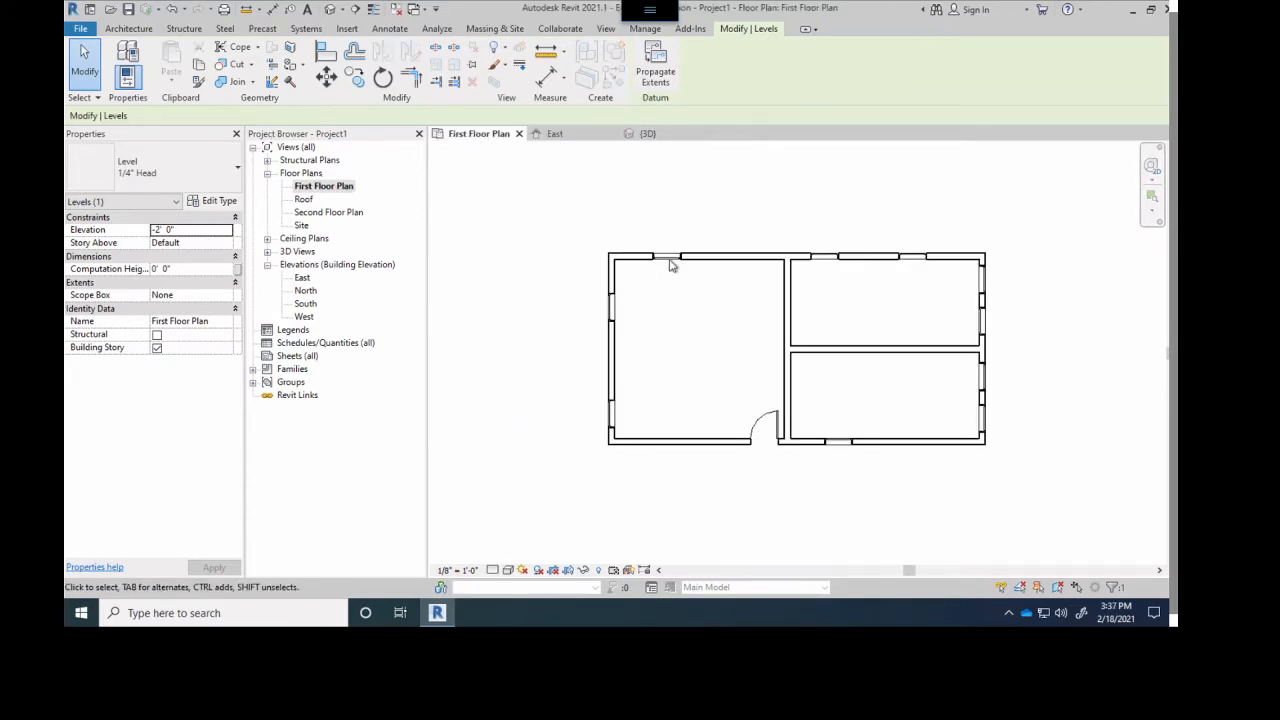
key(Tab)
click(729, 265)
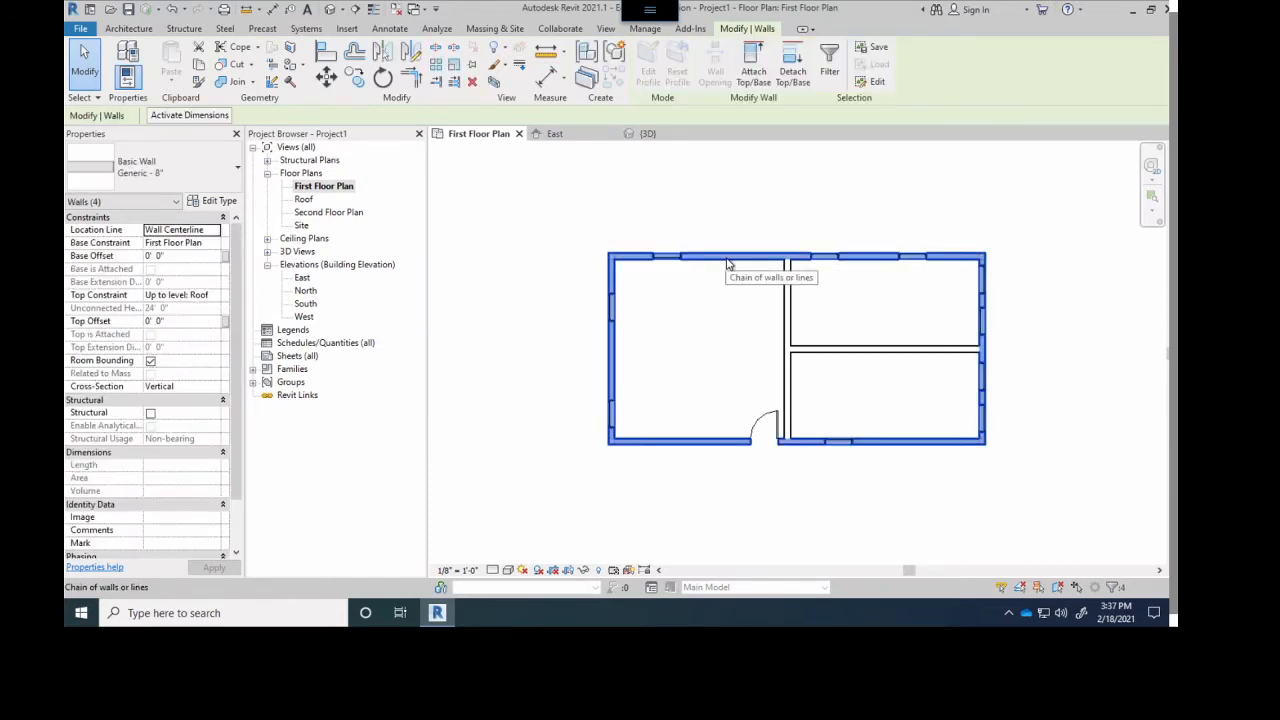
click(577, 134)
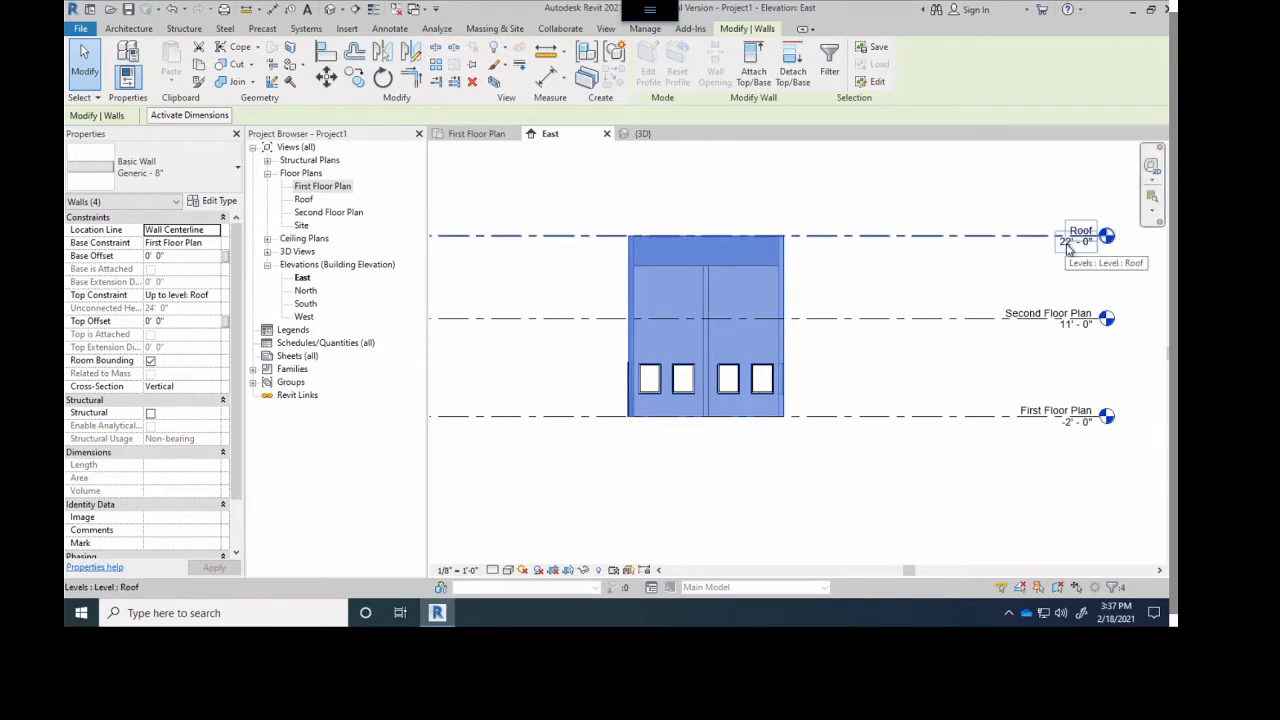
- Try an elevation of 28'-0" for the Roof level in the East elevation, and set it back to 22'-0"
click(1068, 248)
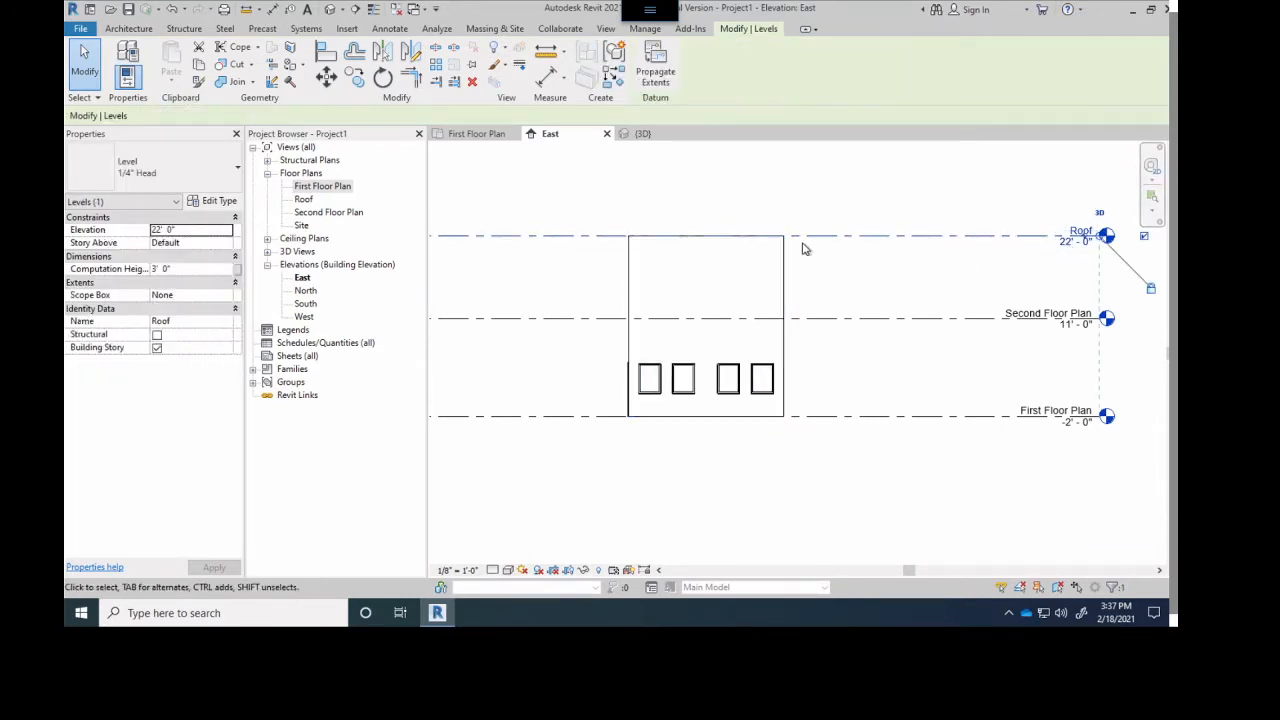
click(1076, 241)
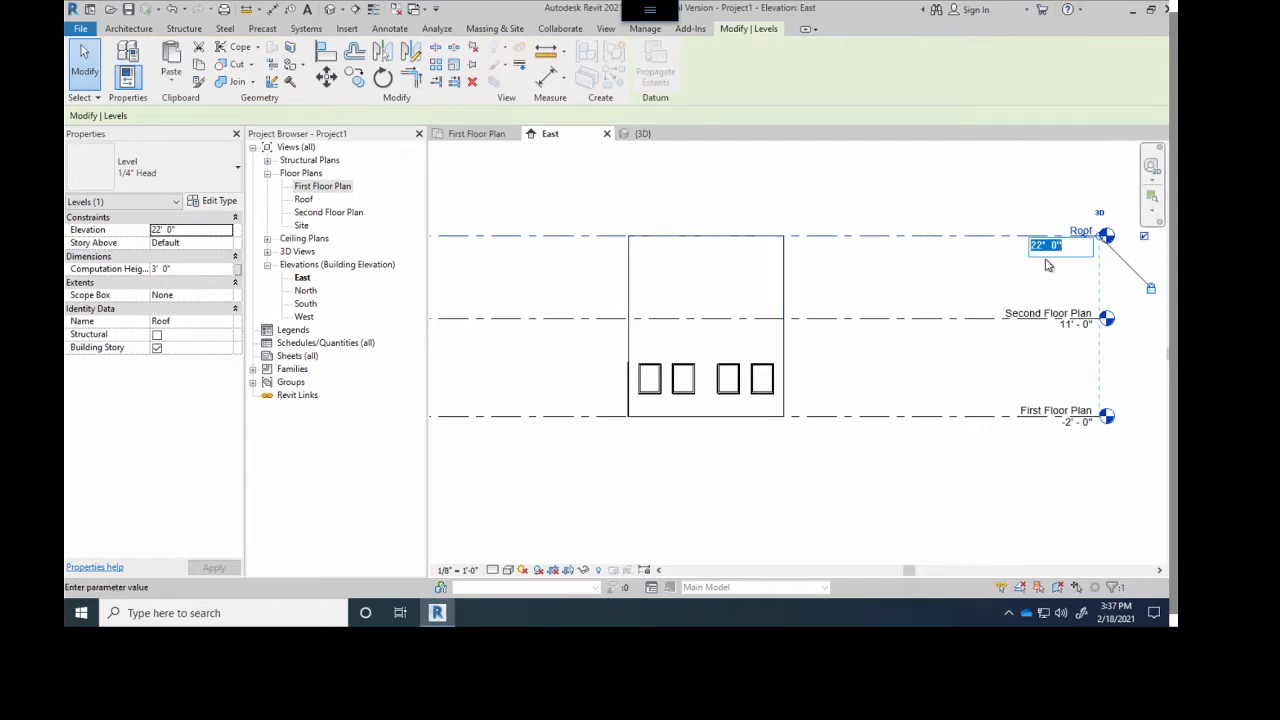
text(28)
key(Return)
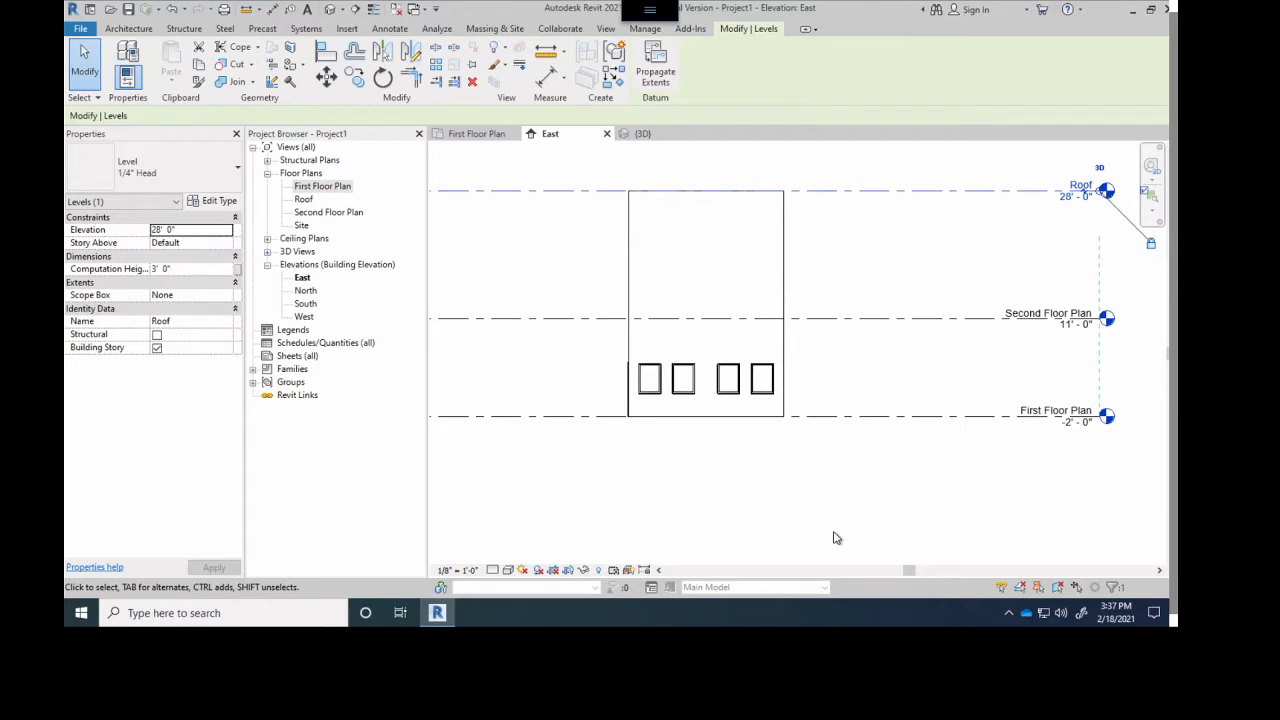
click(1068, 198)
text(22)
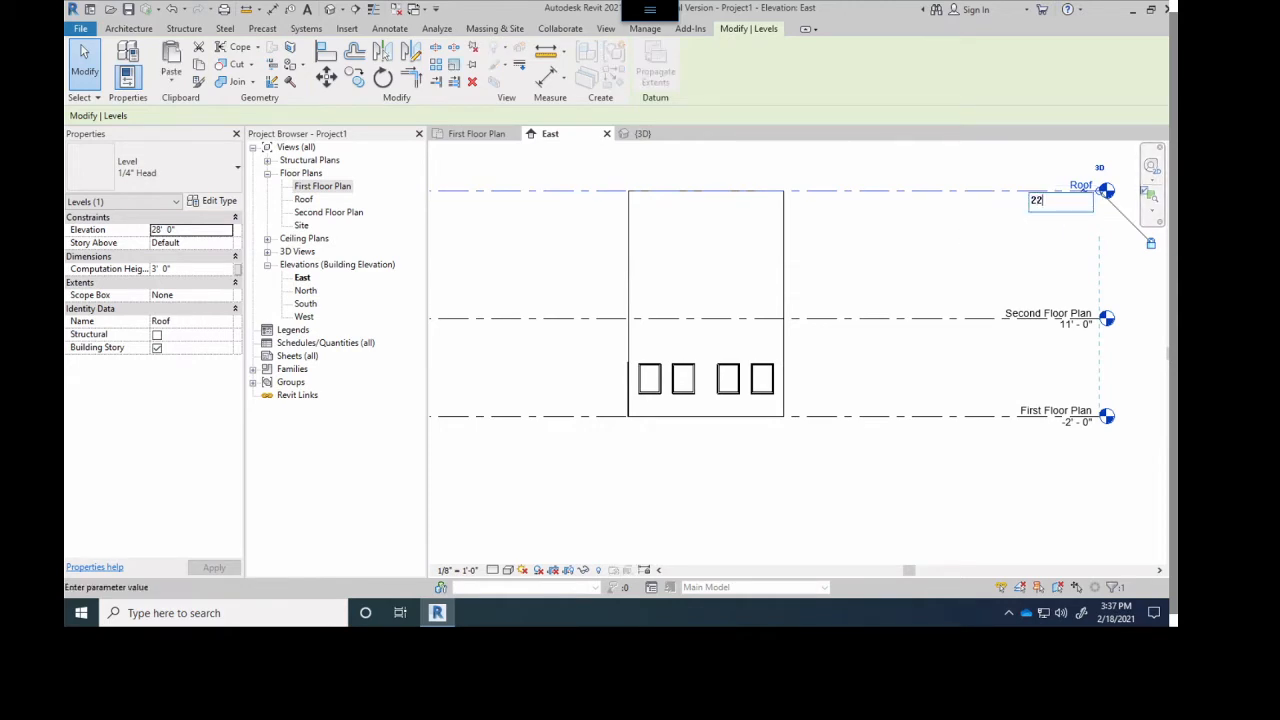
key(Return)
- Set the First Floor Plan level's elevation to 0'-0" in the East elevation and deselect the level
click(1072, 428)
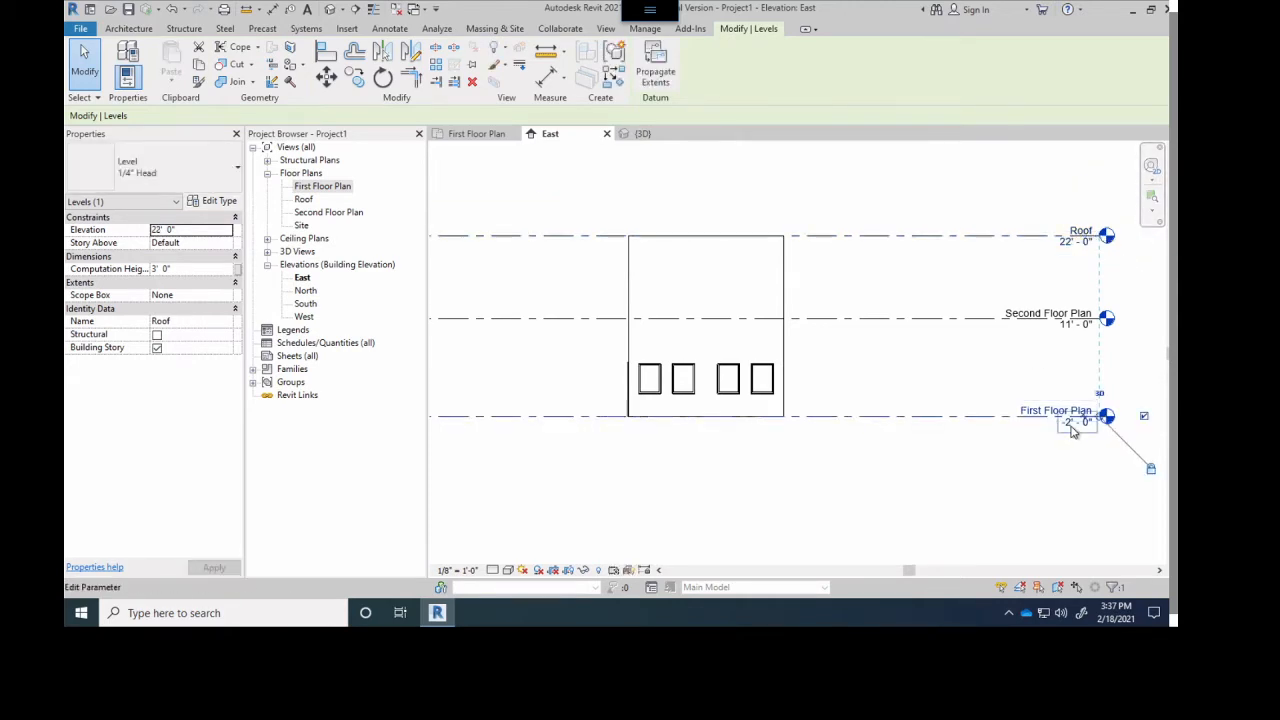
click(1070, 427)
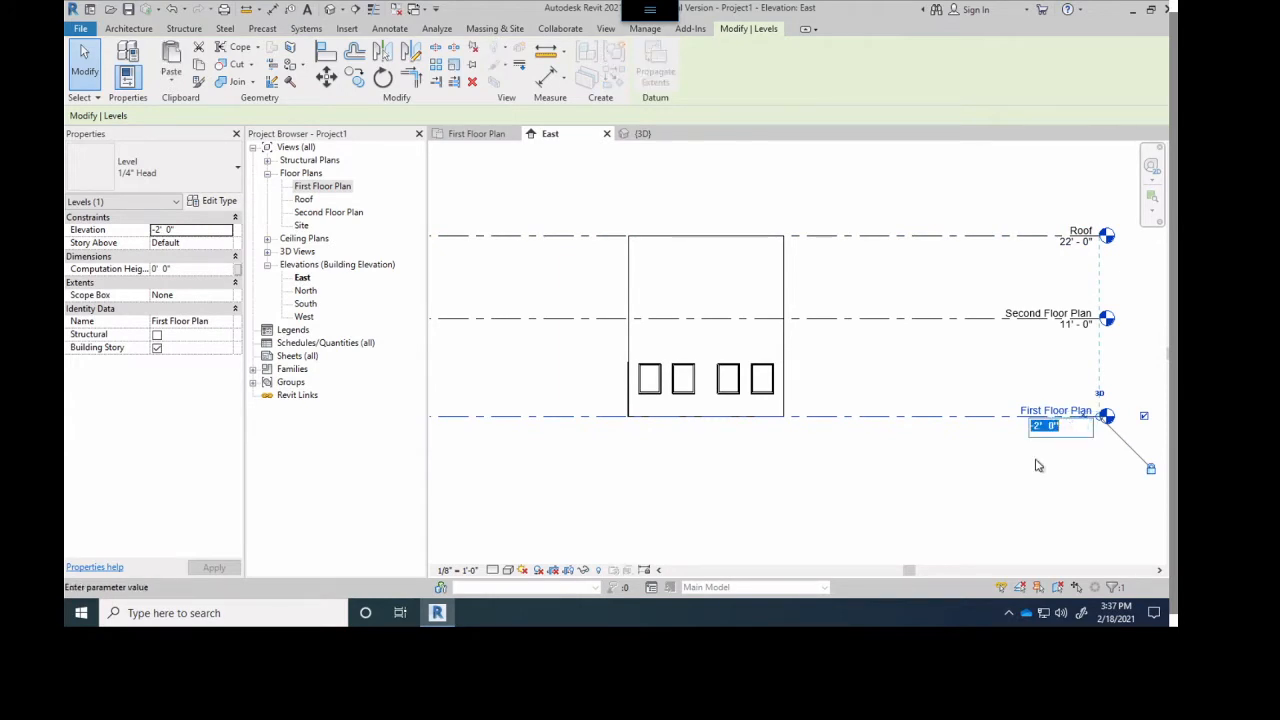
text(0)
key(Return)
click(924, 489)
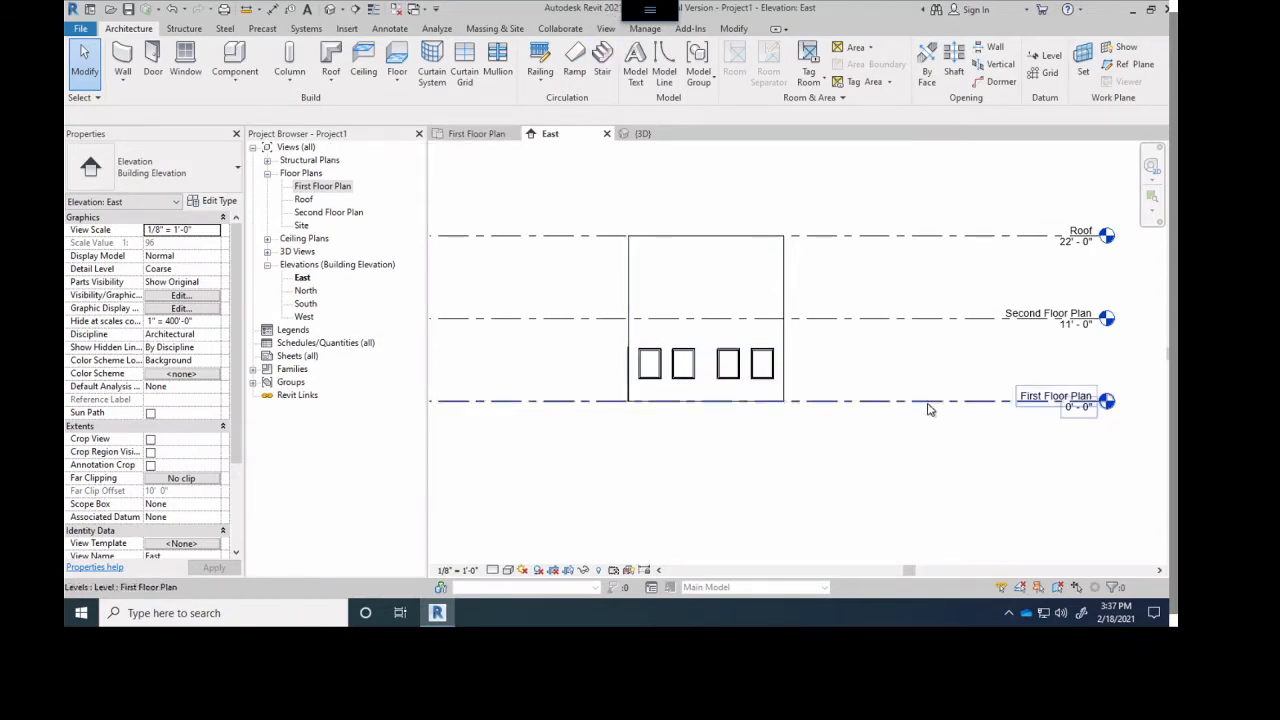
- Examine the heights of the interior walls against the exterior walls from several angles in the 3D view
click(475, 135)
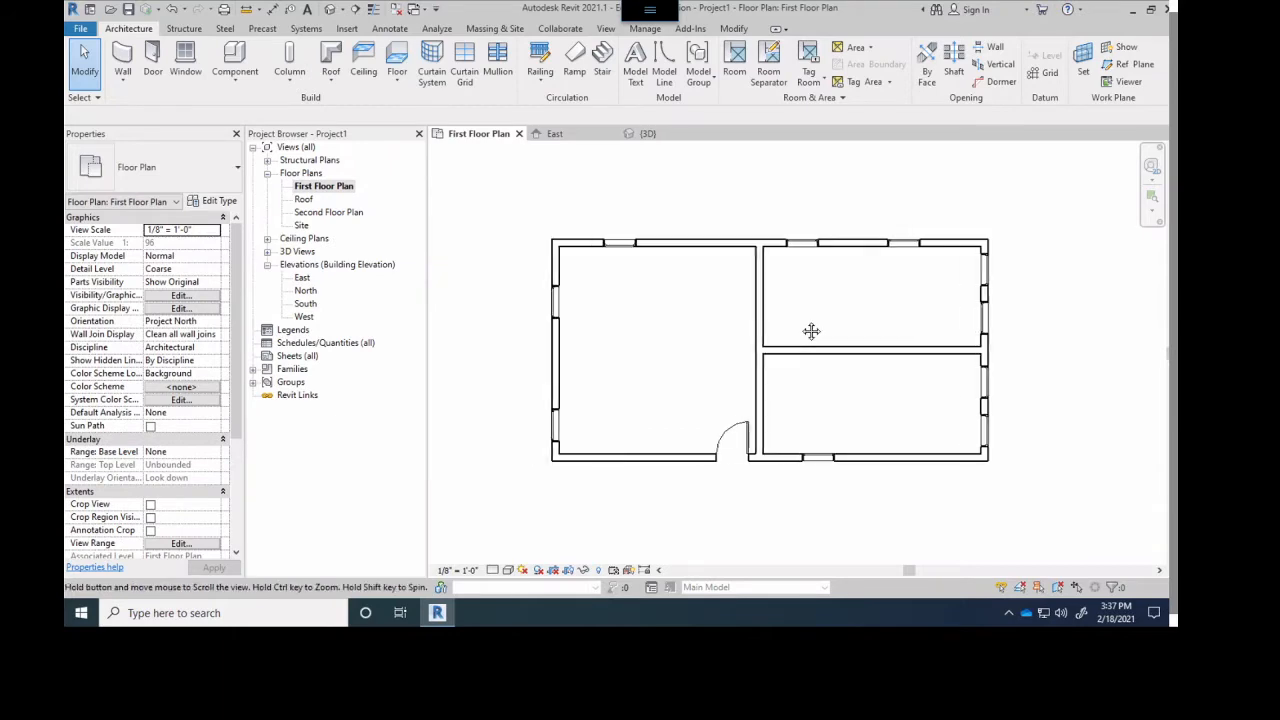
click(643, 133)
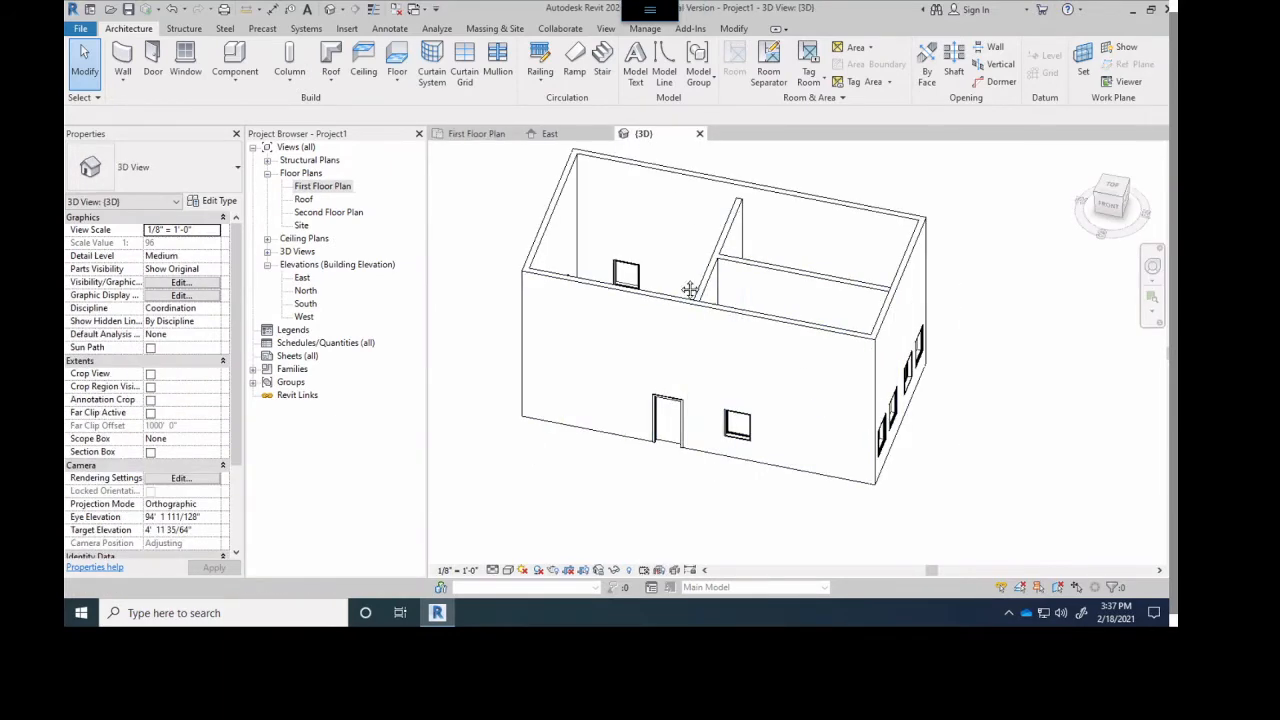
middle_drag(691, 289, 742, 290)
scroll(609, 309, up, 5)
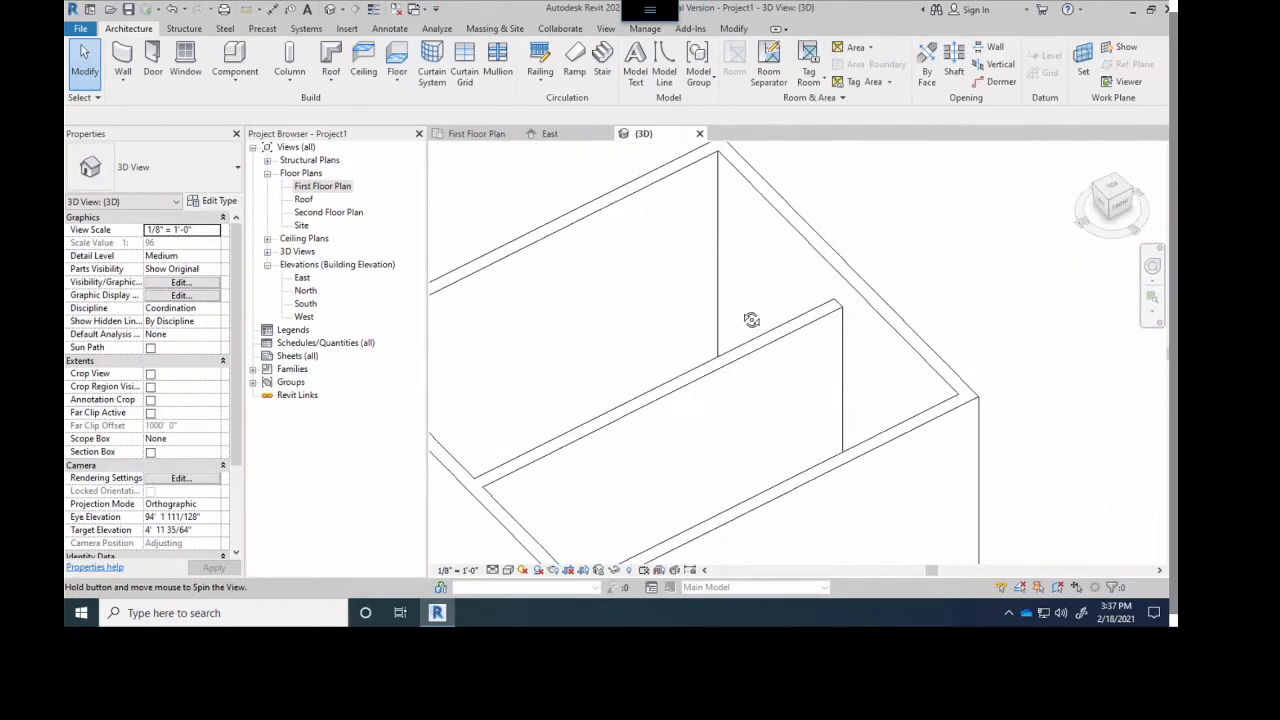
scroll(730, 329, down, 5)
shift+middle_drag(670, 355, 681, 306)
scroll(673, 340, up, 3)
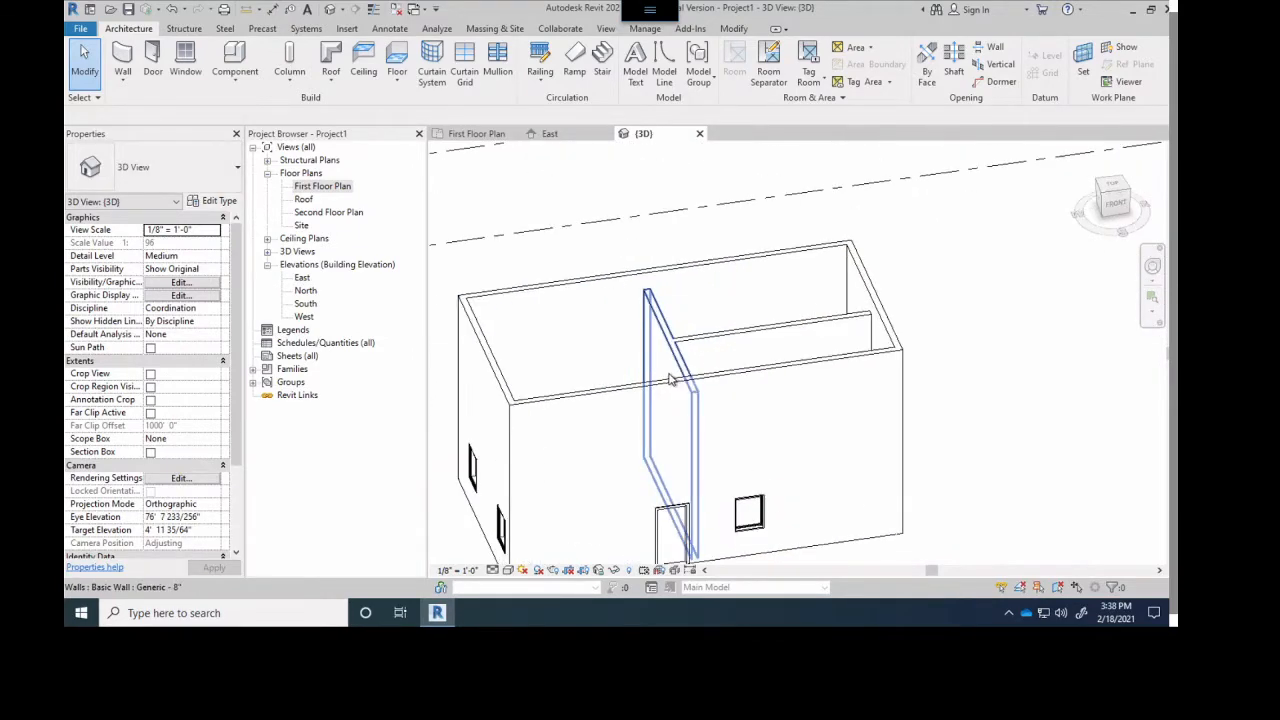
shift+middle_drag(674, 384, 757, 303)
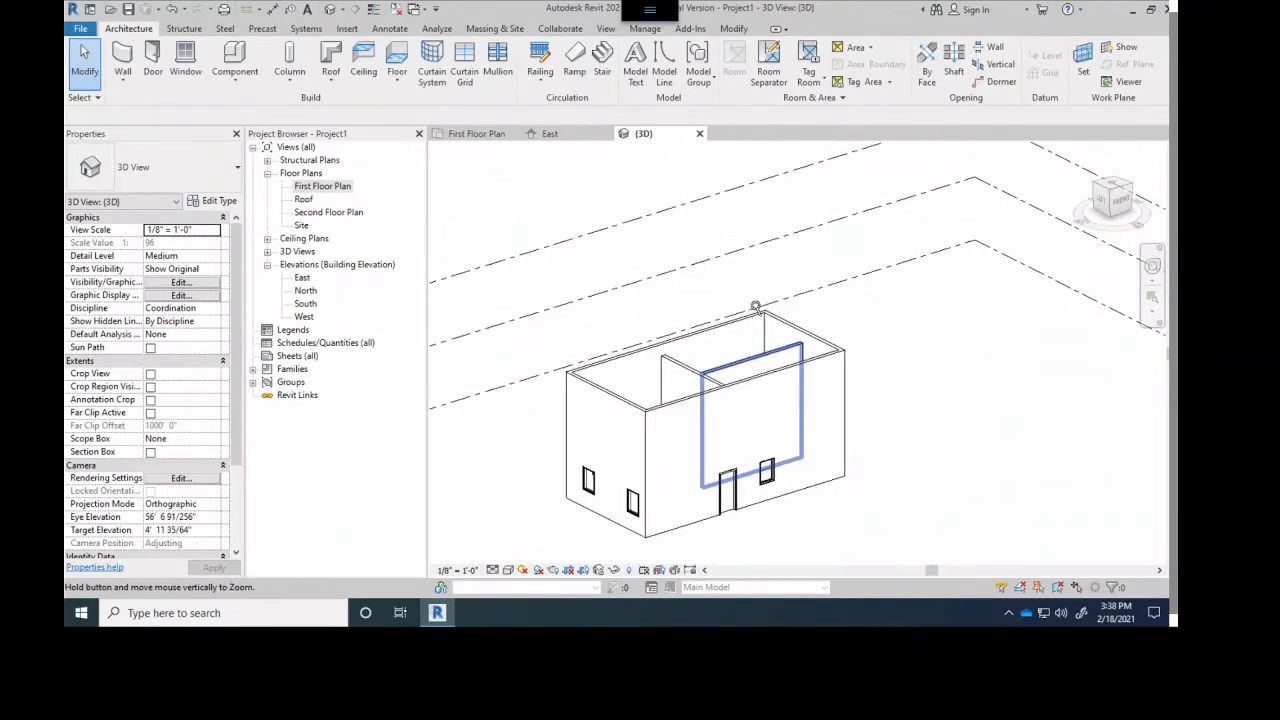
scroll(698, 435, up, 3)
ctrl+middle_drag(698, 435, 689, 427)
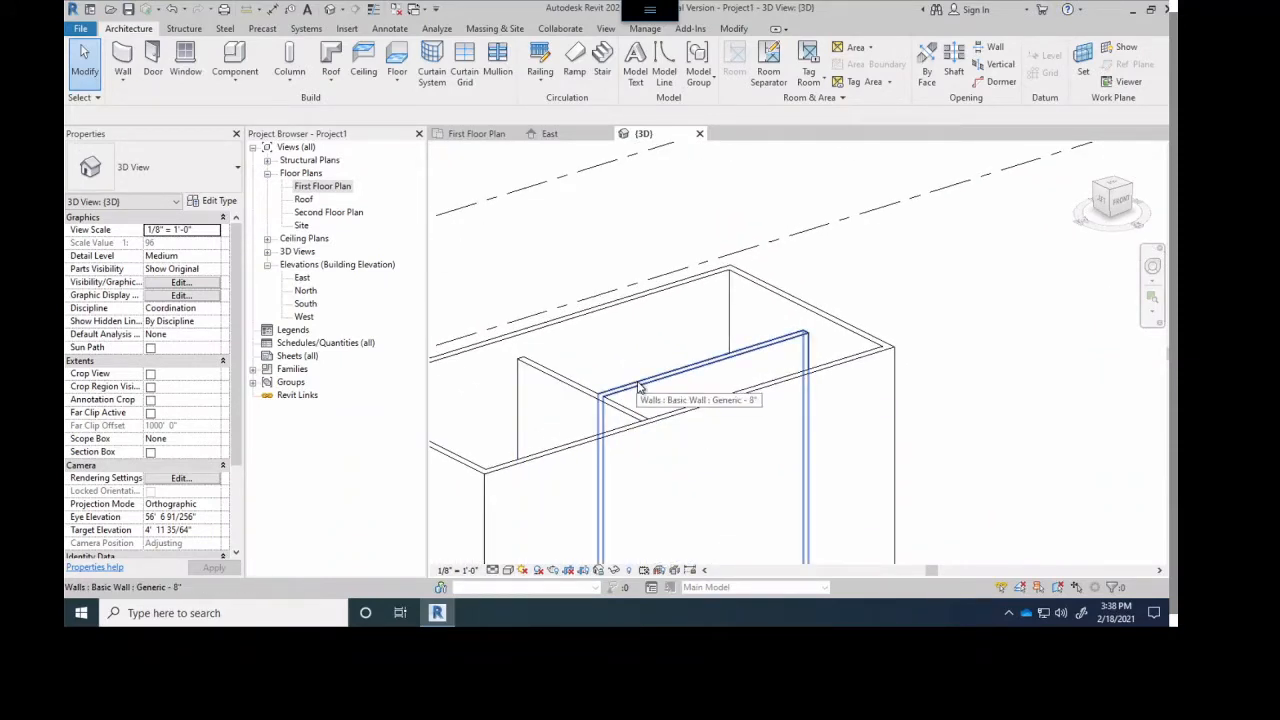
- Set the top constraint of the two interior walls in First Floor Plan to Up to level: Second Floor Plan
click(470, 133)
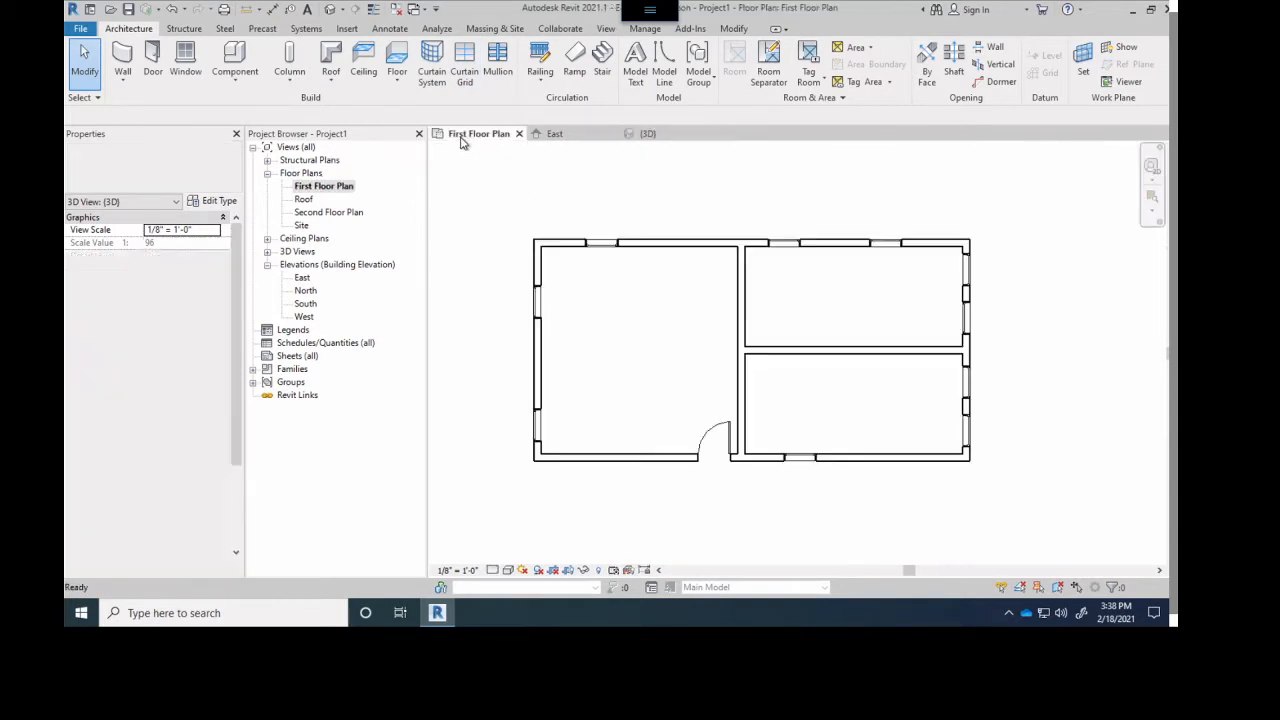
scroll(784, 393, up, 2)
click(803, 343)
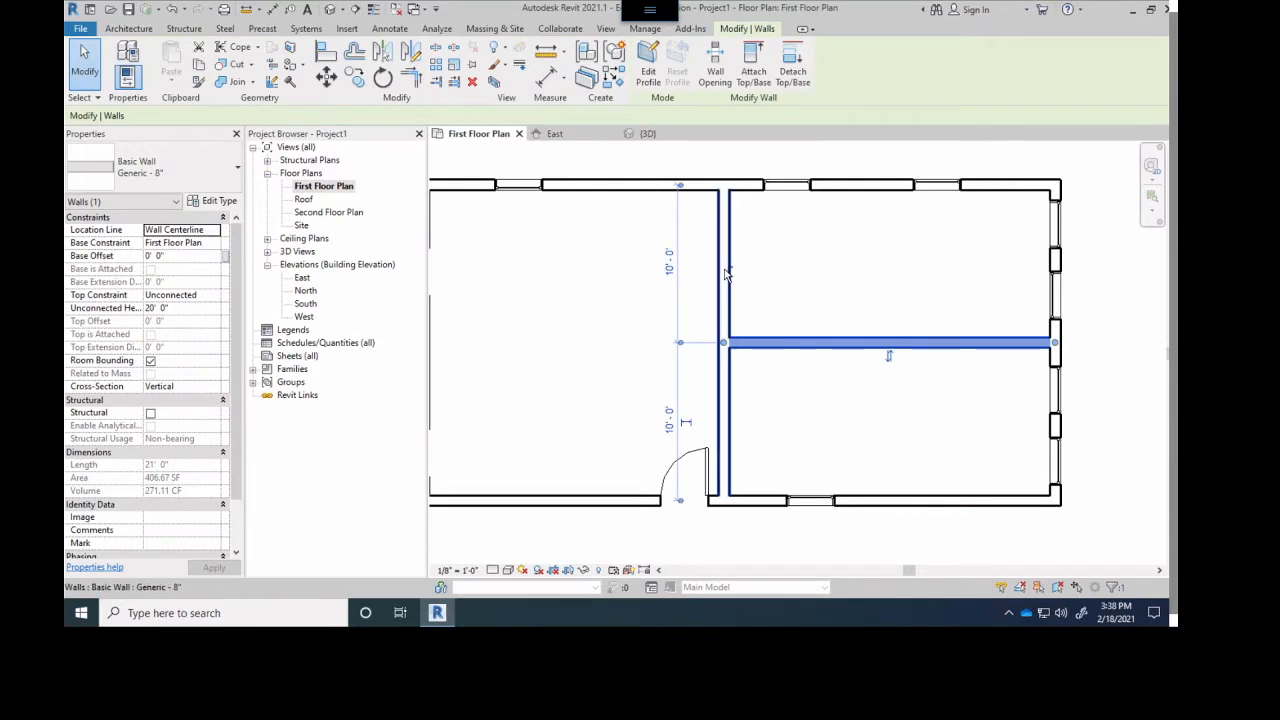
ctrl+click(724, 295)
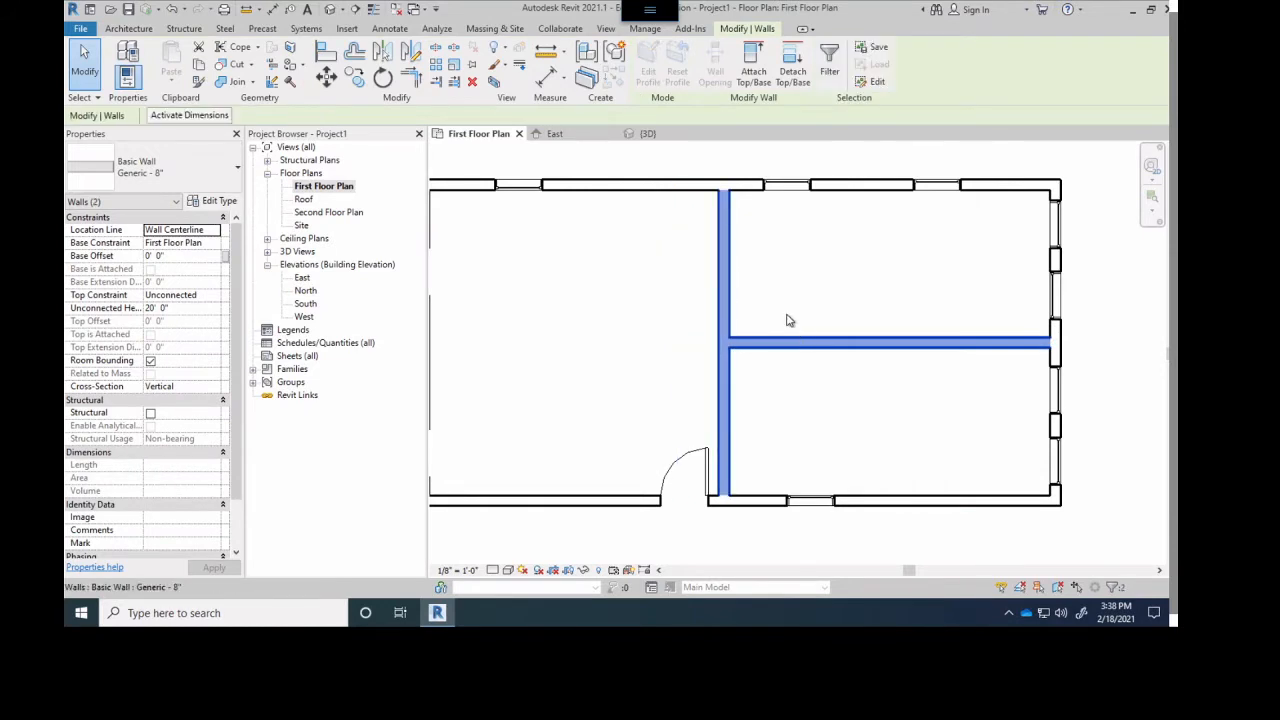
scroll(787, 320, down, 2)
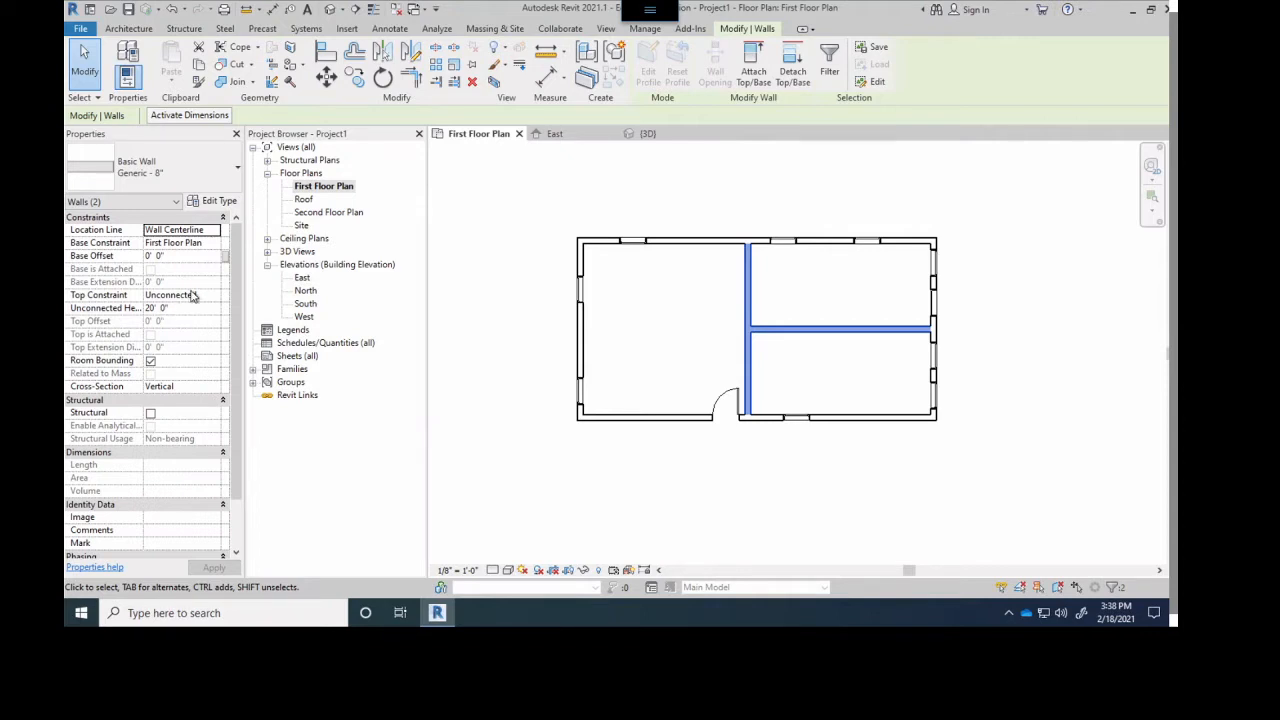
click(566, 134)
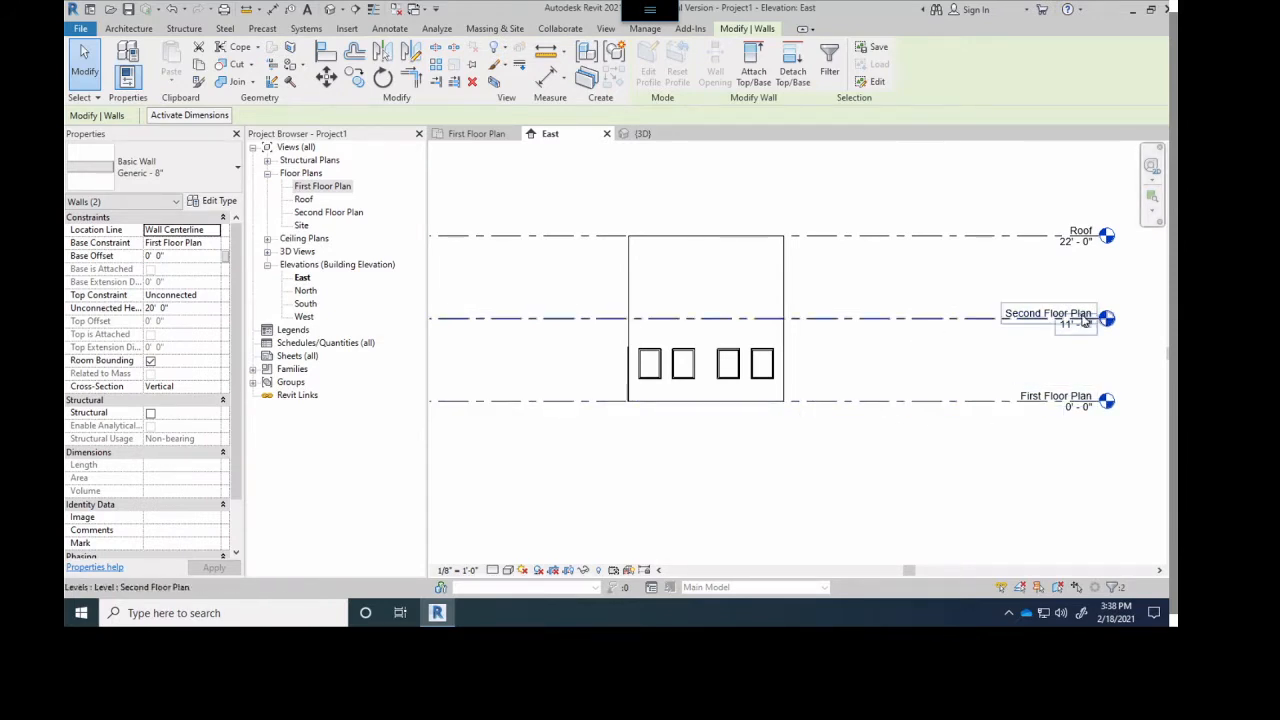
click(176, 294)
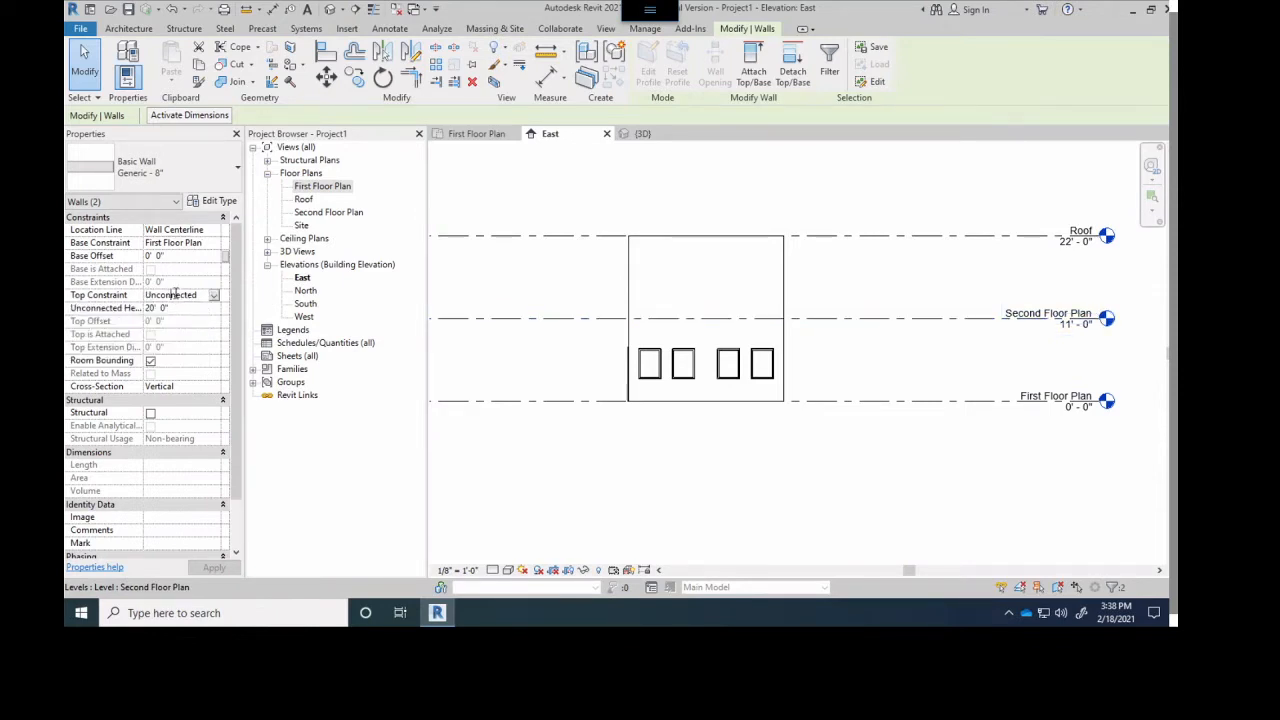
click(474, 134)
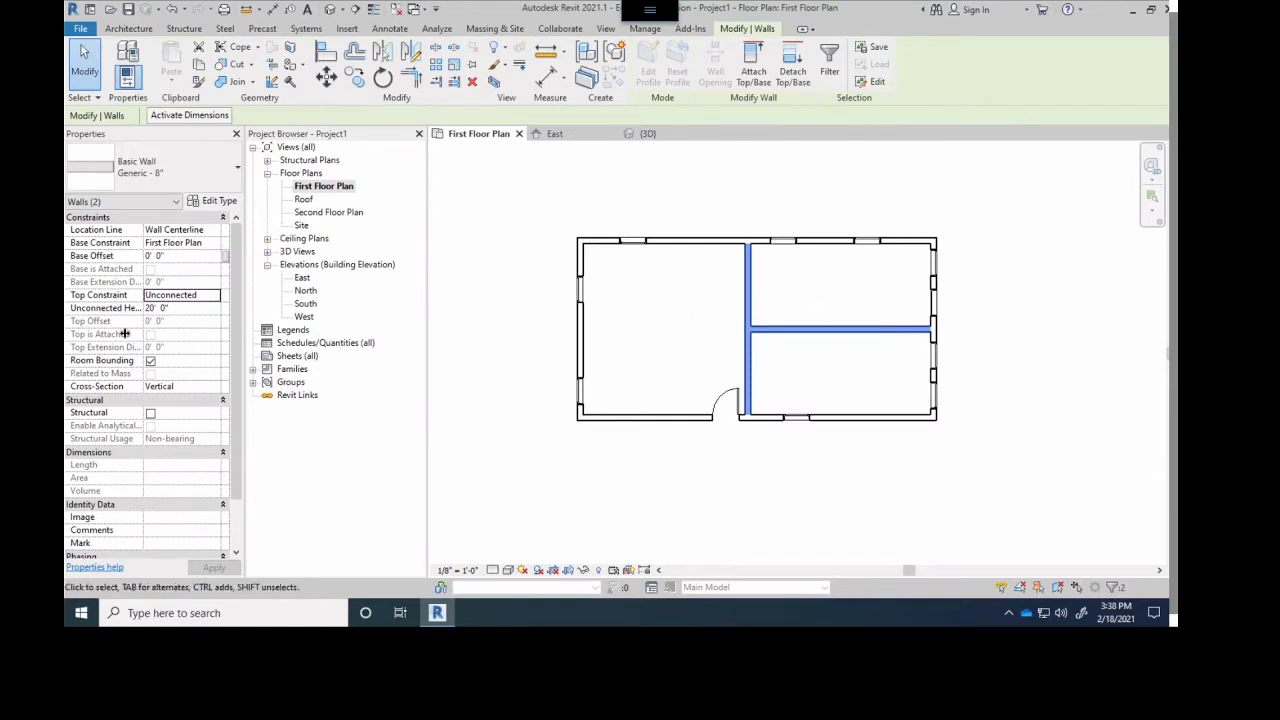
click(189, 294)
click(214, 296)
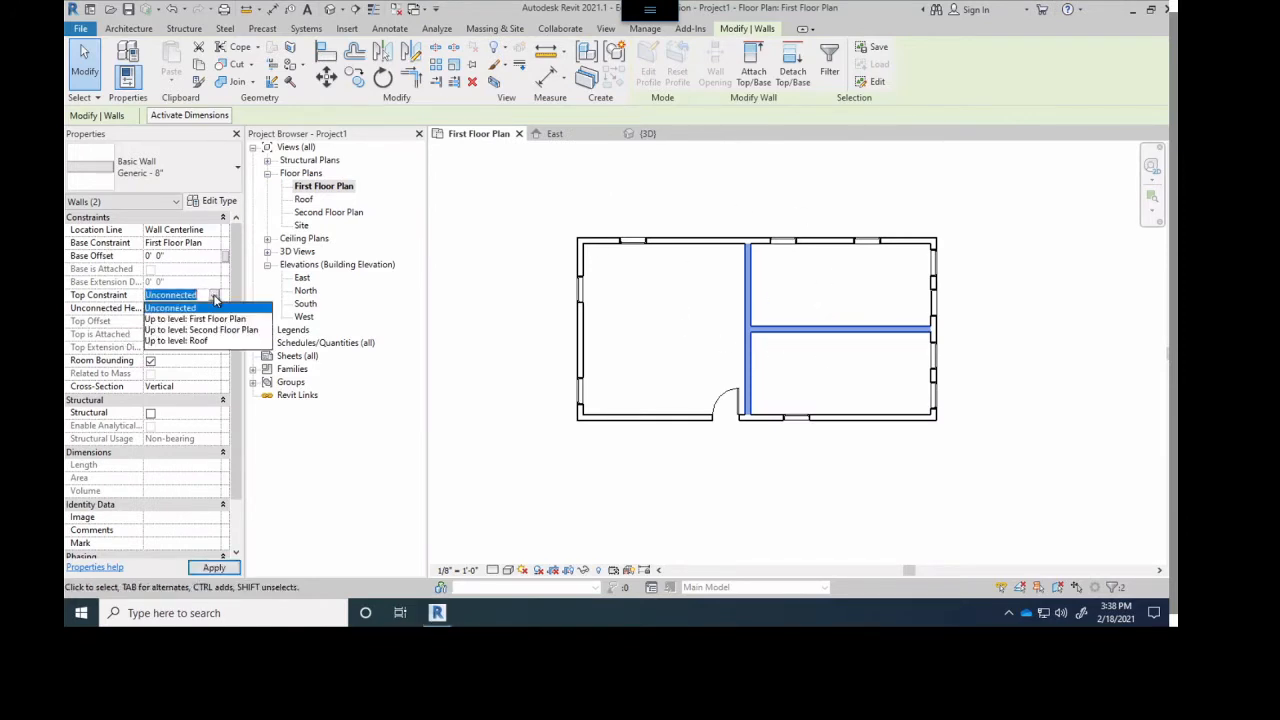
click(200, 329)
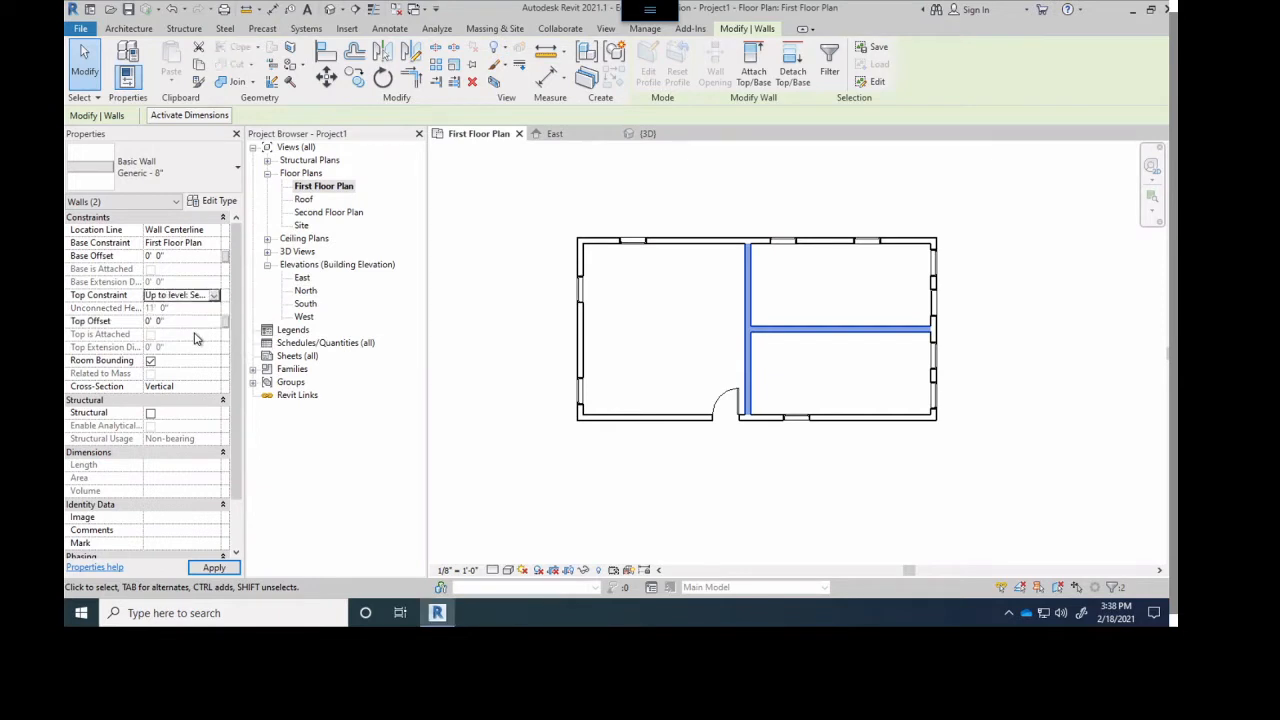
click(213, 568)
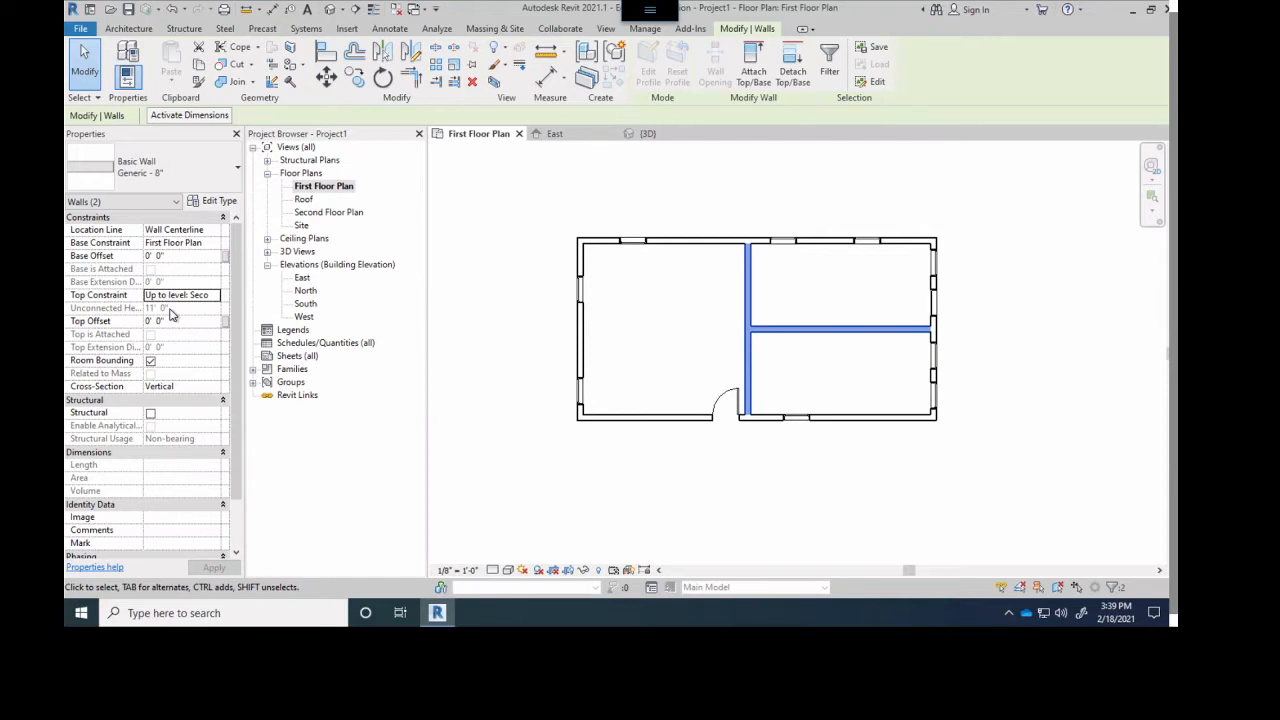
- Try an elevation of 12'-0" for the Second Floor Plan level and check the two interior walls' height in First Floor Plan
click(557, 134)
scroll(980, 305, up, 4)
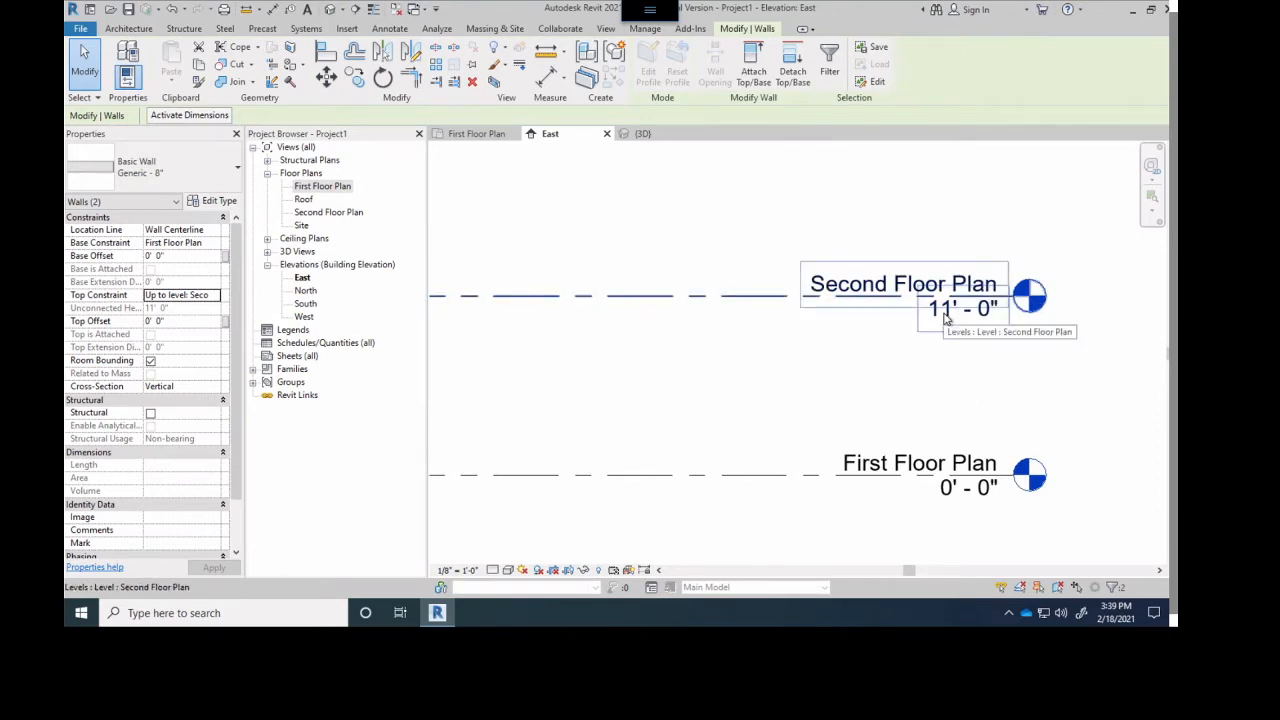
click(945, 320)
click(948, 313)
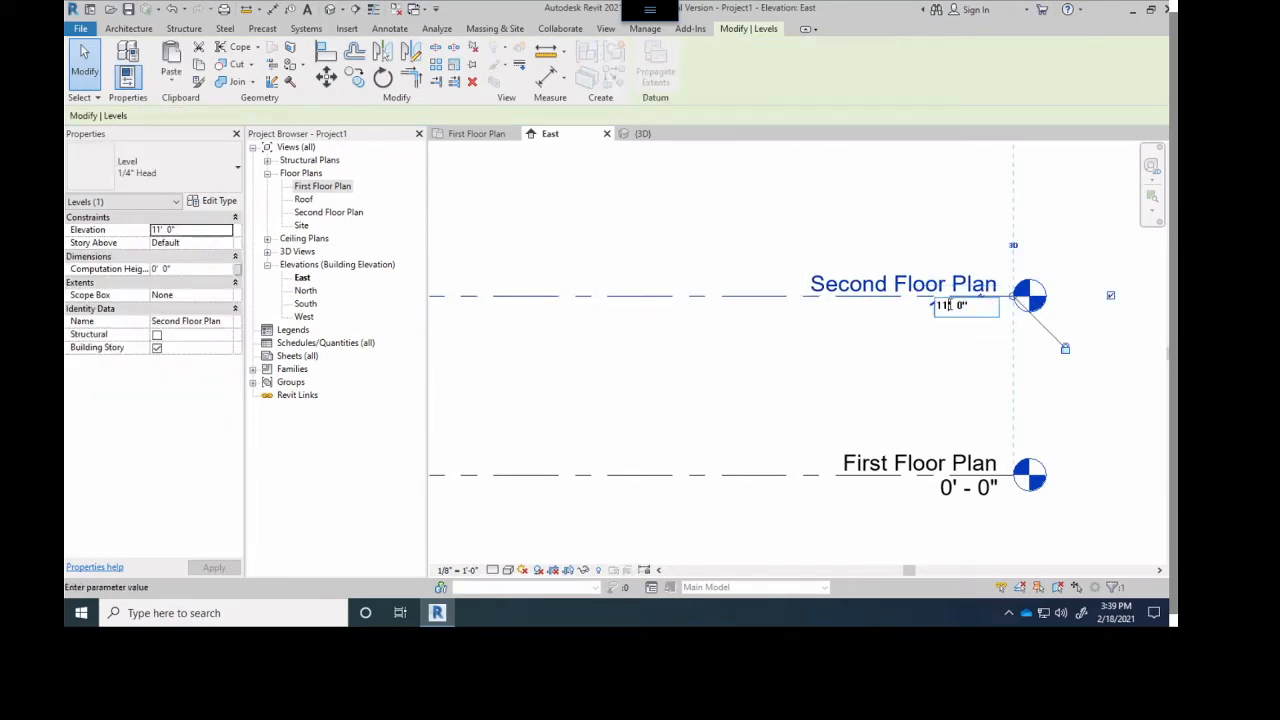
text(12)
key(Return)
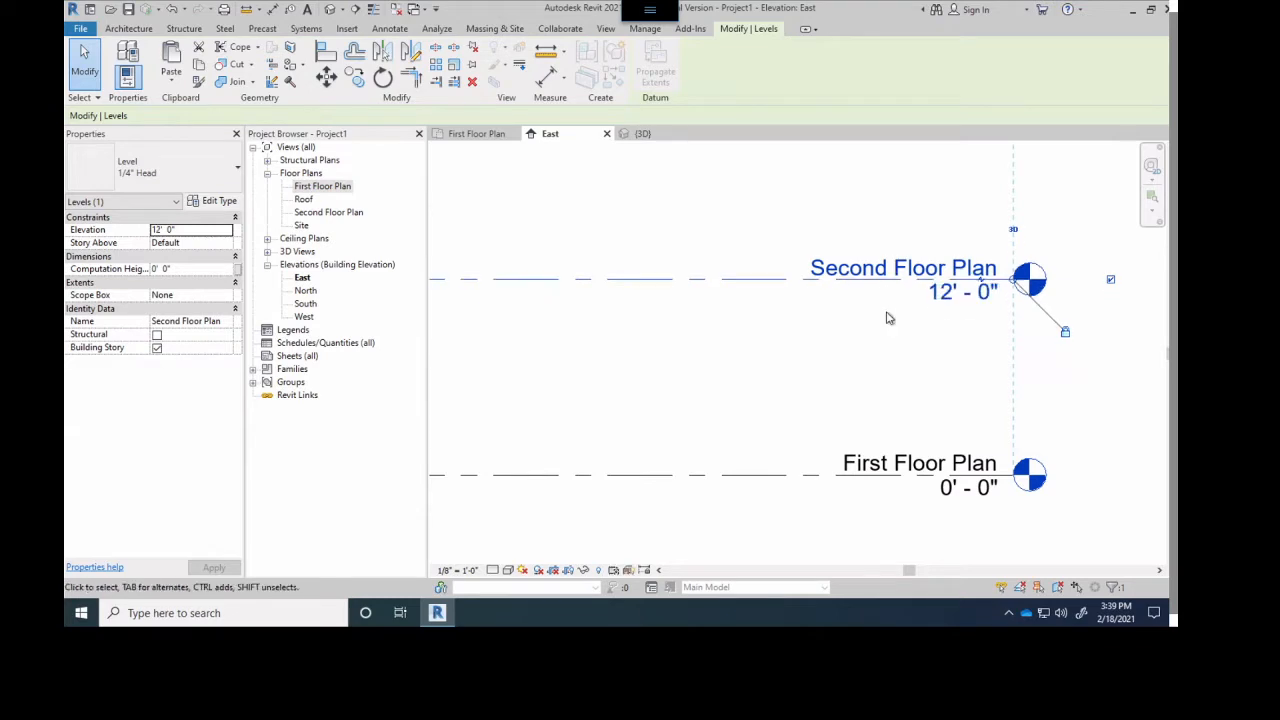
click(452, 137)
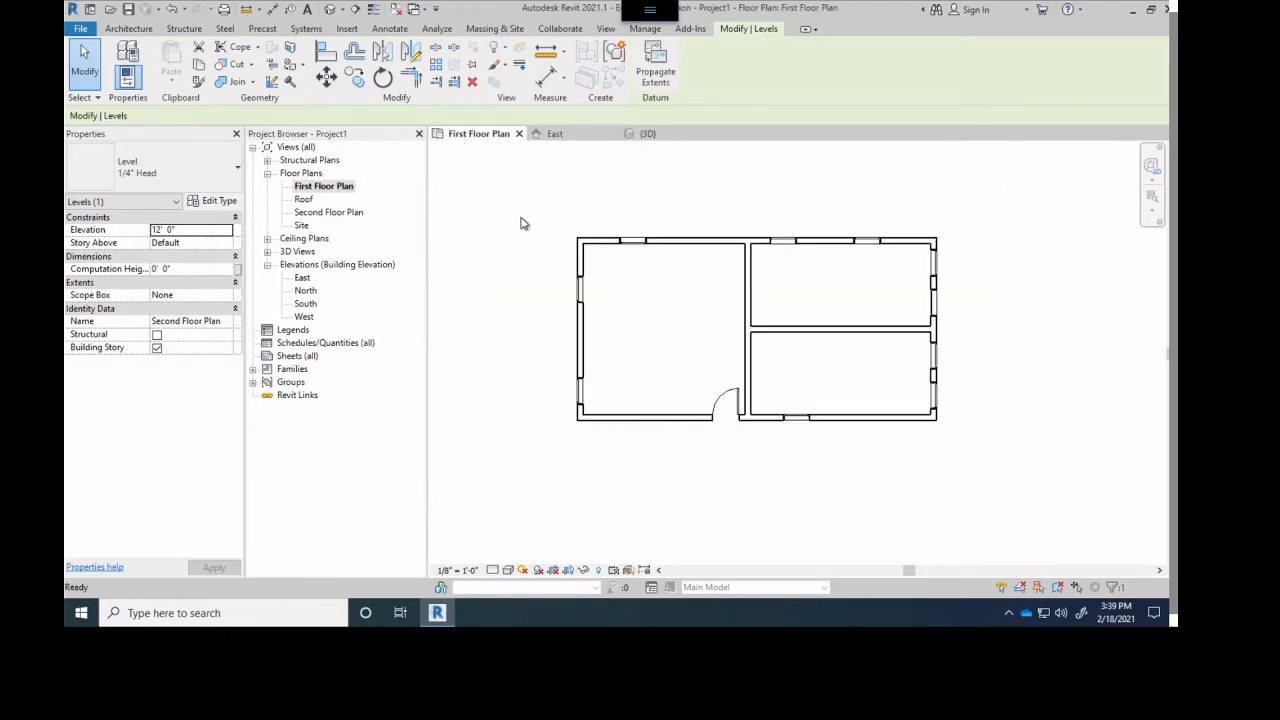
click(806, 333)
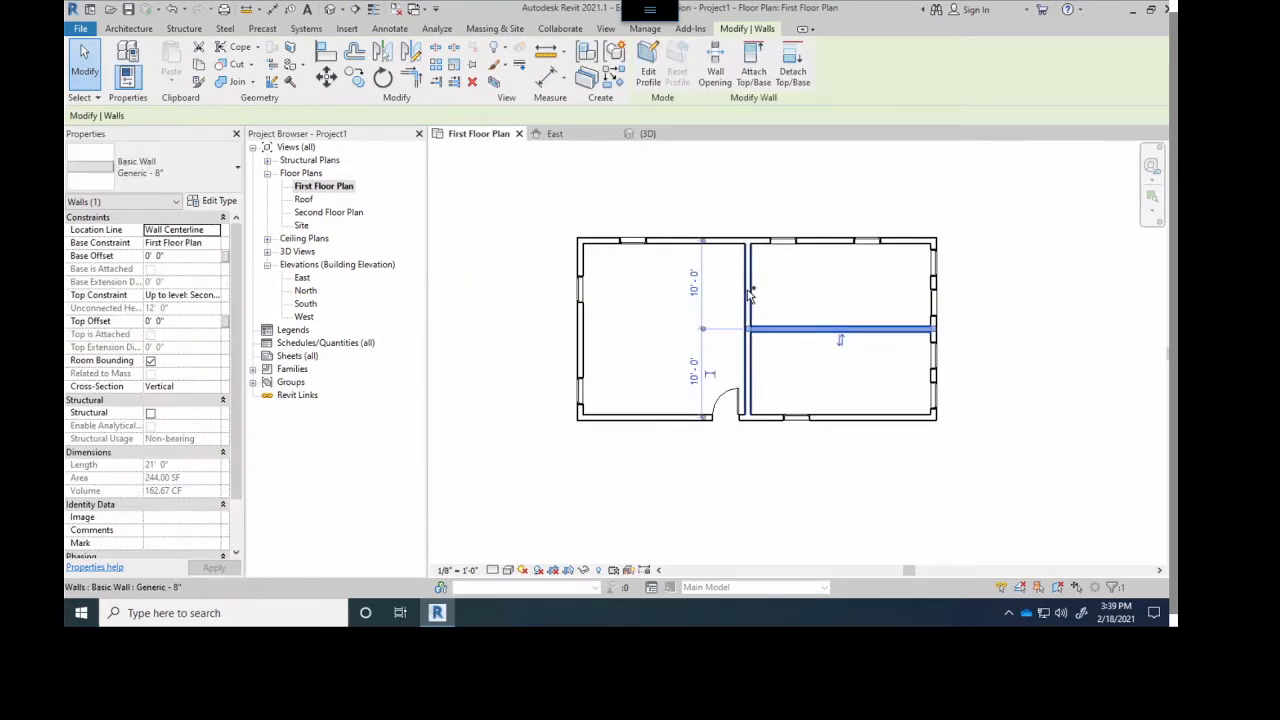
ctrl+click(747, 290)
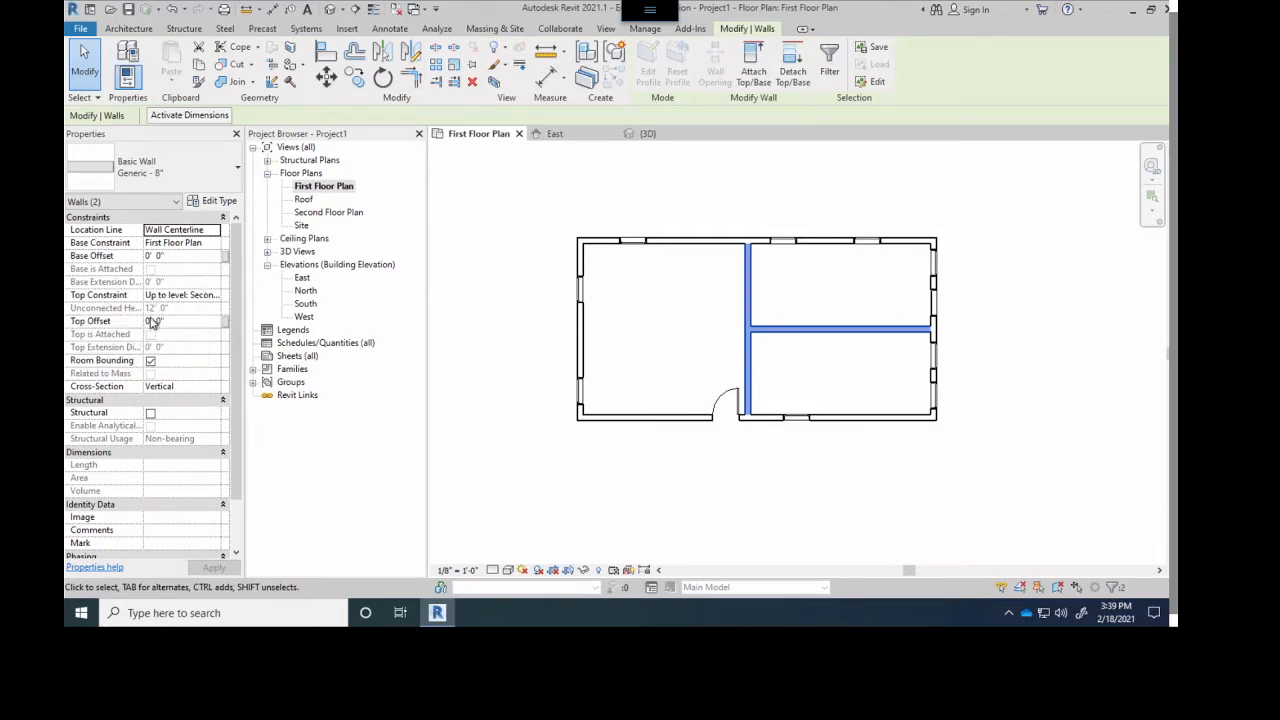
- Set the Second Floor Plan level's elevation back to 11'-0" in the East elevation
click(568, 138)
click(987, 306)
click(987, 304)
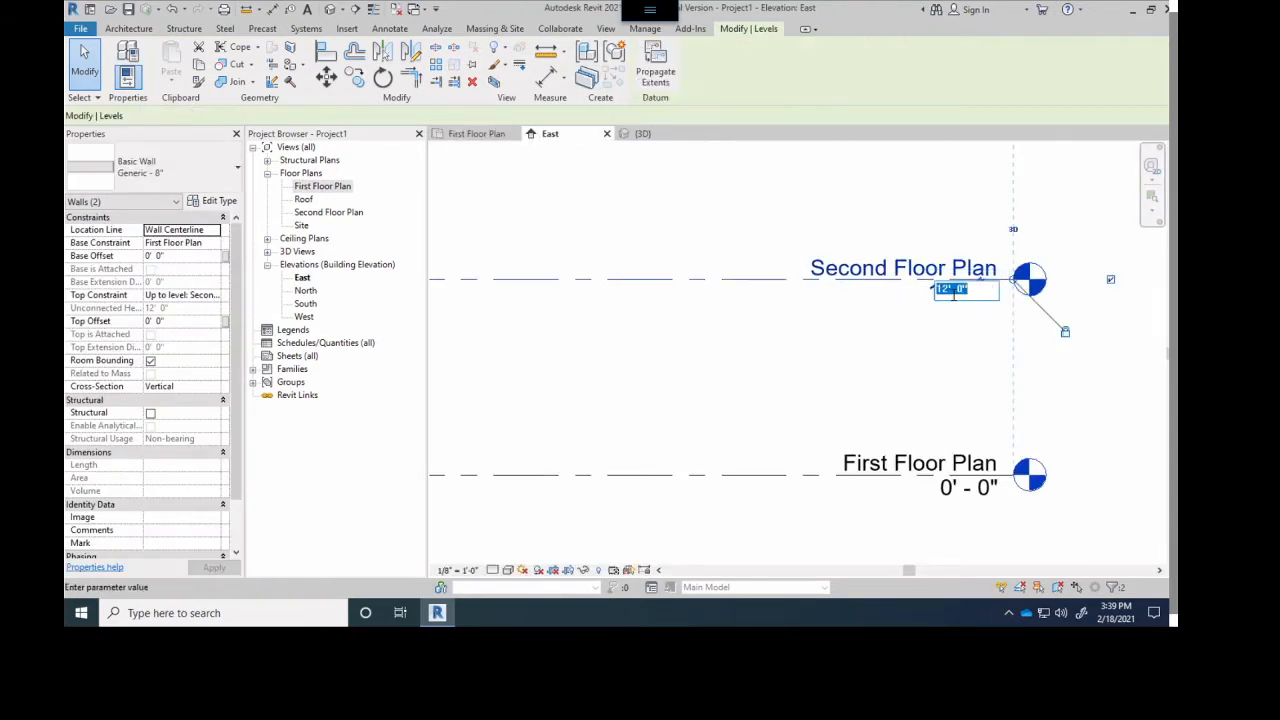
key(Return)
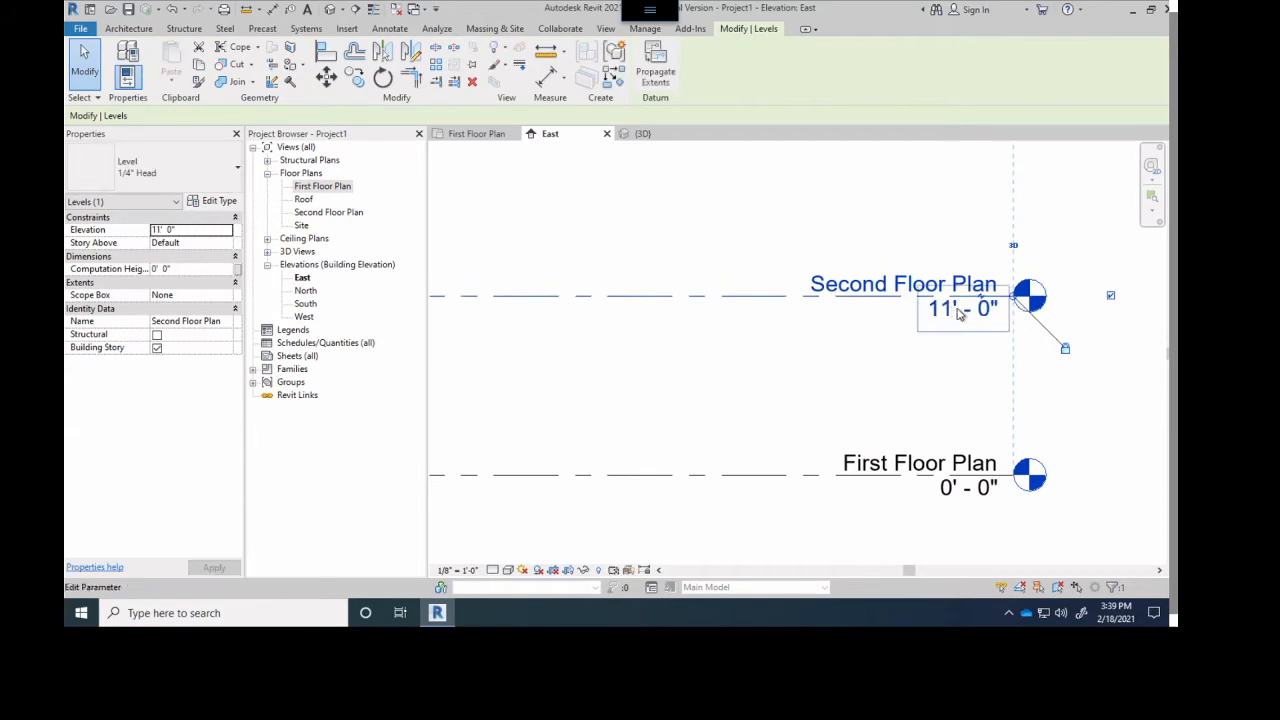
- Select the two interior walls in First Floor Plan and inspect their height inside the building in the 3D view
click(466, 135)
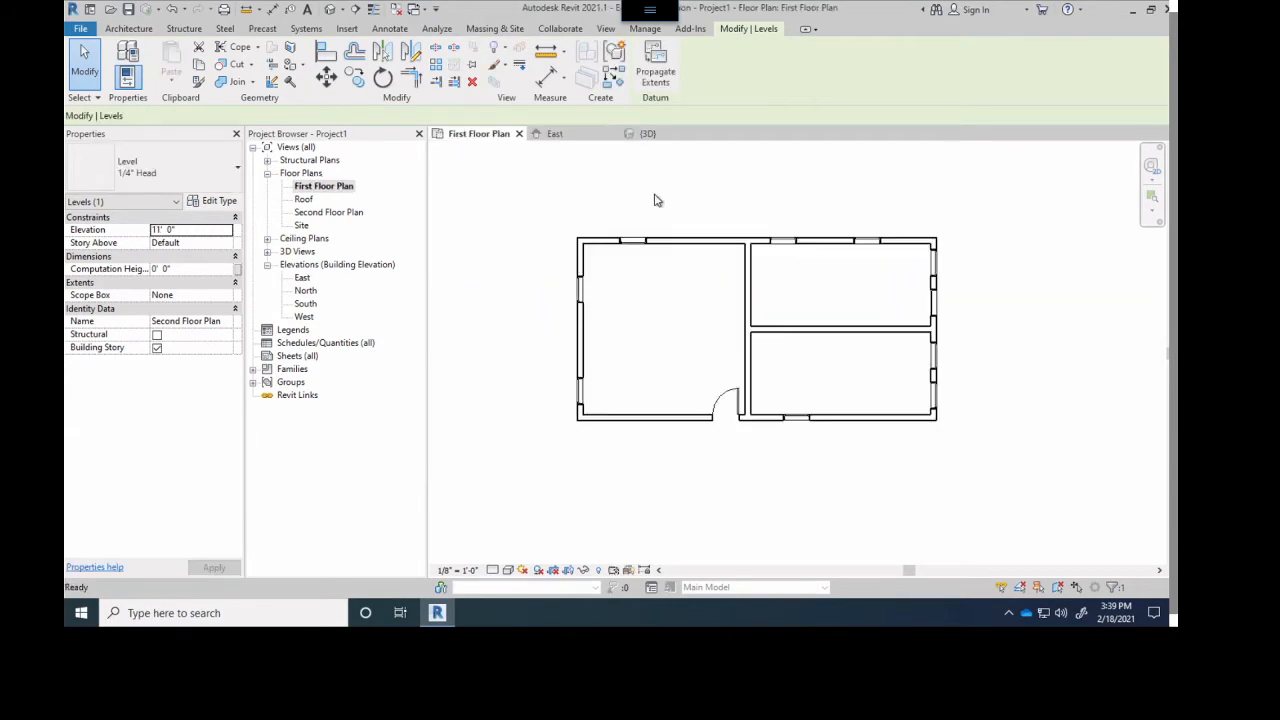
click(791, 330)
ctrl+click(750, 278)
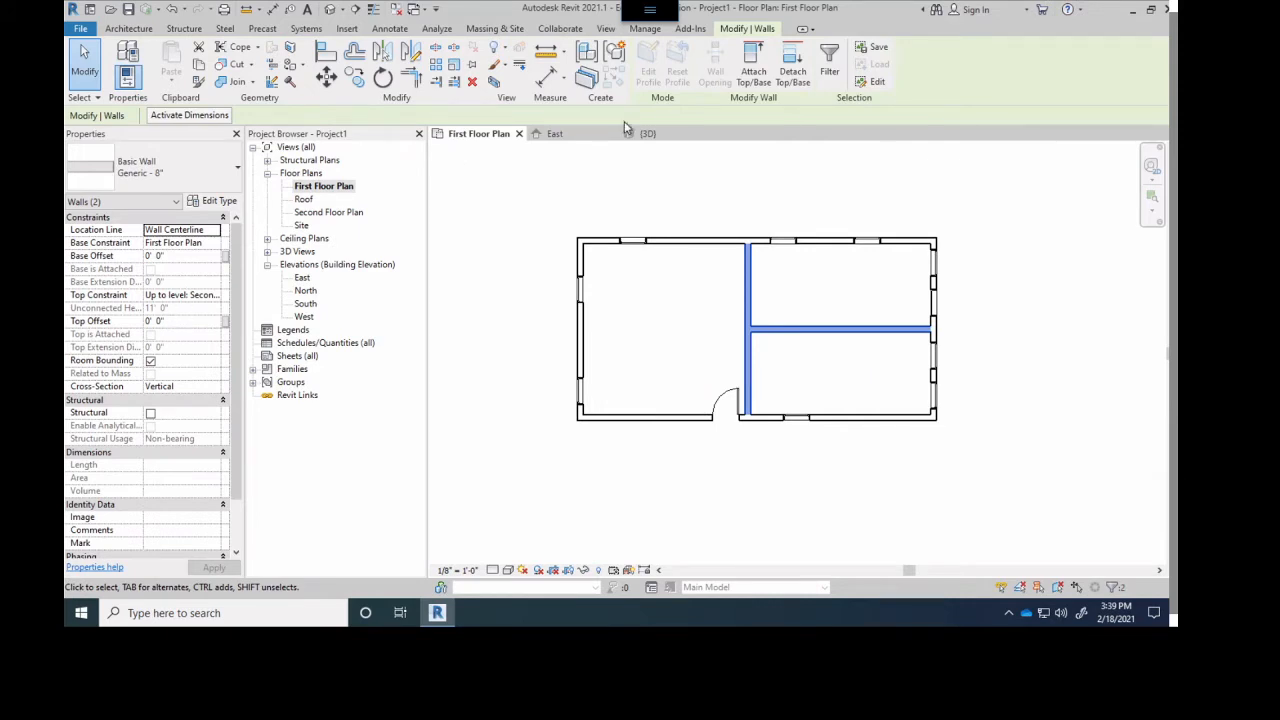
click(648, 133)
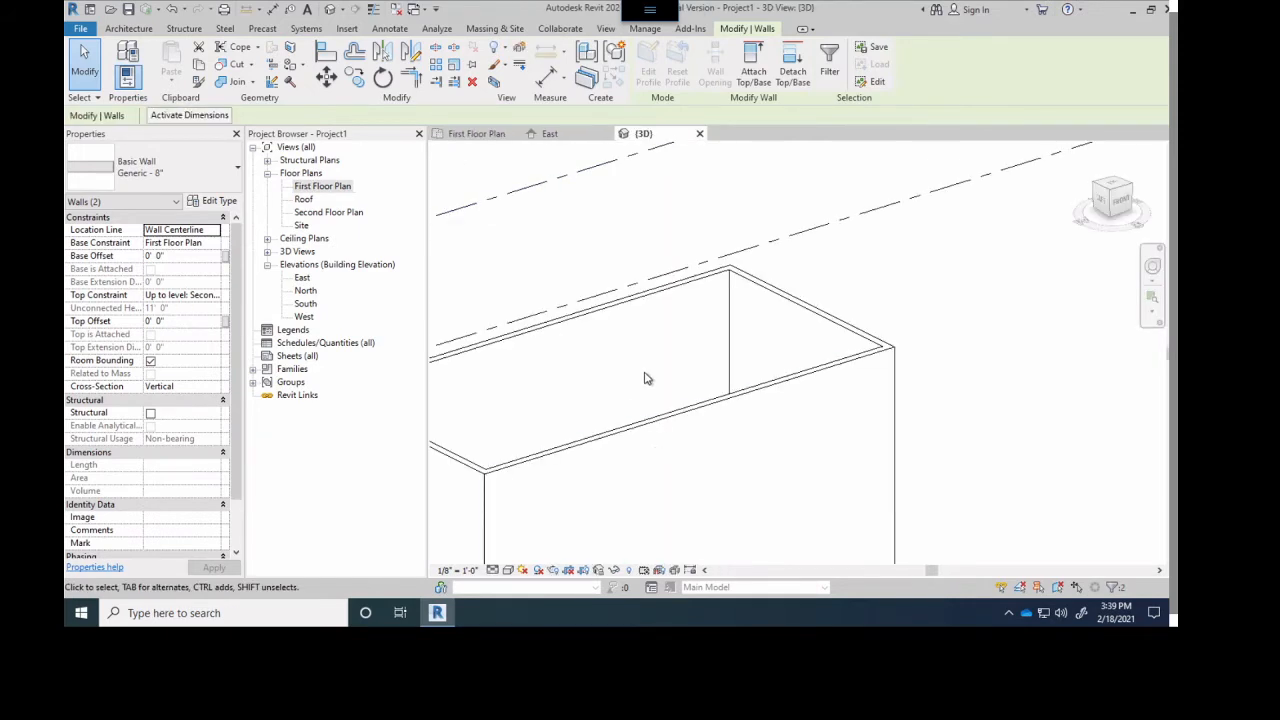
shift+middle_drag(645, 378, 820, 503)
scroll(803, 511, up, 3)
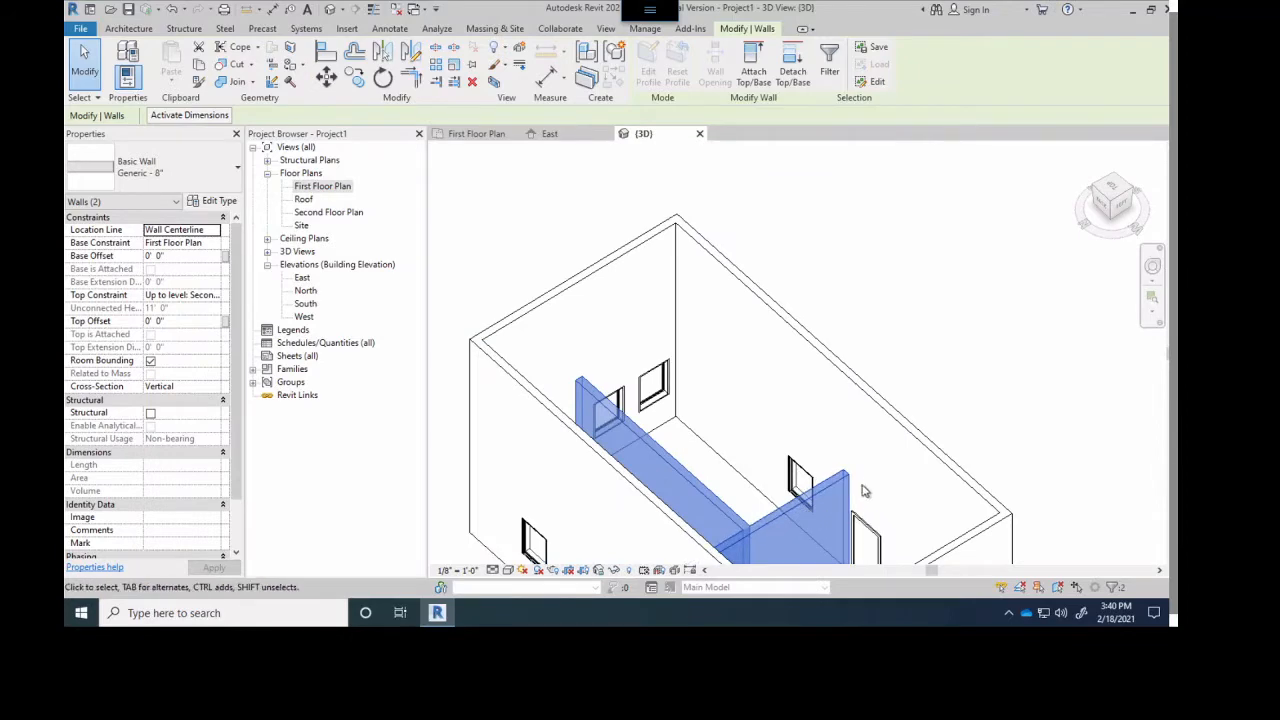
- Select the Second Floor Plan level in the 3D view and examine where its plane meets the interior walls
click(870, 295)
scroll(783, 234, down, 5)
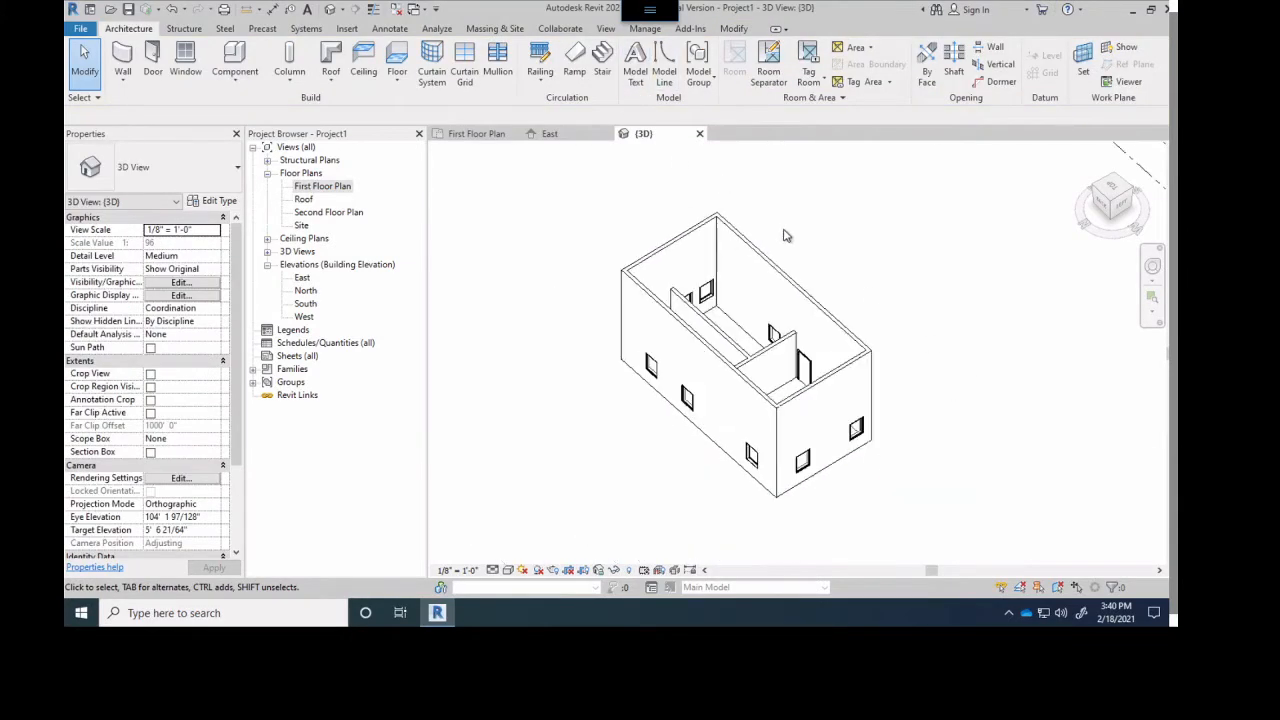
click(910, 208)
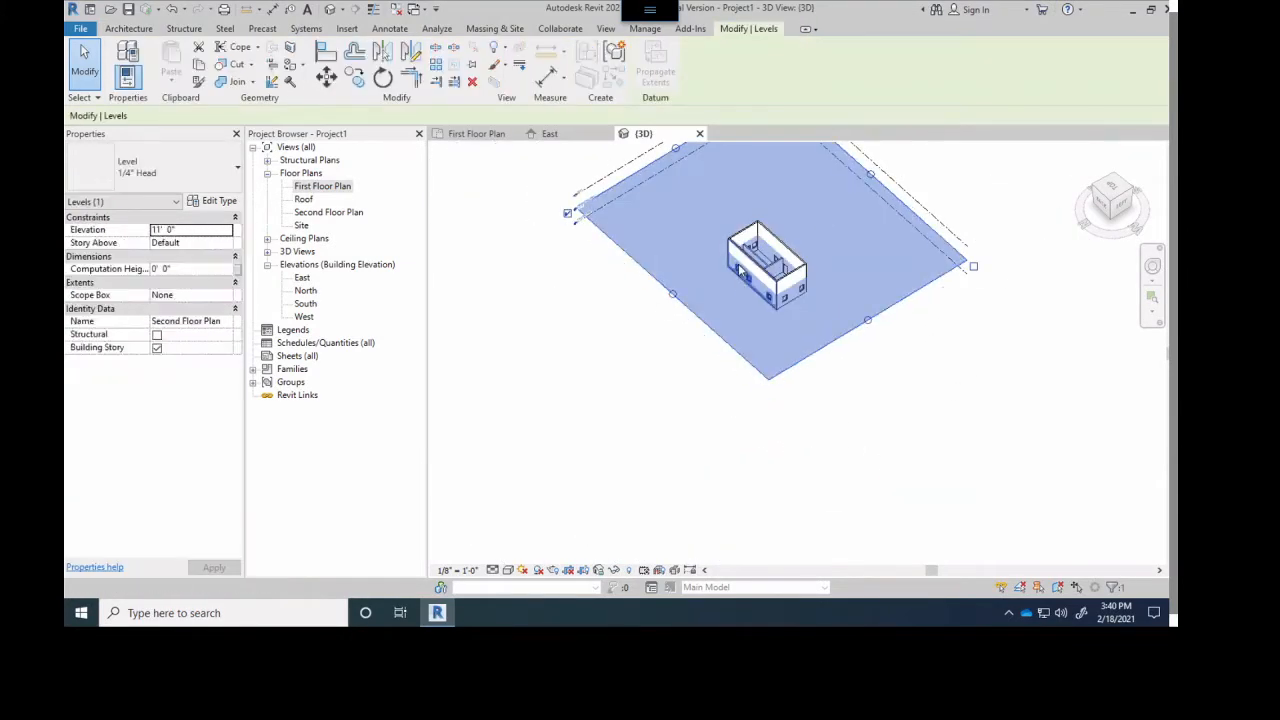
scroll(834, 284, up, 5)
scroll(834, 284, up, 3)
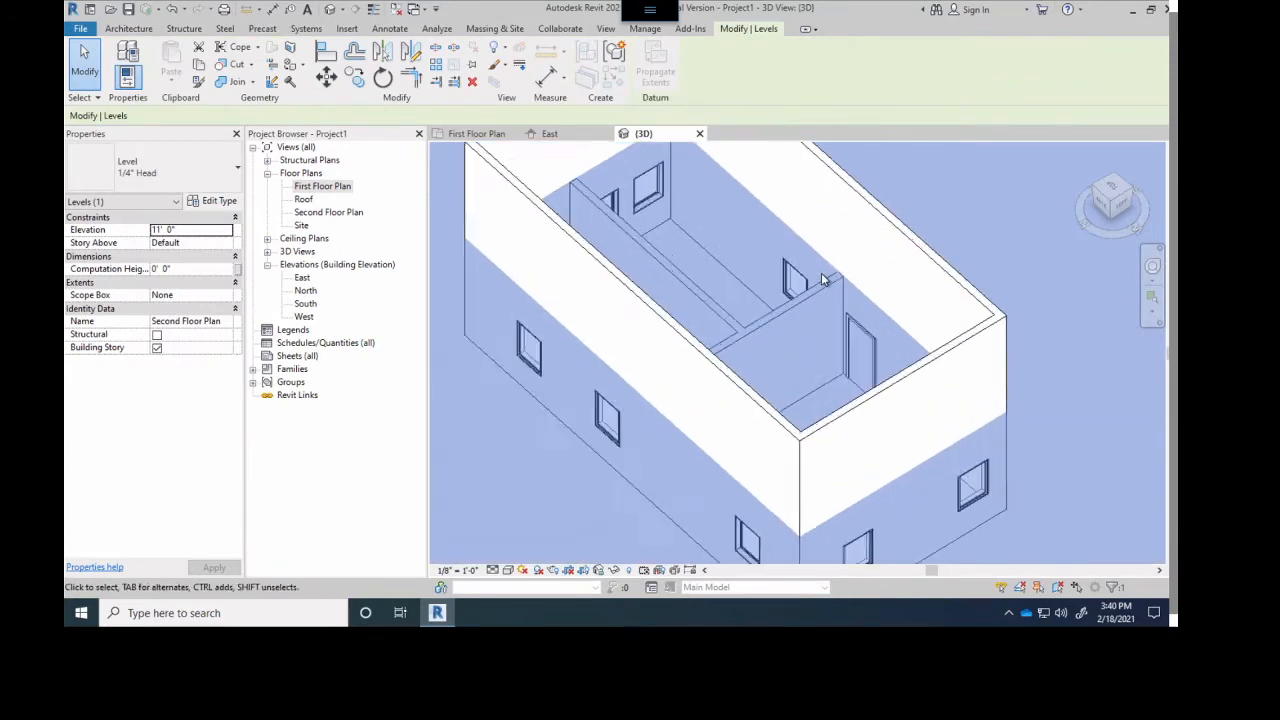
scroll(791, 226, down, 8)
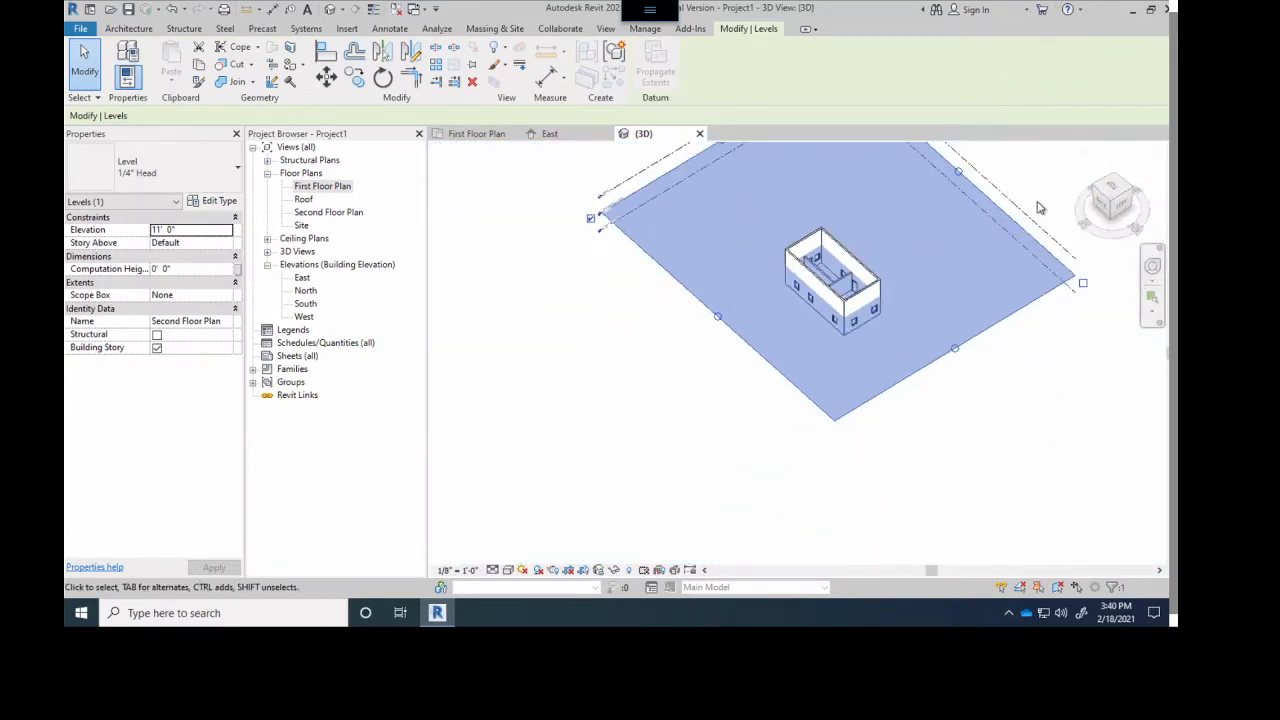
- Select the Roof level and the First Floor Plan level in turn in the 3D view and compare their planes with the walls
click(1014, 205)
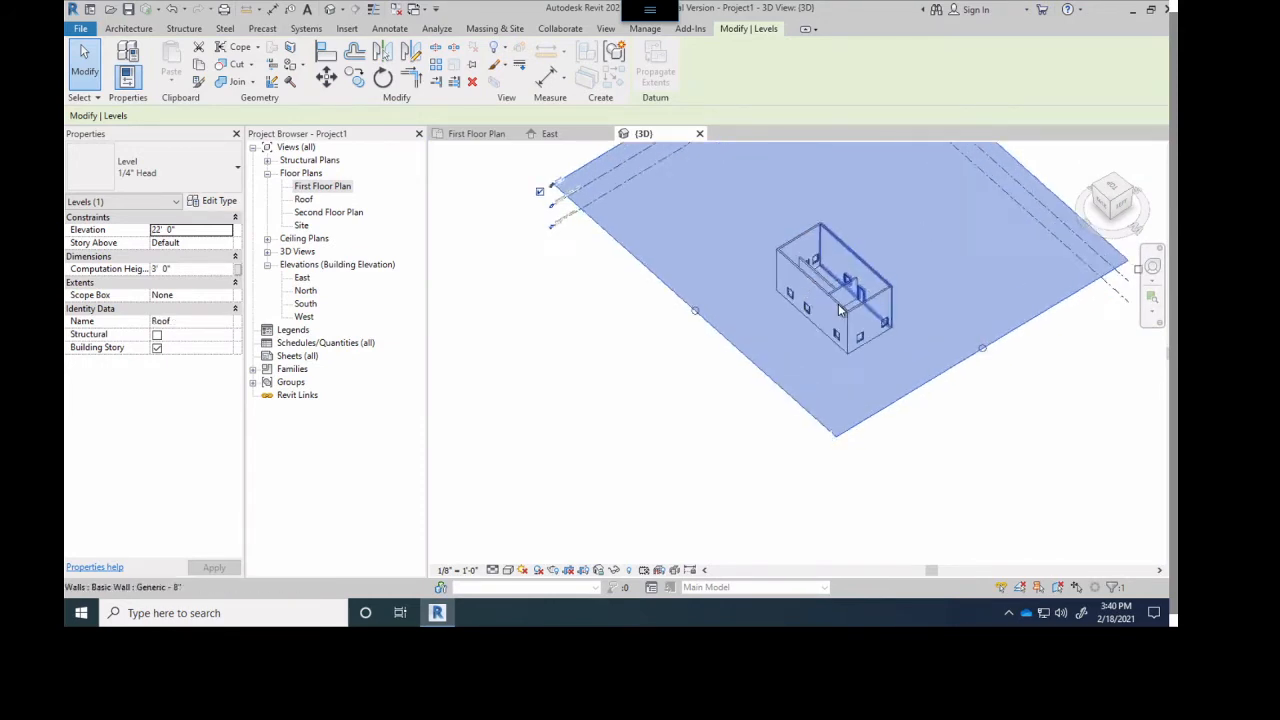
scroll(852, 279, up, 3)
scroll(852, 279, down, 2)
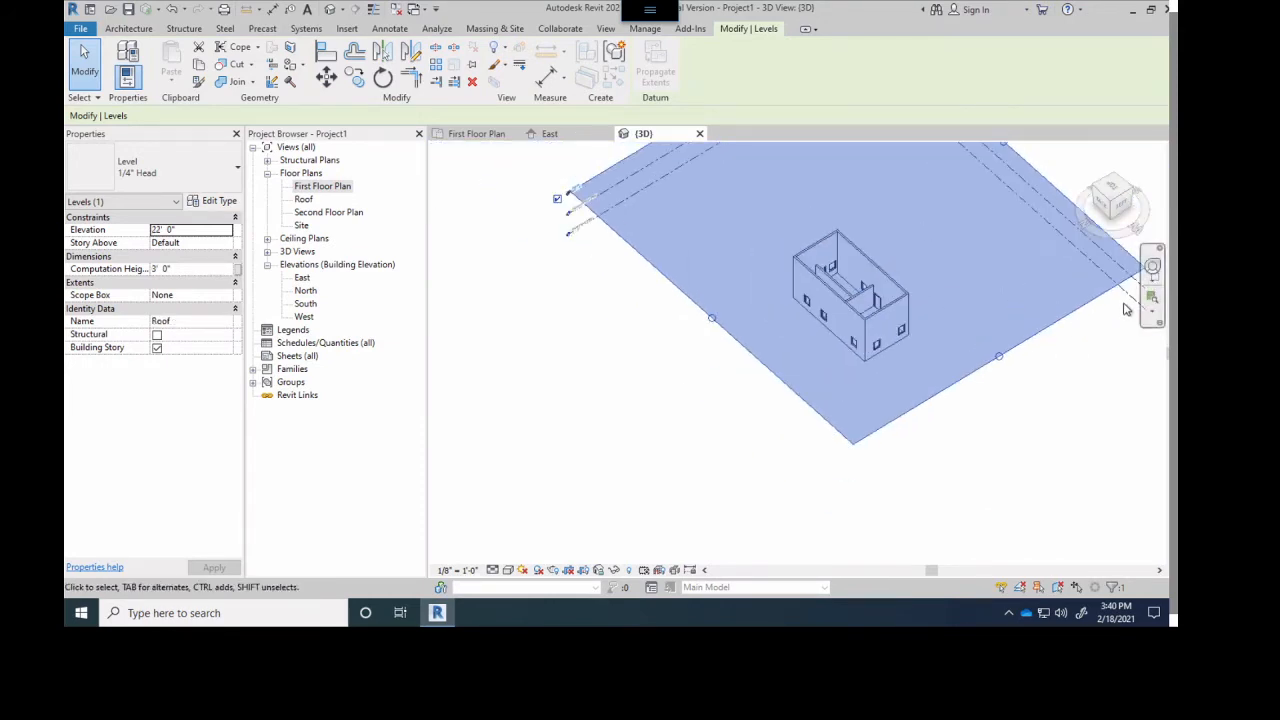
click(582, 232)
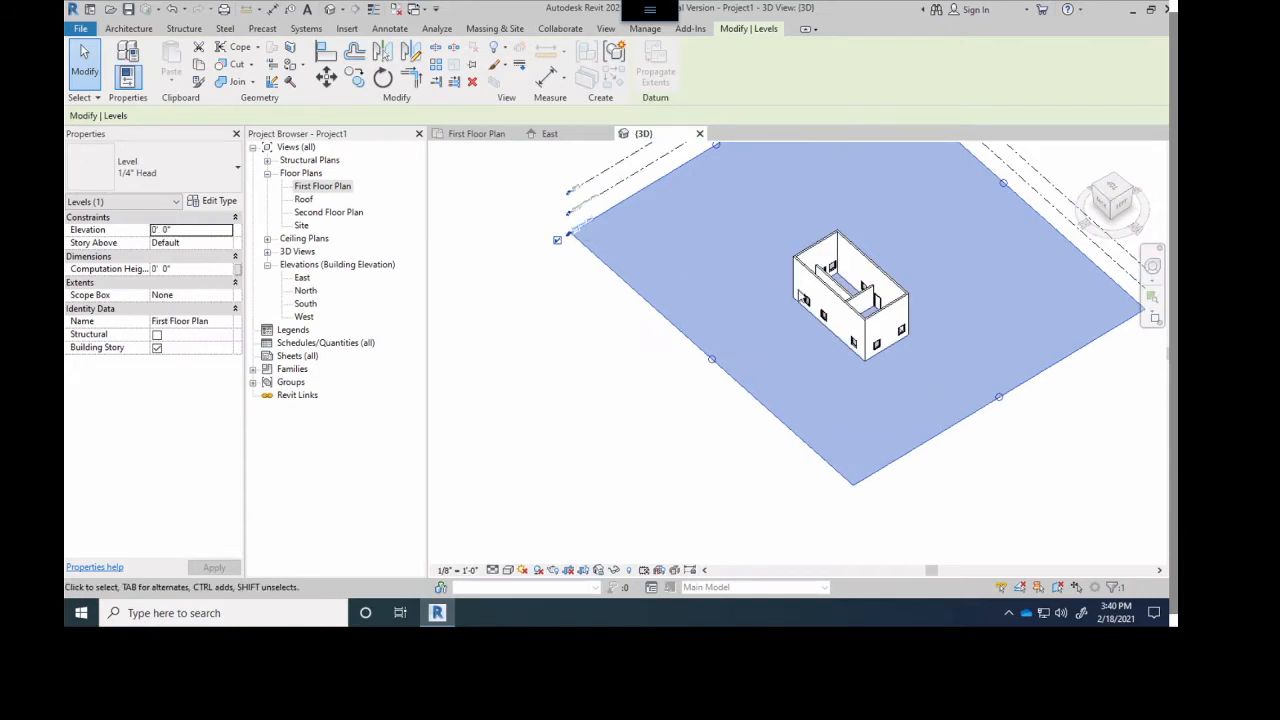
scroll(855, 250, up, 5)
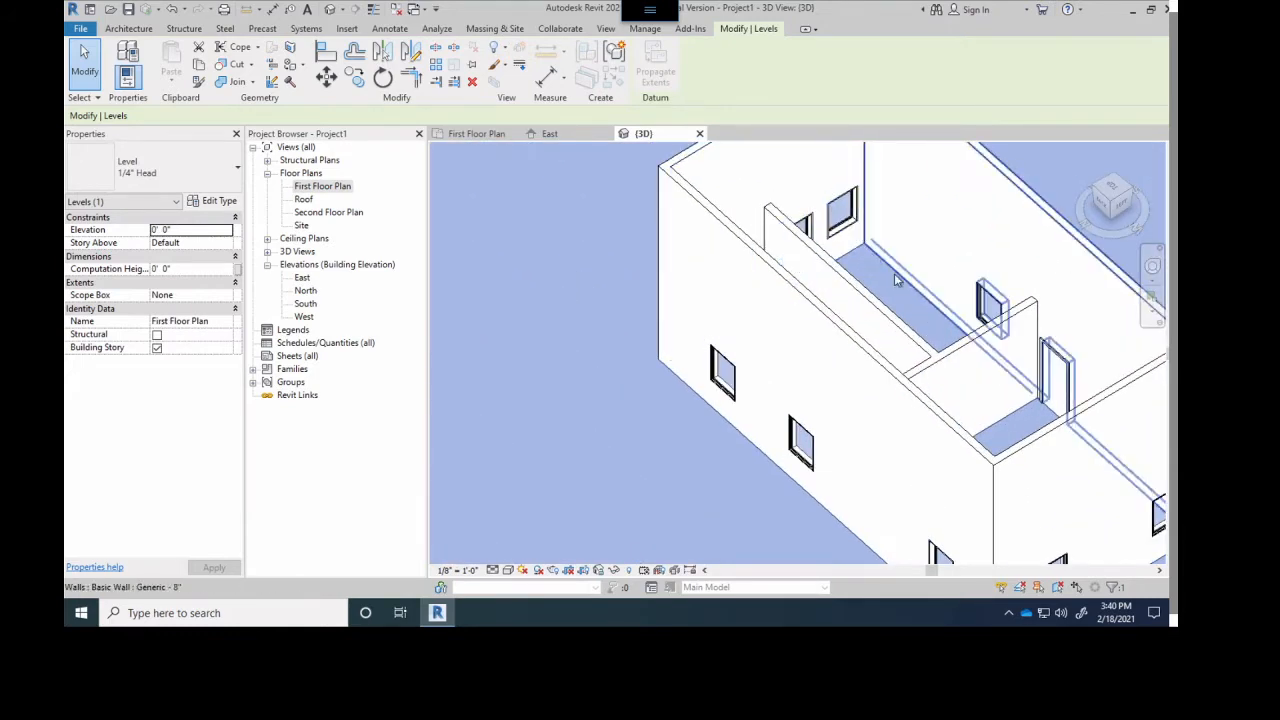
scroll(860, 335, down, 4)
scroll(612, 336, down, 3)
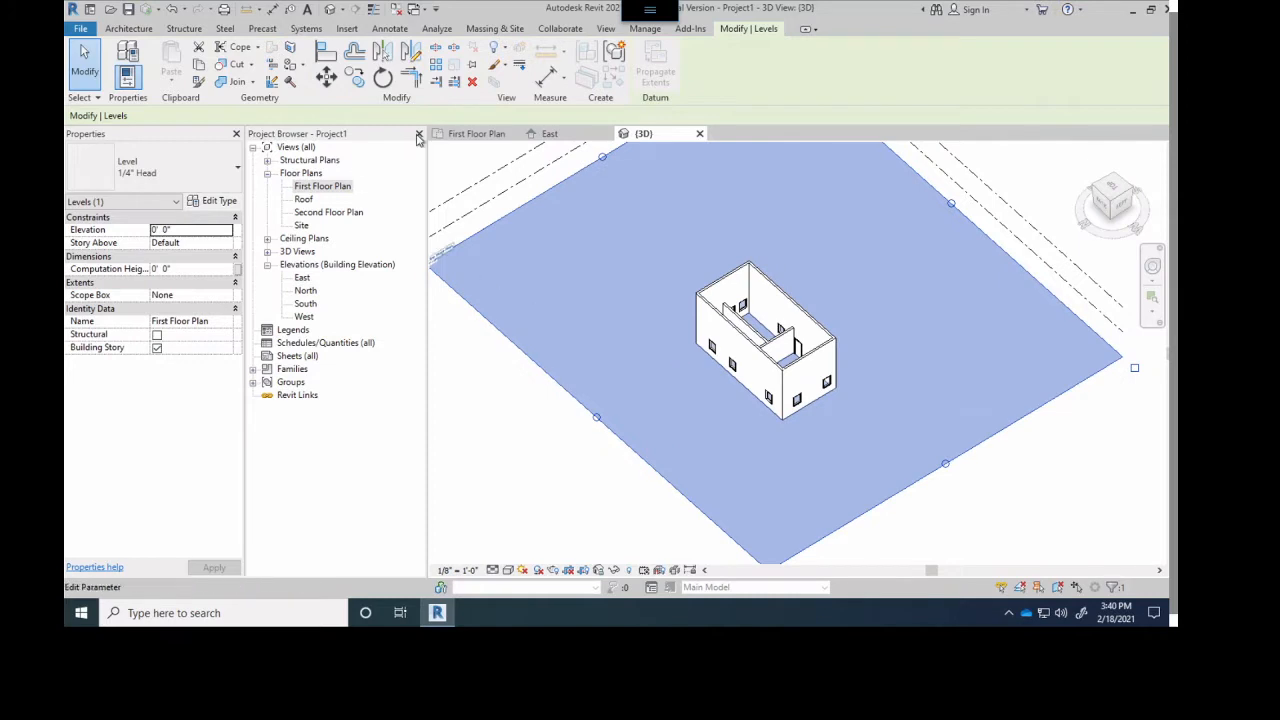
- Place a Single-Flush 36" x 84" door in First Floor Plan on the vertical interior wall, opening into the upper room 2'-6" from the dividing wall
click(458, 134)
middle_drag(720, 318, 666, 306)
scroll(606, 326, up, 1)
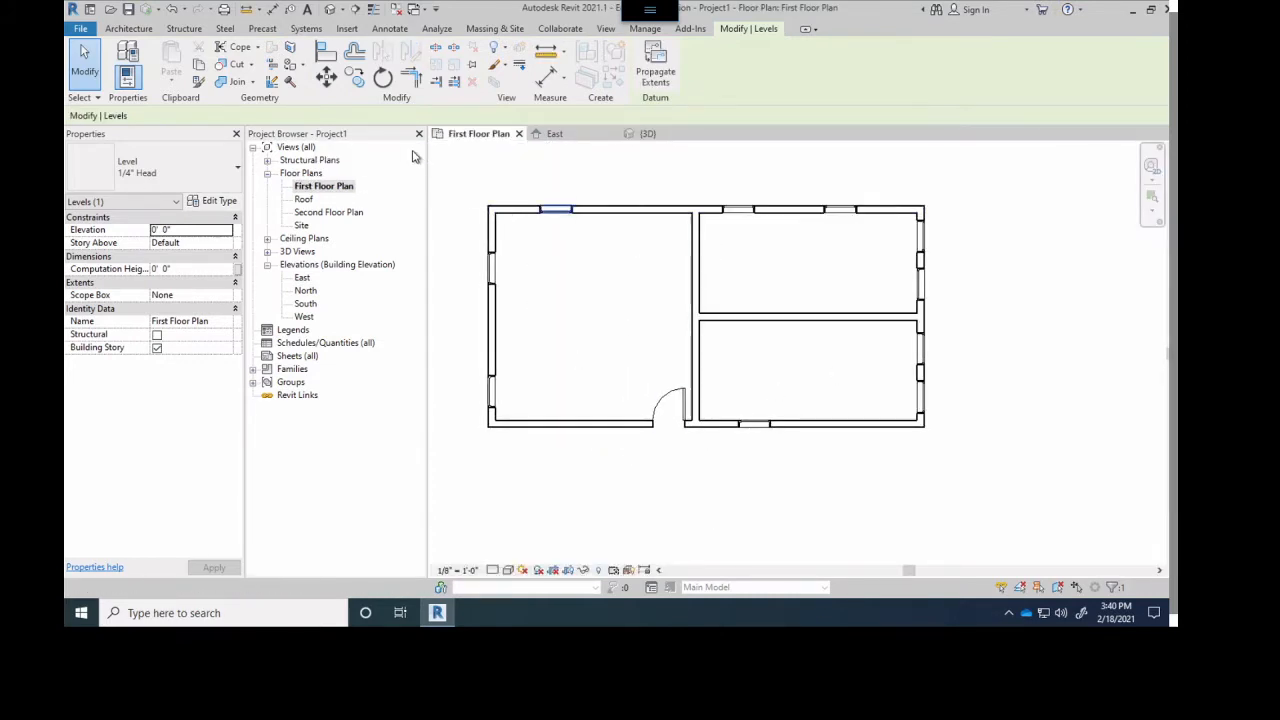
click(124, 29)
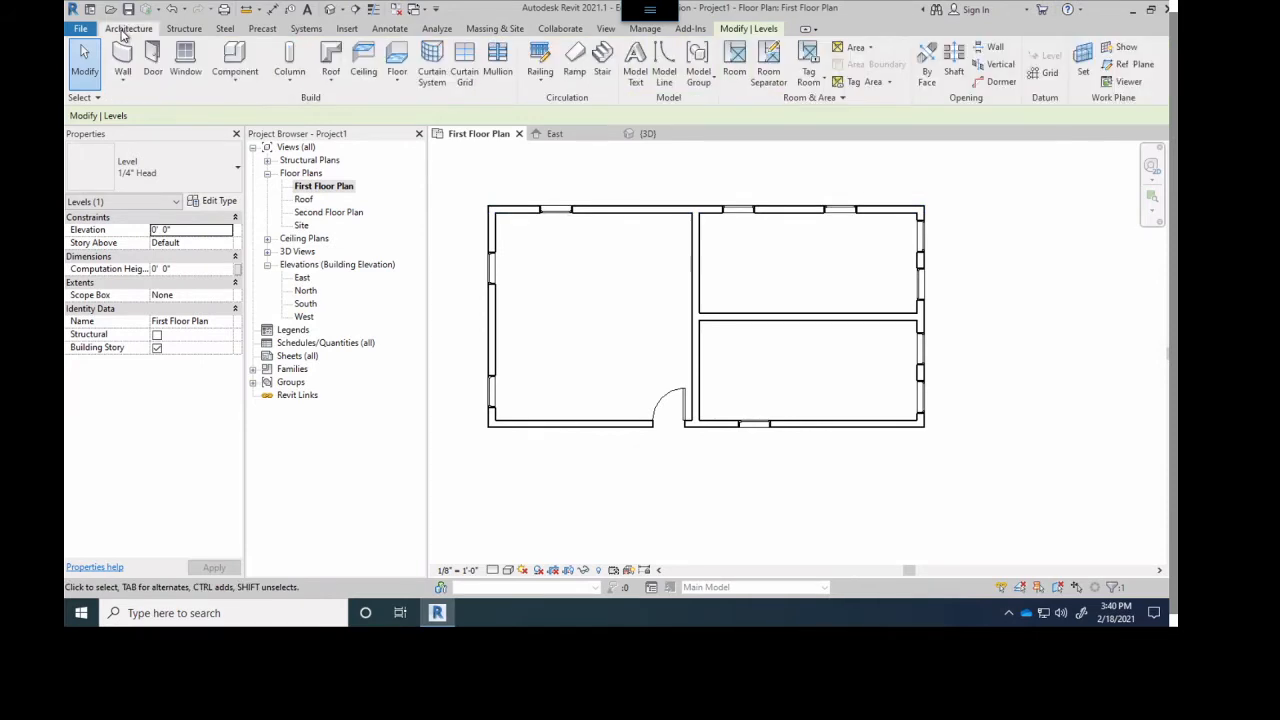
click(152, 56)
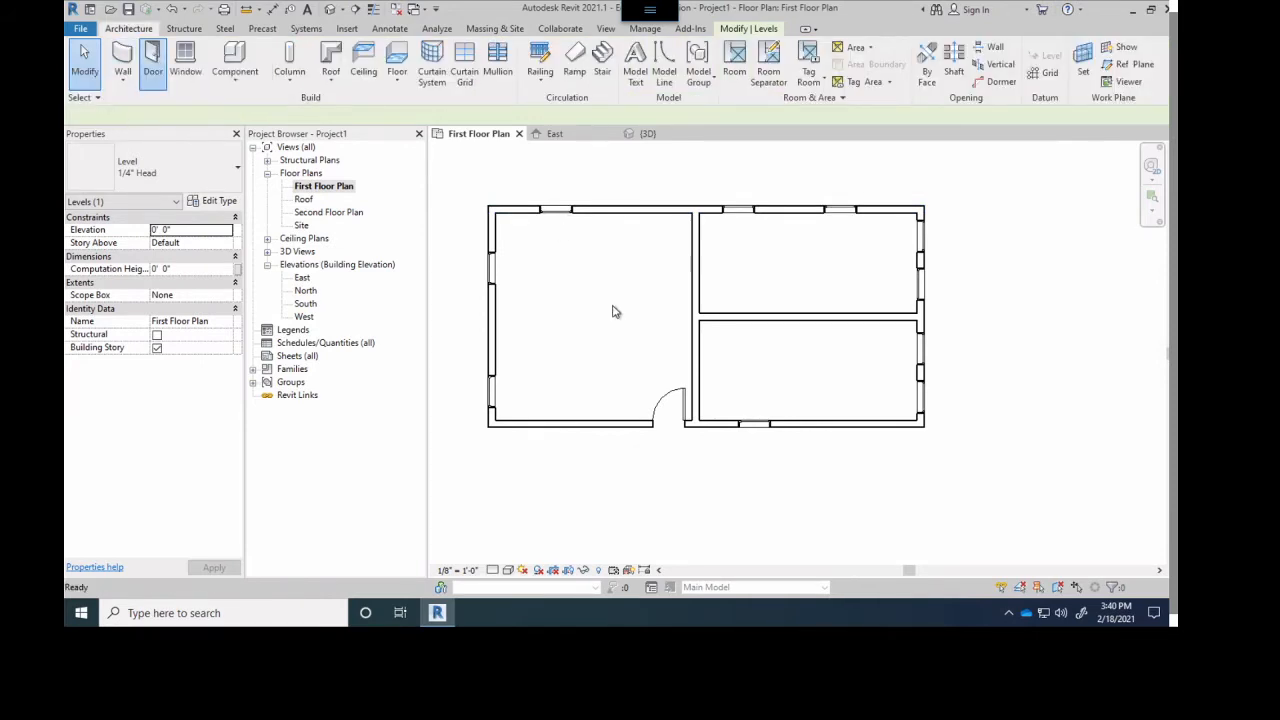
scroll(615, 315, up, 2)
scroll(695, 300, up, 1)
click(748, 268)
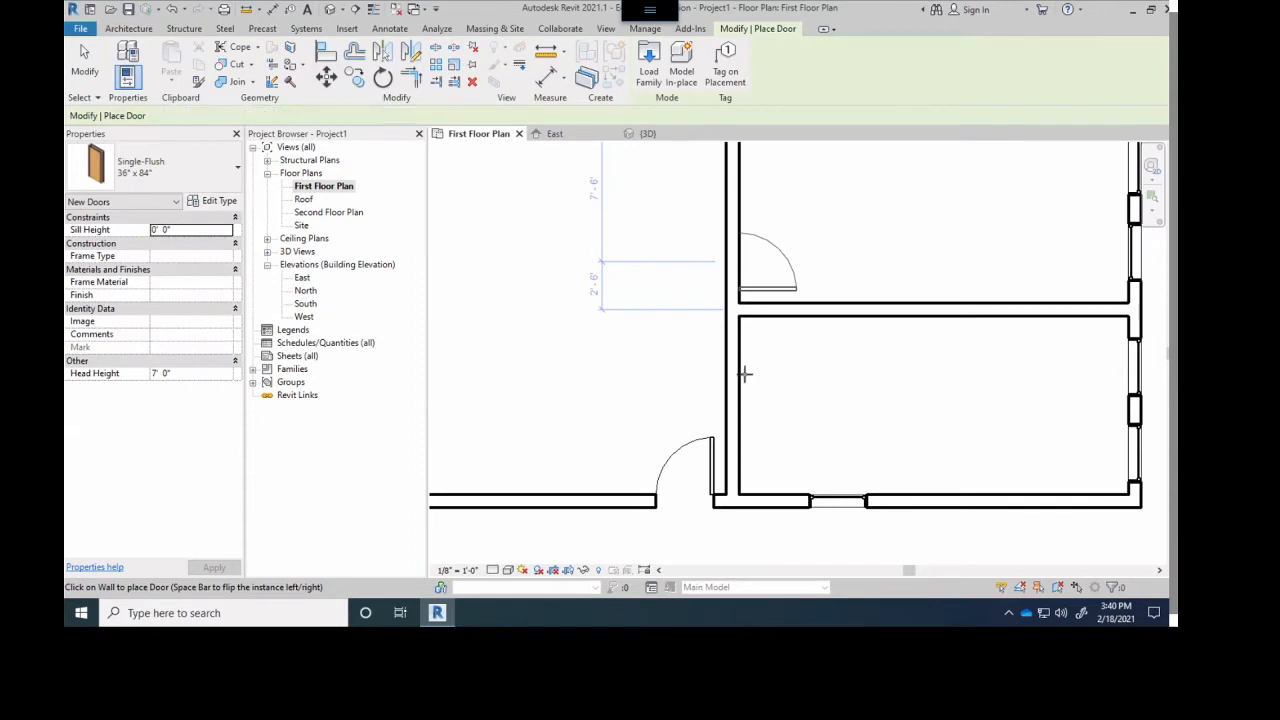
- Place a second door into the lower room 2'-6" from the dividing wall, flipped to swing into the room with its hinge beside that wall
click(767, 364)
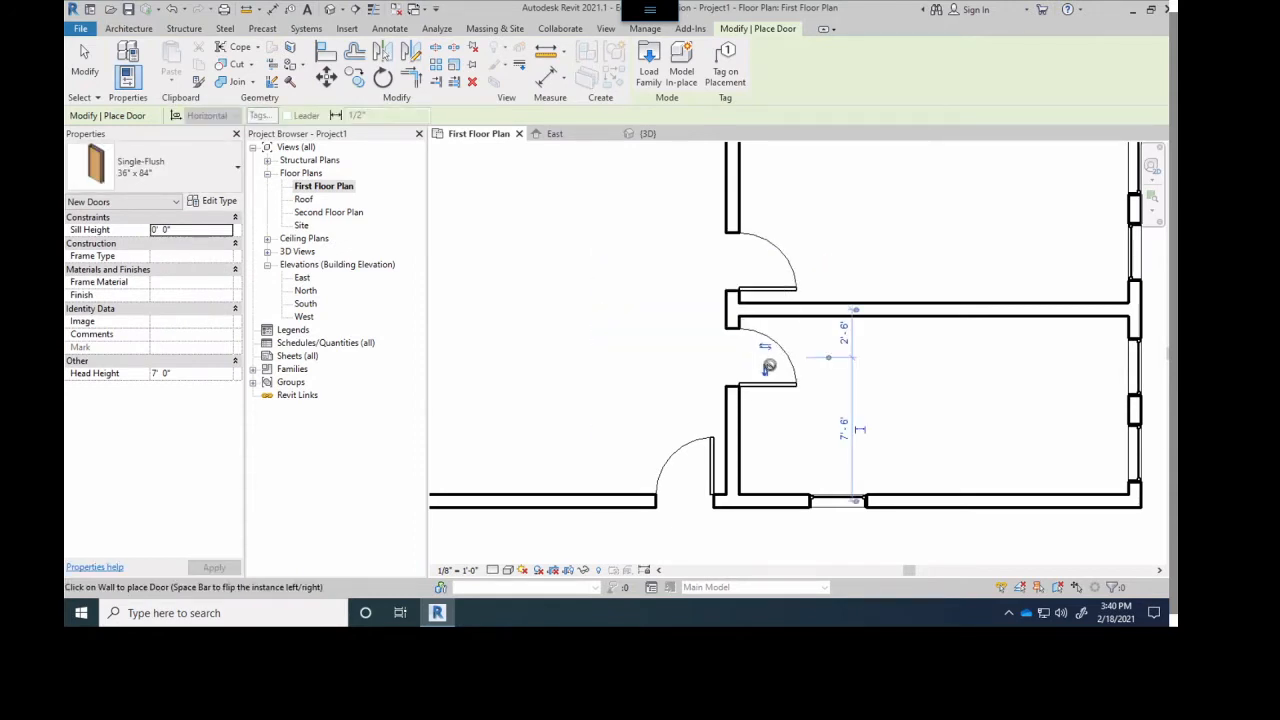
click(765, 370)
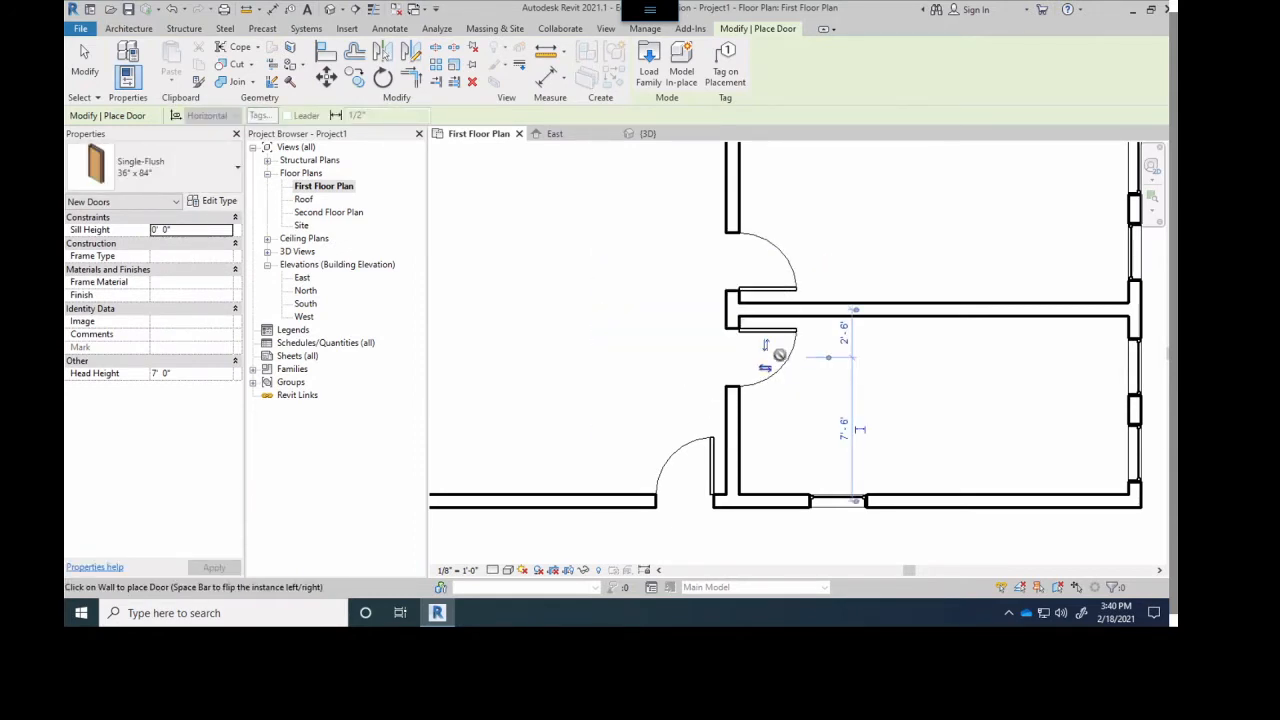
click(766, 347)
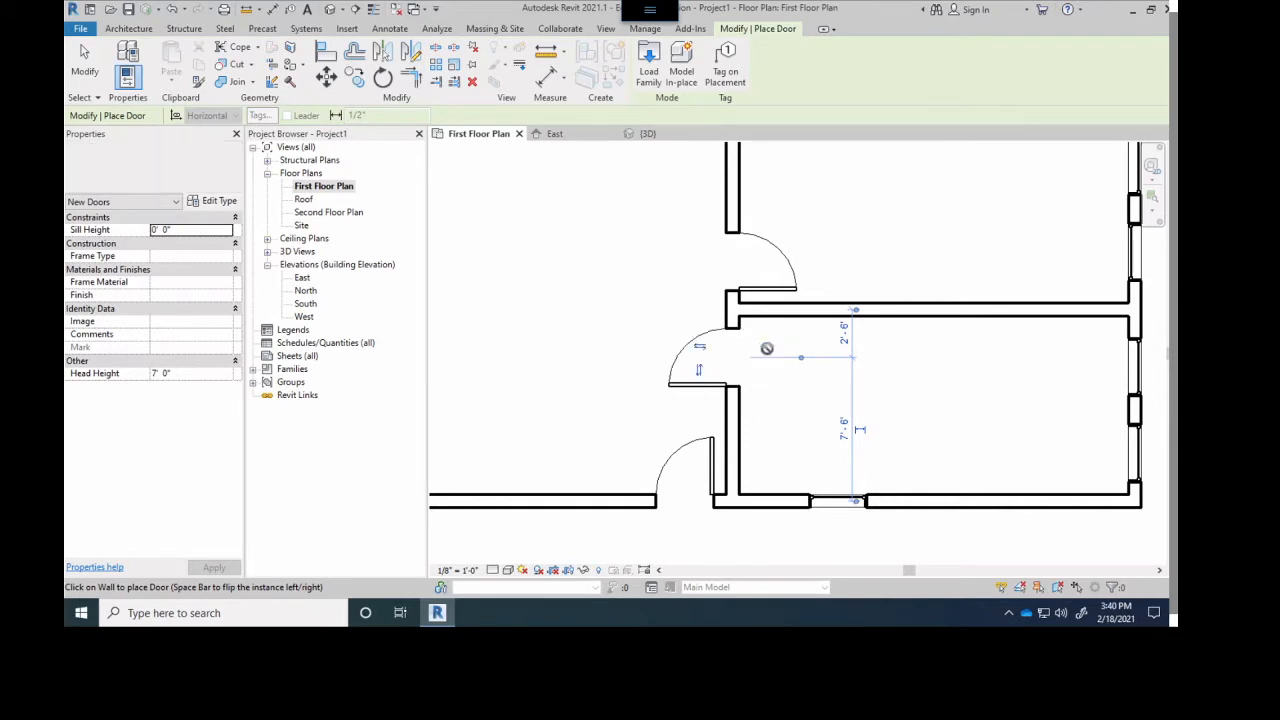
click(699, 349)
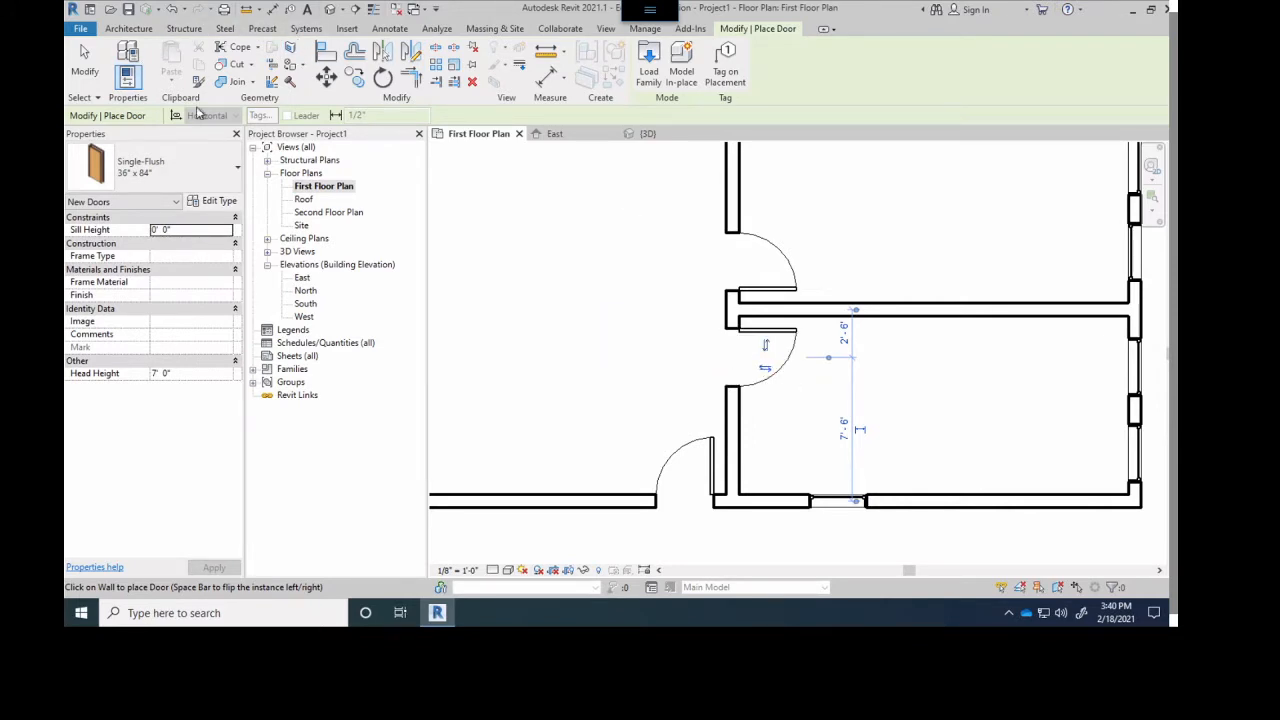
- Check the new interior doors in the floor plan and inspect the building from several sides in the 3D view
scroll(689, 318, down, 3)
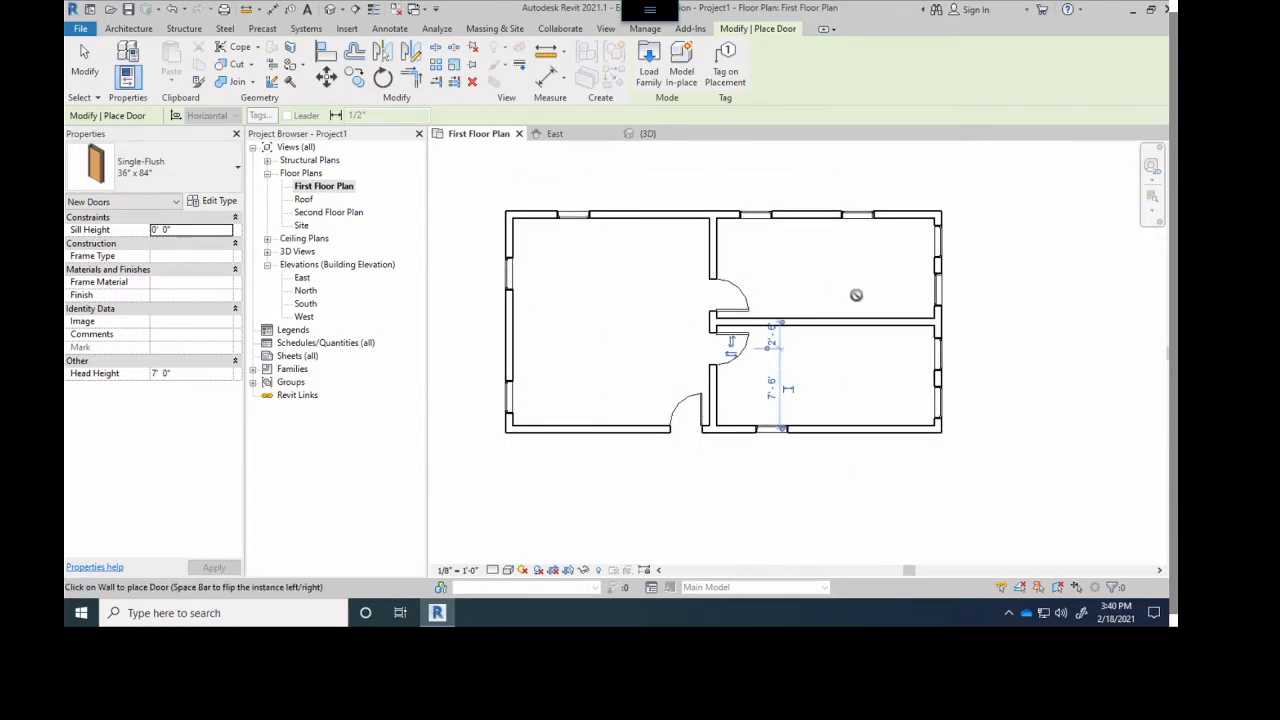
scroll(824, 369, down, 2)
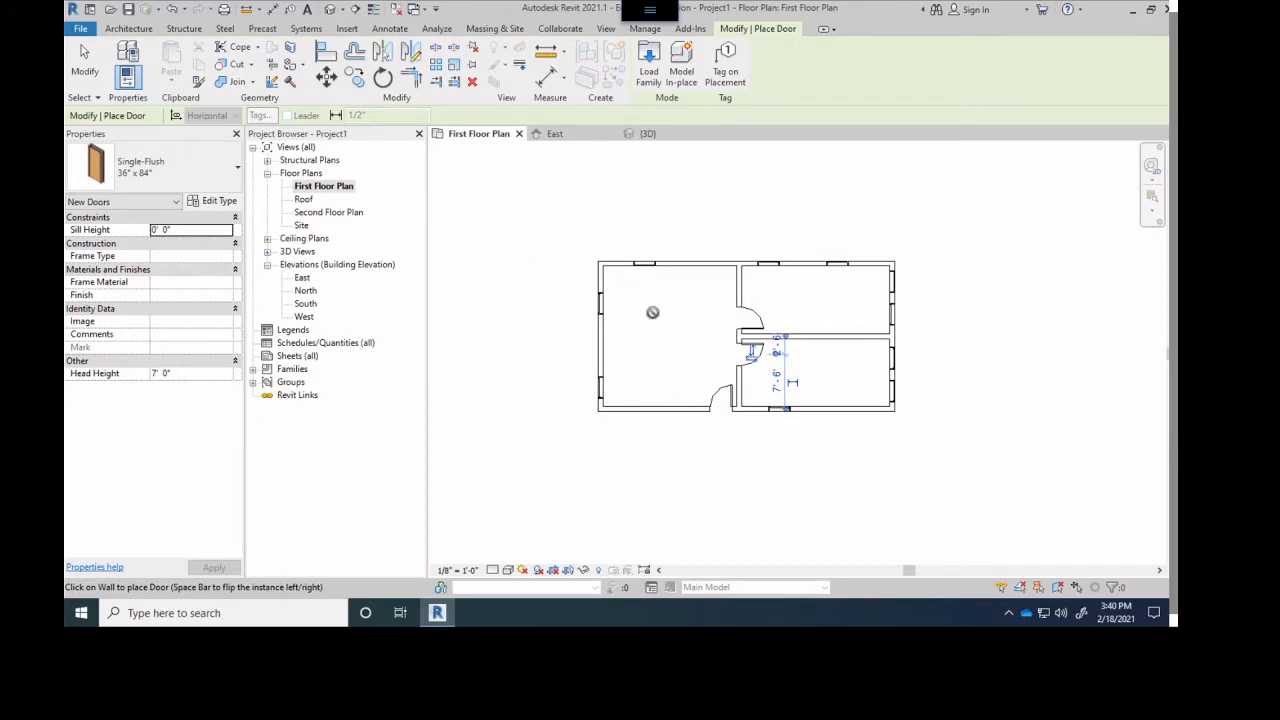
click(645, 133)
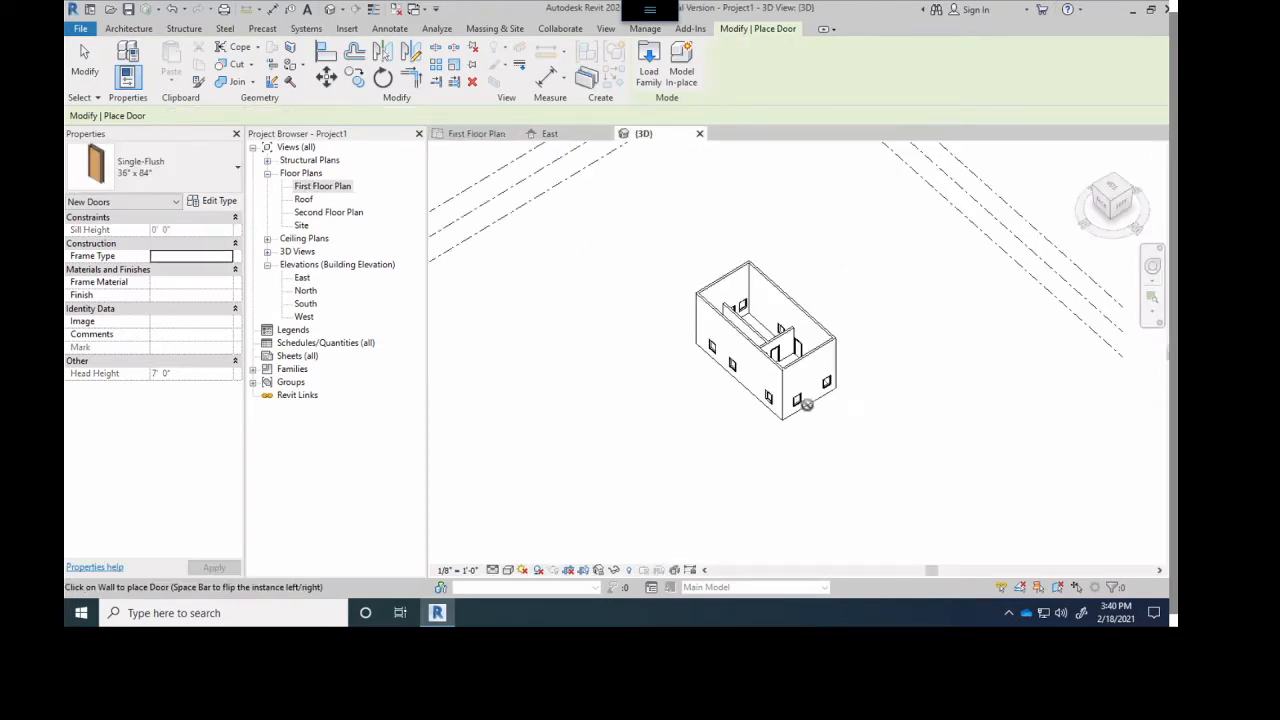
scroll(762, 338, up, 2)
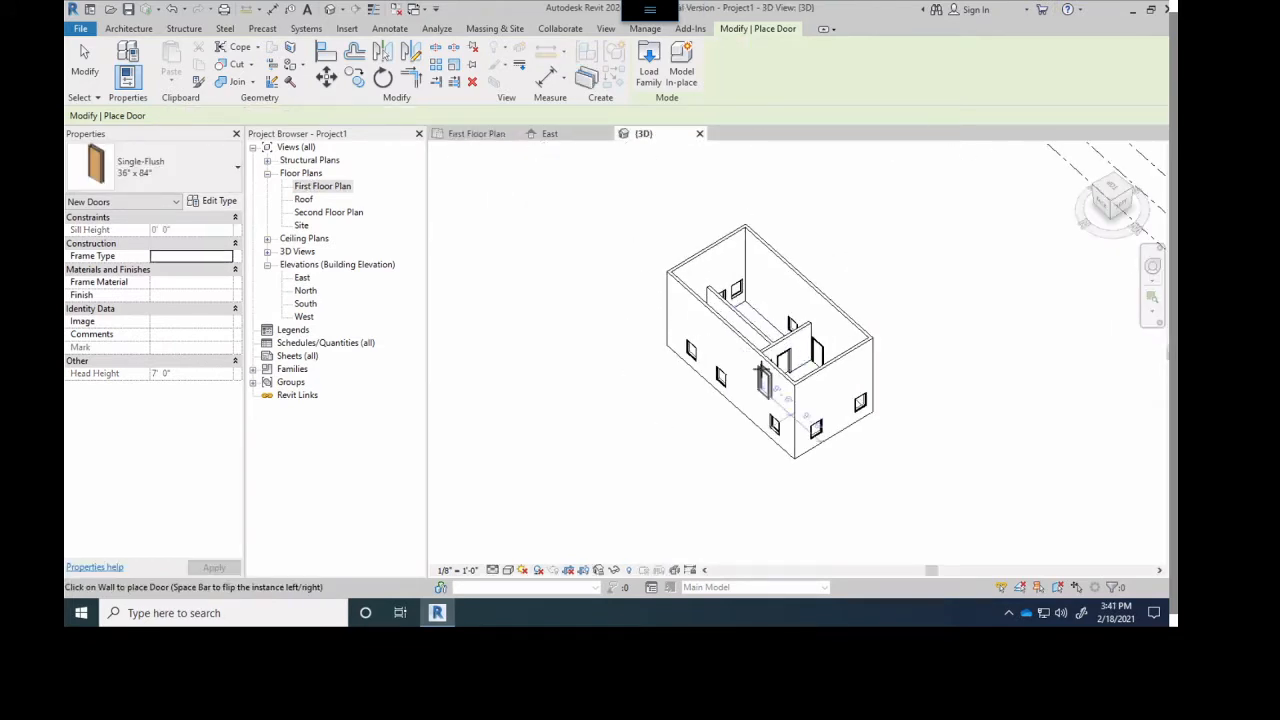
shift+middle_drag(783, 344, 646, 211)
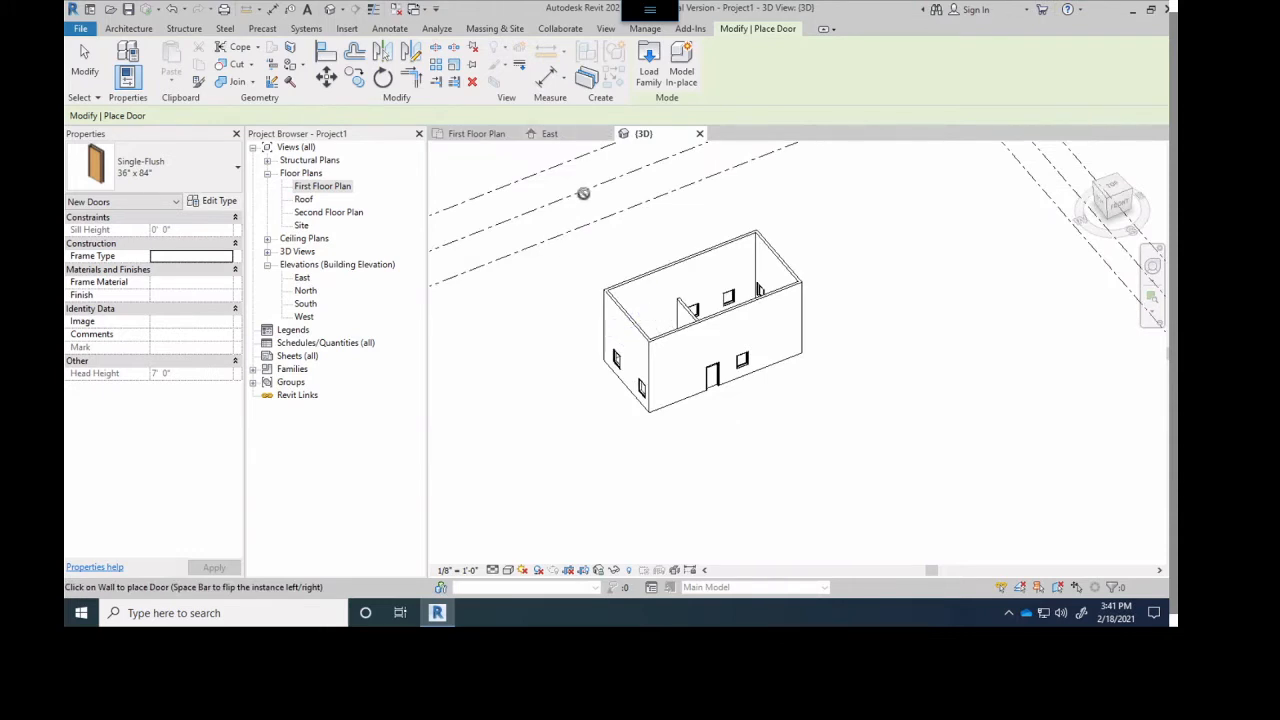
scroll(641, 308, down, 2)
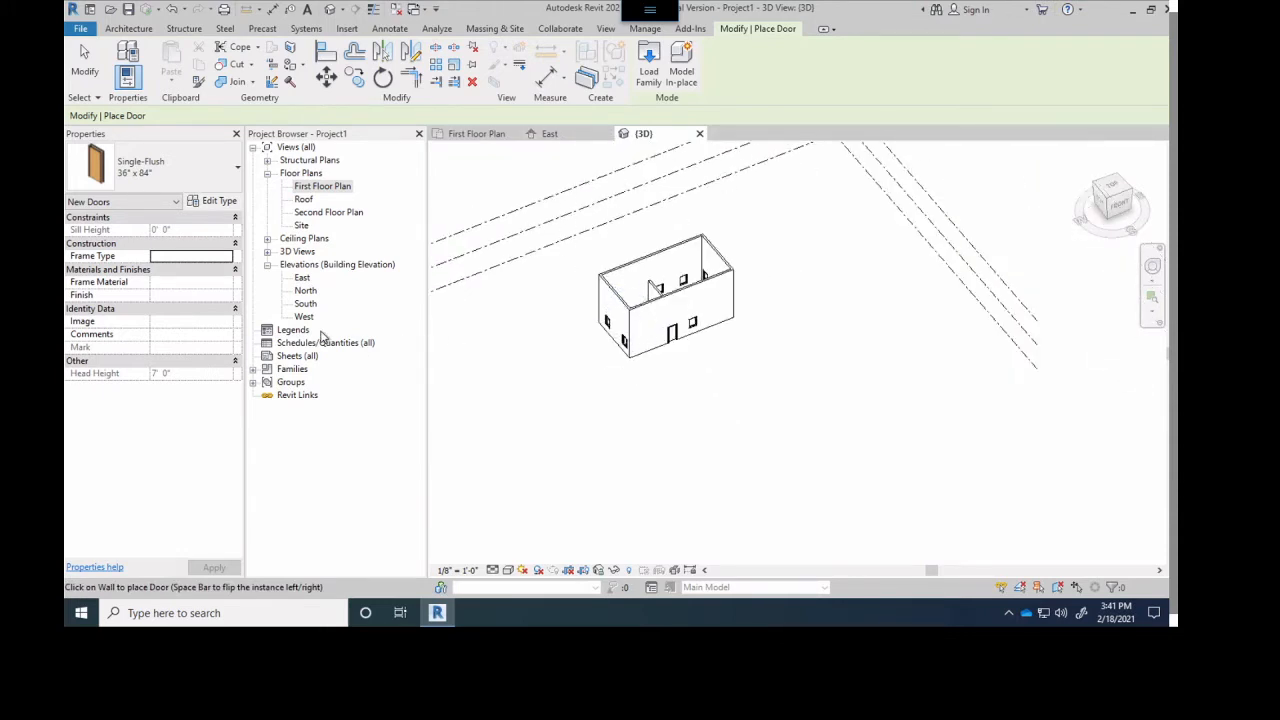
shift+middle_drag(640, 345, 657, 318)
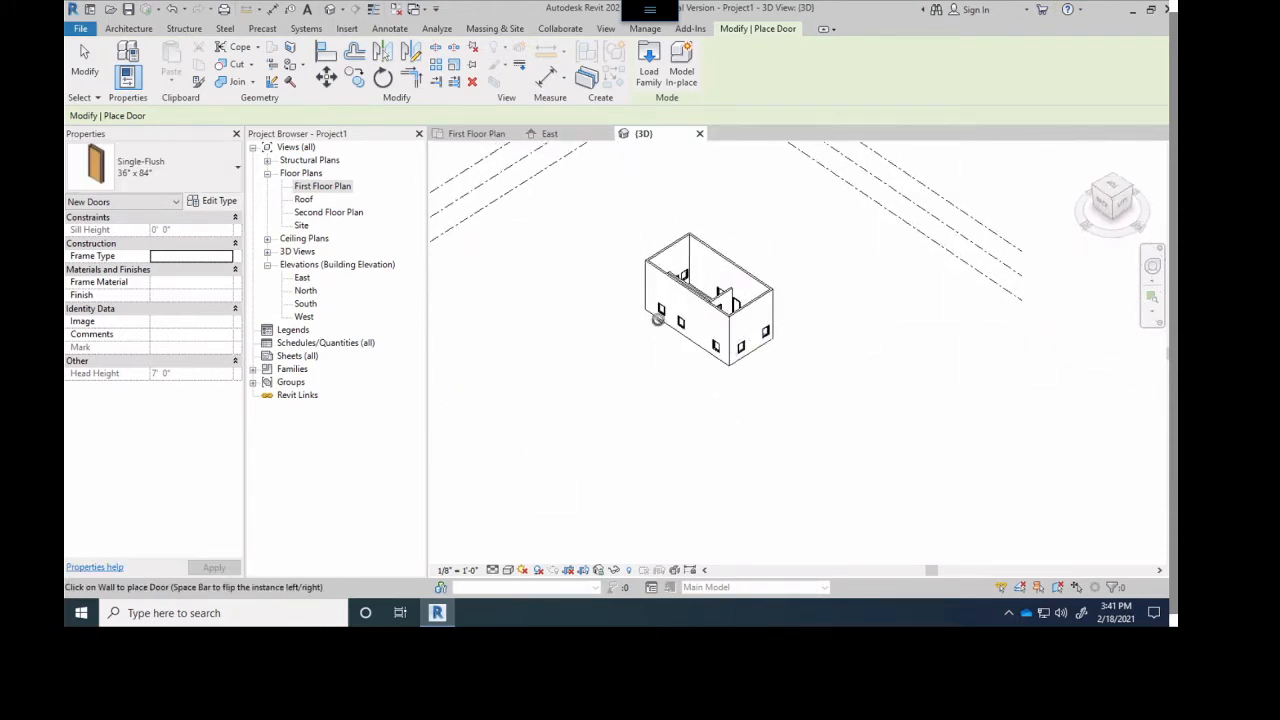
- Return to First Floor Plan, end door placement and select the upper horizontal exterior wall
click(476, 135)
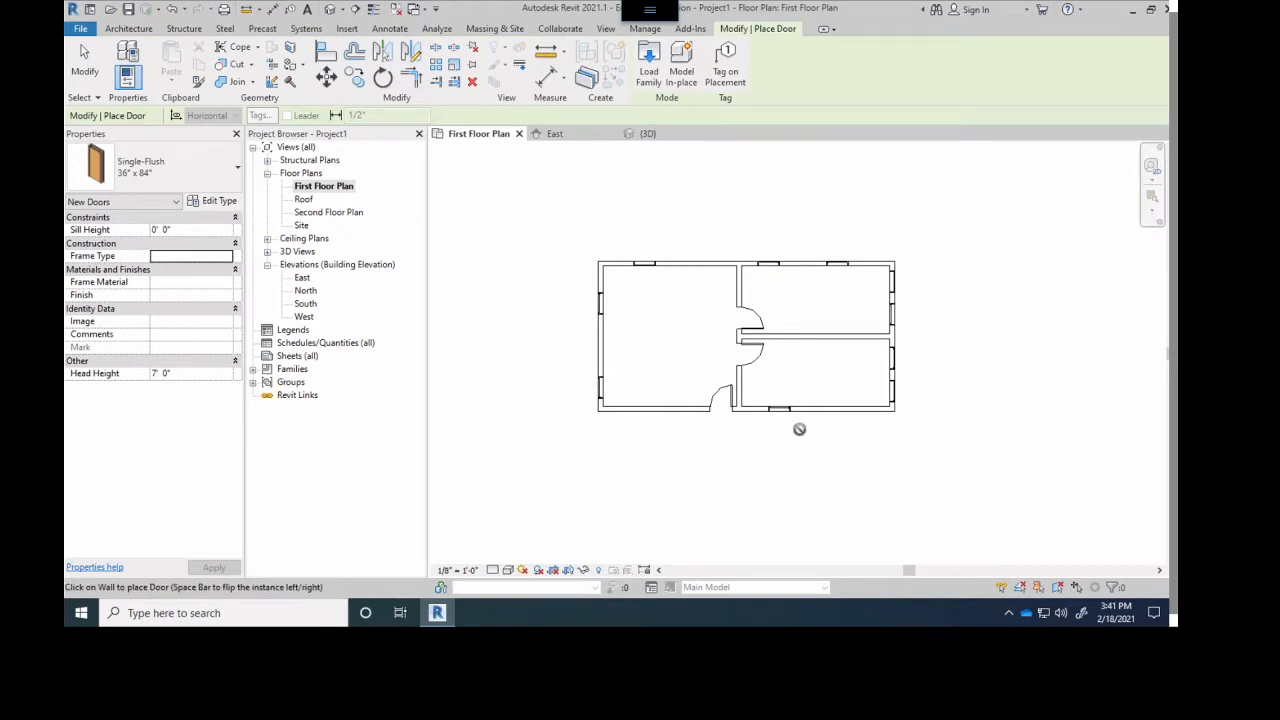
scroll(687, 325, up, 1)
scroll(723, 249, up, 1)
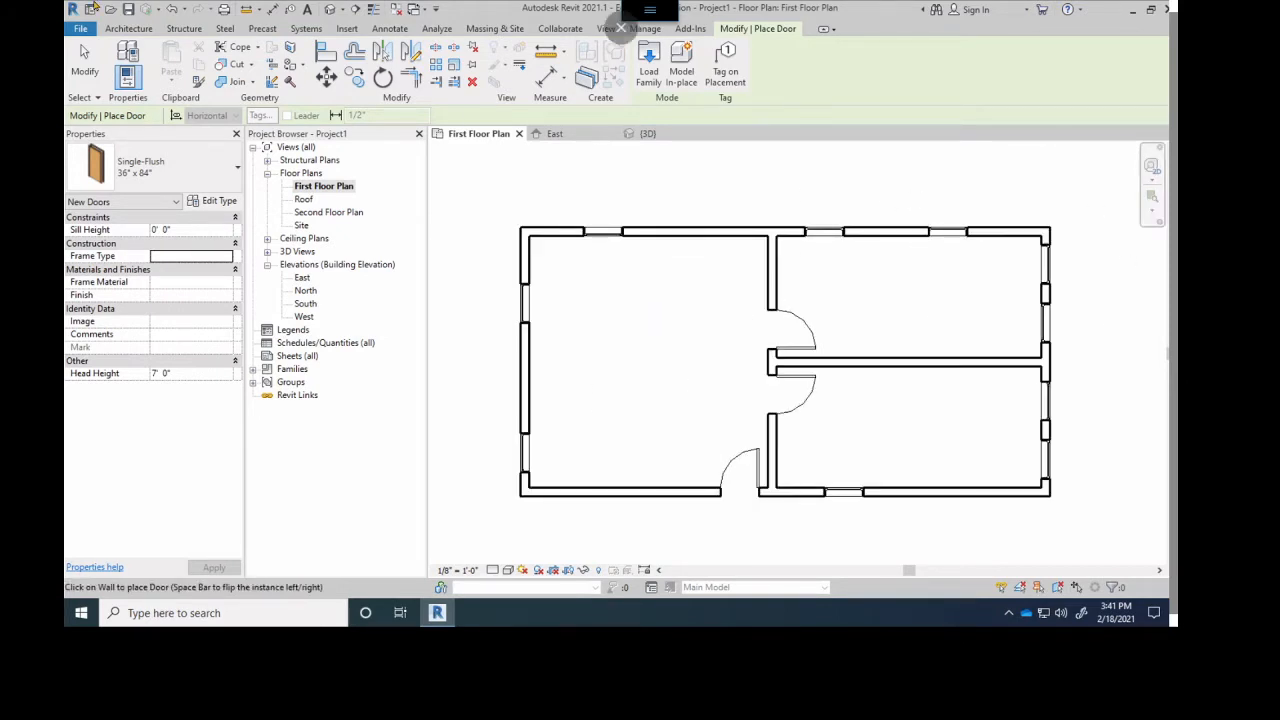
click(84, 52)
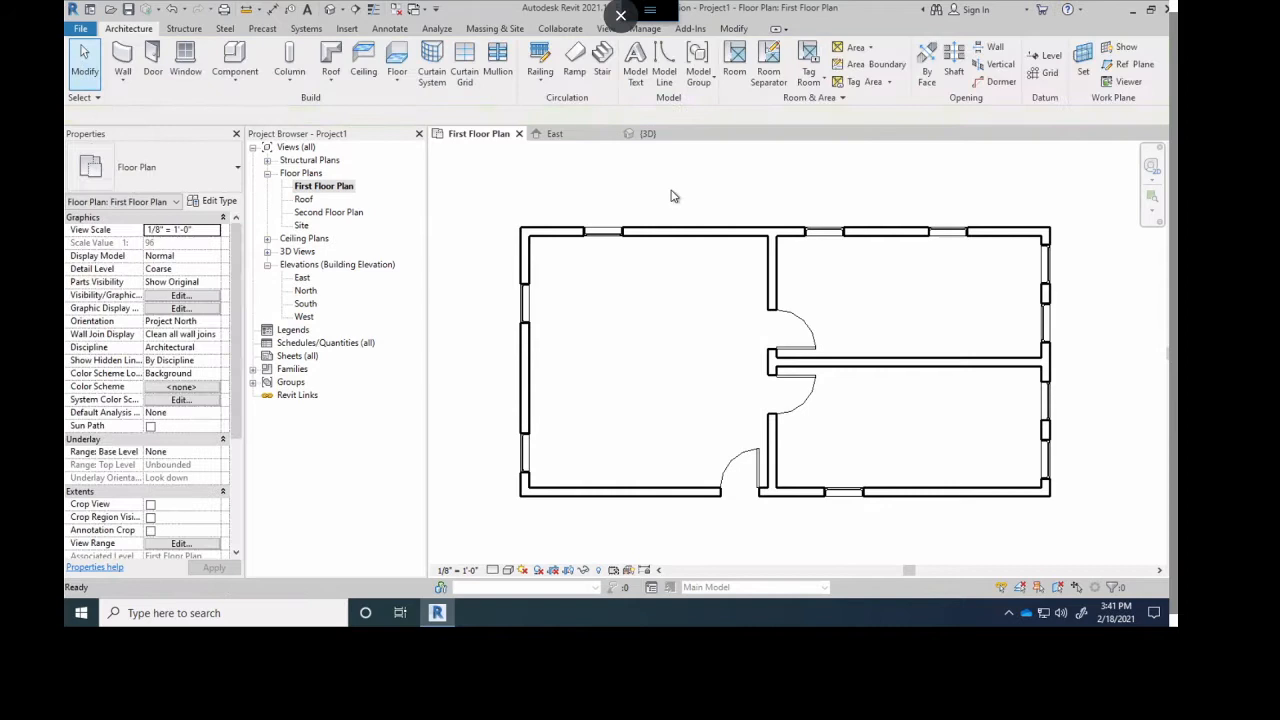
click(704, 238)
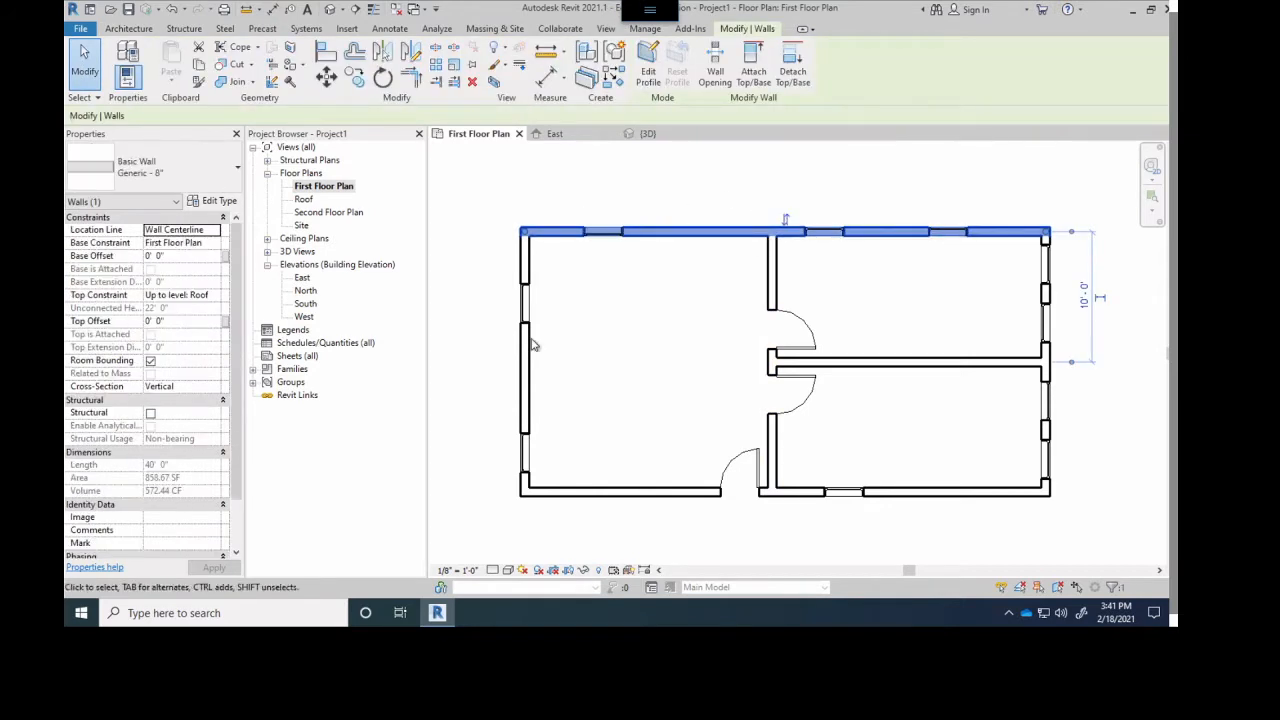
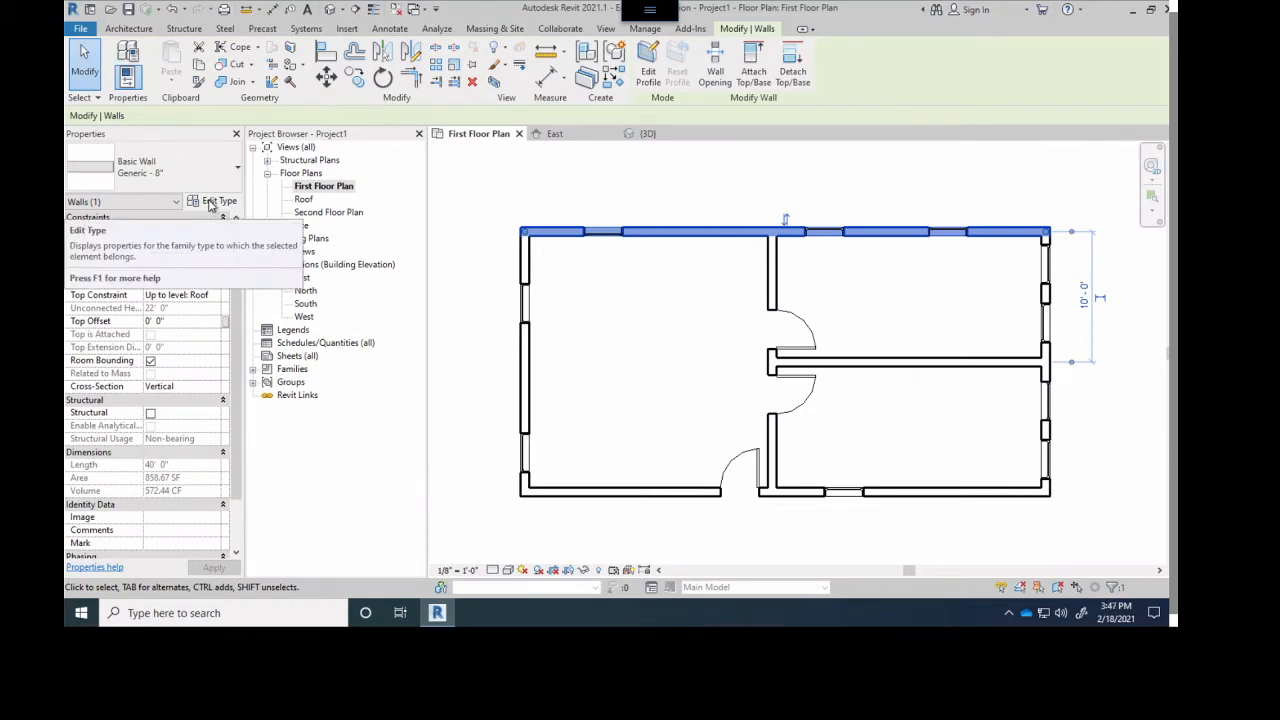
- Open the type properties of the selected exterior wall and show the wall preview
click(211, 202)
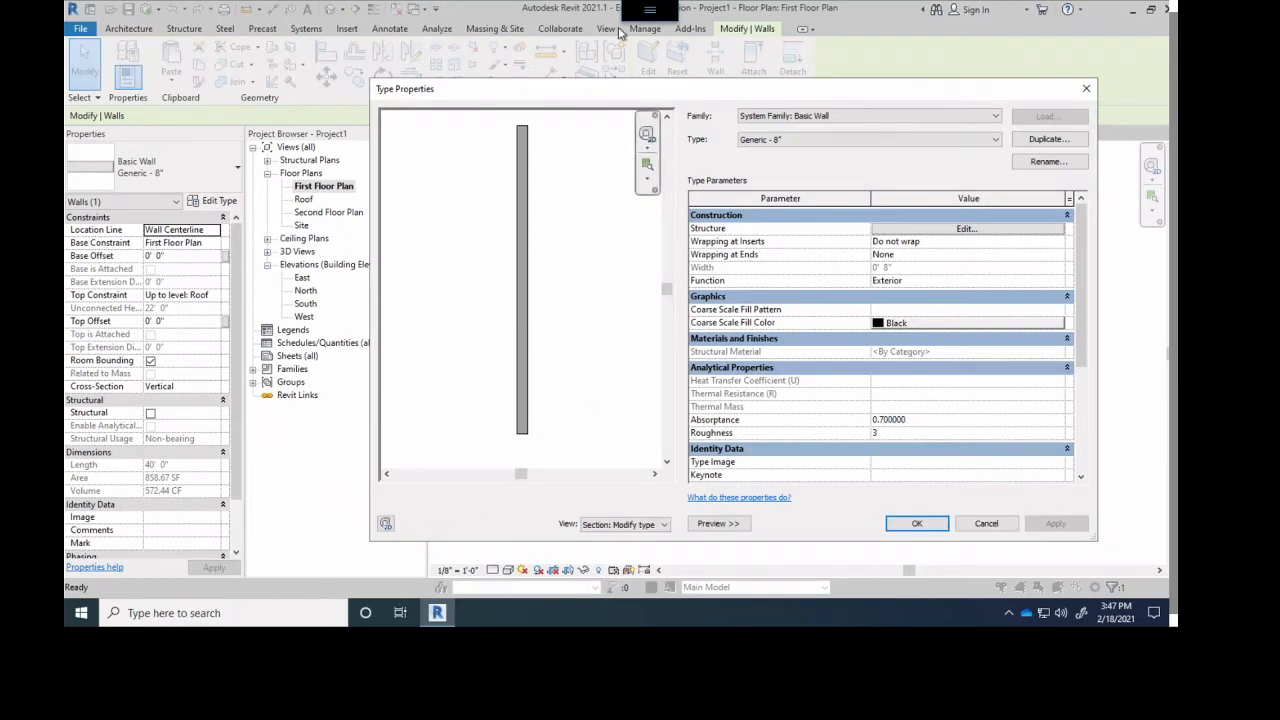
click(718, 523)
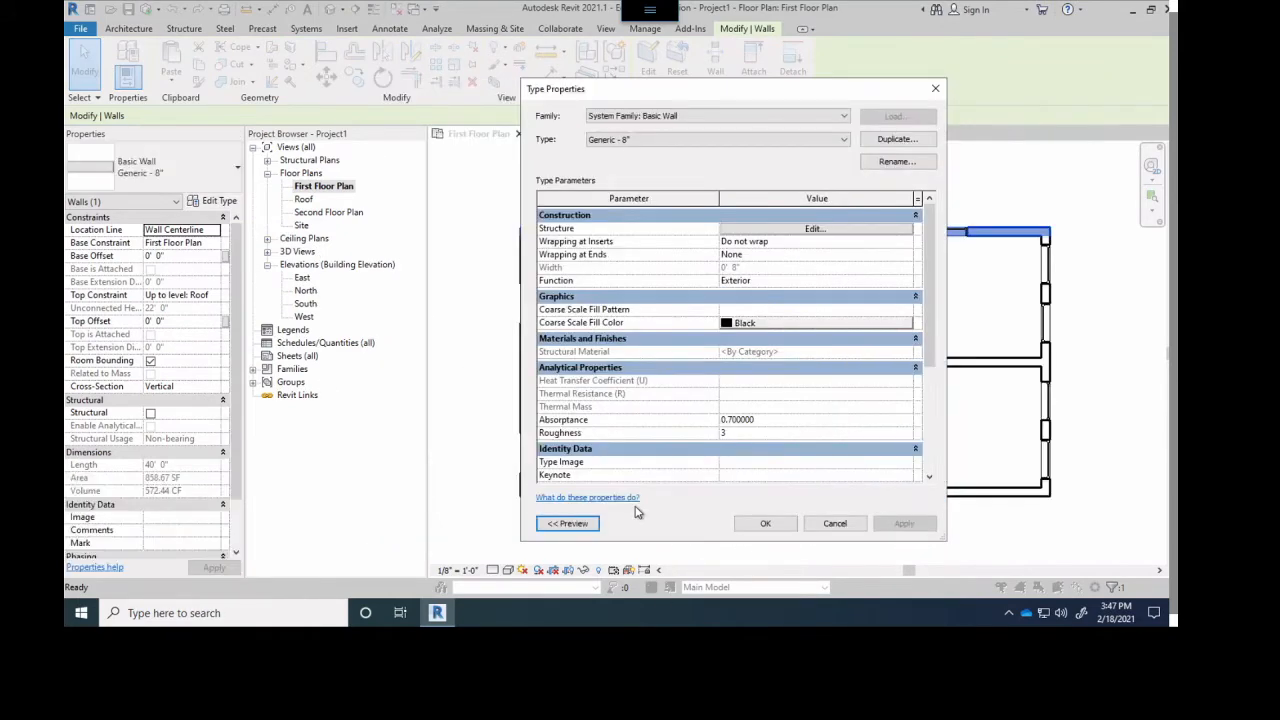
drag(627, 100, 693, 96)
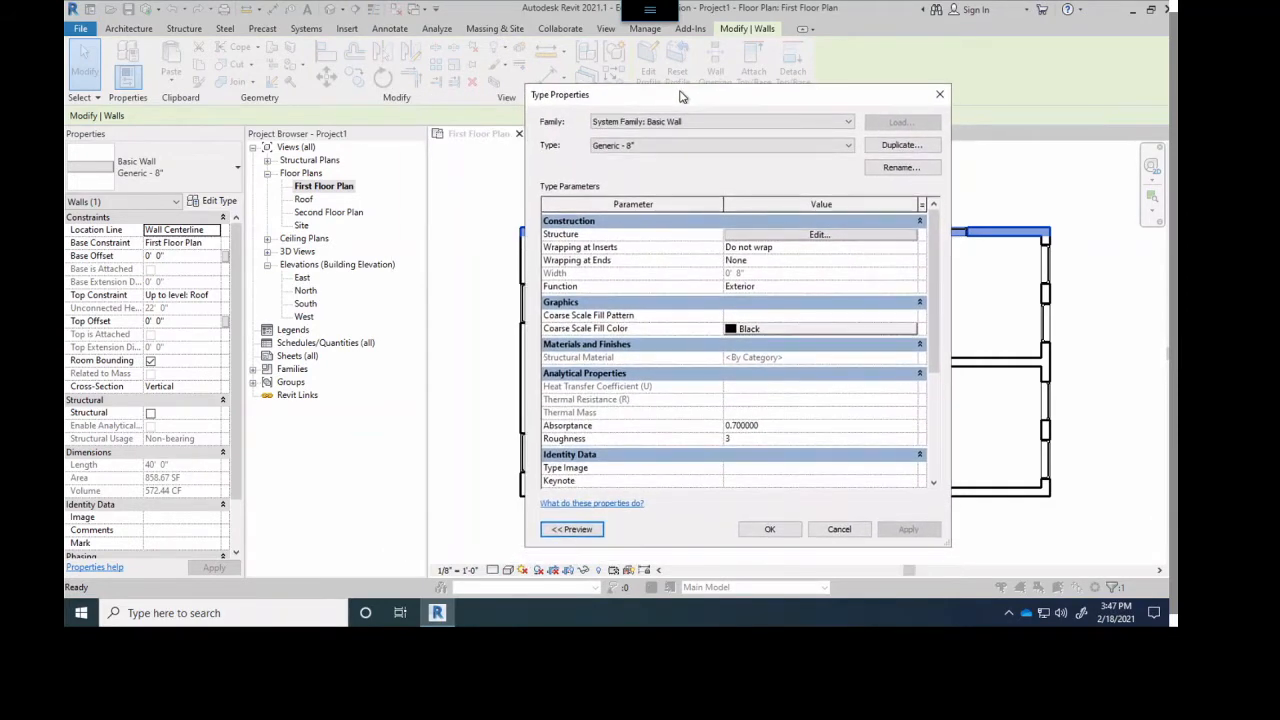
click(570, 530)
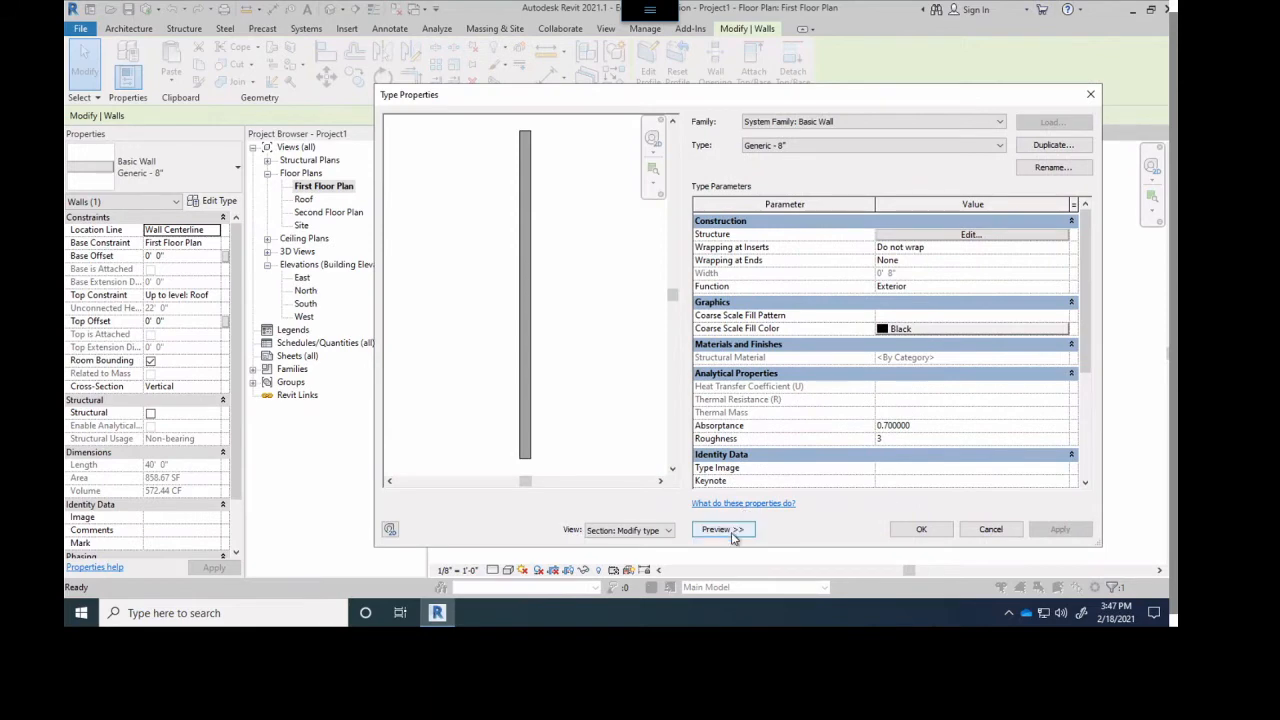
click(738, 530)
click(572, 529)
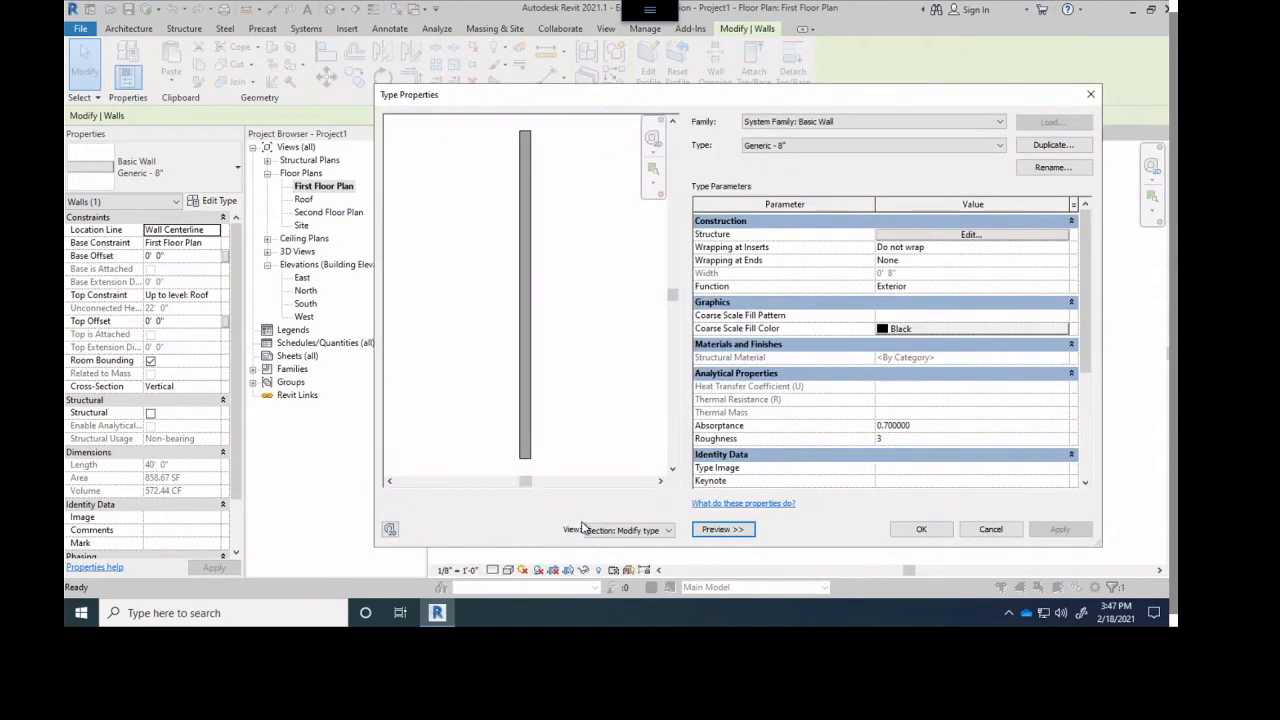
- Compare the section and floor plan previews of the wall type, ending on Floor Plan: Modify type attributes
click(667, 531)
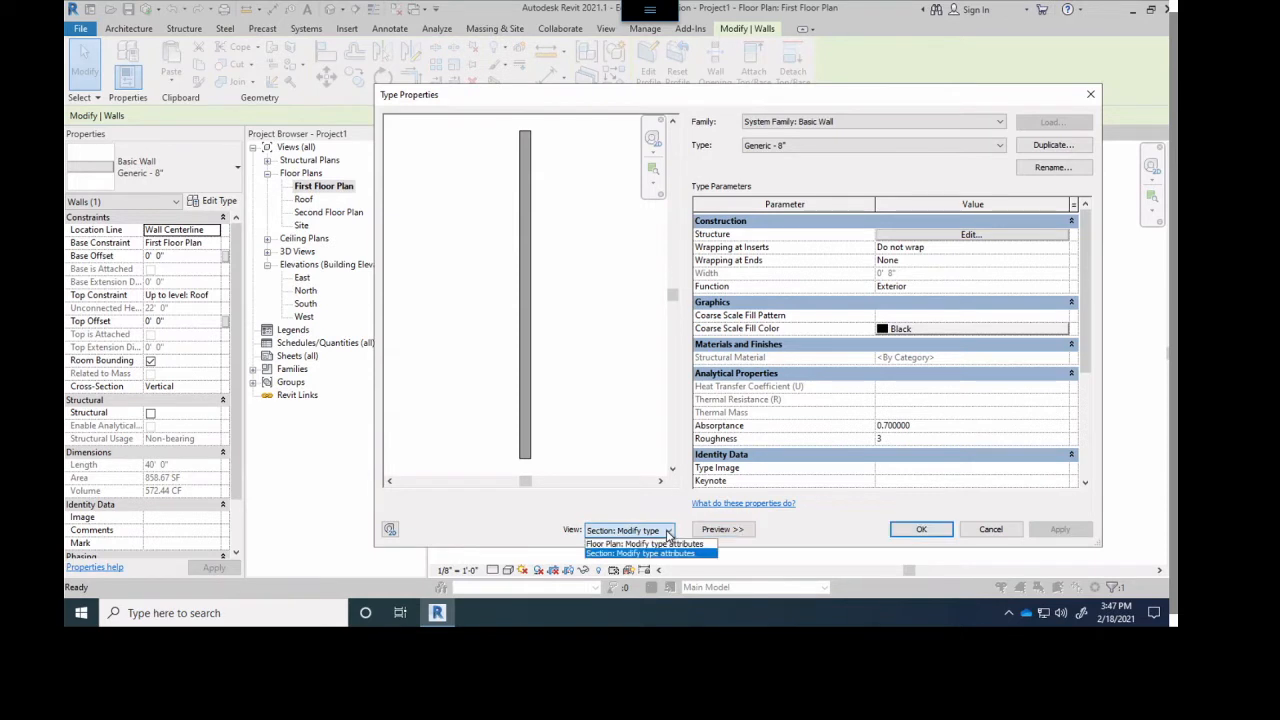
click(622, 543)
click(622, 531)
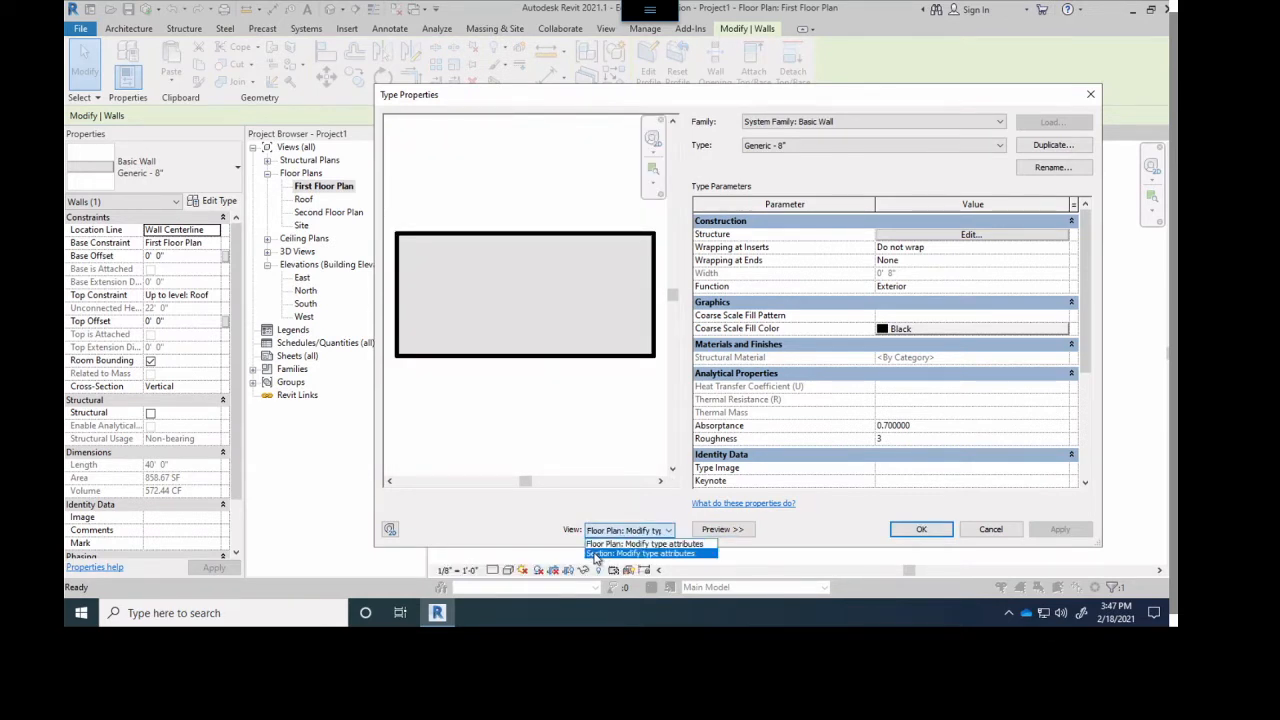
click(600, 553)
click(603, 531)
click(602, 545)
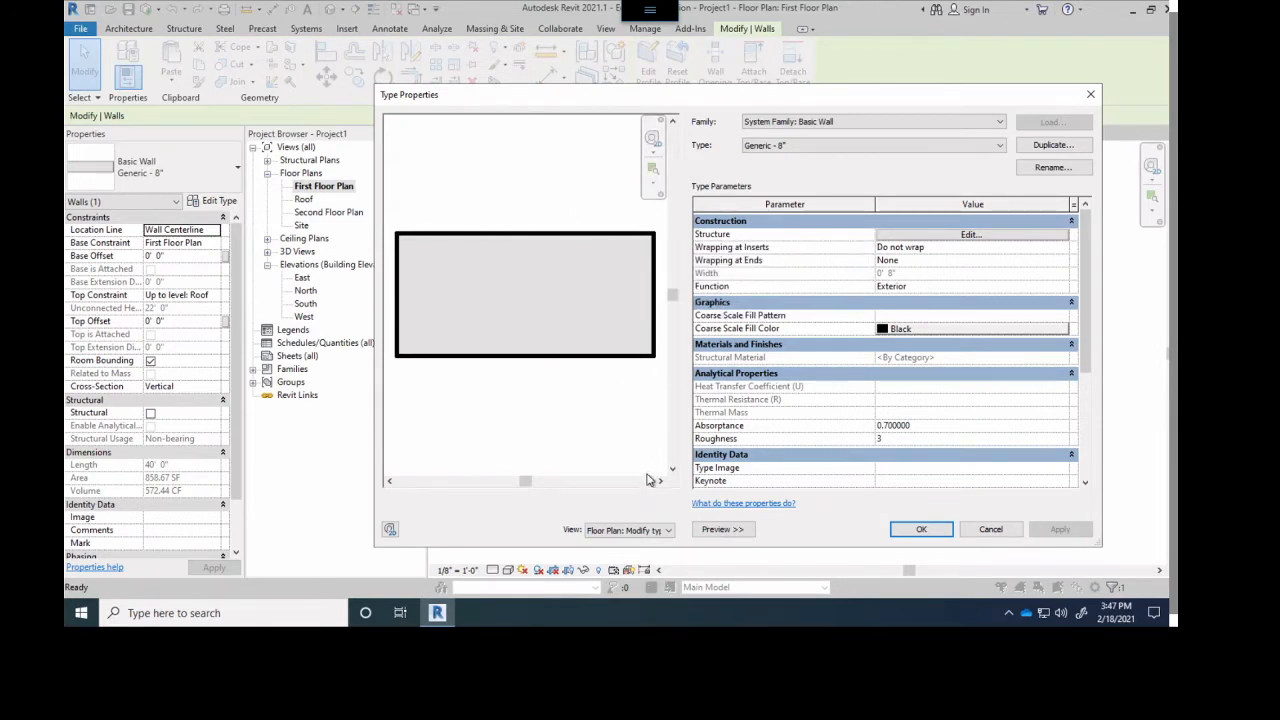
click(622, 531)
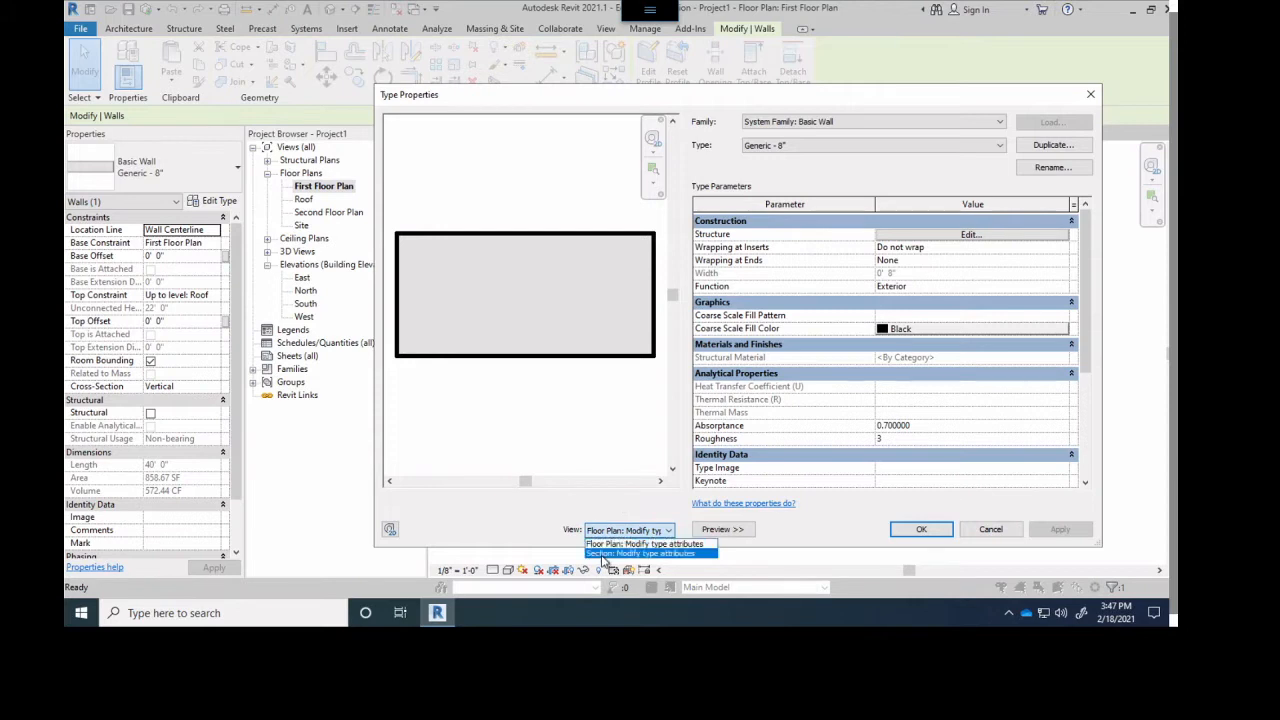
click(606, 553)
click(607, 535)
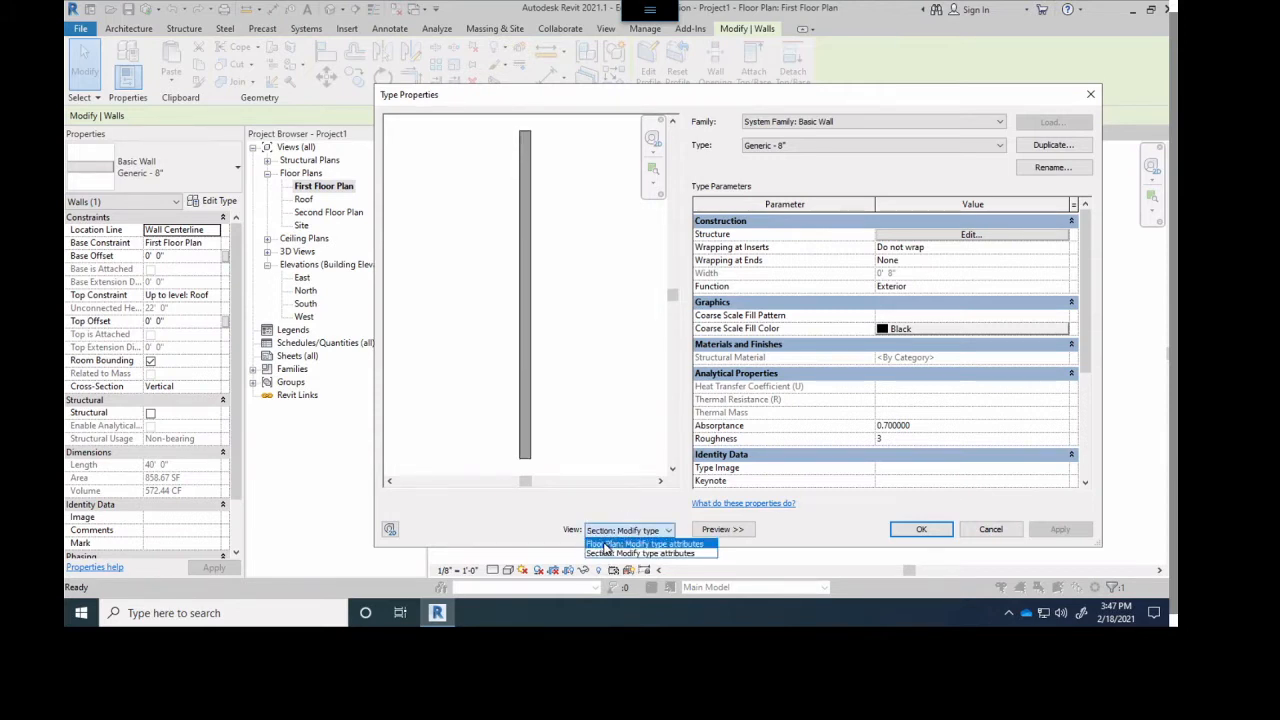
click(607, 546)
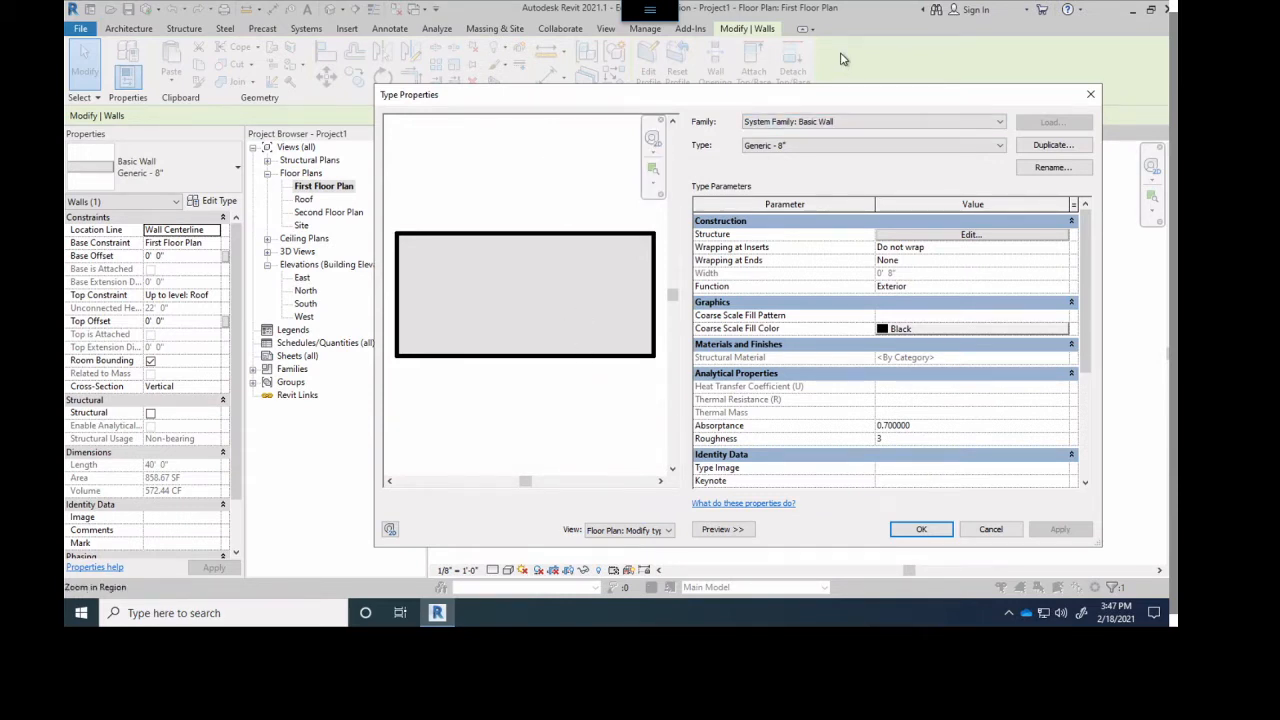
drag(826, 101, 792, 89)
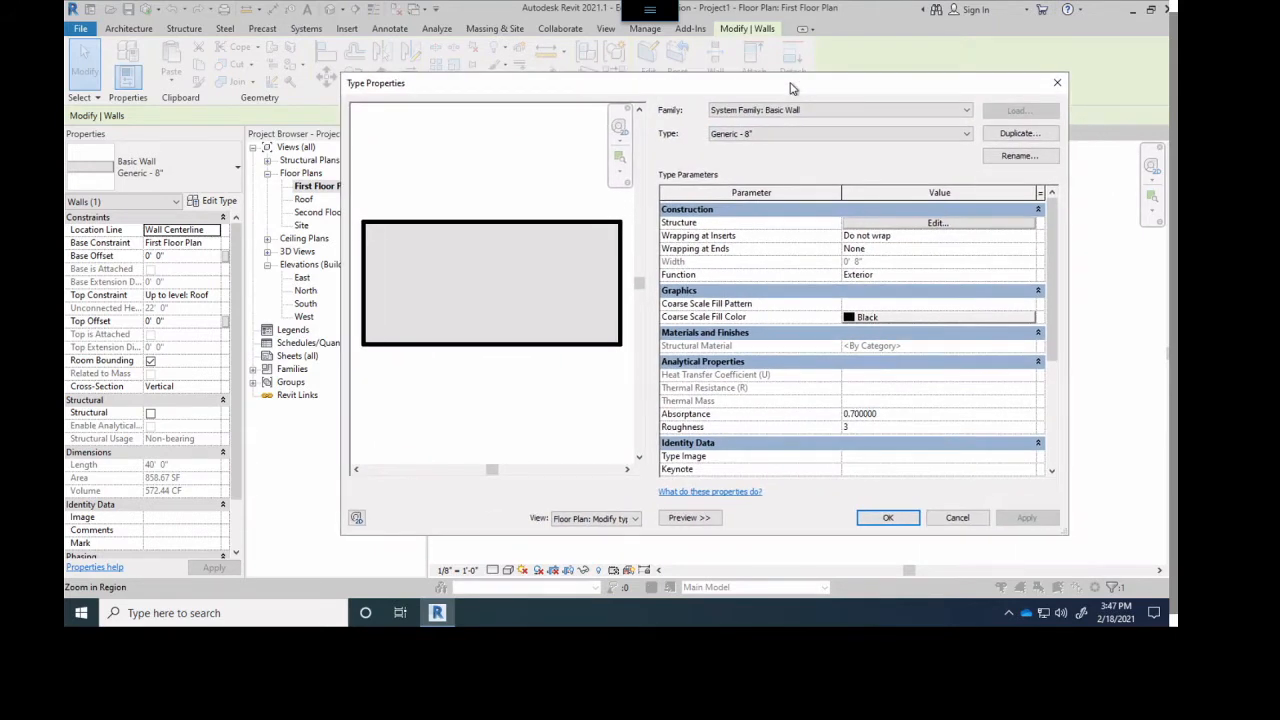
- Duplicate the Generic - 8" wall type, naming it with the author's surname followed by "-Ext Brick wall on 2x4"
click(1016, 138)
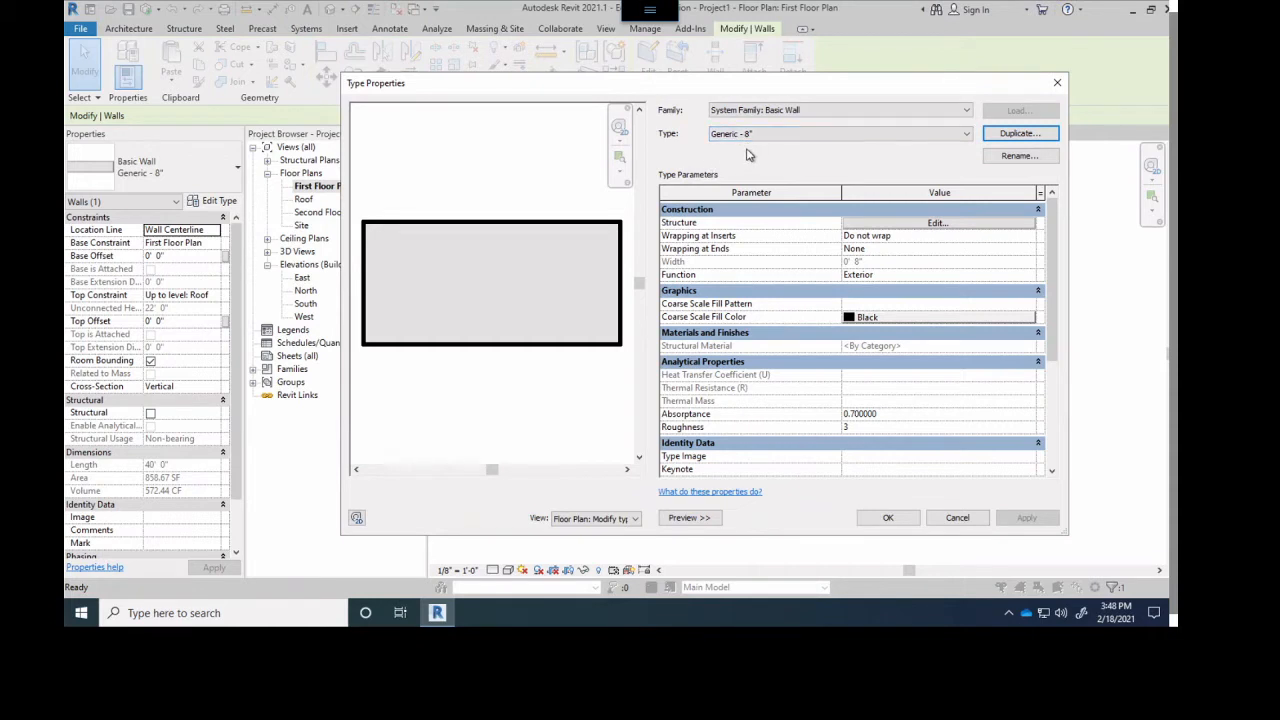
click(1006, 143)
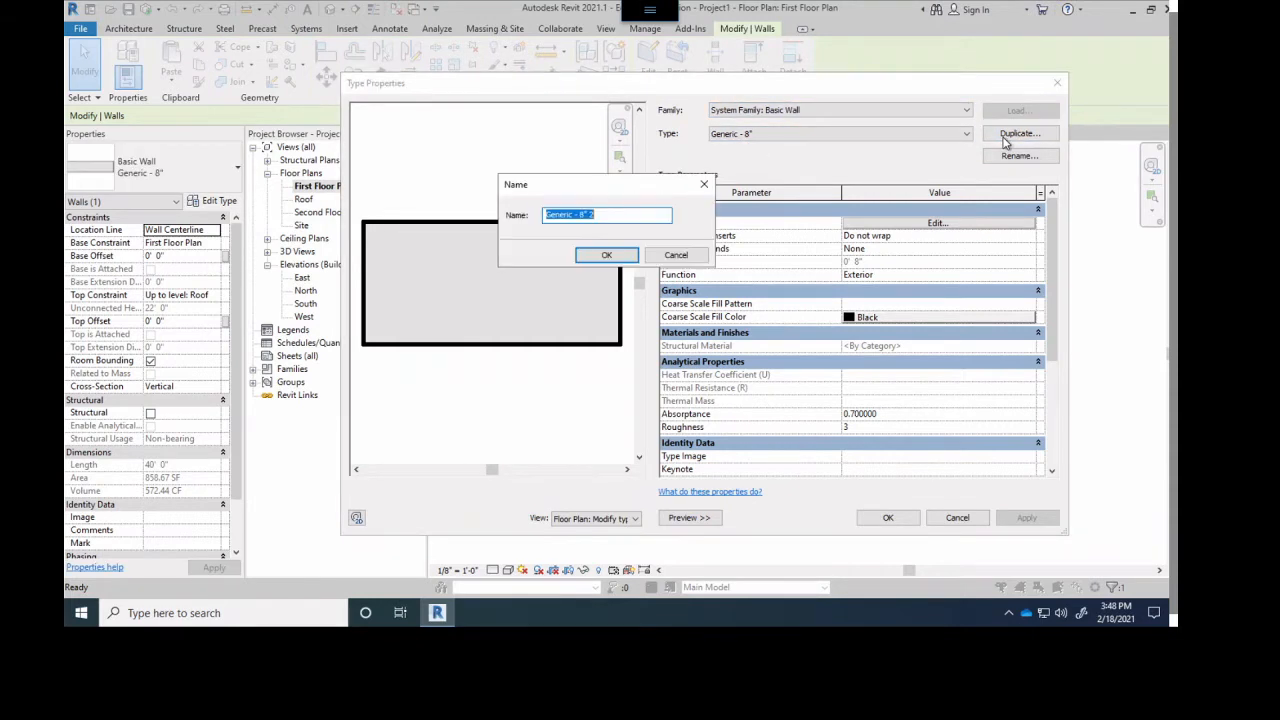
text(Walker-Ext B)
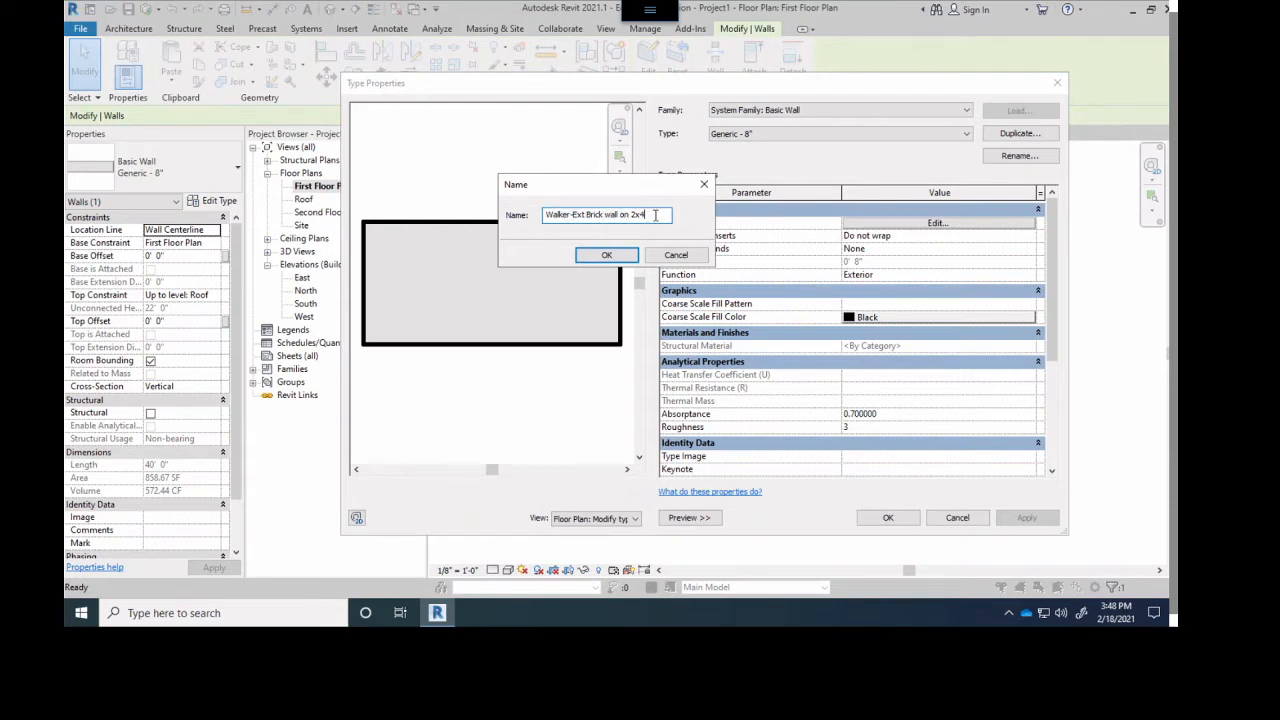
click(604, 254)
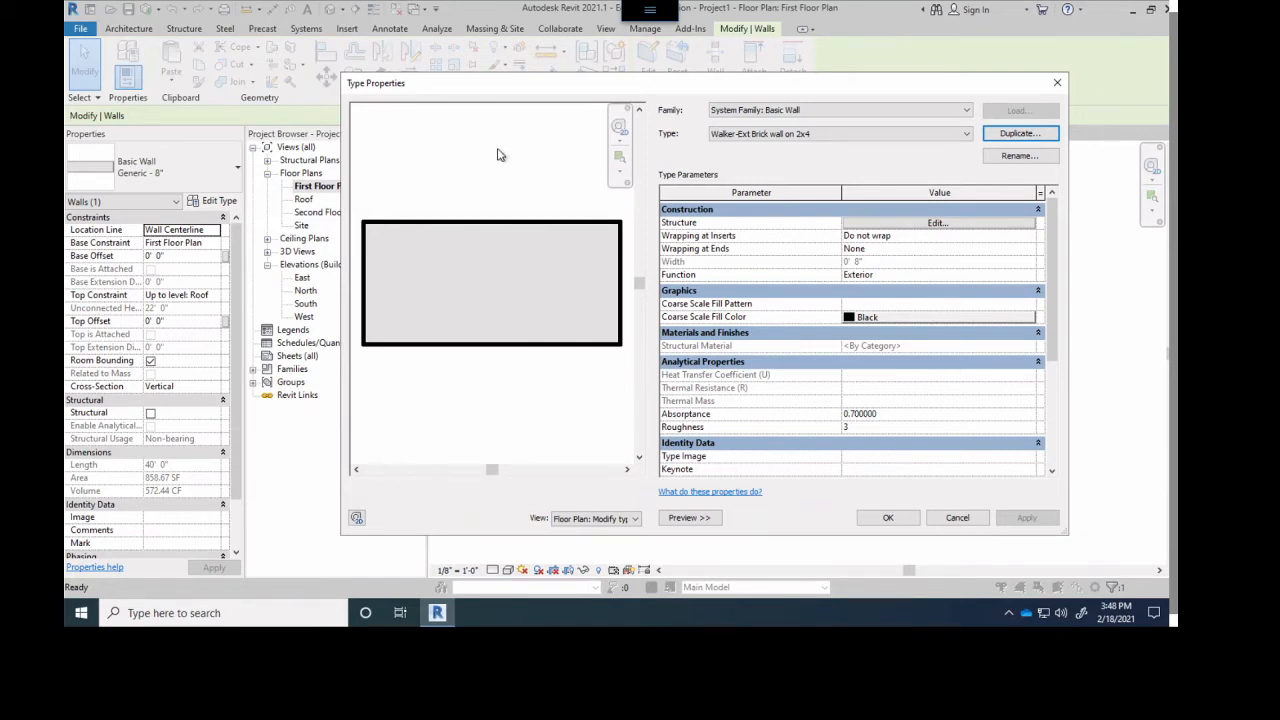
drag(497, 91, 473, 84)
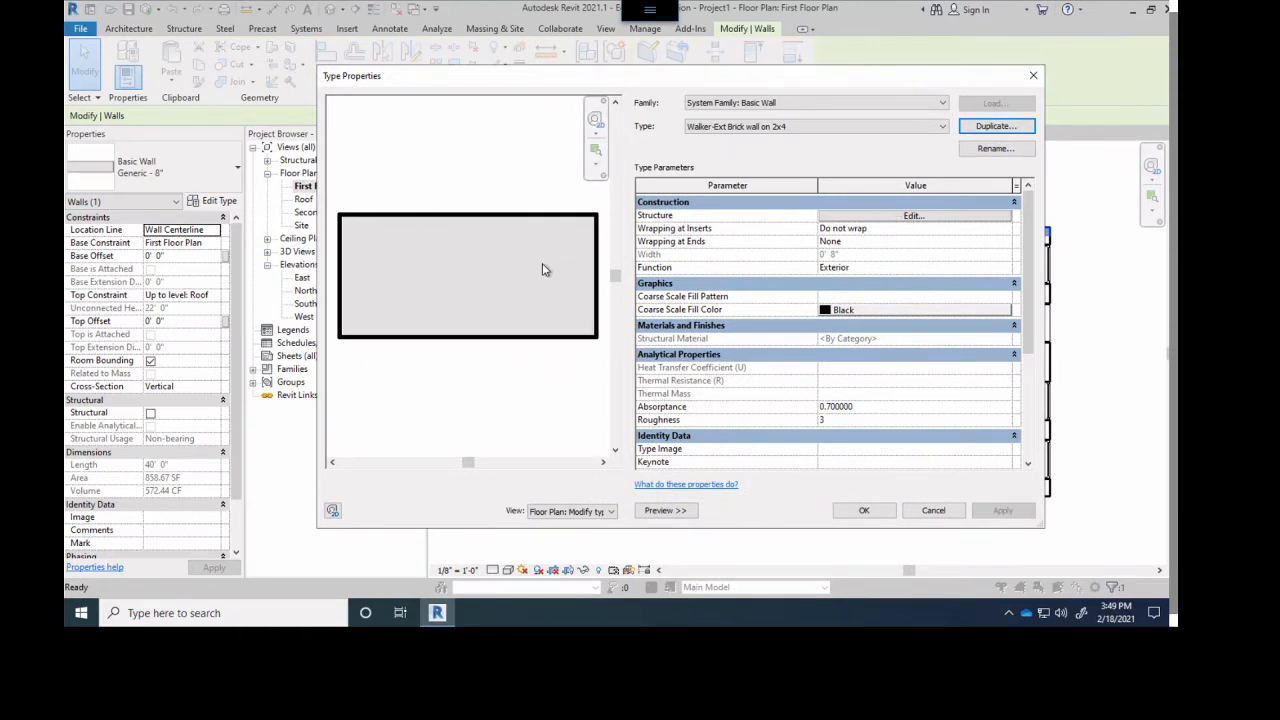
- Edit the new wall type's structure and insert a Finish 1 [4] layer on the exterior side of the structure layer
click(659, 217)
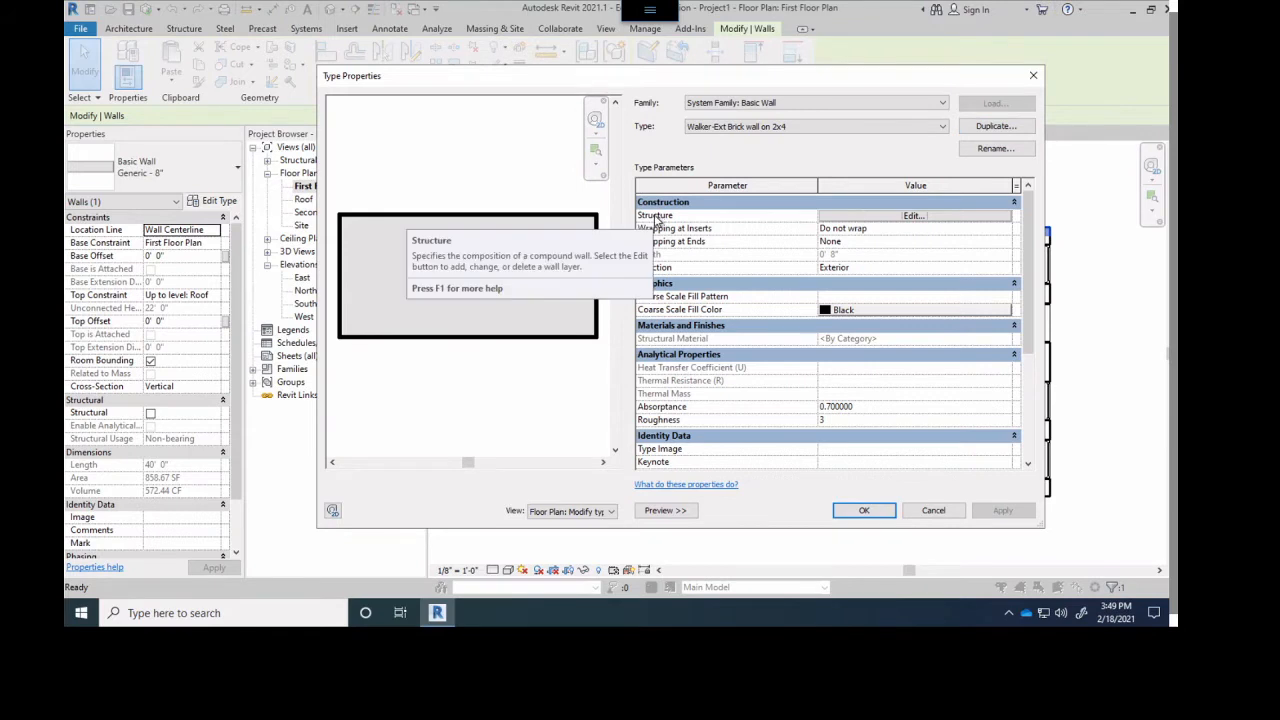
click(855, 217)
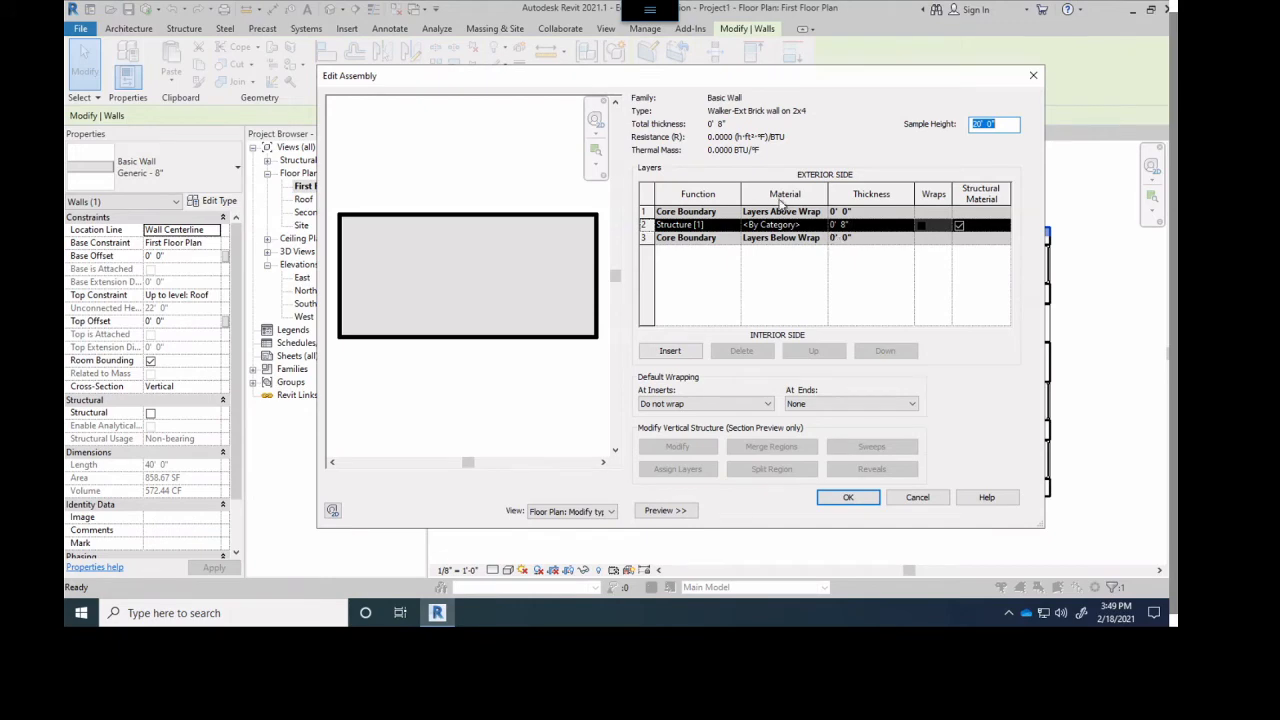
mouse_move(751, 77)
mouse_down()
mouse_move(693, 88)
mouse_move(726, 79)
mouse_up()
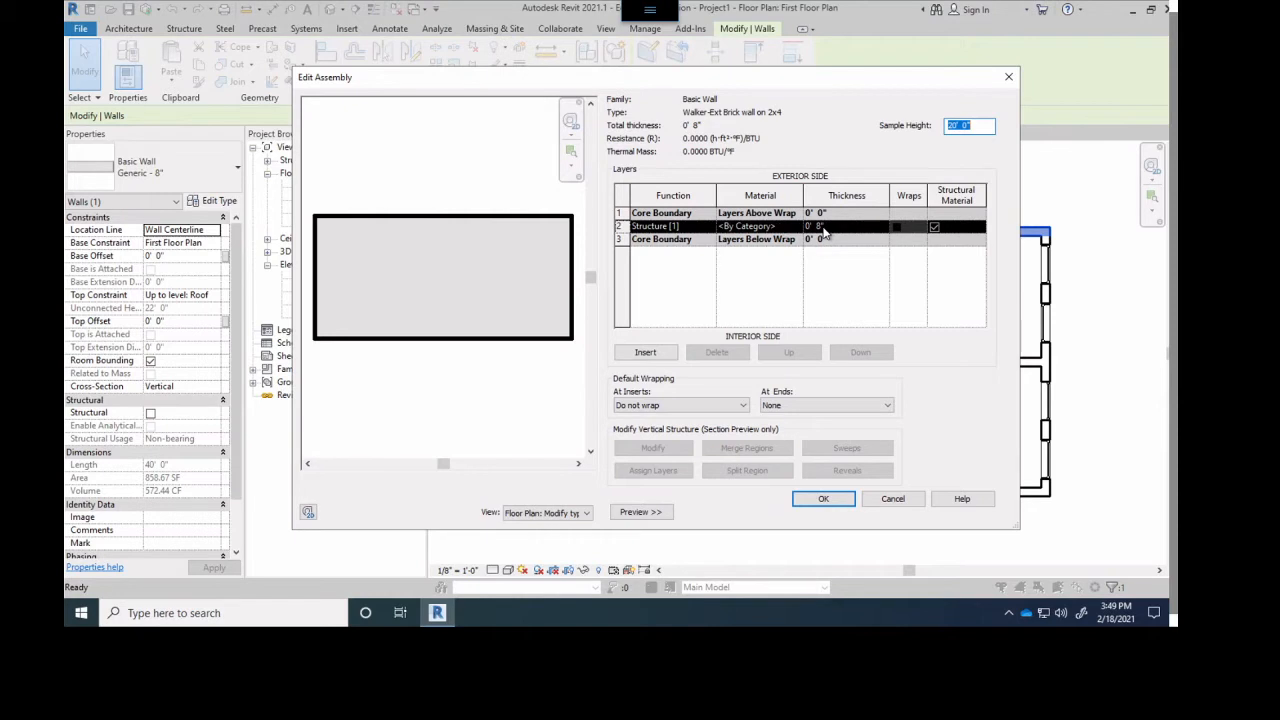
click(647, 226)
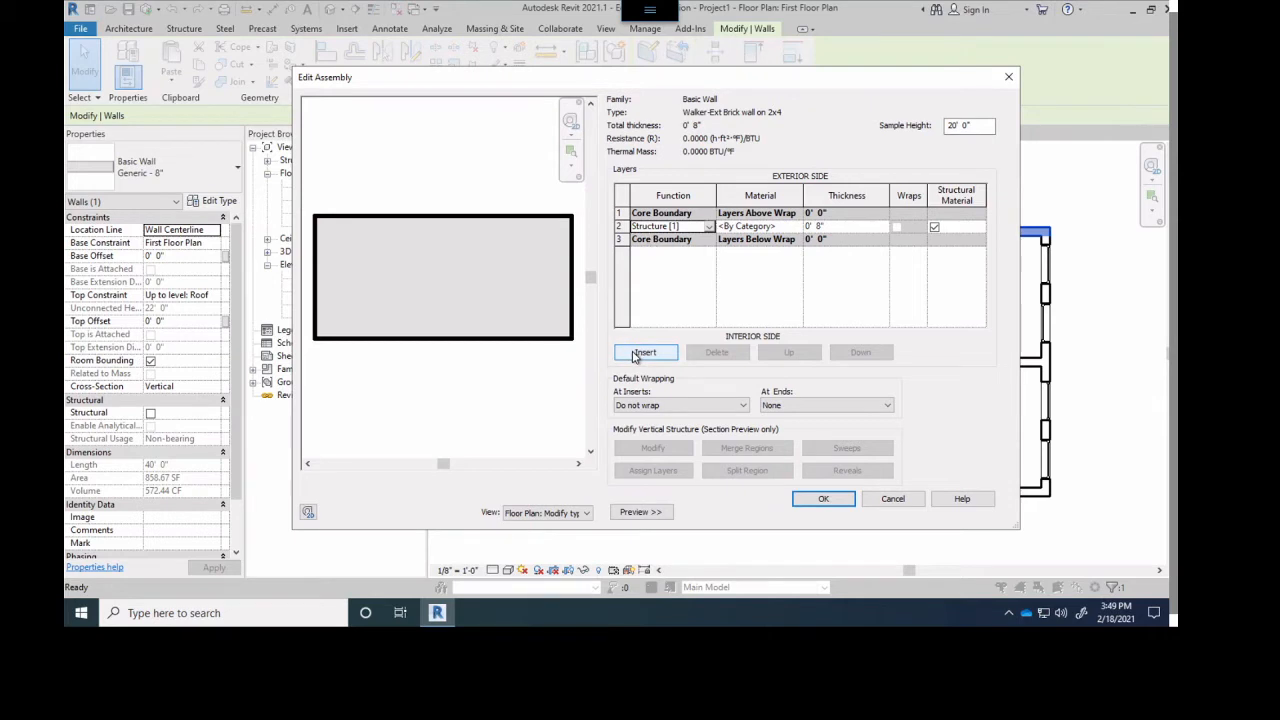
click(638, 354)
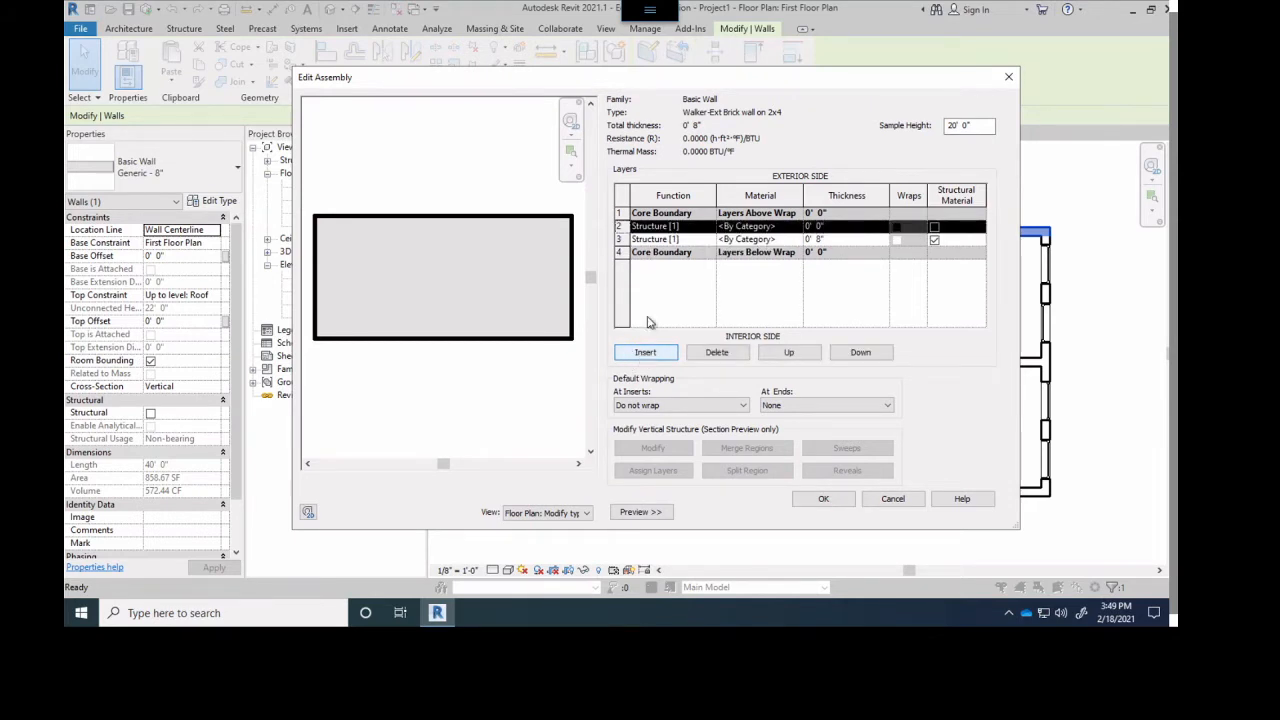
click(680, 228)
click(683, 227)
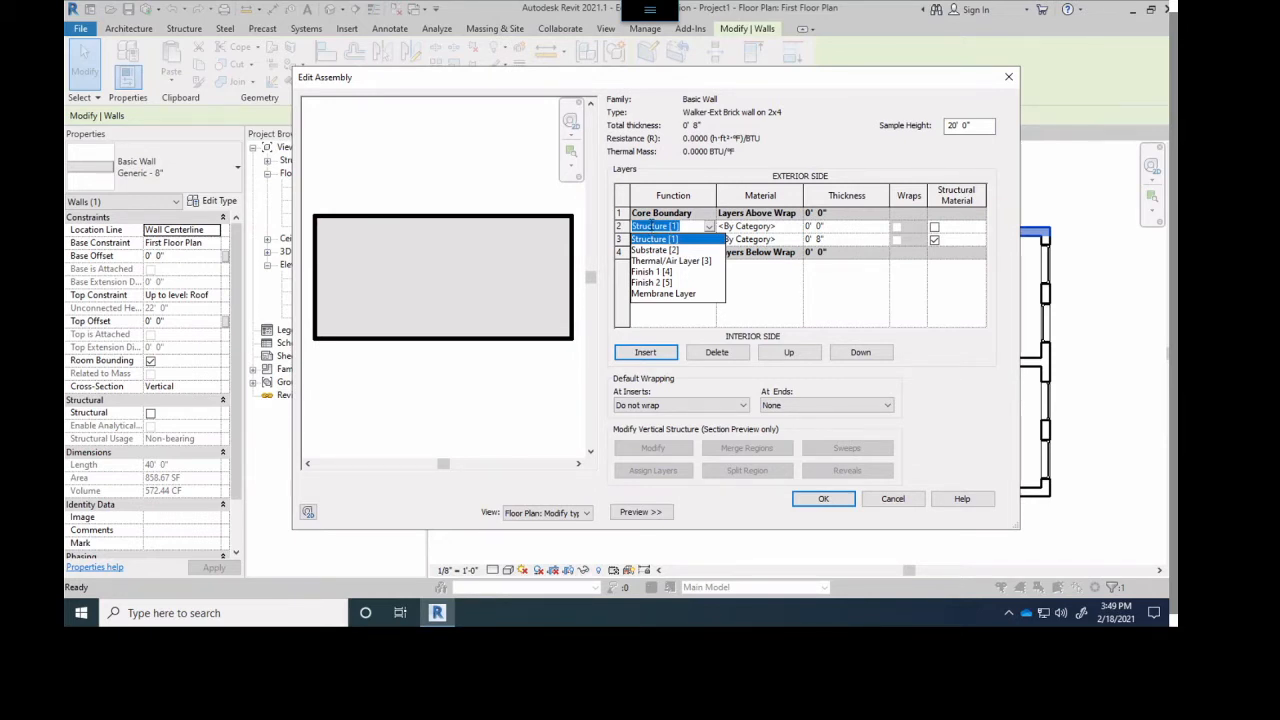
click(651, 272)
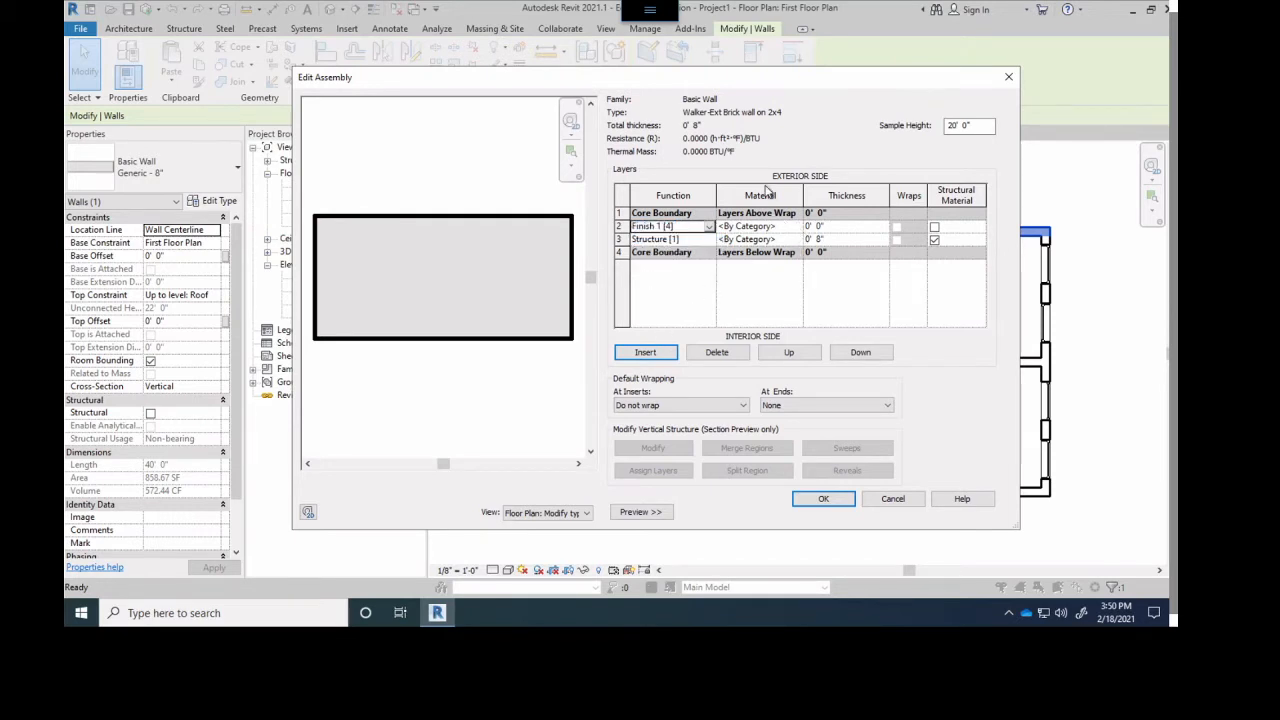
- Search the materials for Brick and assign Brick, Common to the Finish 1 [4] layer
click(770, 226)
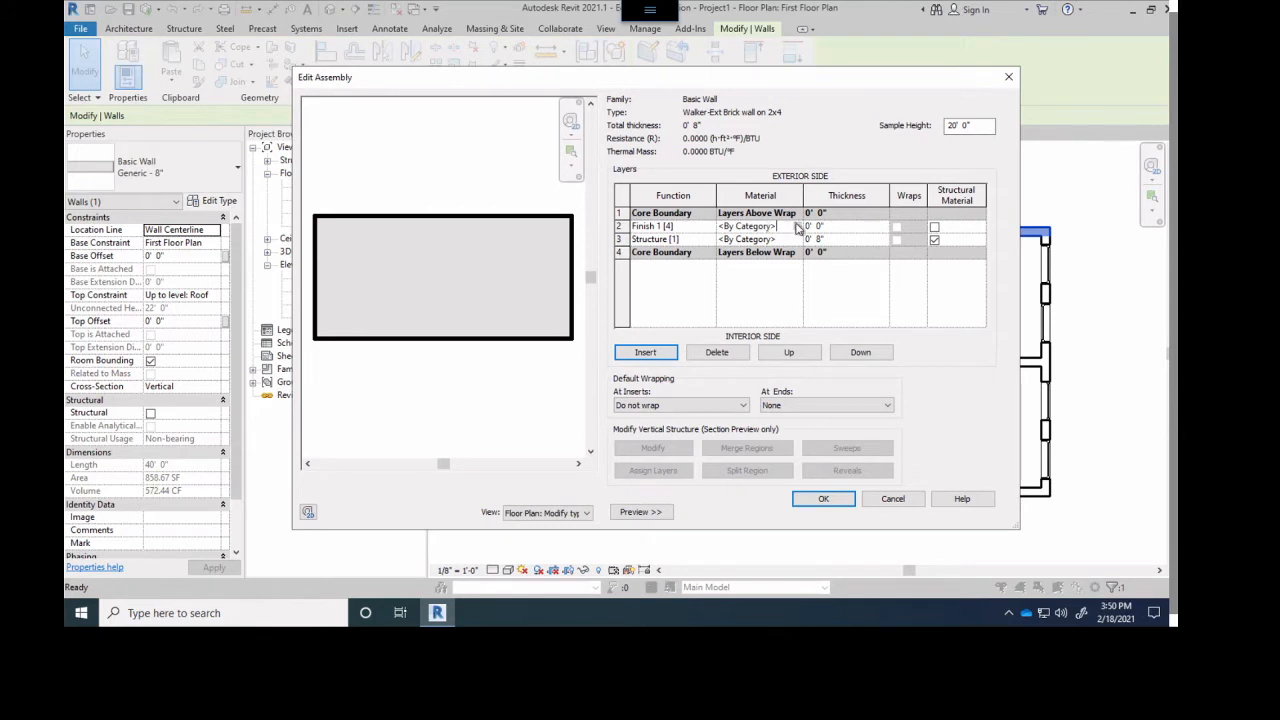
click(798, 228)
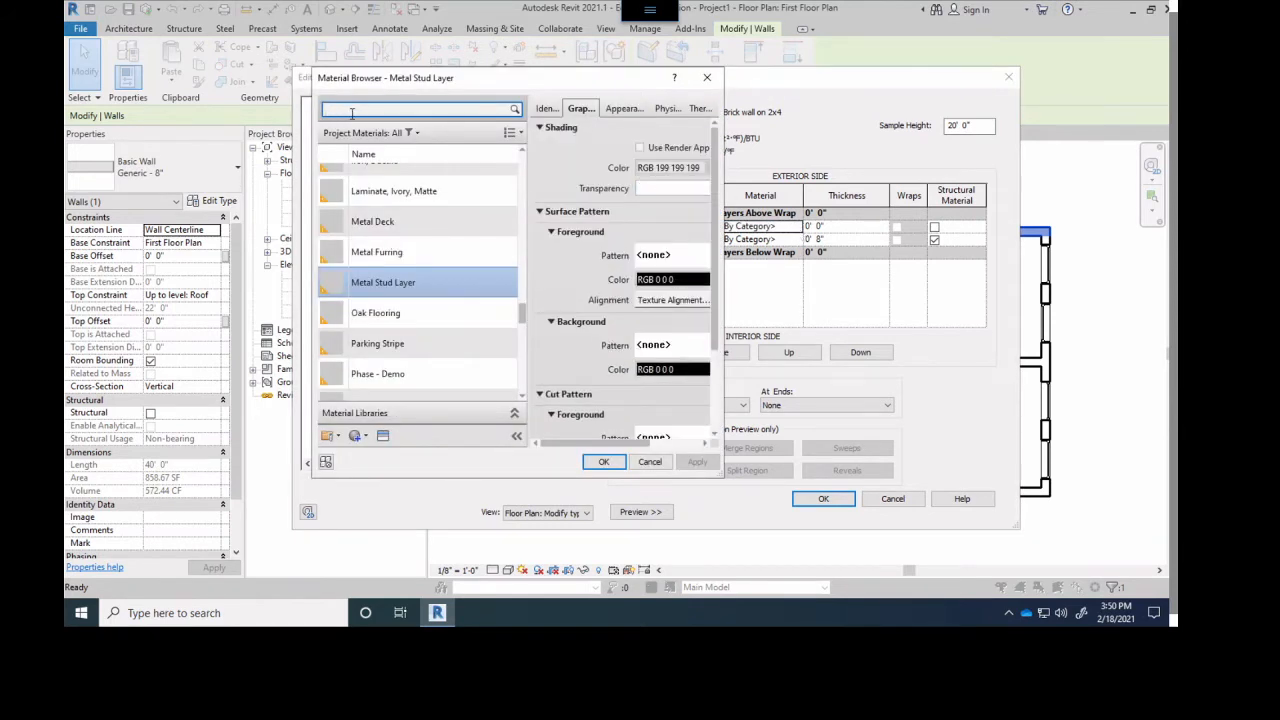
click(356, 110)
text(Brick)
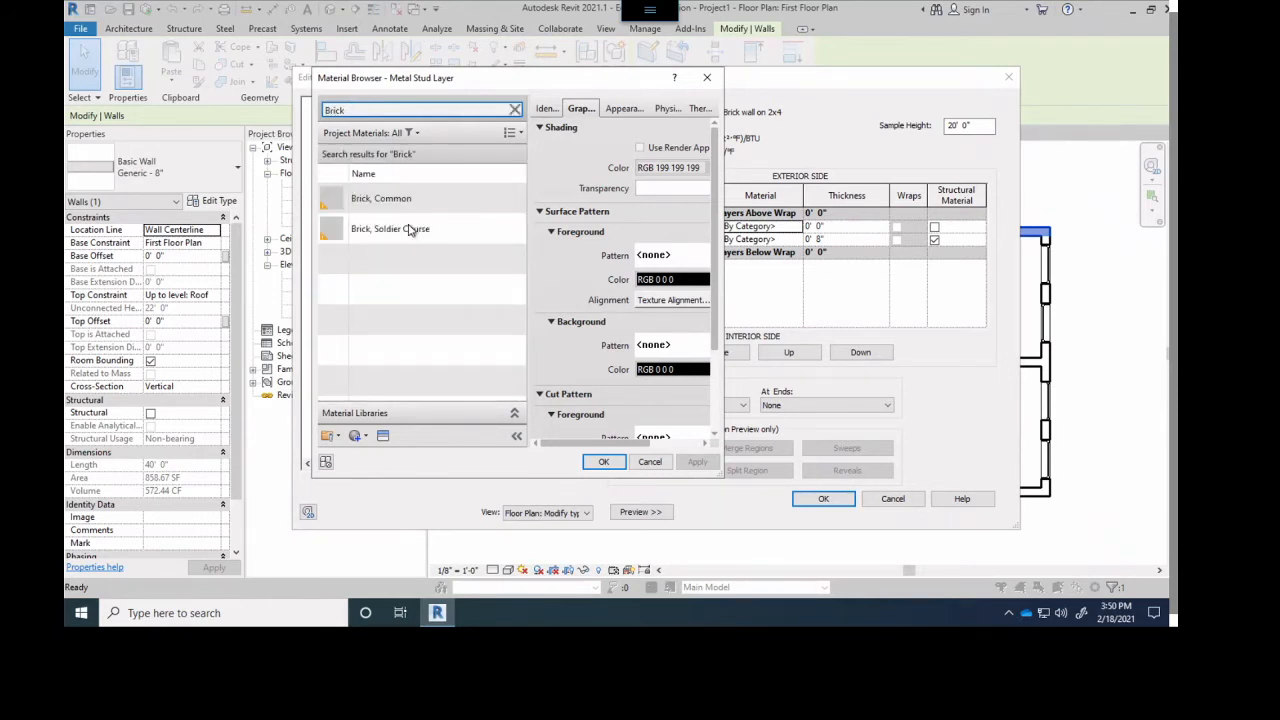
click(380, 199)
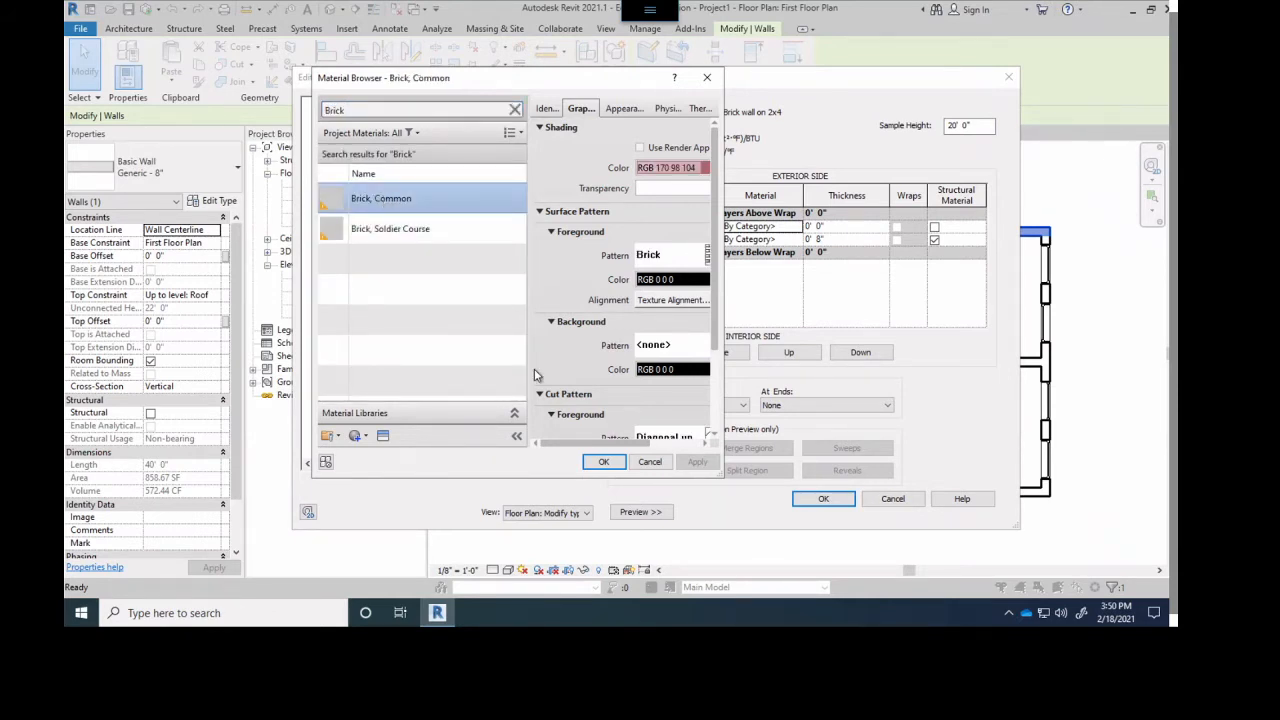
click(601, 460)
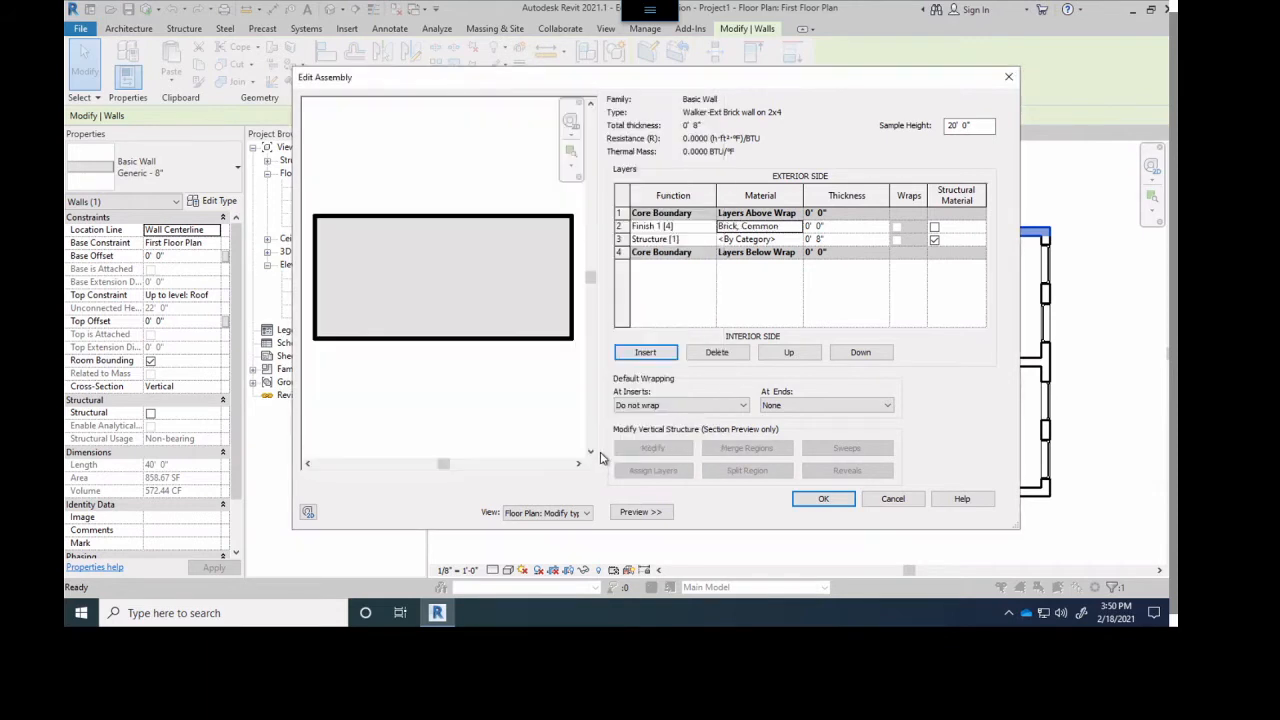
- Set the Brick, Common layer's thickness to 0' 4"
click(829, 228)
key(Tab)
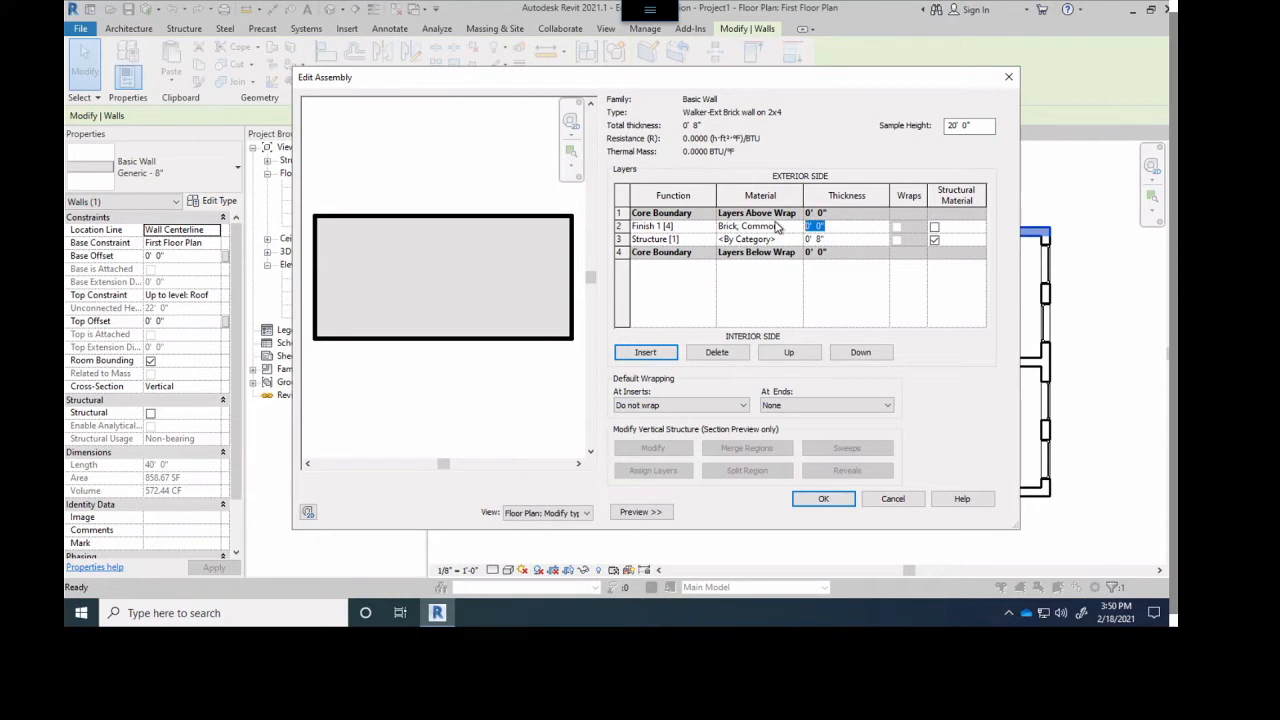
text(4)
click(856, 244)
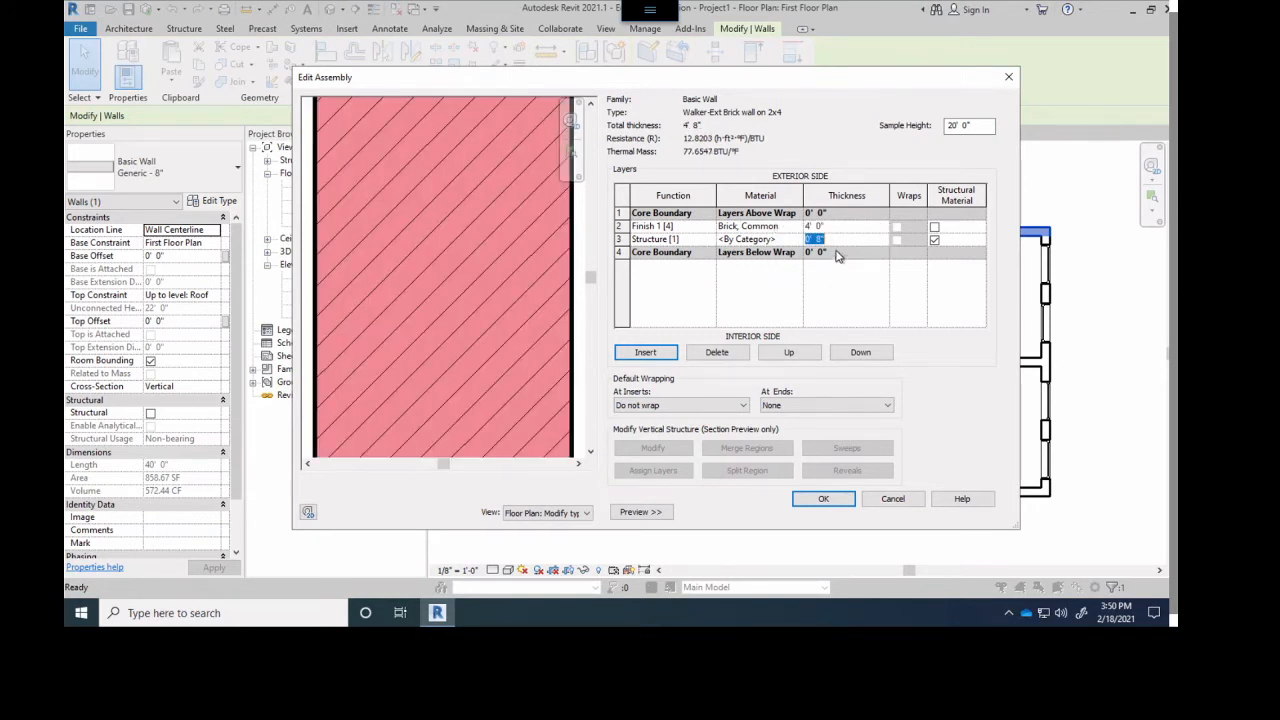
click(838, 228)
text(4)
click(831, 240)
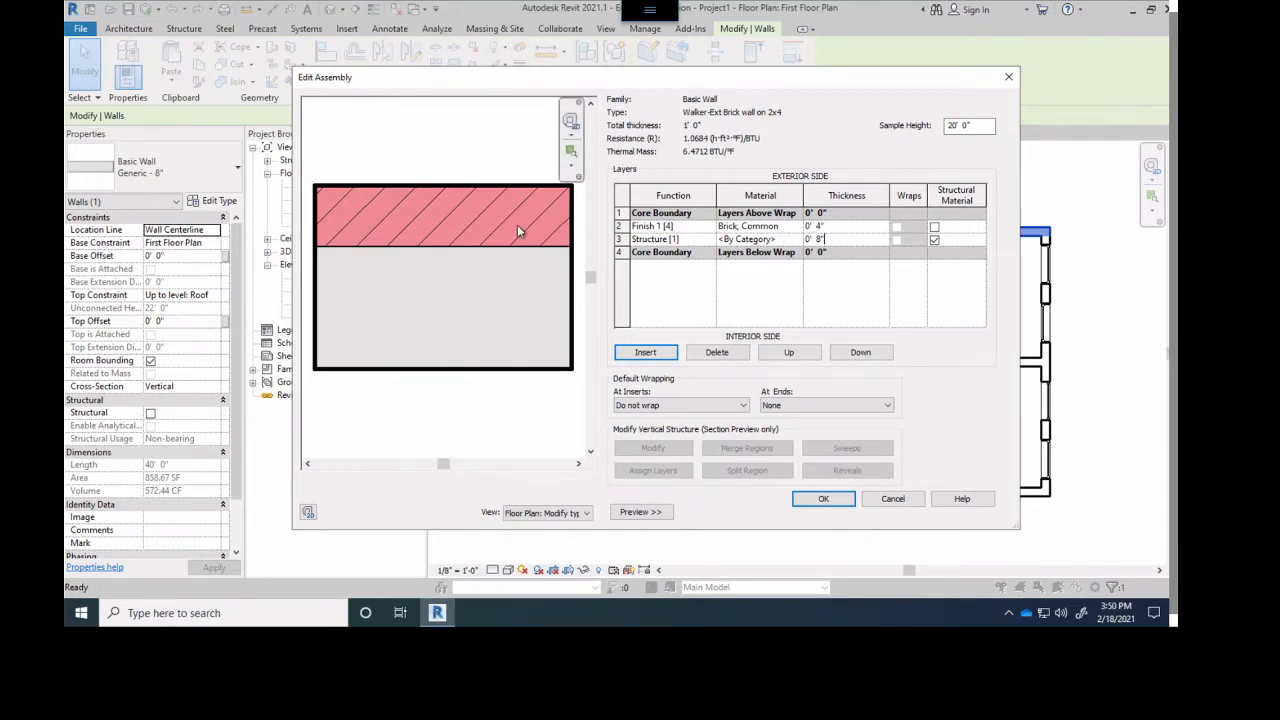
- Insert a new layer on the exterior side of the Finish 1 [4] brick layer and set its function to Thermal/Air Layer [3]
click(638, 229)
click(645, 353)
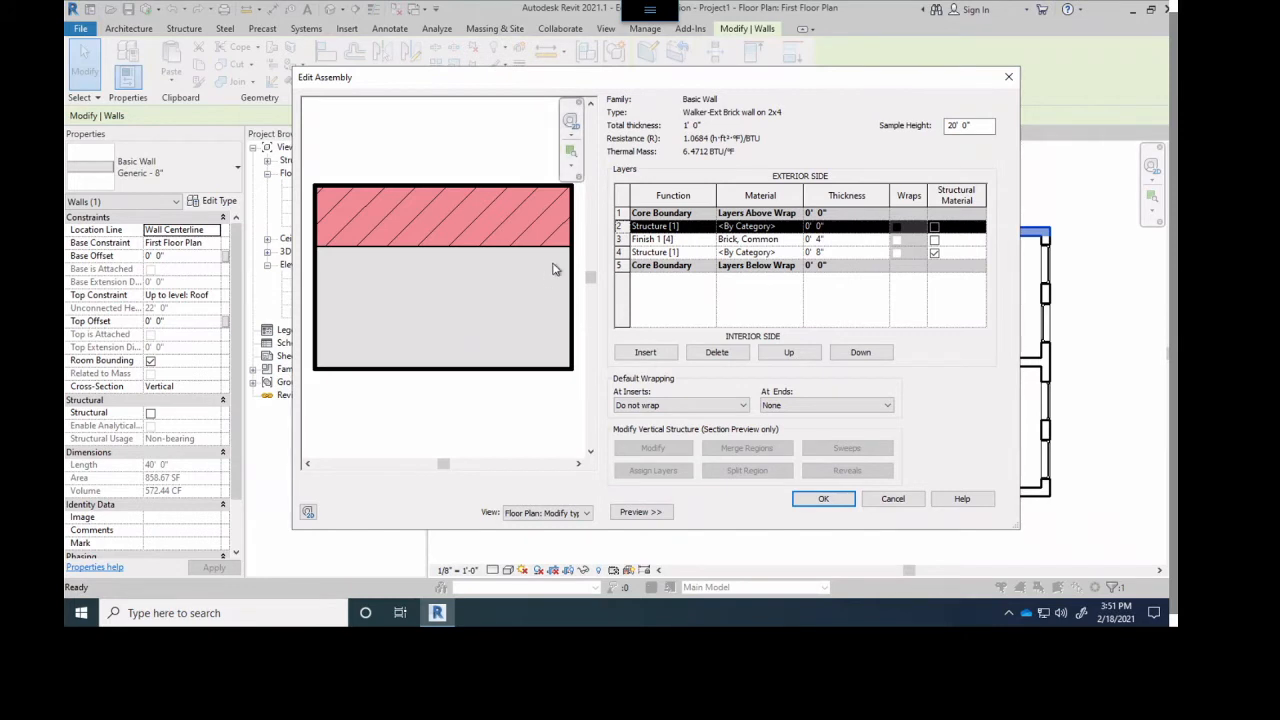
click(691, 227)
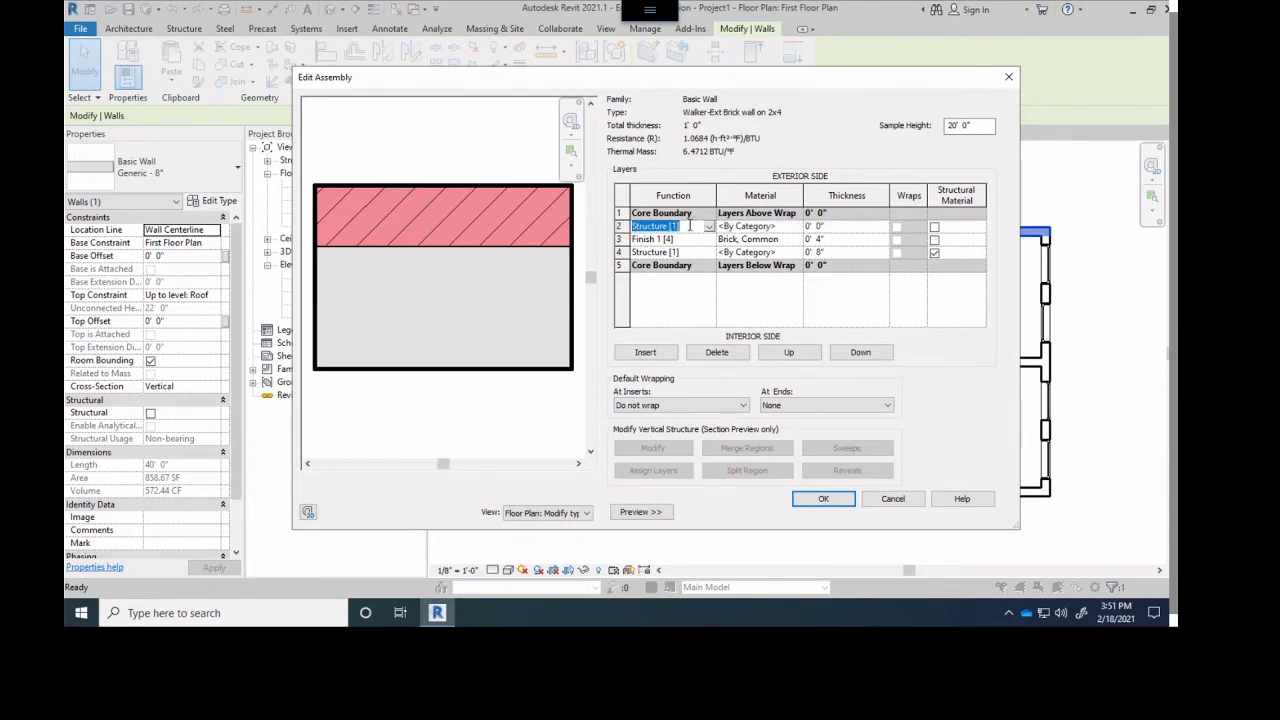
click(709, 228)
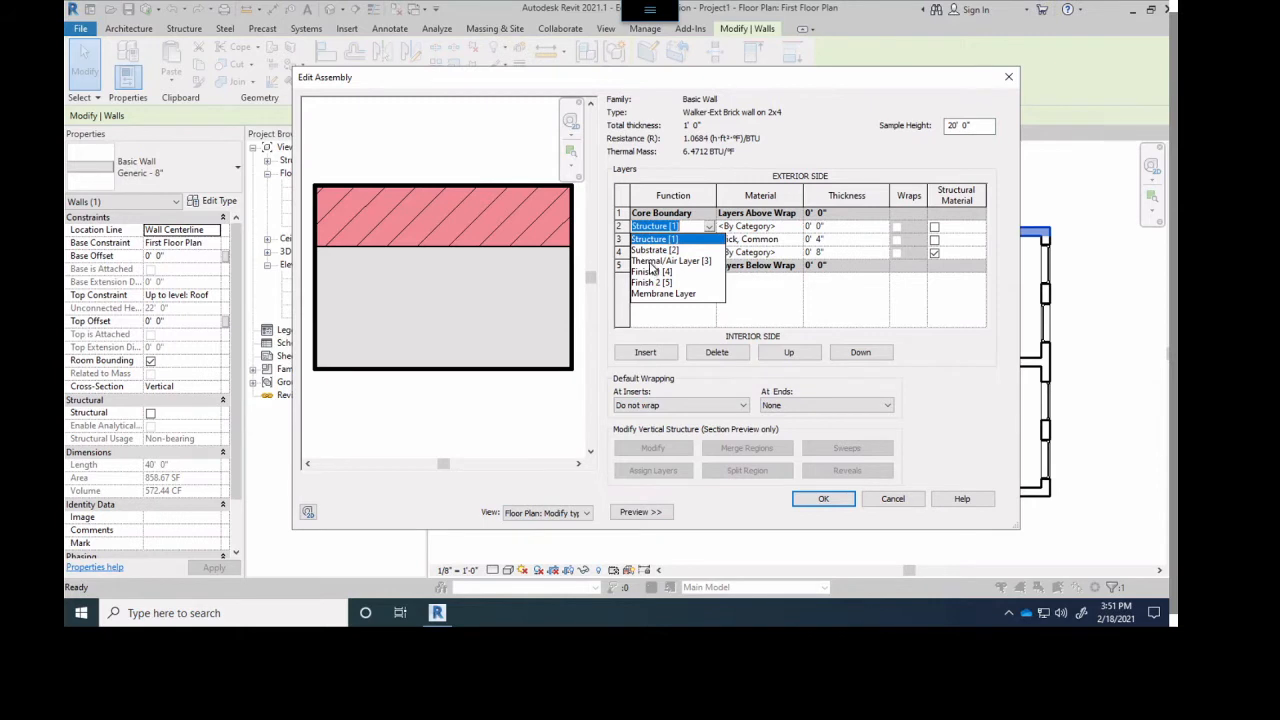
click(652, 262)
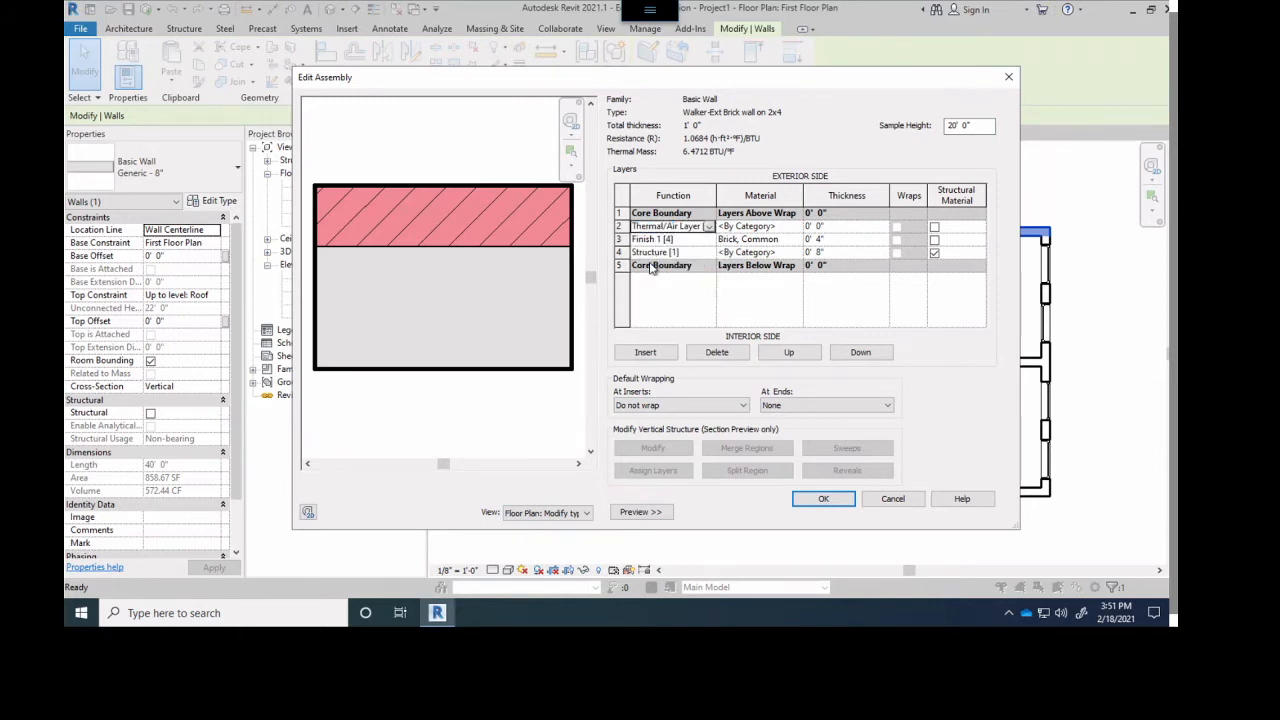
- Search the materials for air, assign Air to the Thermal/Air Layer [3], and set its thickness to 1"
click(769, 227)
click(797, 226)
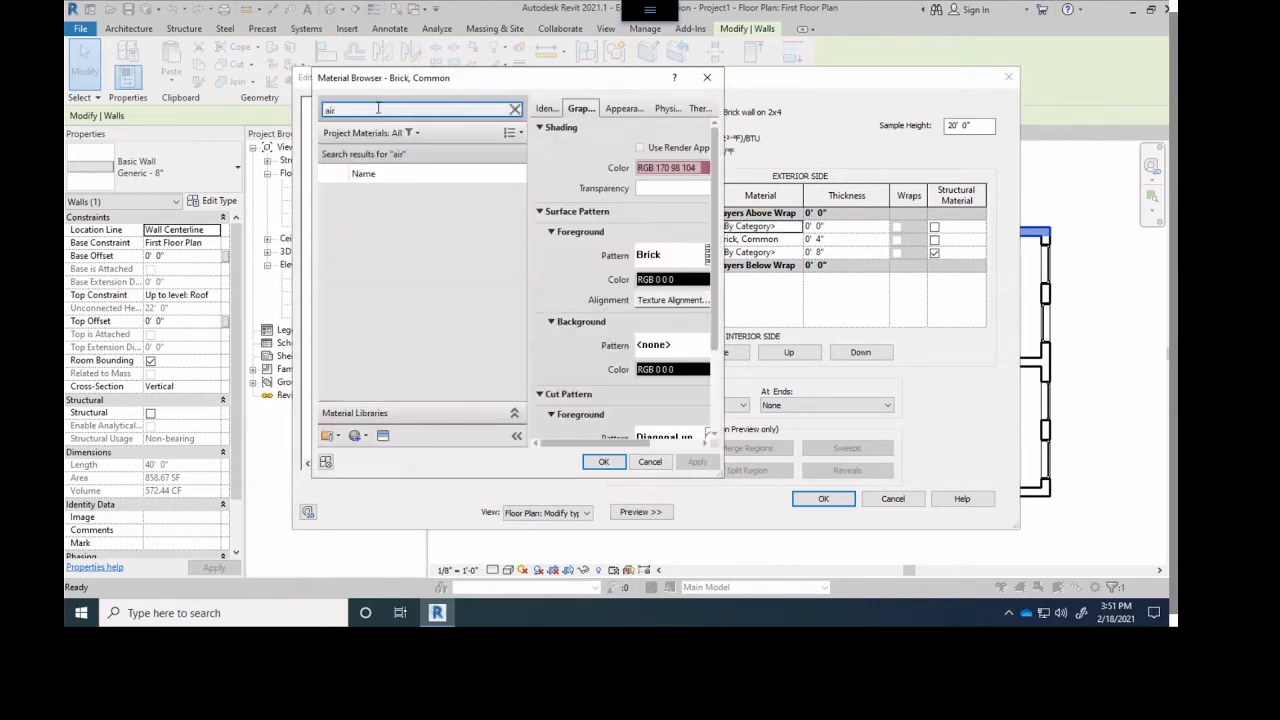
click(376, 205)
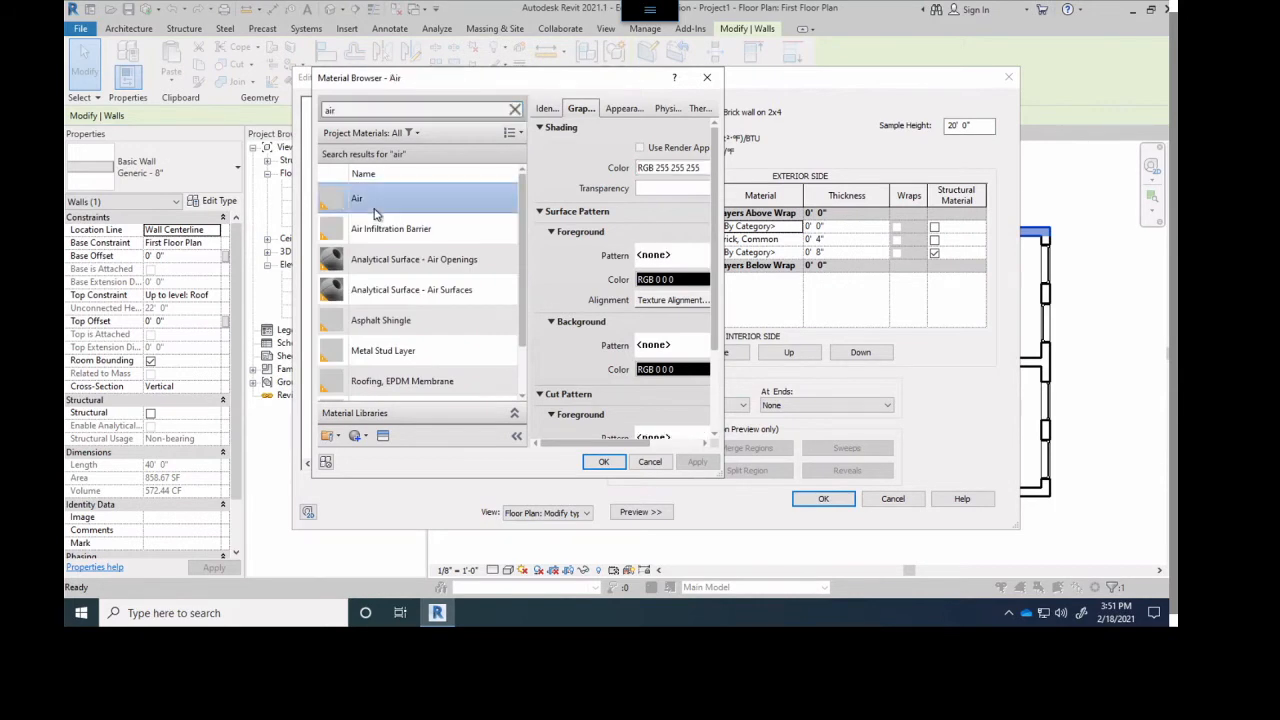
click(603, 461)
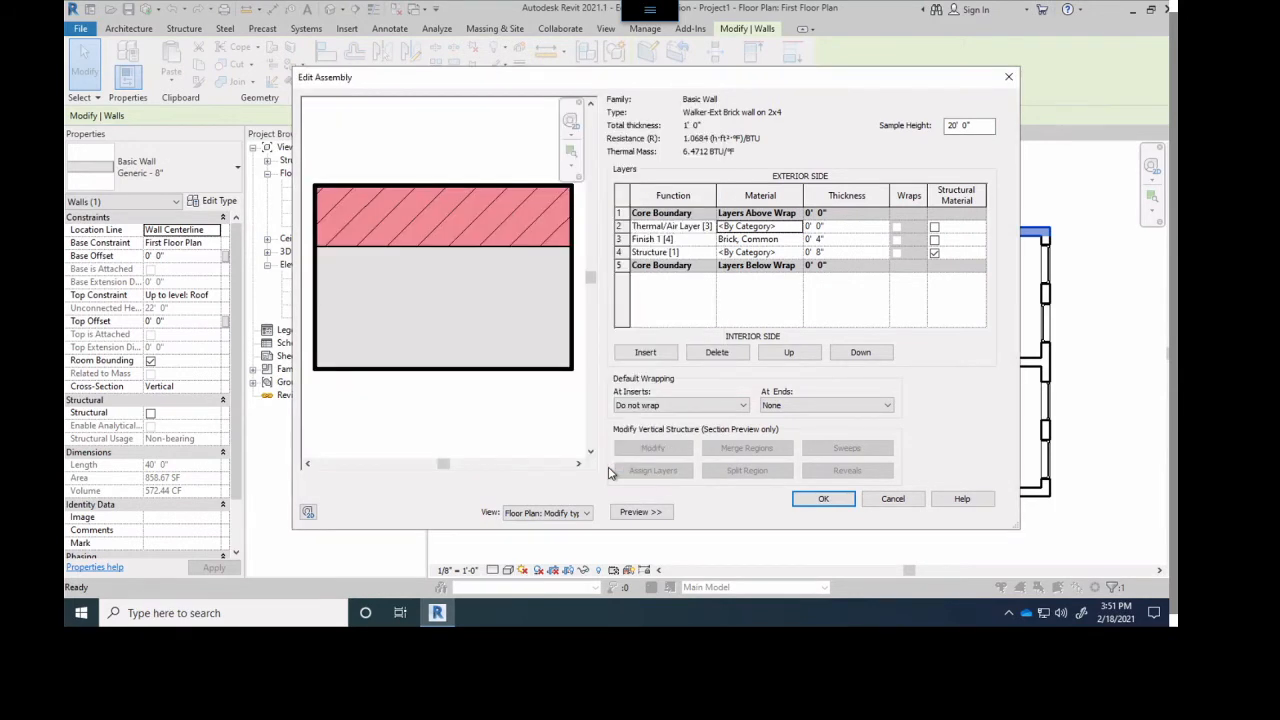
click(832, 226)
key(ctrl+a)
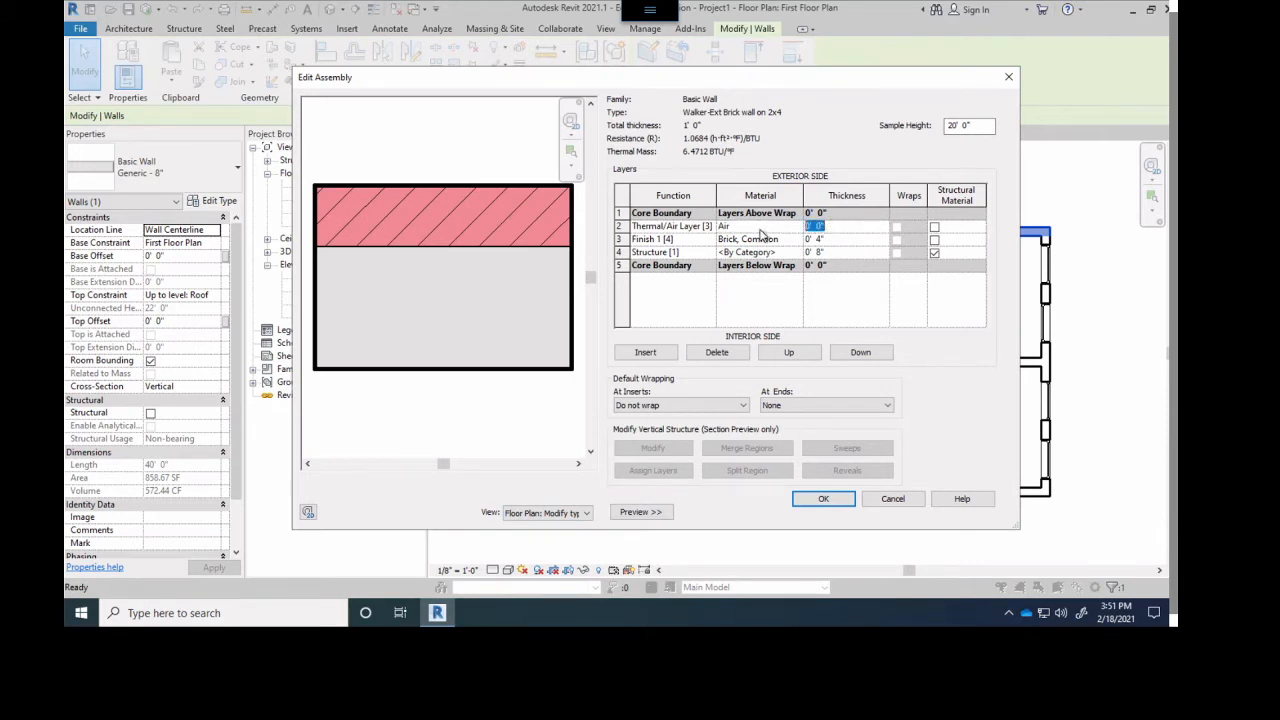
text(1)
click(832, 240)
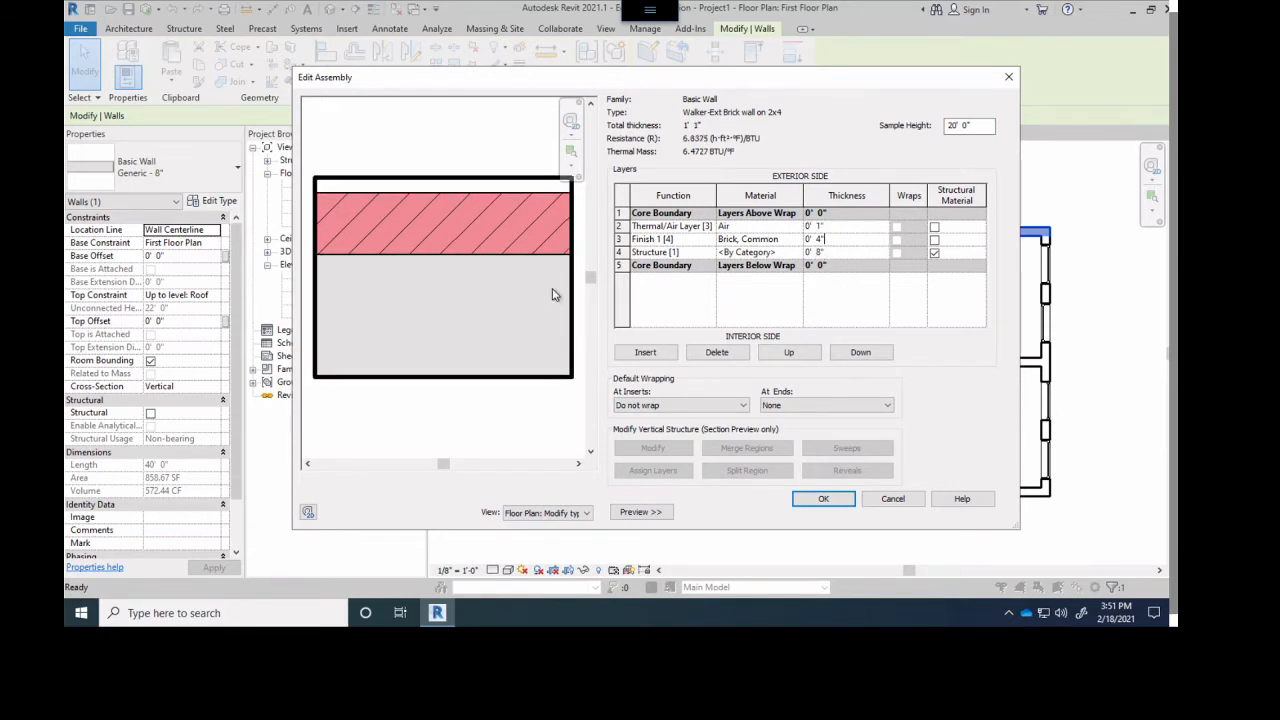
- Insert a layer between the air layer and the brick layer and set its function to Membrane Layer
click(645, 354)
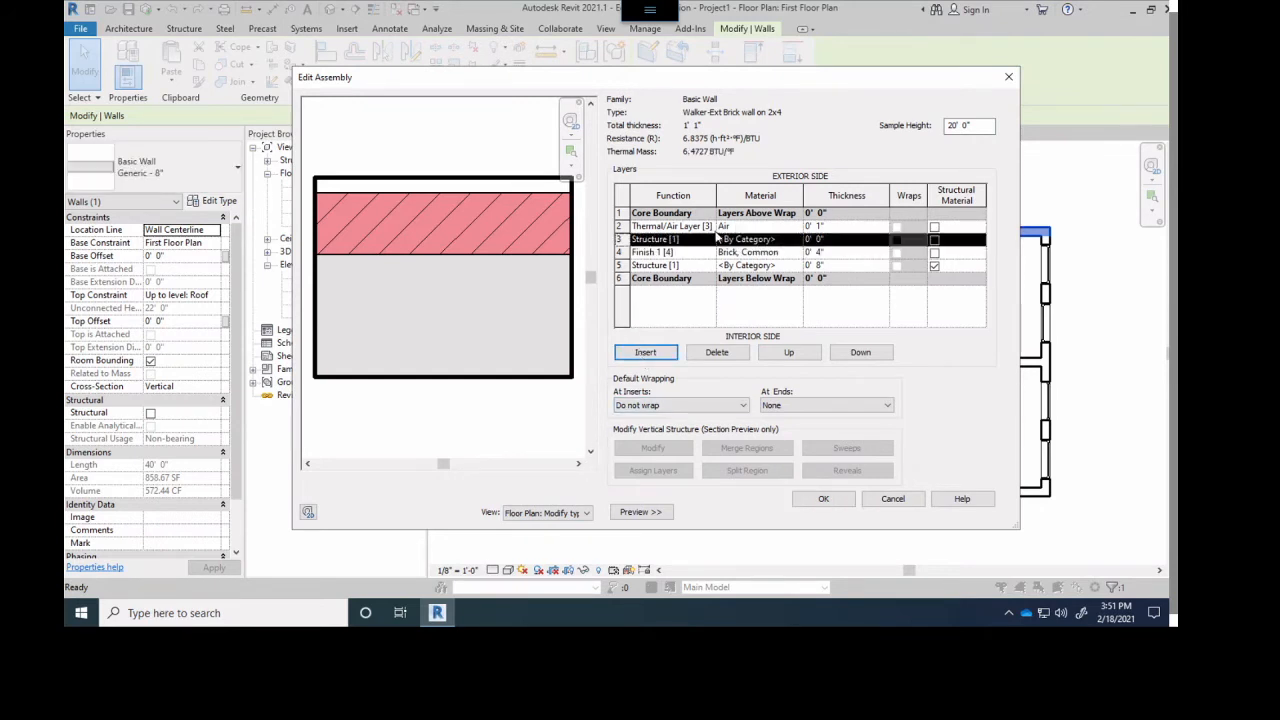
click(690, 241)
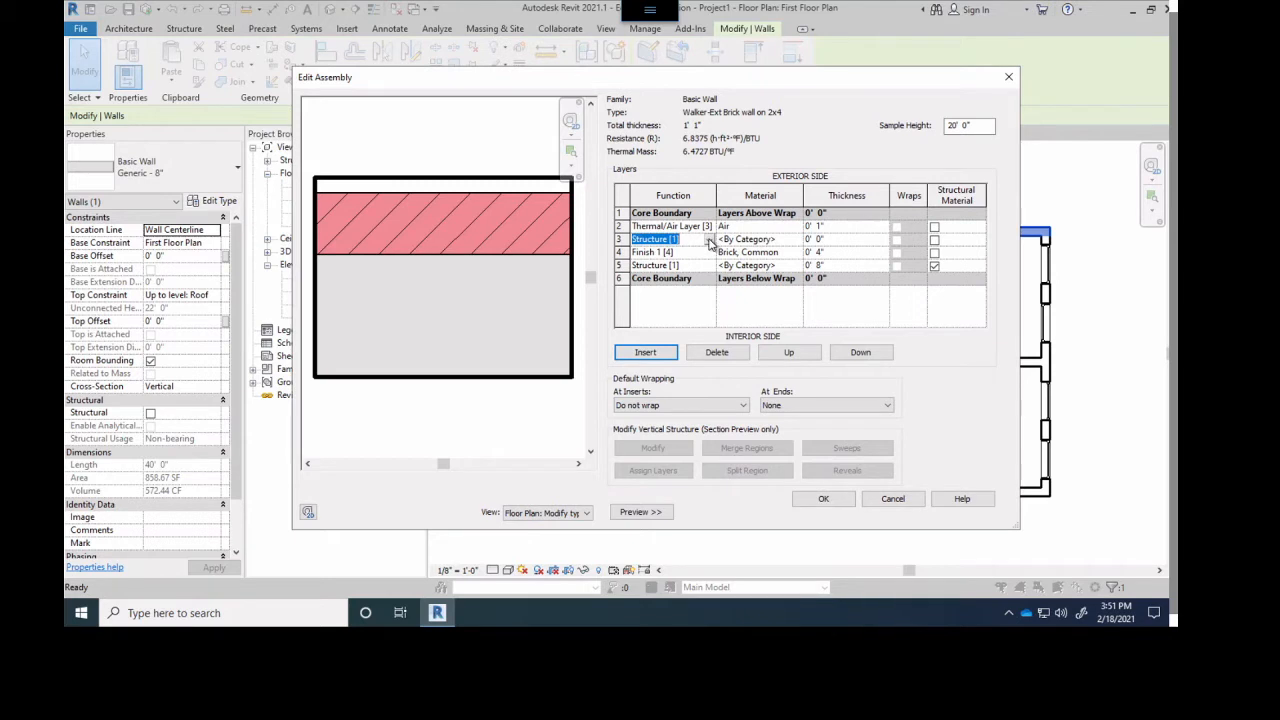
click(709, 240)
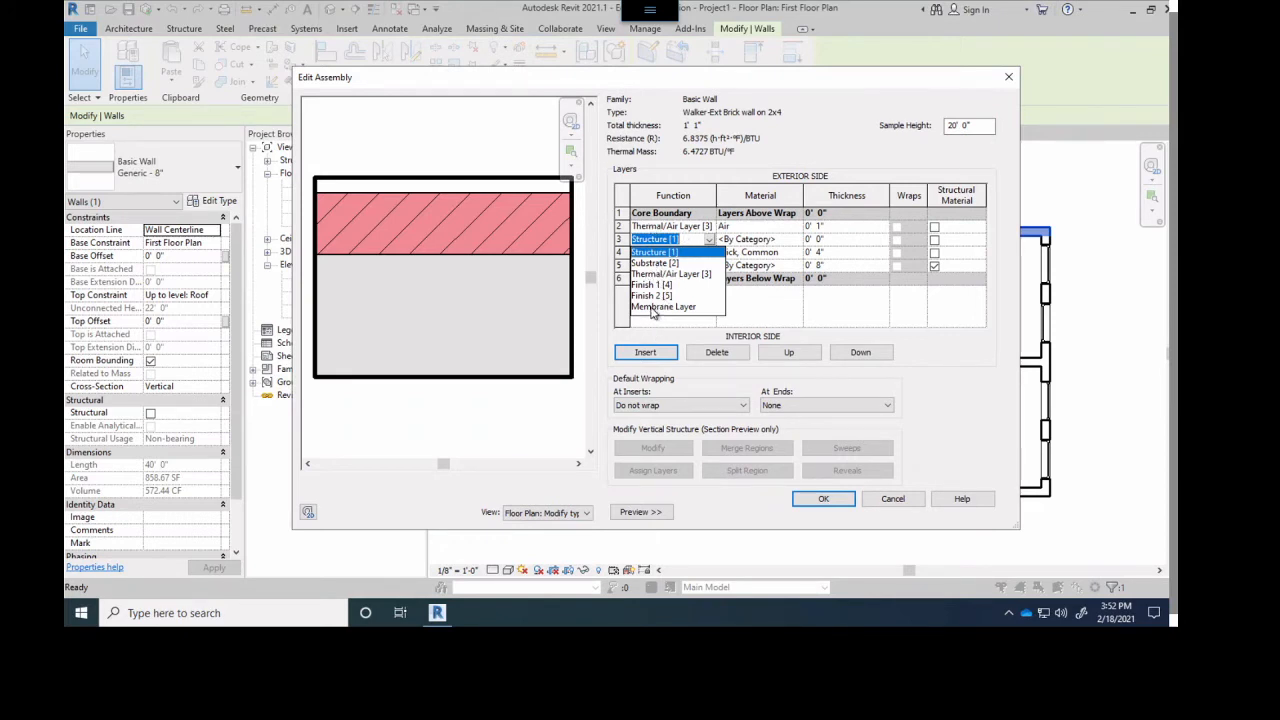
click(652, 308)
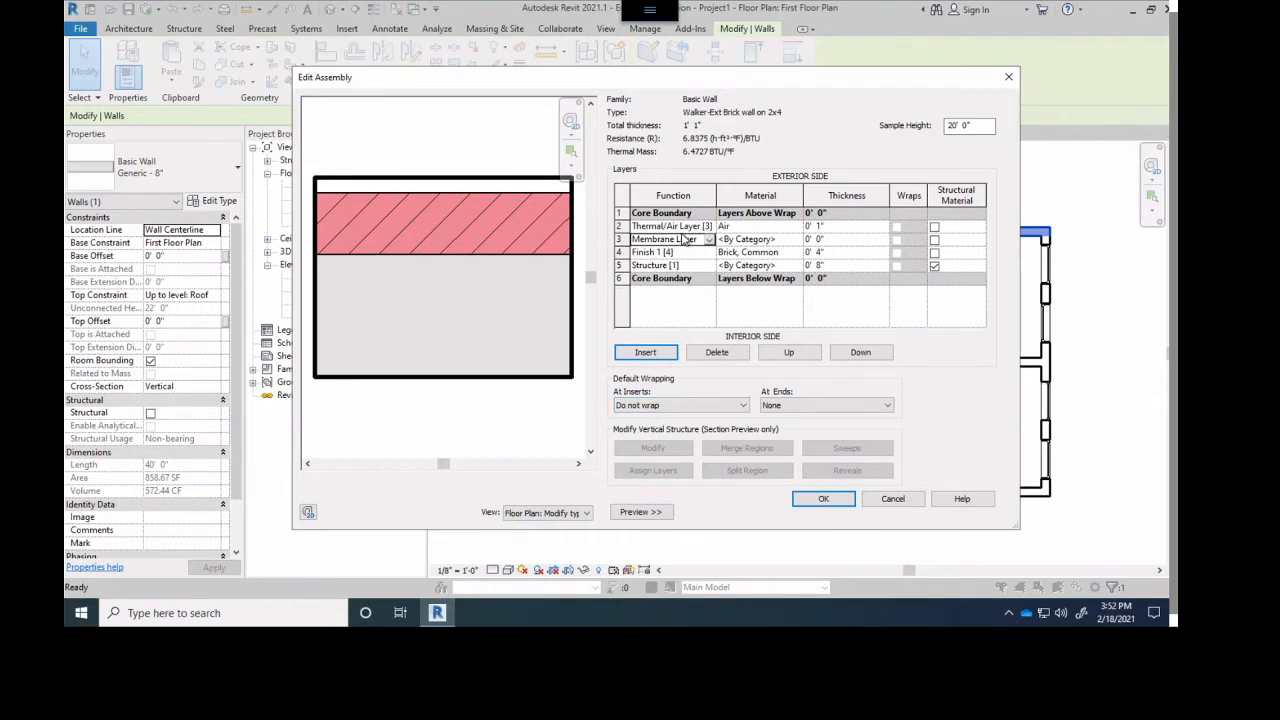
- Assign the Air Infiltration Barrier material to the Membrane Layer
click(786, 241)
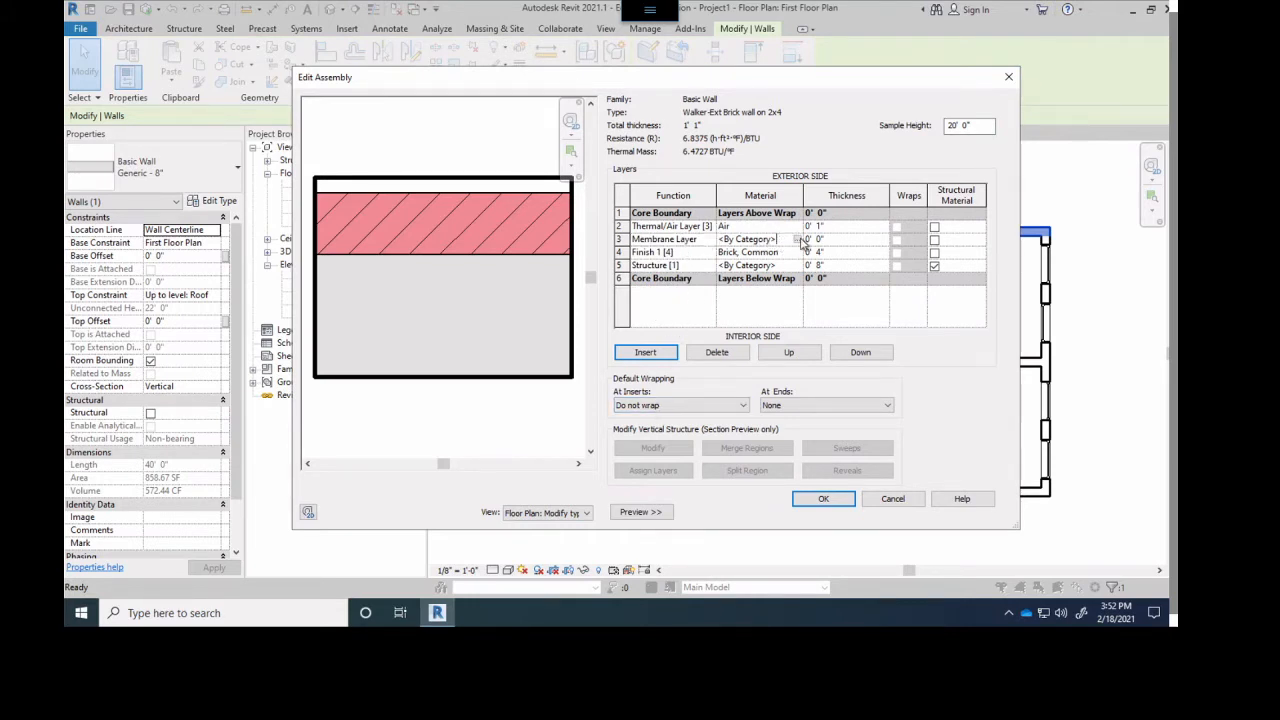
click(797, 241)
click(797, 240)
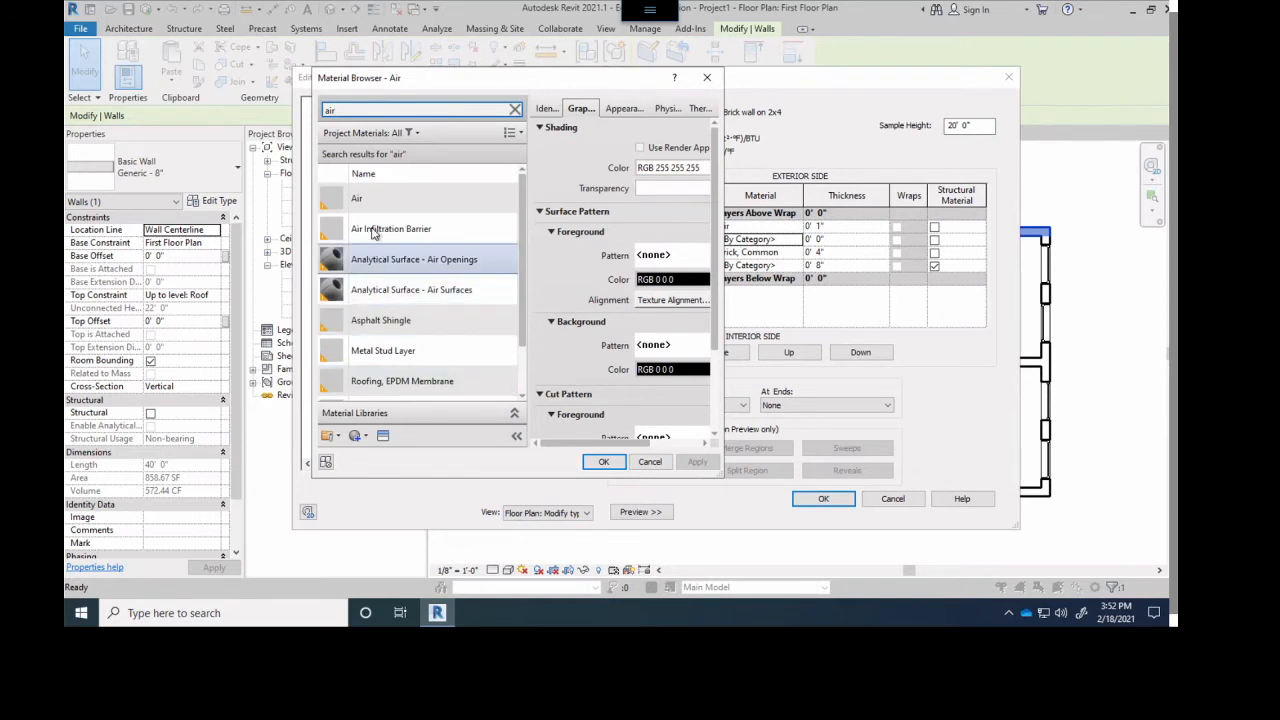
click(374, 232)
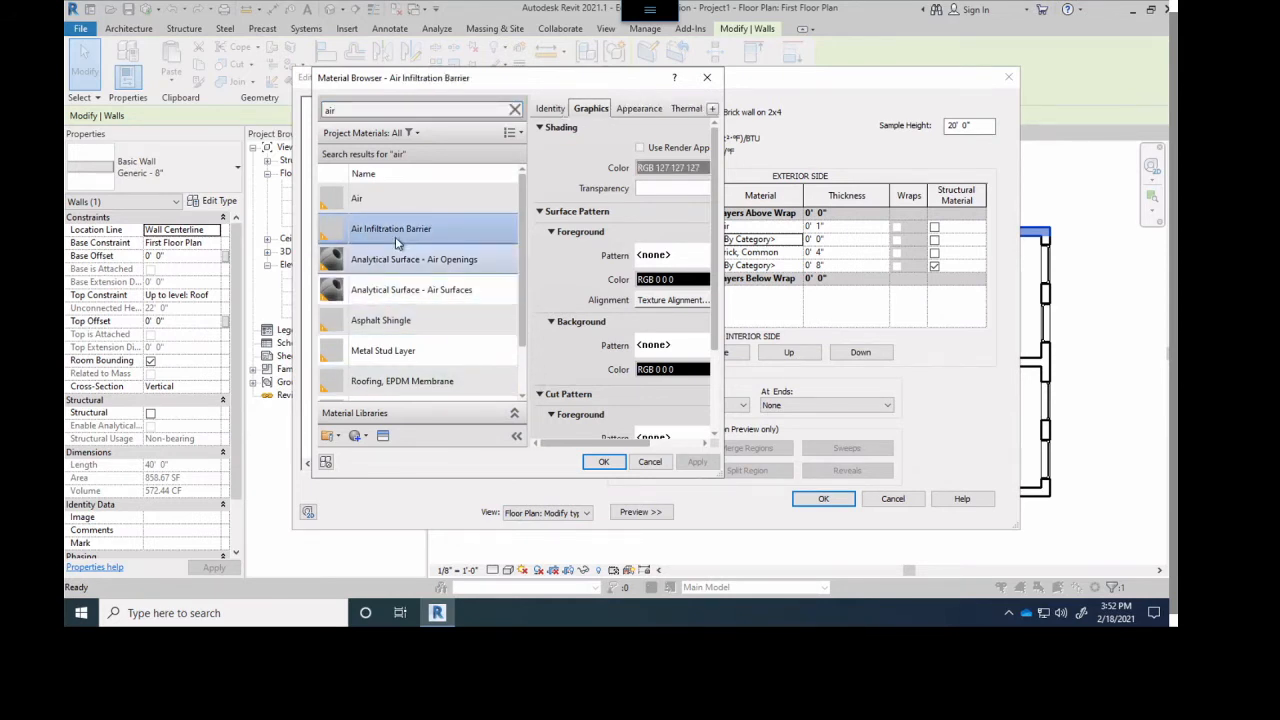
click(601, 464)
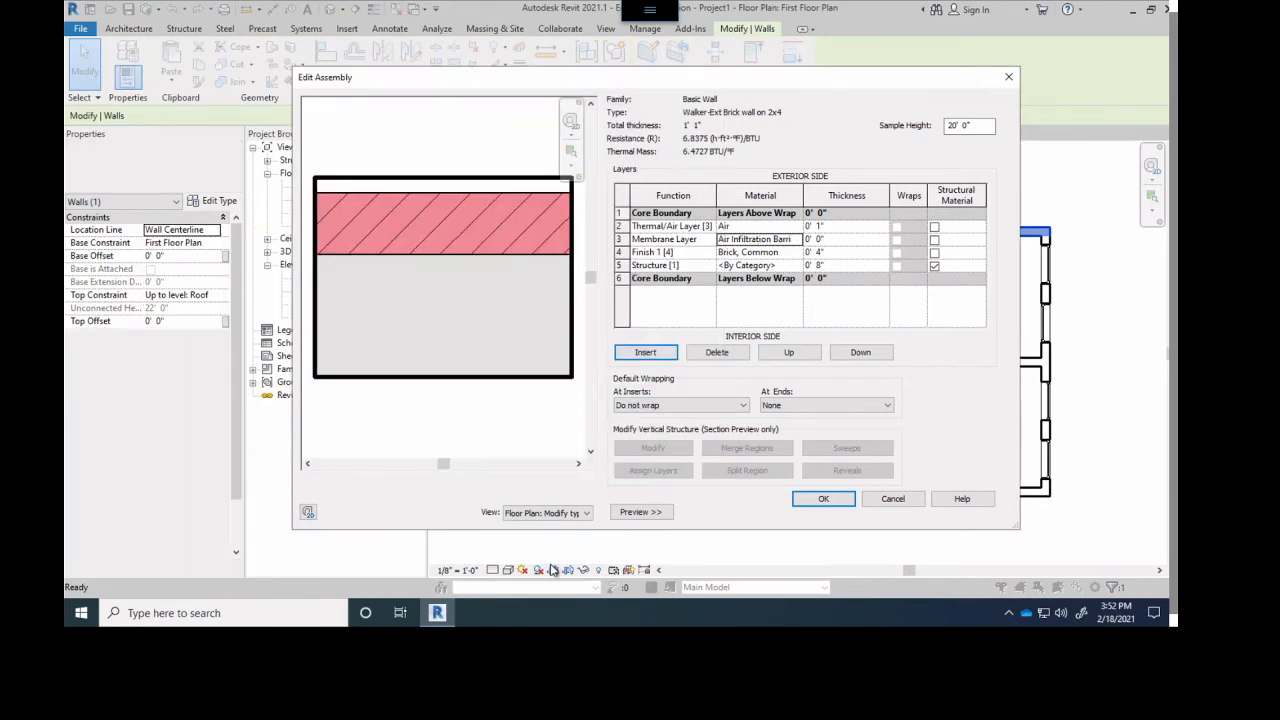
click(830, 238)
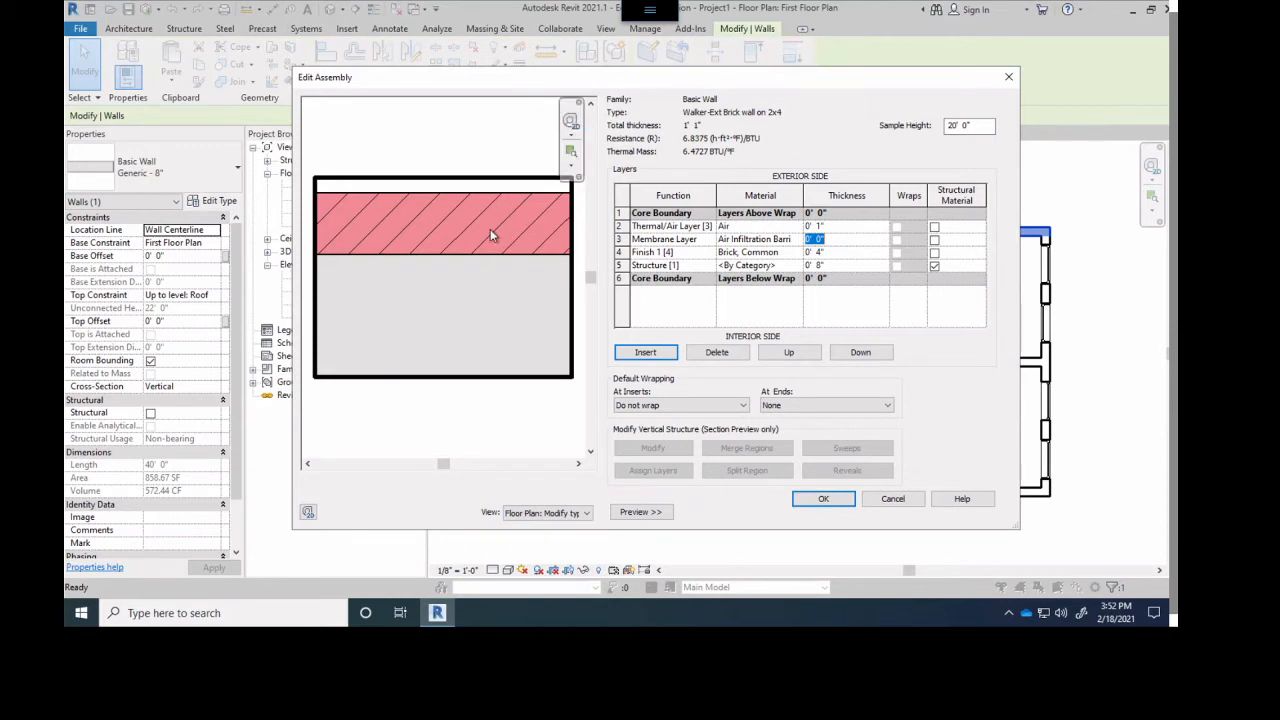
- Insert a layer between the air layer and the Membrane Layer and set its function to Substrate [2]
click(647, 229)
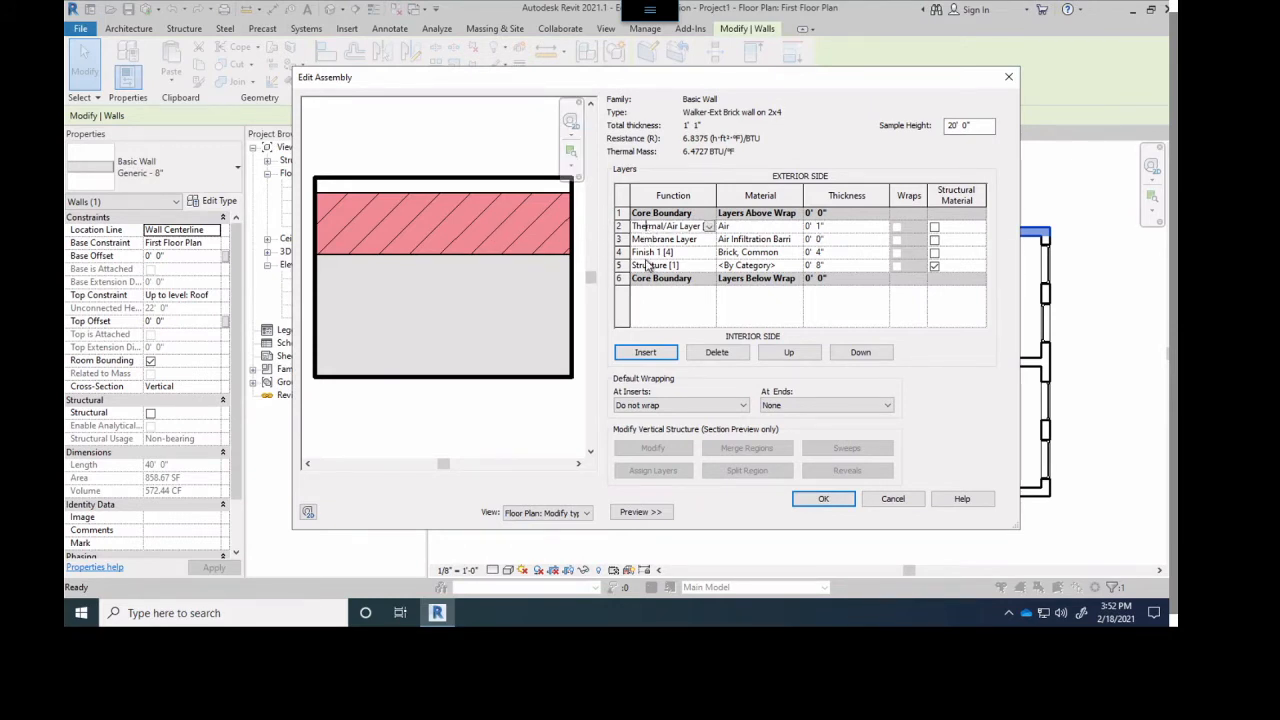
click(662, 240)
click(646, 353)
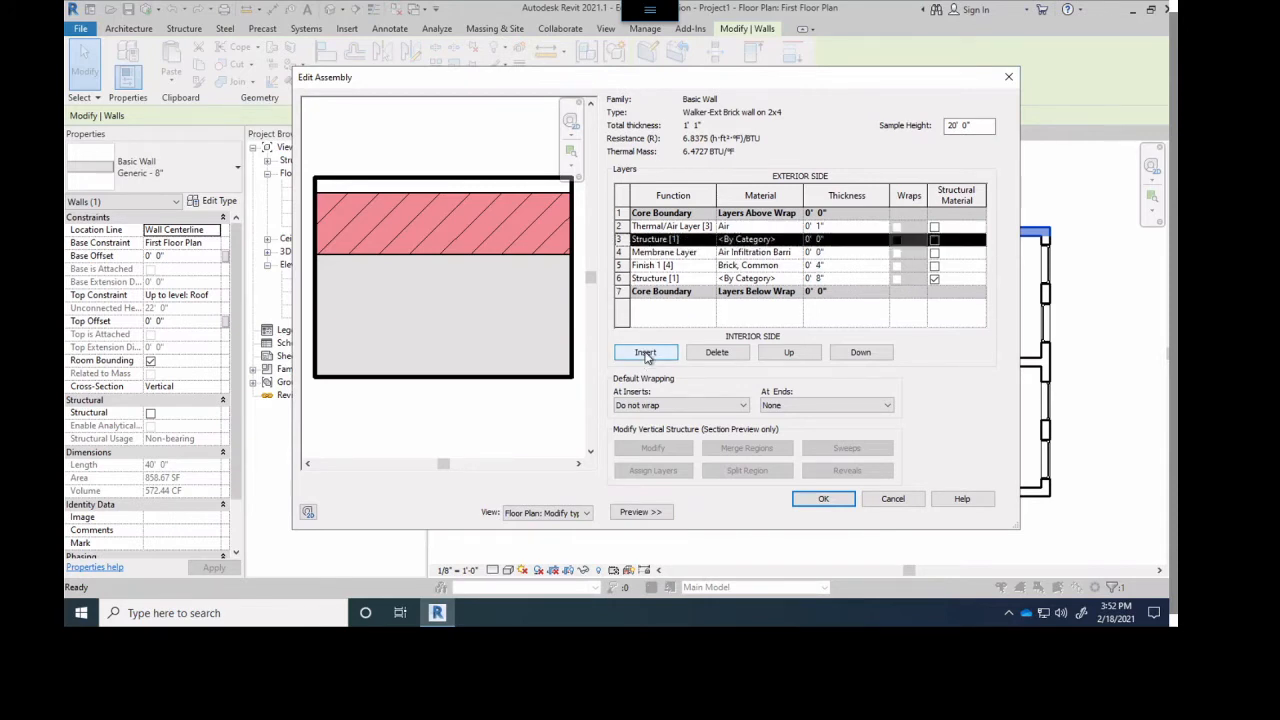
click(695, 245)
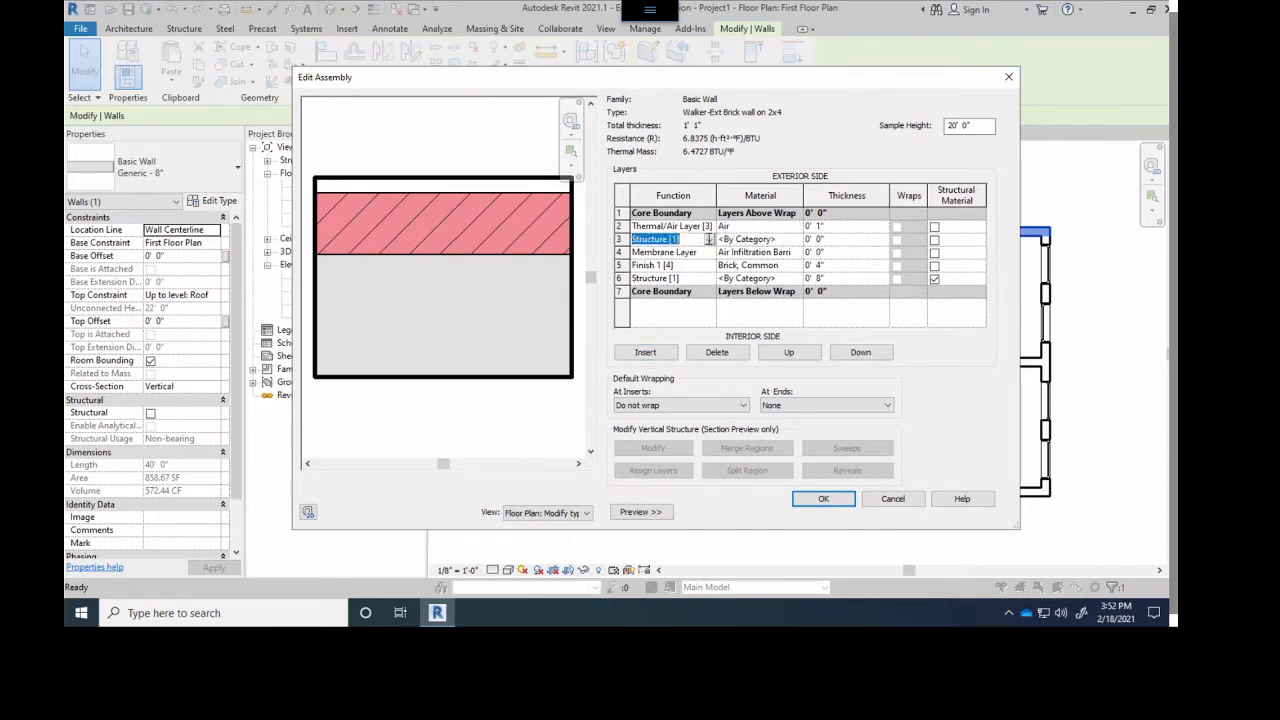
click(711, 242)
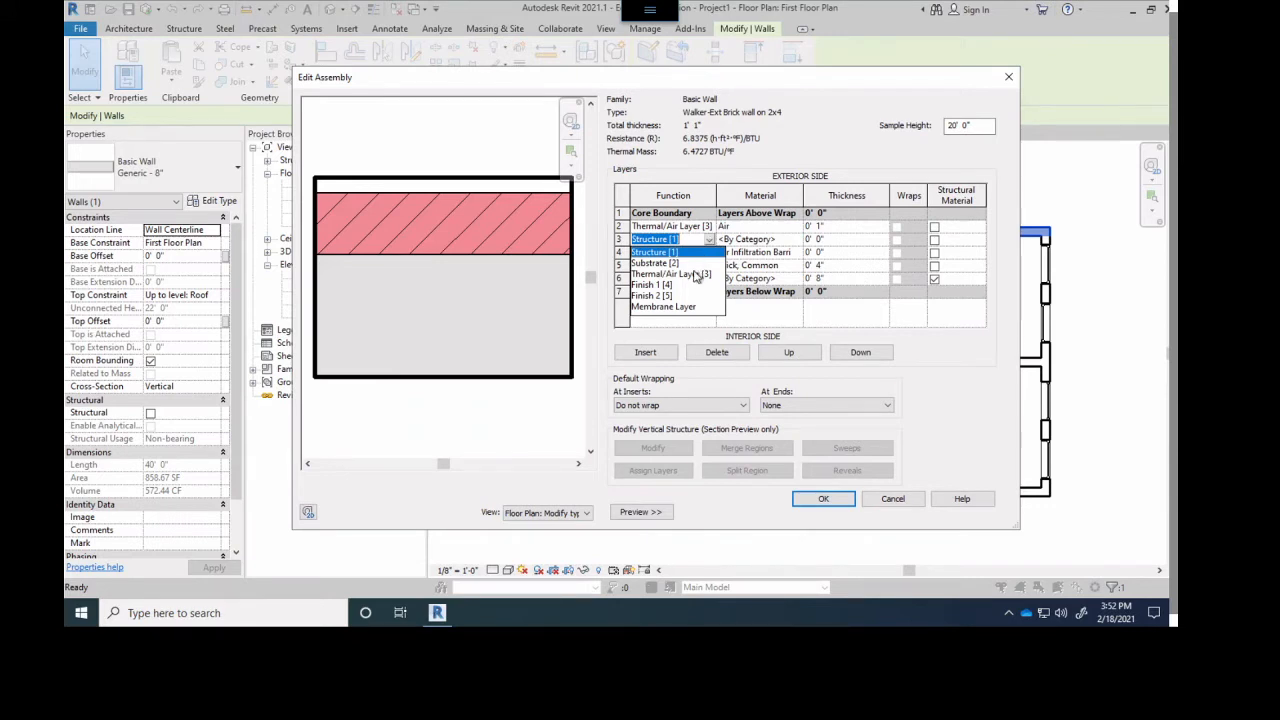
click(676, 264)
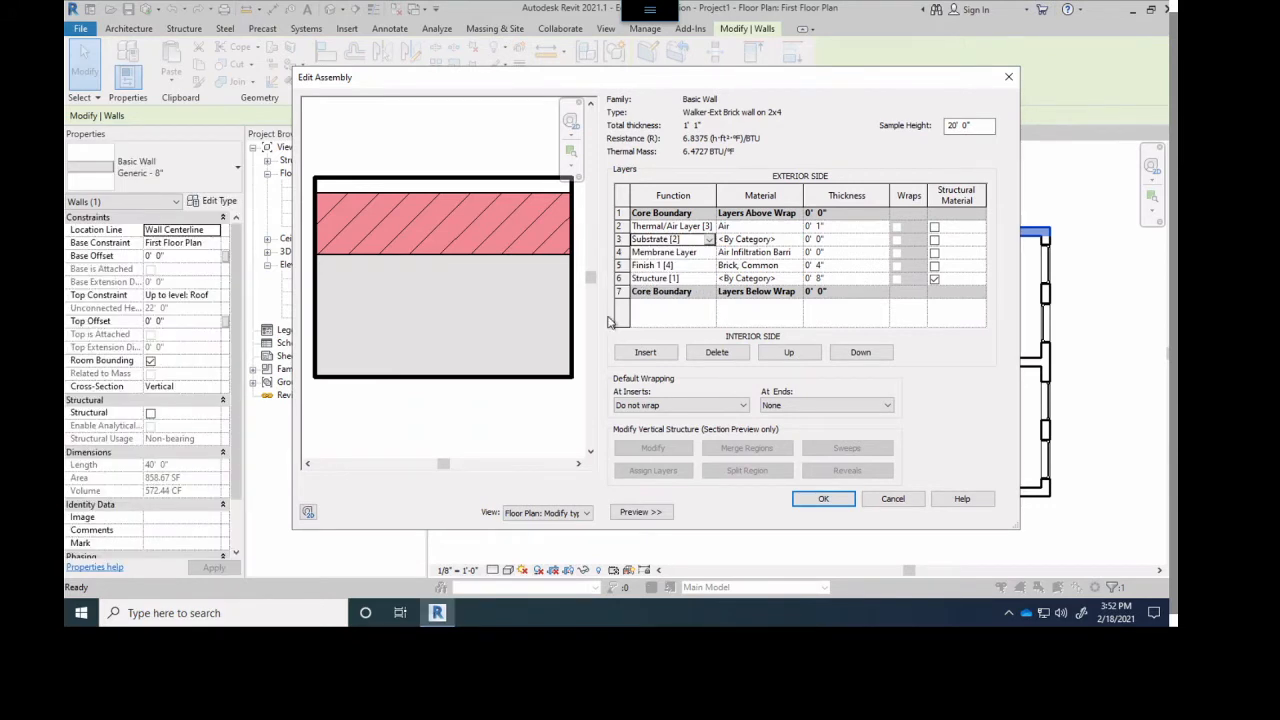
- Search the materials for plywood and assign Plywood, Sheathing to the Substrate [2] layer
click(786, 238)
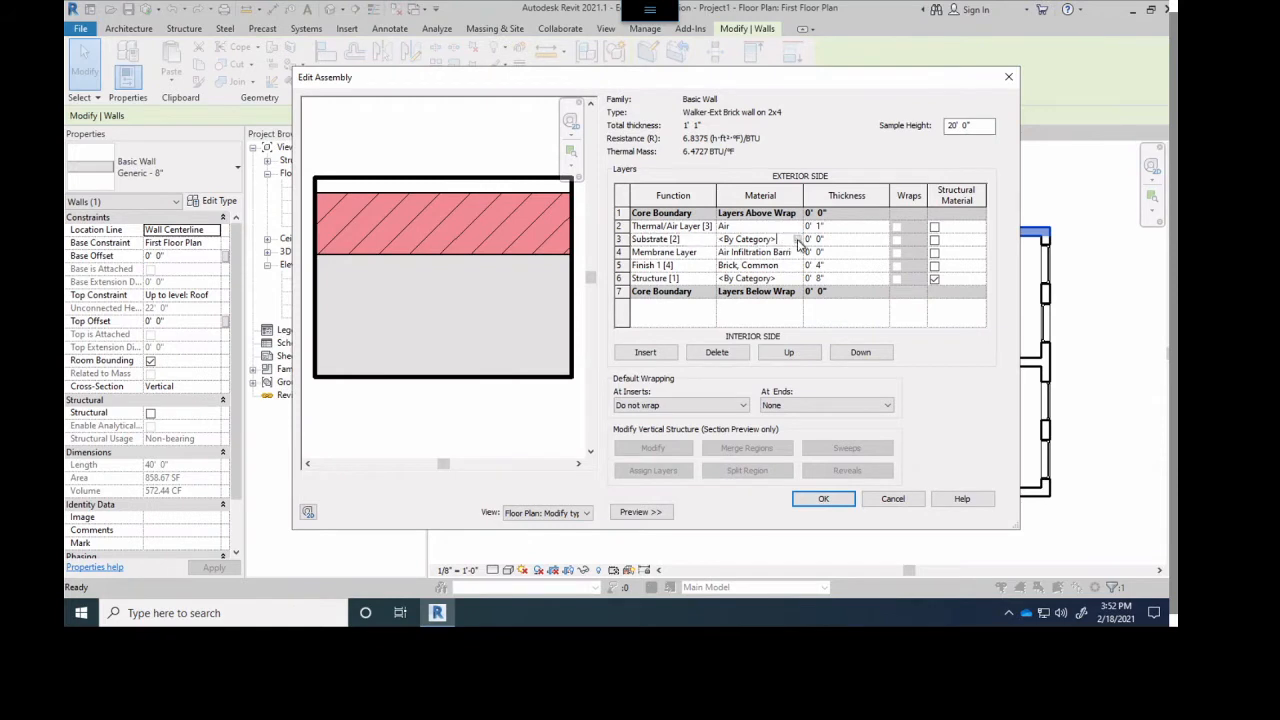
click(797, 239)
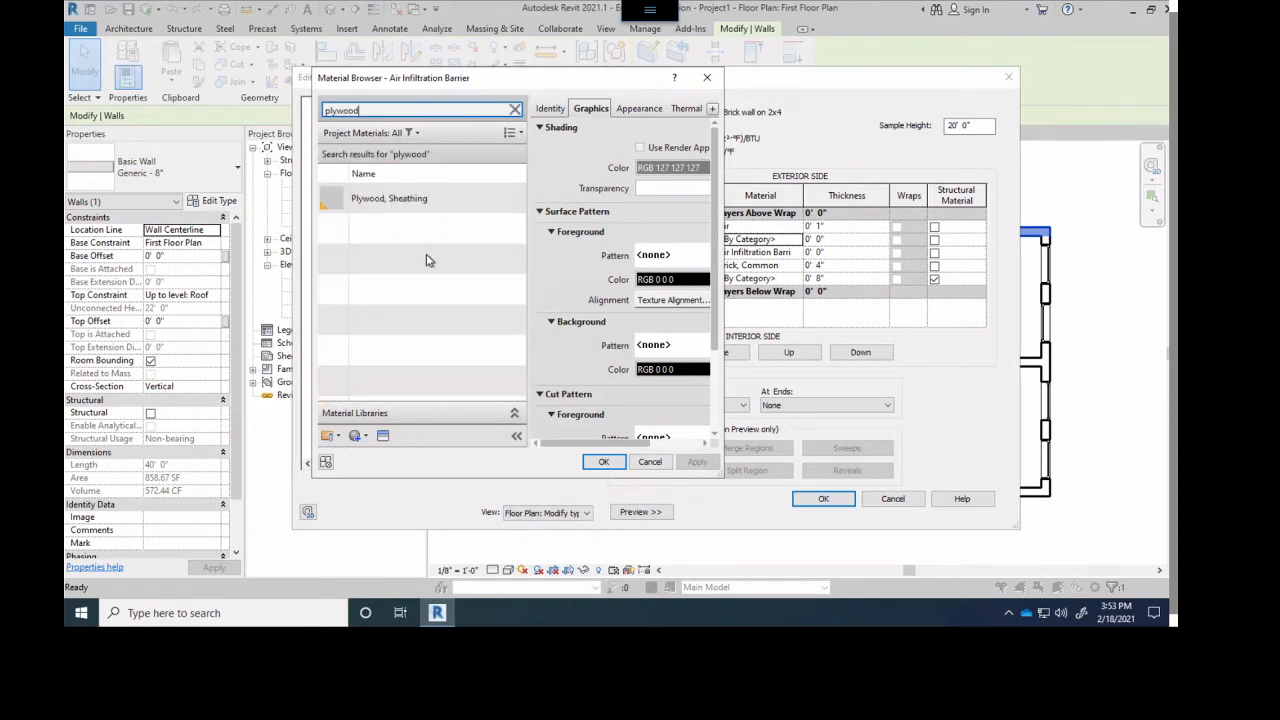
click(360, 200)
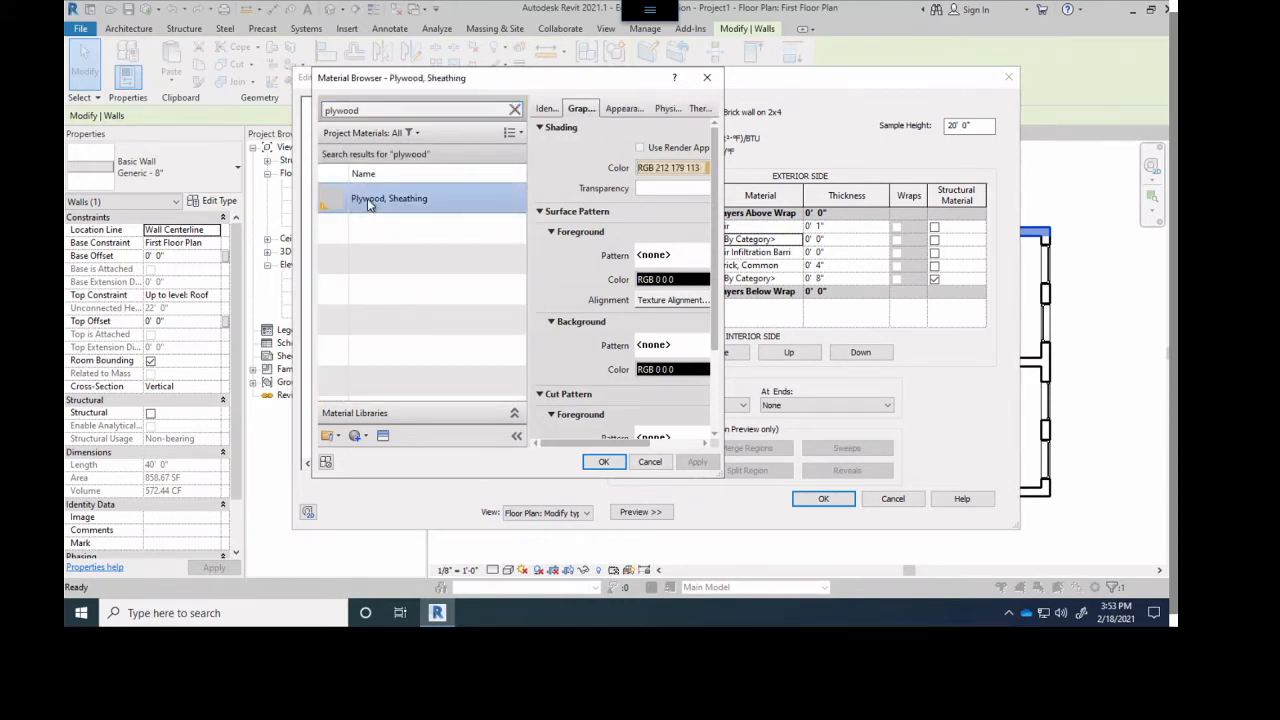
click(604, 462)
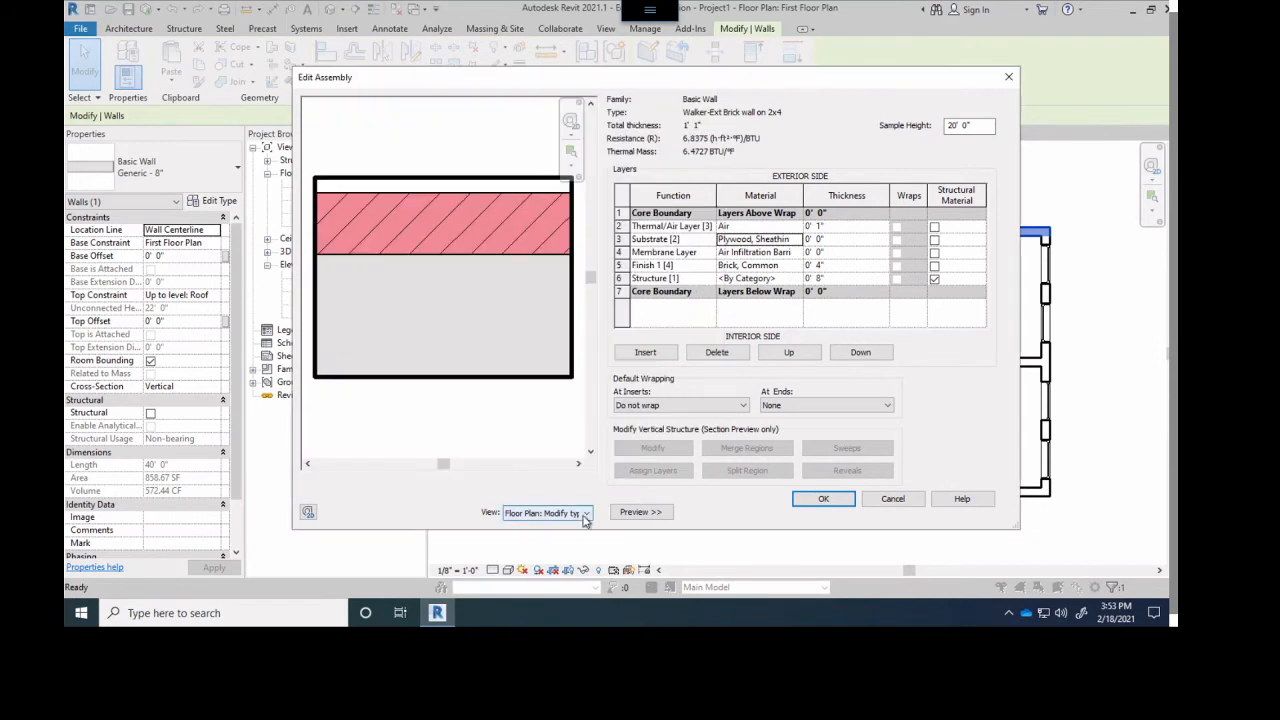
- Set the Plywood, Sheathing layer's thickness to 7/16"
click(833, 240)
click(833, 241)
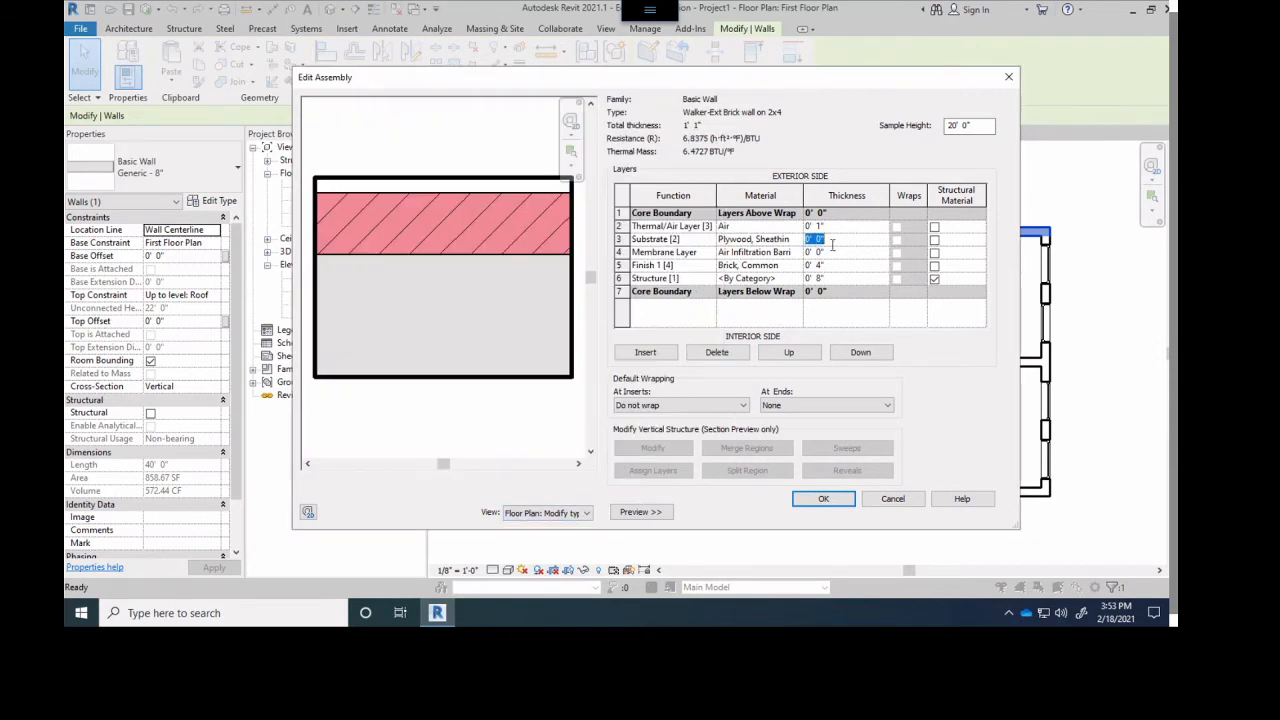
text(7/16)
click(829, 257)
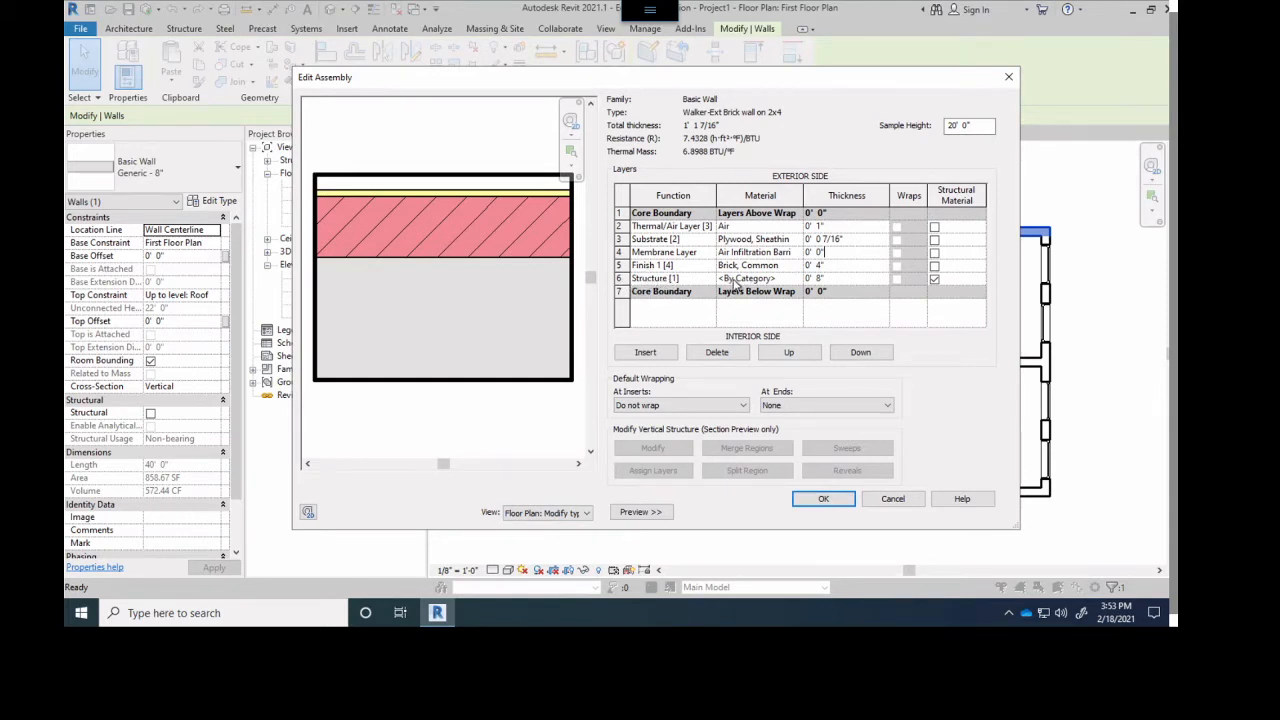
- Search the materials for stud and assign Metal Stud Layer to the Structure [1] layer
click(681, 279)
click(737, 279)
click(644, 279)
click(750, 280)
click(796, 279)
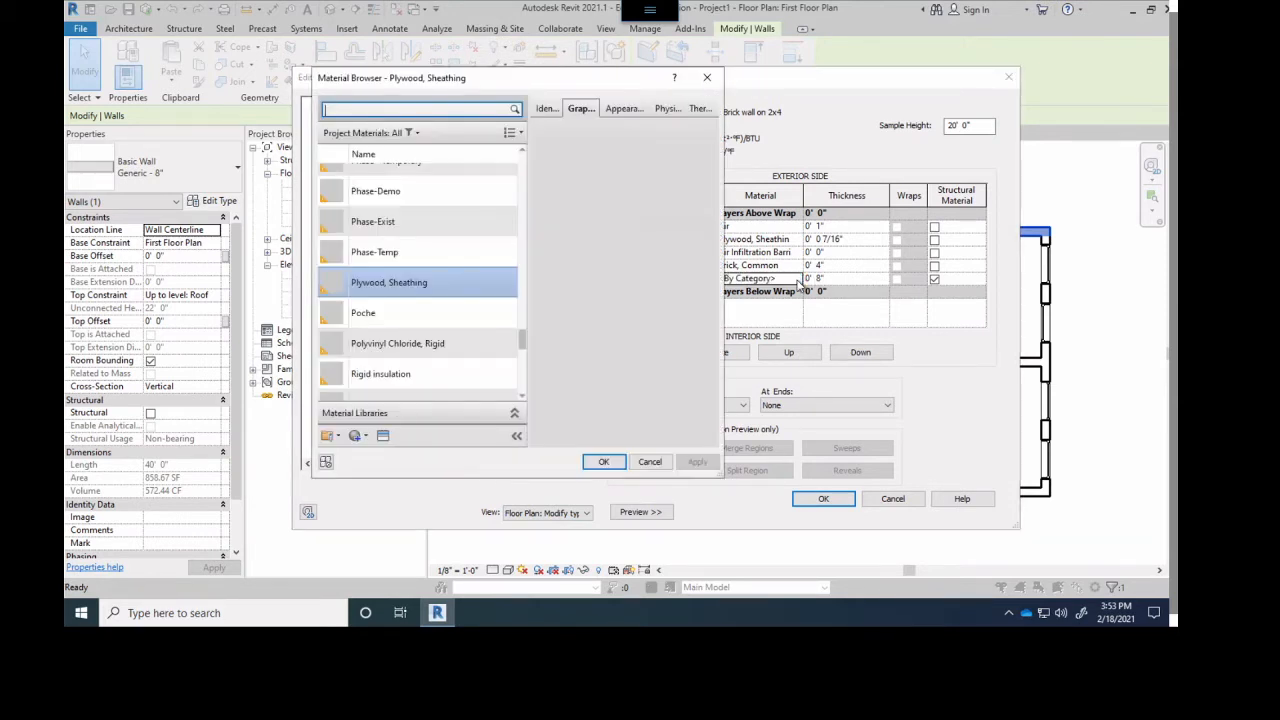
click(460, 110)
text(stud)
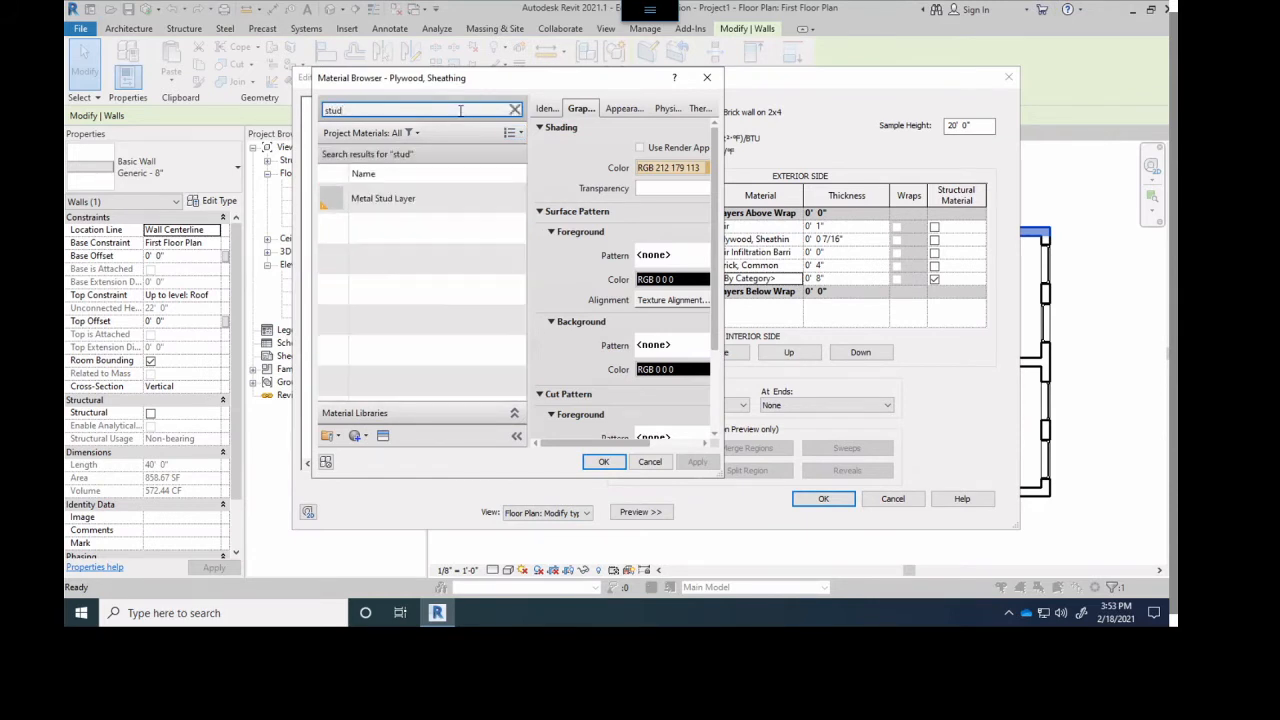
click(406, 197)
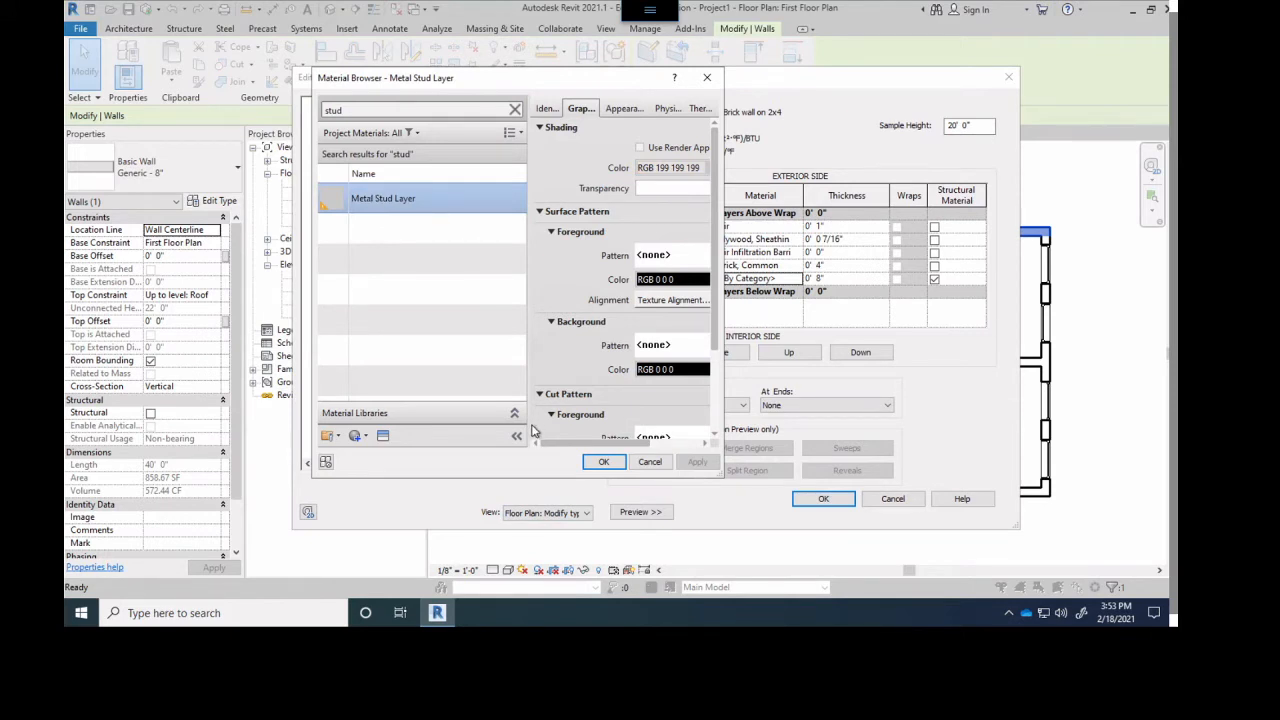
click(603, 463)
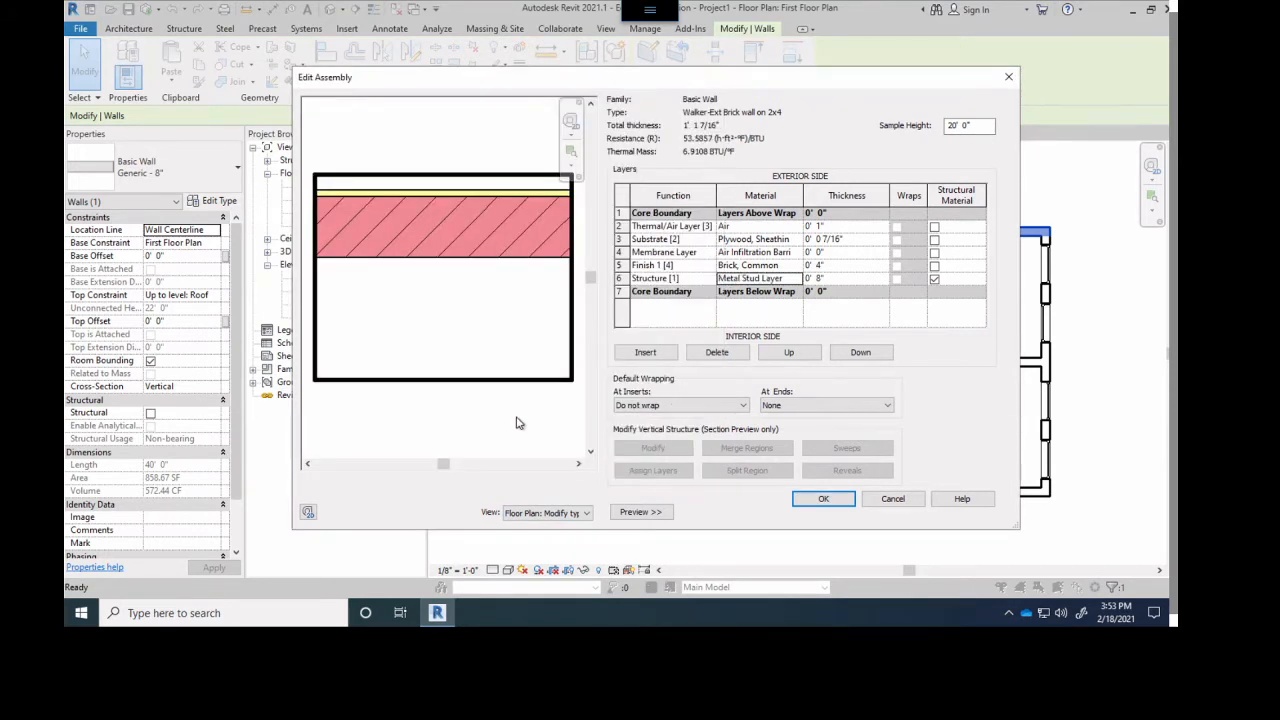
- Set the Metal Stud Layer structure's thickness to 3.5"
click(835, 280)
drag(832, 279, 785, 278)
text(3.5)
- Insert a new layer above the Metal Stud Layer and set its function to Finish 2 [5]
click(641, 355)
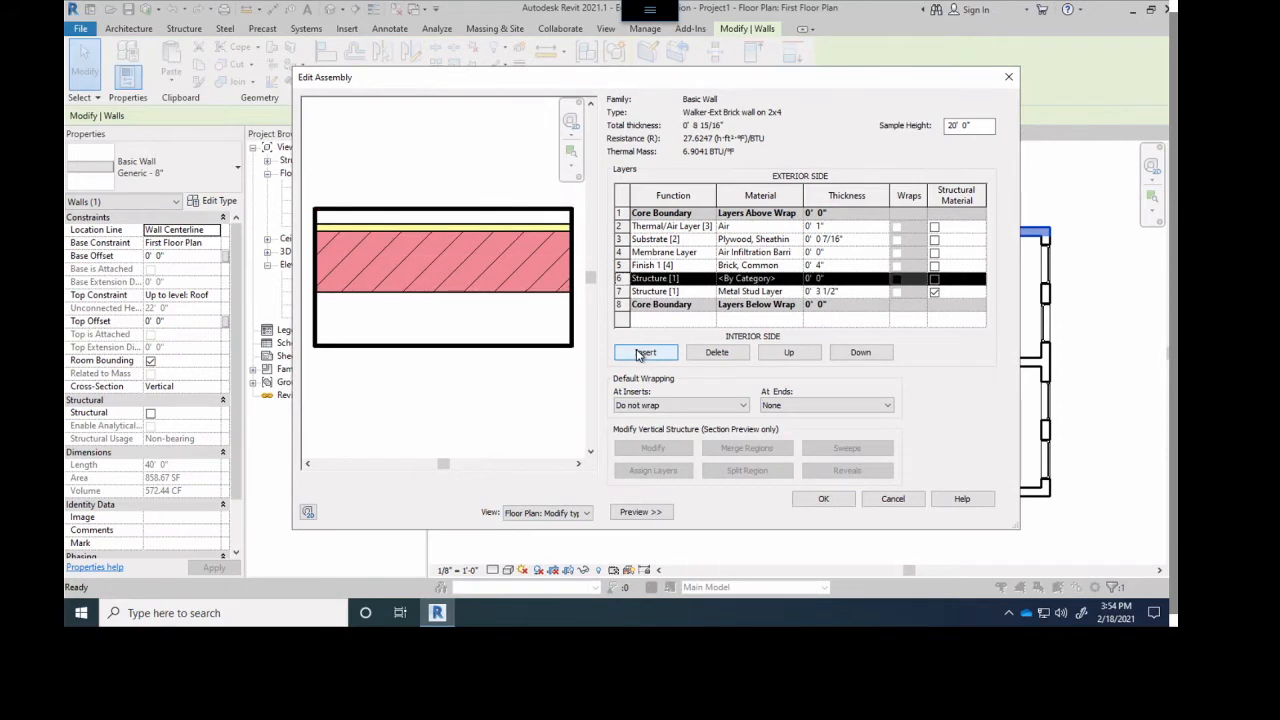
click(652, 280)
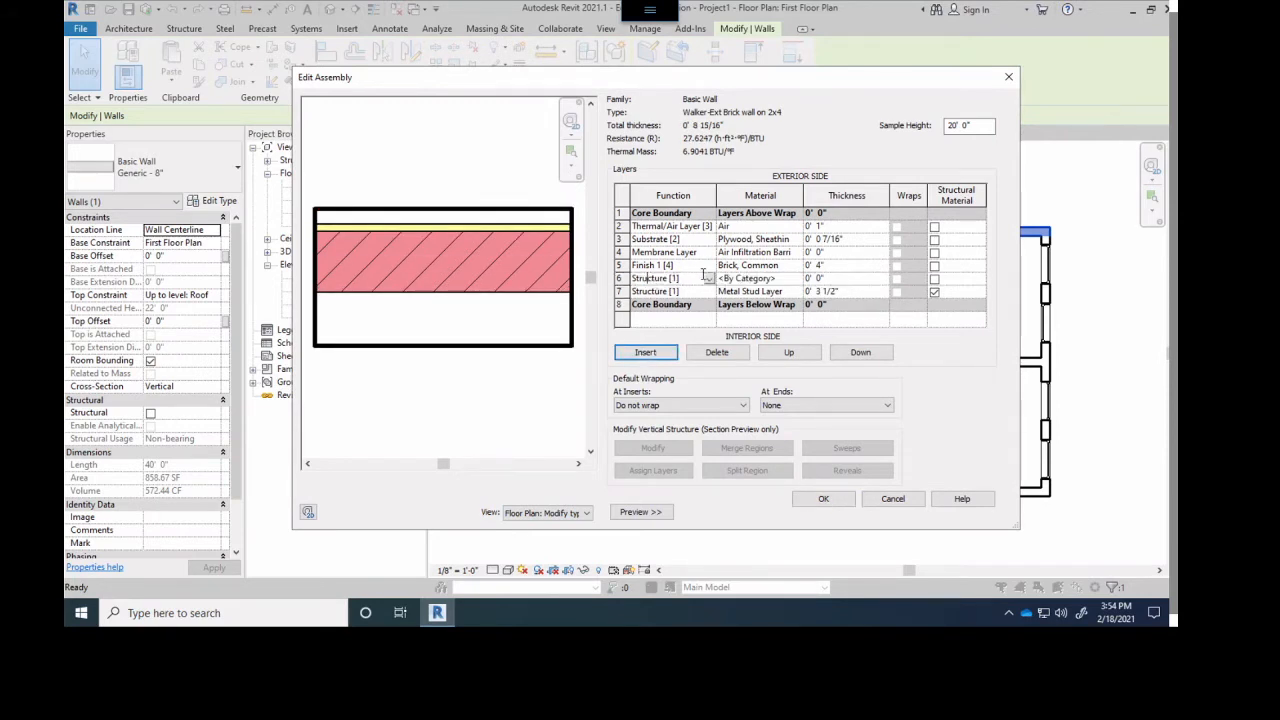
click(709, 278)
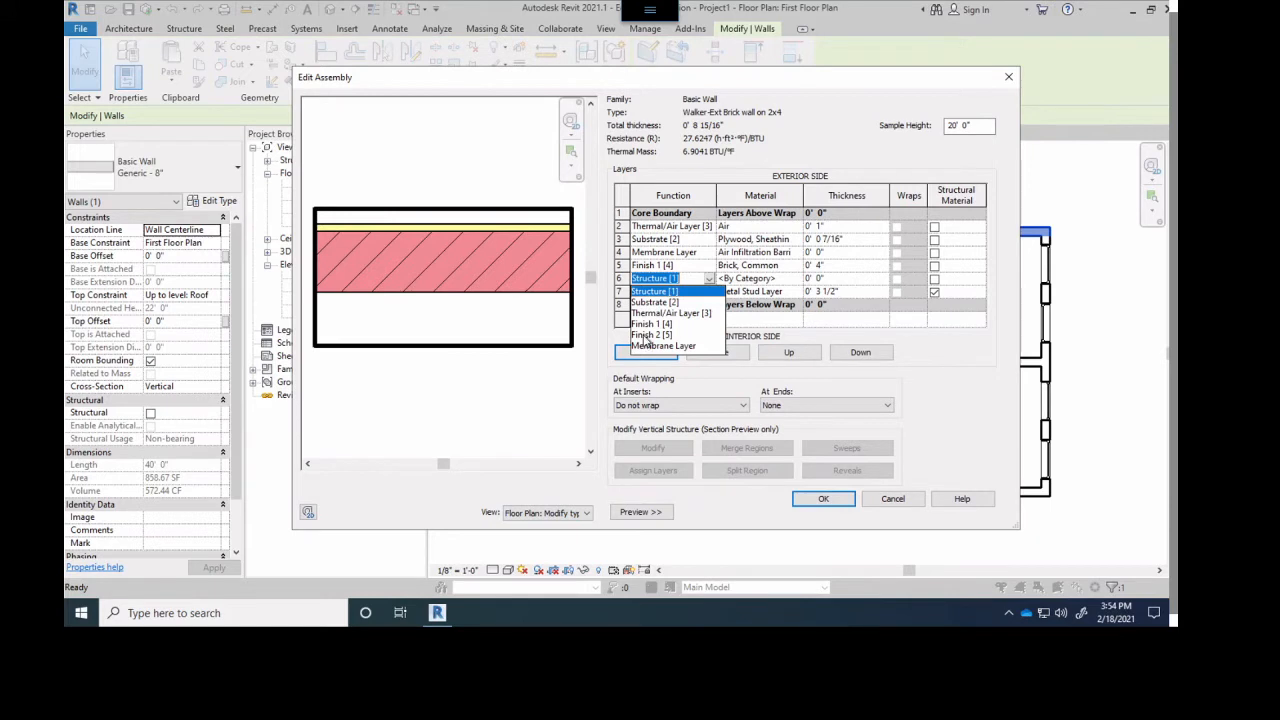
click(652, 335)
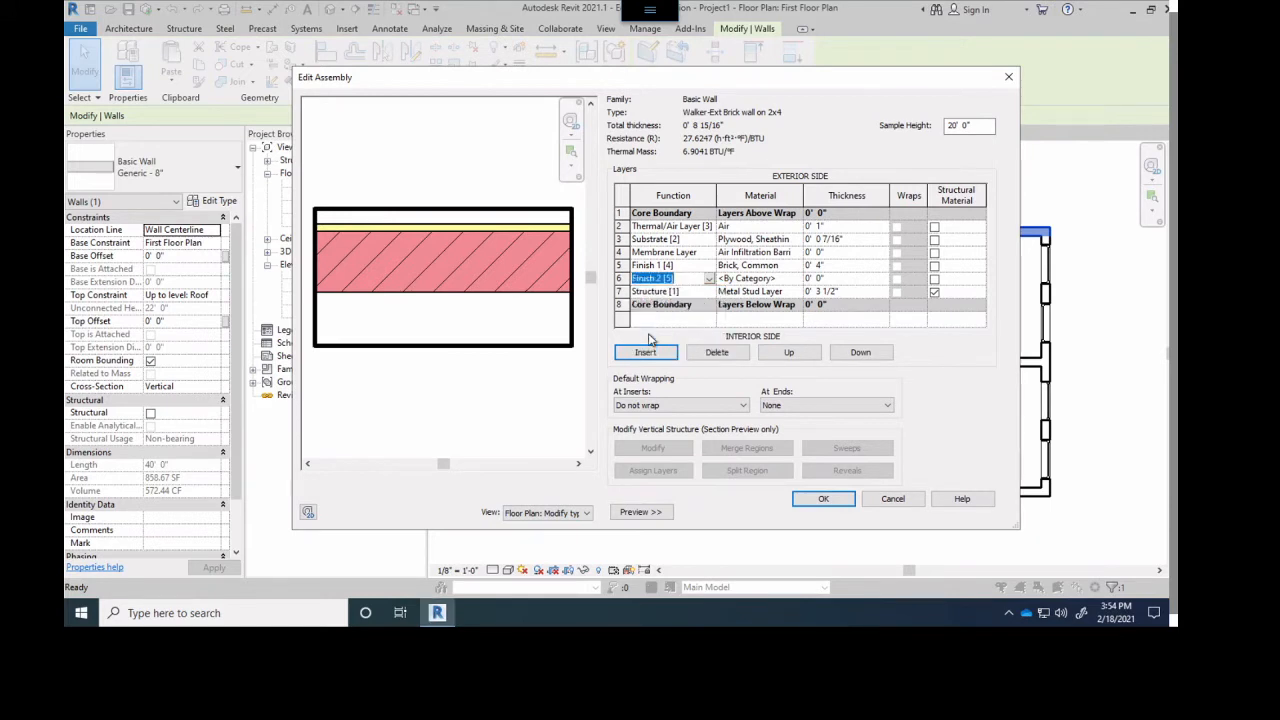
- Search the materials for "gyps" and assign Gypsum Wall Board to the Finish 2 [5] layer
click(792, 278)
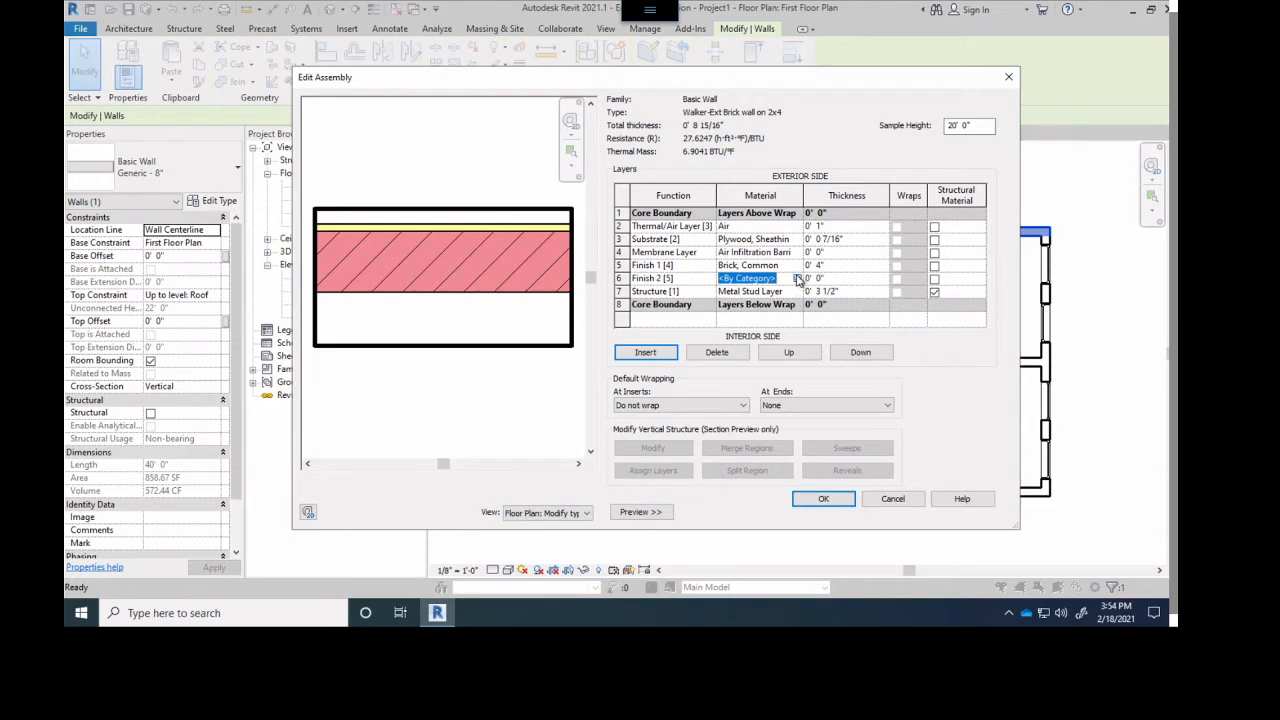
click(797, 278)
text(gyps)
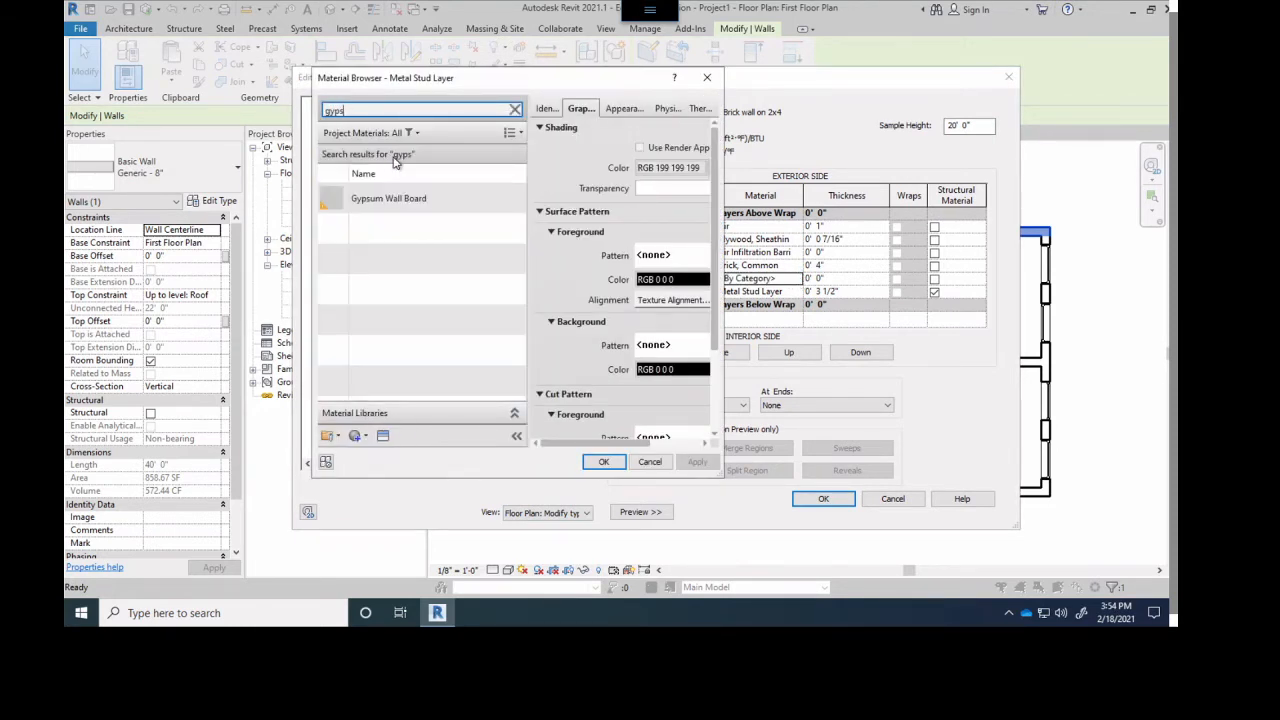
click(368, 209)
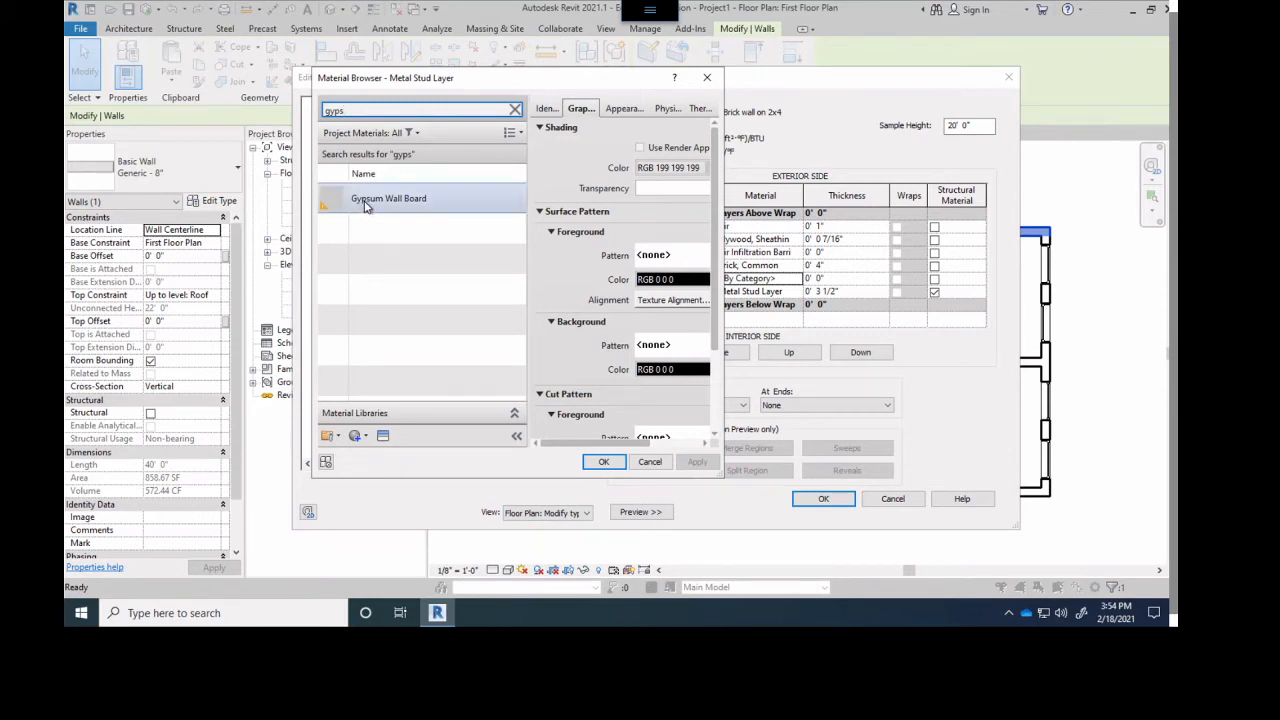
click(365, 204)
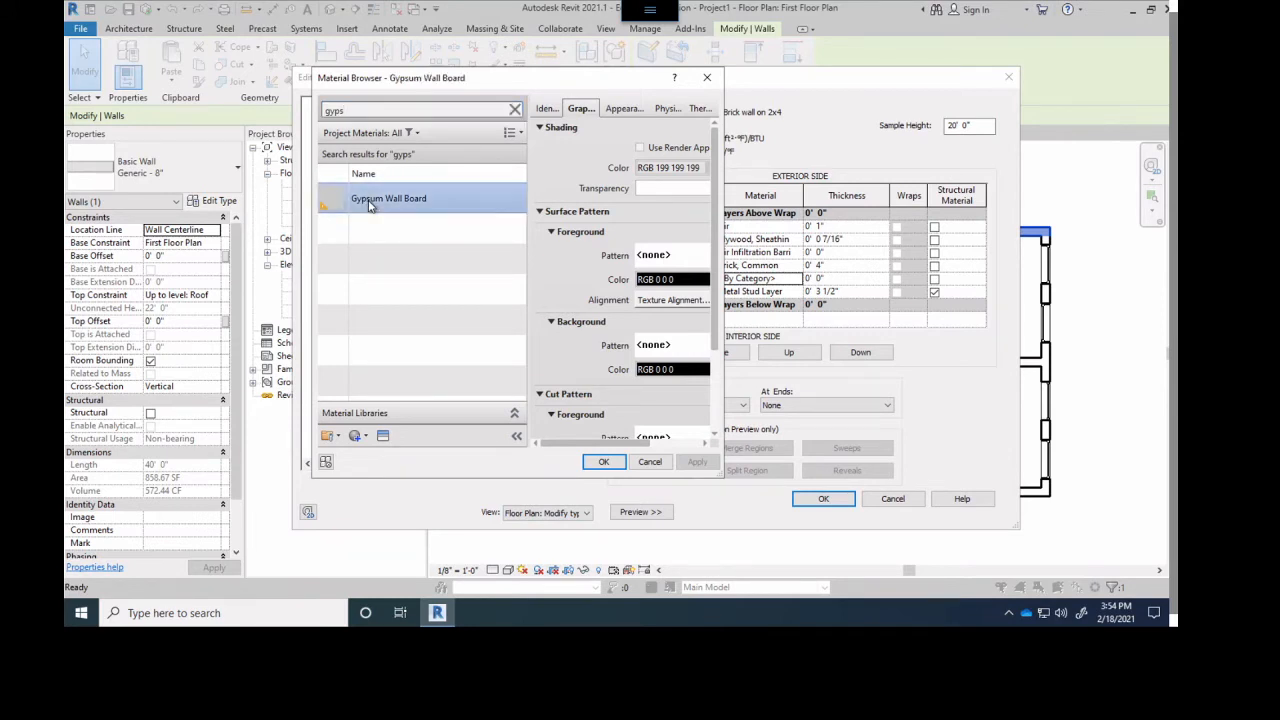
click(603, 461)
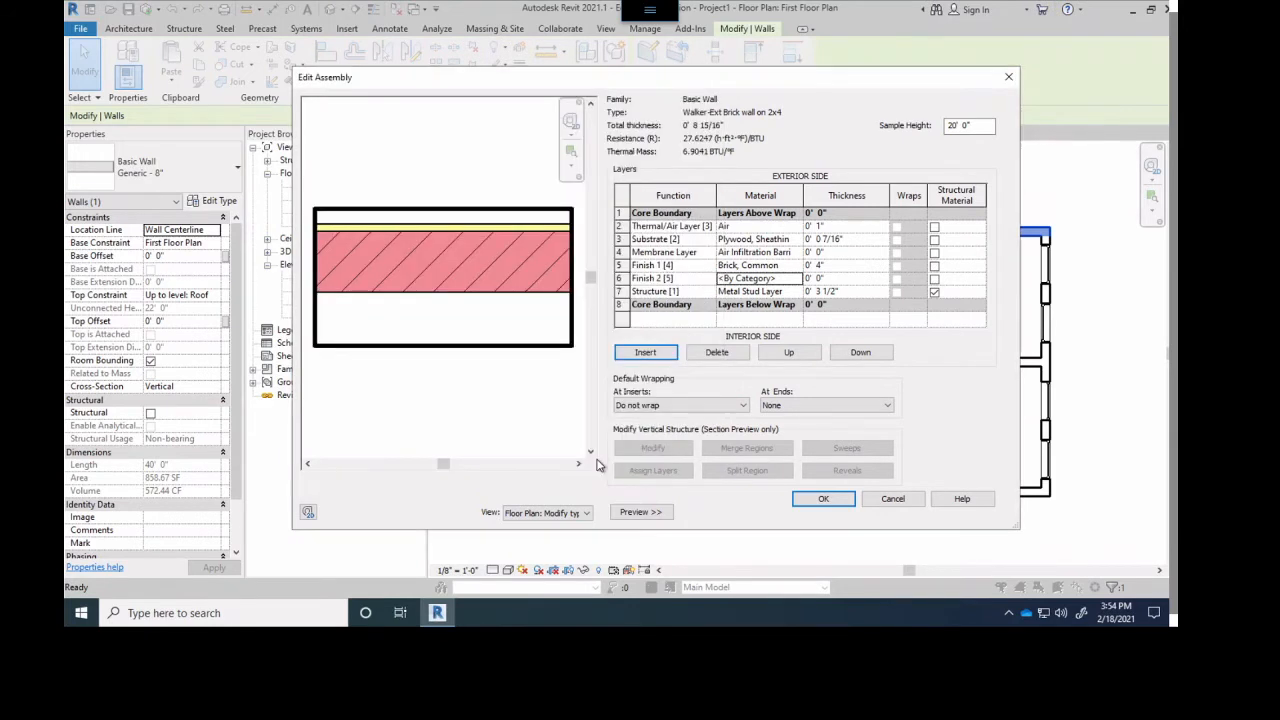
- Set the Gypsum Wall Board layer's thickness to .5"
click(836, 279)
text(.5)
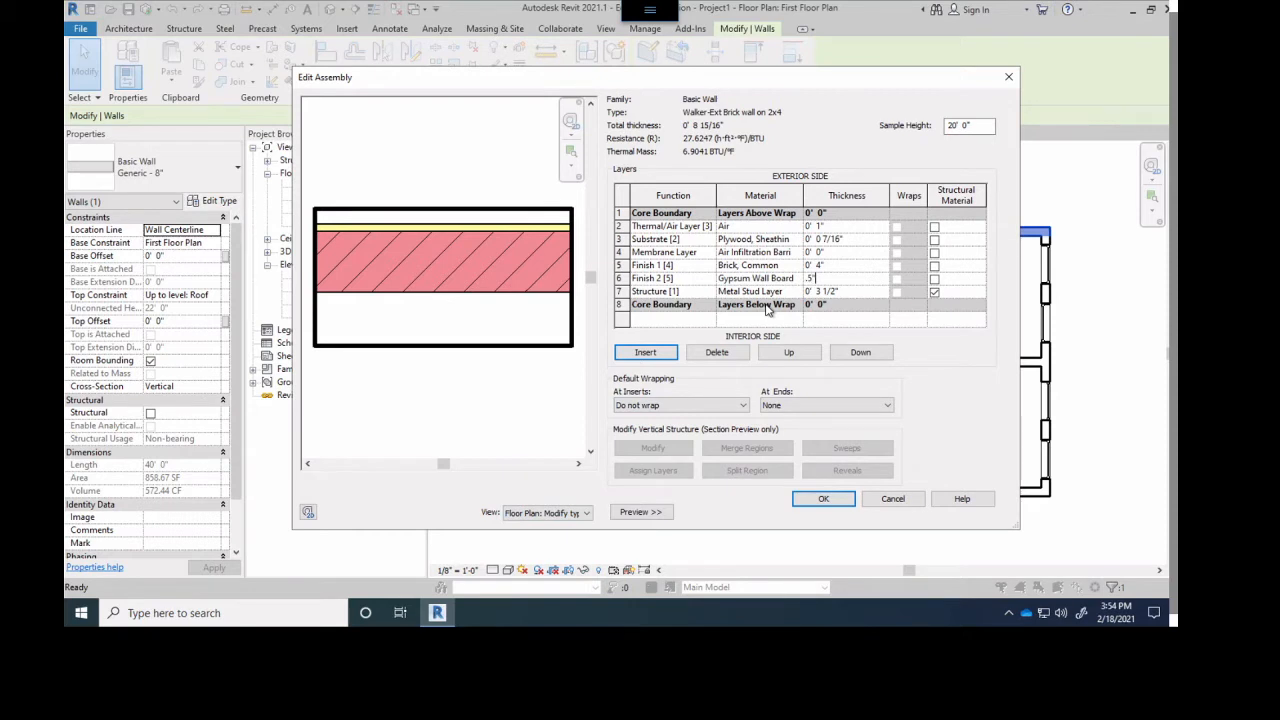
click(845, 291)
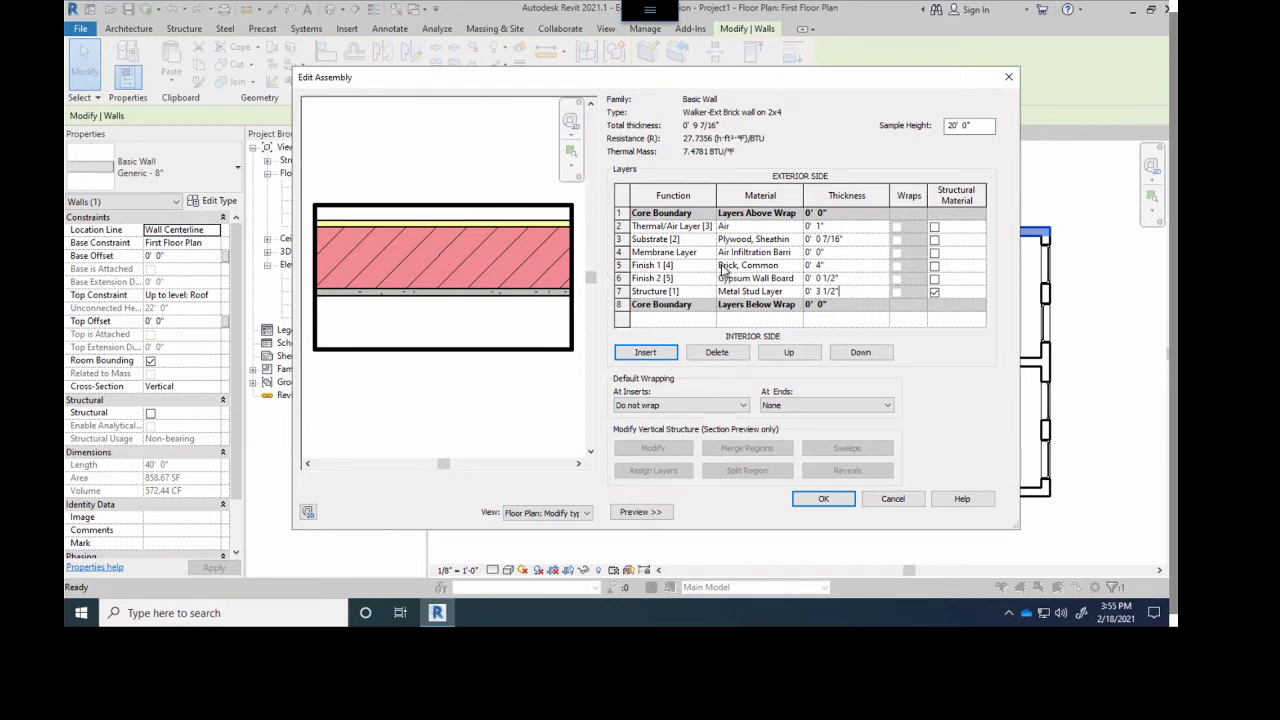
- Move the Brick, Common finish layer up to the exterior face, outside the core boundary
click(620, 265)
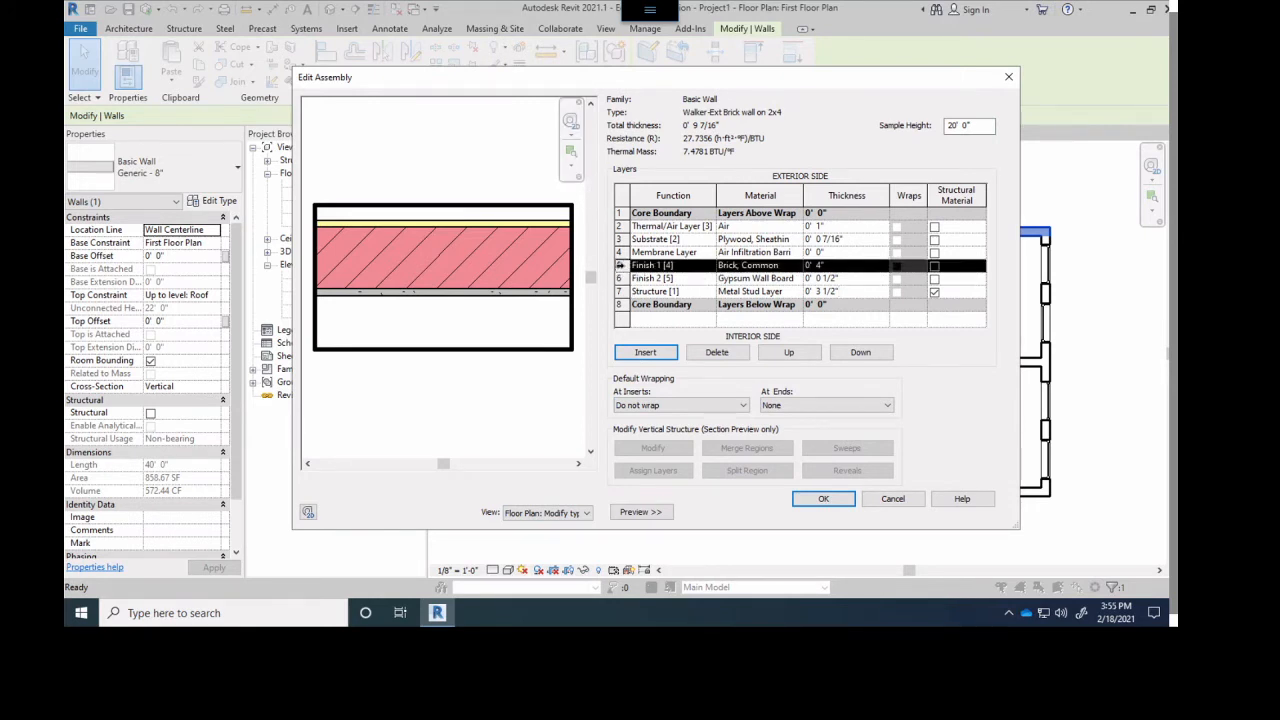
double_click(792, 356)
double_click(790, 354)
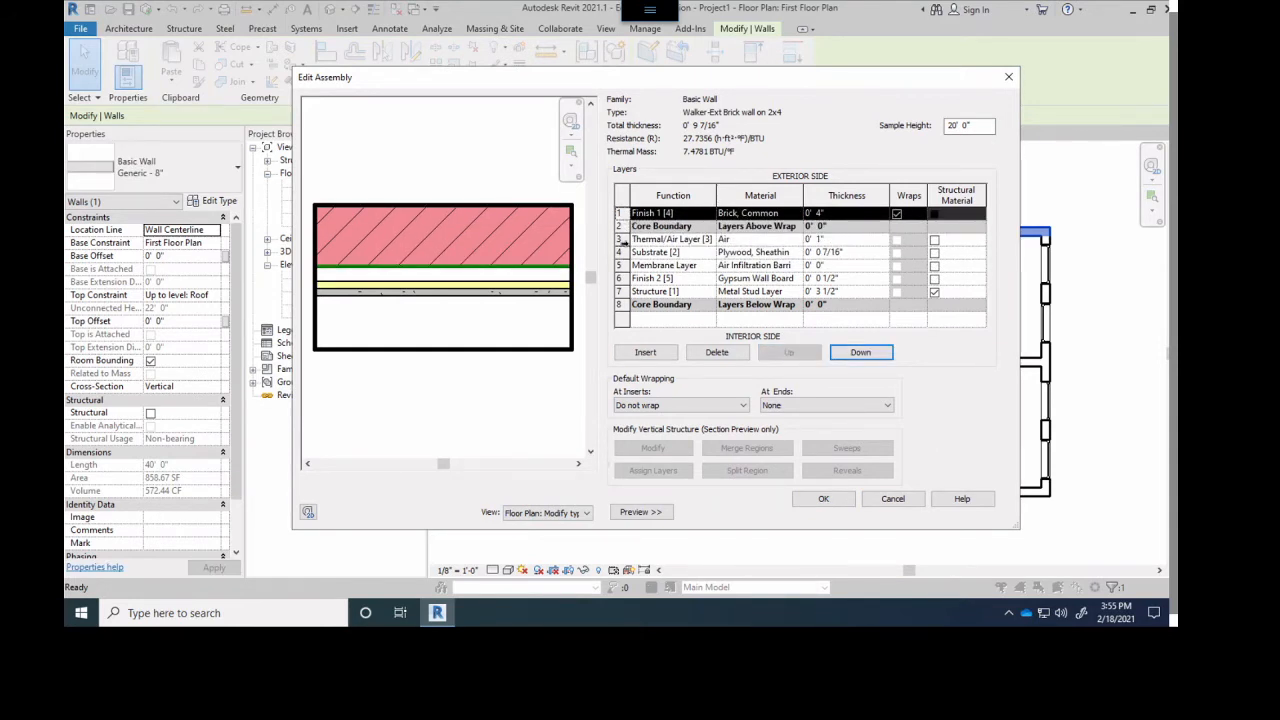
- Move the Air layer and then the Membrane Layer outside the exterior core boundary, behind the brick
click(621, 241)
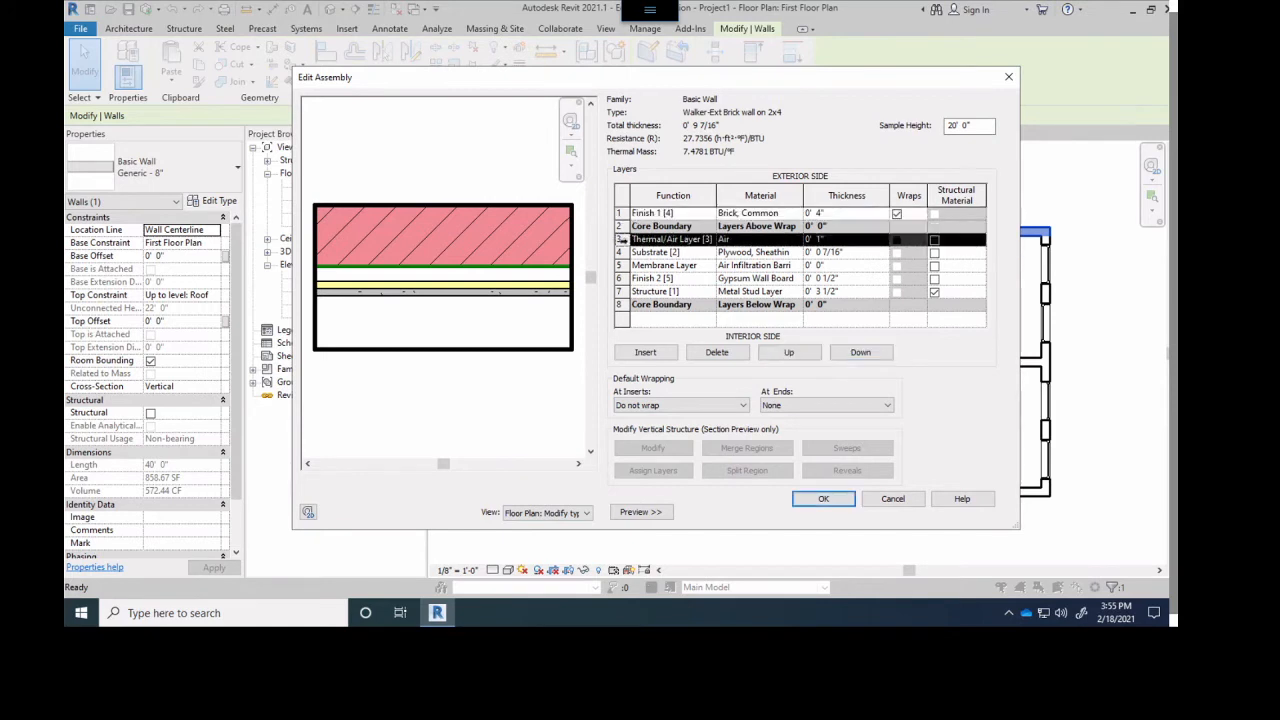
click(790, 354)
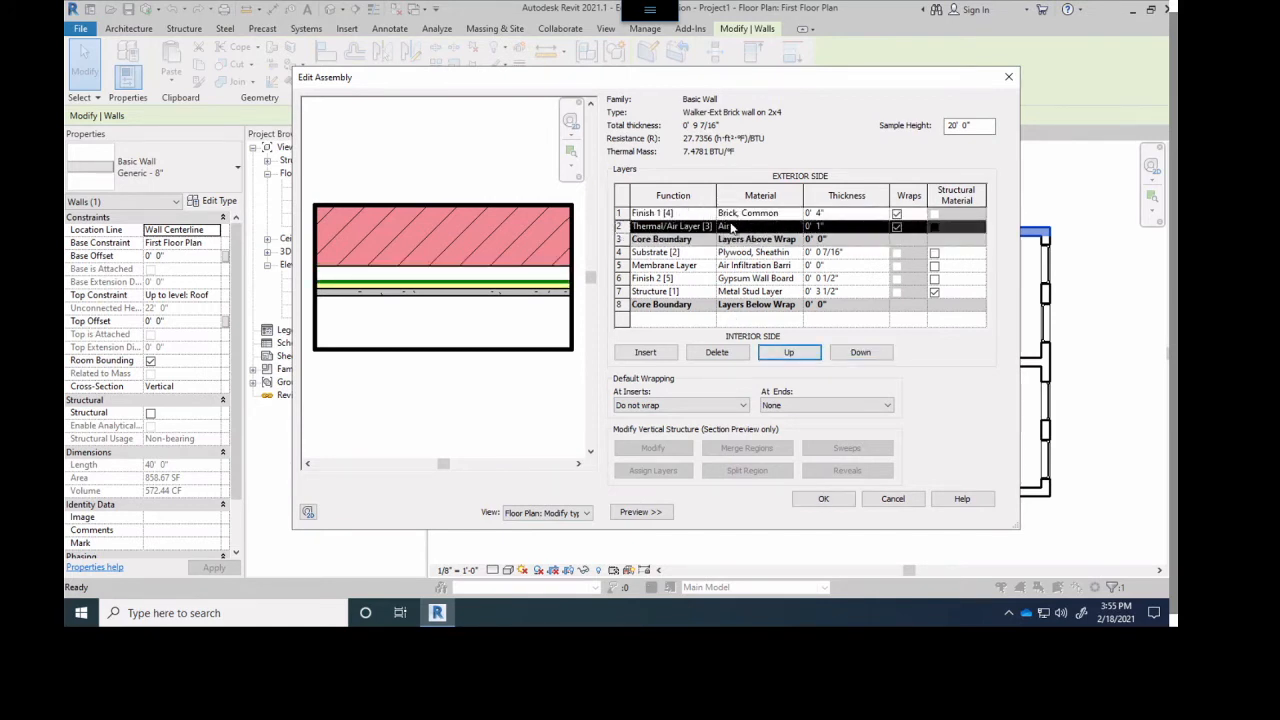
click(620, 265)
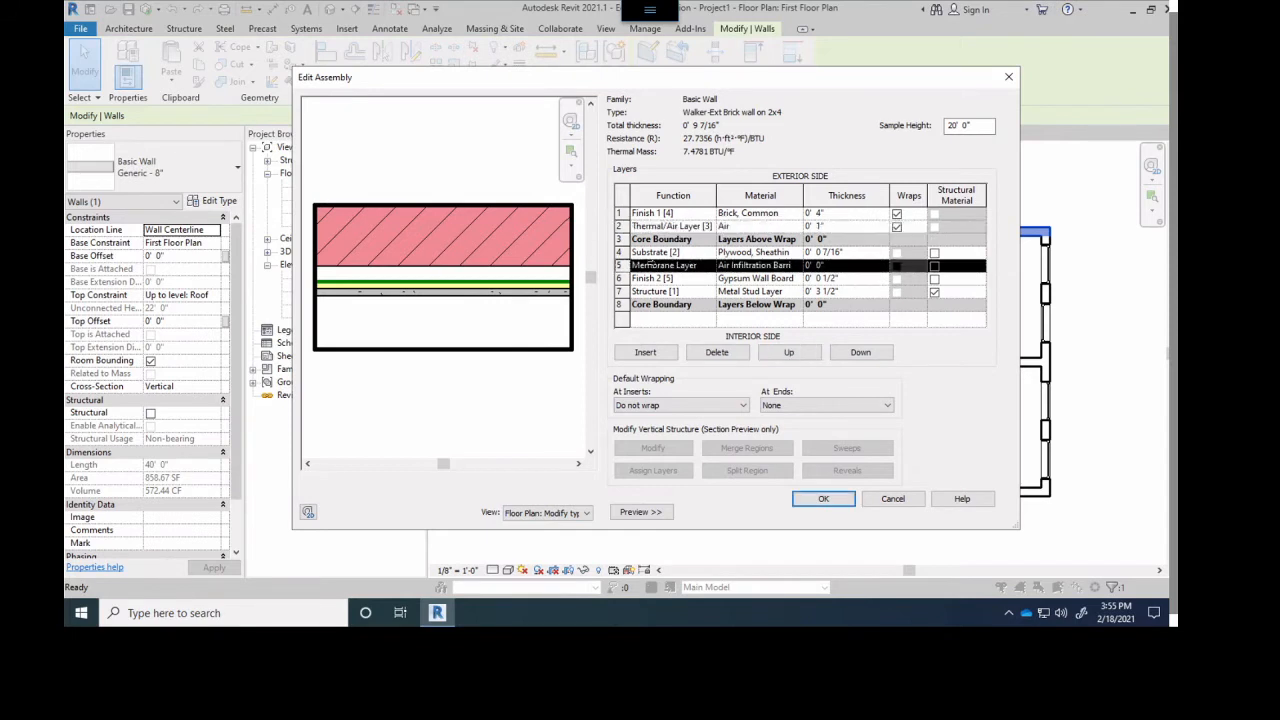
click(789, 354)
click(789, 354)
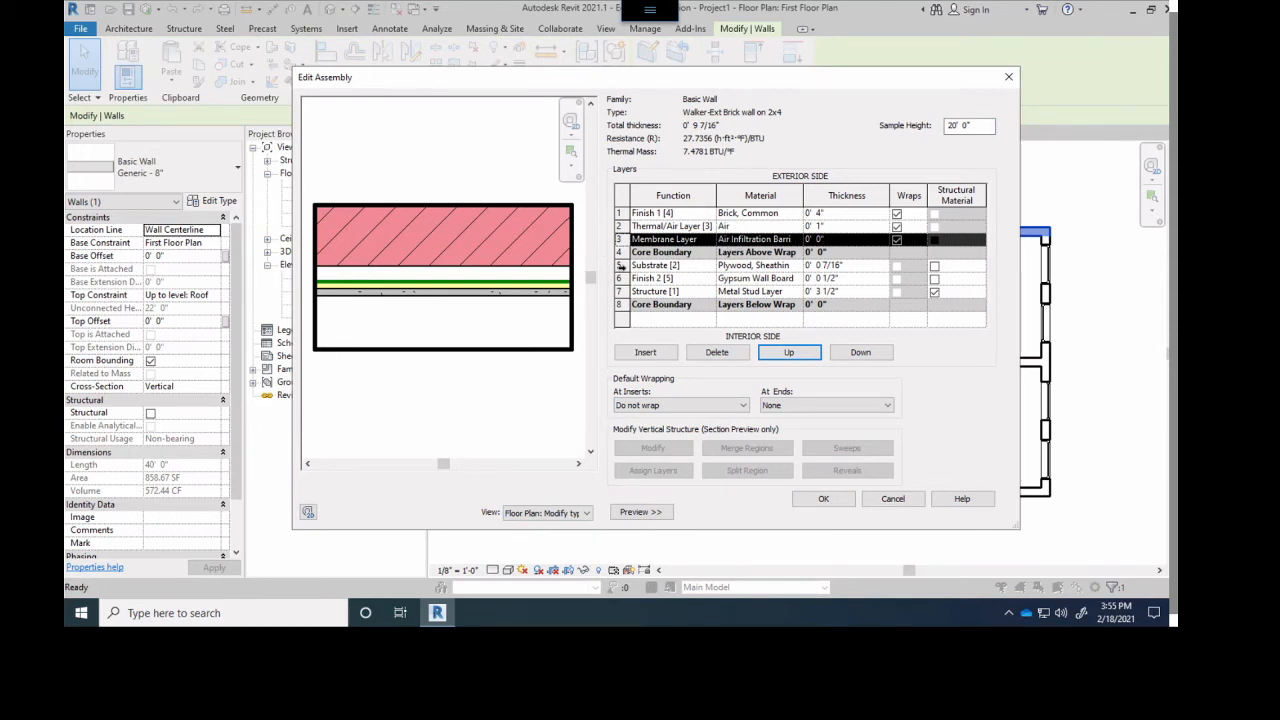
- Move the Plywood, Sheathing substrate layer outside the exterior core boundary, directly behind the membrane
click(620, 266)
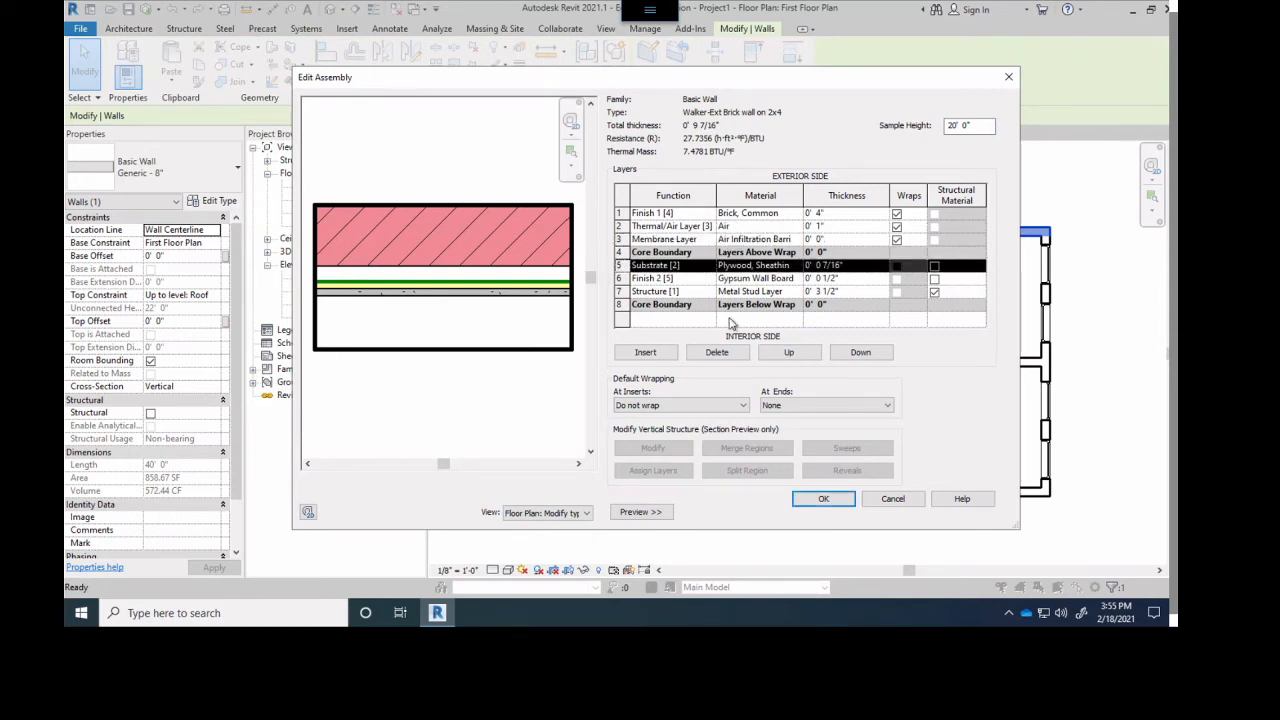
click(803, 356)
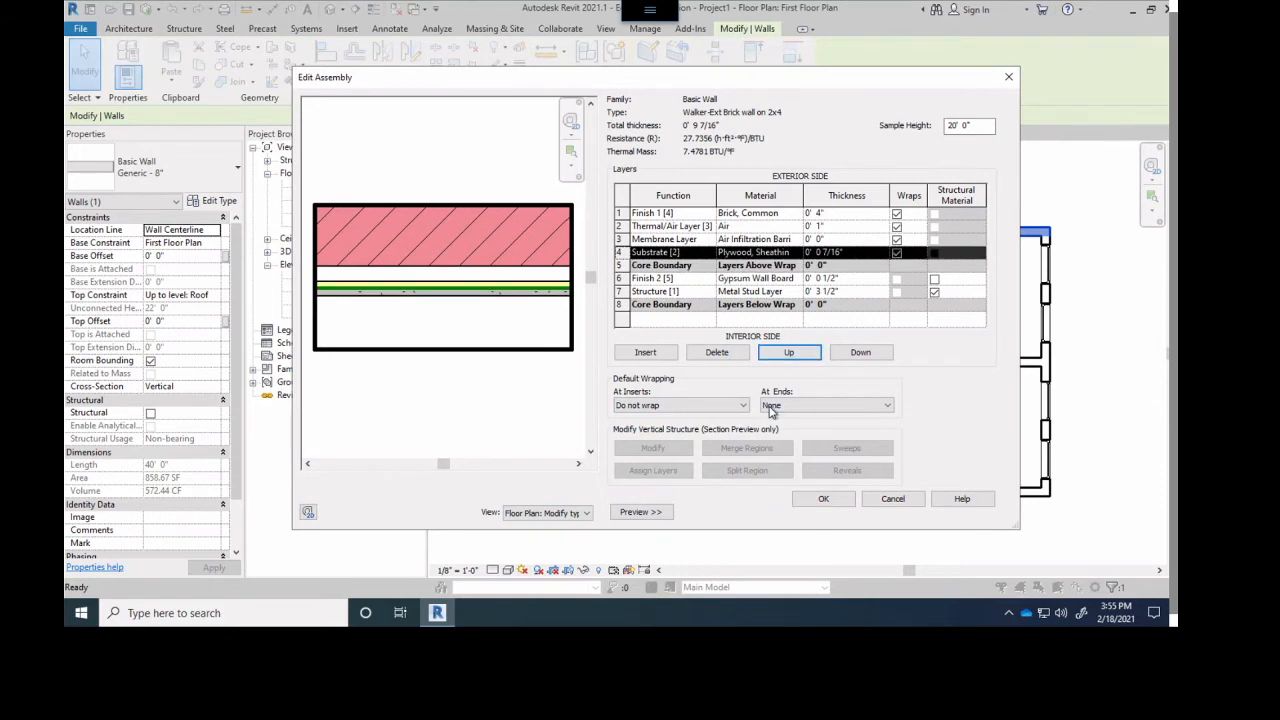
click(700, 256)
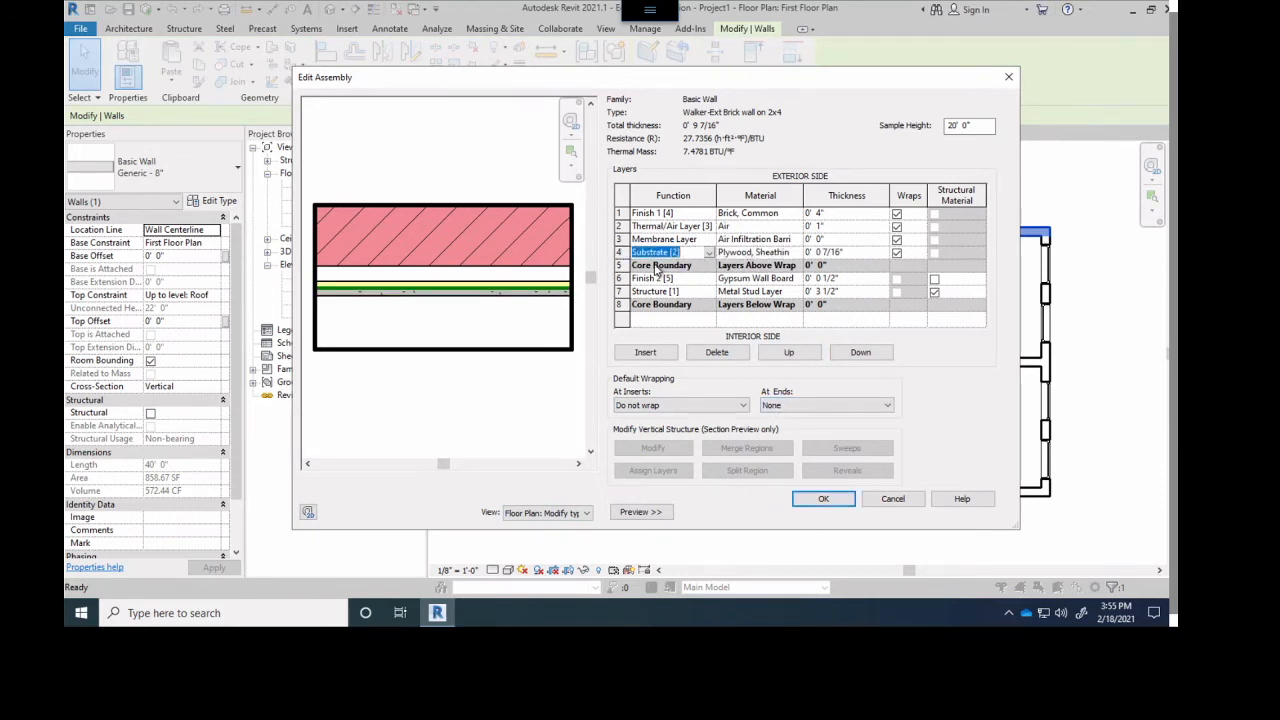
click(620, 265)
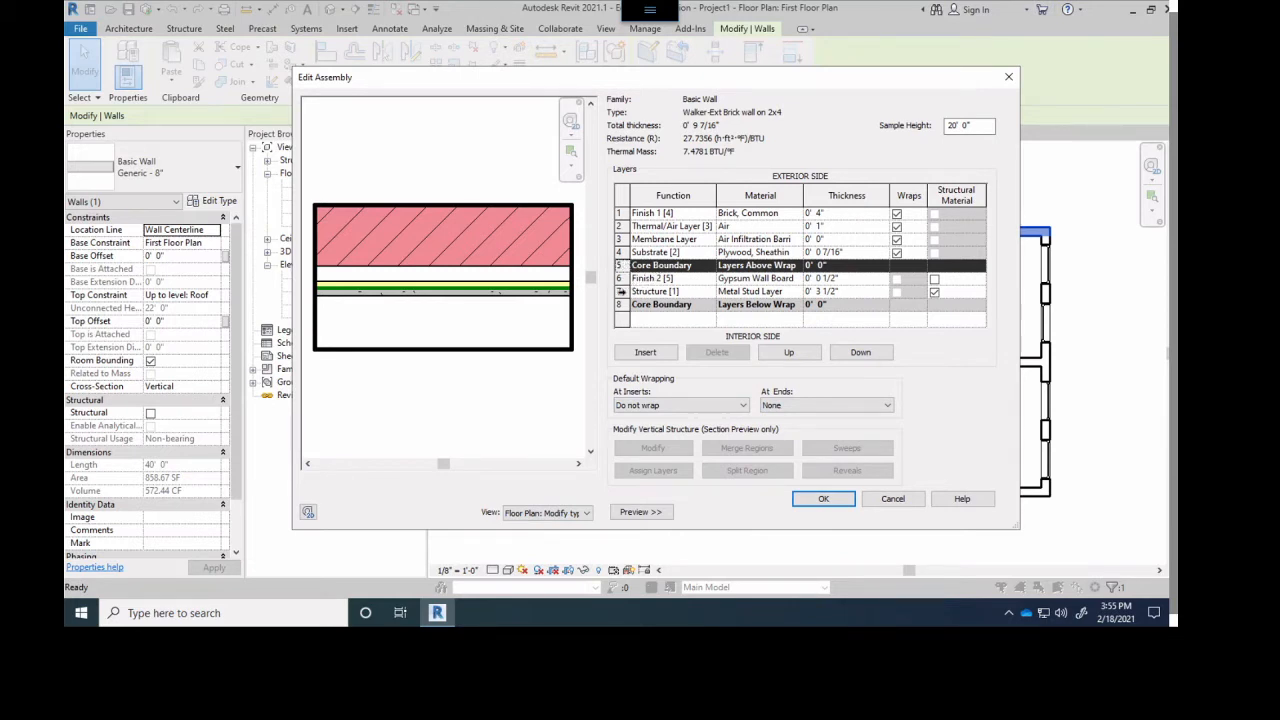
- Move the Metal Stud Layer above the gypsum board and raise the interior core boundary so that only the stud layer is inside the core
click(620, 291)
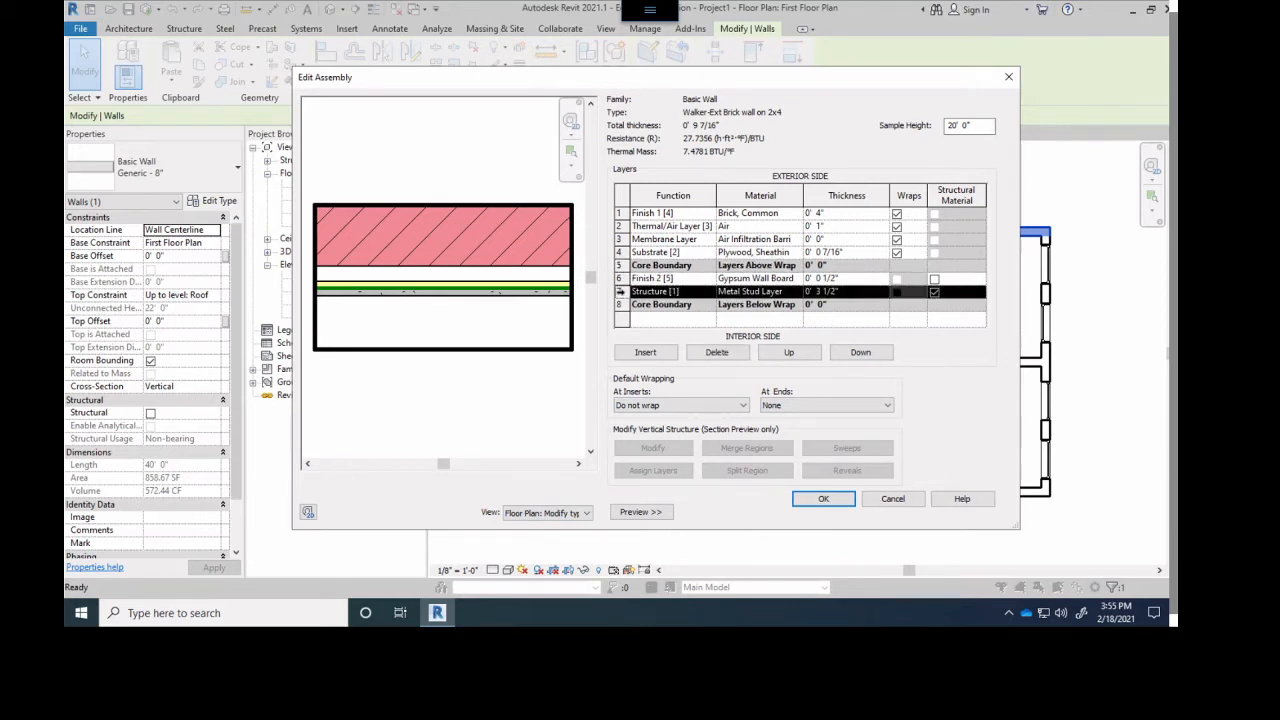
click(789, 352)
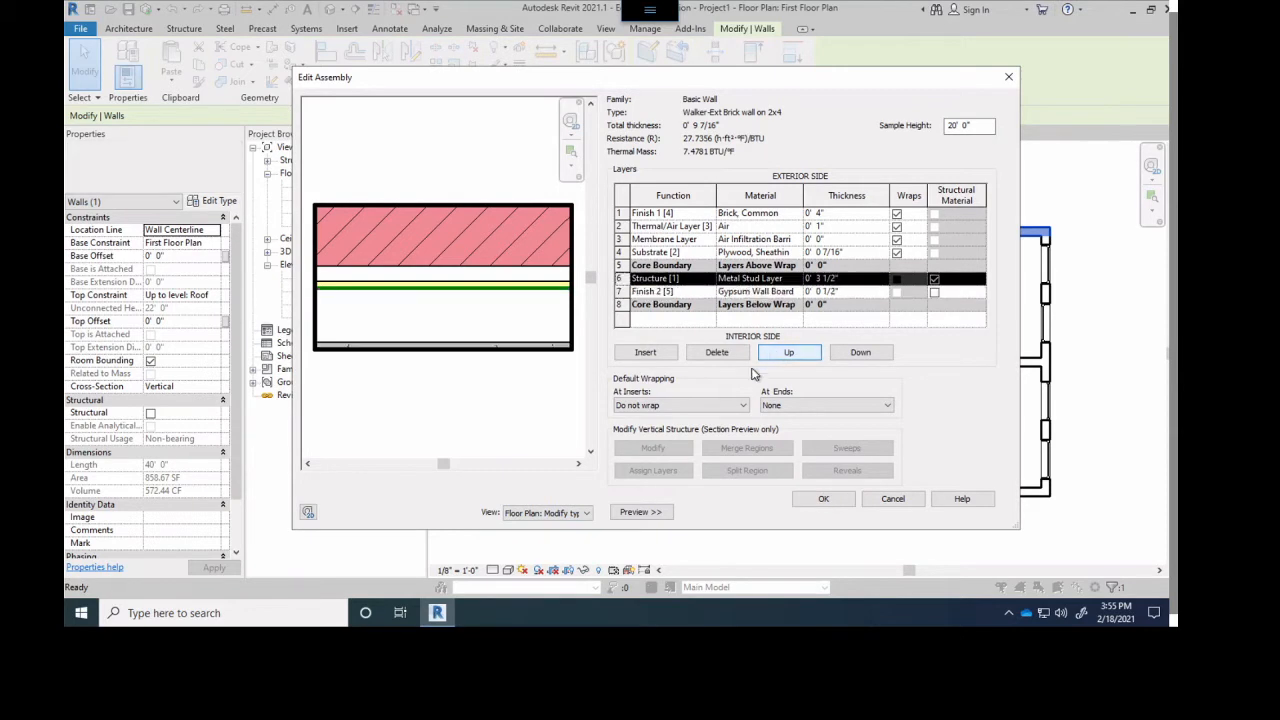
click(619, 304)
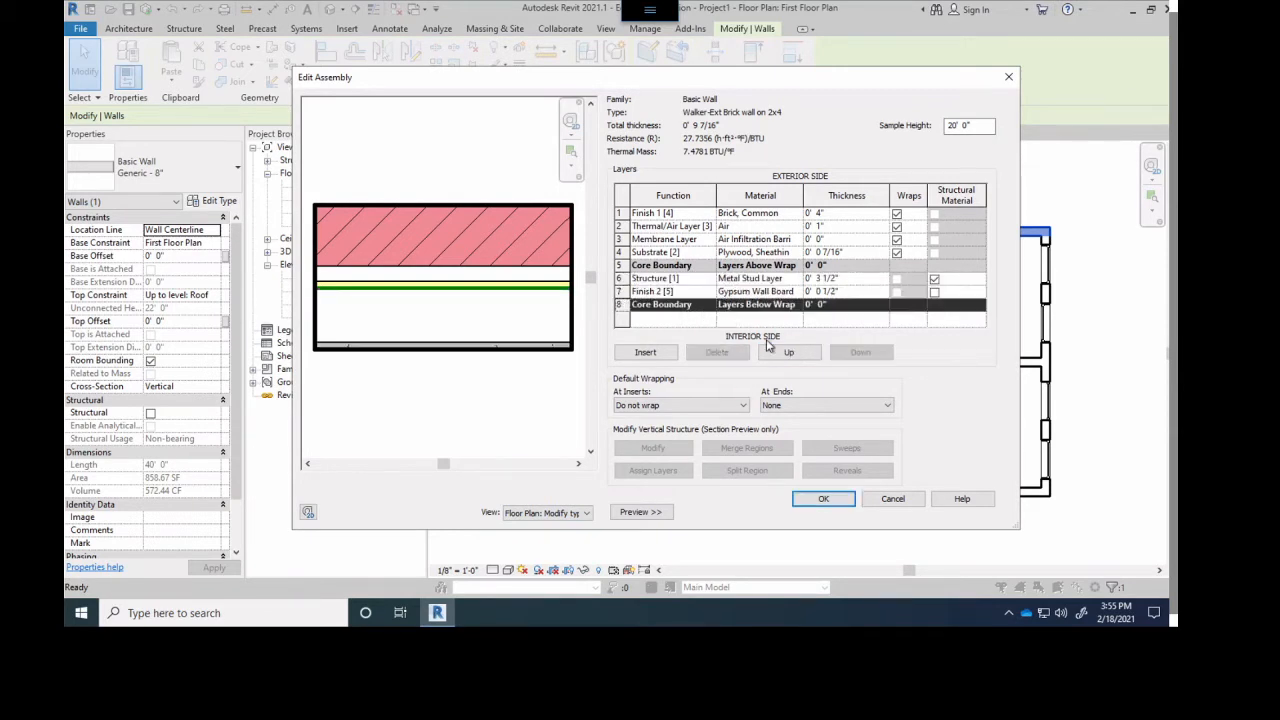
click(789, 352)
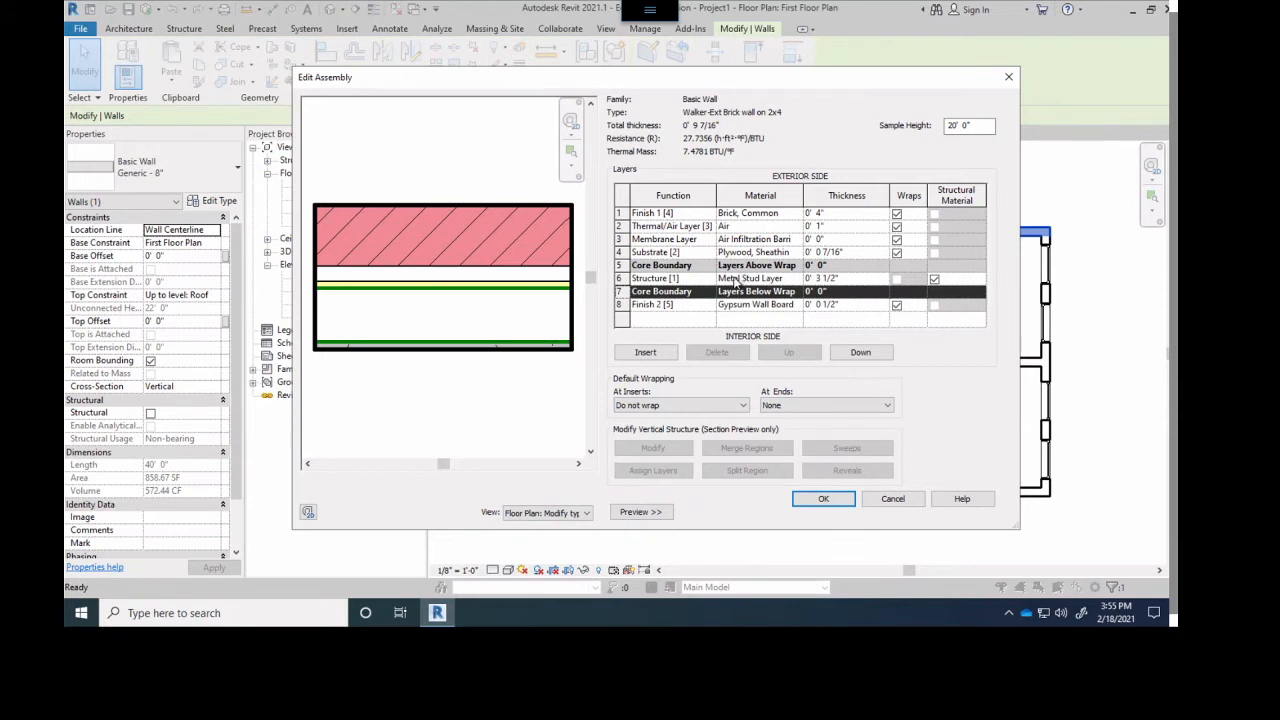
- Review the function, material and thickness of every wall layer in order from the exterior brick to the interior gypsum board
click(645, 305)
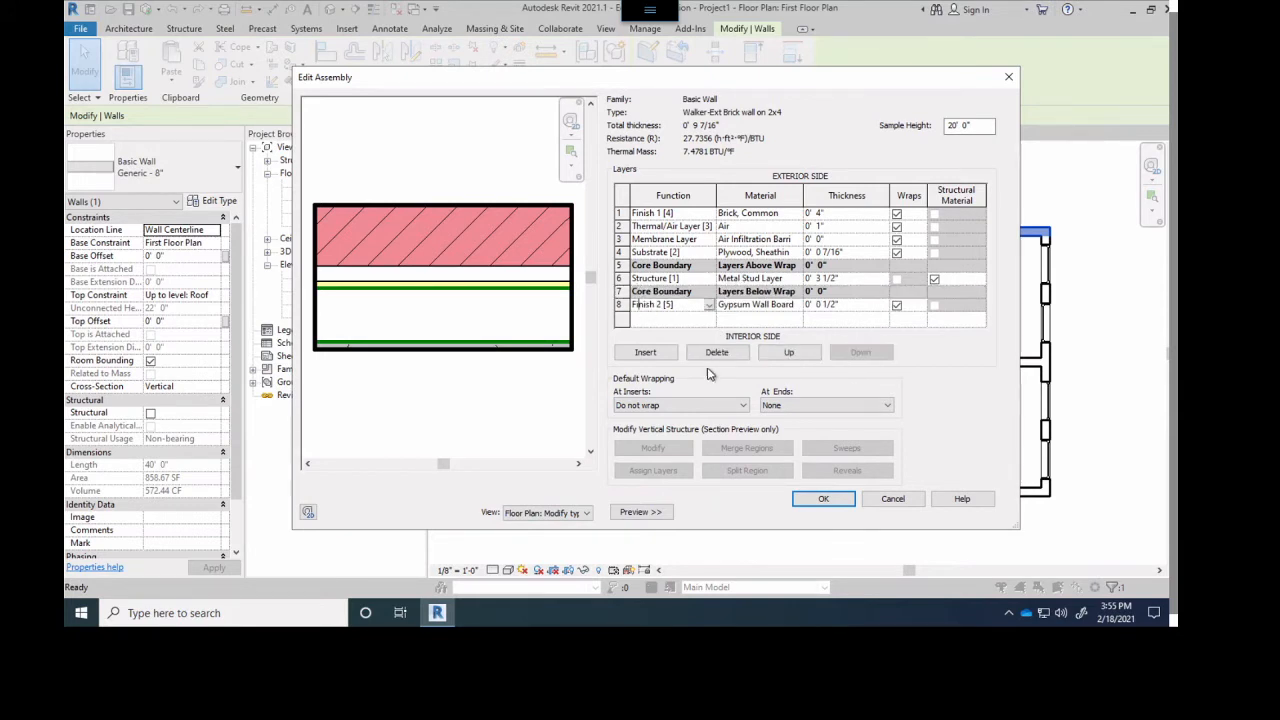
click(757, 306)
click(645, 215)
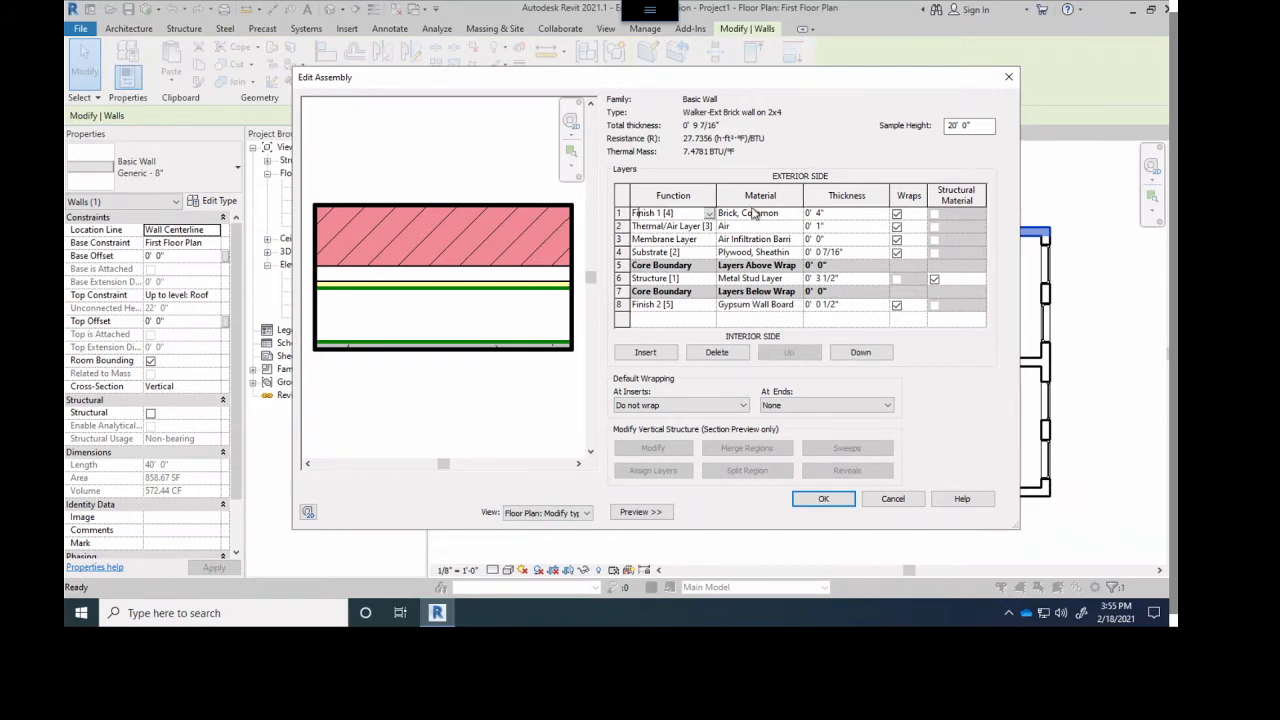
click(620, 213)
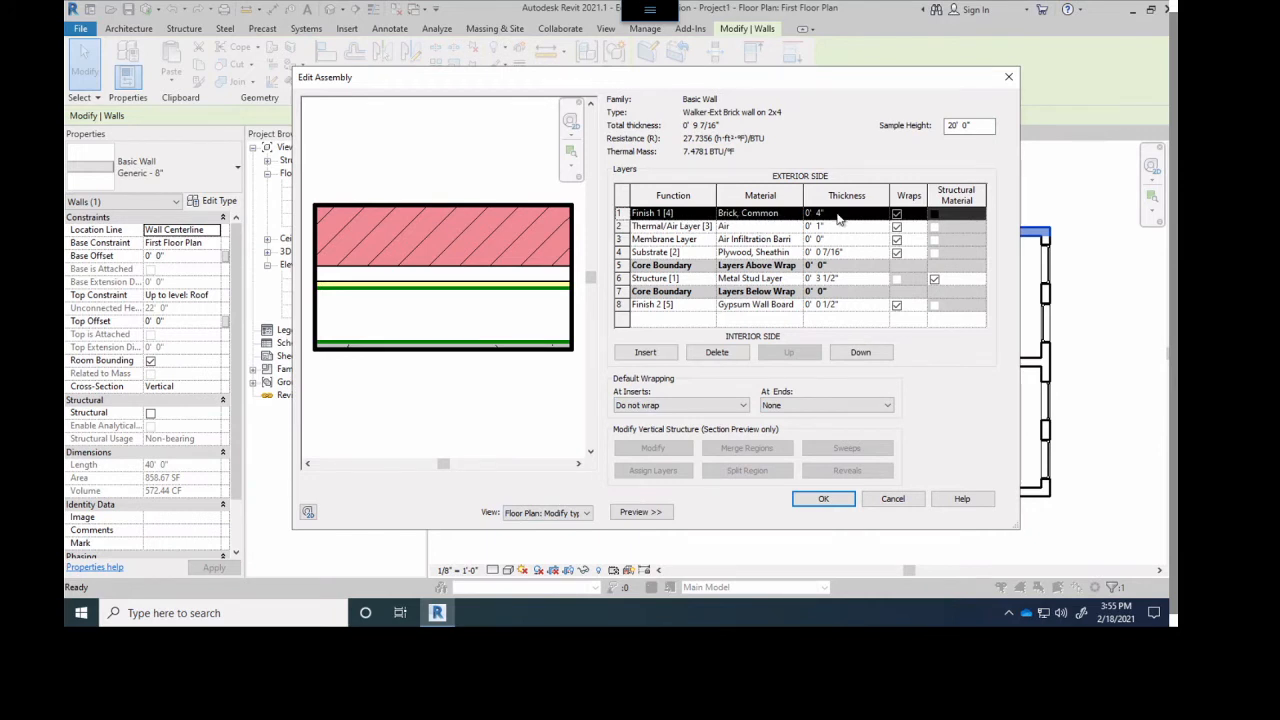
click(621, 226)
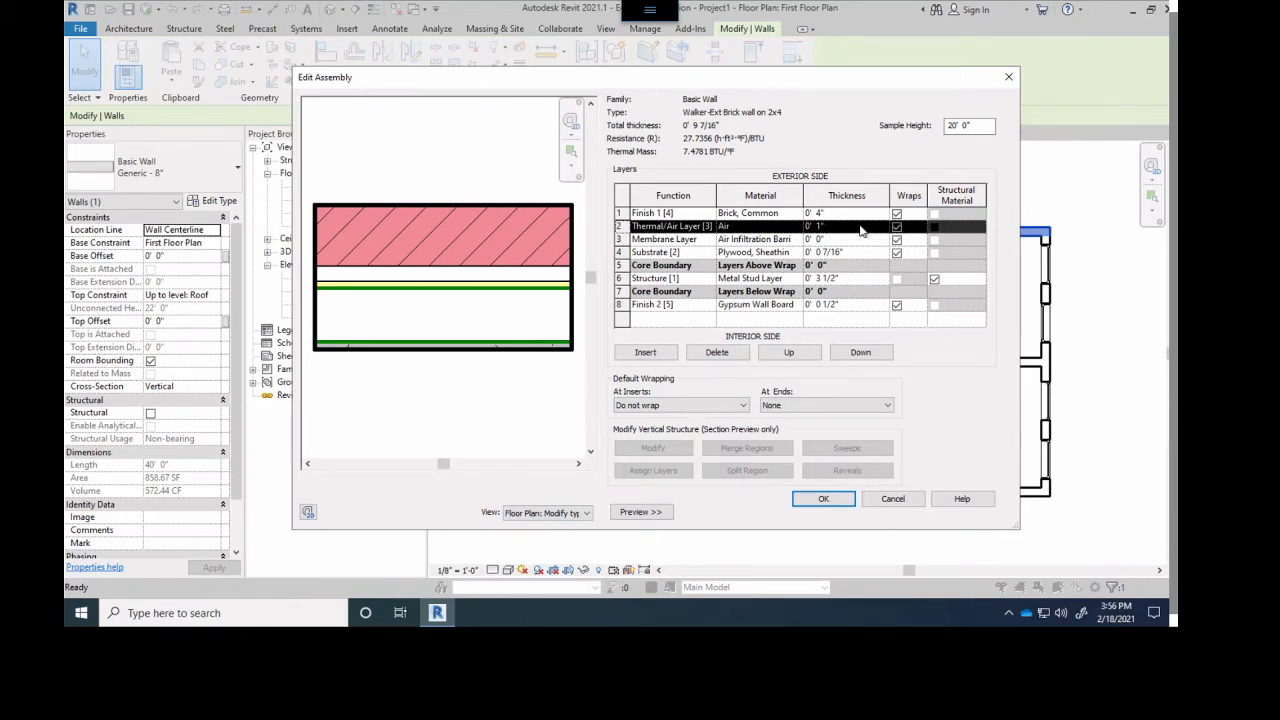
click(621, 240)
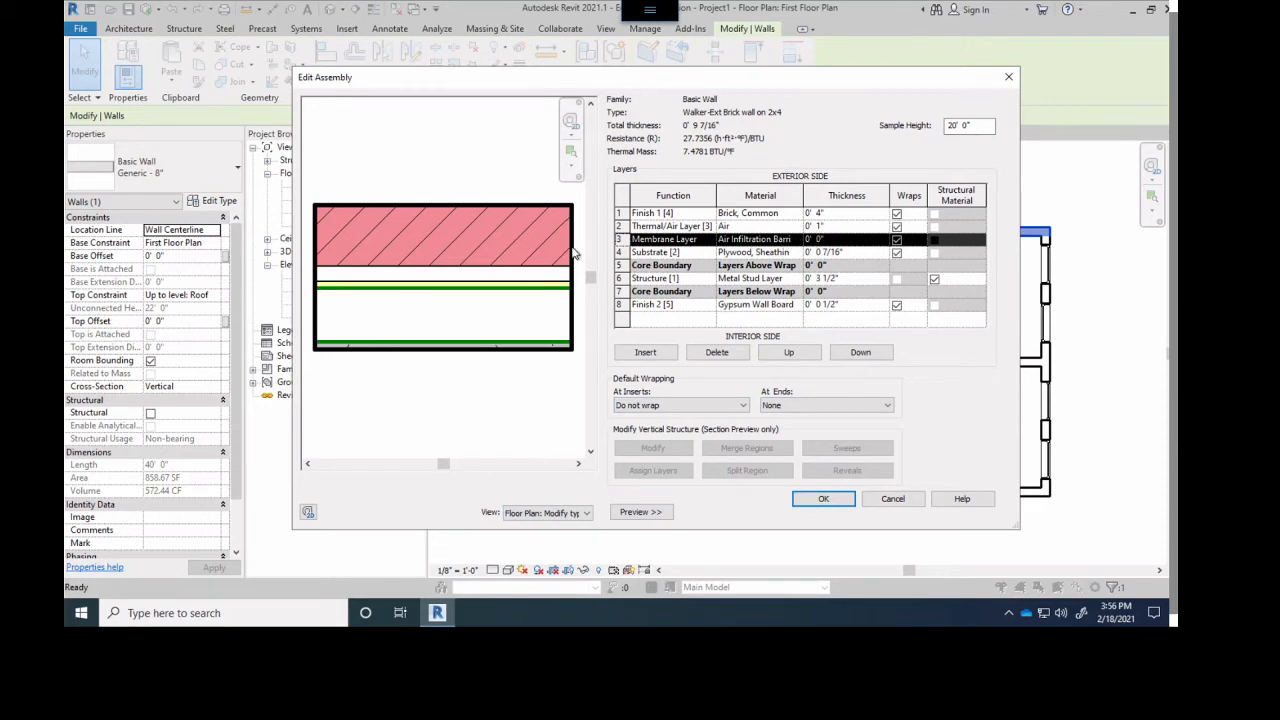
click(624, 252)
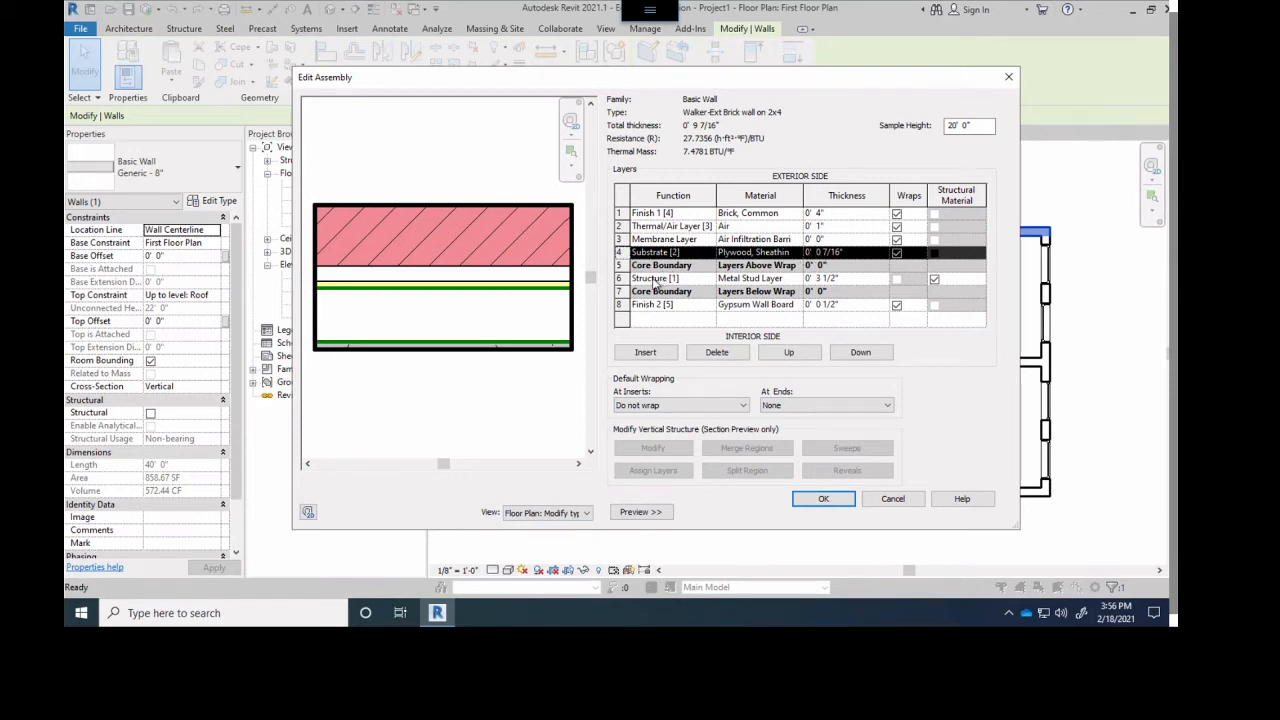
click(620, 262)
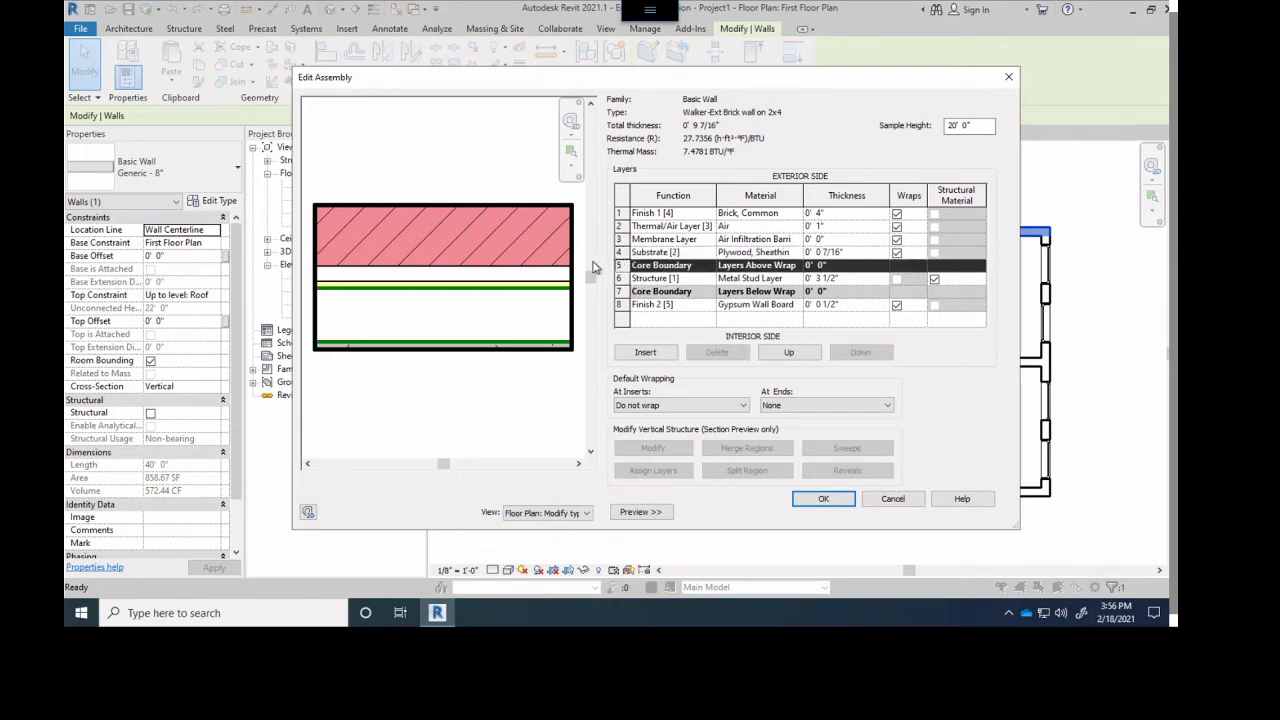
click(621, 278)
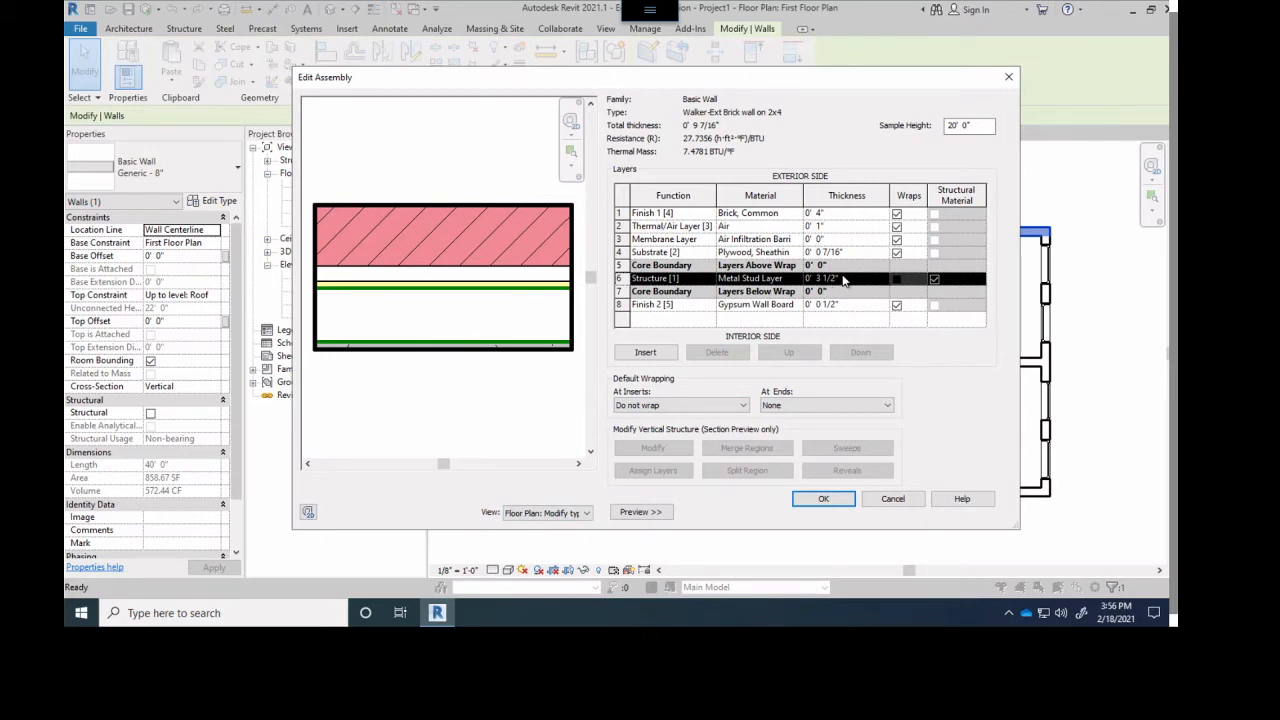
click(619, 290)
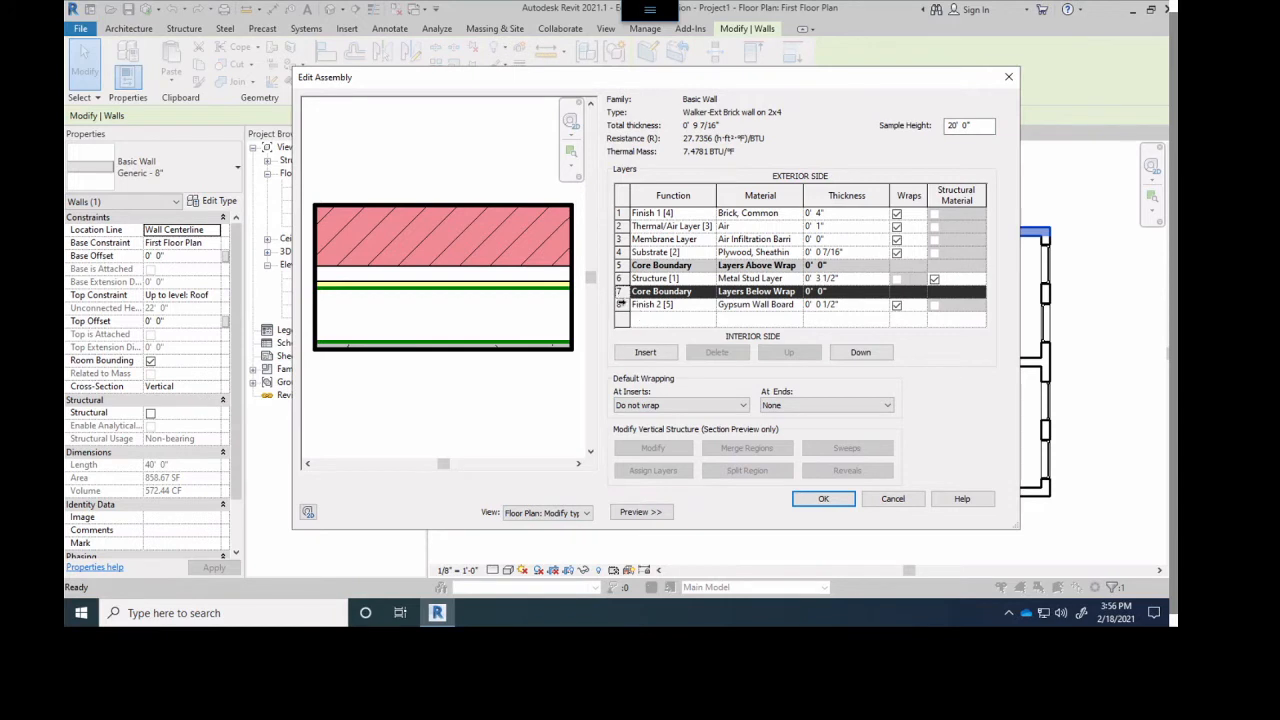
click(620, 303)
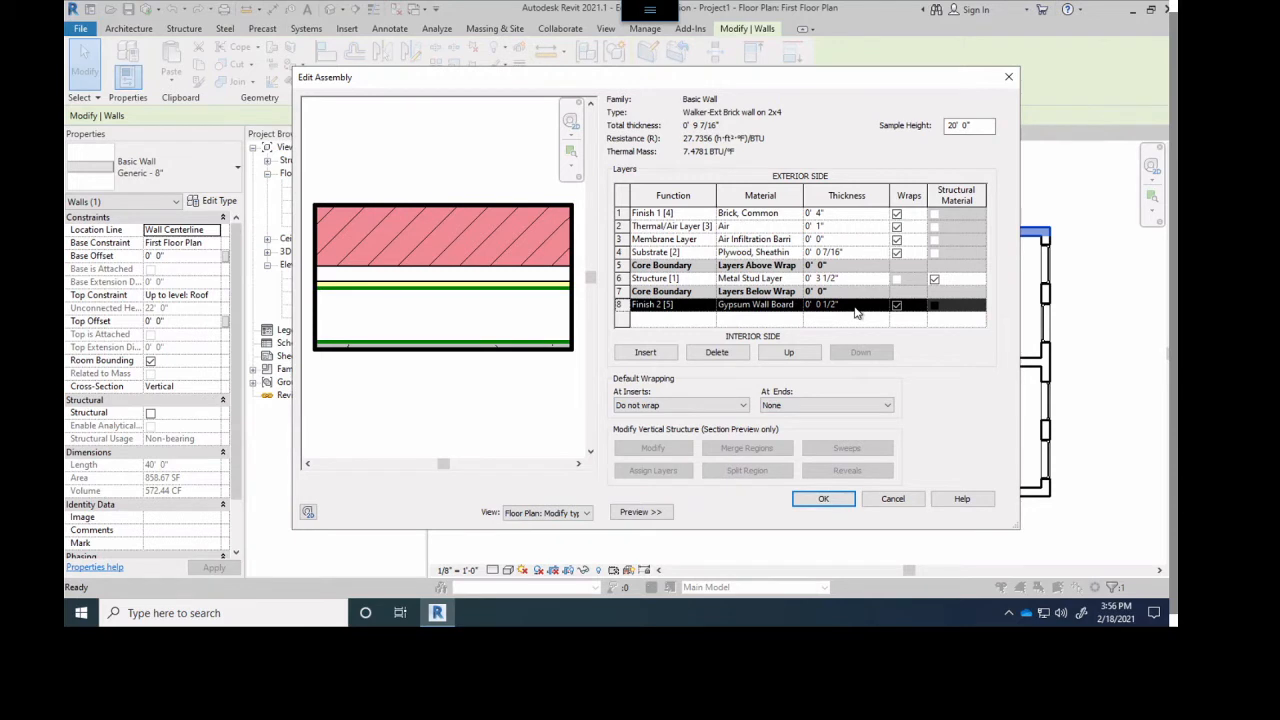
- Try the interior core boundary below the gypsum board in the wall assembly, then return it above that layer
scroll(462, 300, up, 1)
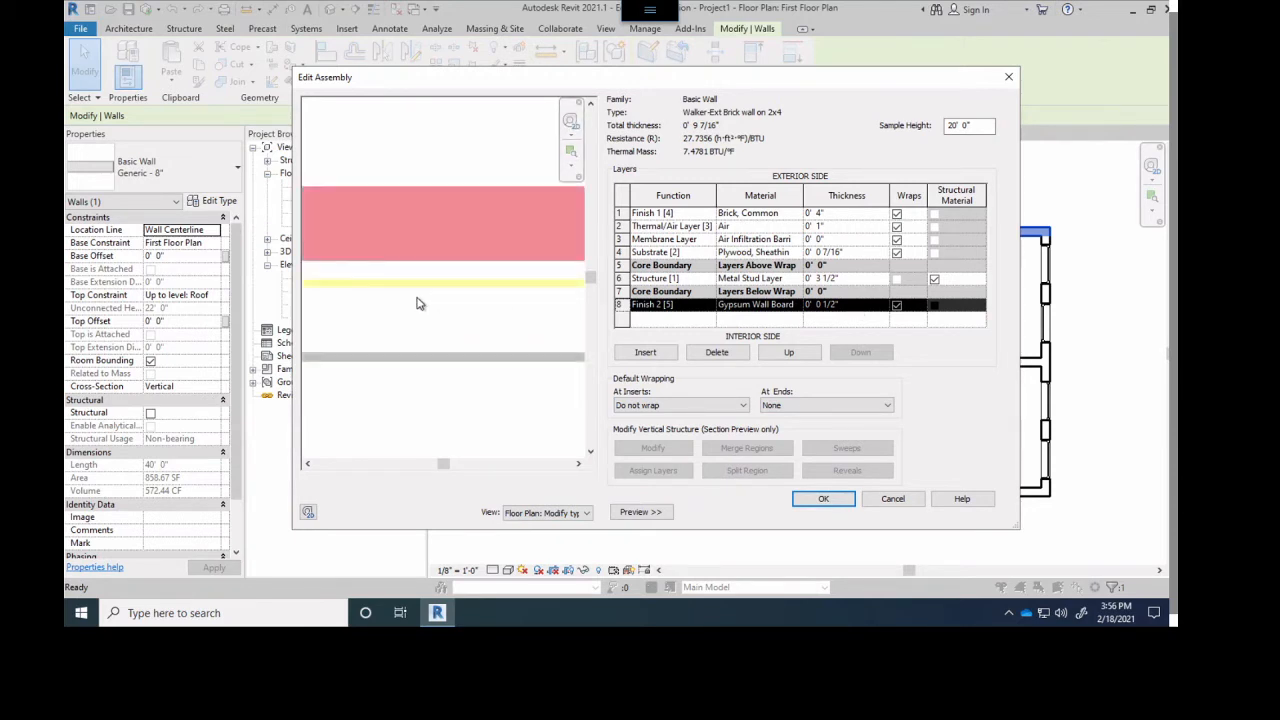
scroll(384, 325, up, 3)
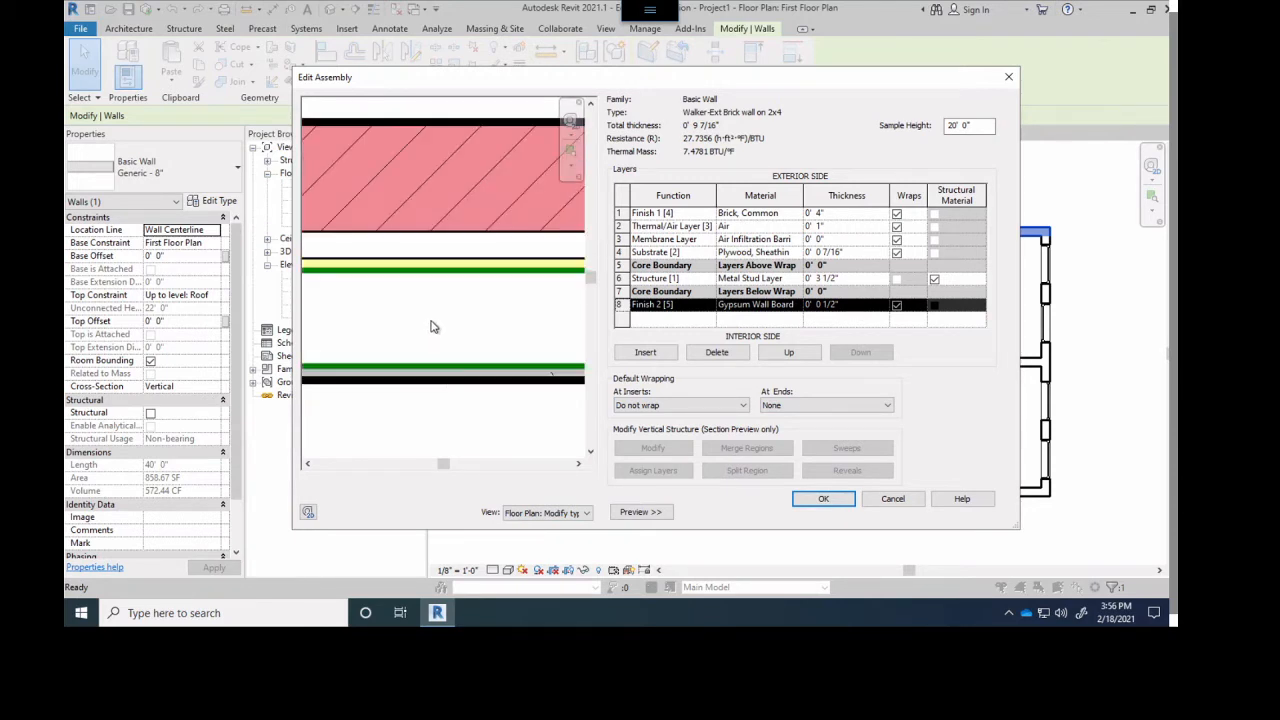
scroll(442, 368, up, 2)
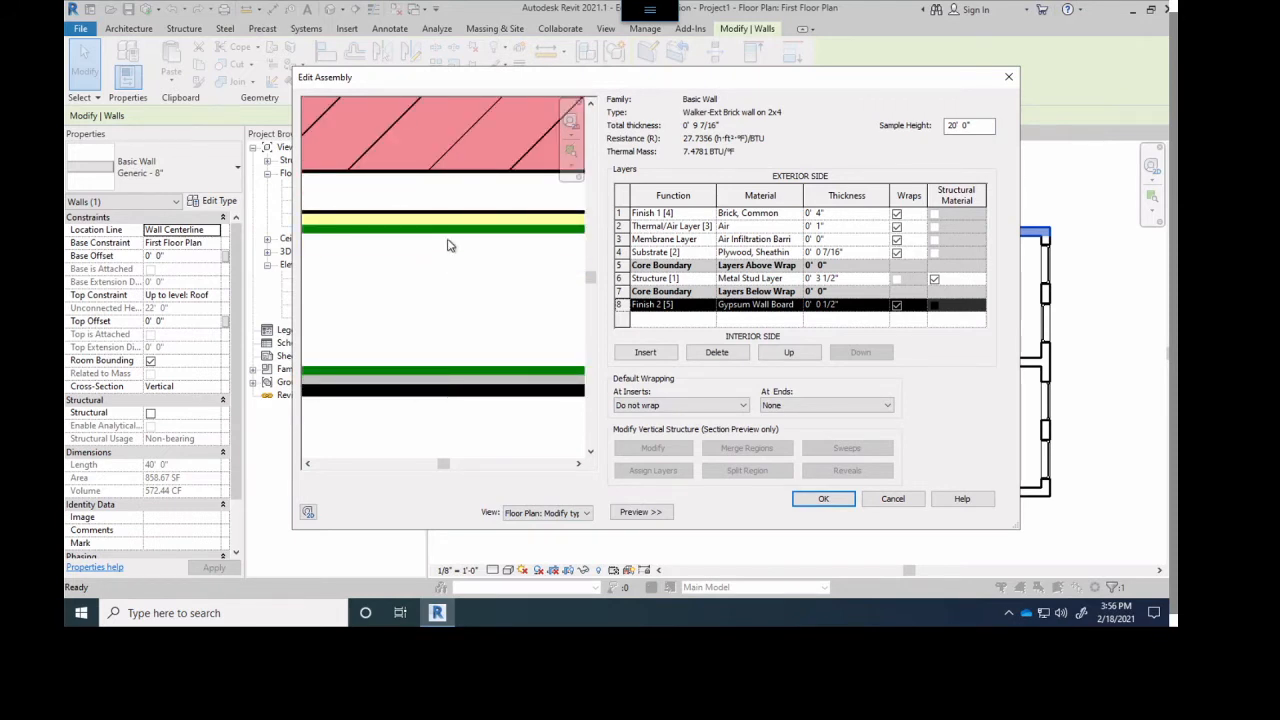
click(621, 291)
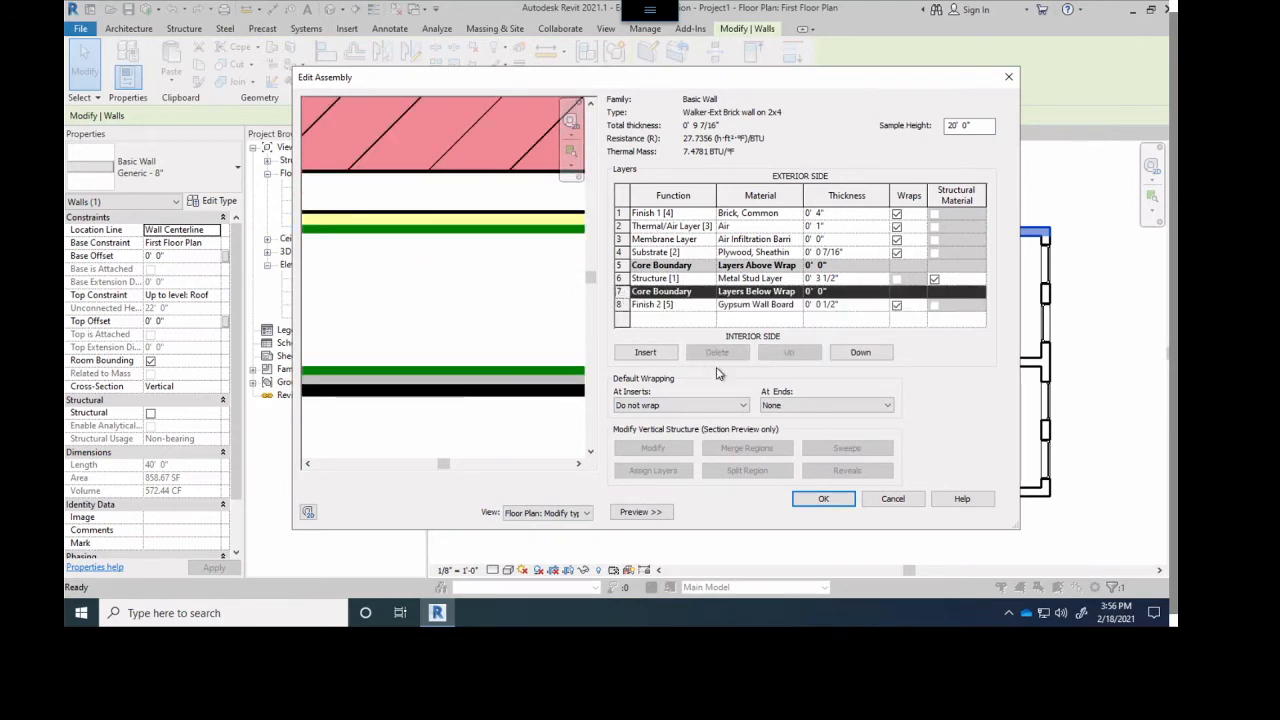
click(860, 352)
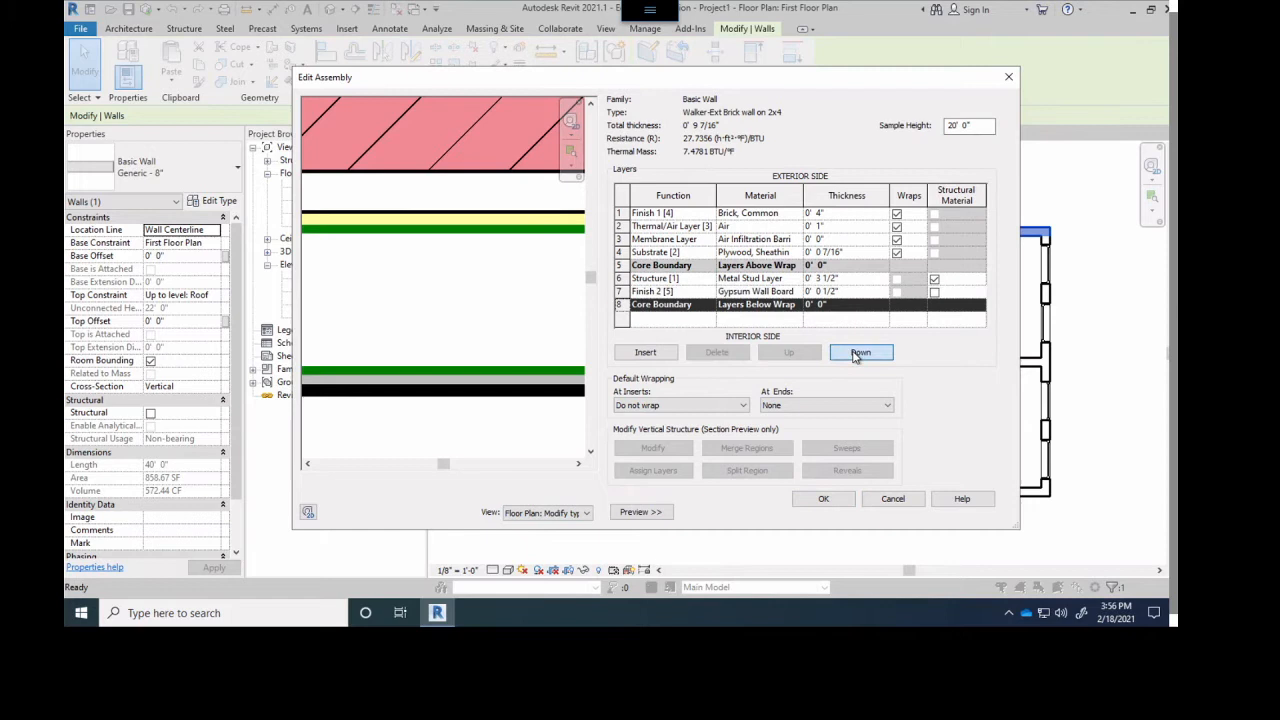
click(789, 352)
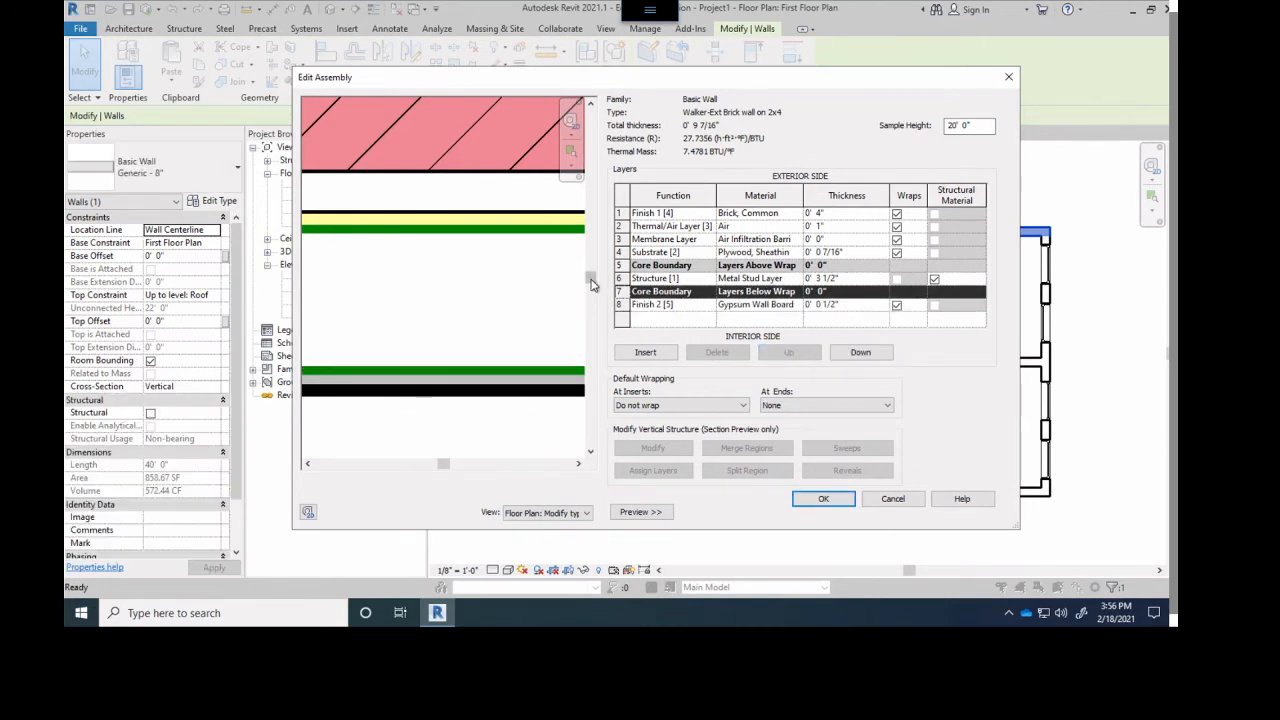
- Try the exterior core boundary at each position up to directly behind the brick, then return it below the plywood substrate
click(620, 265)
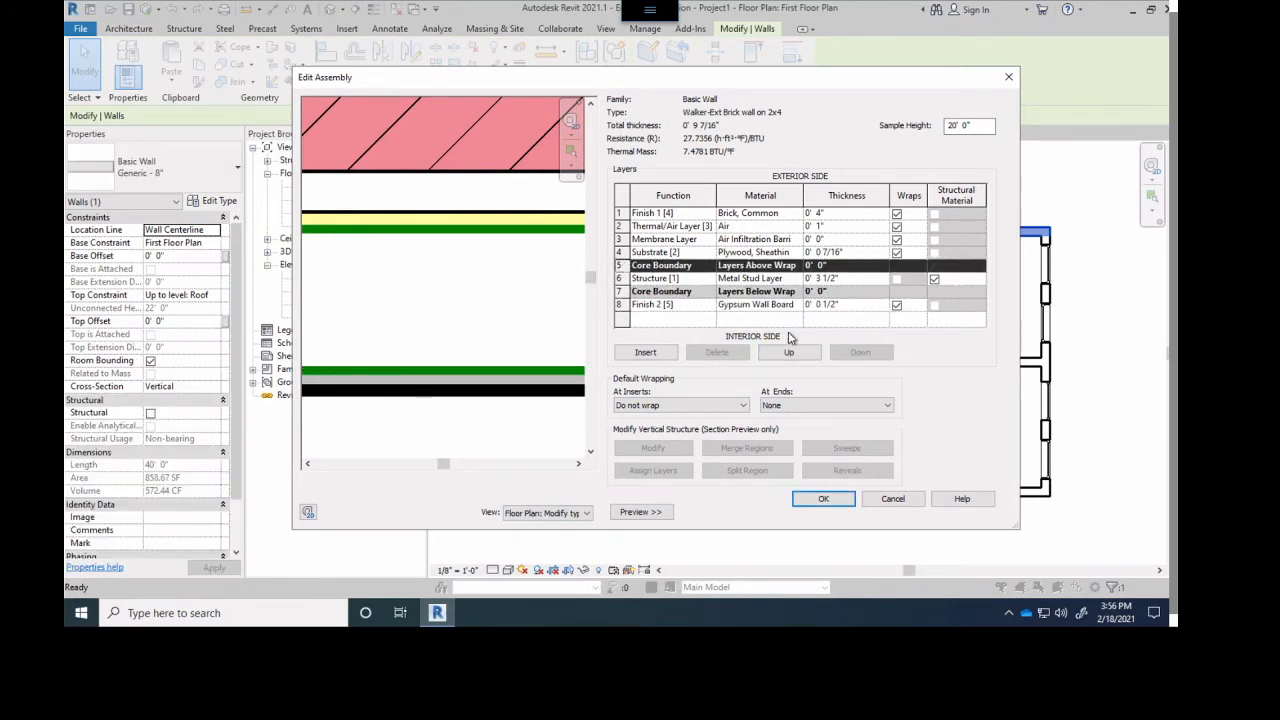
click(789, 354)
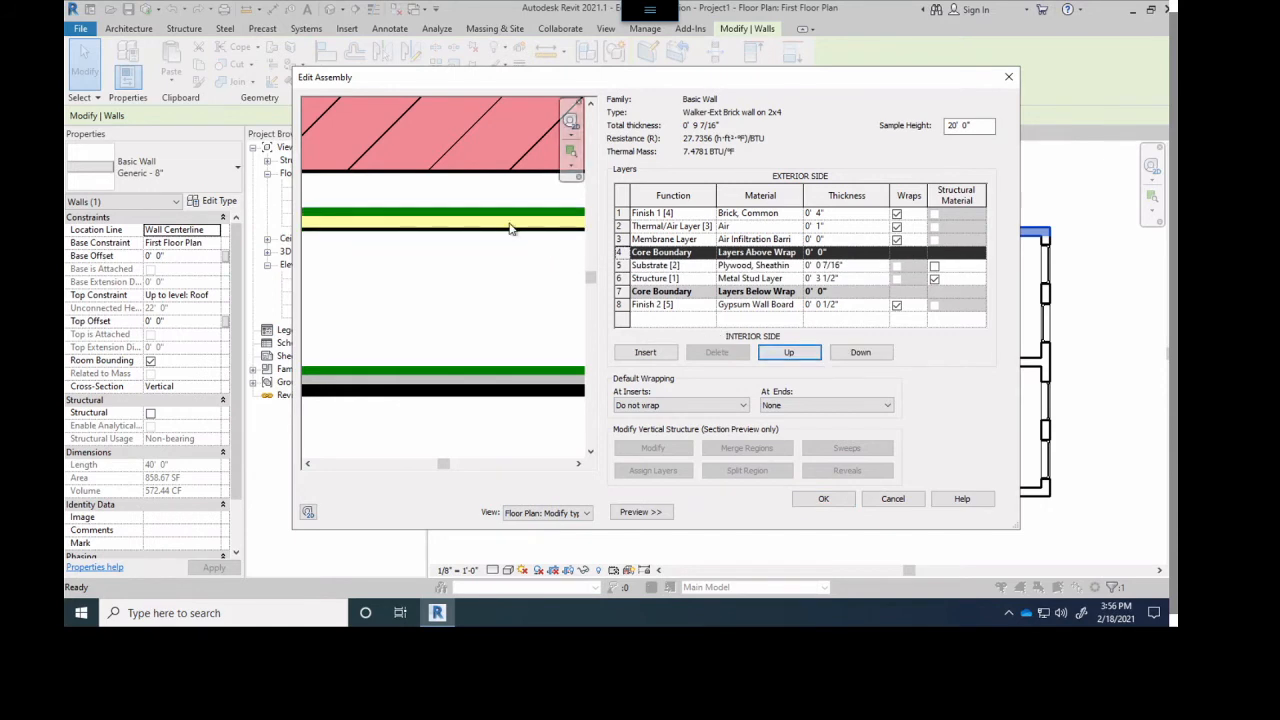
click(790, 353)
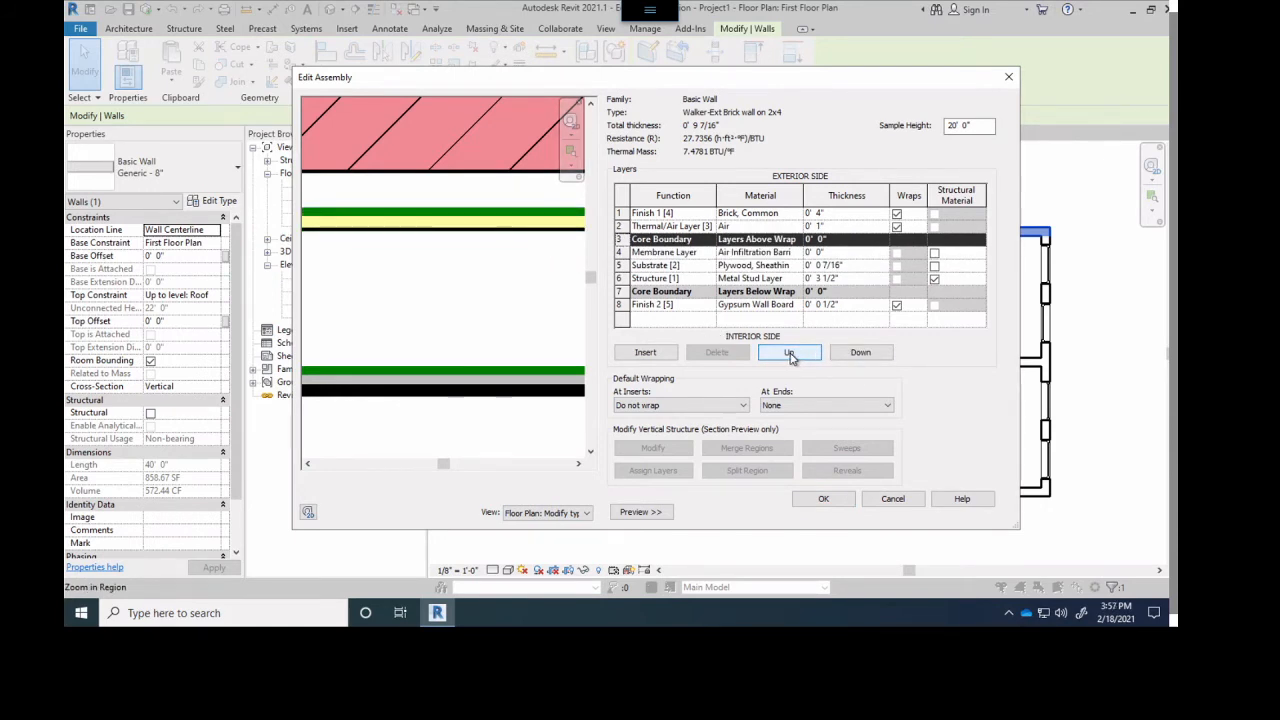
click(790, 353)
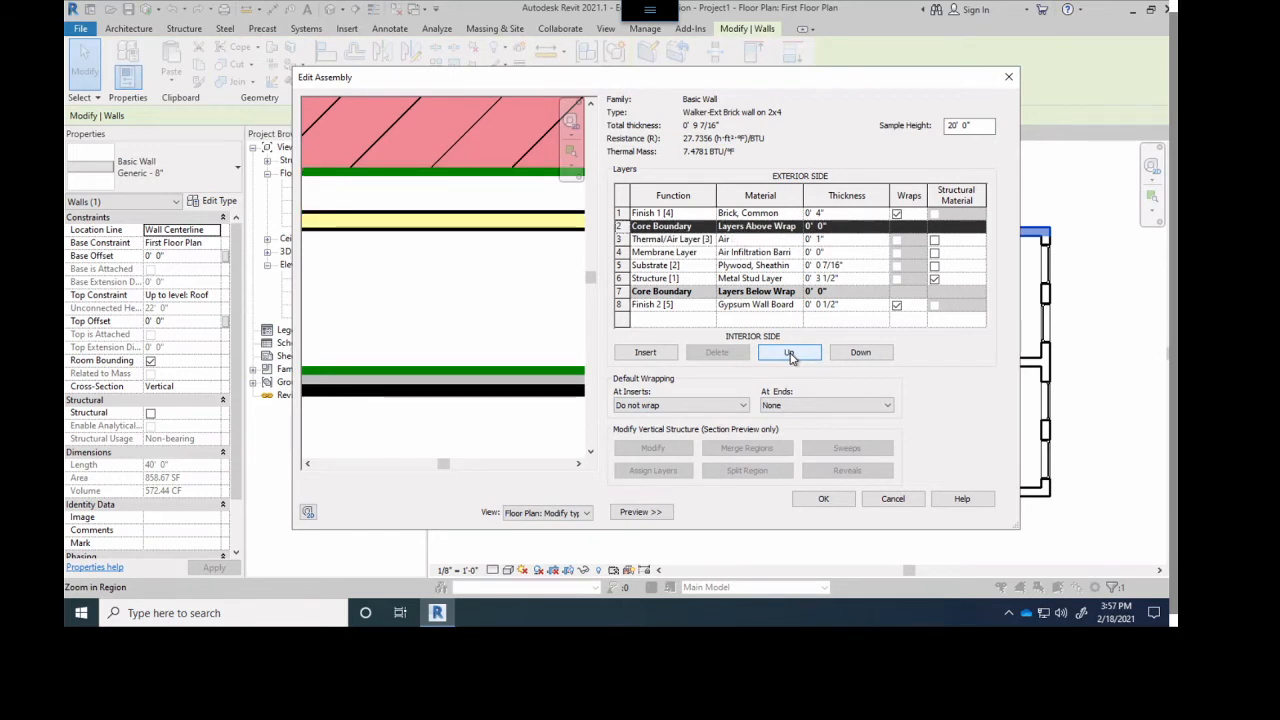
click(851, 354)
click(851, 354)
click(851, 354)
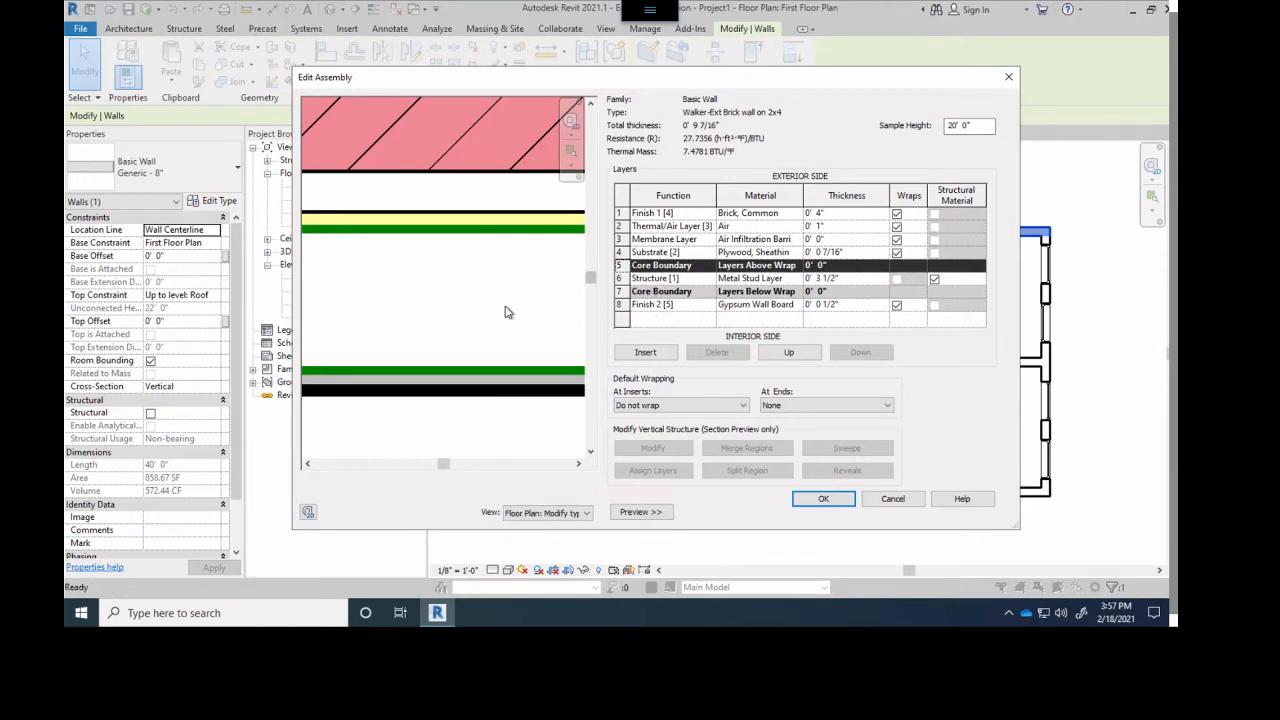
- Switch the wall preview to the section view and examine the layers and core boundaries from brick to gypsum board
scroll(460, 360, down, 1)
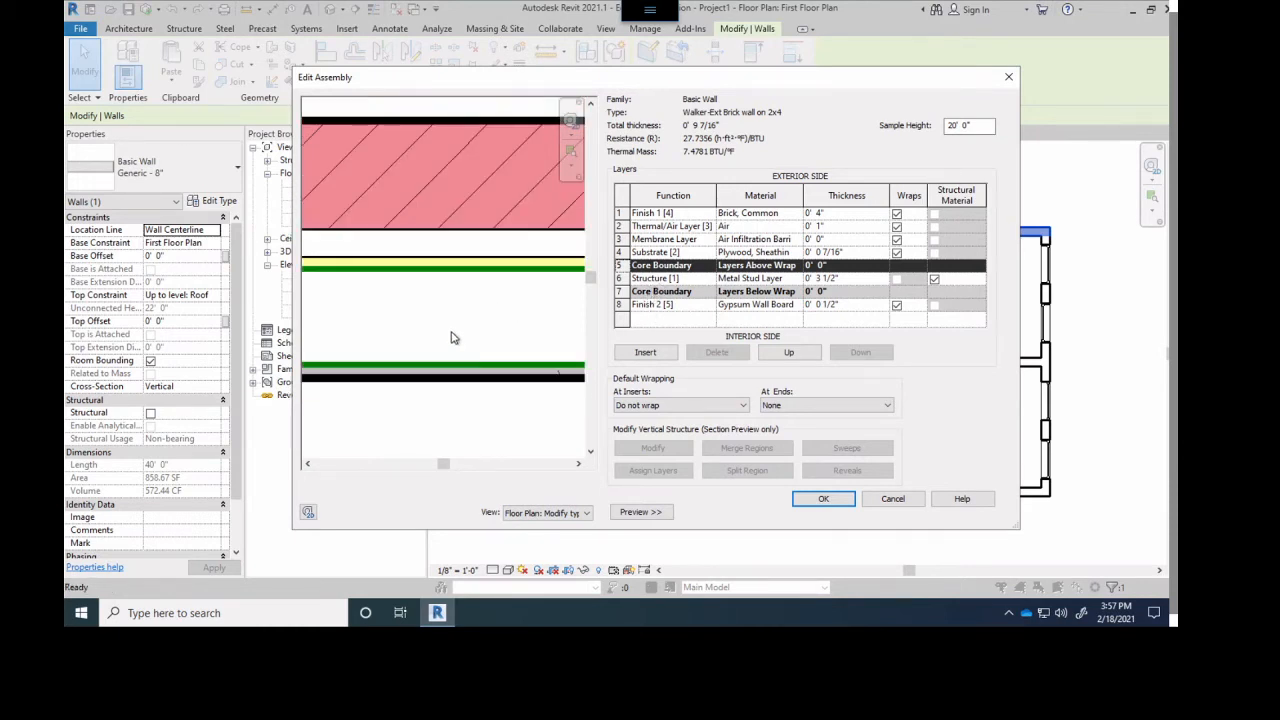
scroll(452, 340, down, 1)
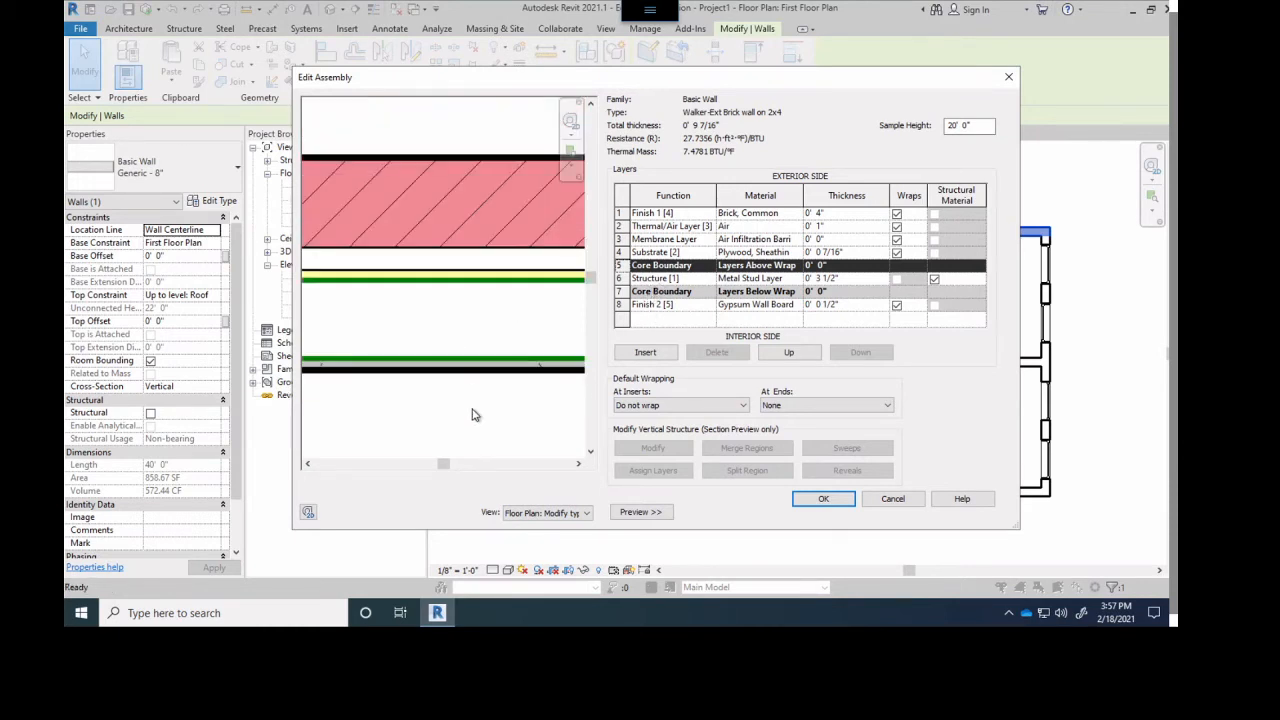
click(586, 513)
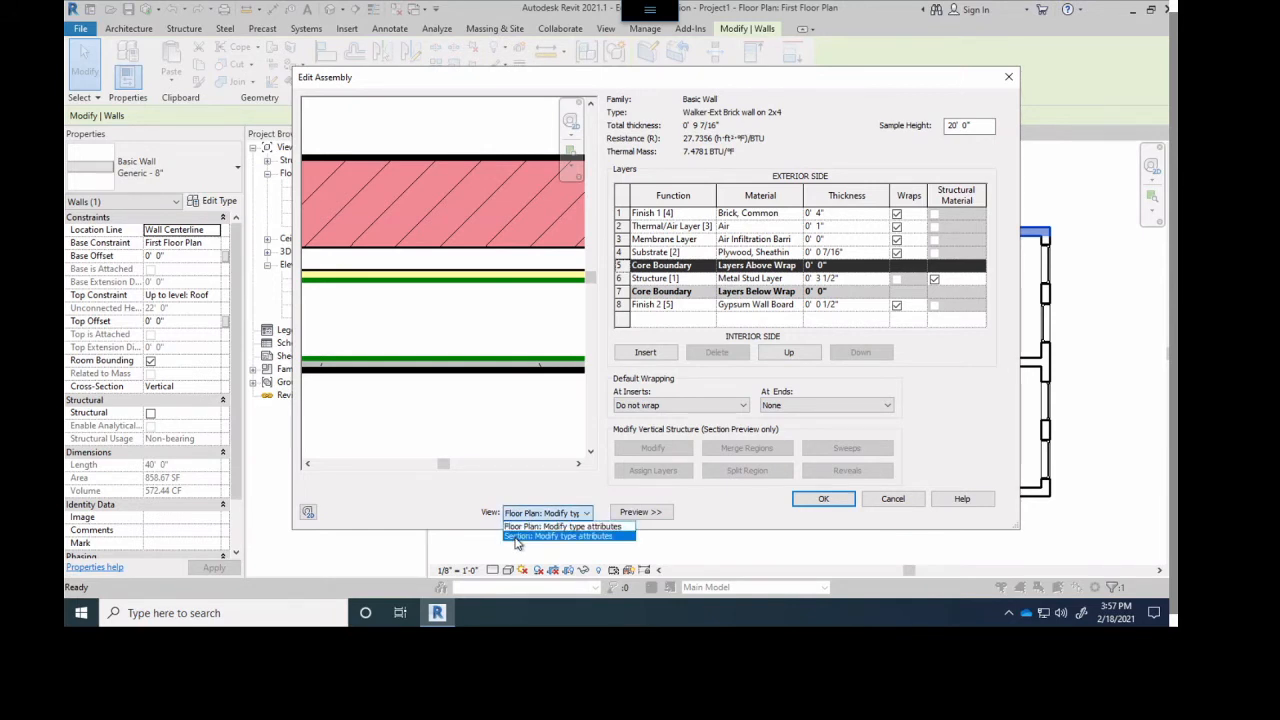
click(558, 536)
scroll(435, 226, up, 6)
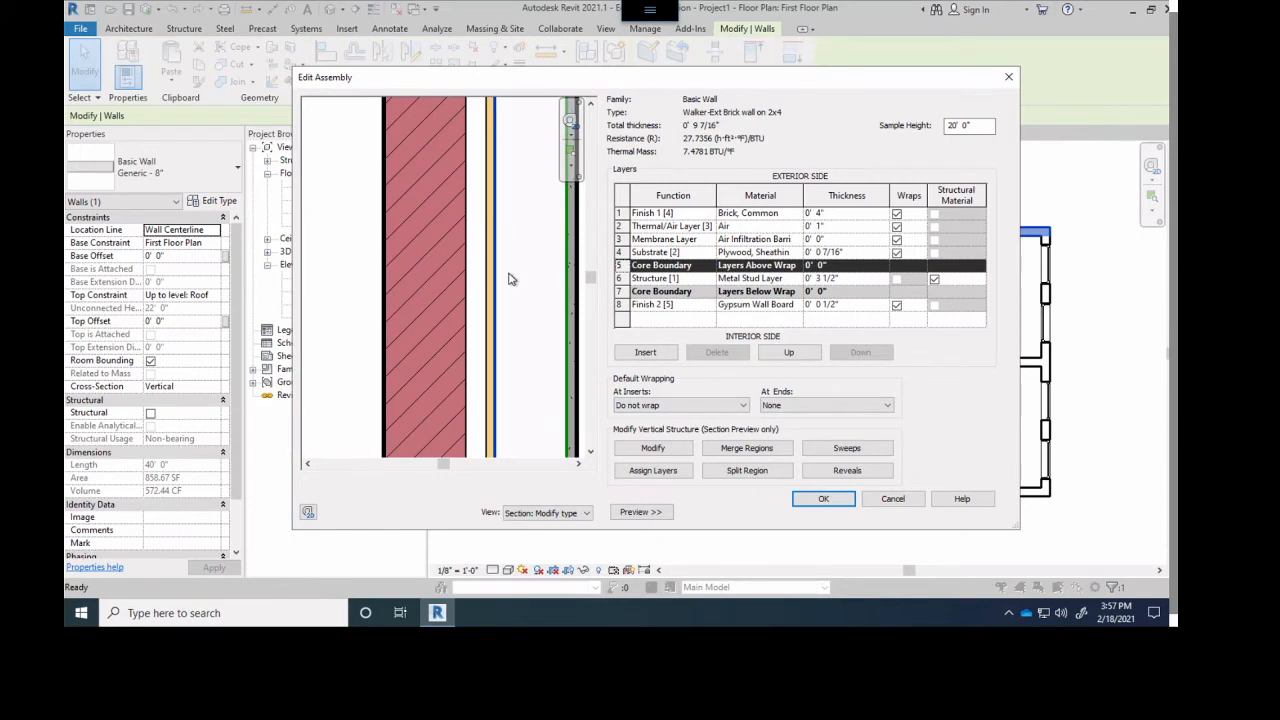
scroll(522, 274, up, 1)
middle_drag(530, 278, 470, 280)
scroll(360, 253, up, 2)
scroll(360, 253, down, 4)
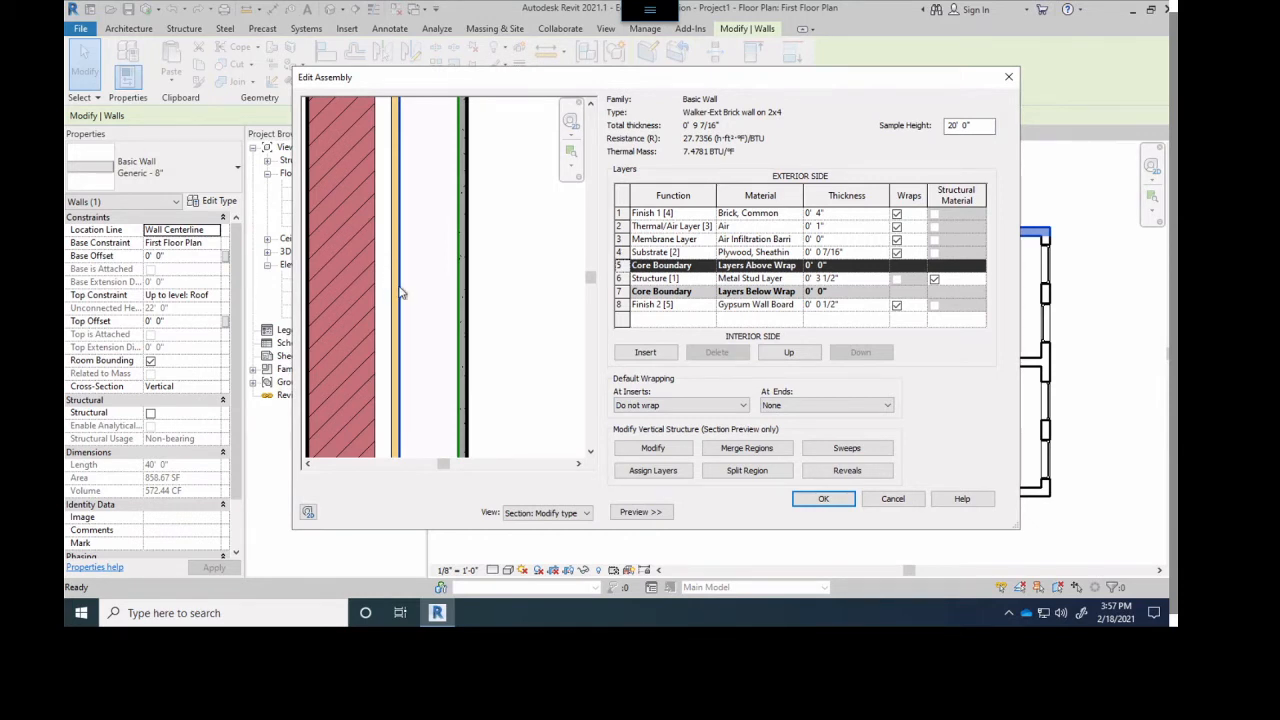
scroll(400, 245, up, 3)
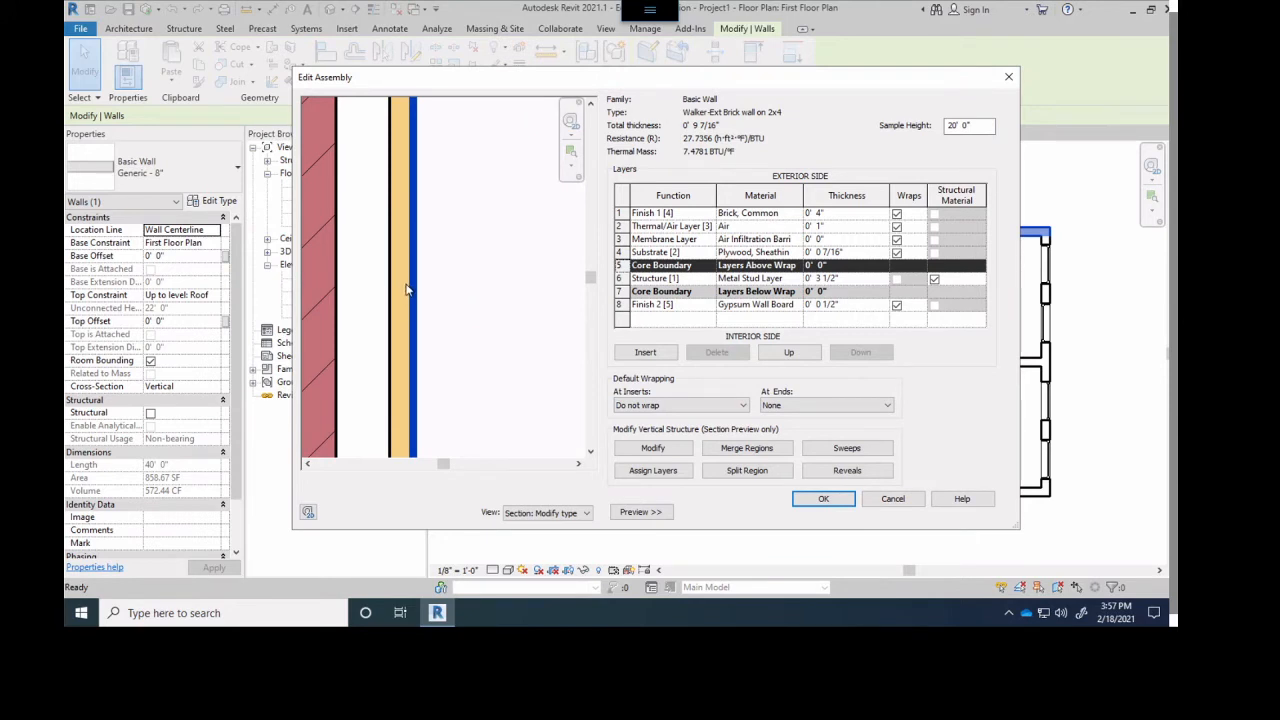
scroll(401, 301, down, 1)
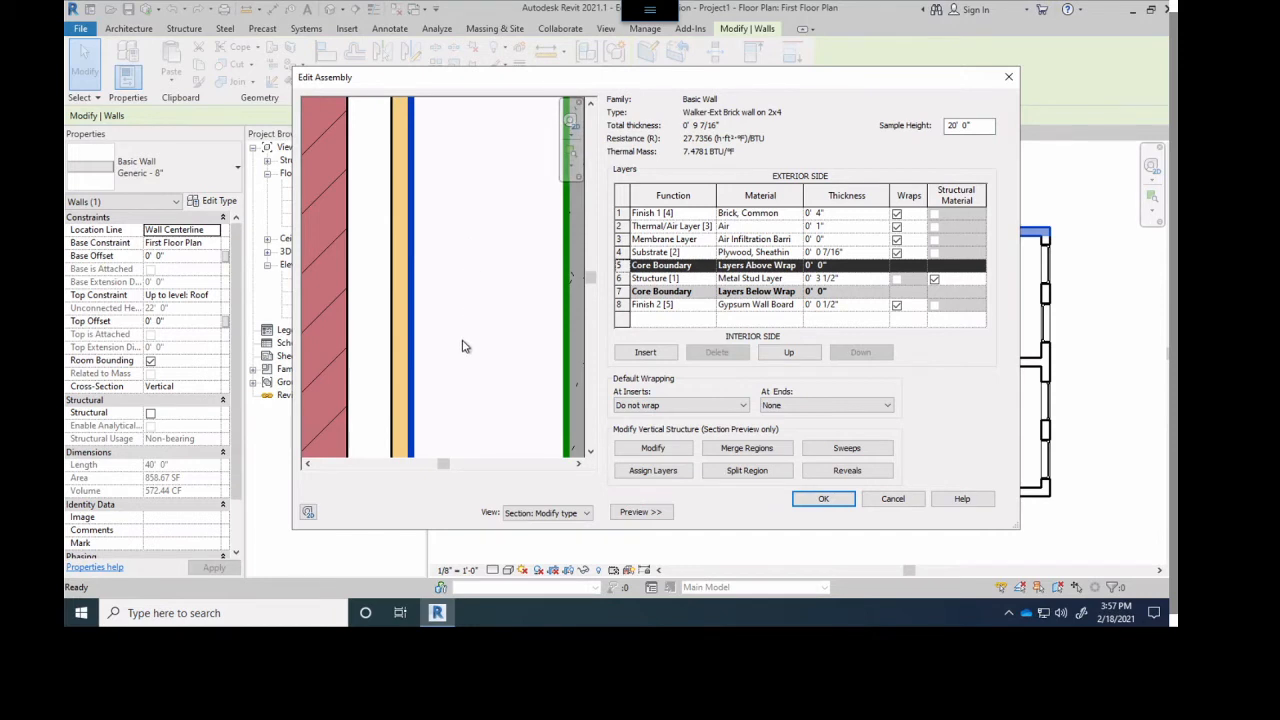
middle_drag(457, 337, 380, 329)
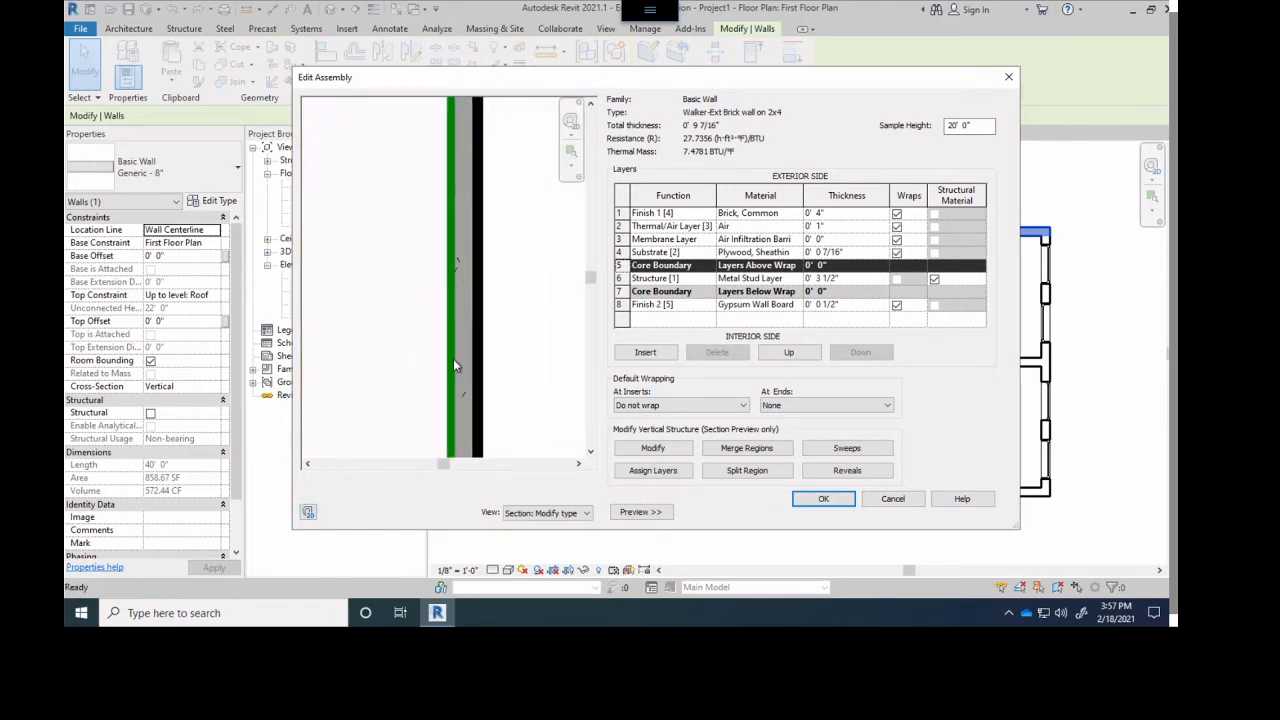
scroll(461, 365, down, 4)
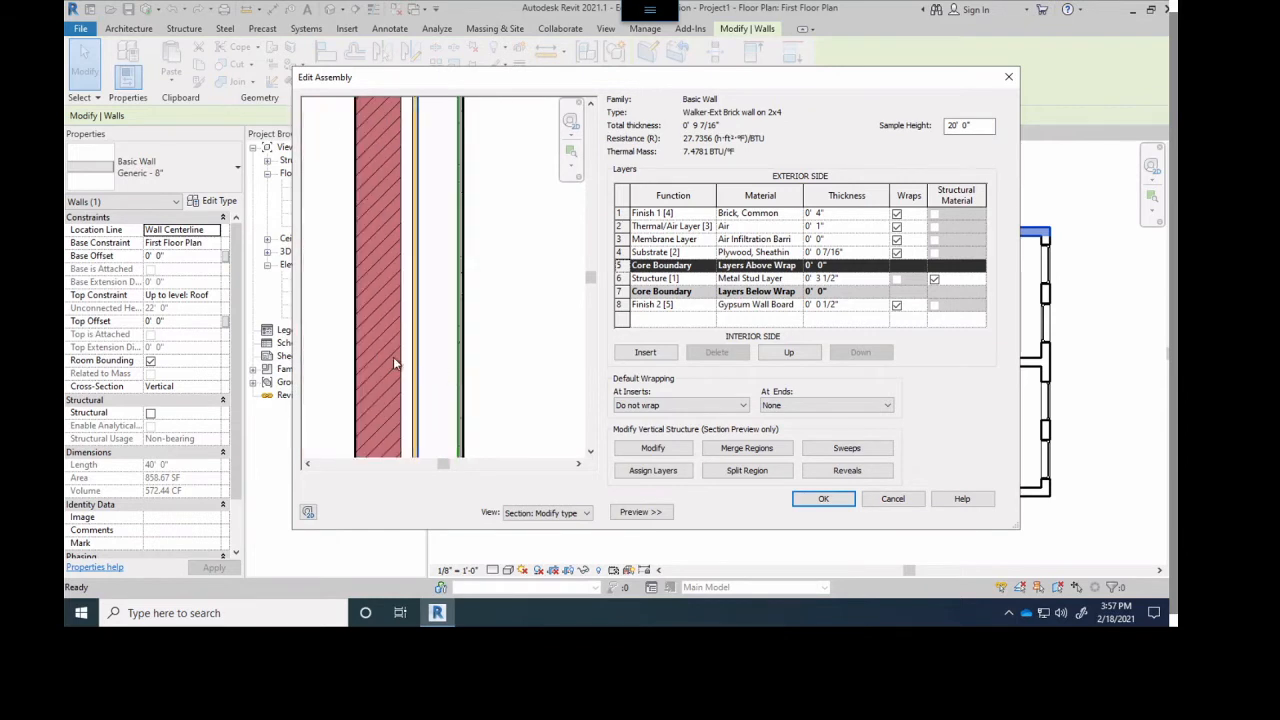
middle_drag(424, 367, 481, 373)
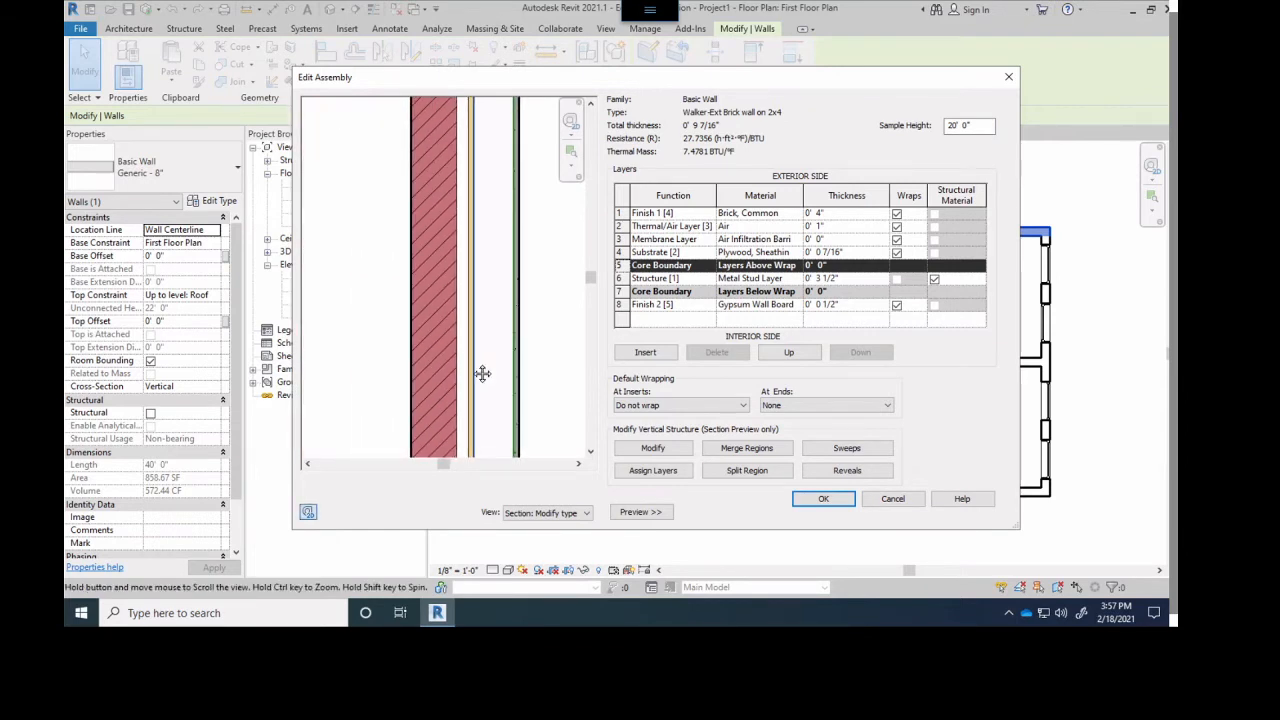
- Accept the finished layer assembly and apply the custom brick wall type to the selected wall
click(822, 500)
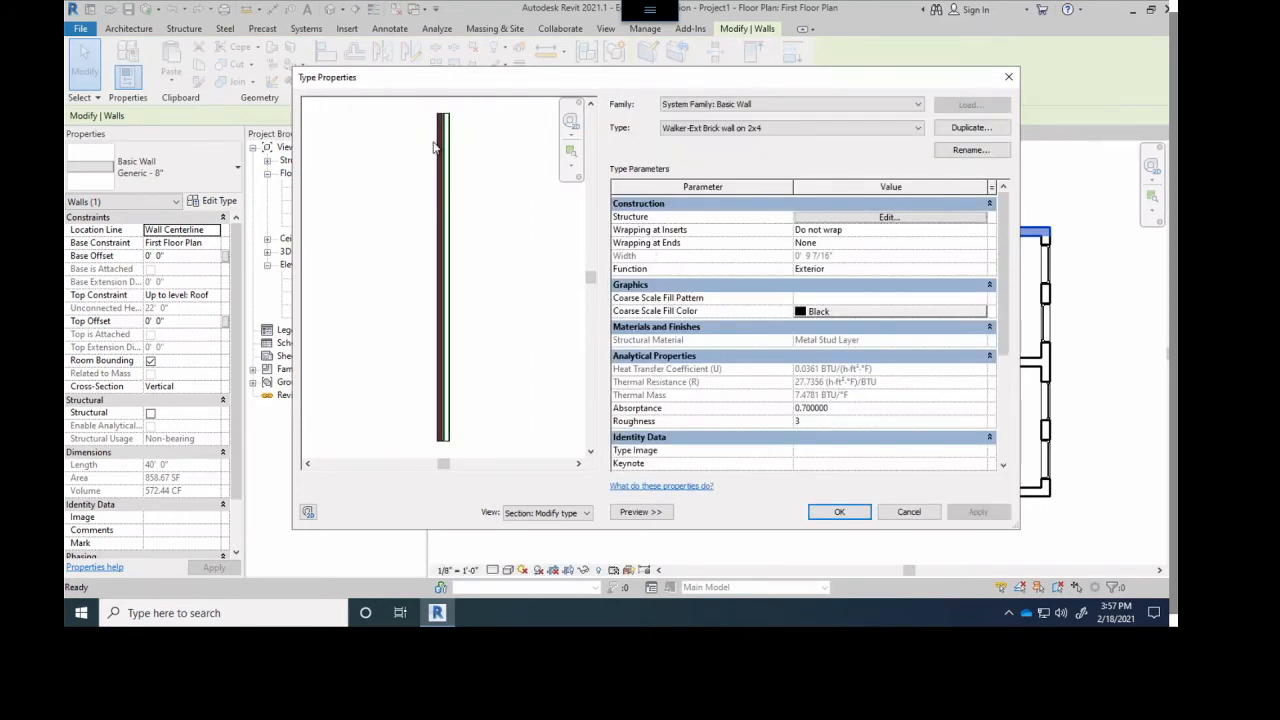
click(851, 518)
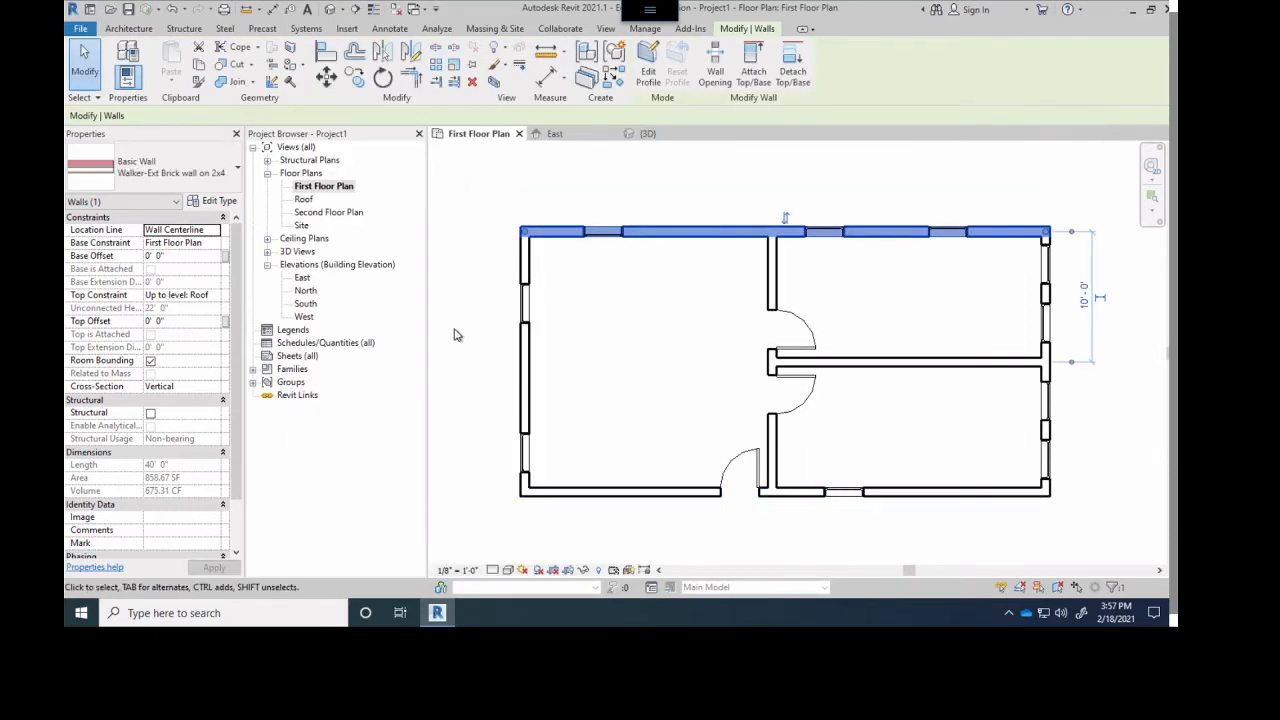
click(438, 330)
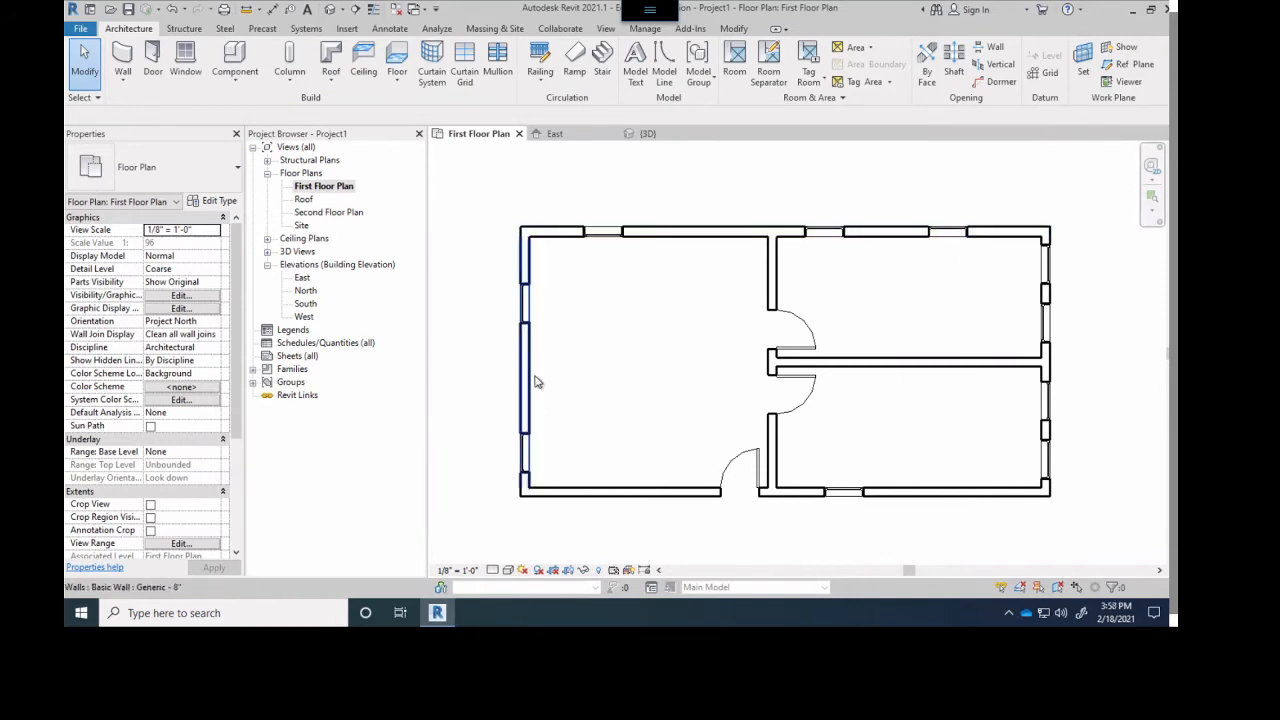
- Compare the wall type assigned to the upper exterior wall with that of the left exterior wall in the first floor plan
click(548, 240)
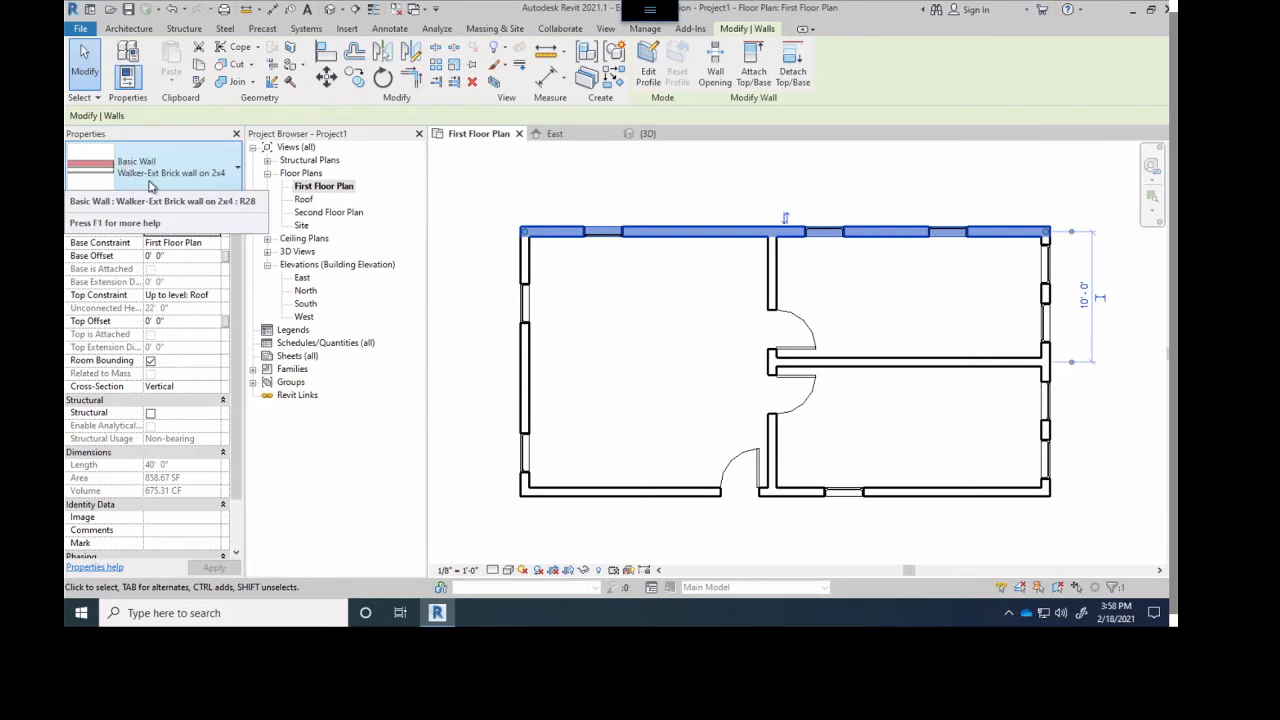
click(632, 360)
click(526, 376)
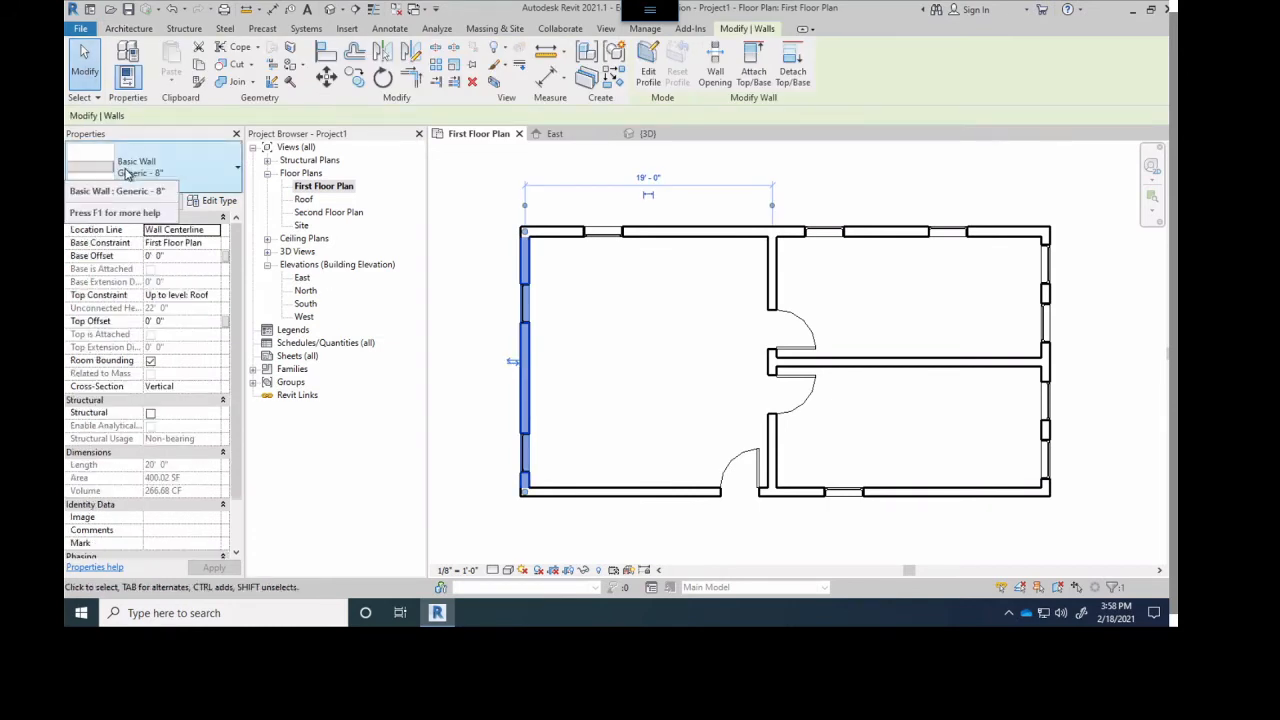
click(607, 353)
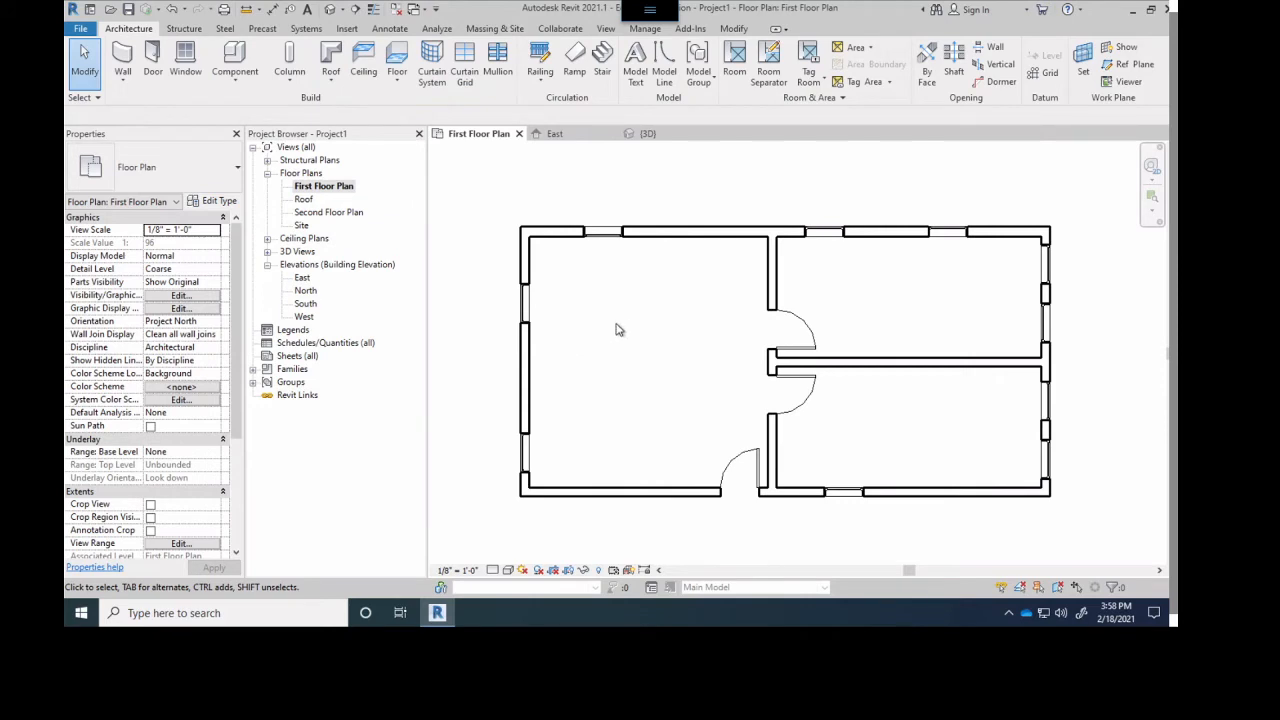
- Set the First Floor Plan's view scale to 1/2" = 1'-0" and check the upper-left wall corner
scroll(640, 340, up, 5)
scroll(673, 330, up, 1)
middle_drag(673, 330, 859, 377)
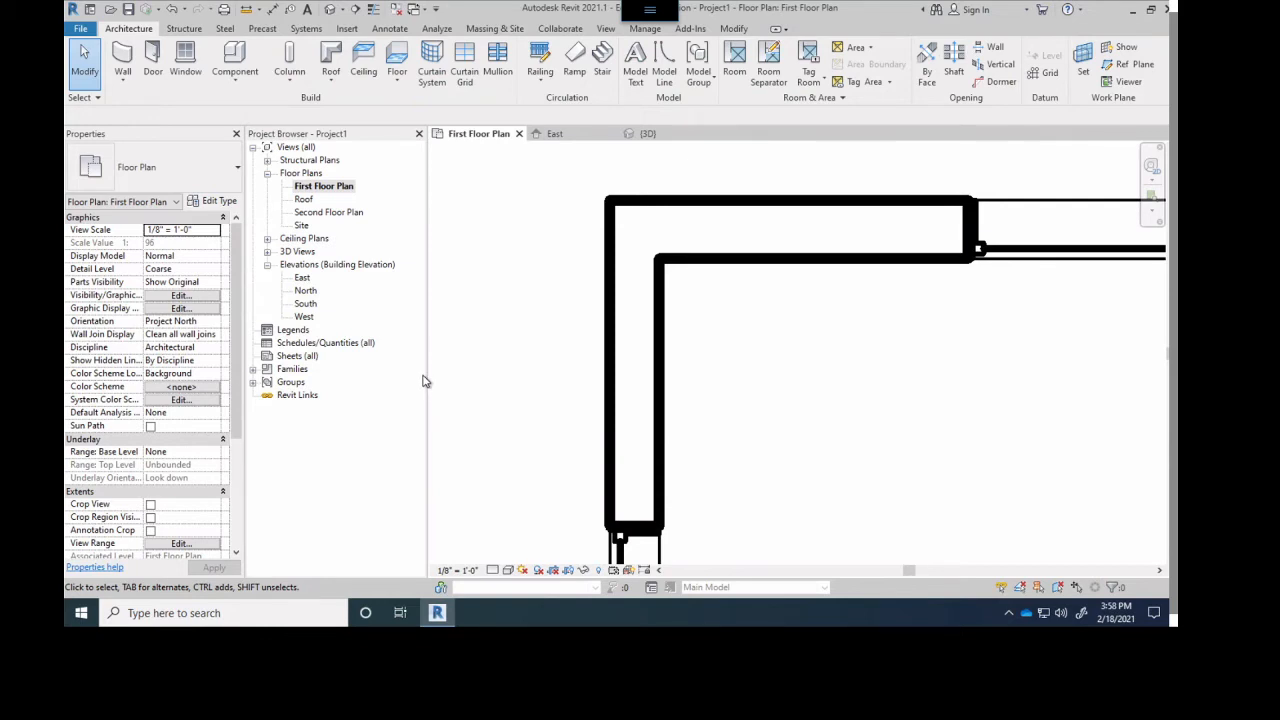
click(492, 570)
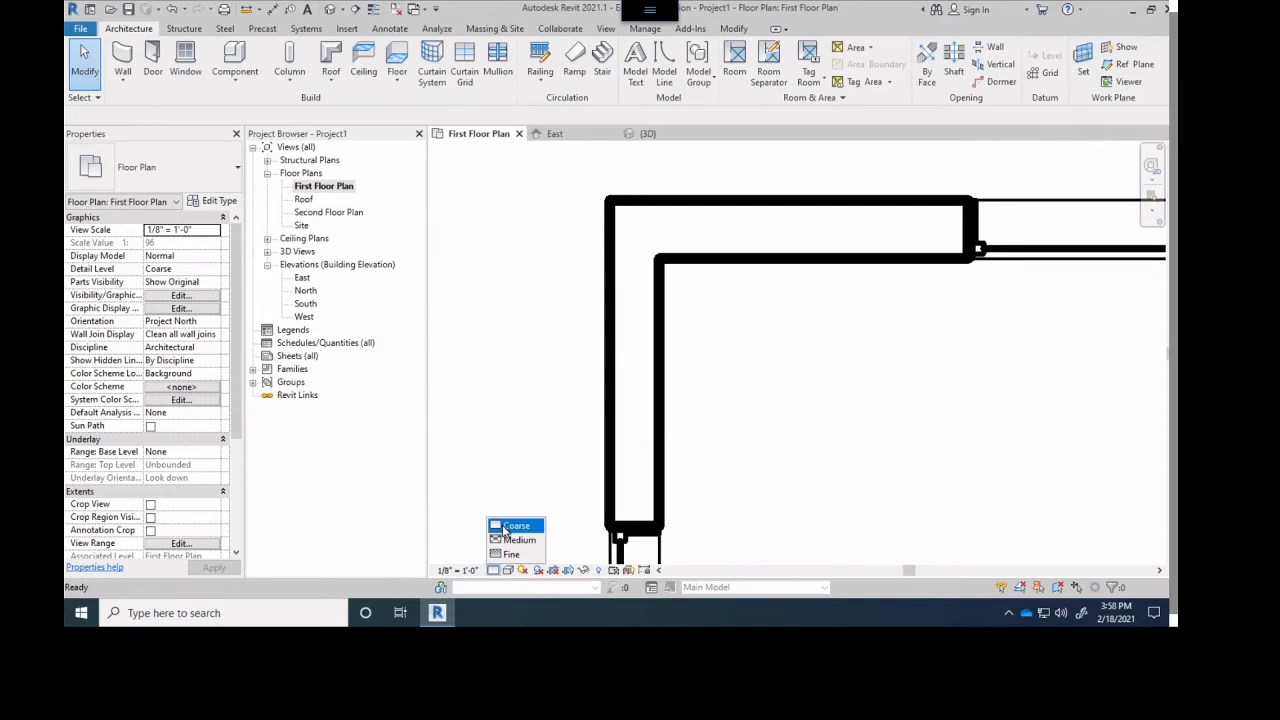
click(509, 444)
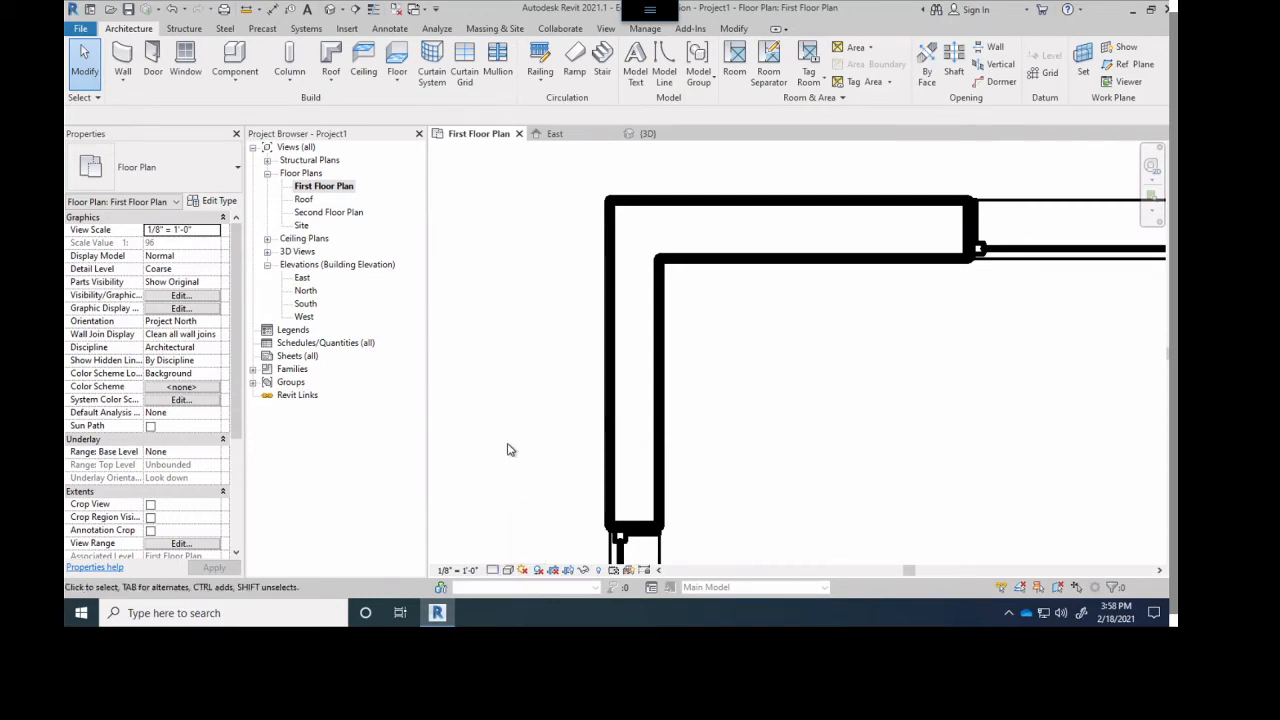
click(455, 570)
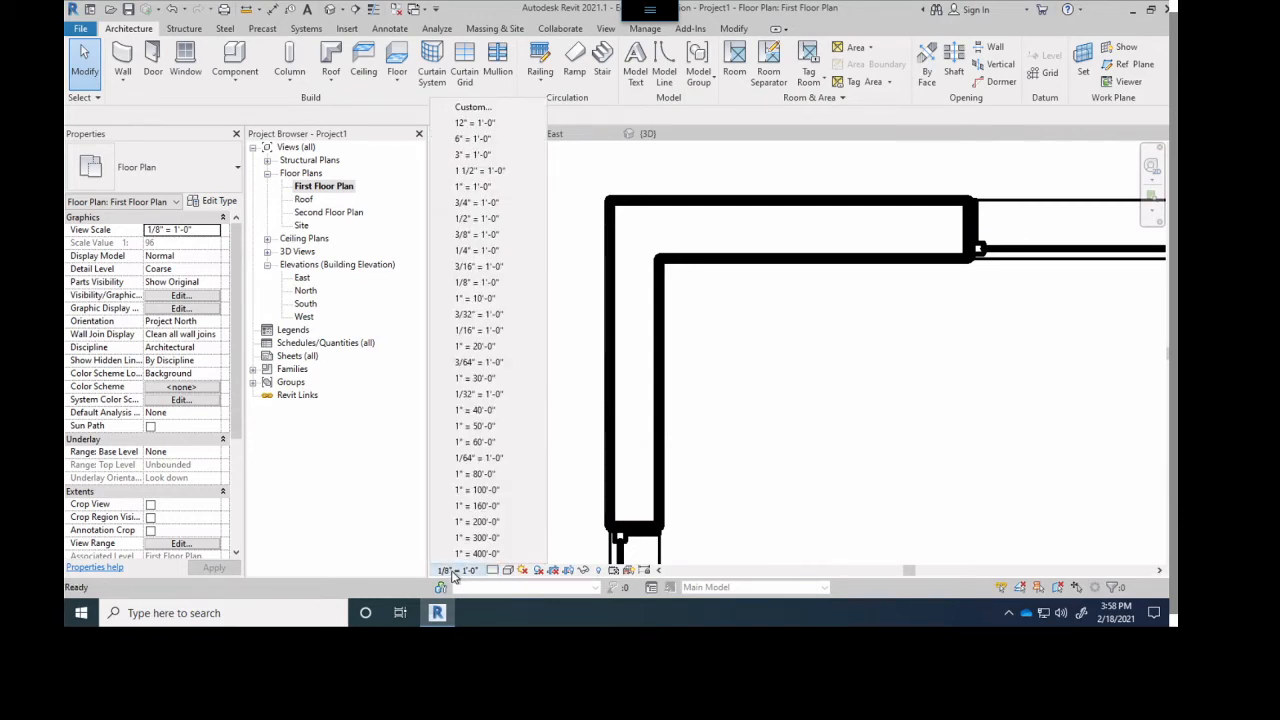
click(474, 220)
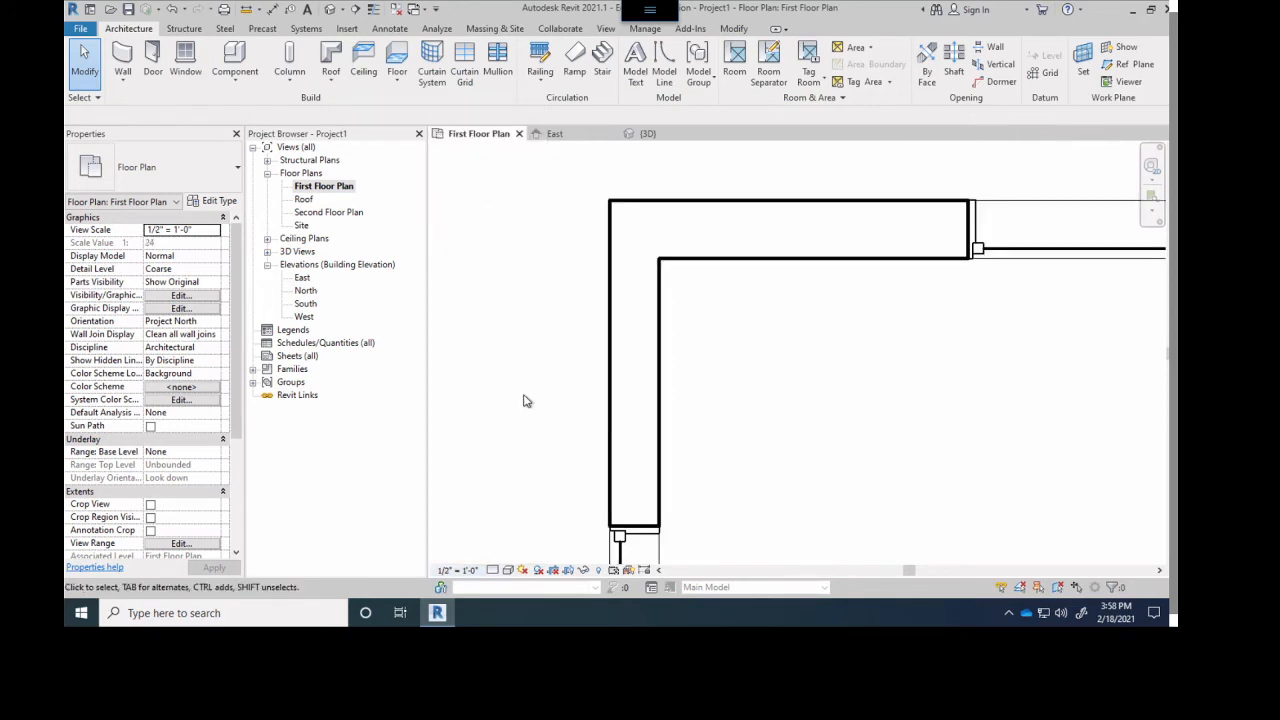
scroll(686, 306, down, 1)
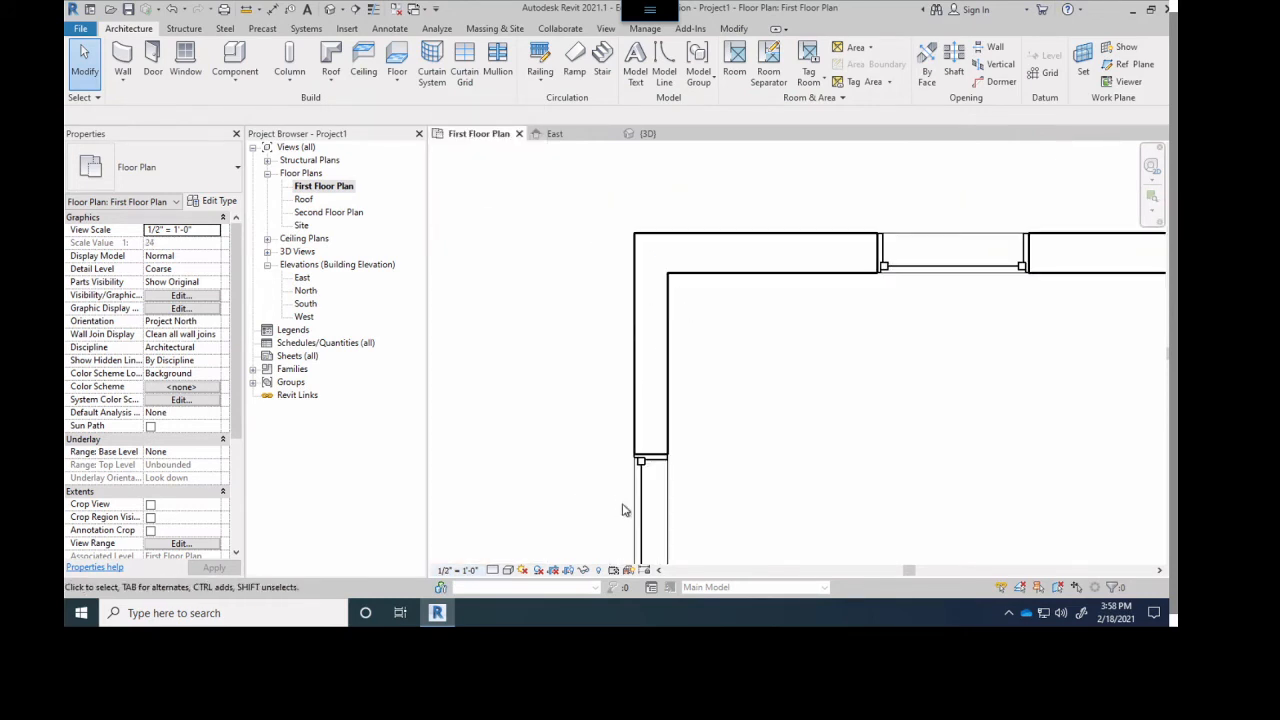
scroll(640, 462, up, 2)
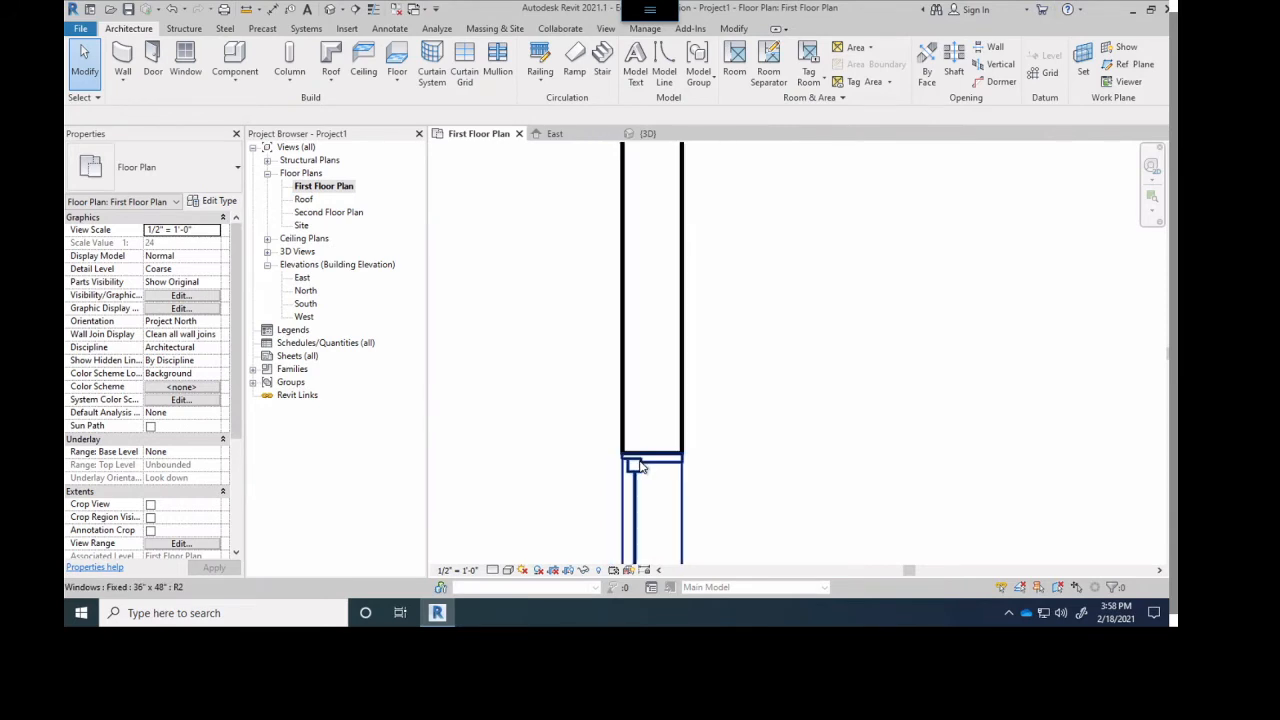
scroll(640, 466, down, 3)
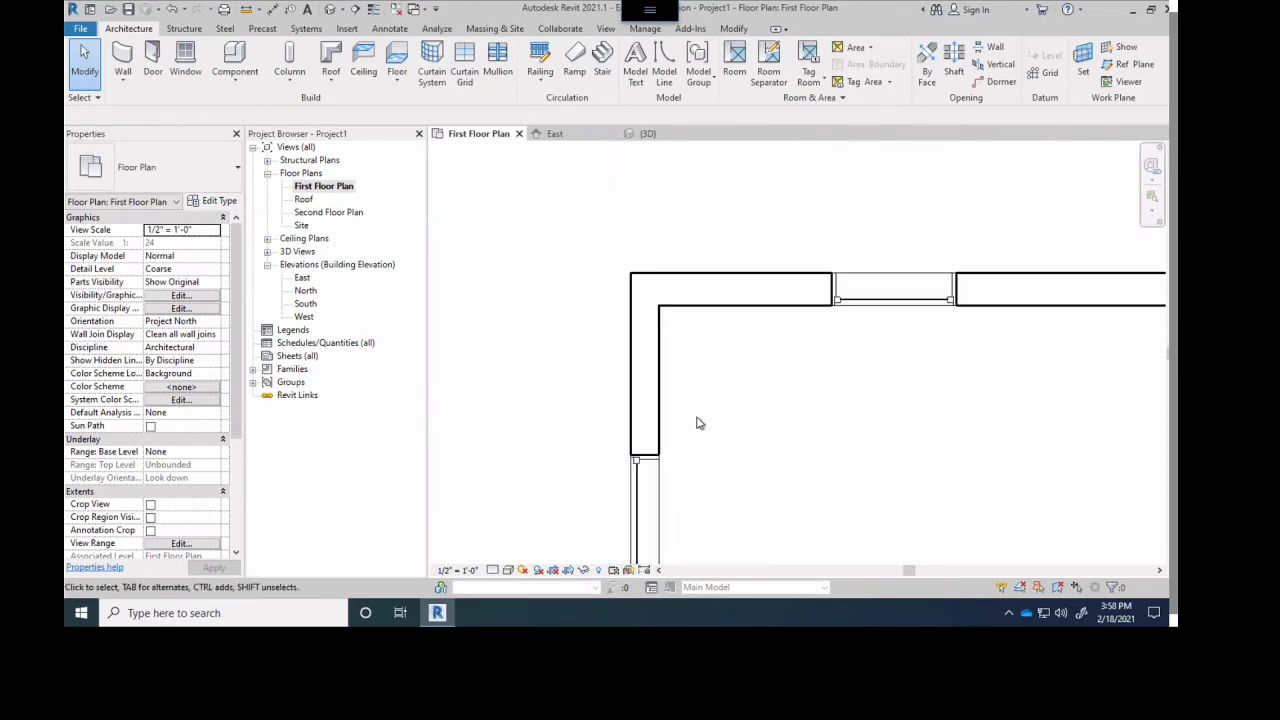
- Set the First Floor Plan's detail level to Medium and examine the wall layers at the upper-left corner
click(492, 570)
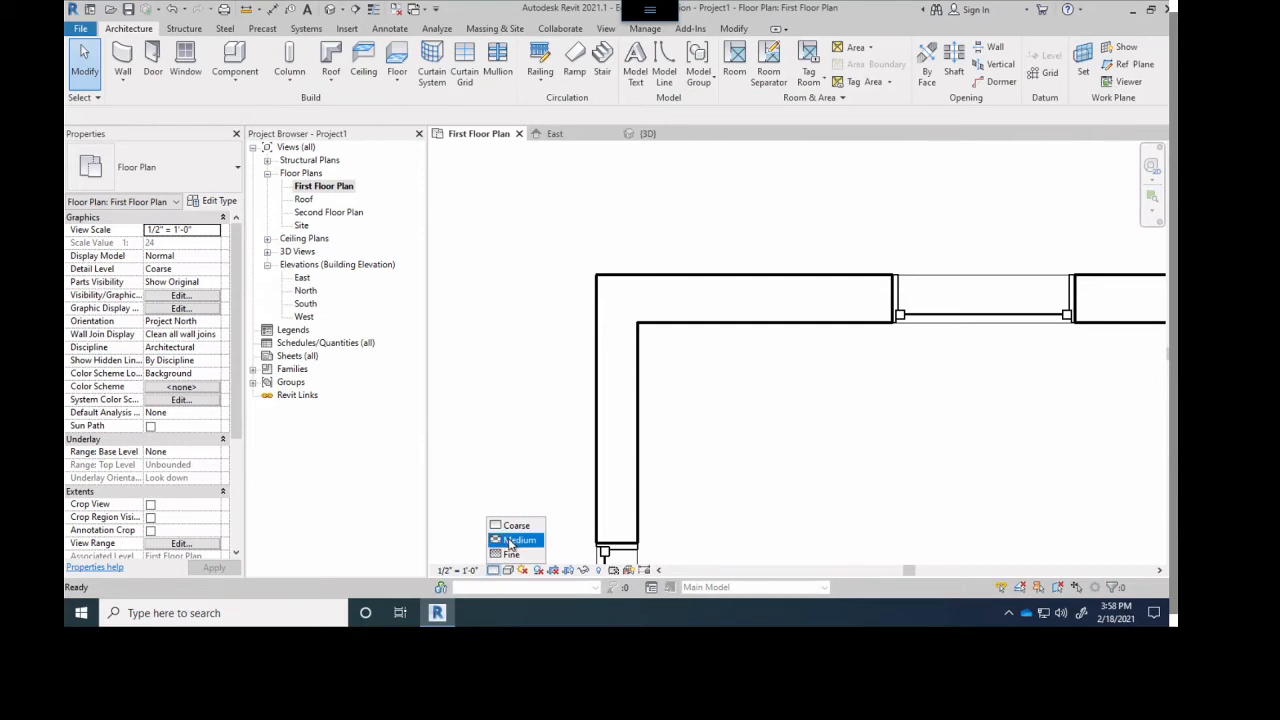
click(512, 540)
scroll(800, 396, up, 3)
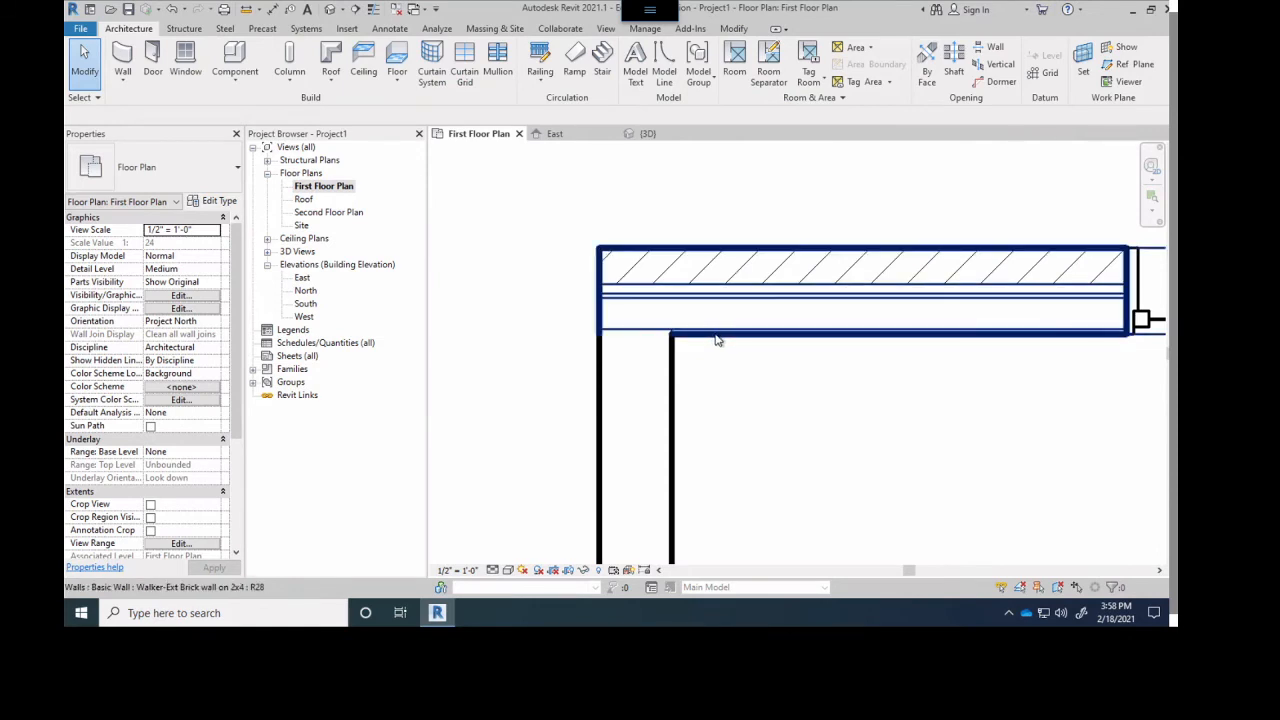
scroll(772, 437, down, 2)
scroll(772, 437, down, 2)
middle_drag(806, 437, 671, 286)
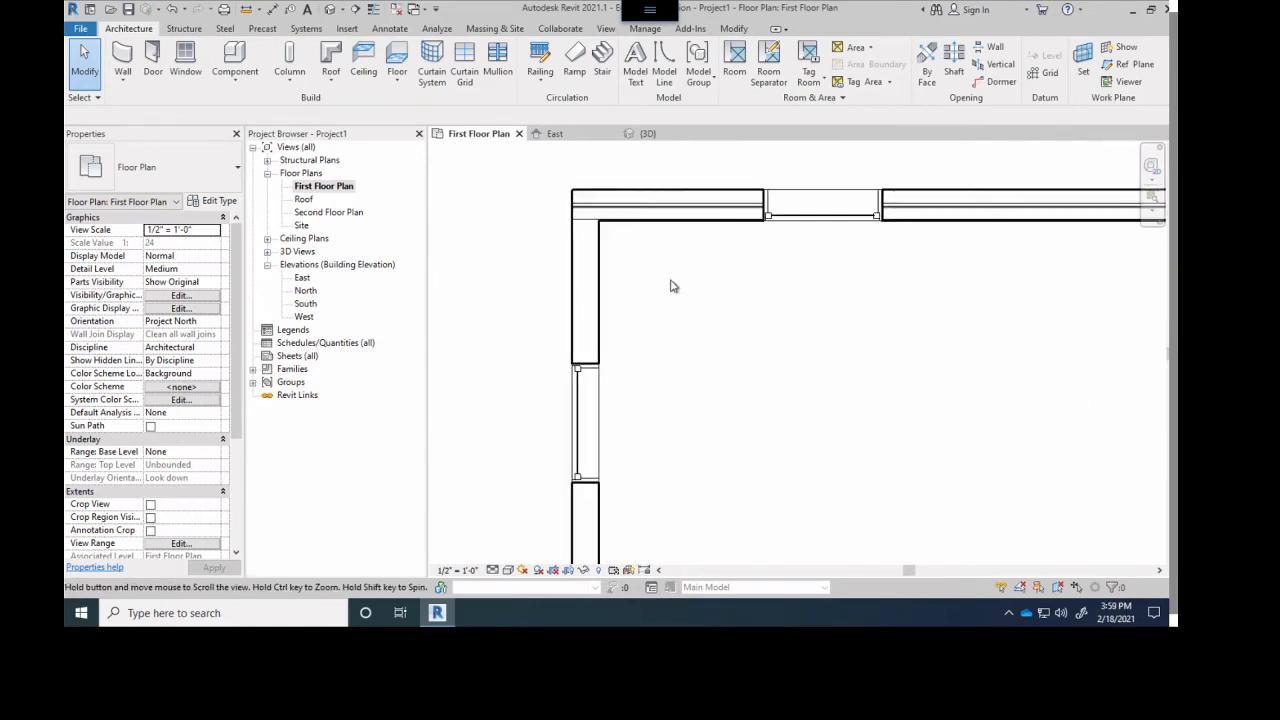
scroll(590, 270, up, 3)
scroll(580, 336, down, 5)
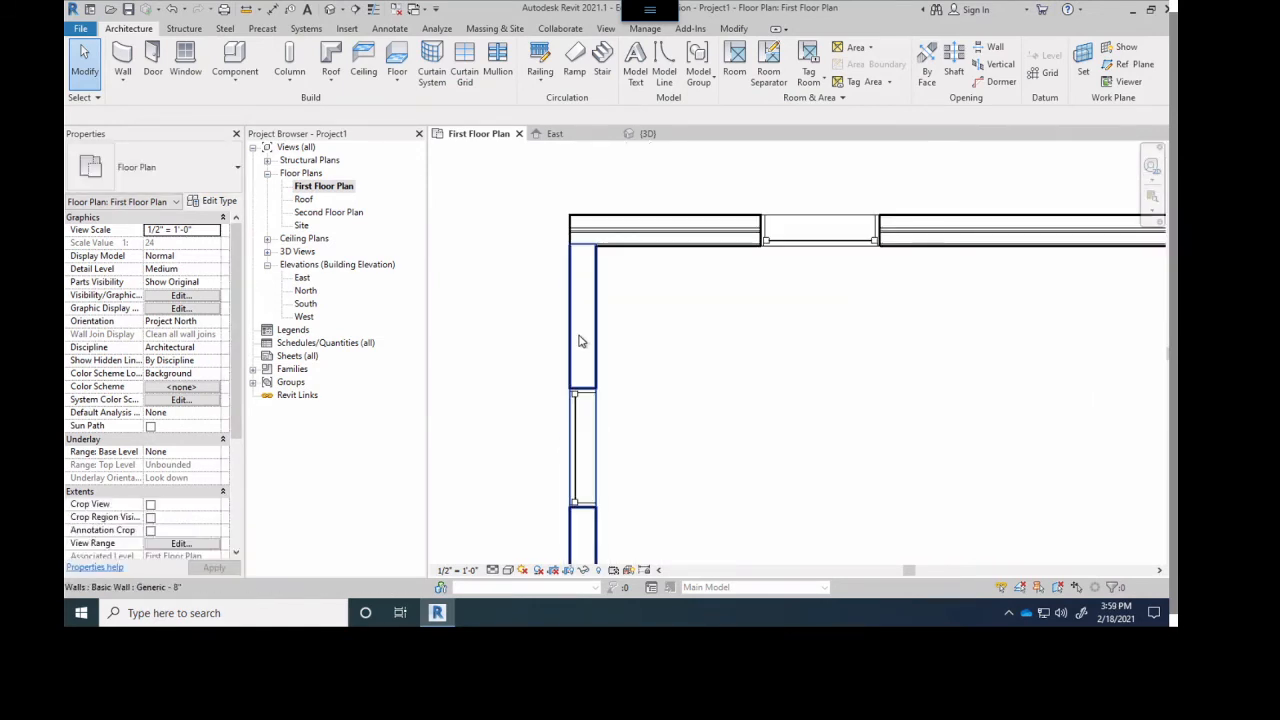
- Change the left, lower and right exterior walls from Generic - 8" to the custom exterior brick wall on 2x4 type
middle_drag(669, 367, 609, 286)
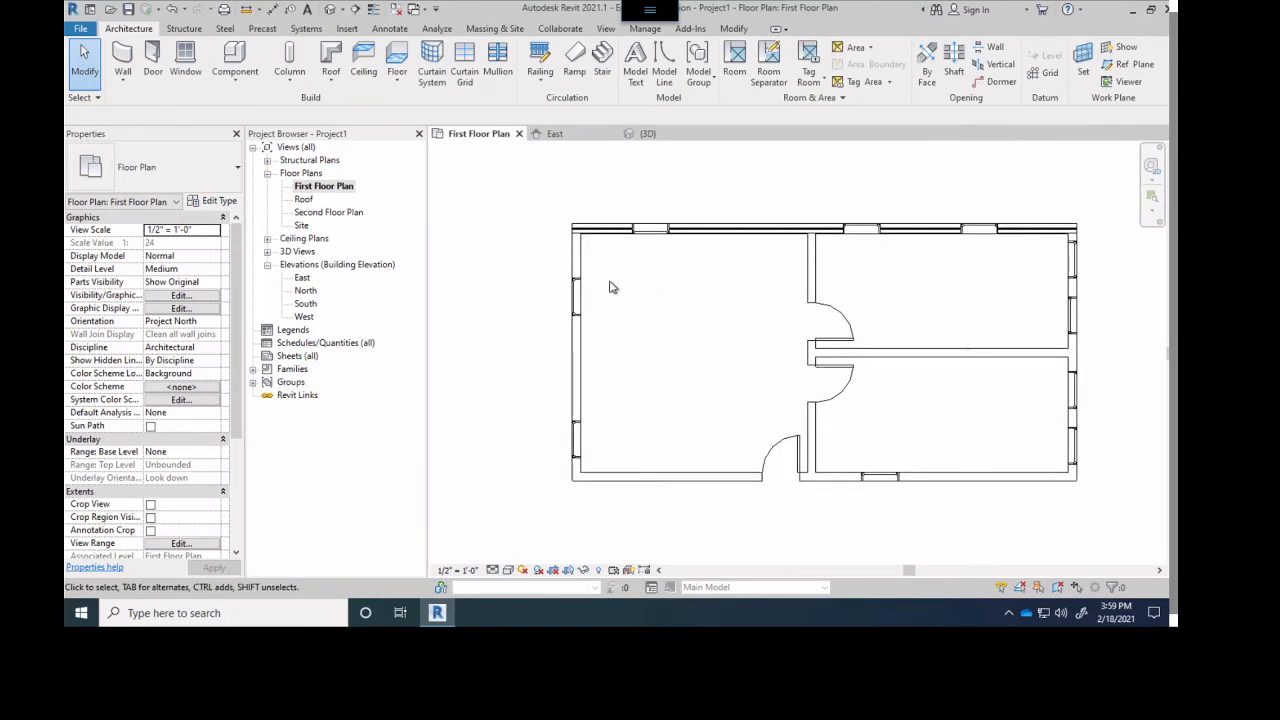
click(578, 264)
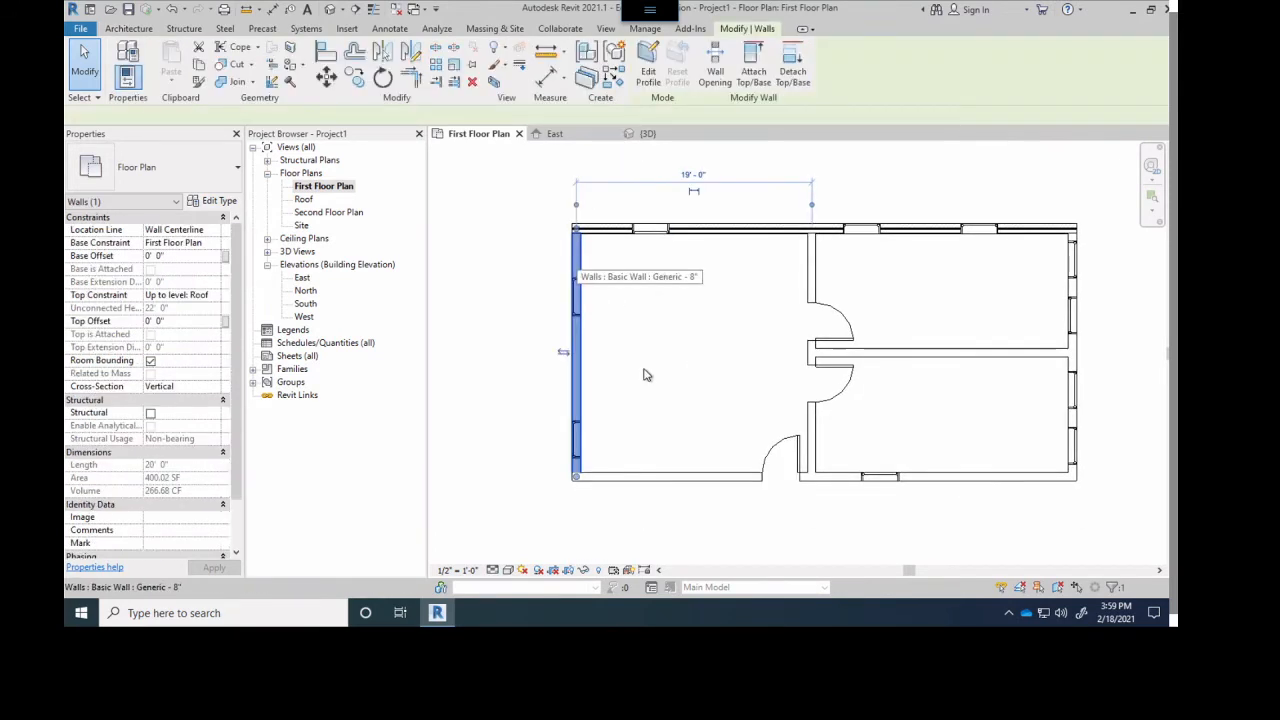
ctrl+click(674, 474)
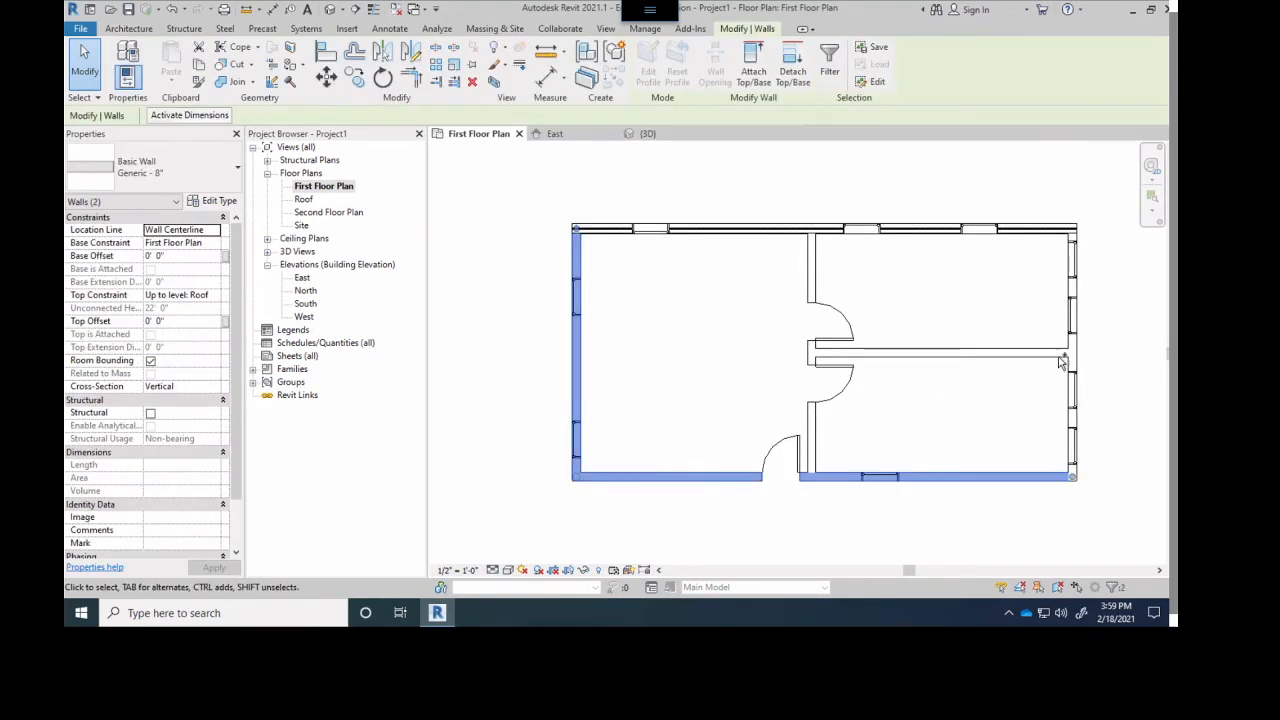
ctrl+click(1072, 352)
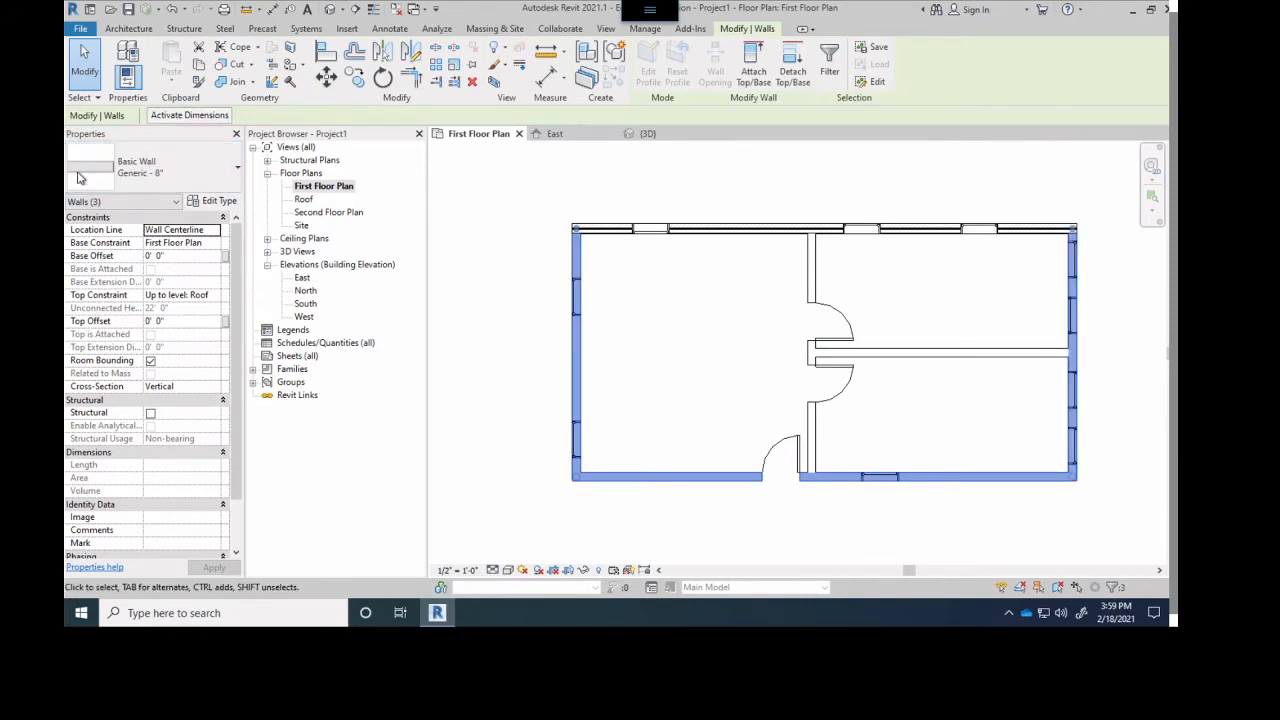
click(150, 161)
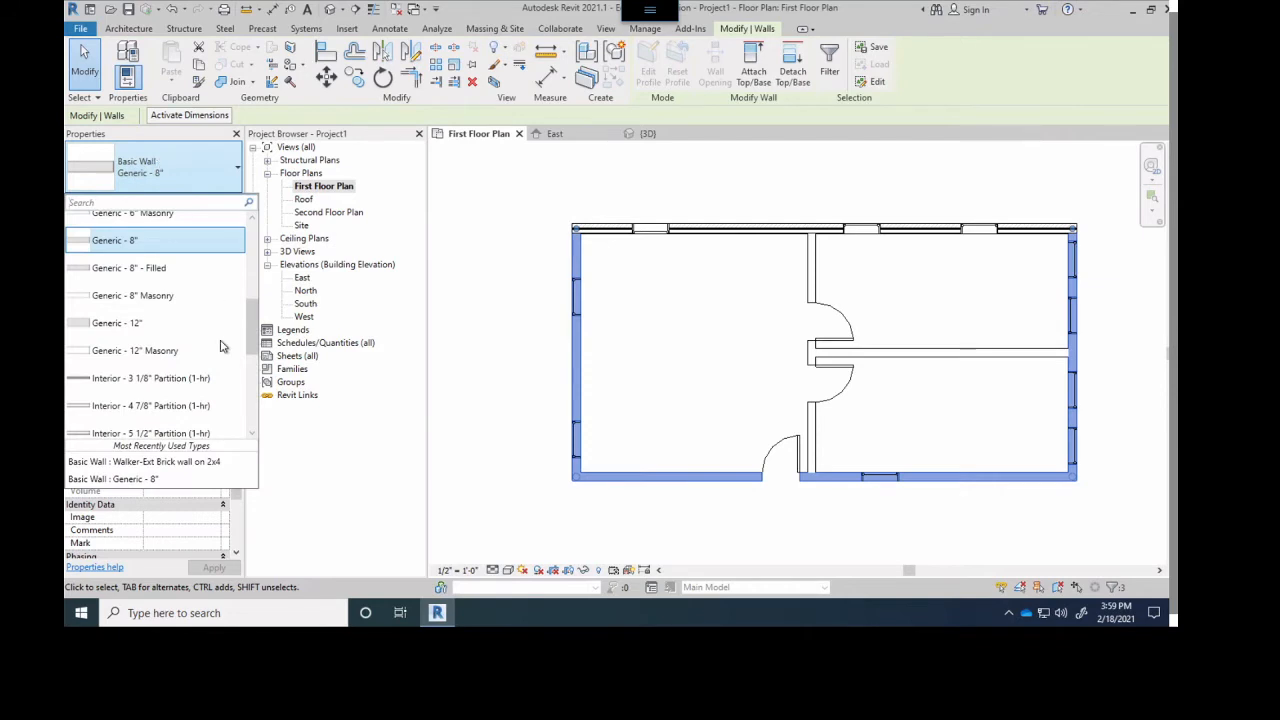
drag(251, 337, 251, 394)
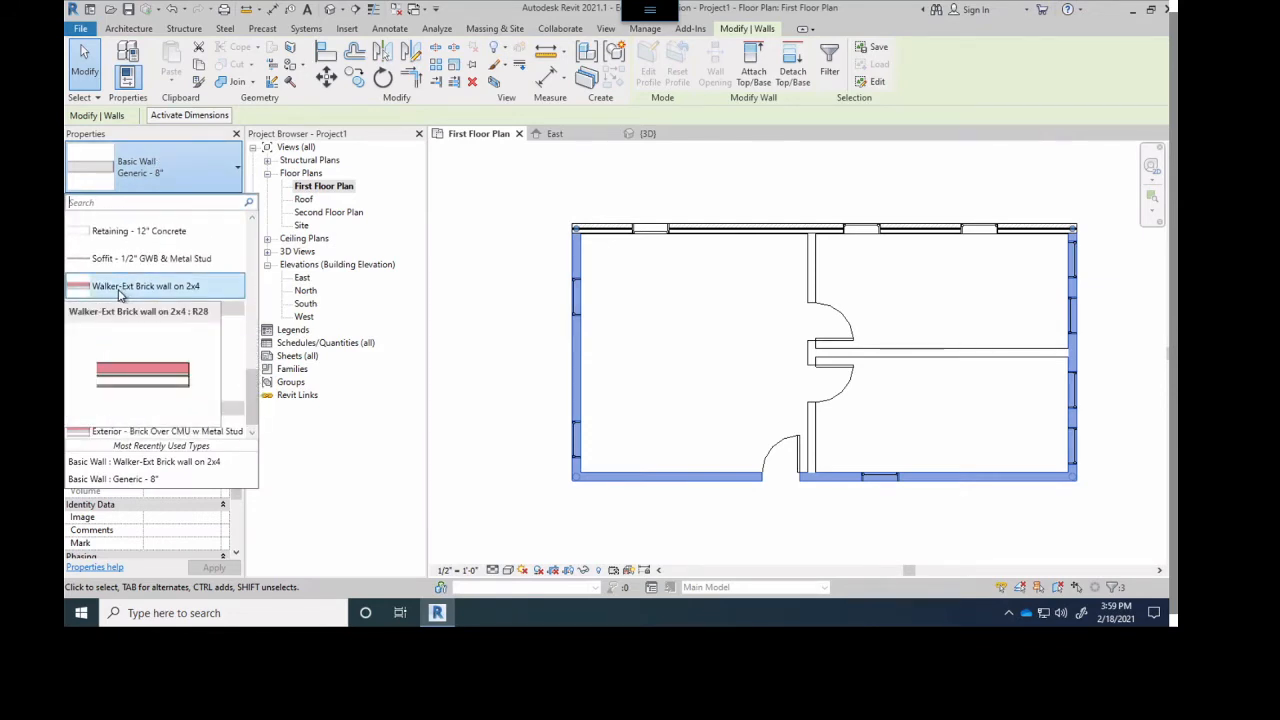
click(118, 292)
click(683, 354)
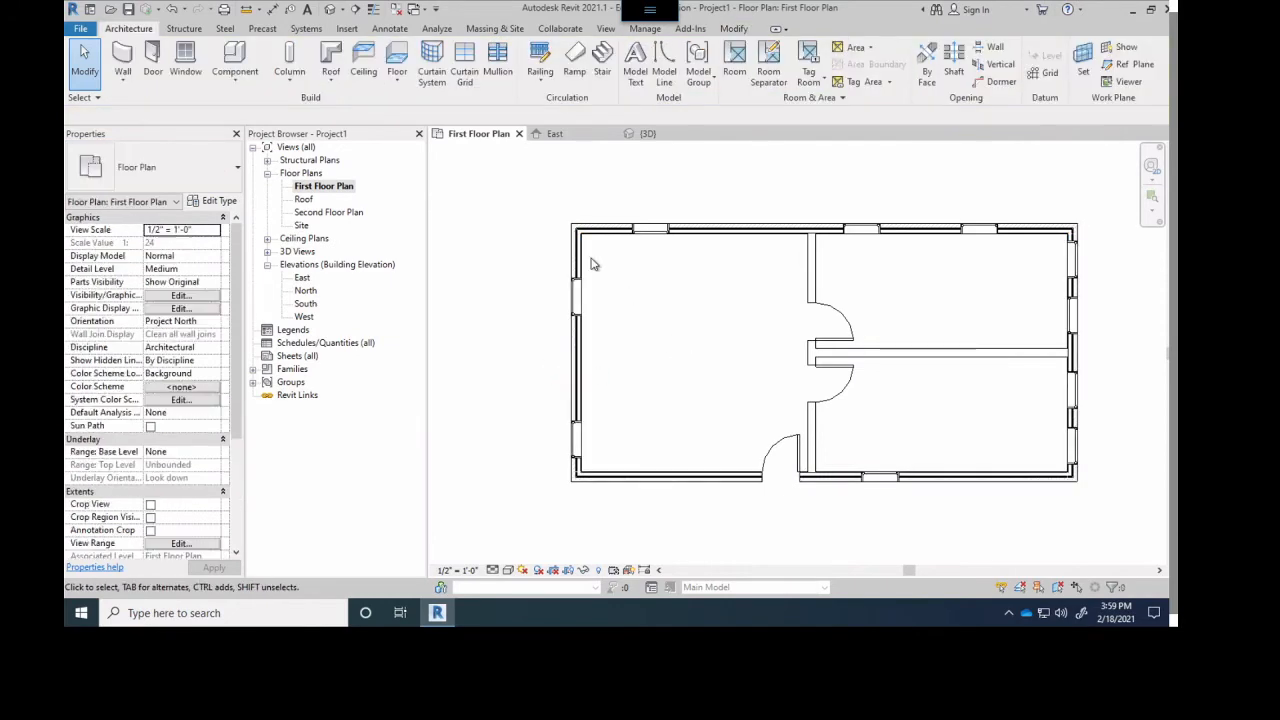
- Select both interior walls and duplicate their type, naming it with the author's surname followed by "-Int 2x4 Wall"
scroll(591, 264, up, 8)
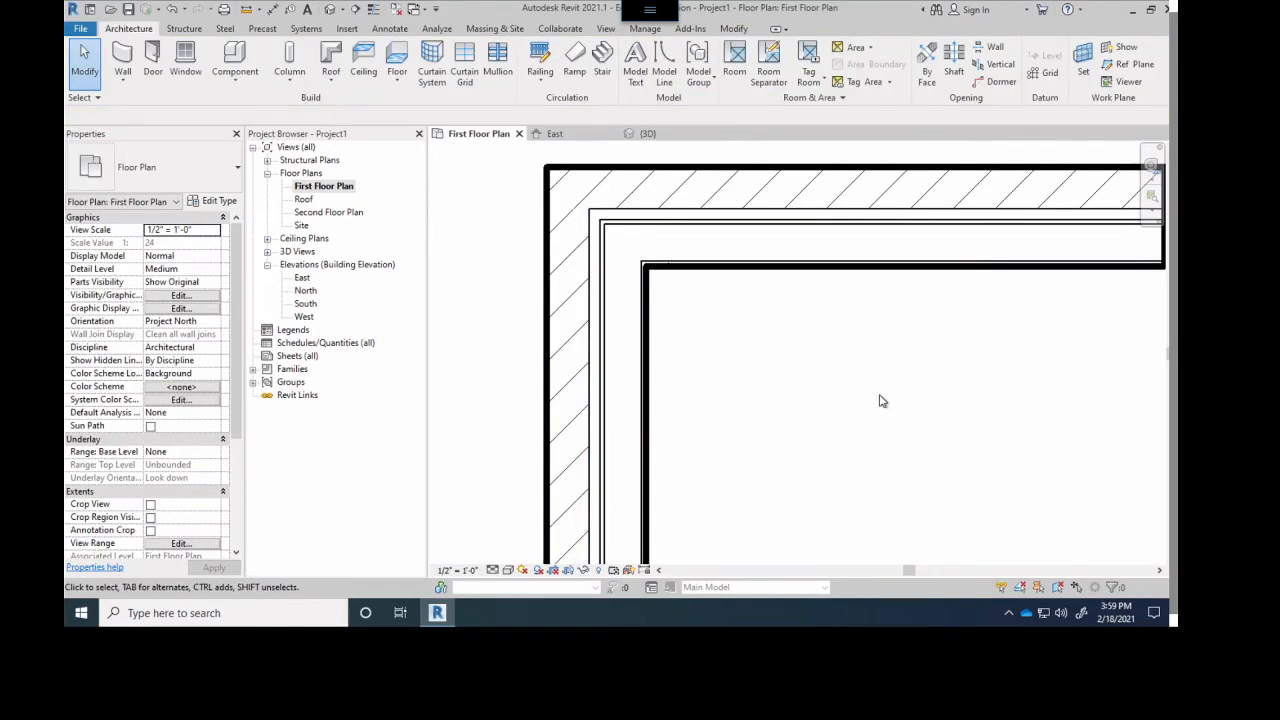
scroll(672, 392, up, 1)
middle_drag(709, 404, 540, 243)
scroll(829, 457, down, 5)
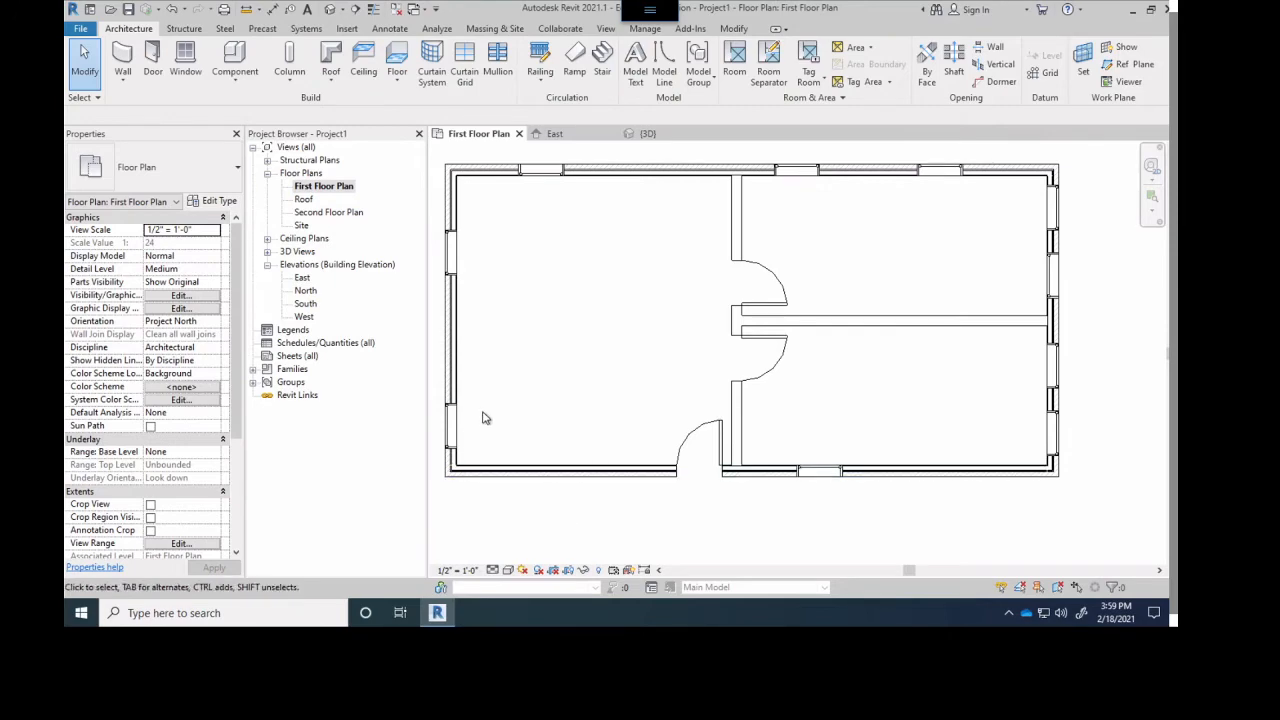
click(735, 222)
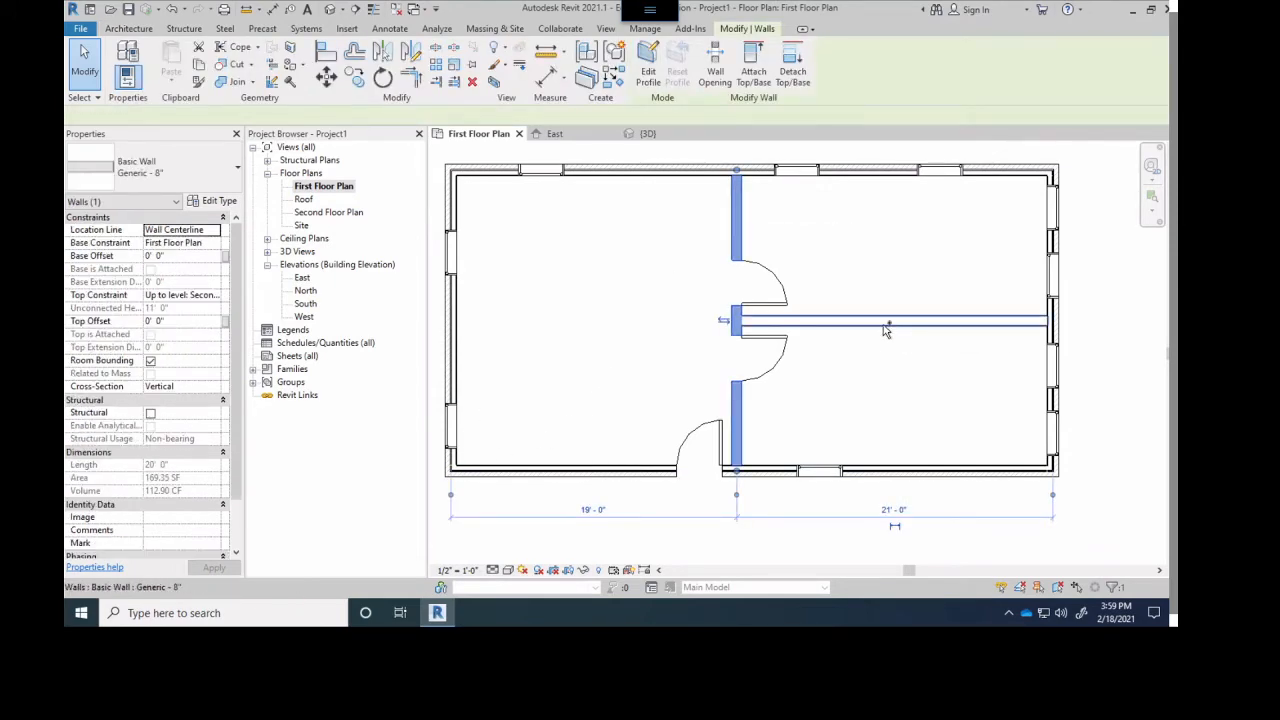
ctrl+click(884, 329)
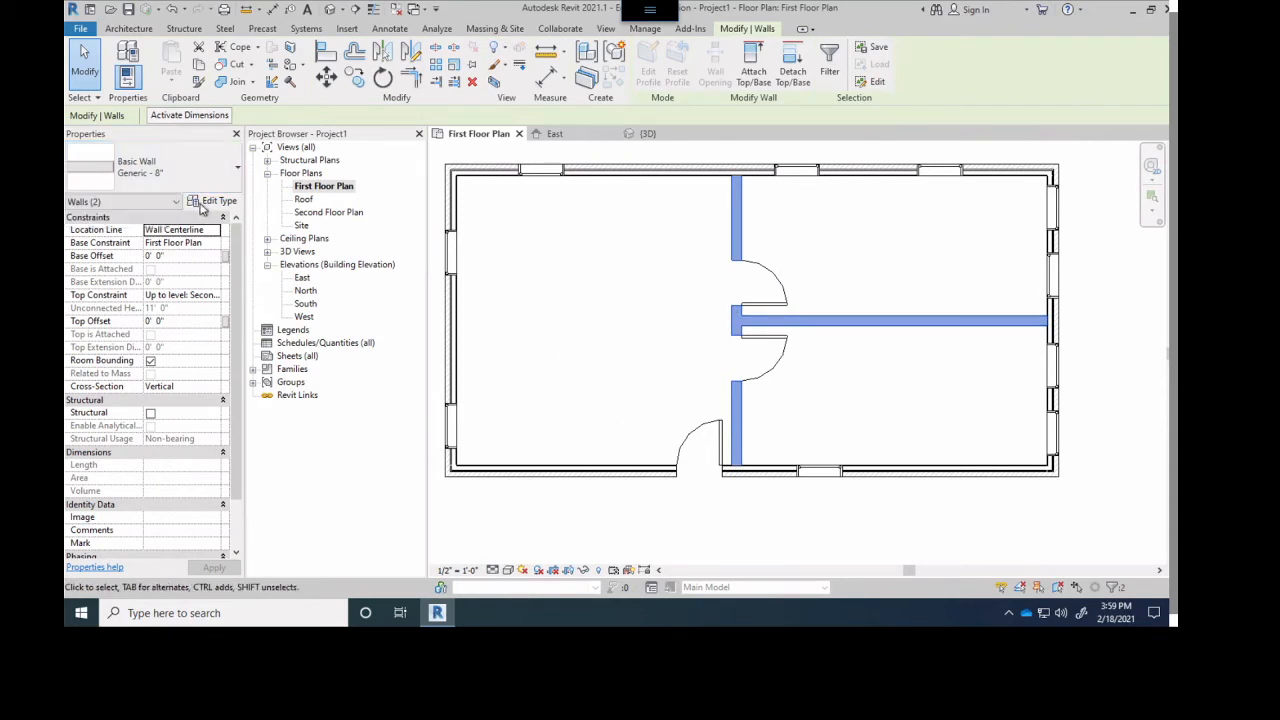
click(210, 204)
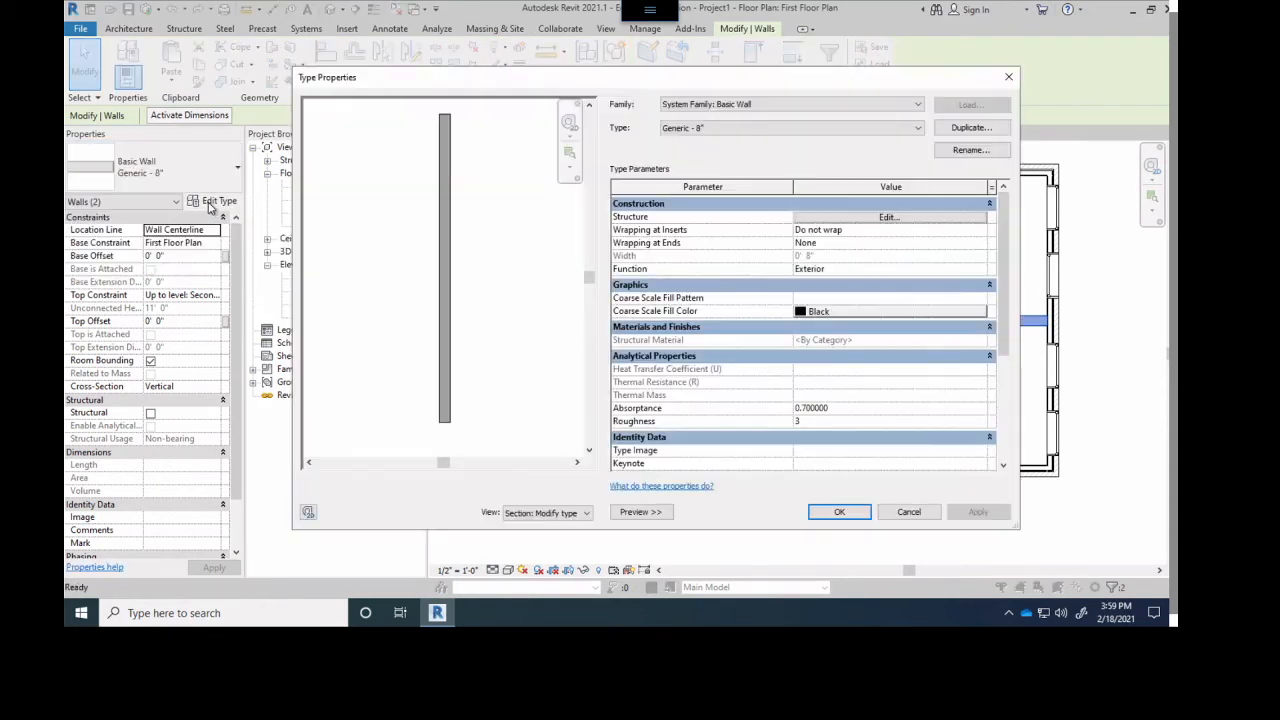
click(971, 127)
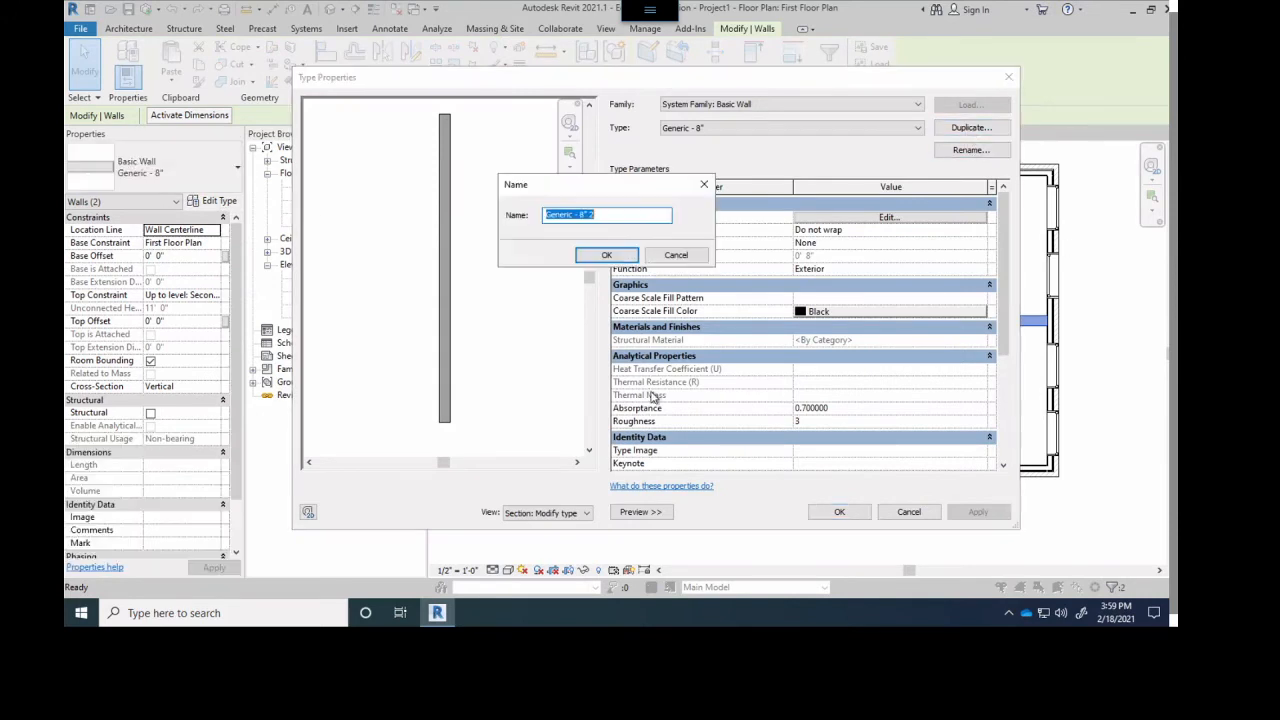
text(Walker-Int 2x4 Wall)
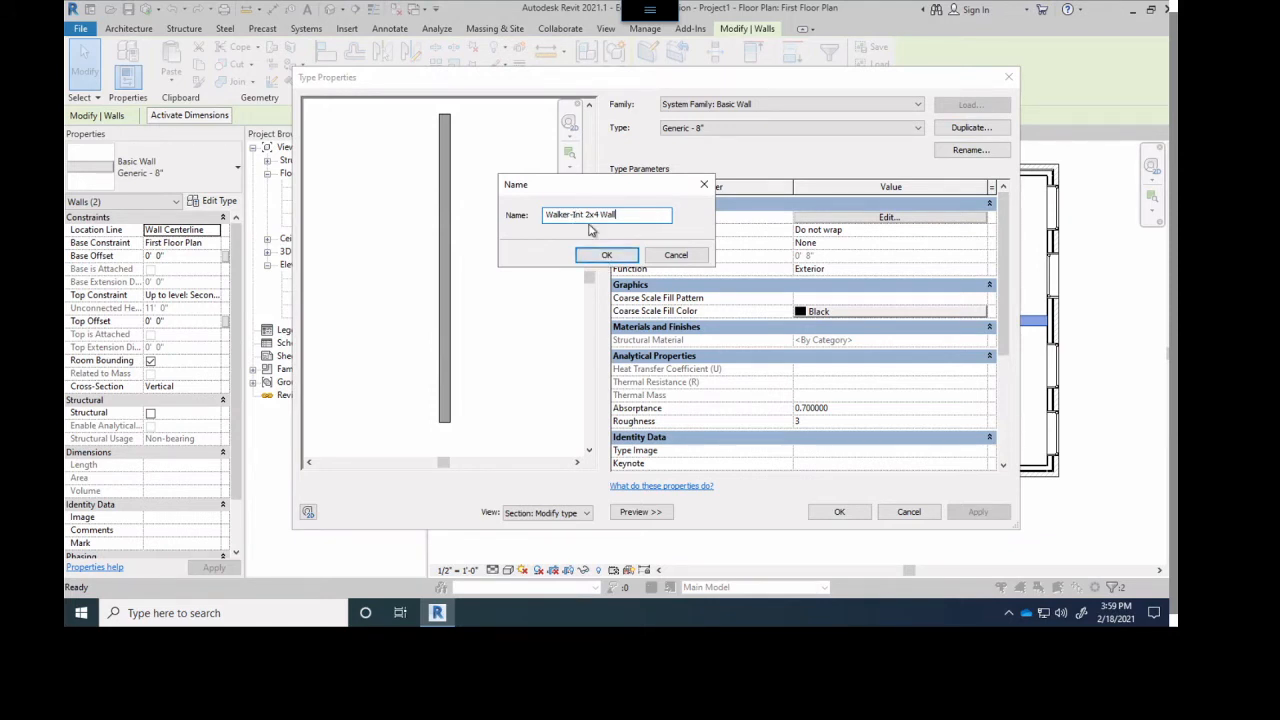
click(604, 254)
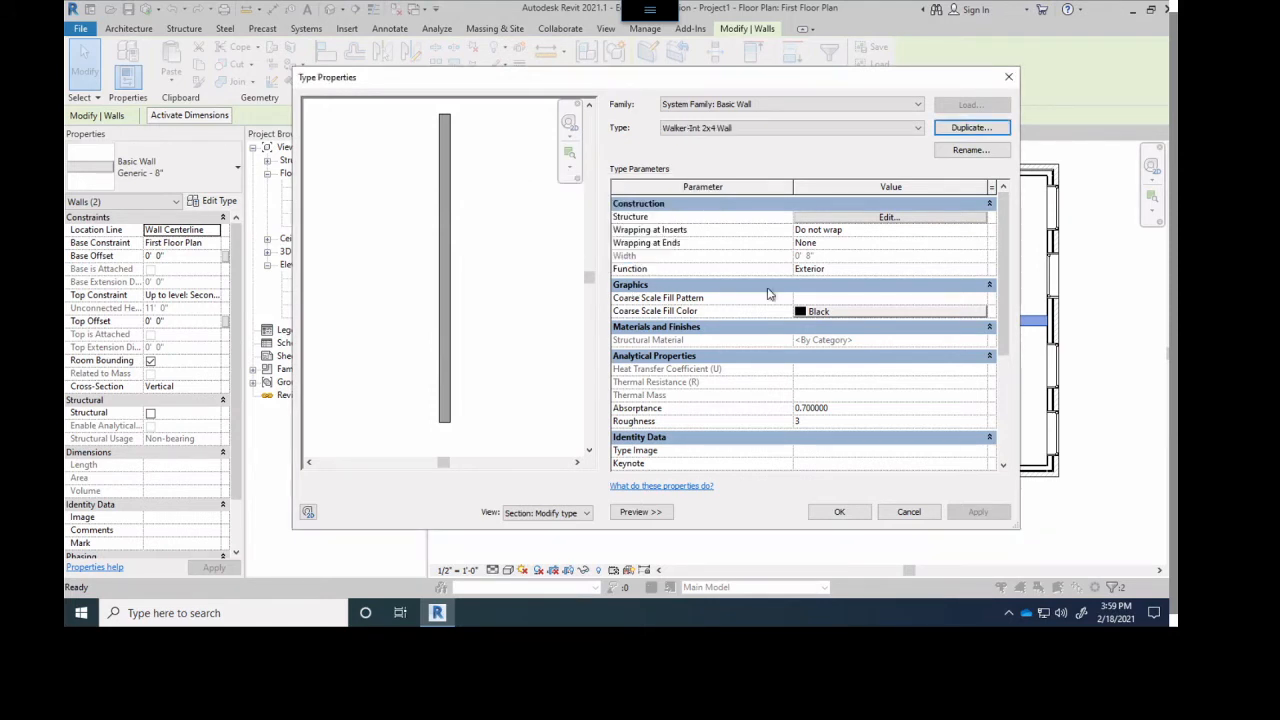
- In the new interior wall type's assembly, give the Structure [1] layer the Metal Stud Layer material and a 3.5" thickness
click(890, 217)
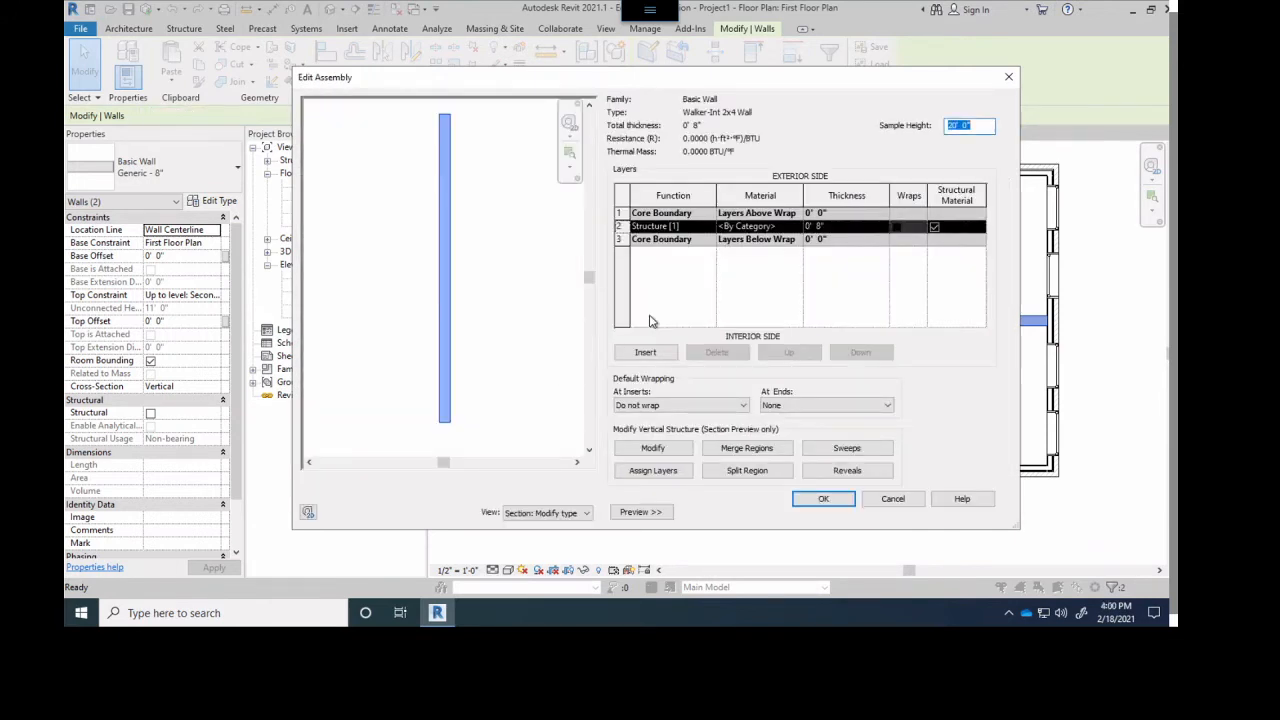
click(798, 229)
click(798, 227)
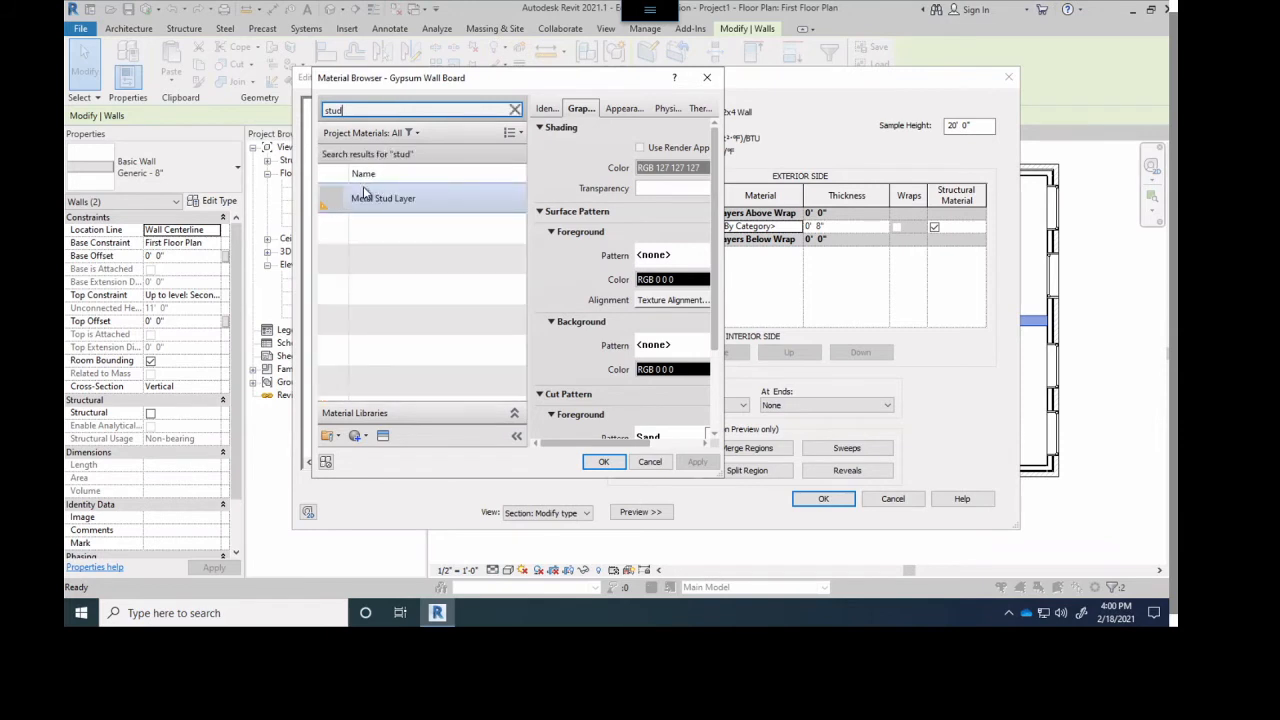
click(376, 202)
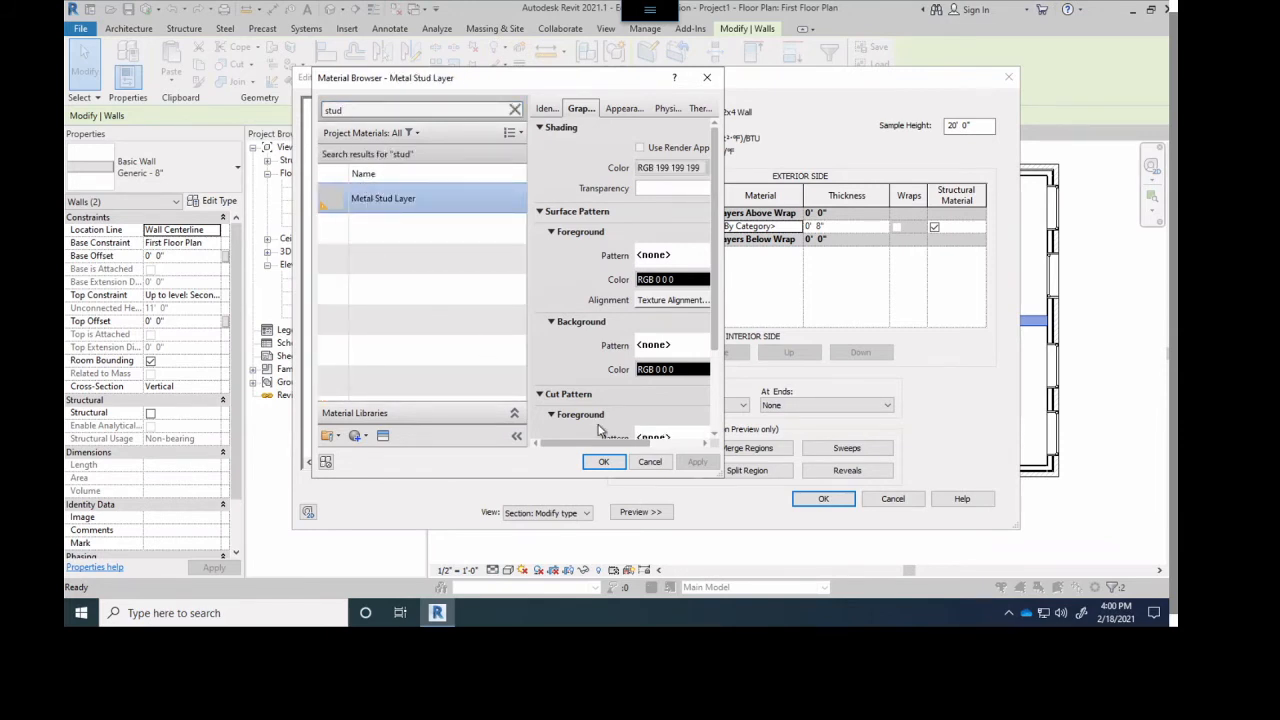
click(603, 461)
click(830, 227)
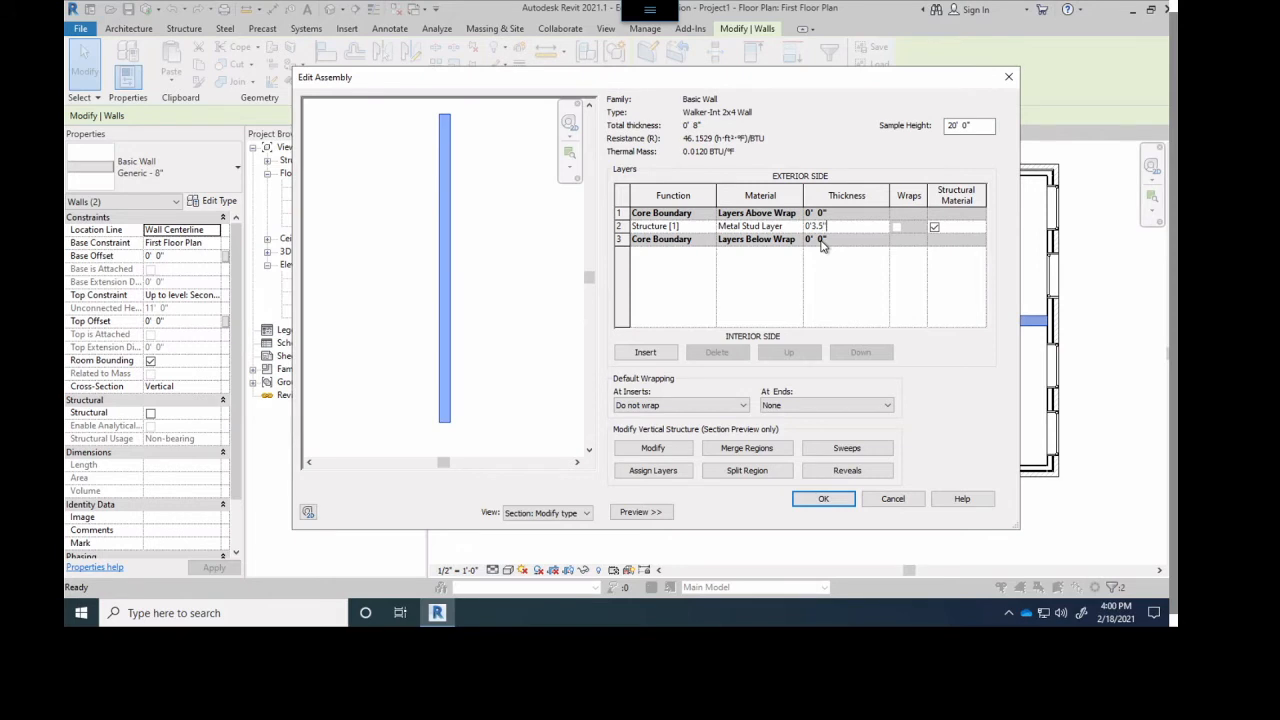
key(Tab)
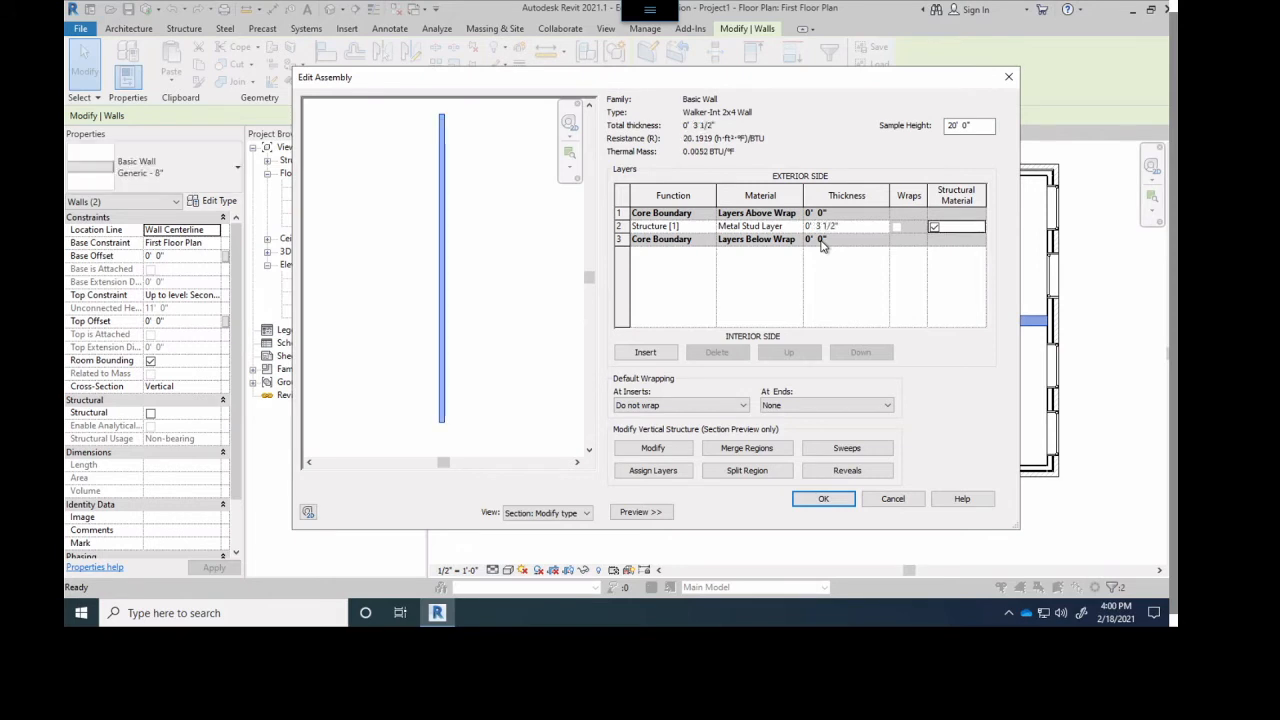
- Insert two layers into the assembly, placing one outside the exterior core boundary and the other outside the interior core boundary
click(645, 353)
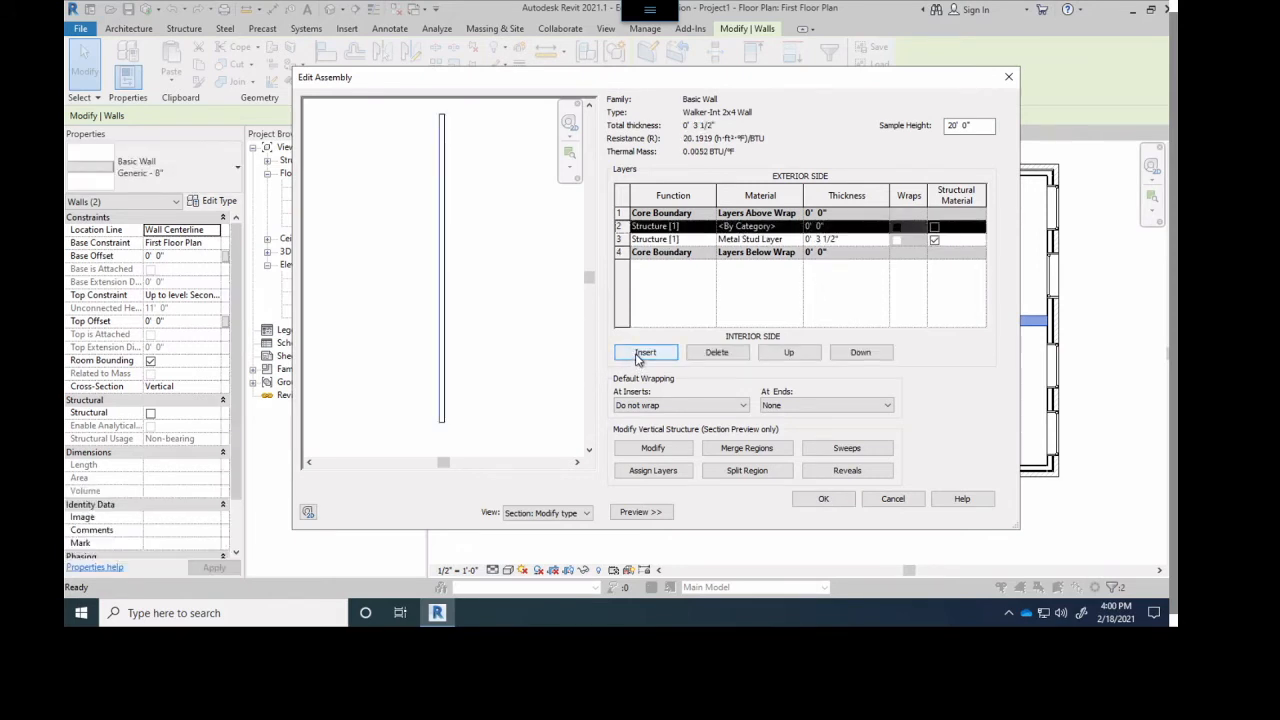
click(641, 355)
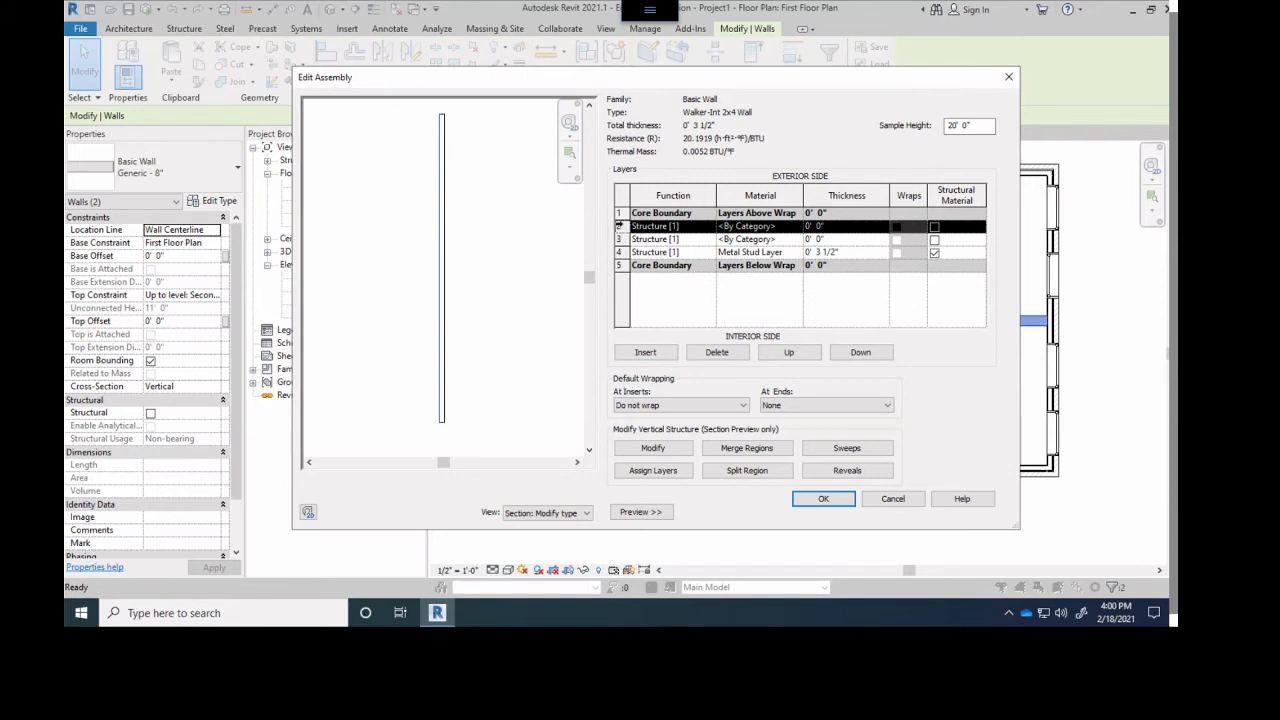
click(797, 353)
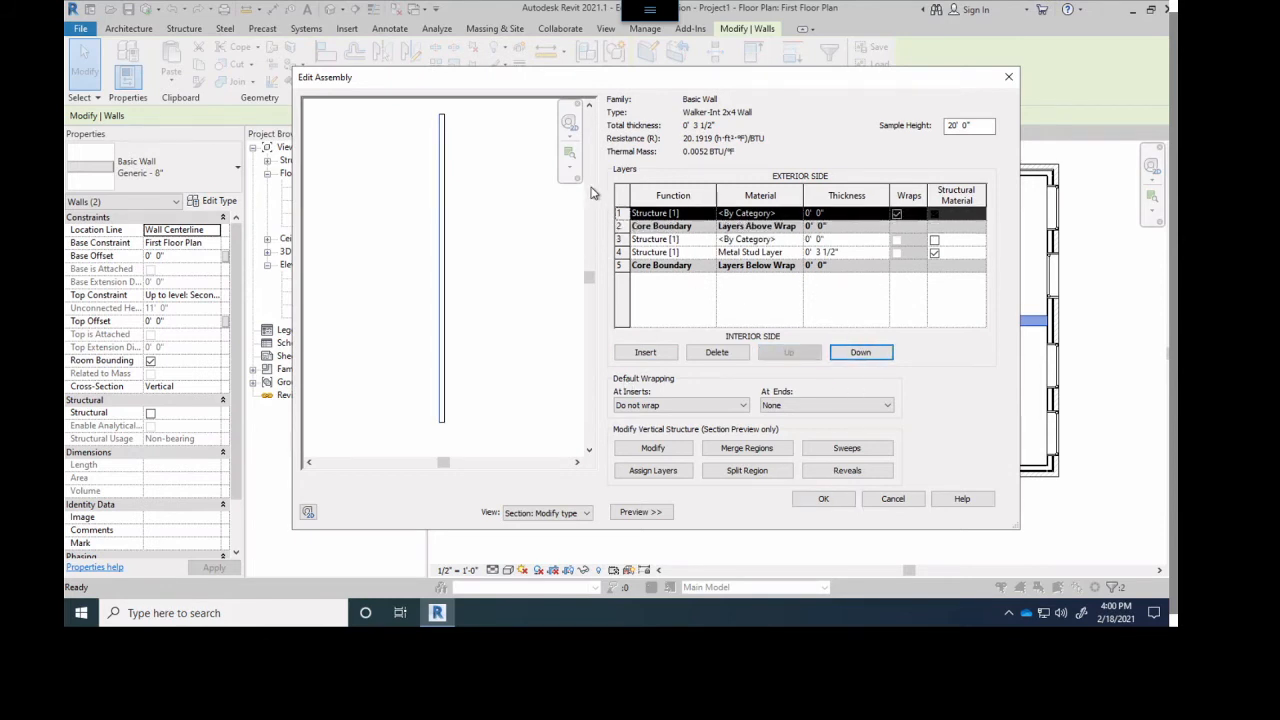
click(619, 240)
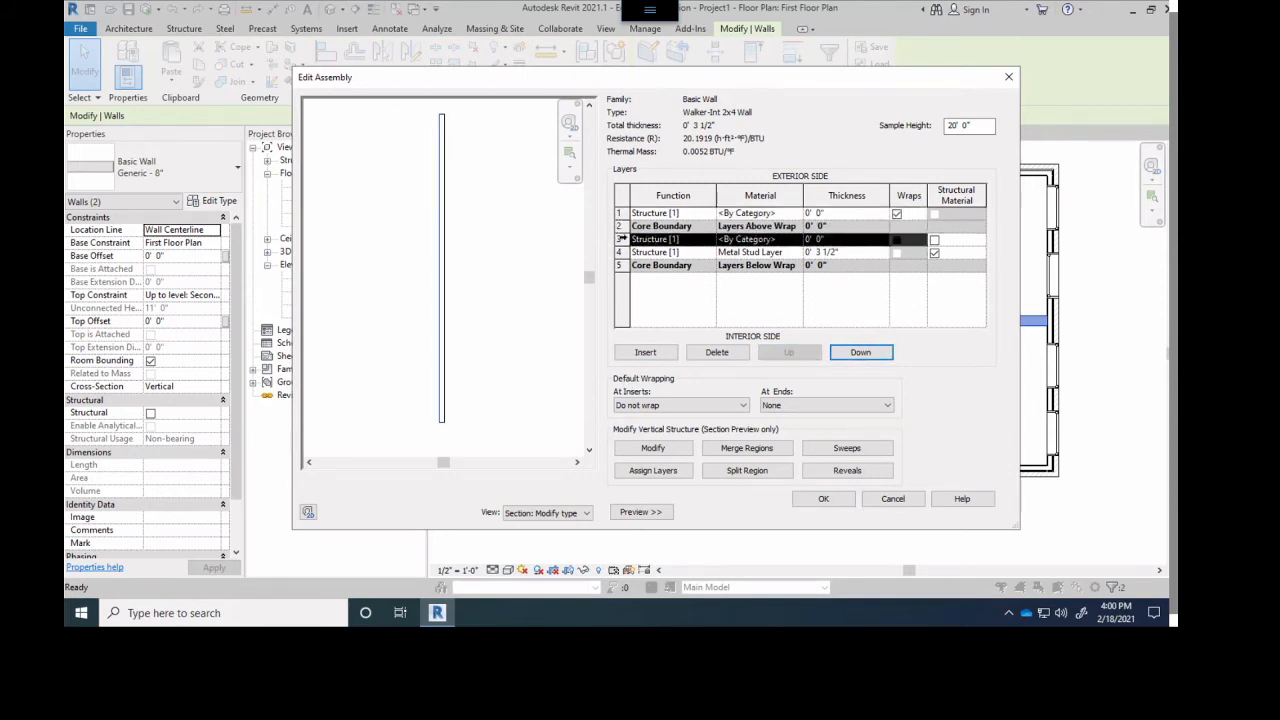
click(859, 356)
click(859, 356)
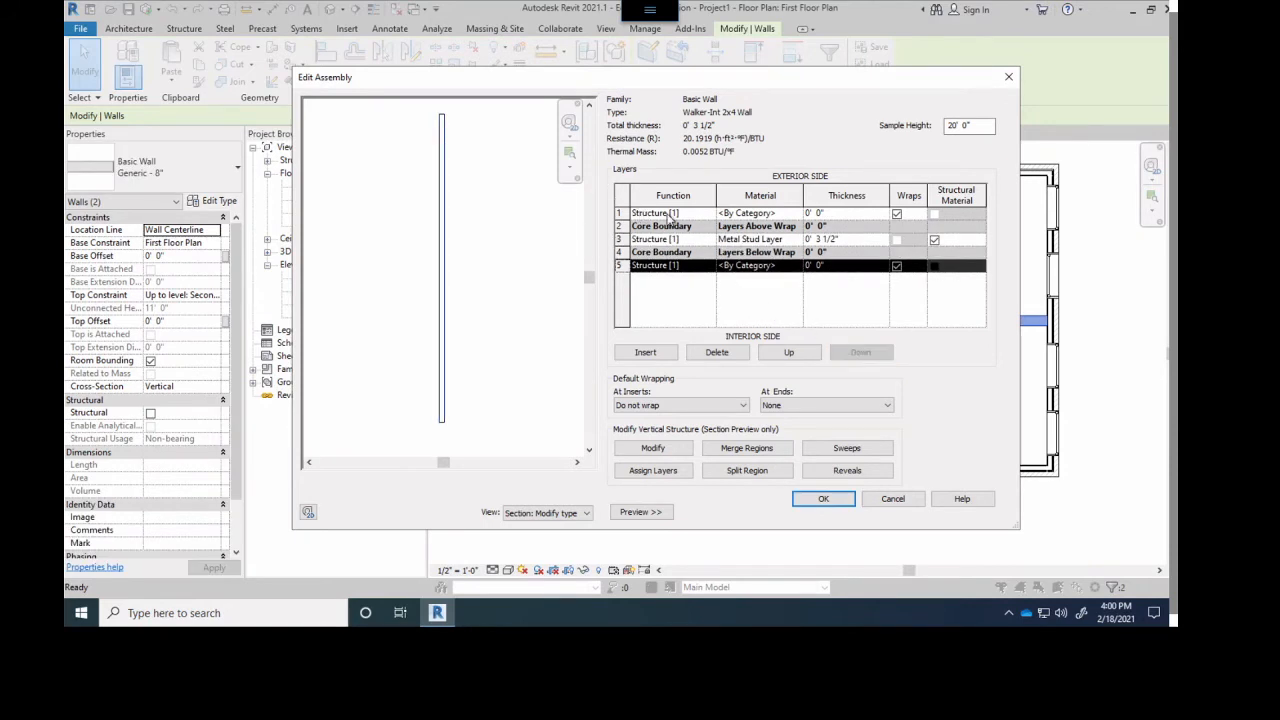
- Set the exterior-side layer's function to Finish 2 [5], its material to Gypsum Wall Board and its thickness to .5"
click(686, 214)
click(708, 214)
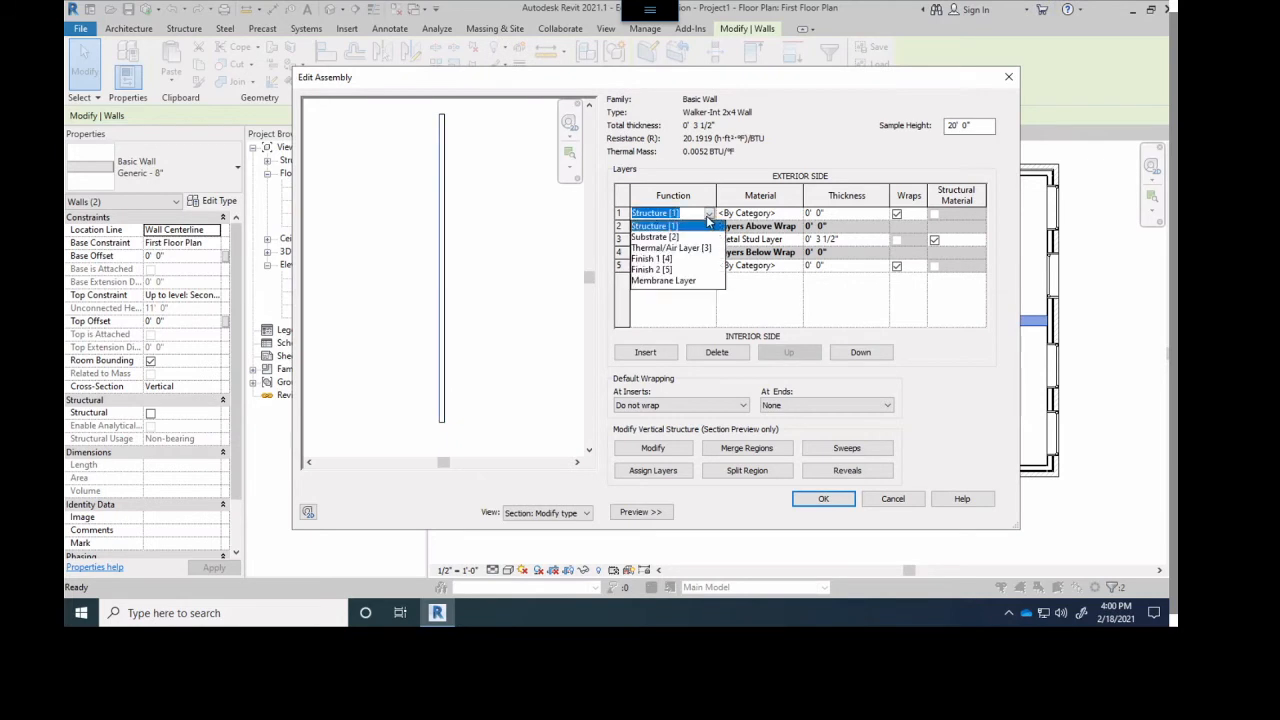
click(662, 270)
click(793, 215)
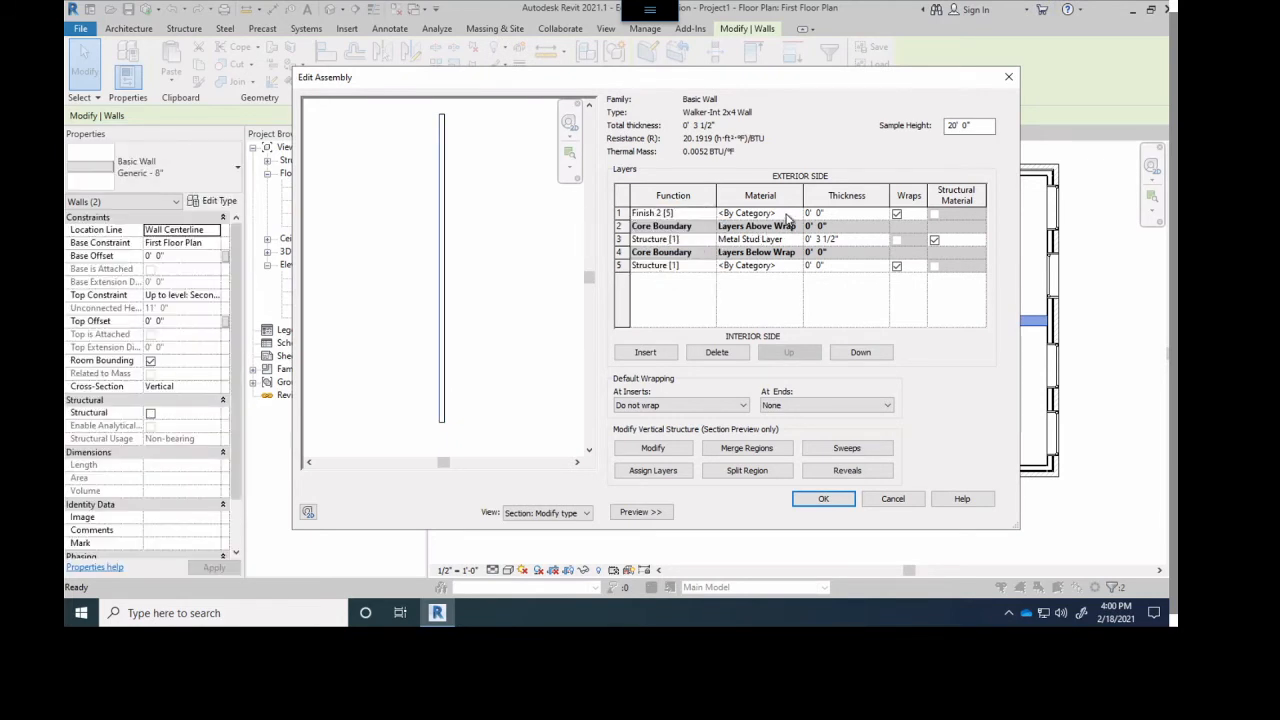
click(797, 214)
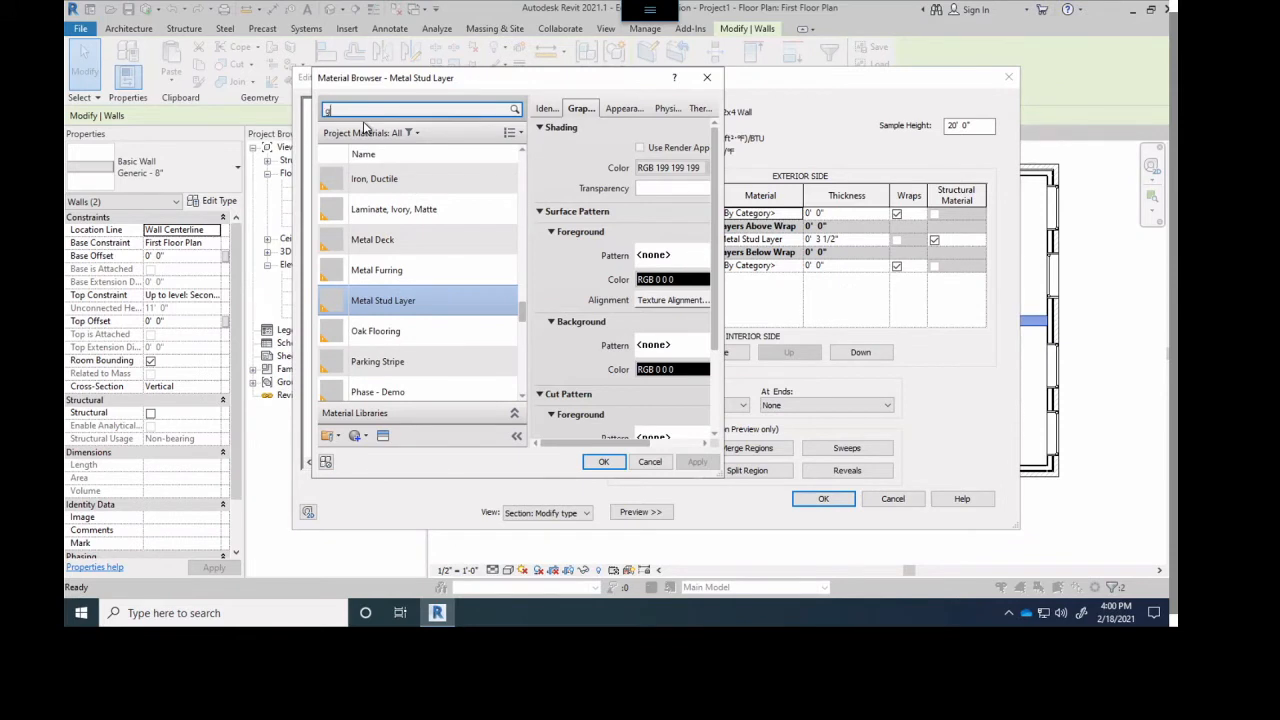
click(370, 199)
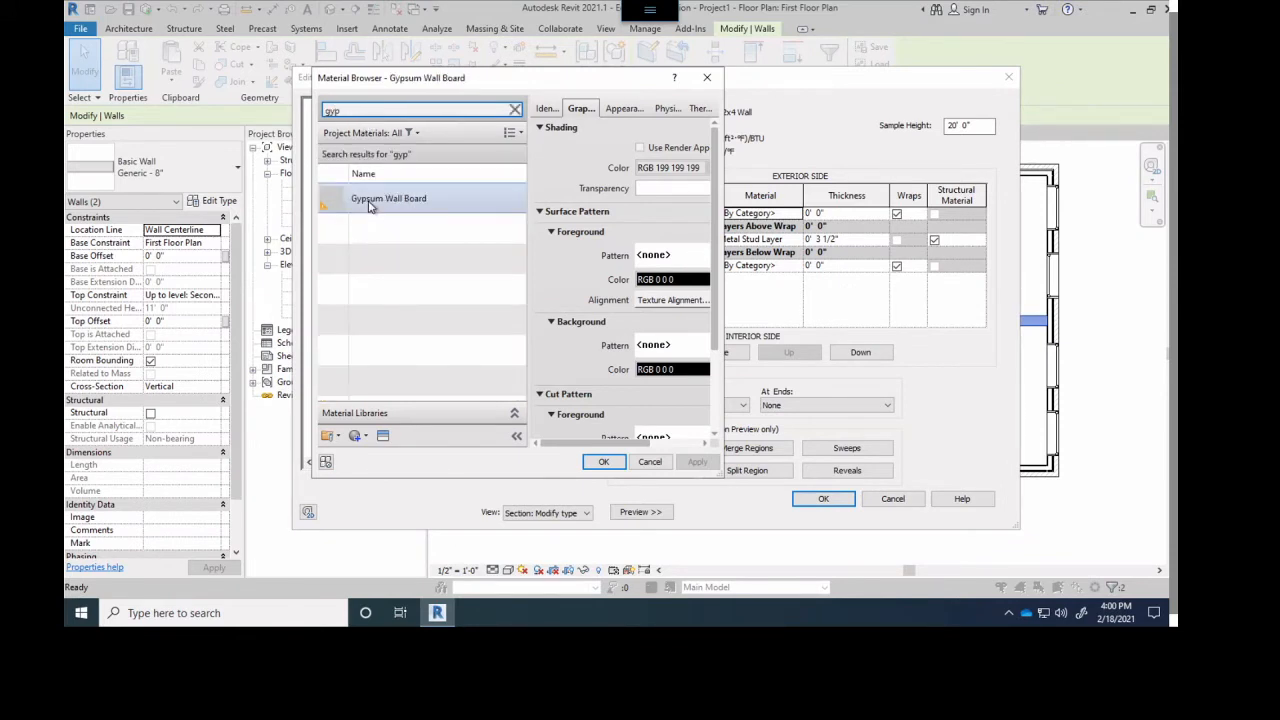
click(604, 462)
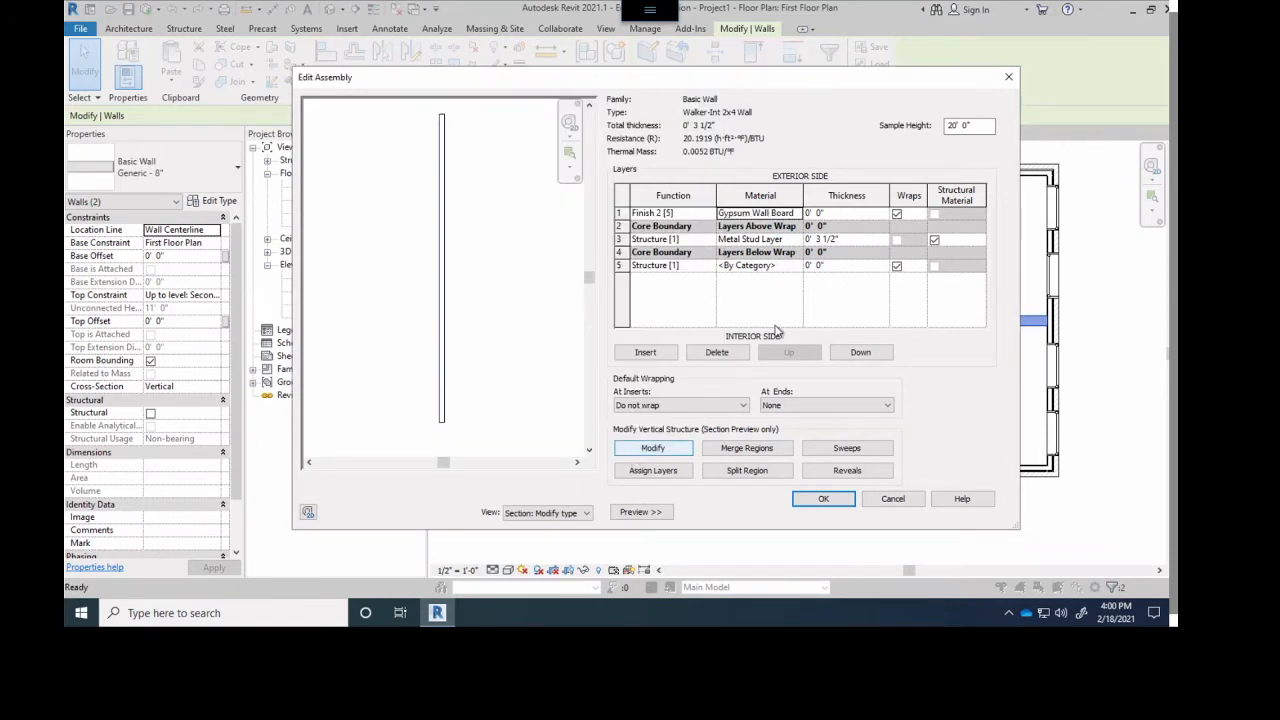
click(835, 213)
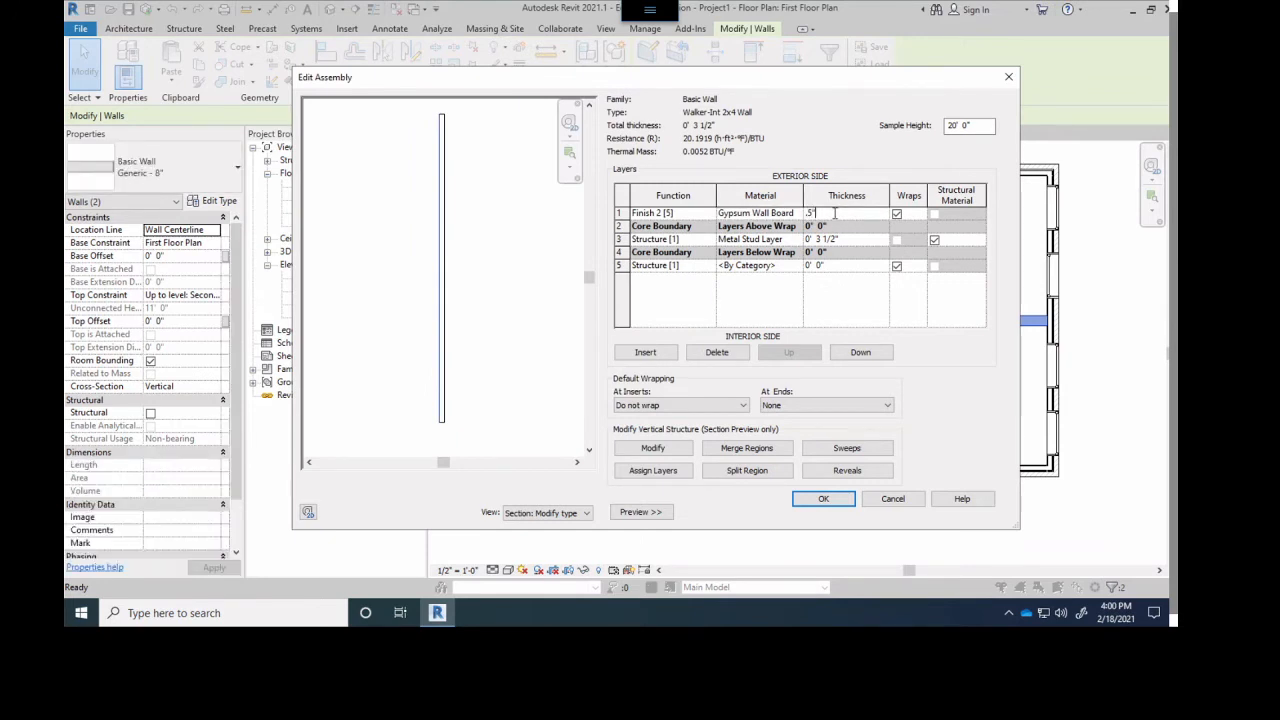
- Enter .5" as the thickness of the exterior-side Gypsum Wall Board layer and select the layer outside the interior core boundary
text(.5")
click(655, 240)
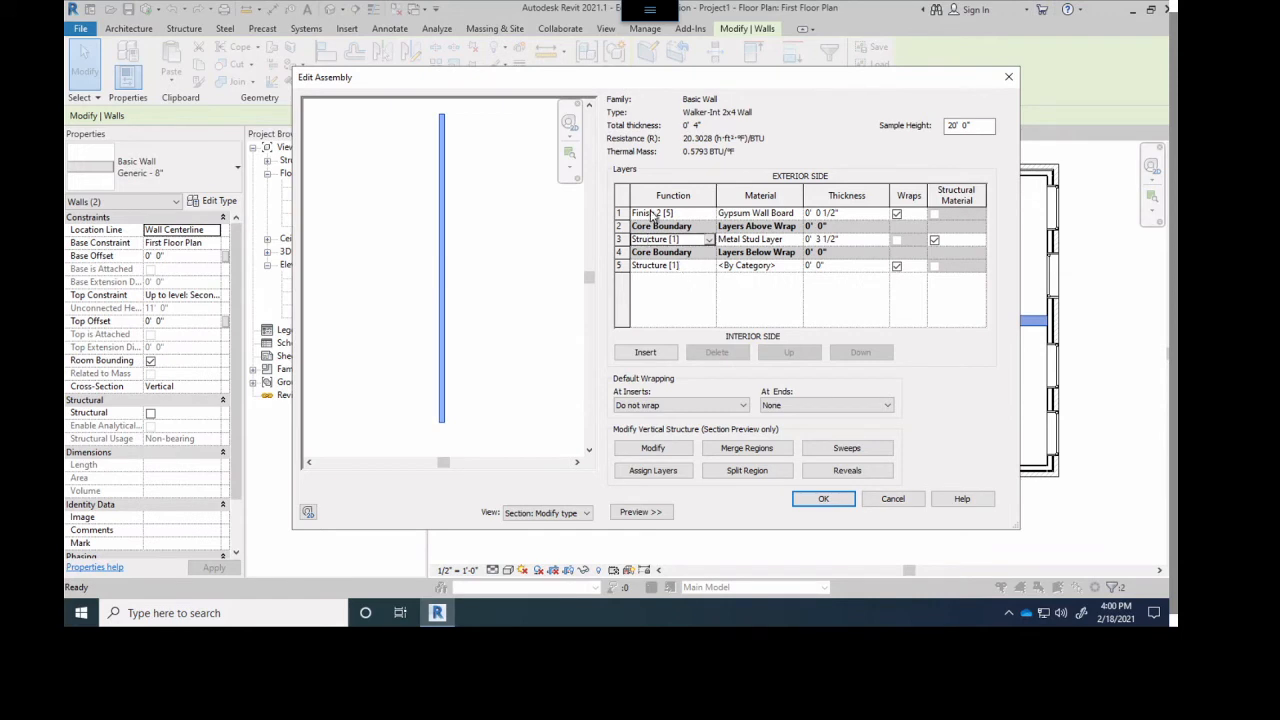
click(690, 266)
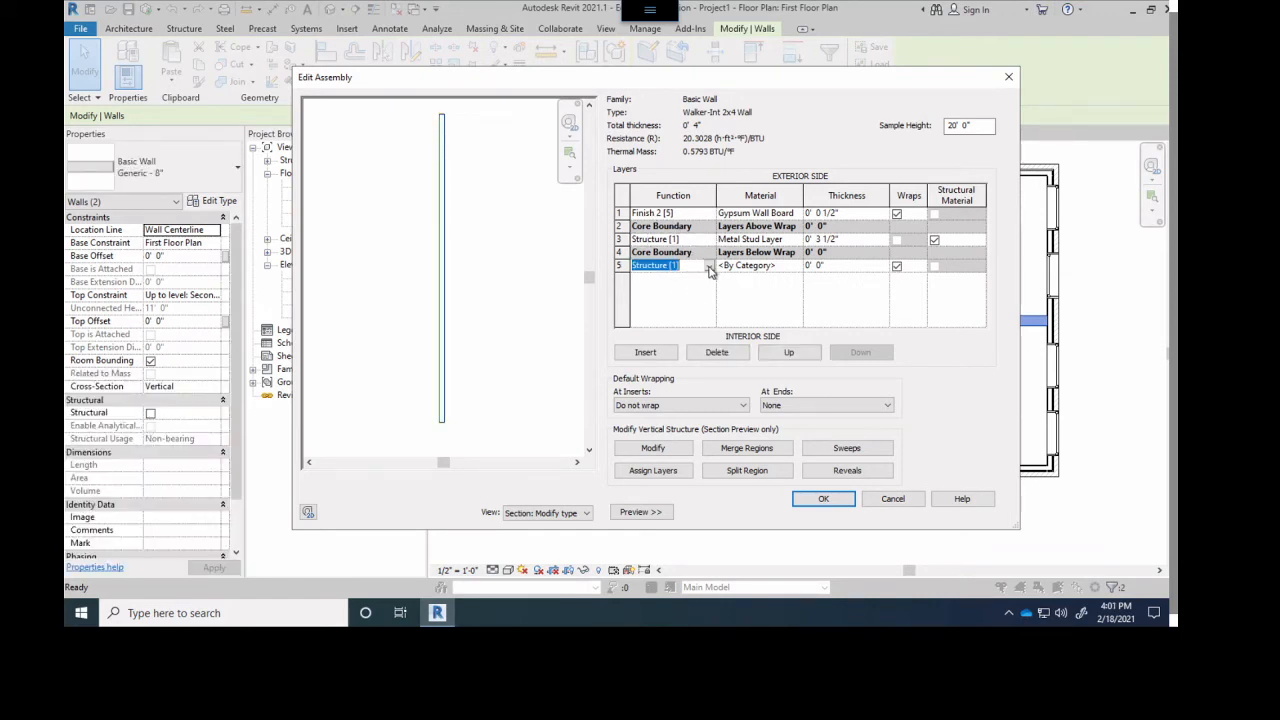
click(619, 213)
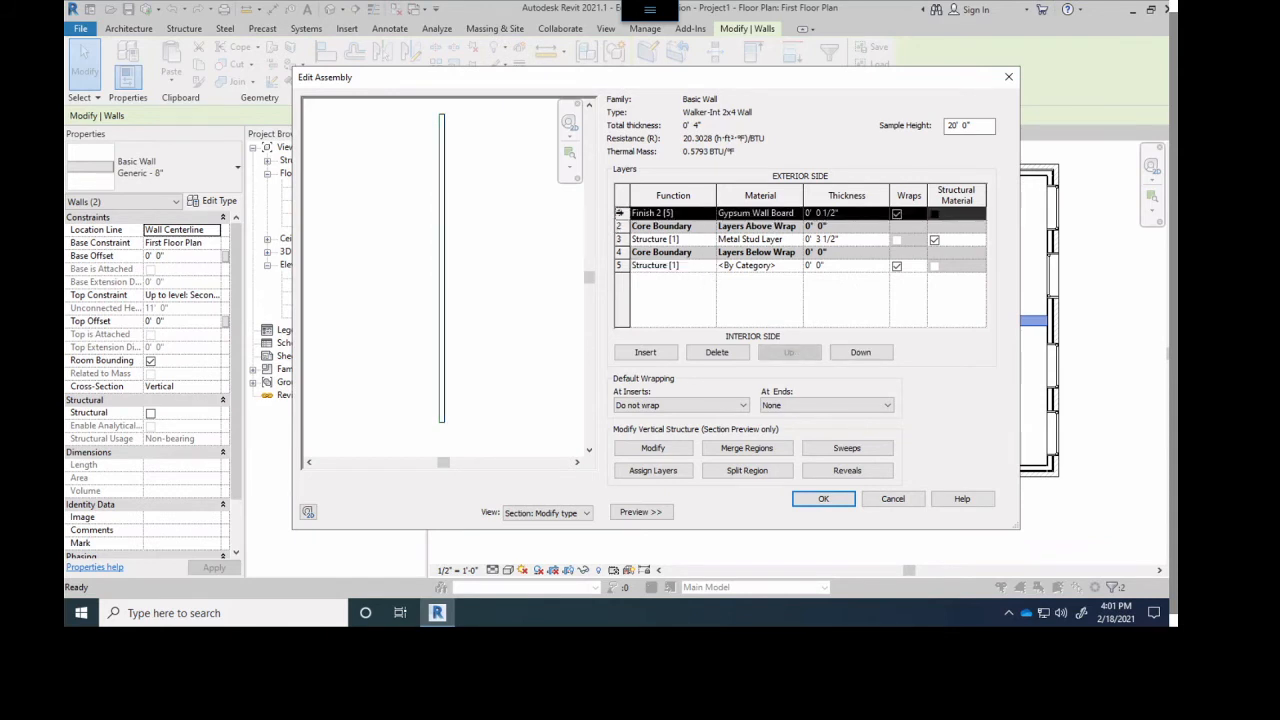
click(619, 265)
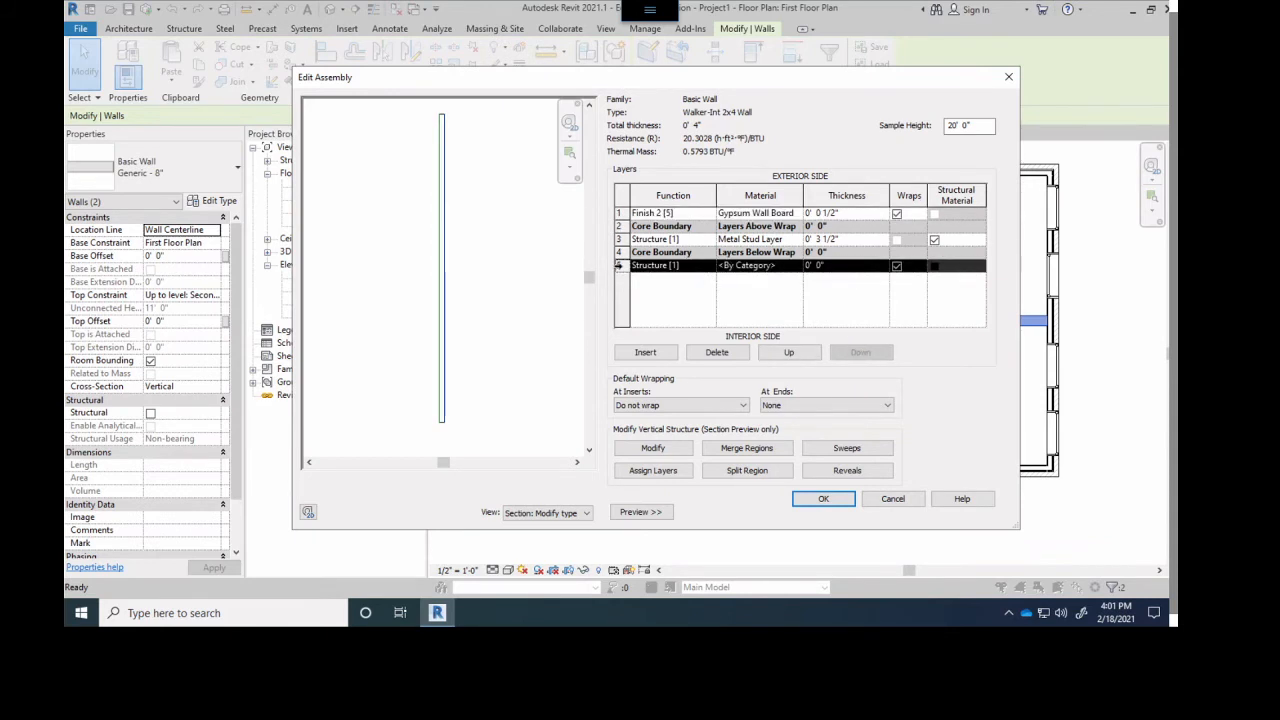
- Set the interior-side layer's function to Finish 2 [5], its material to Gypsum Wall Board and its thickness to 1/2"
click(667, 268)
click(709, 267)
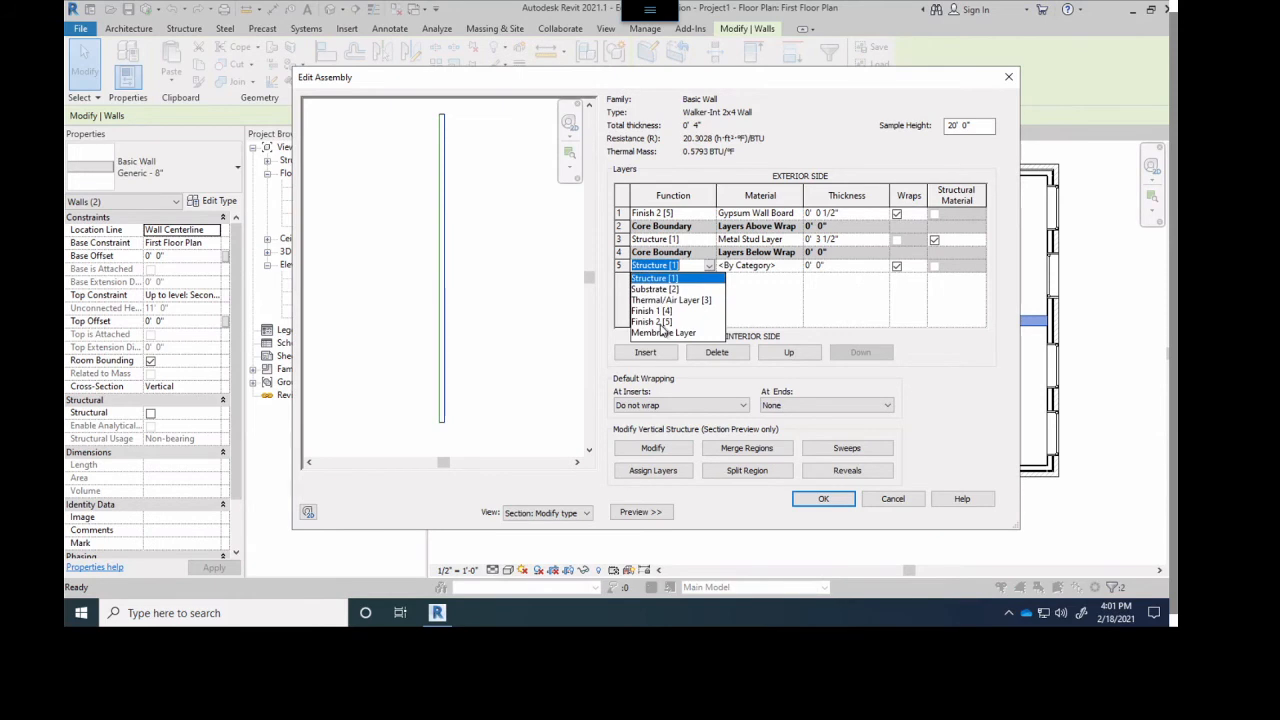
click(665, 325)
click(752, 268)
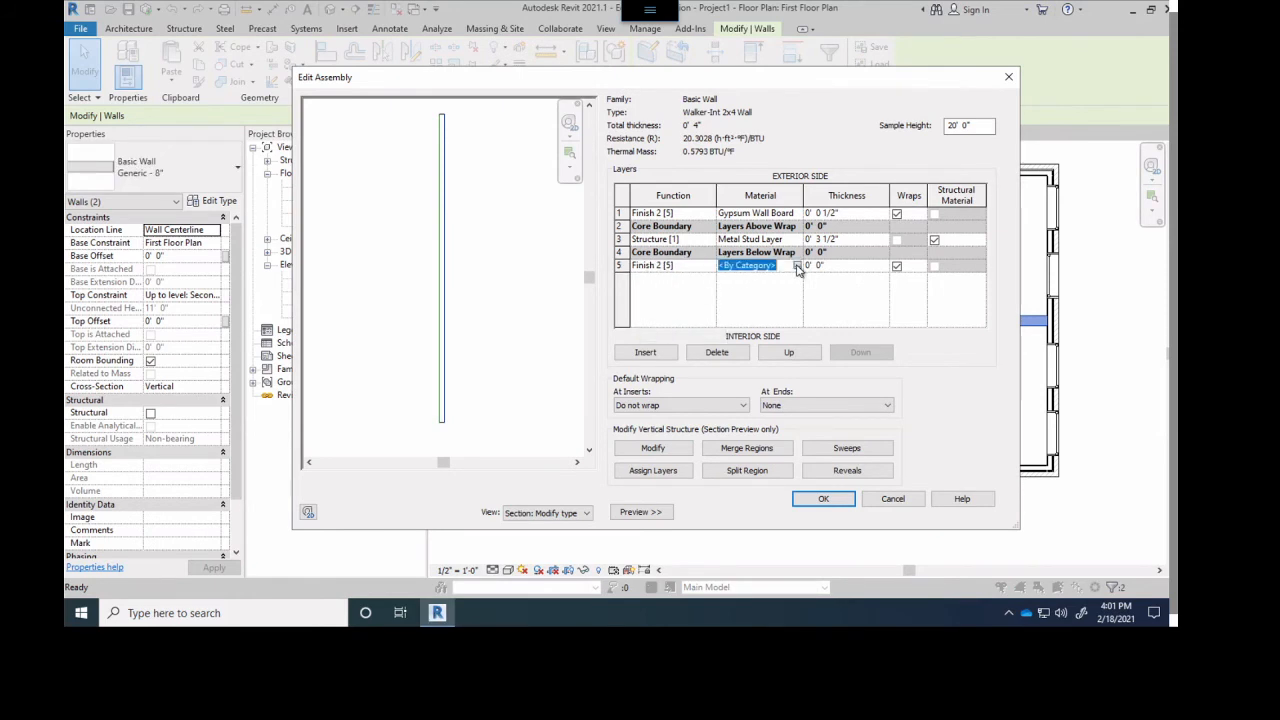
click(797, 266)
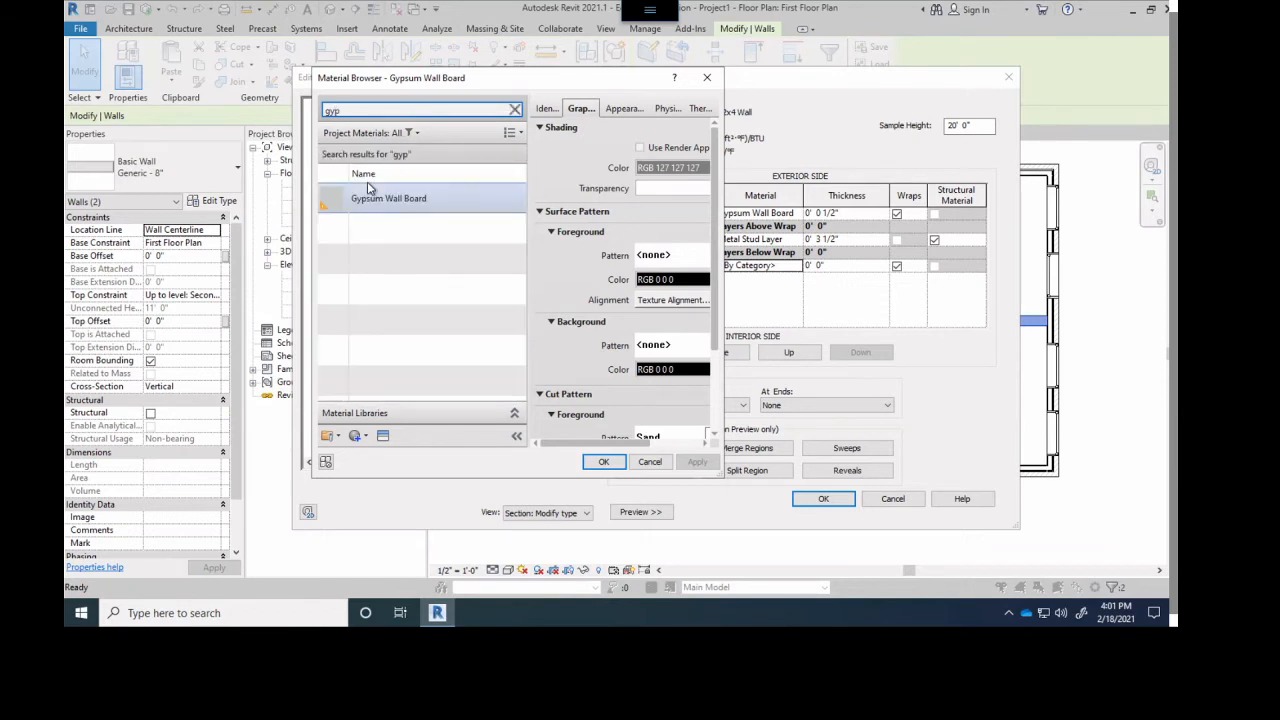
click(388, 199)
click(603, 461)
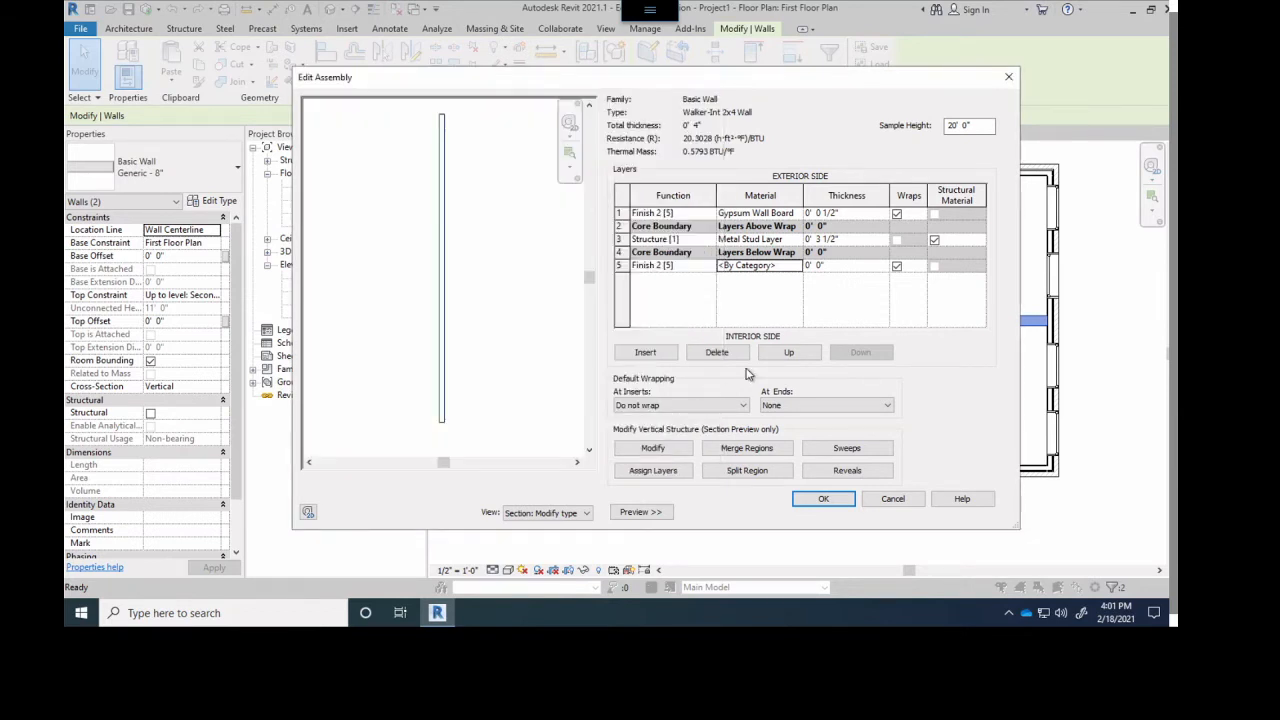
click(828, 267)
key(Return)
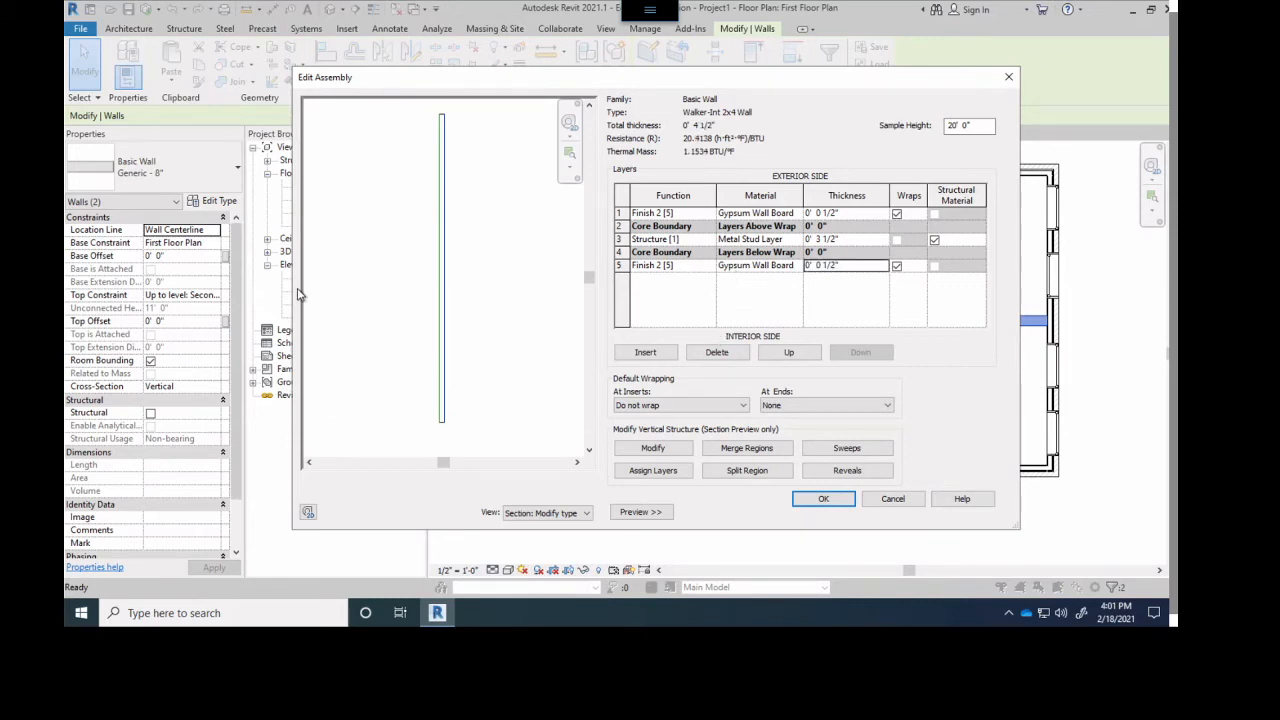
- Examine the gypsum board, core boundaries and stud layer in the section preview, comparing them with the layer thicknesses
scroll(434, 254, up, 5)
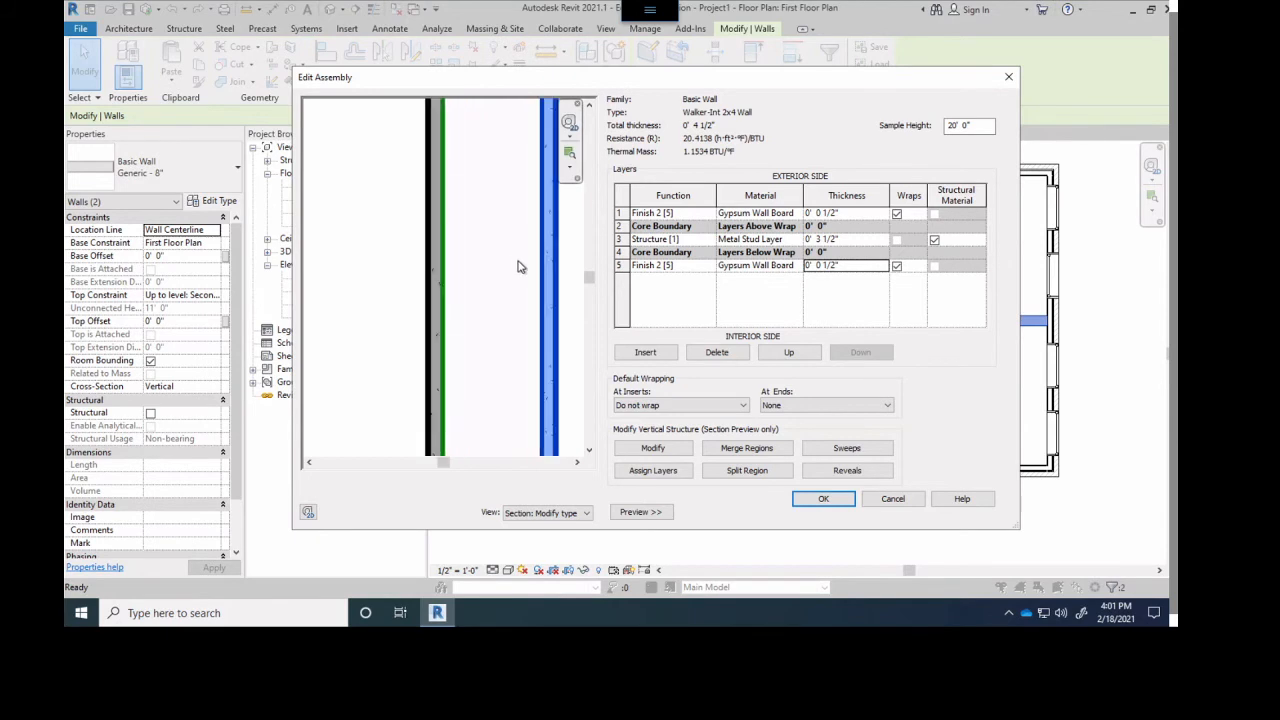
scroll(518, 267, up, 1)
scroll(514, 277, down, 1)
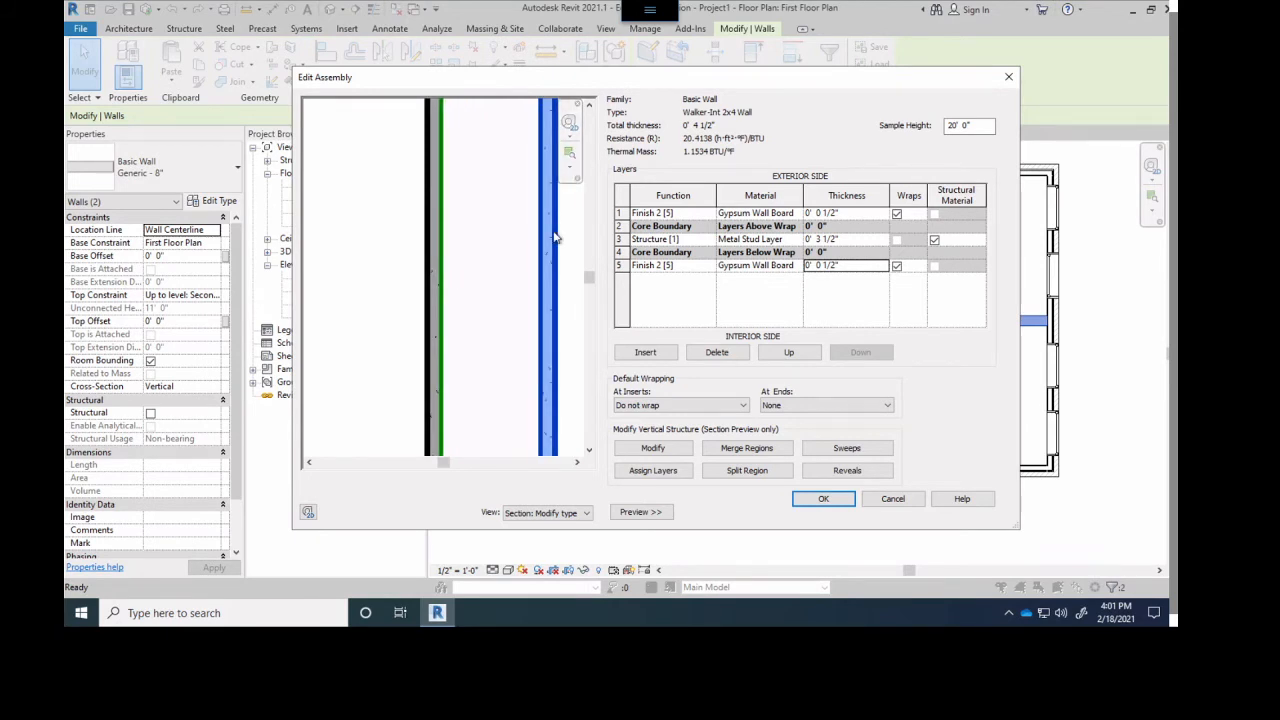
click(620, 226)
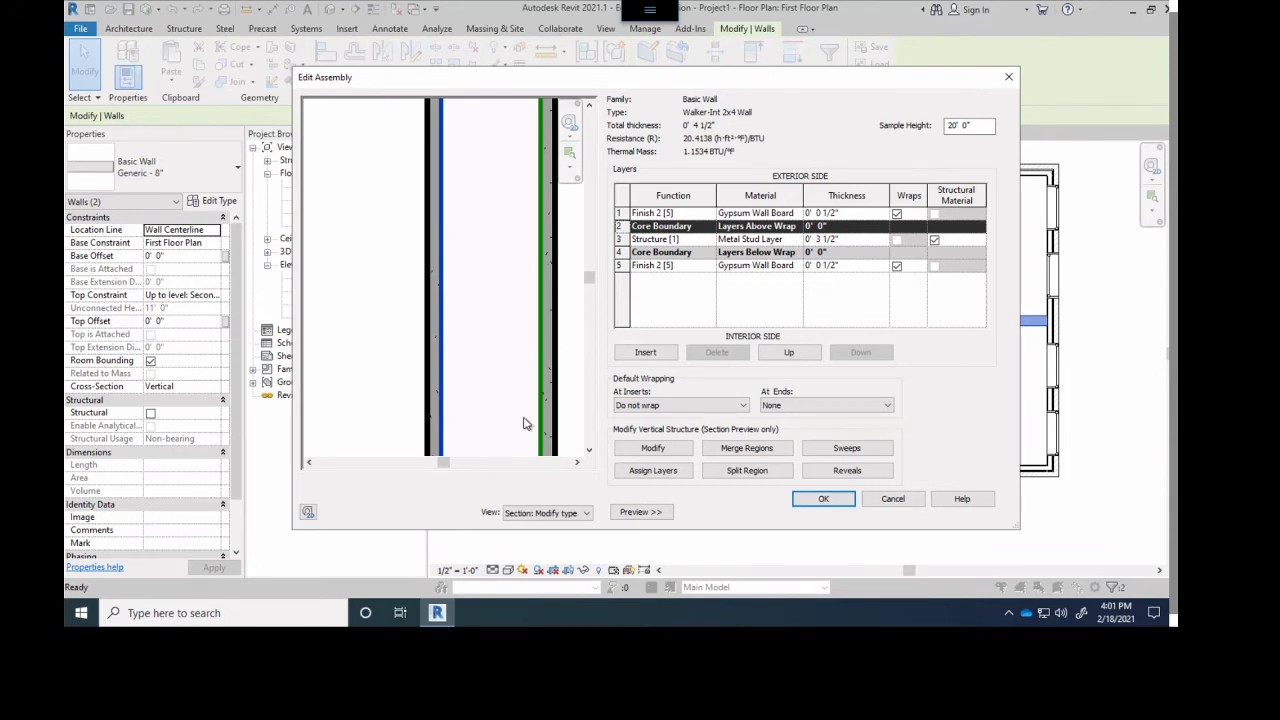
scroll(522, 298, up, 1)
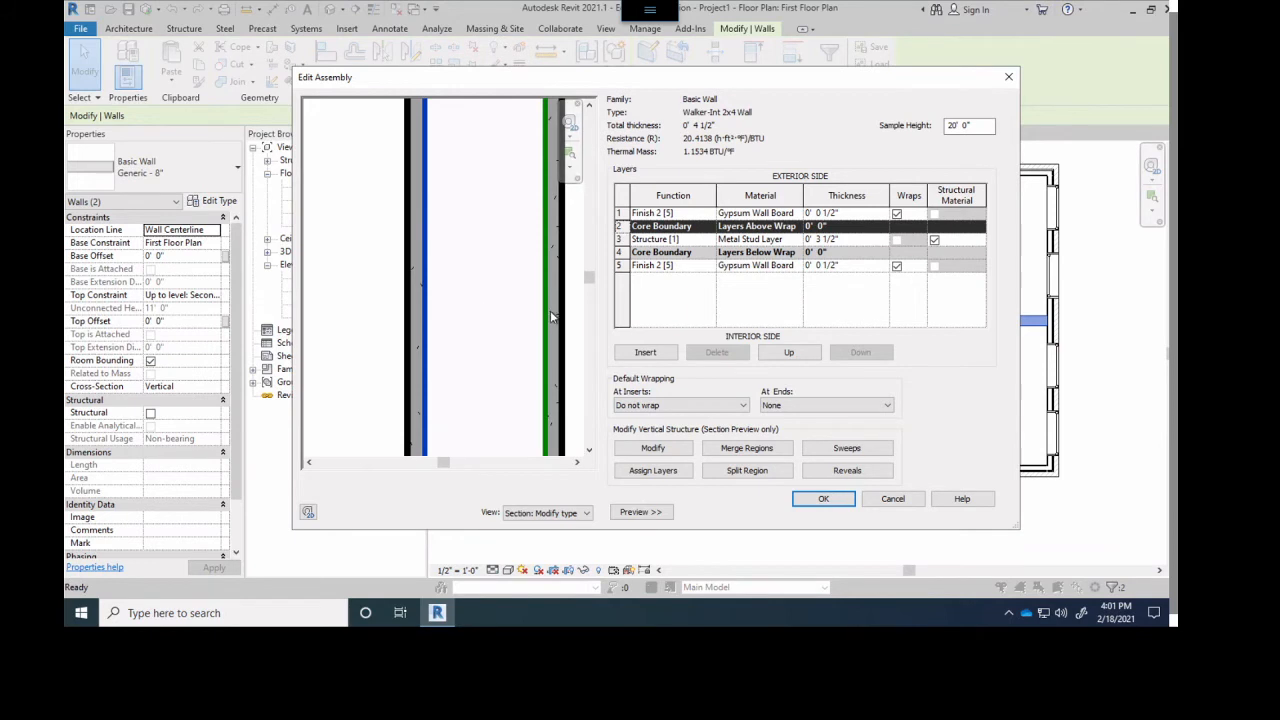
click(838, 240)
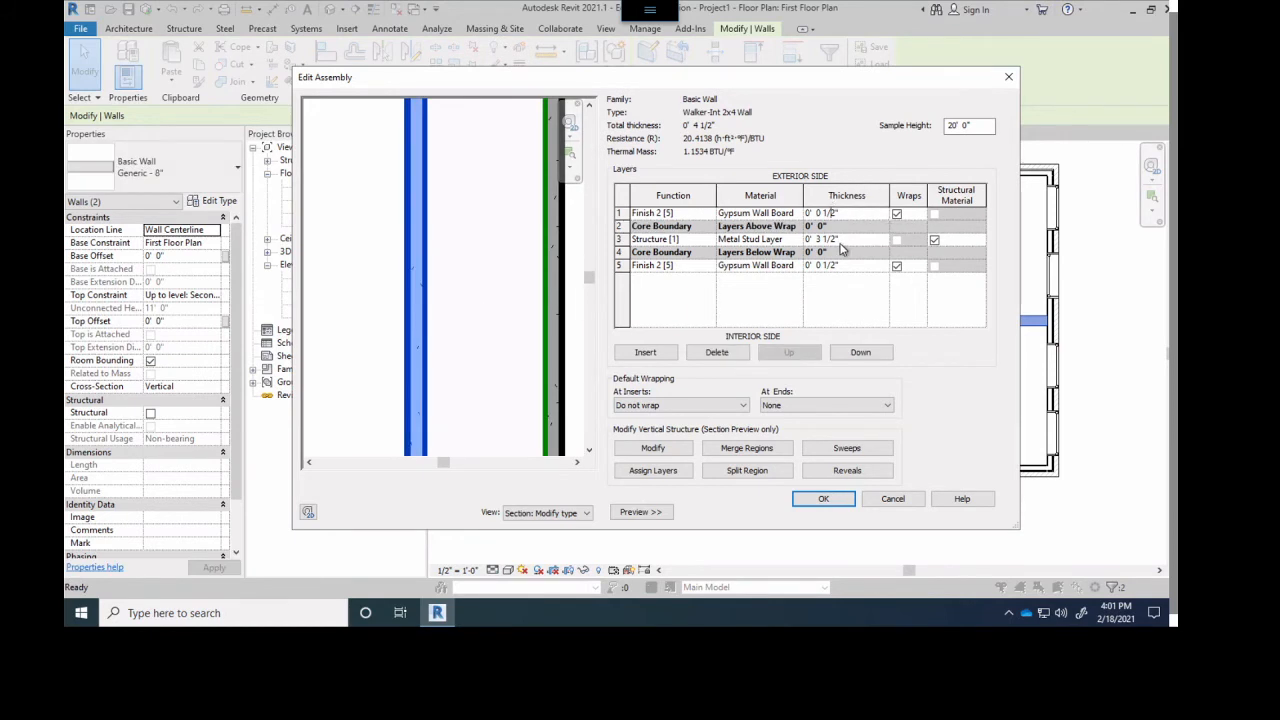
click(843, 241)
click(844, 266)
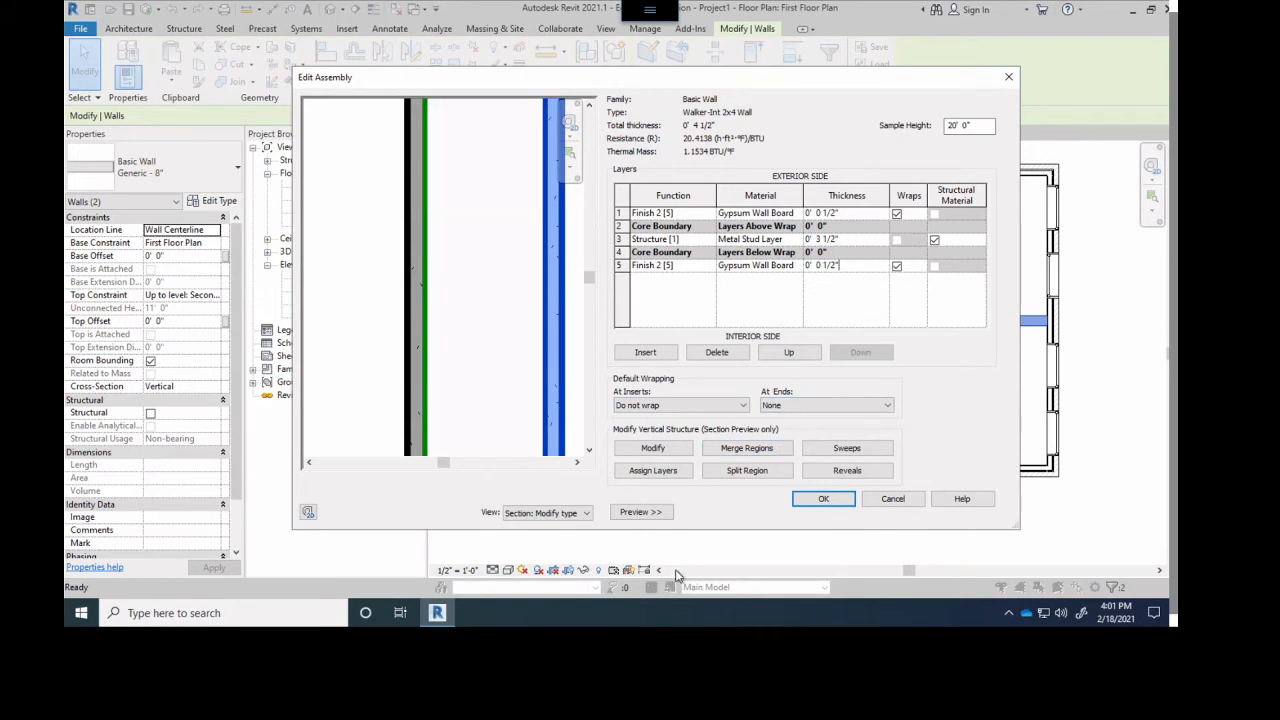
- Accept the edited assembly and type properties for both interior walls and clear the wall selection
click(820, 500)
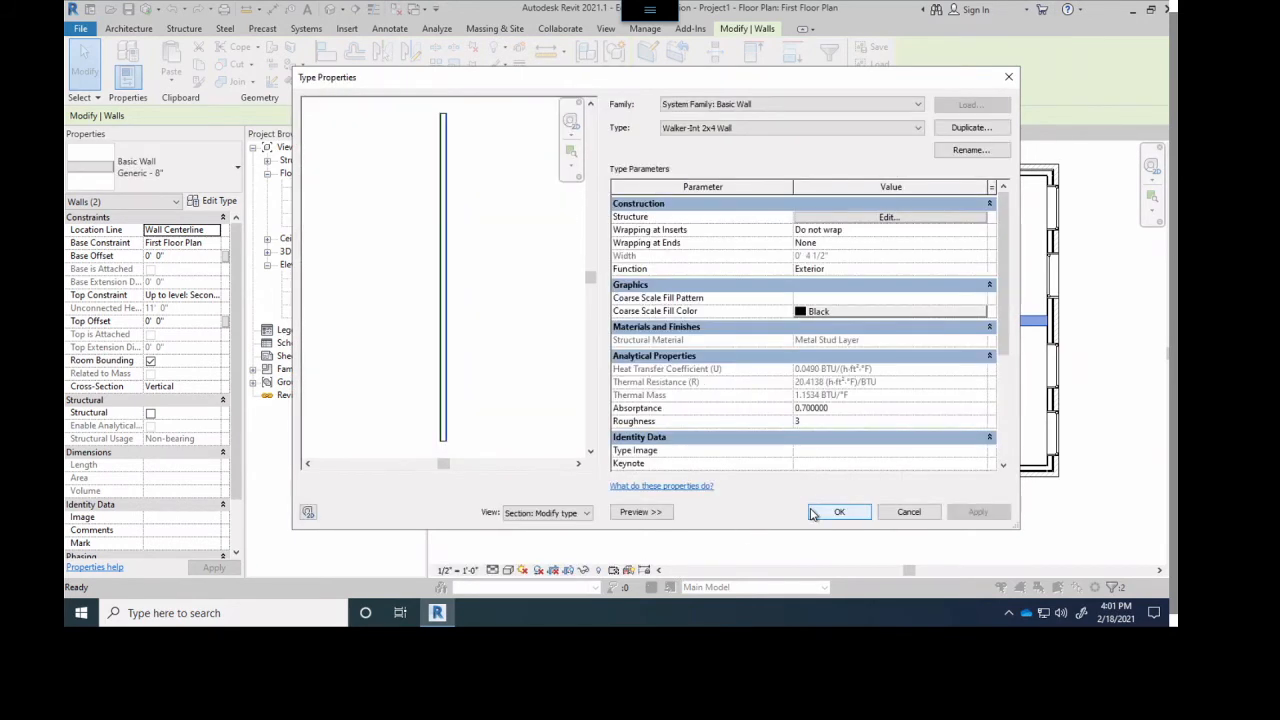
click(858, 515)
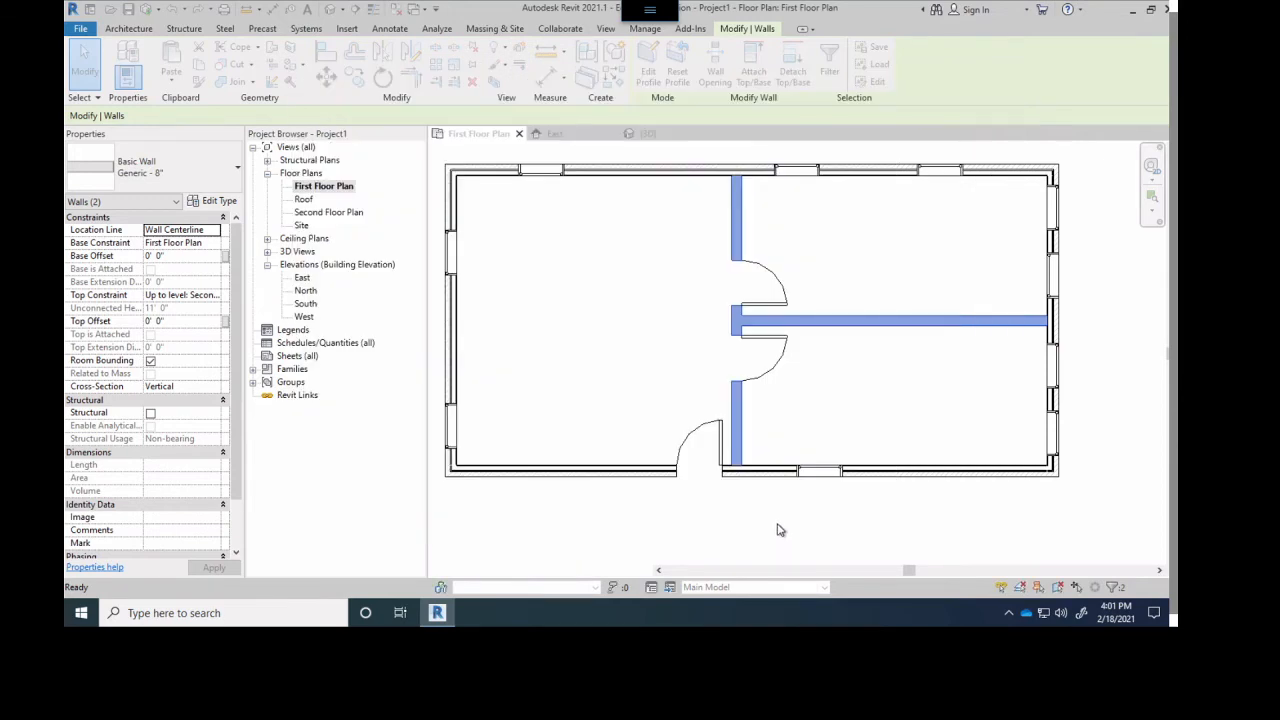
scroll(737, 300, up, 8)
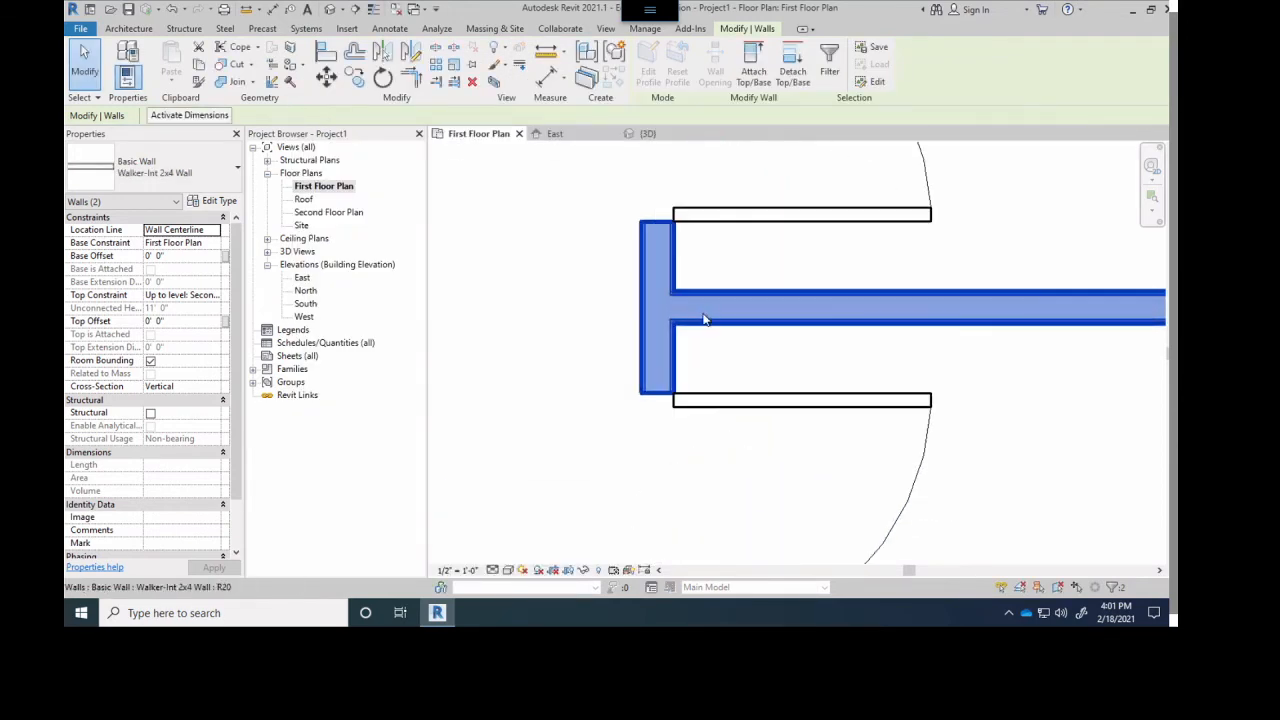
click(711, 443)
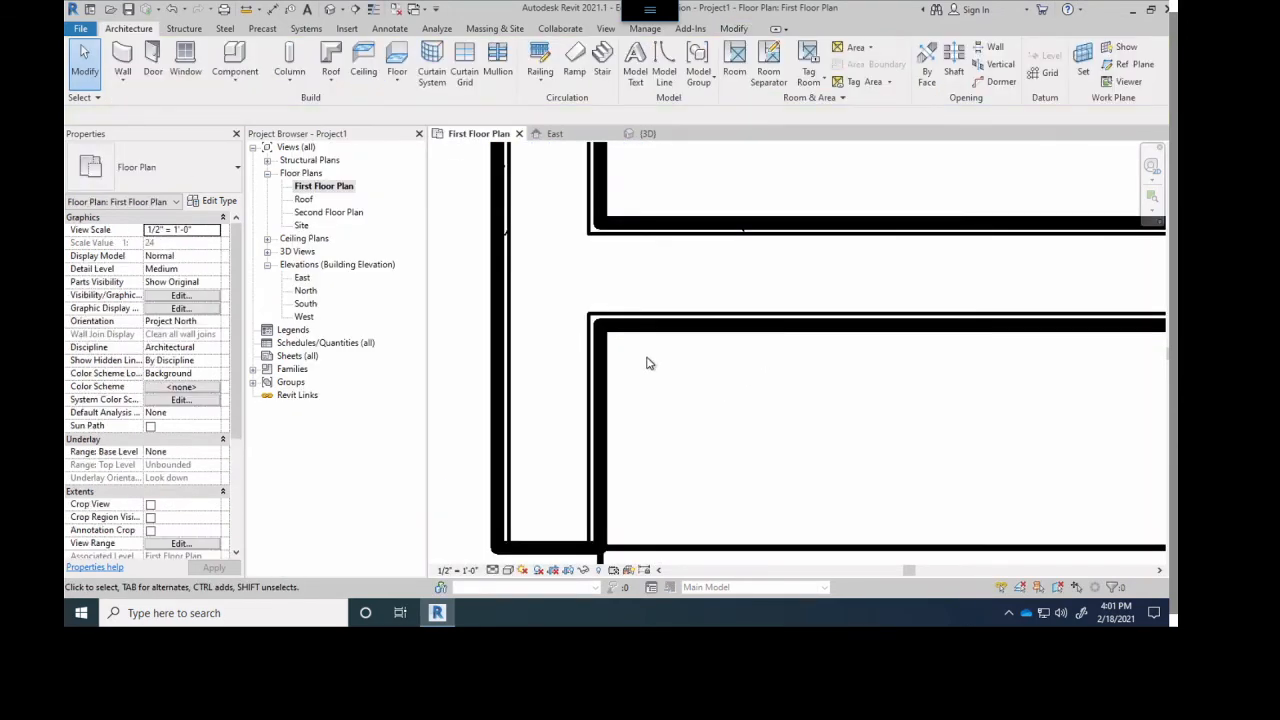
- Move the window in the south exterior wall toward the southeast corner, about 17'-1" from the interior wall
scroll(640, 420, down, 4)
middle_drag(630, 449, 700, 357)
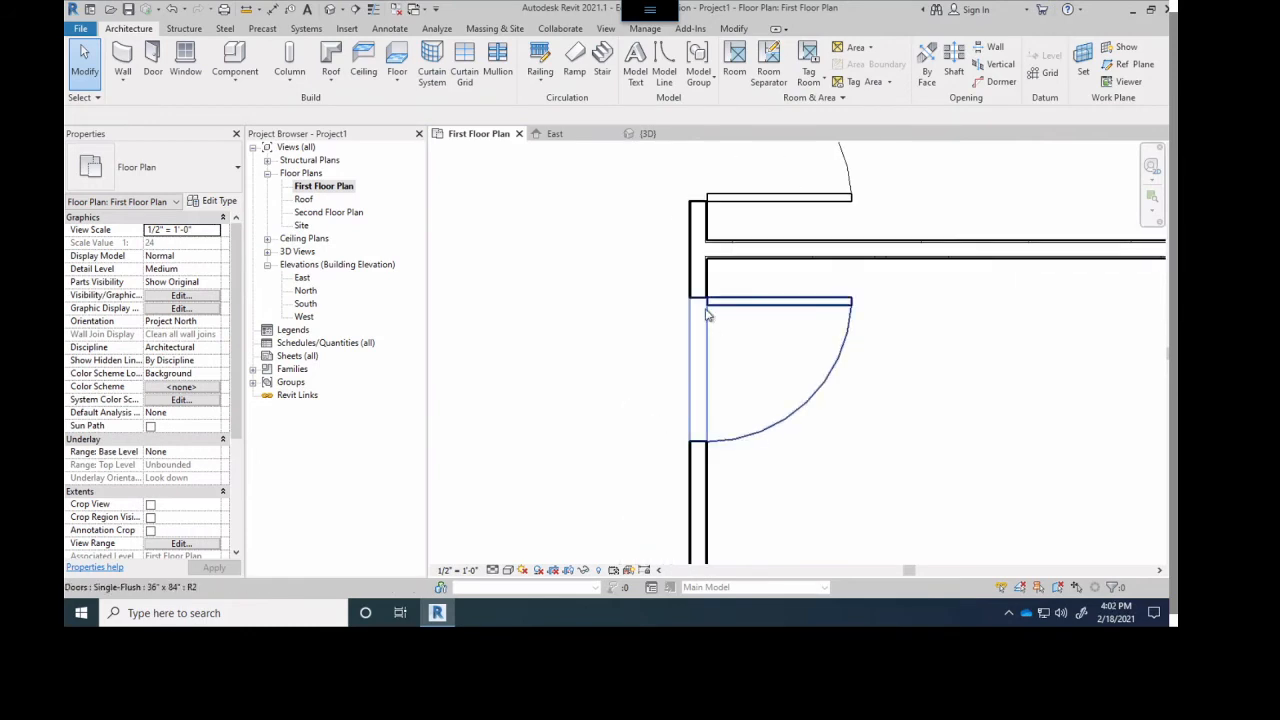
scroll(663, 406, down, 3)
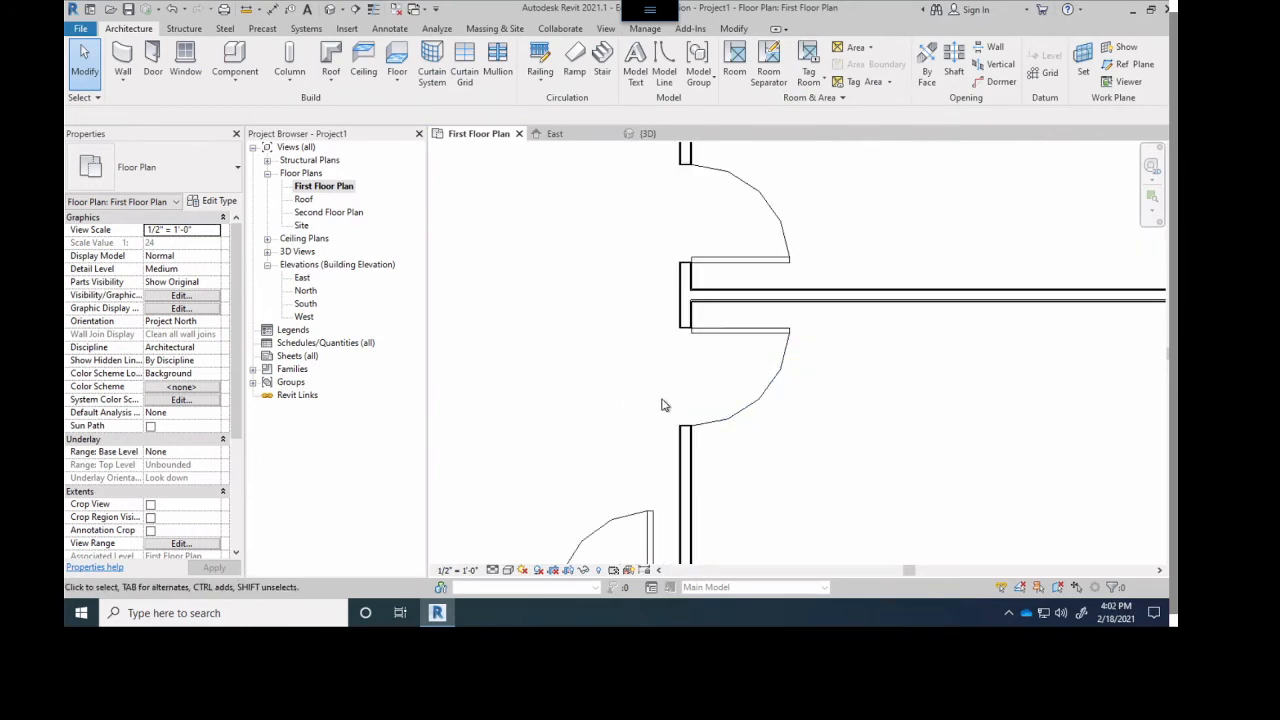
middle_drag(670, 407, 605, 299)
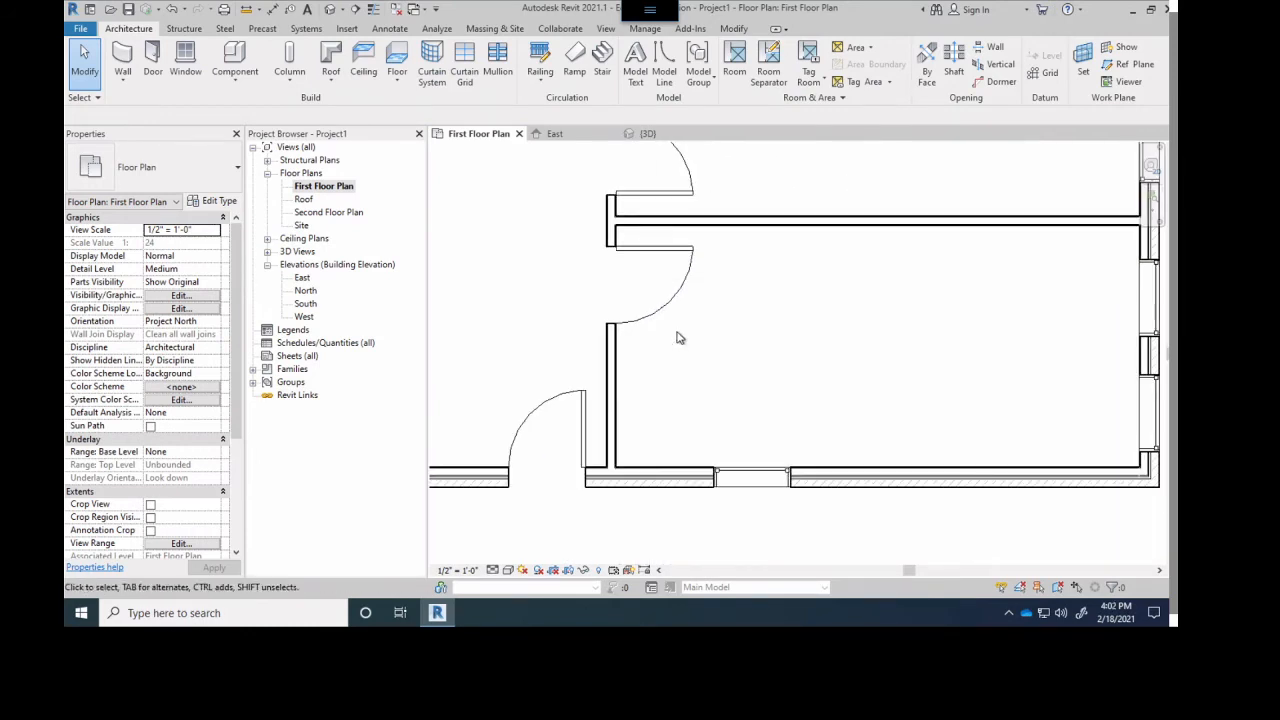
click(751, 476)
drag(751, 476, 1045, 468)
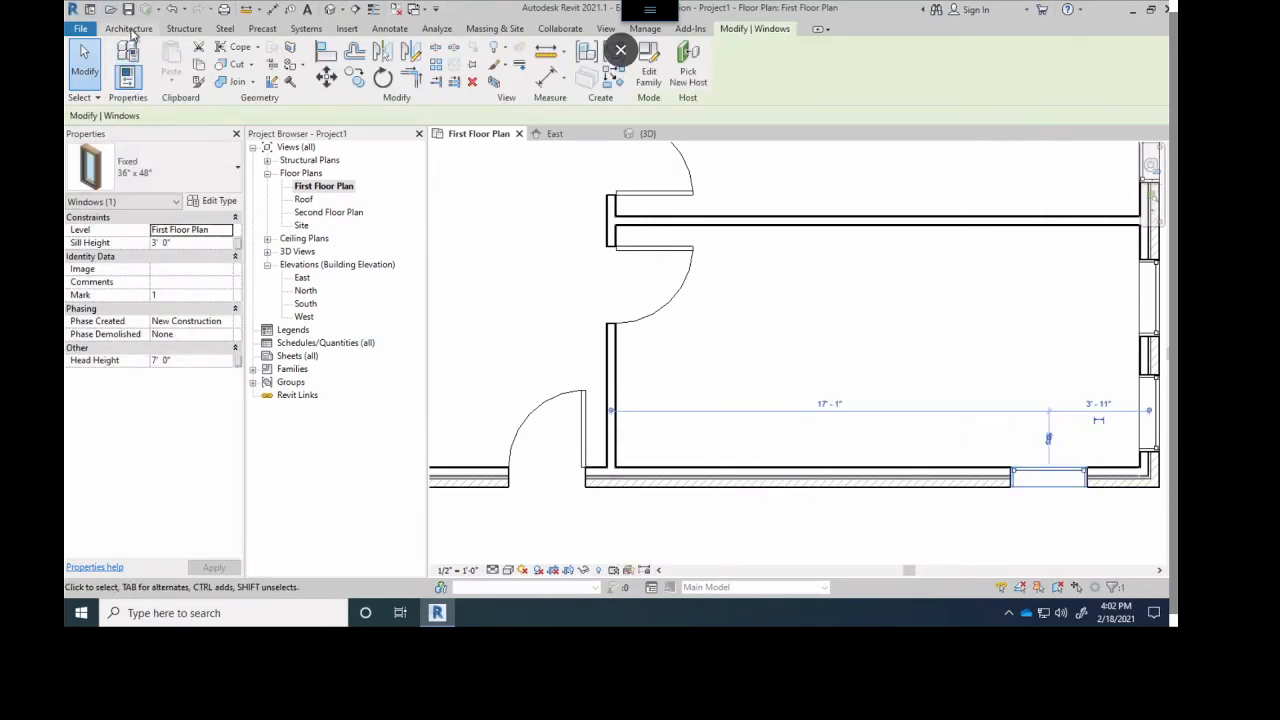
- Dismiss the save reminder and start the Wall tool with the custom interior 2x4 wall type
click(130, 30)
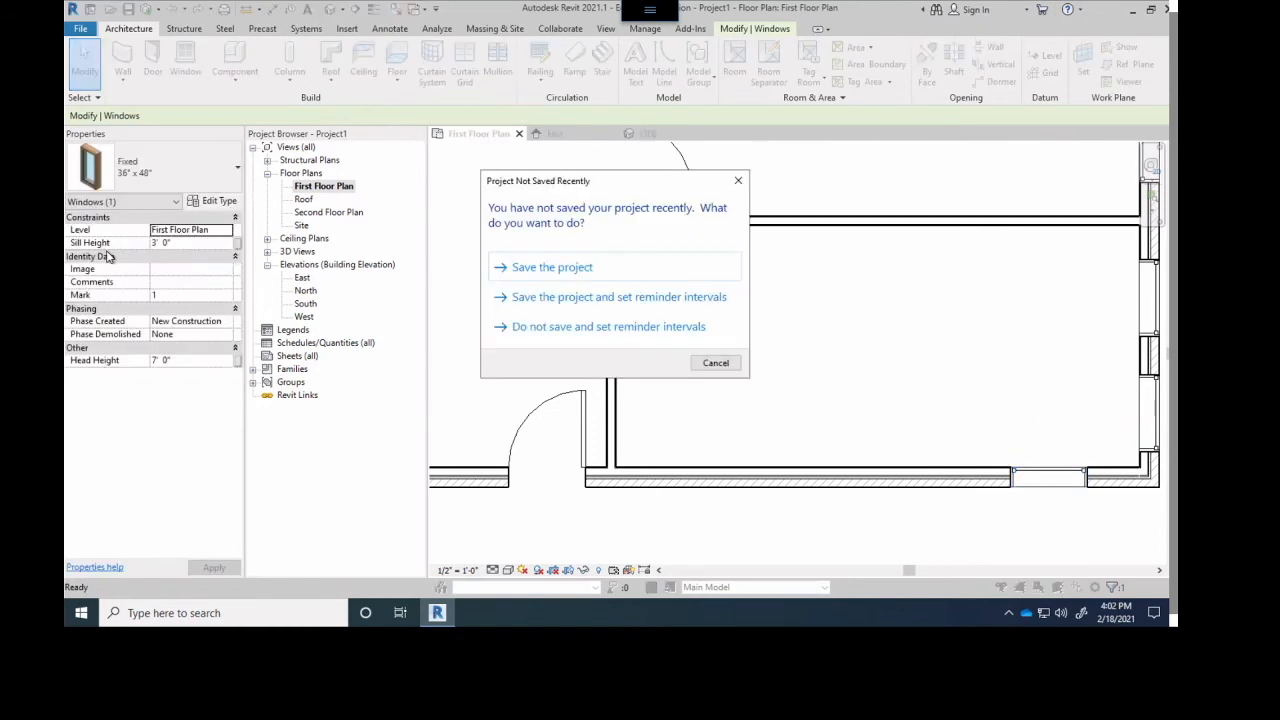
click(738, 183)
key(w)
key(a)
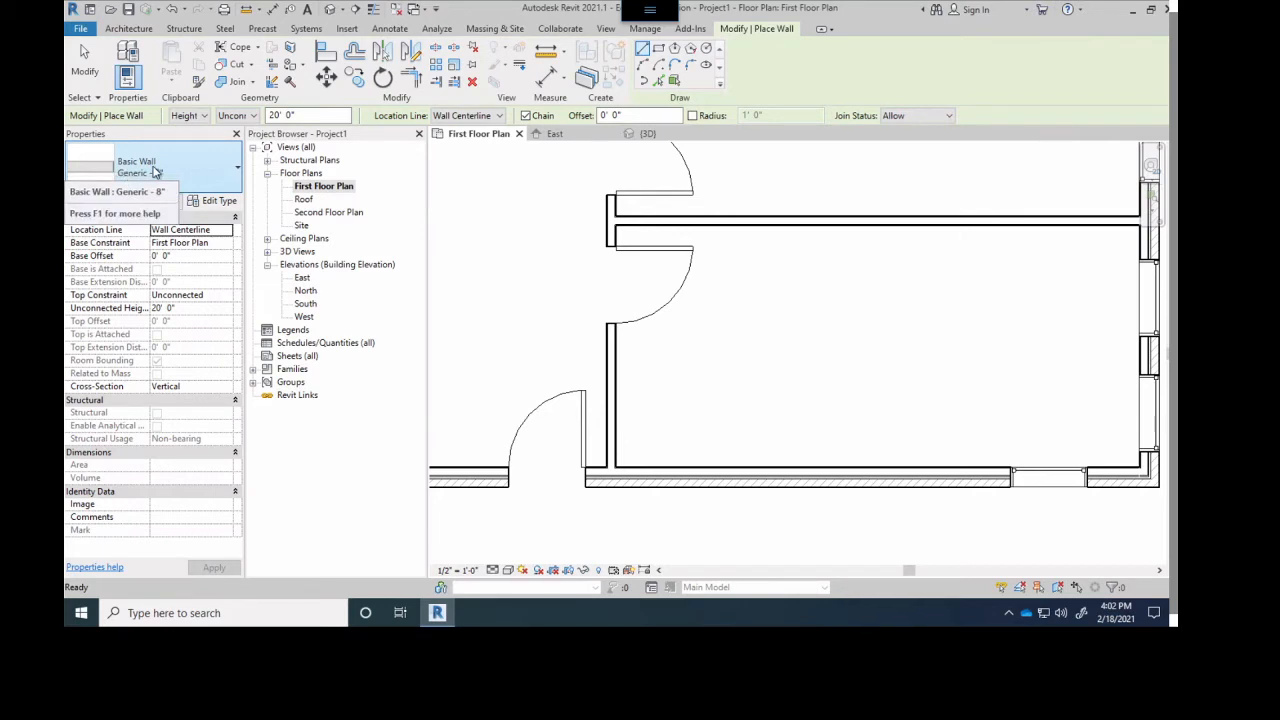
click(155, 172)
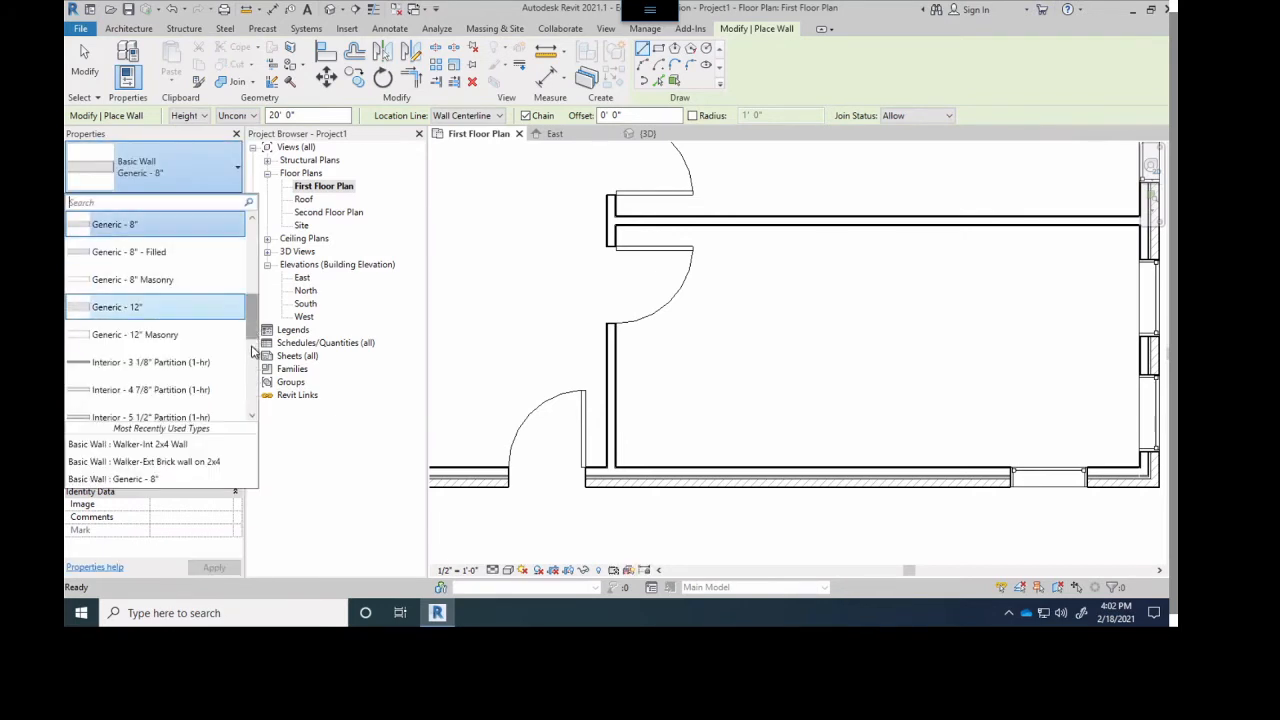
drag(254, 338, 255, 375)
scroll(254, 375, down, 2)
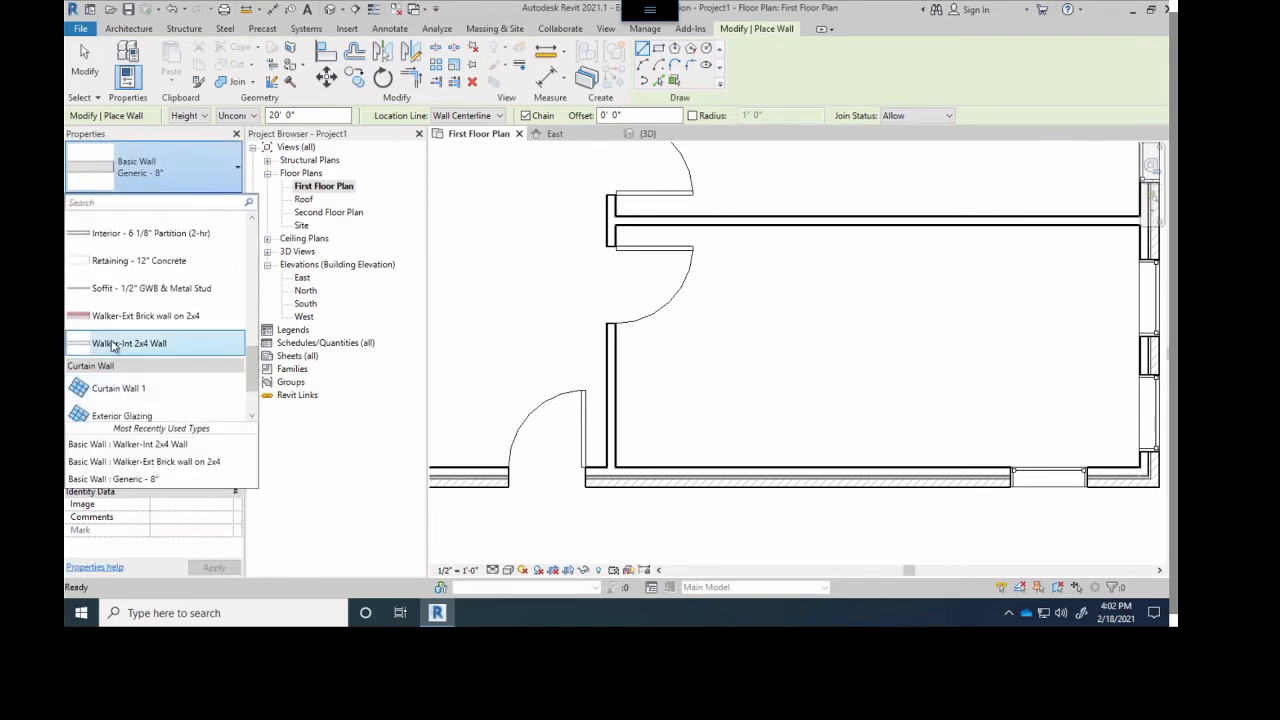
click(112, 343)
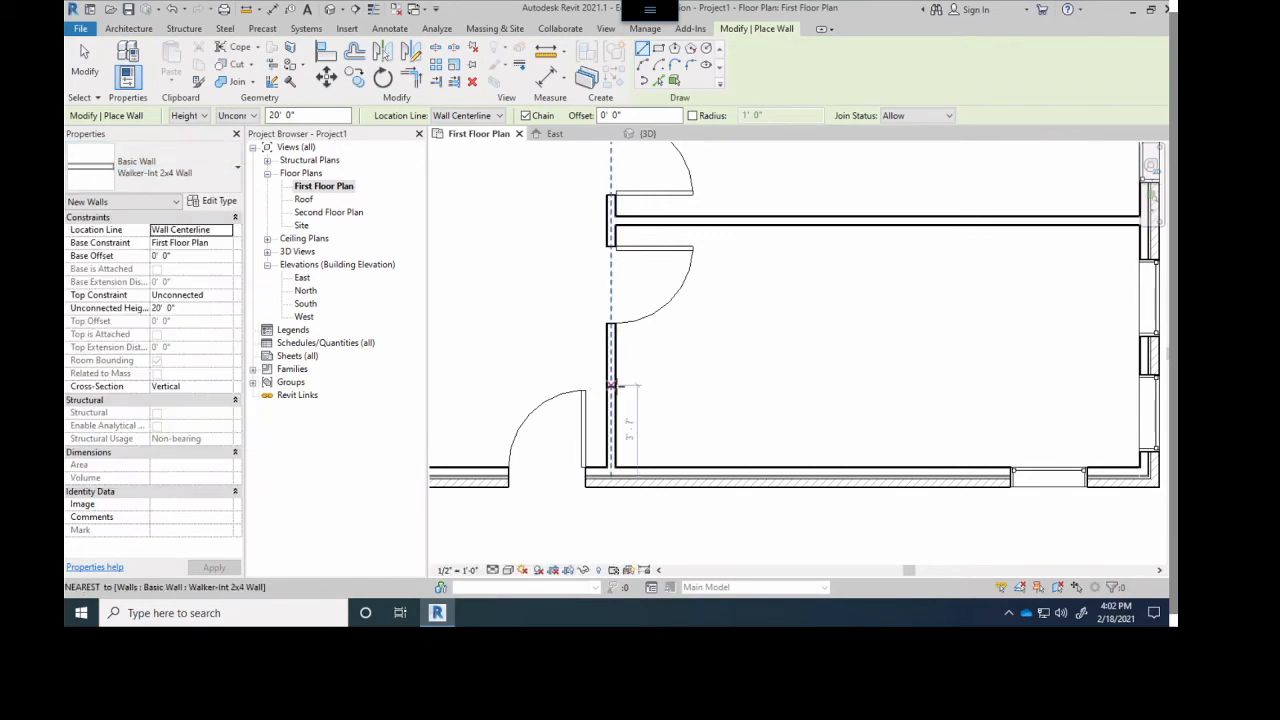
- In the southeast room, draw a wall about 9'-6" east from the vertical partition, turn it down to the south wall and end the chain
click(613, 386)
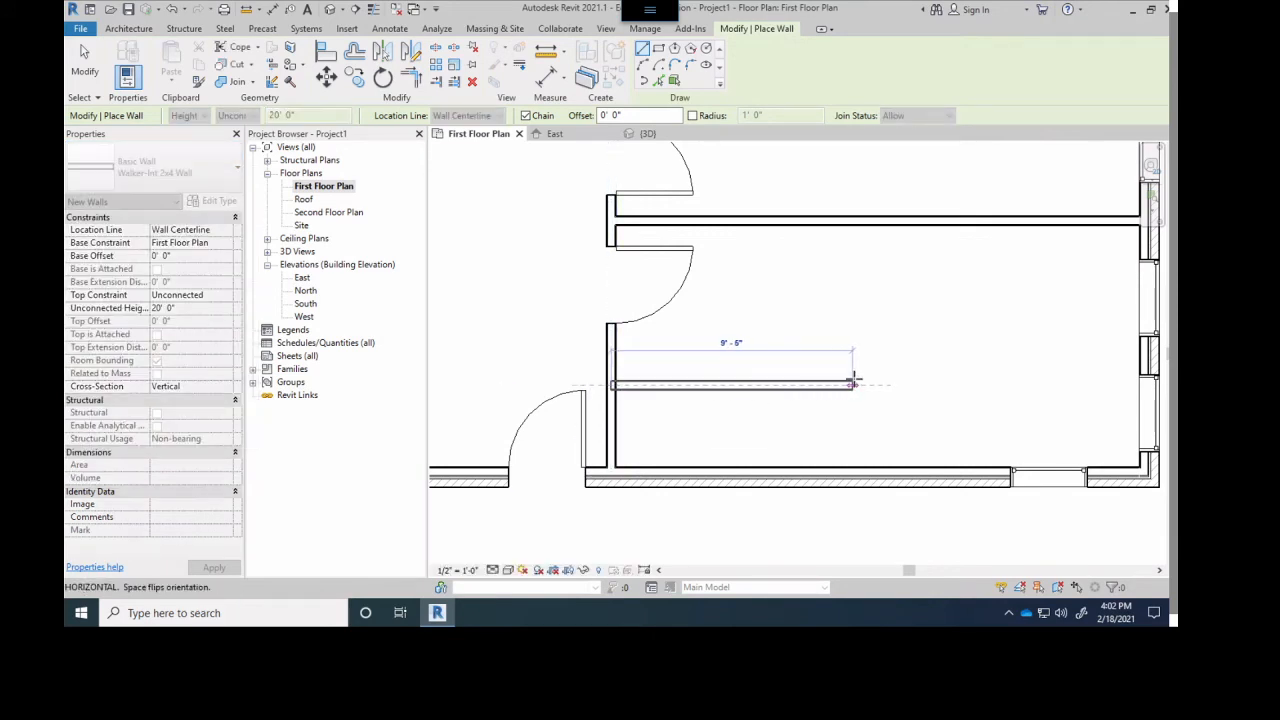
click(852, 387)
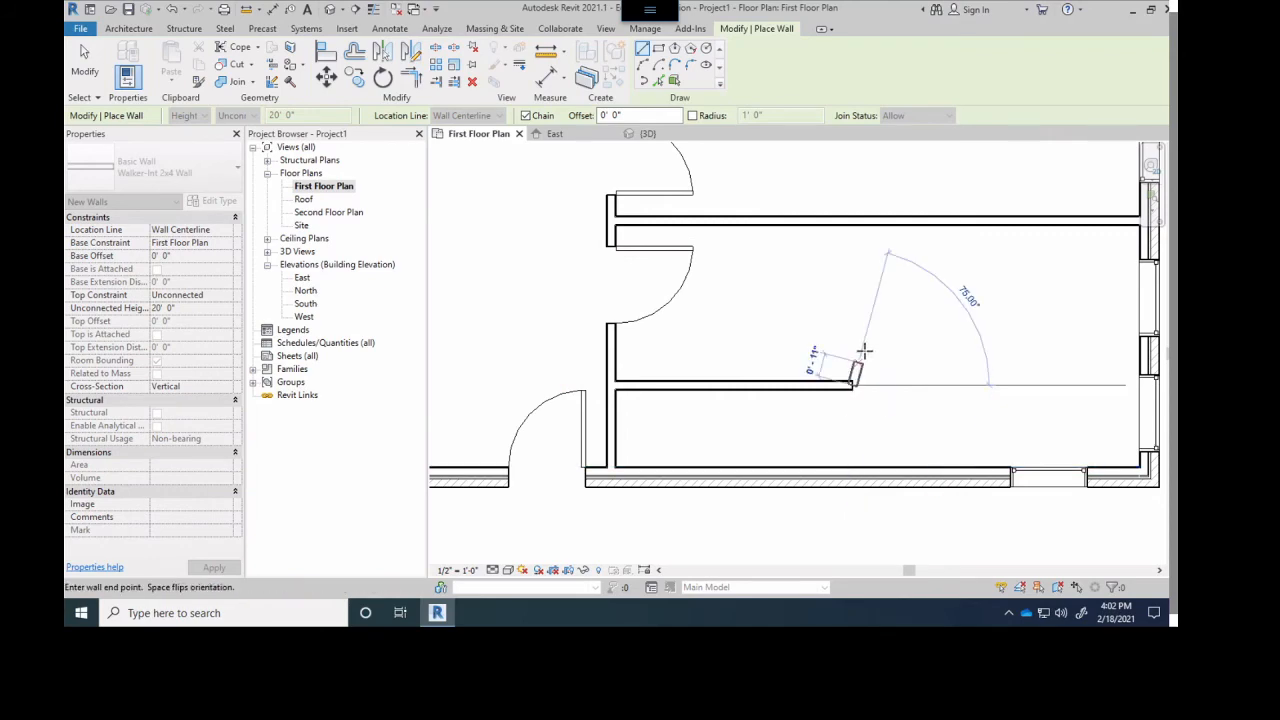
click(855, 466)
scroll(845, 222, up, 1)
middle_drag(842, 220, 840, 404)
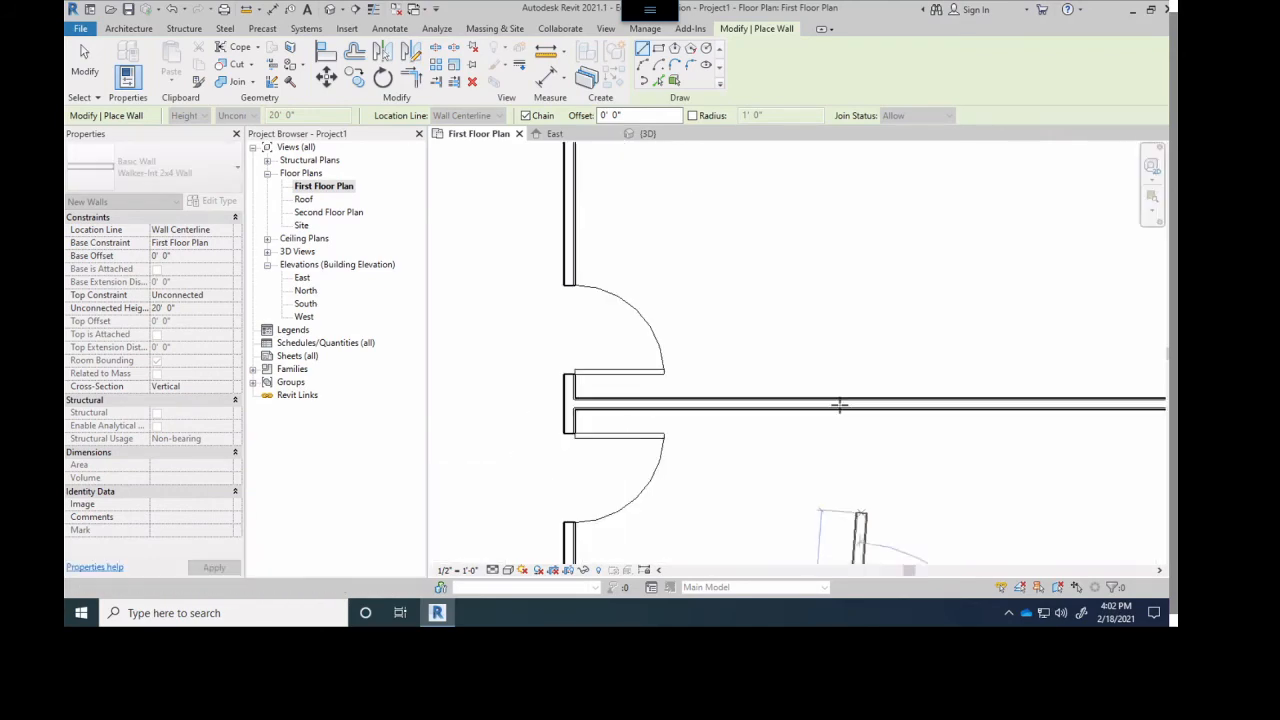
scroll(801, 170, down, 4)
middle_drag(801, 168, 805, 379)
key(Escape)
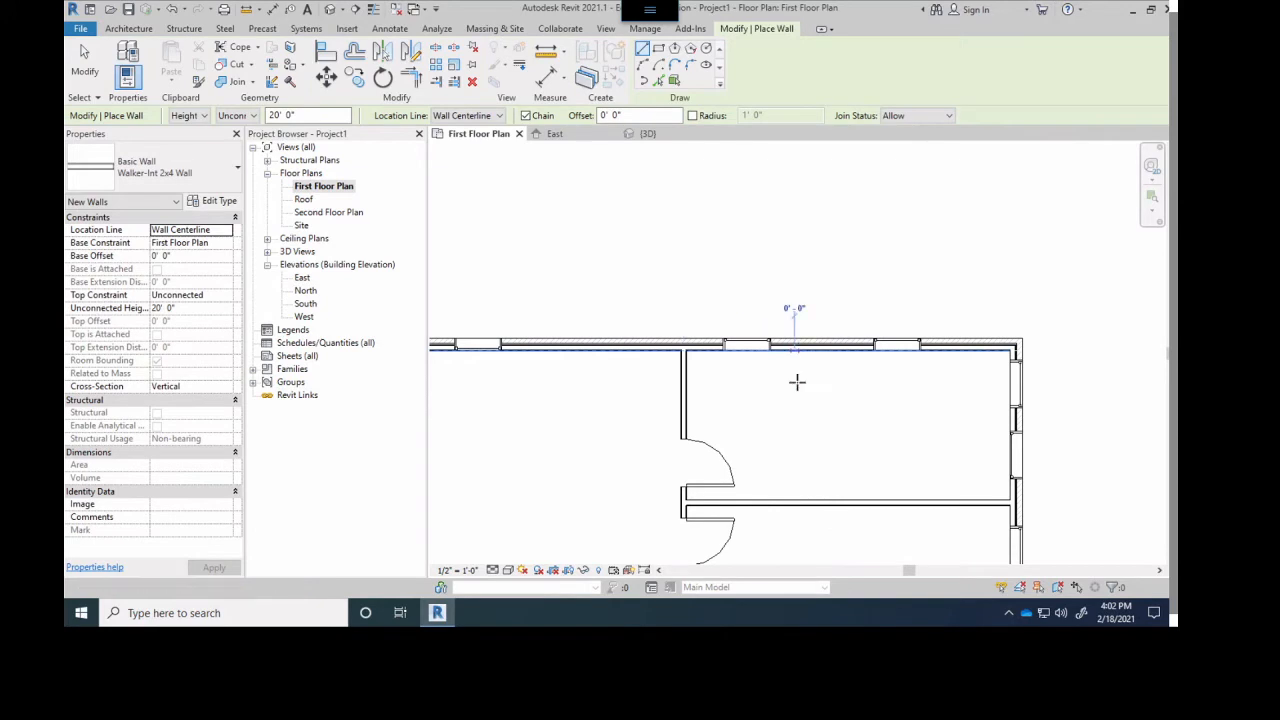
- In the northeast room, draw a short wall down from the north wall and about 6'-9 3/4" west to the vertical partition
click(795, 386)
click(686, 388)
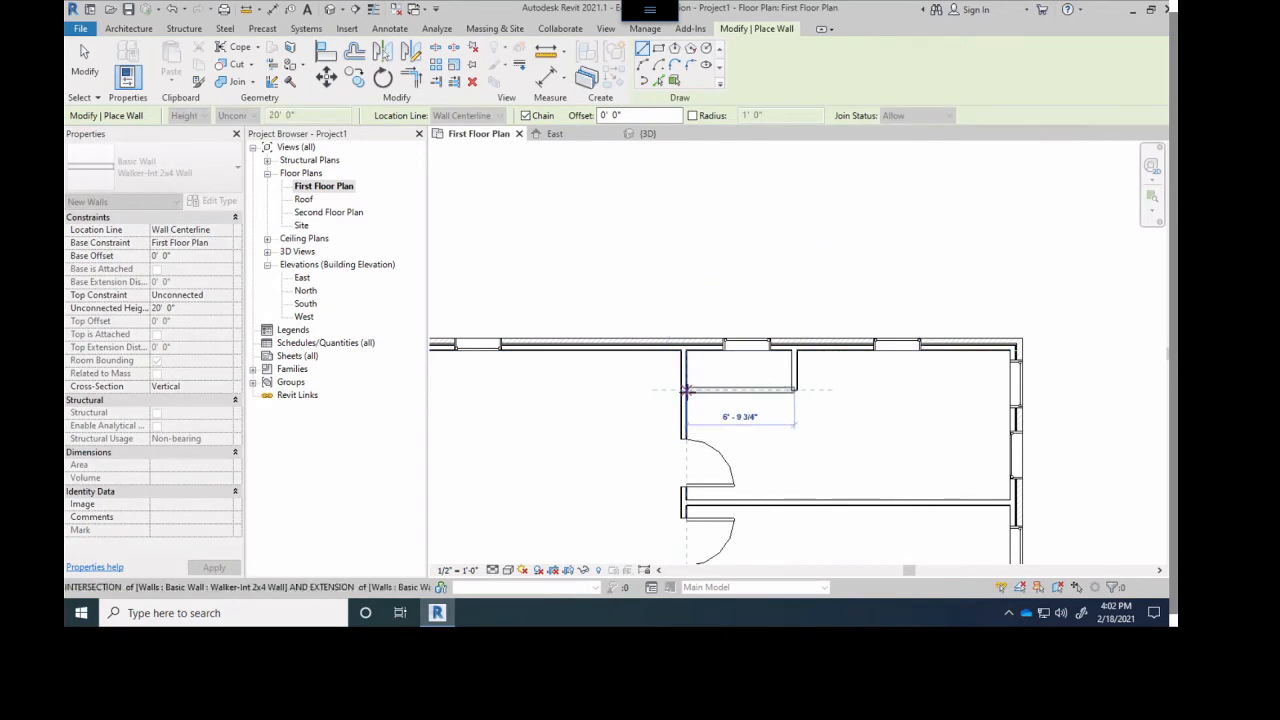
key(Escape)
scroll(742, 344, up, 2)
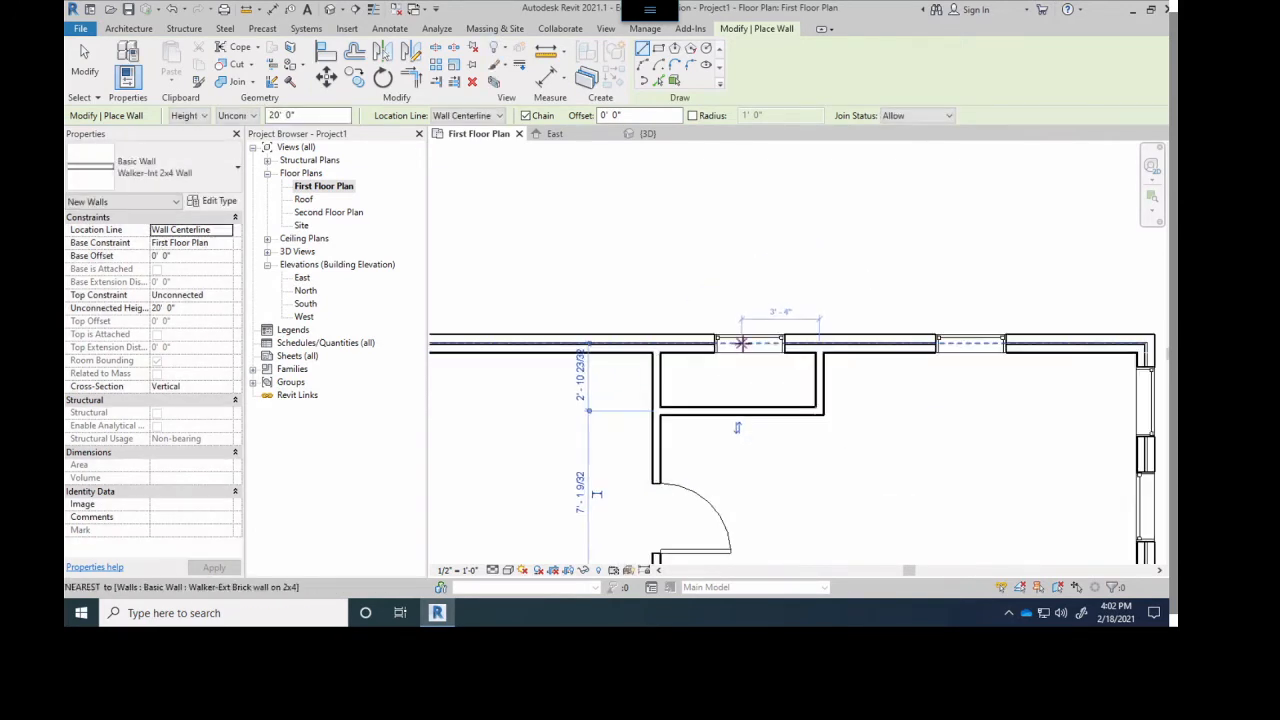
click(748, 337)
key(Escape)
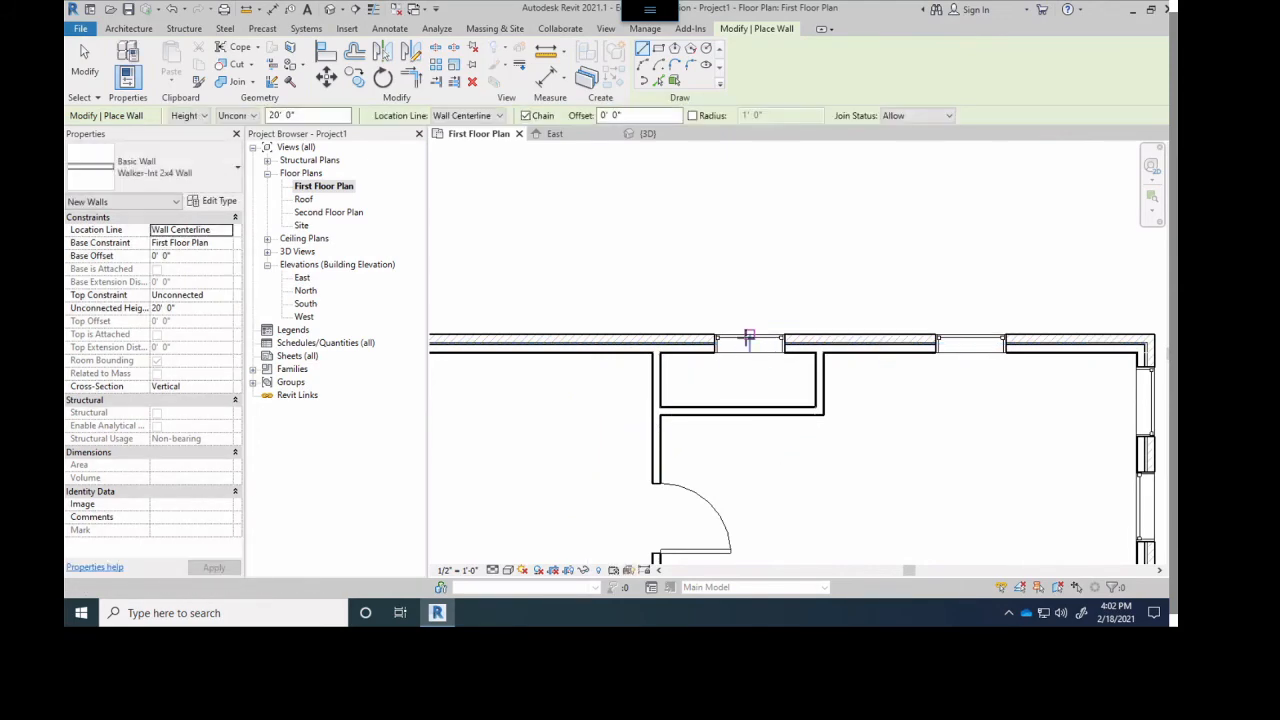
- End the Wall tool and move the north wall window out of the small northeast enclosure, to about 3'-4" west of the vertical partition
key(Escape)
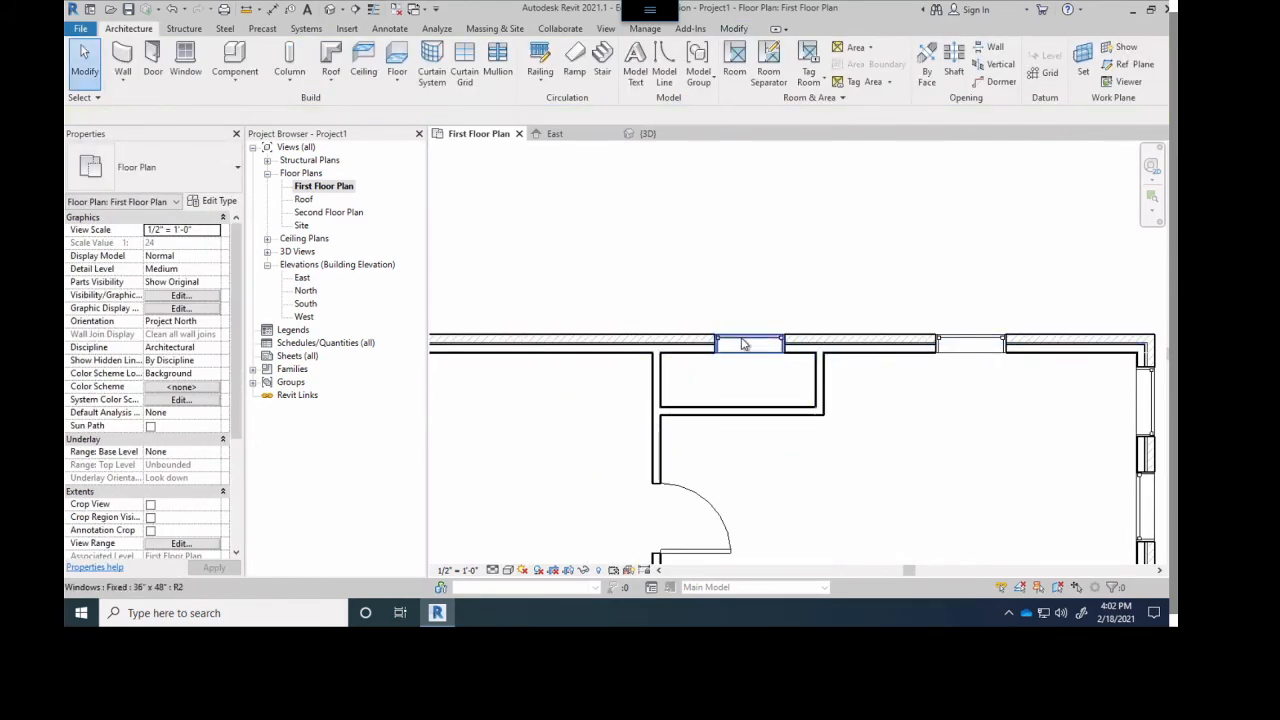
click(743, 343)
drag(743, 340, 578, 338)
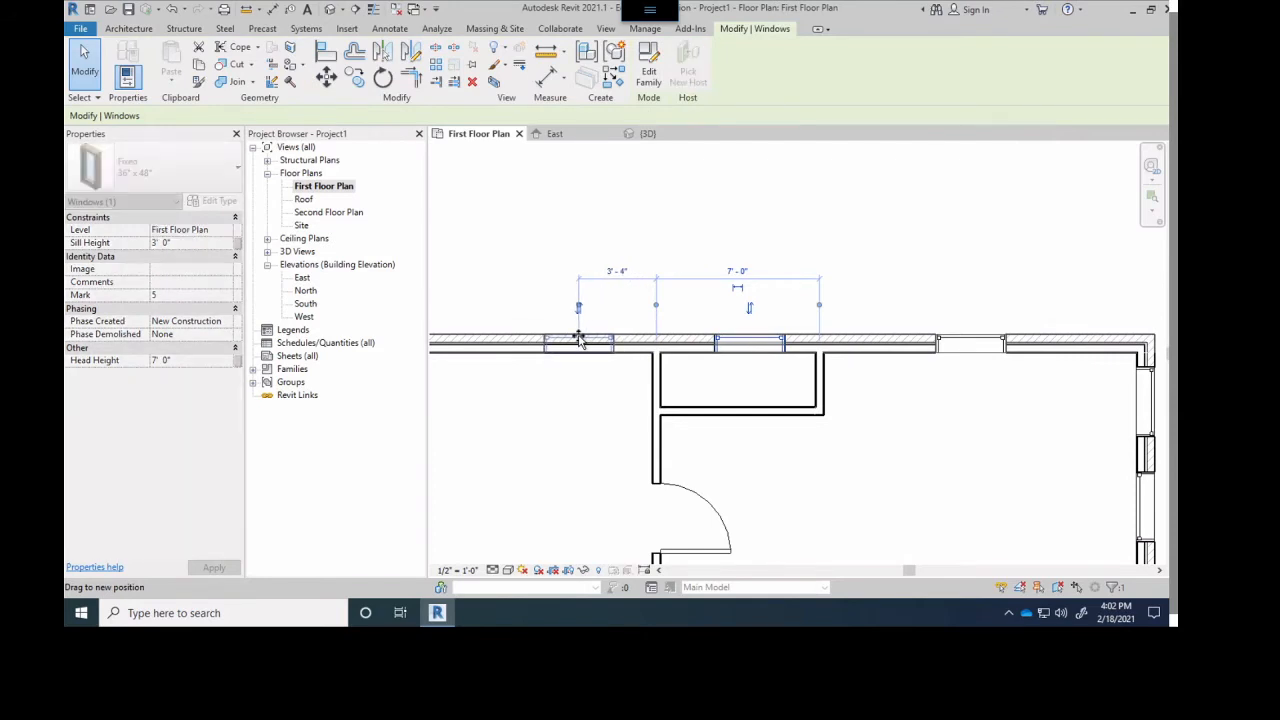
click(645, 264)
scroll(749, 293, down, 2)
scroll(785, 352, up, 2)
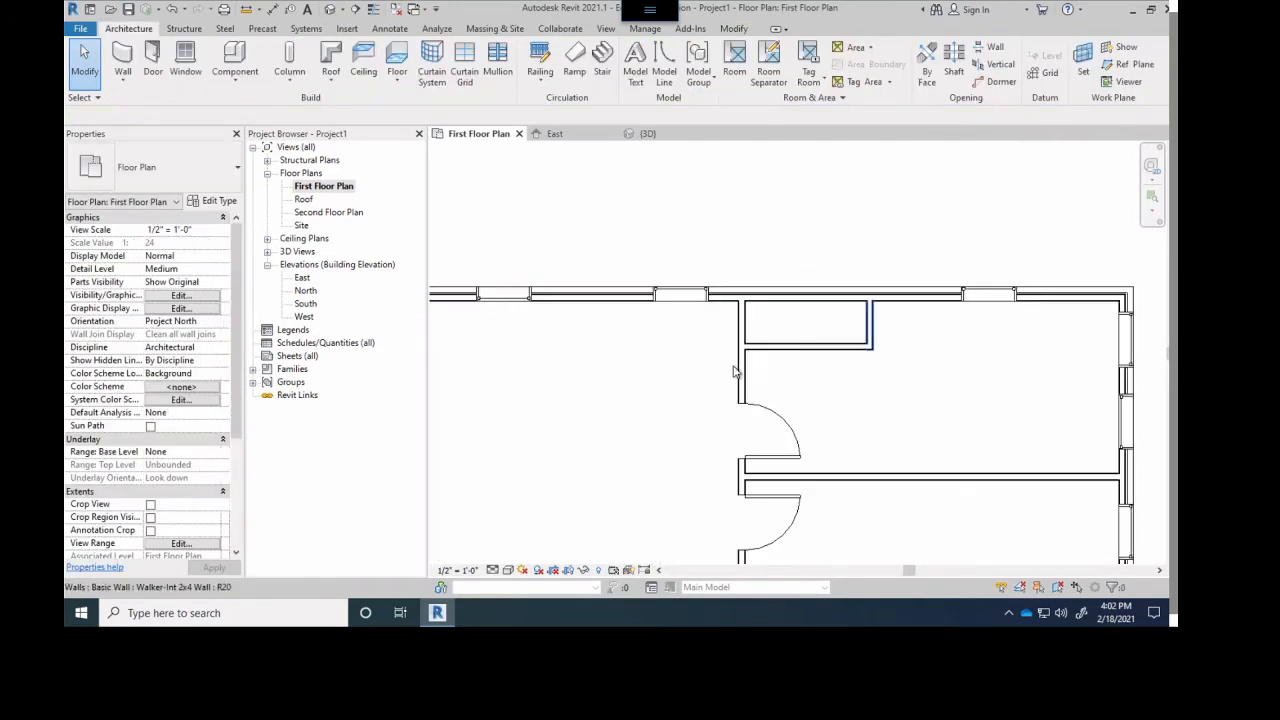
- Place a Single-Flush 36" x 84" door in the horizontal wall of each small enclosure, opening into the southeast and northeast rooms
scroll(768, 367, down, 4)
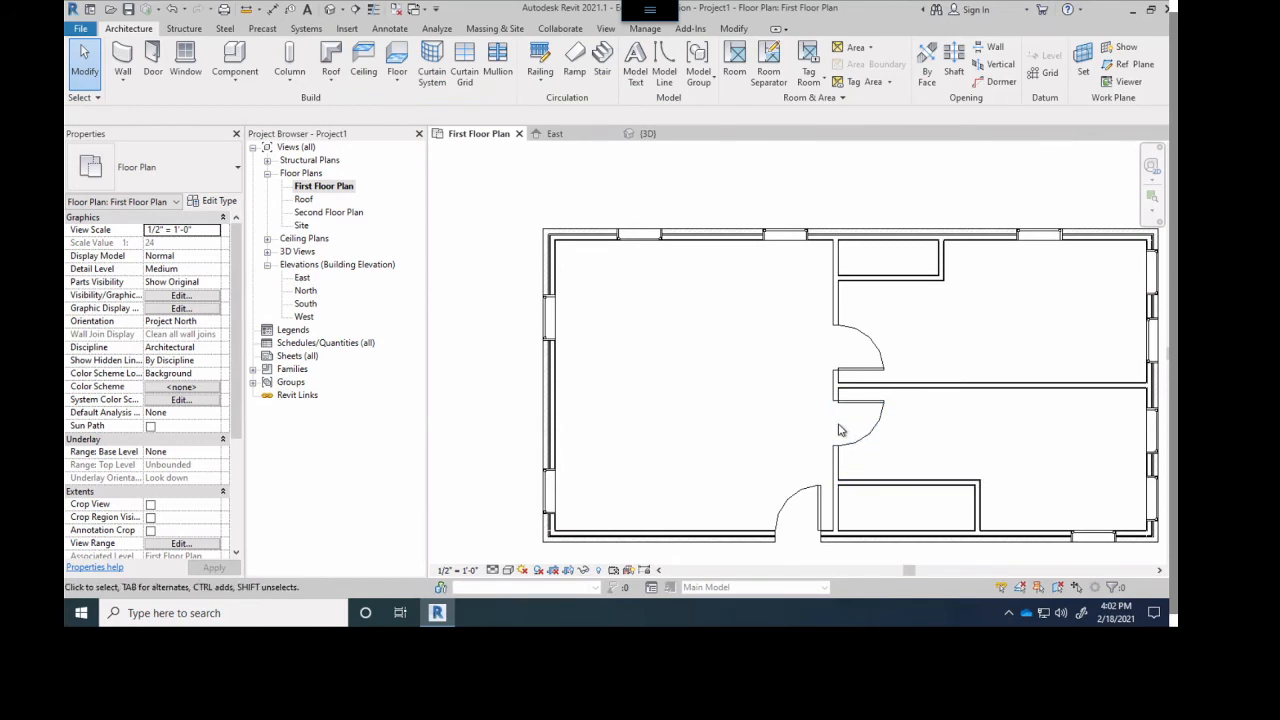
scroll(651, 480, up, 4)
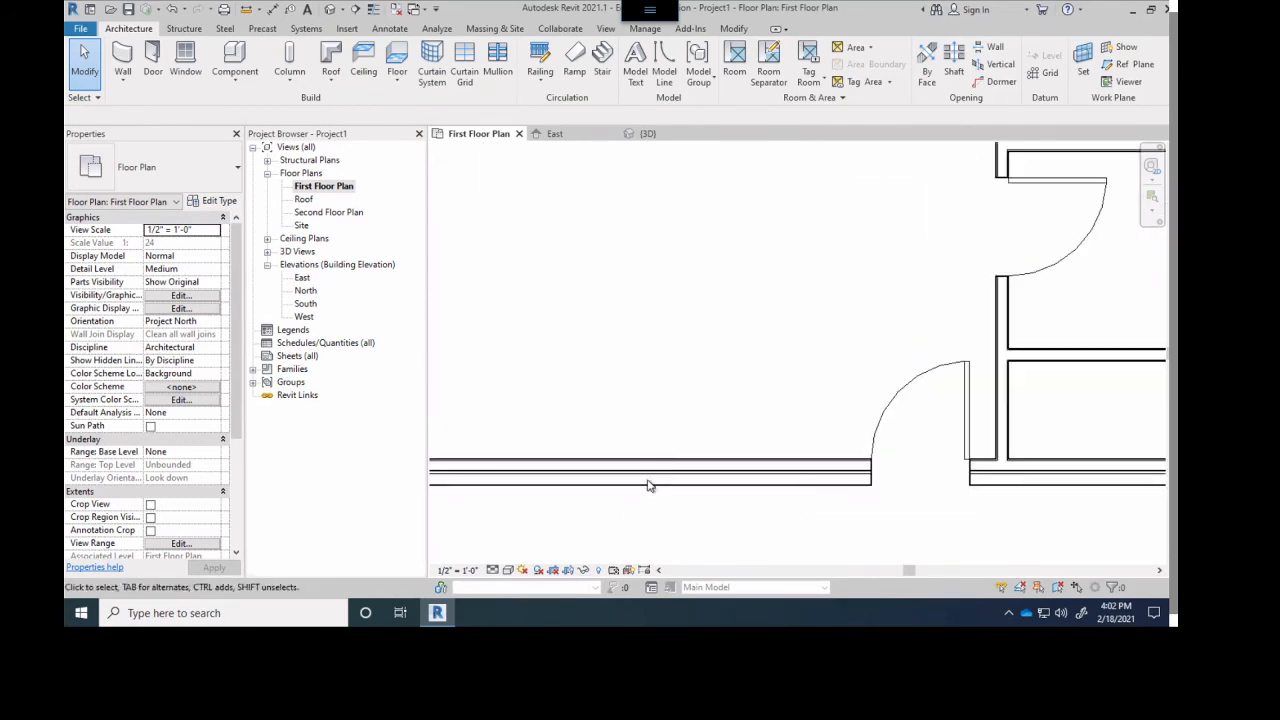
scroll(790, 478, down, 1)
middle_drag(899, 446, 667, 454)
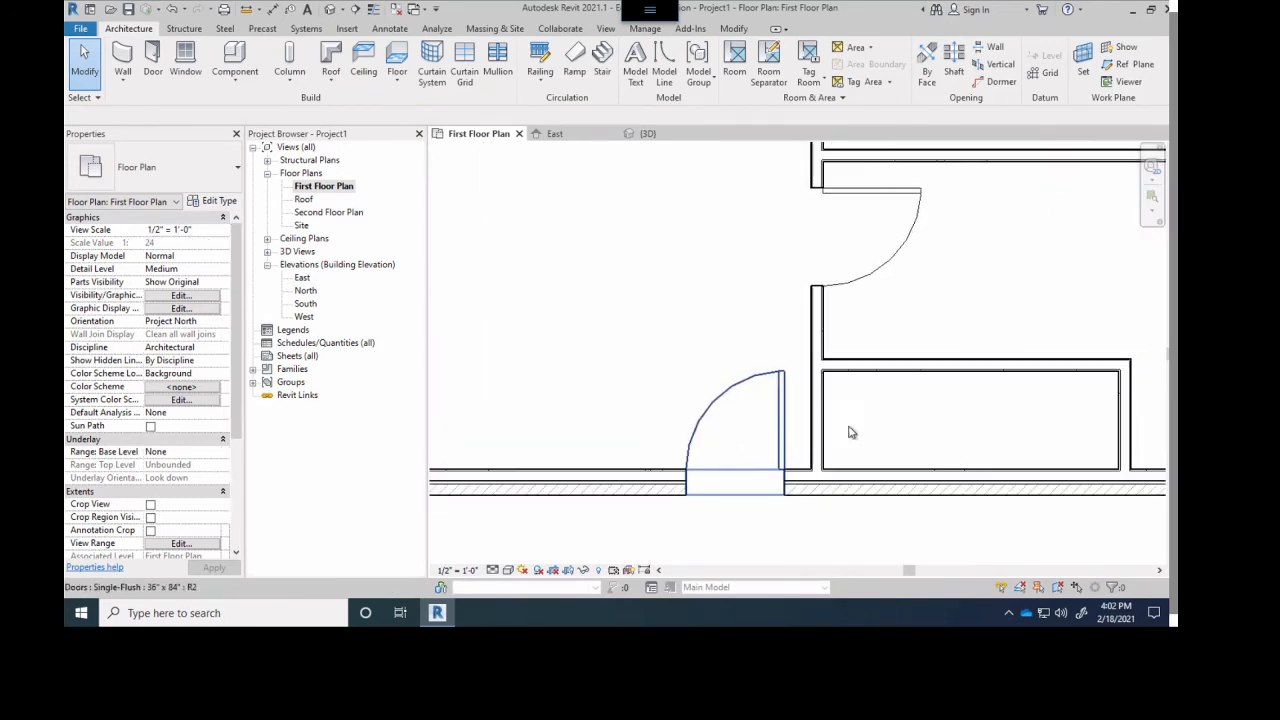
scroll(963, 370, down, 1)
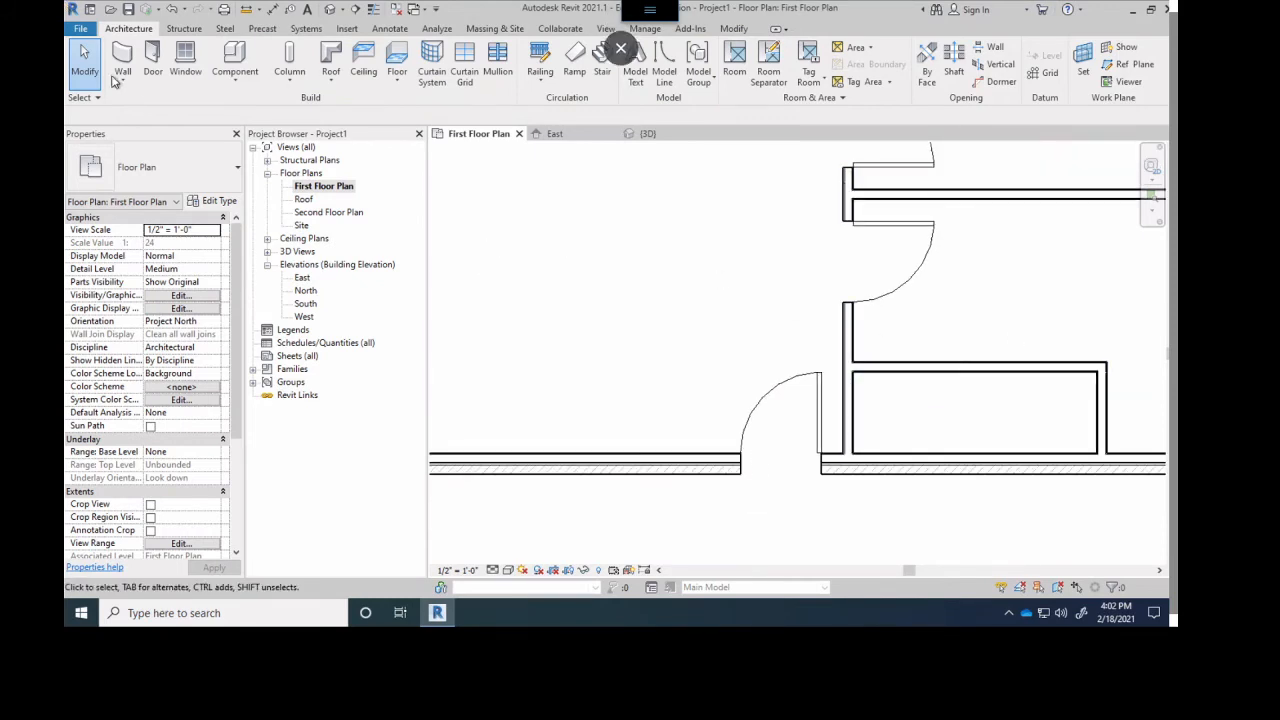
key(d)
key(r)
middle_drag(815, 322, 529, 349)
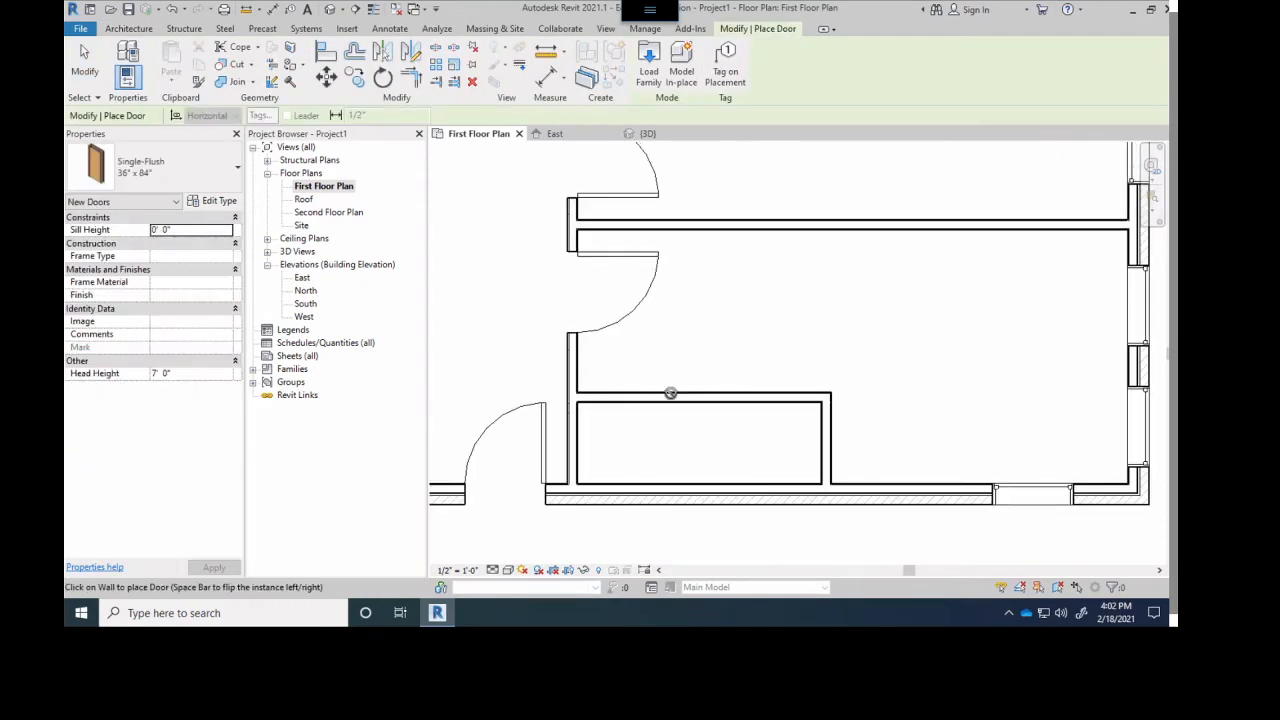
click(695, 393)
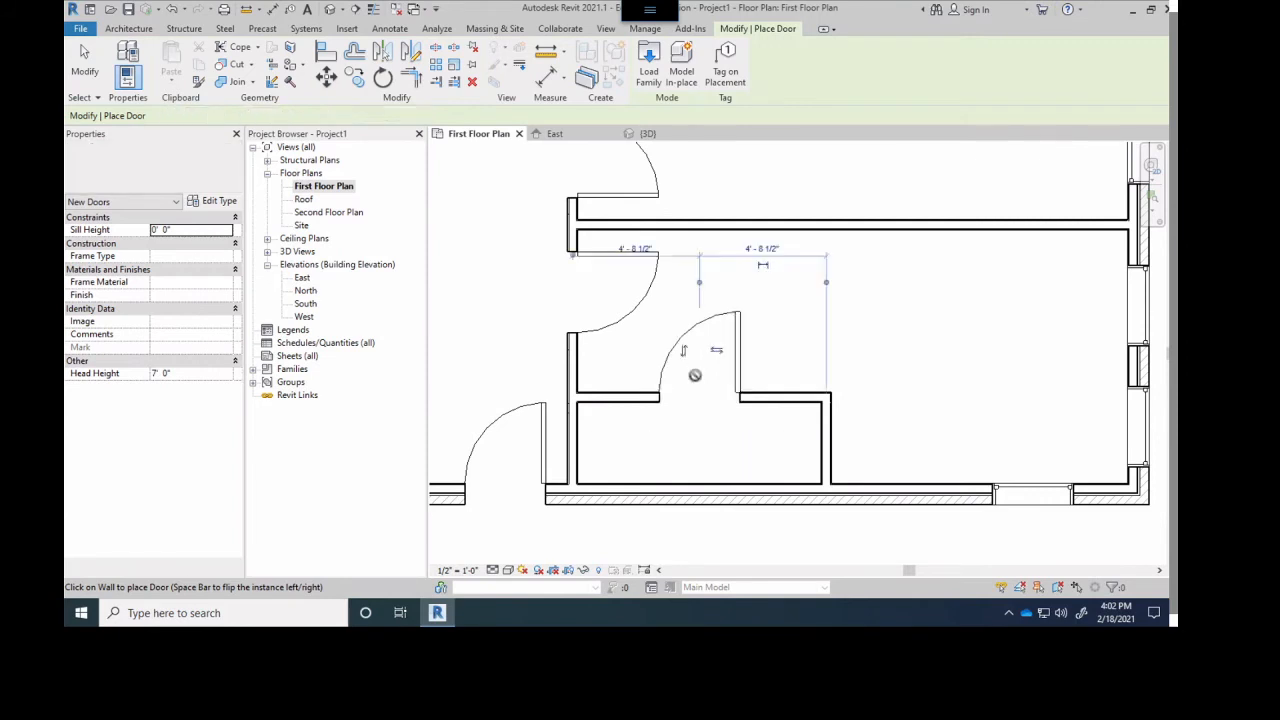
scroll(683, 254, down, 2)
click(680, 206)
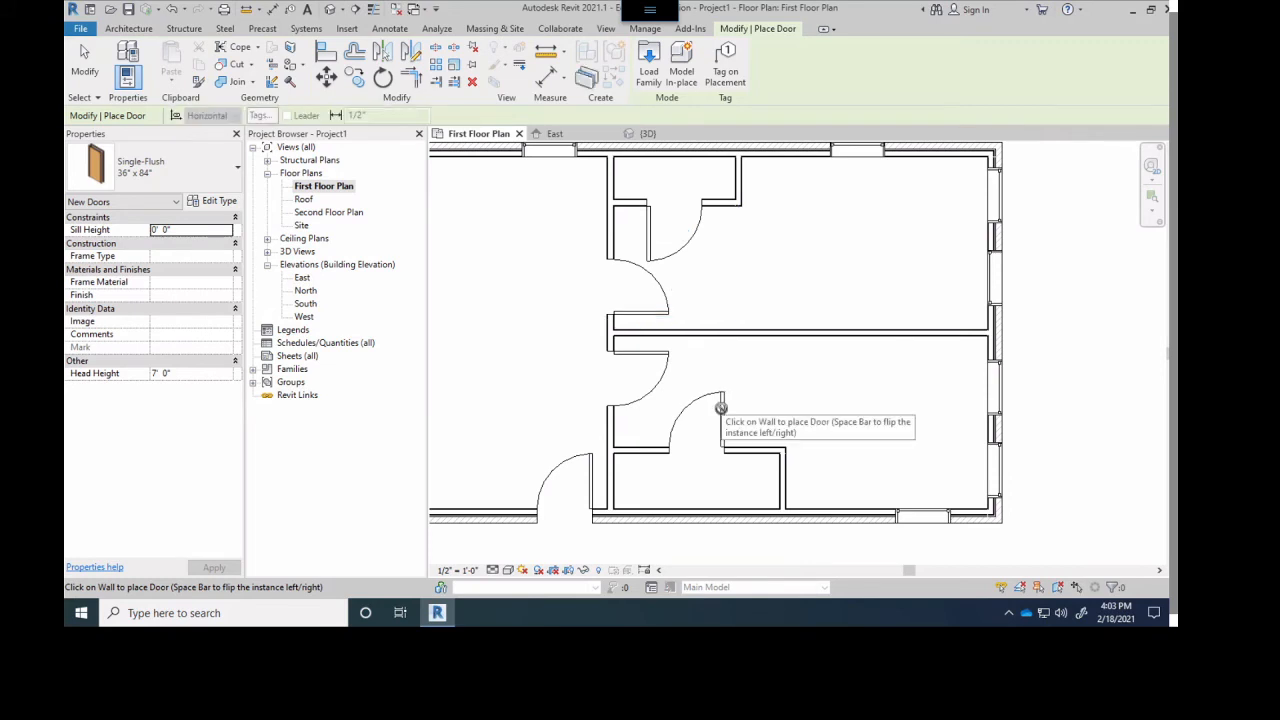
key(Escape)
key(Escape)
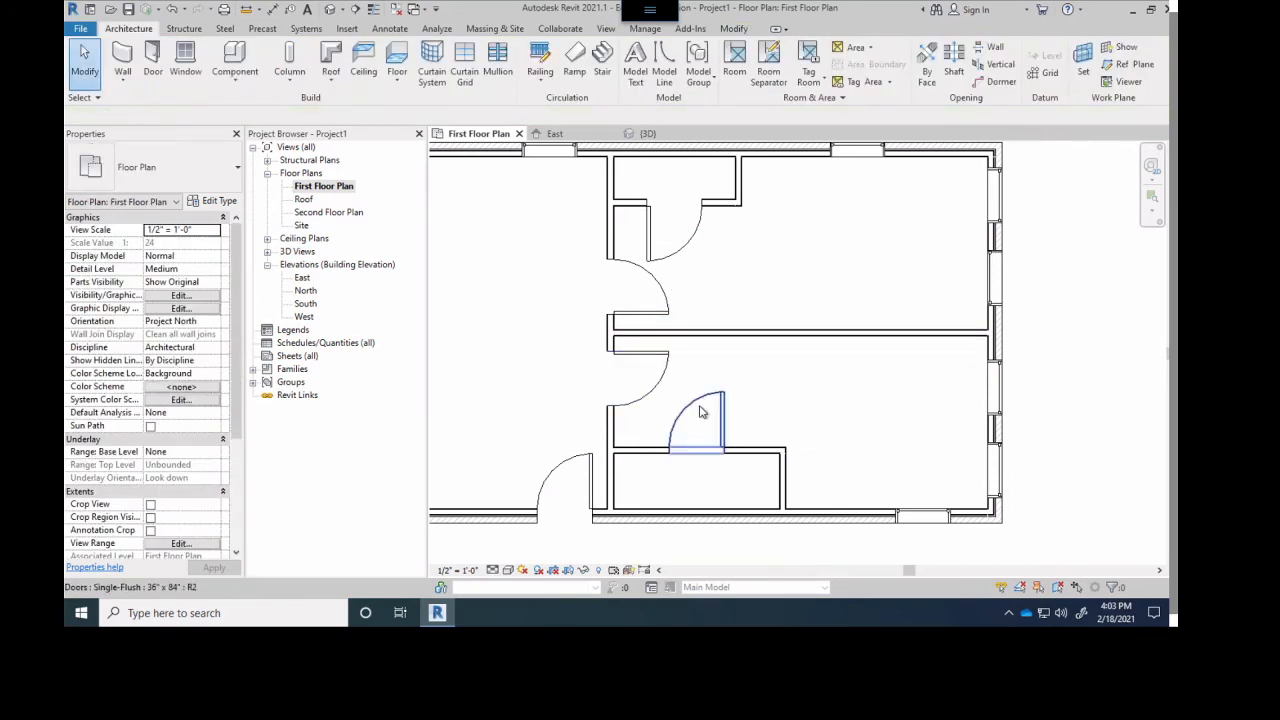
- Nudge the south enclosure's door west along its wall, to about 6' from the enclosure's east wall
click(700, 414)
key(Left)
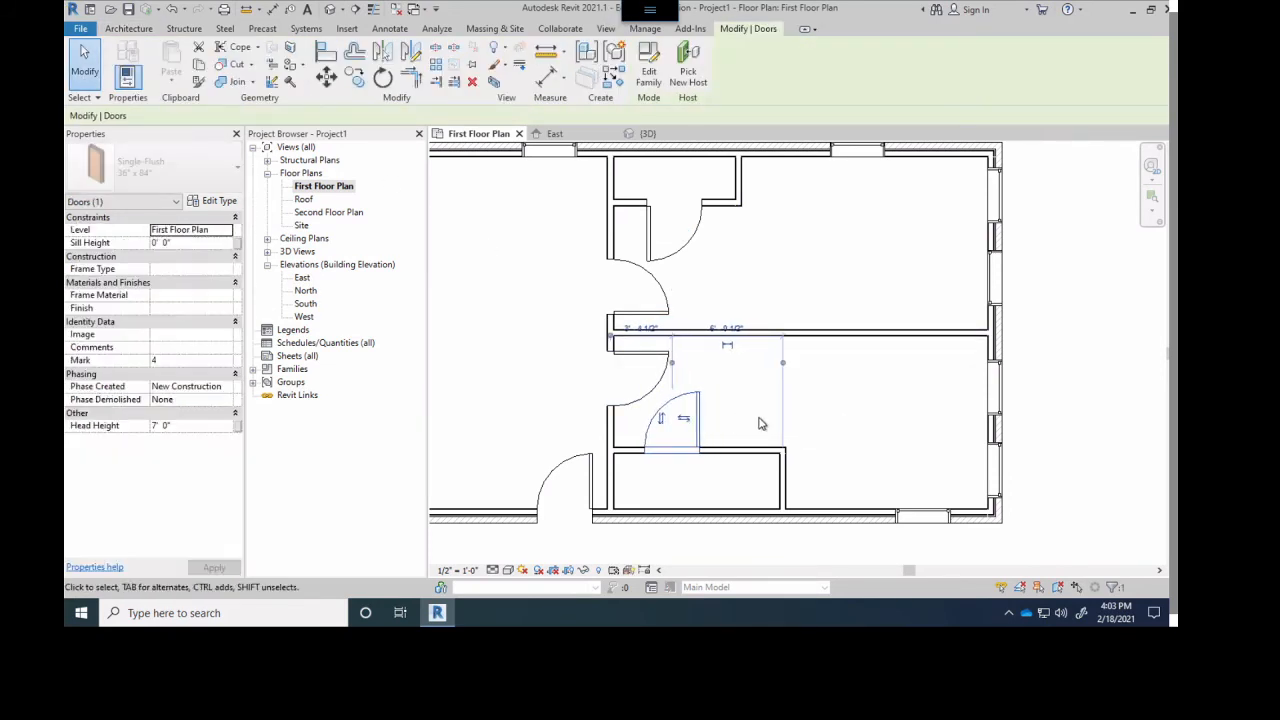
click(883, 411)
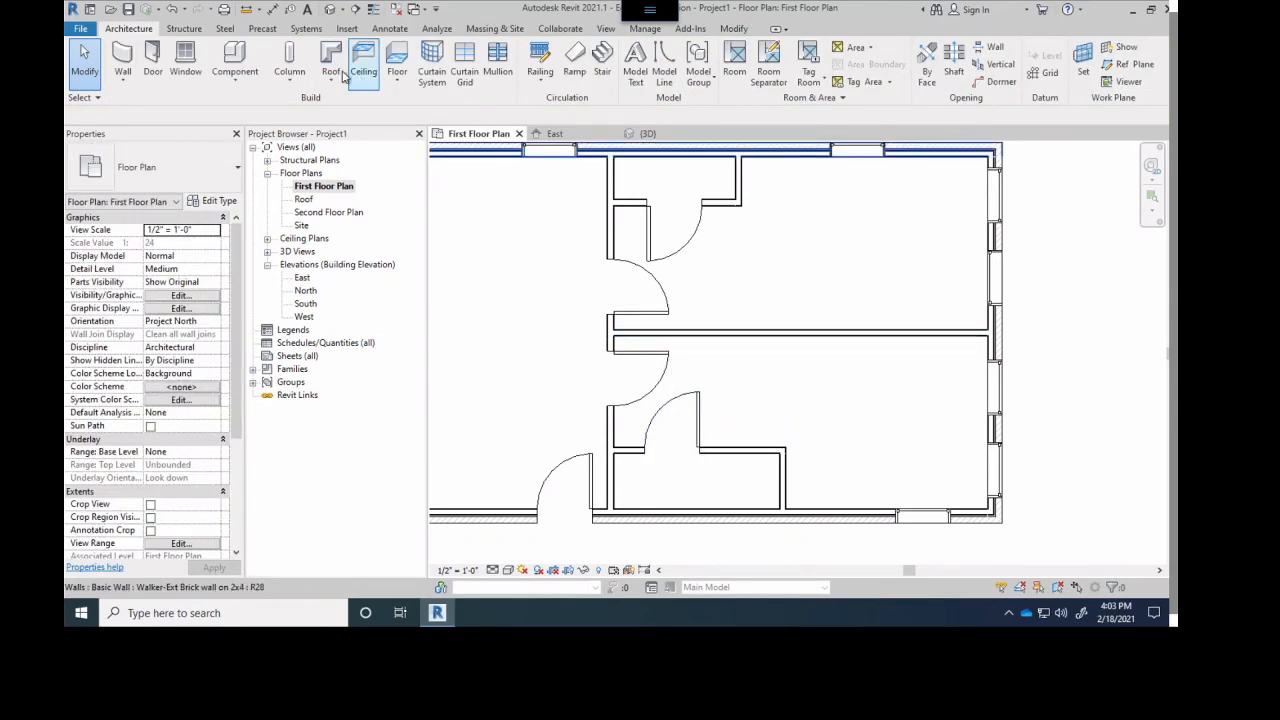
- Align the north enclosure's east wall with the outer face of the south enclosure's east wall and lock the alignment
click(745, 193)
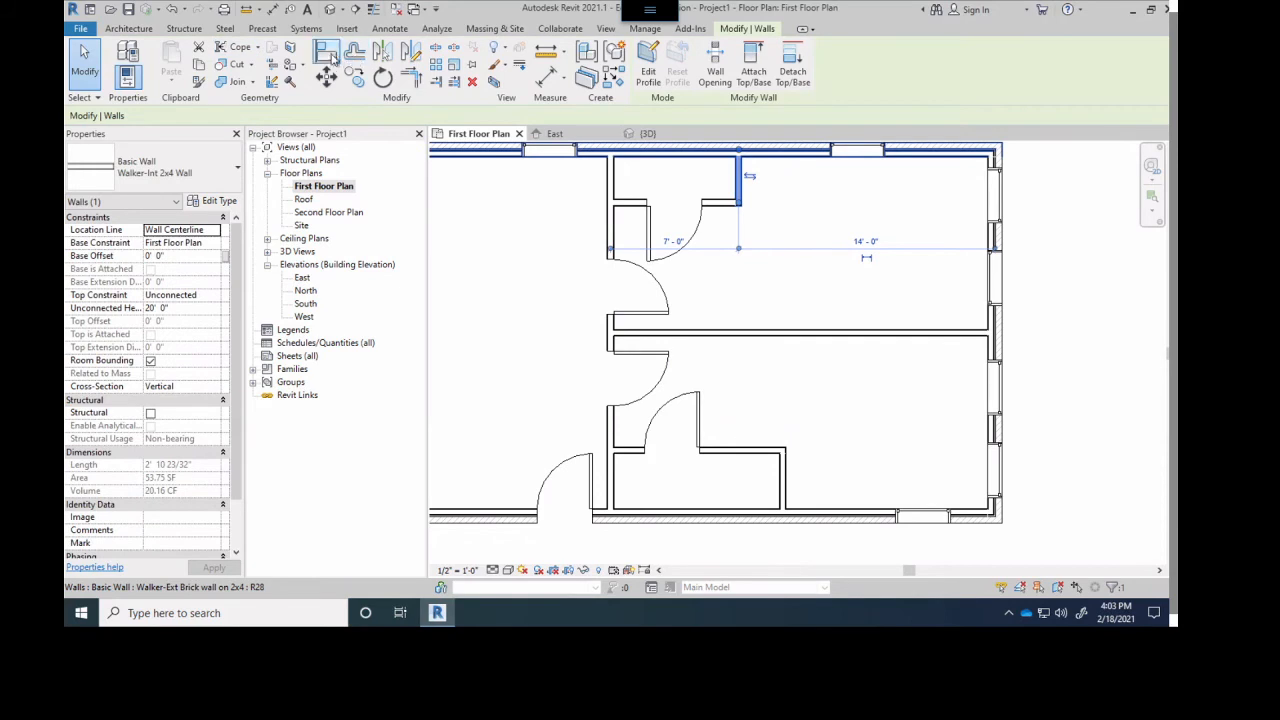
click(333, 58)
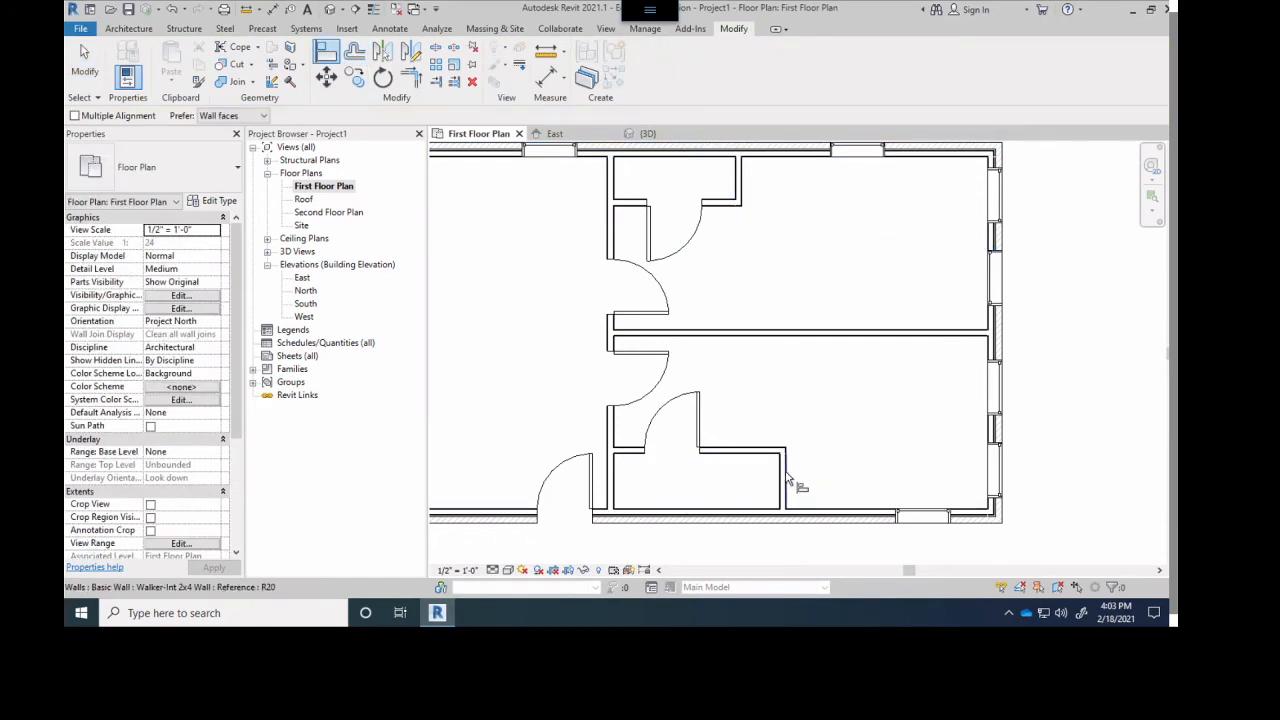
click(787, 477)
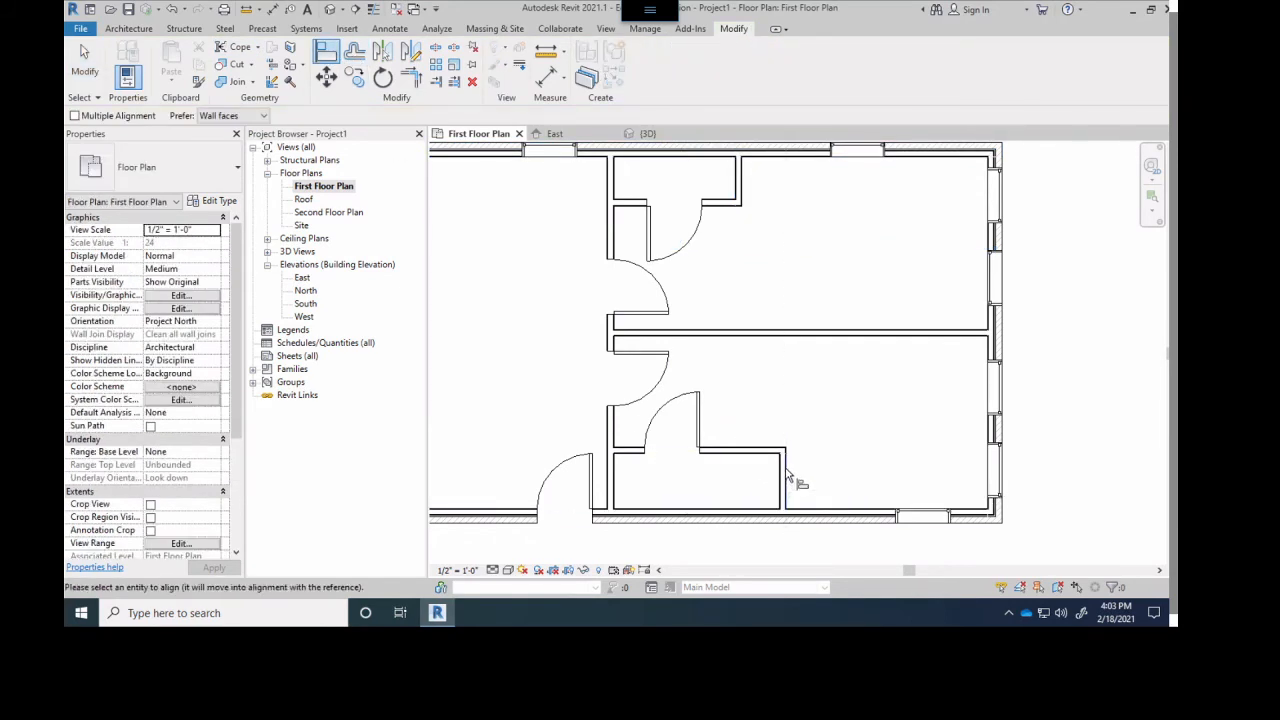
click(741, 190)
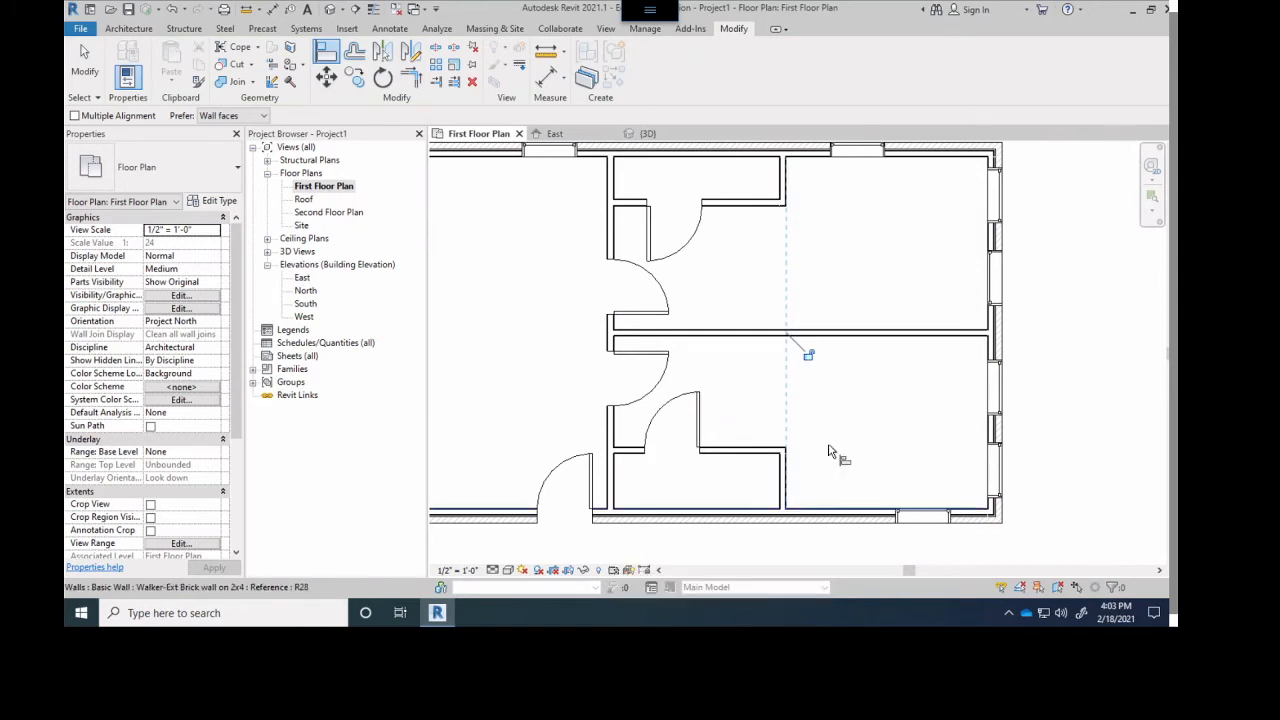
click(807, 354)
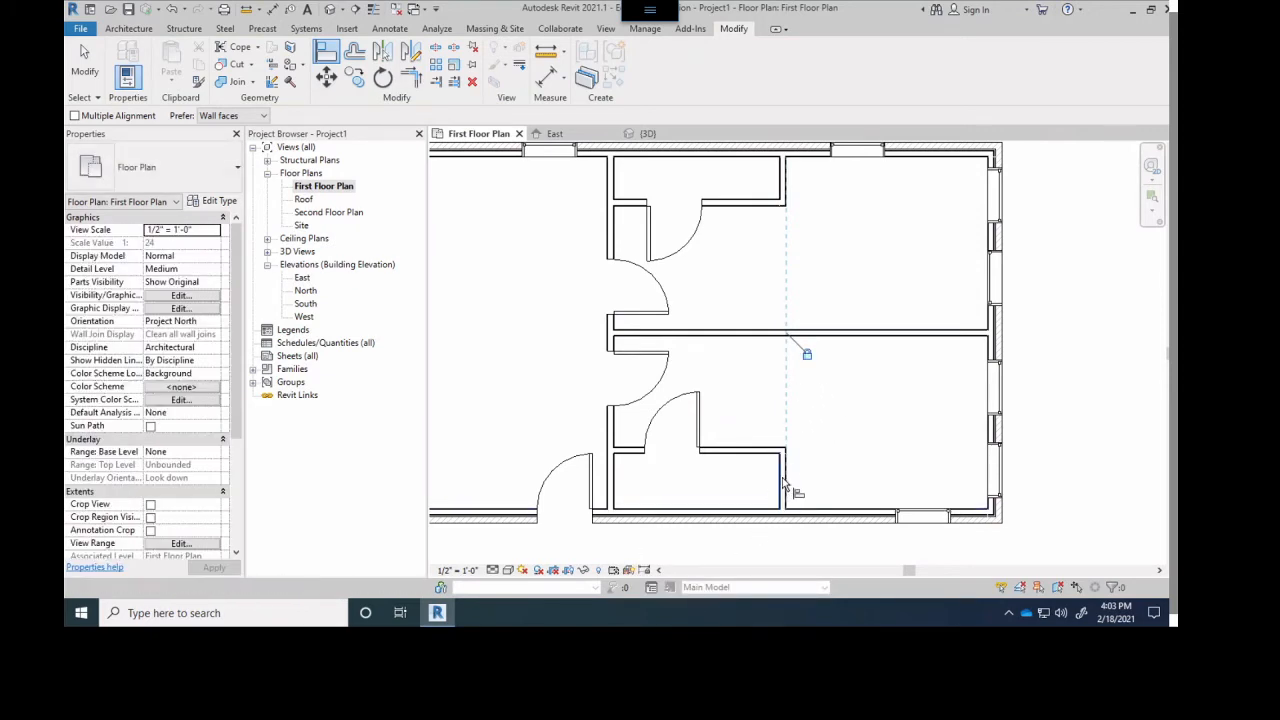
click(784, 484)
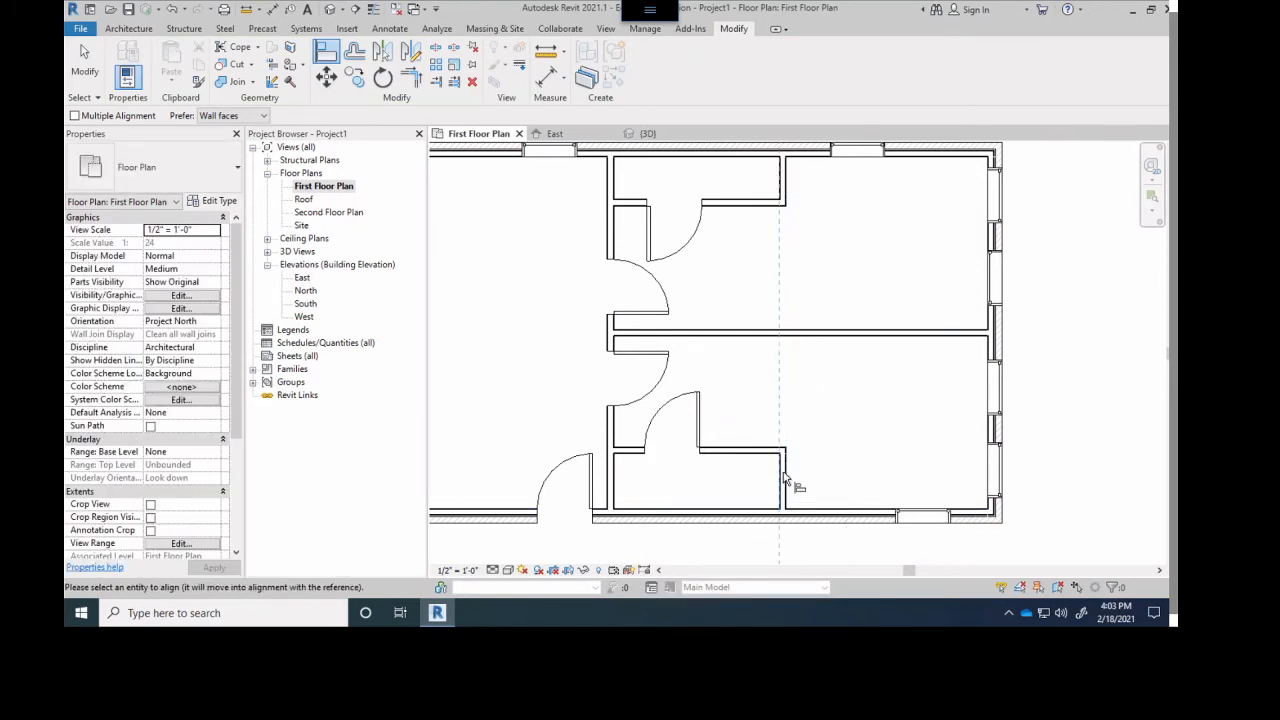
click(80, 66)
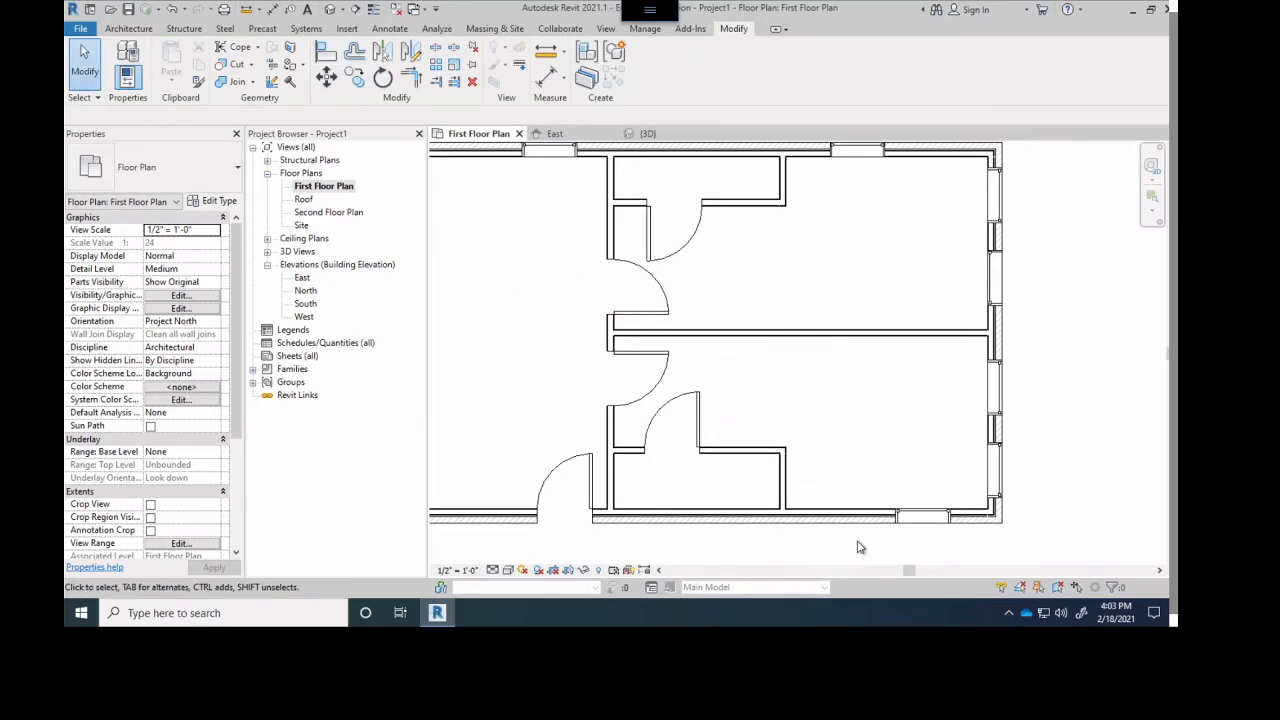
- Move the south enclosure's locked east wall west to 7'-0" from the vertical partition
click(784, 482)
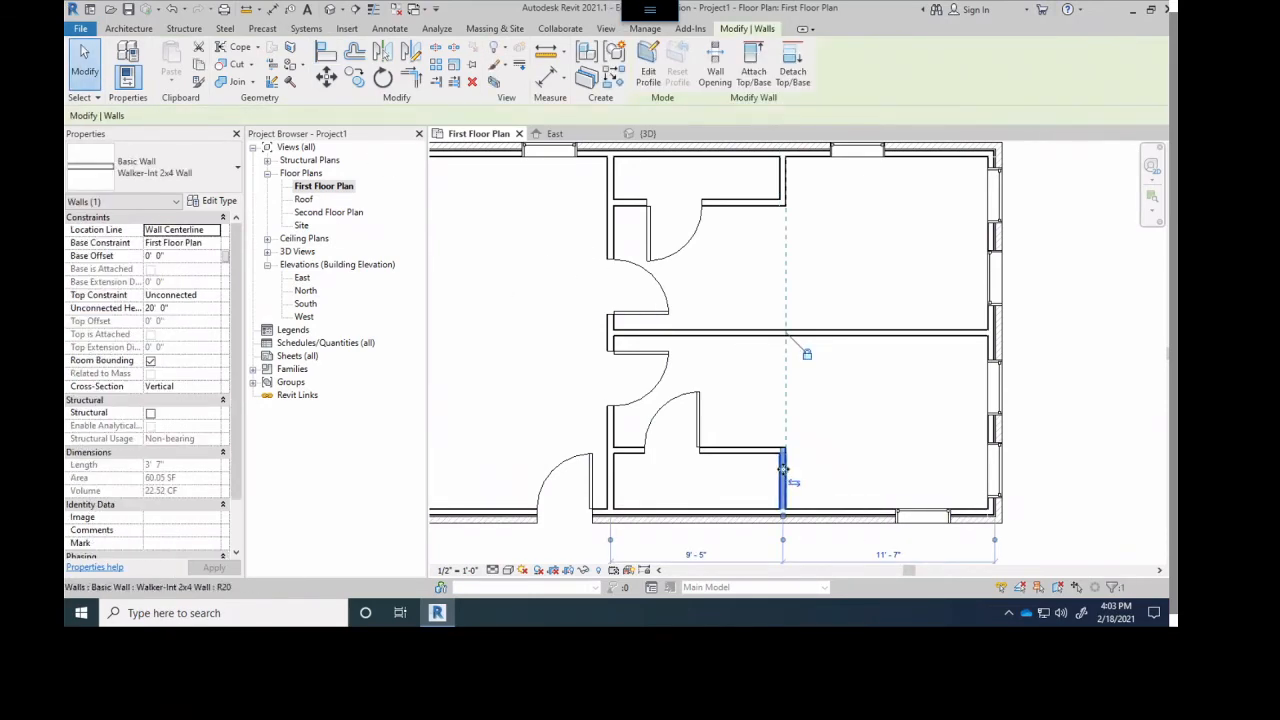
drag(786, 478, 741, 475)
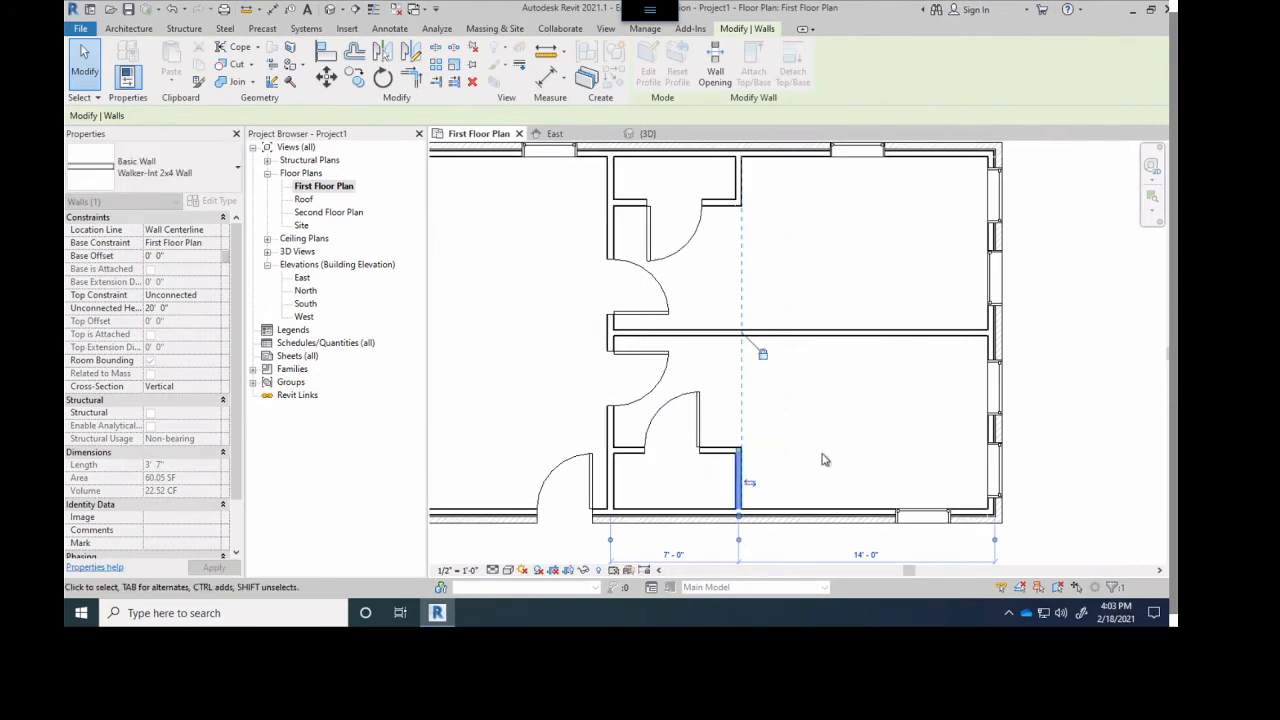
click(843, 462)
- Flip the south enclosure's east wall, move it to 10'-0" from the vertical partition, and unlock its alignment
click(744, 481)
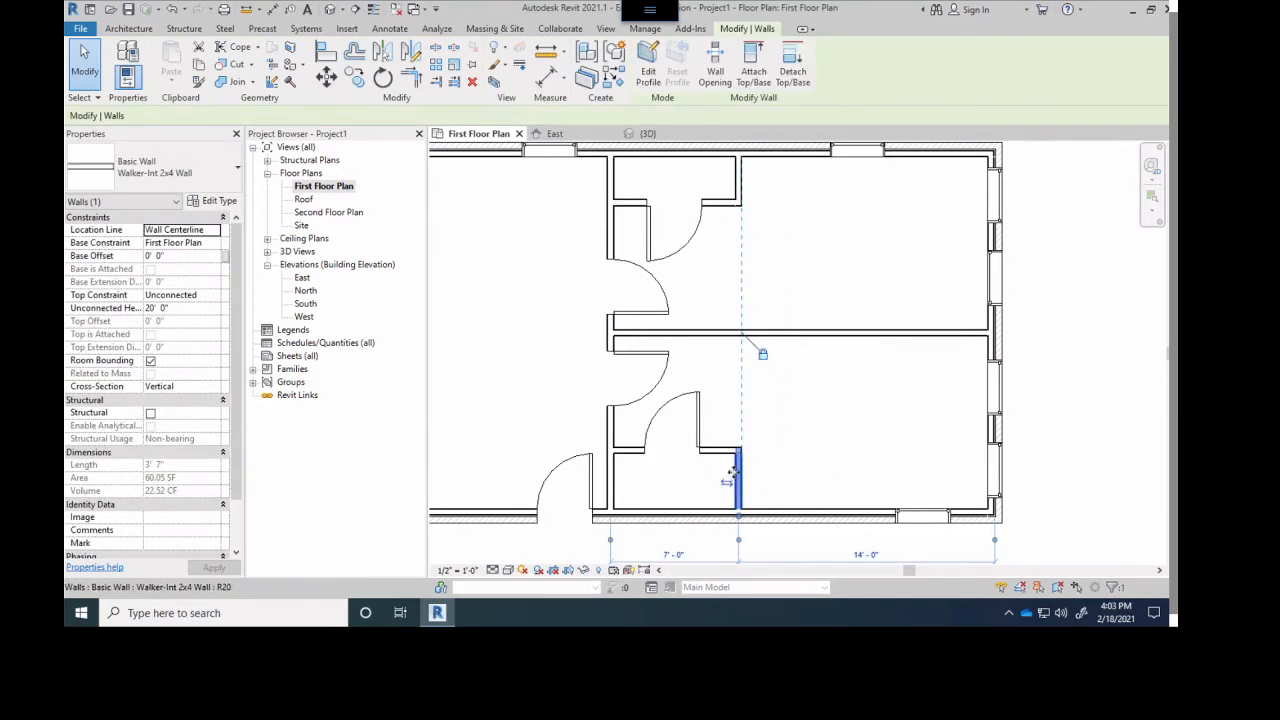
drag(770, 471, 826, 474)
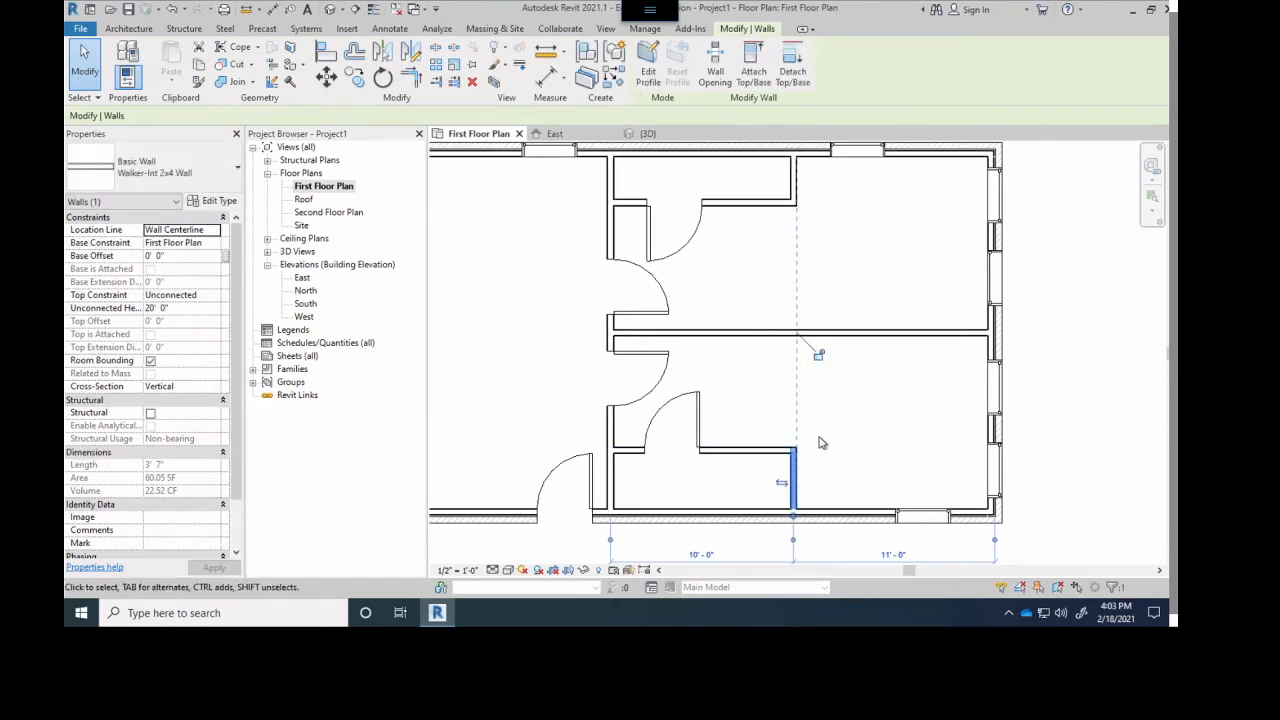
- Try moving only the north enclosure's east wall west toward its door, and undo the move
click(795, 183)
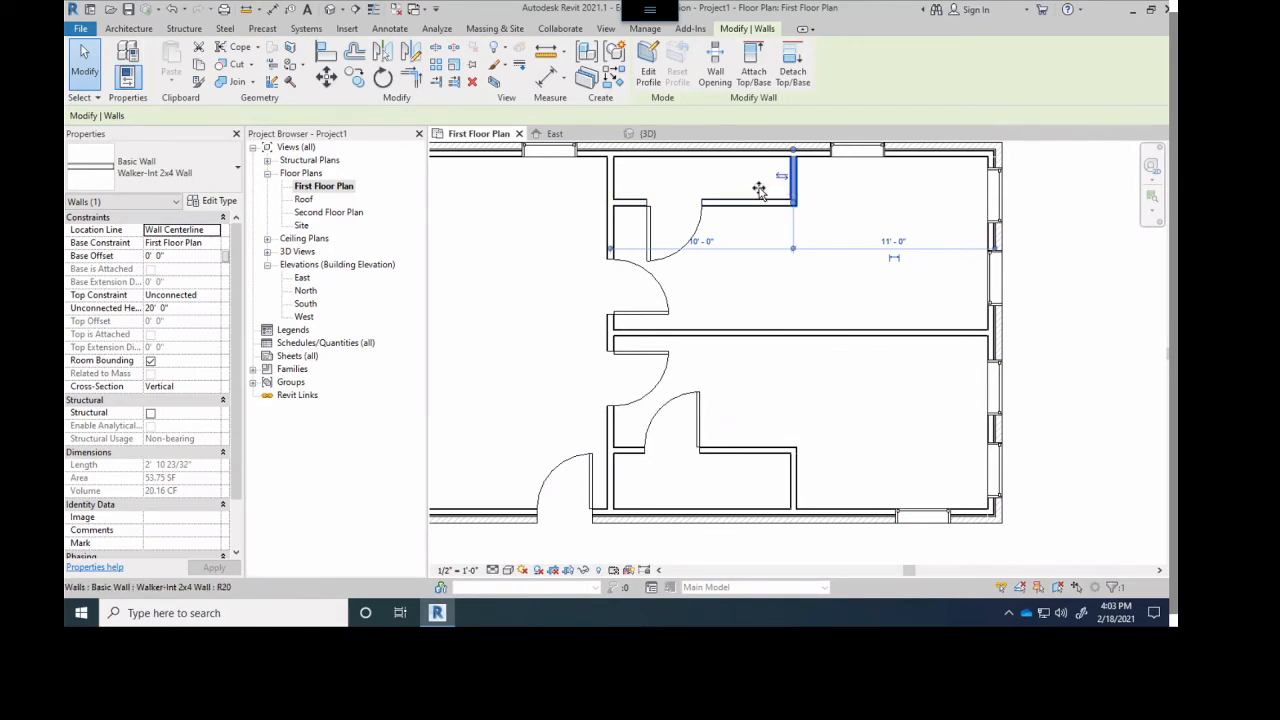
drag(760, 191, 740, 194)
click(827, 227)
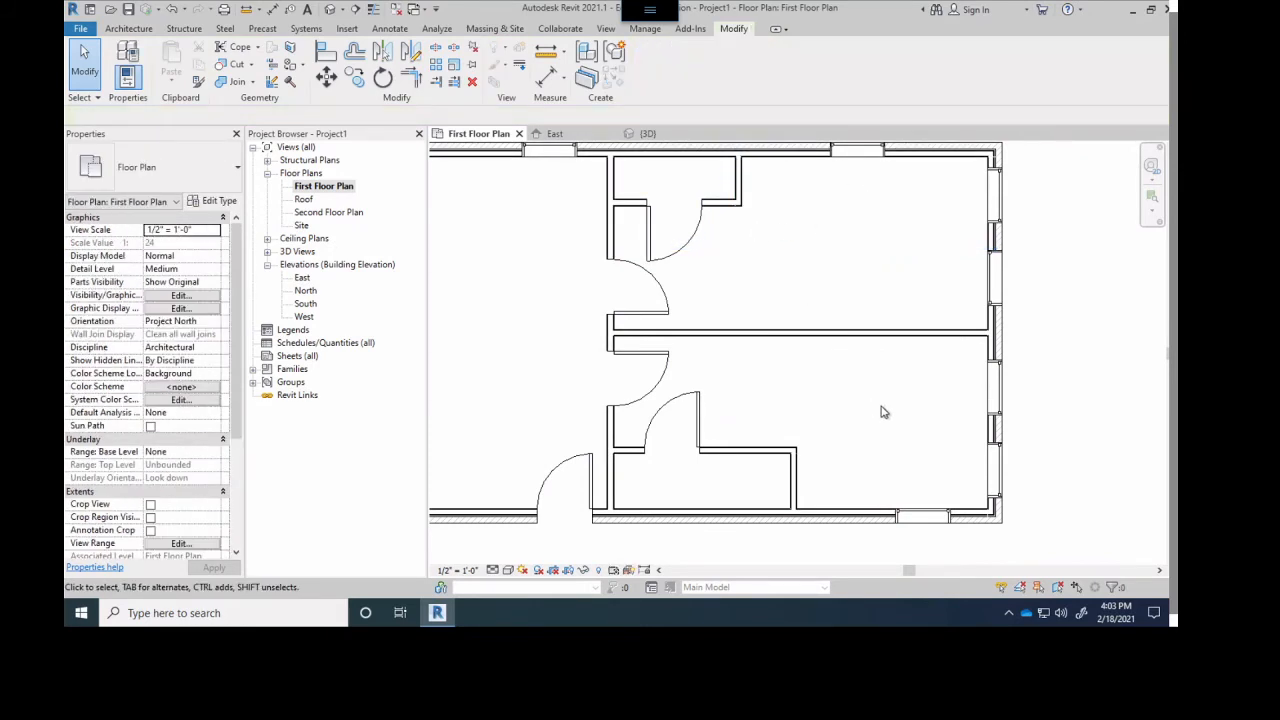
key(ctrl+z)
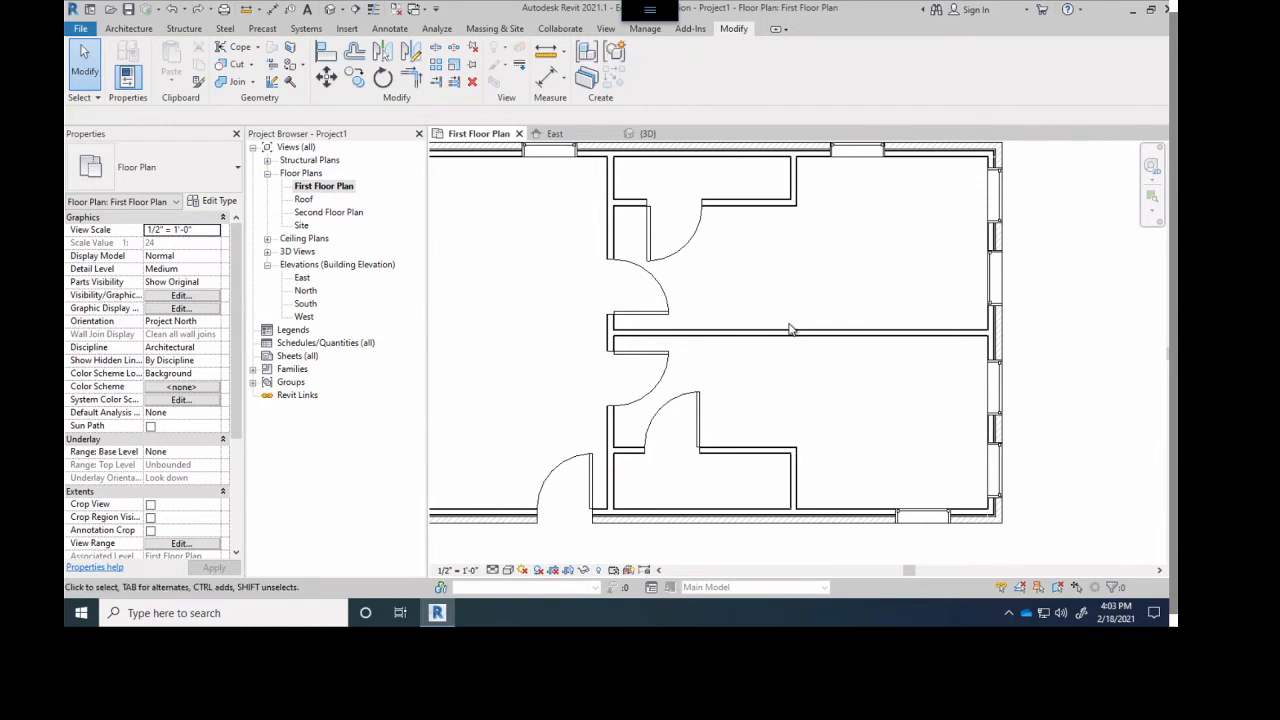
- Move the north and south enclosures' east walls west individually, close to their doors and in line with each other
click(794, 483)
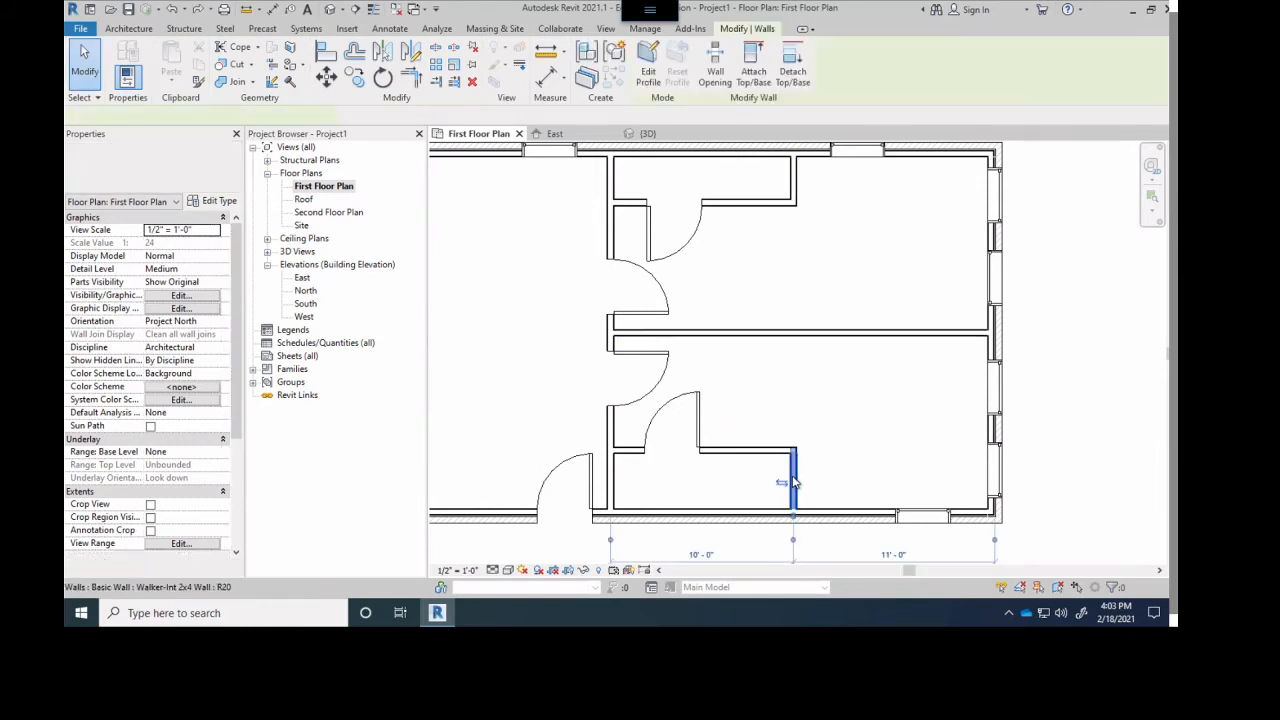
click(772, 231)
click(793, 478)
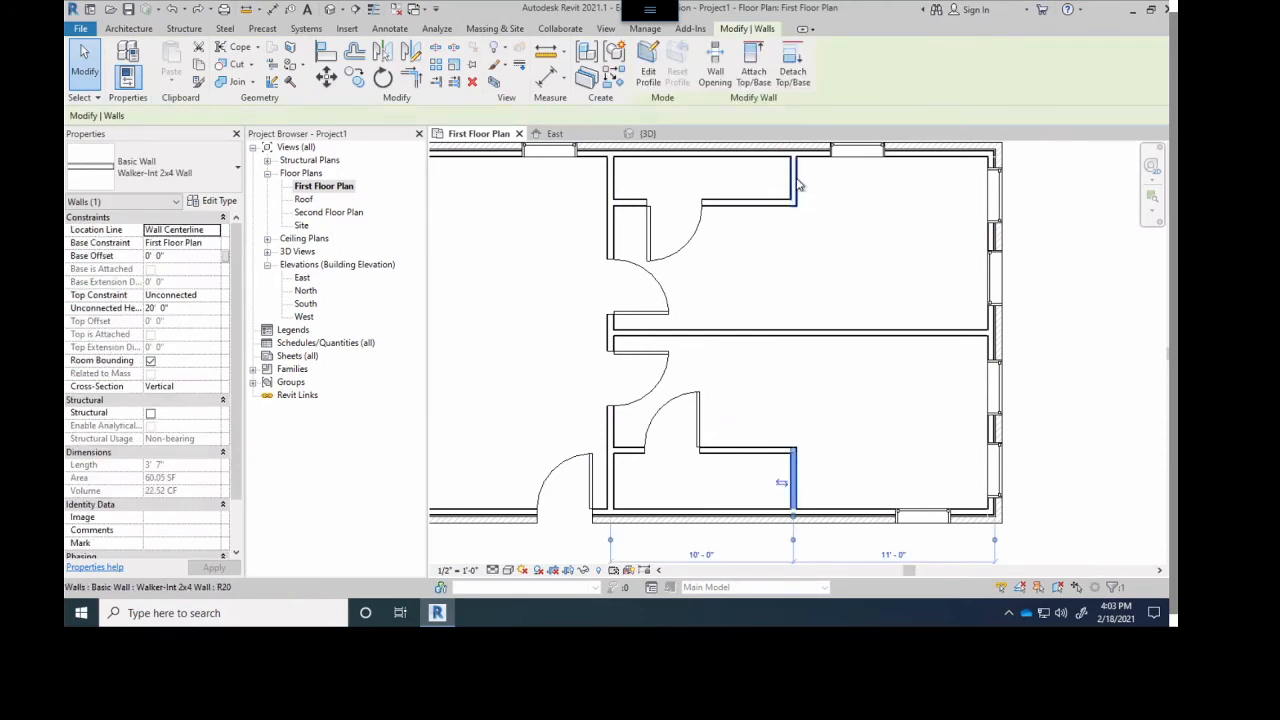
key(m)
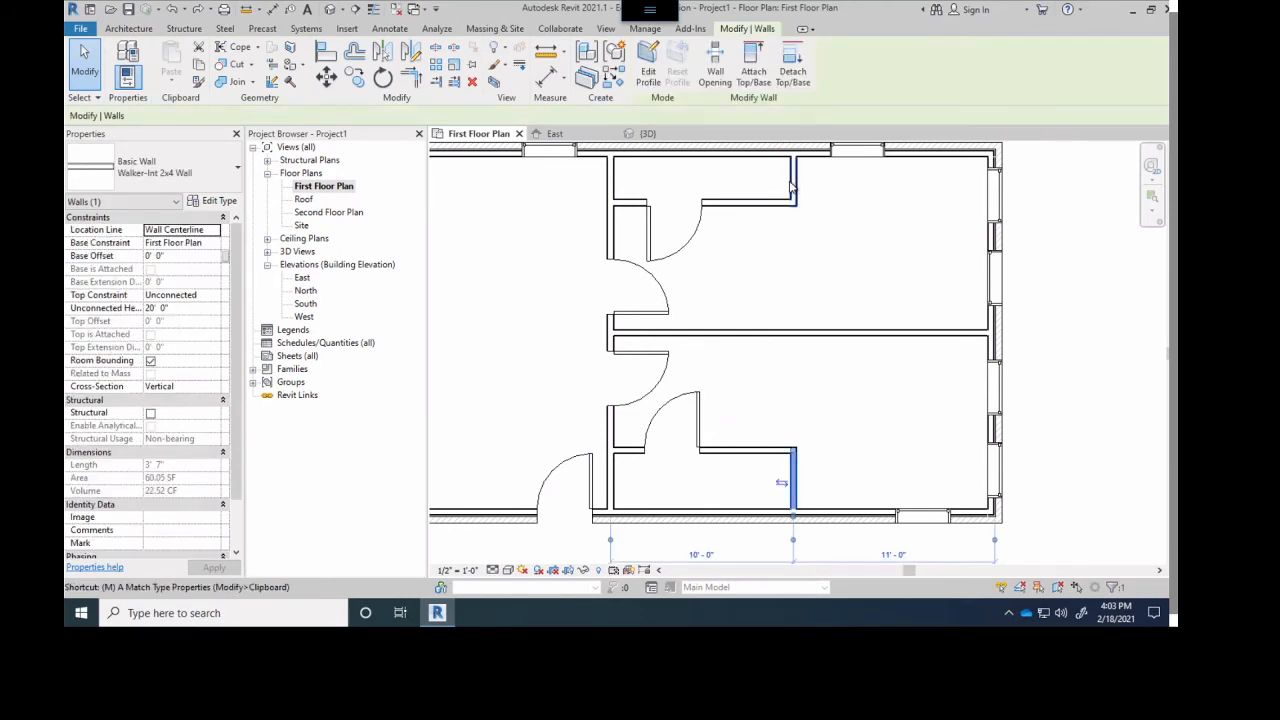
drag(790, 186, 731, 197)
click(794, 485)
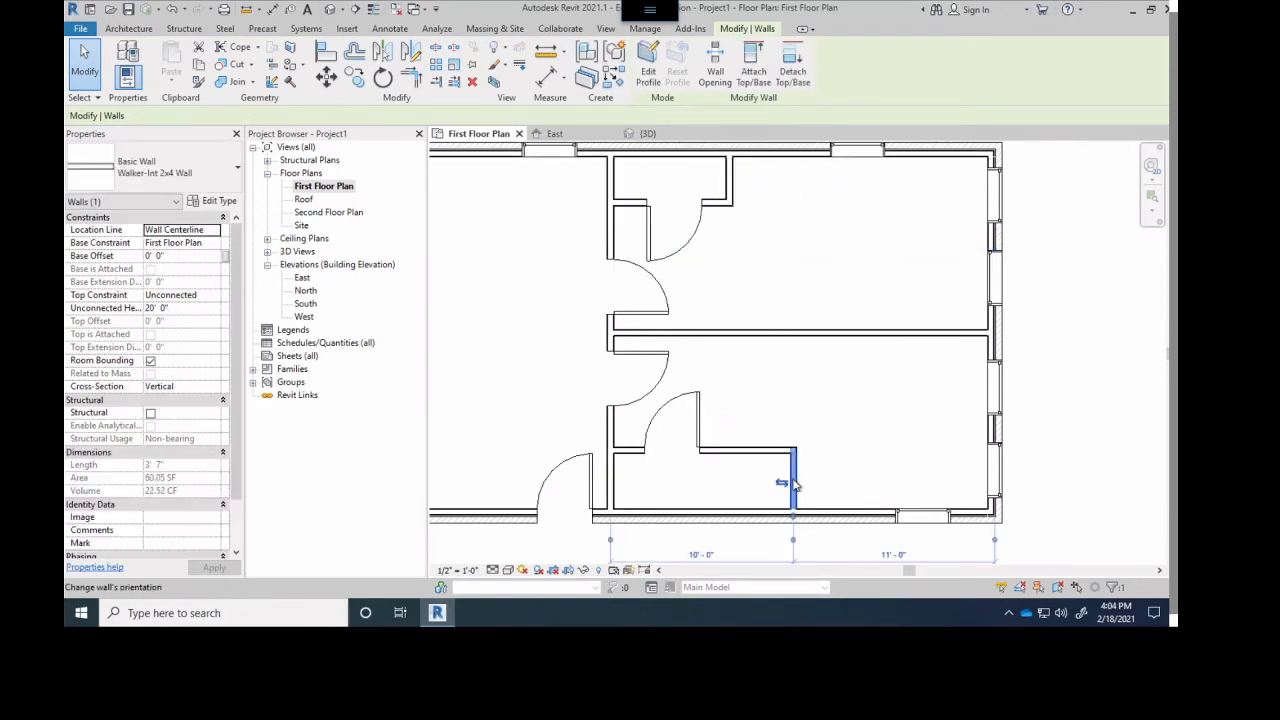
drag(793, 485, 730, 483)
click(880, 440)
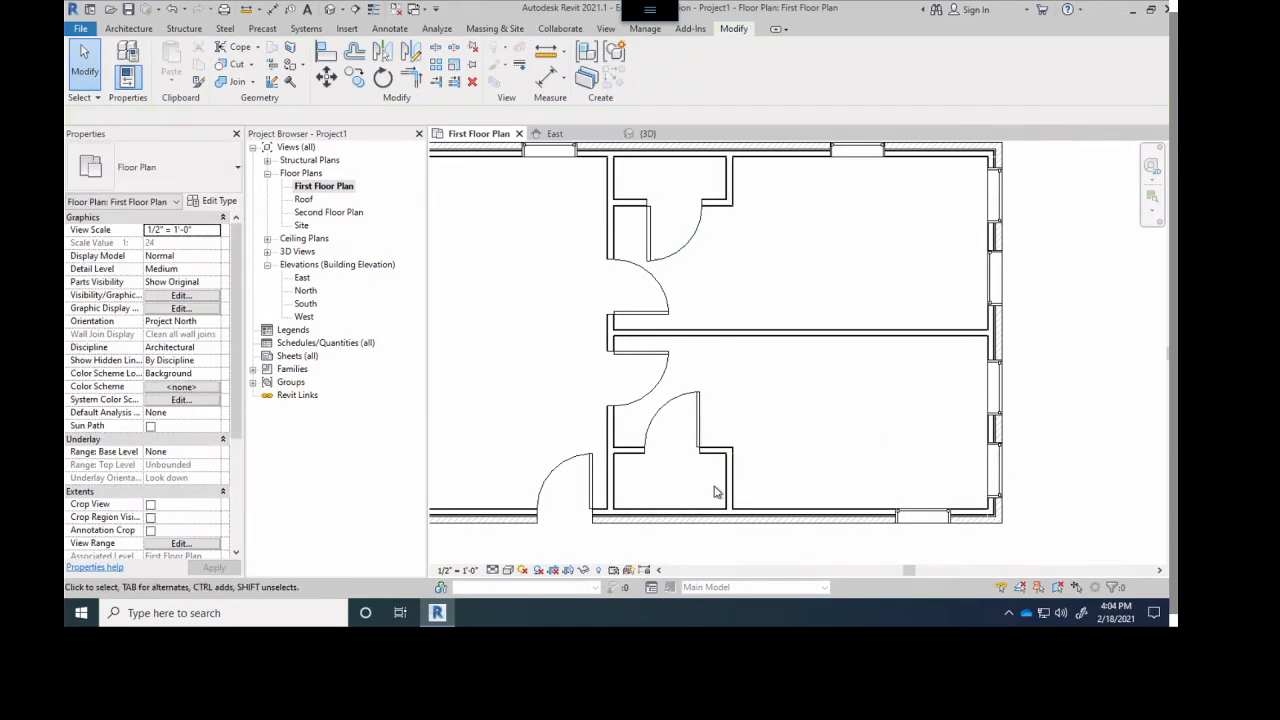
- Review the whole first floor plan and the East elevation with its levels, and open the 3D view
scroll(743, 297, down, 2)
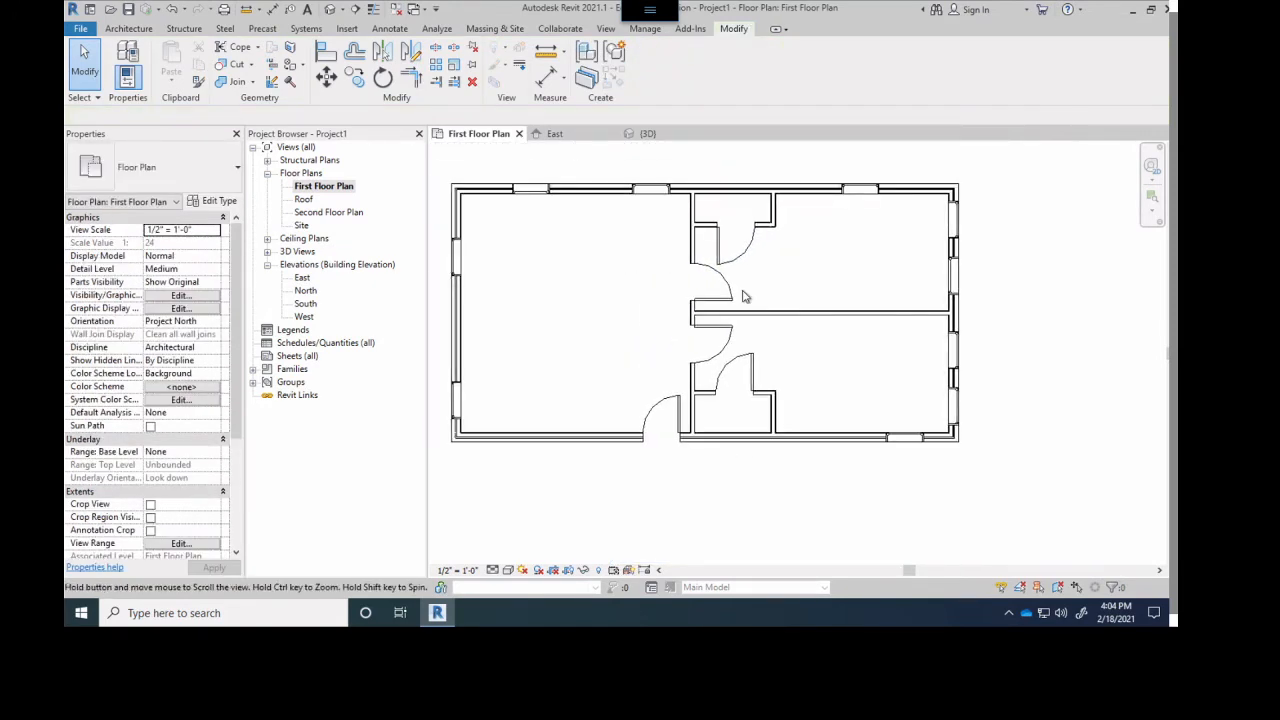
scroll(743, 297, down, 1)
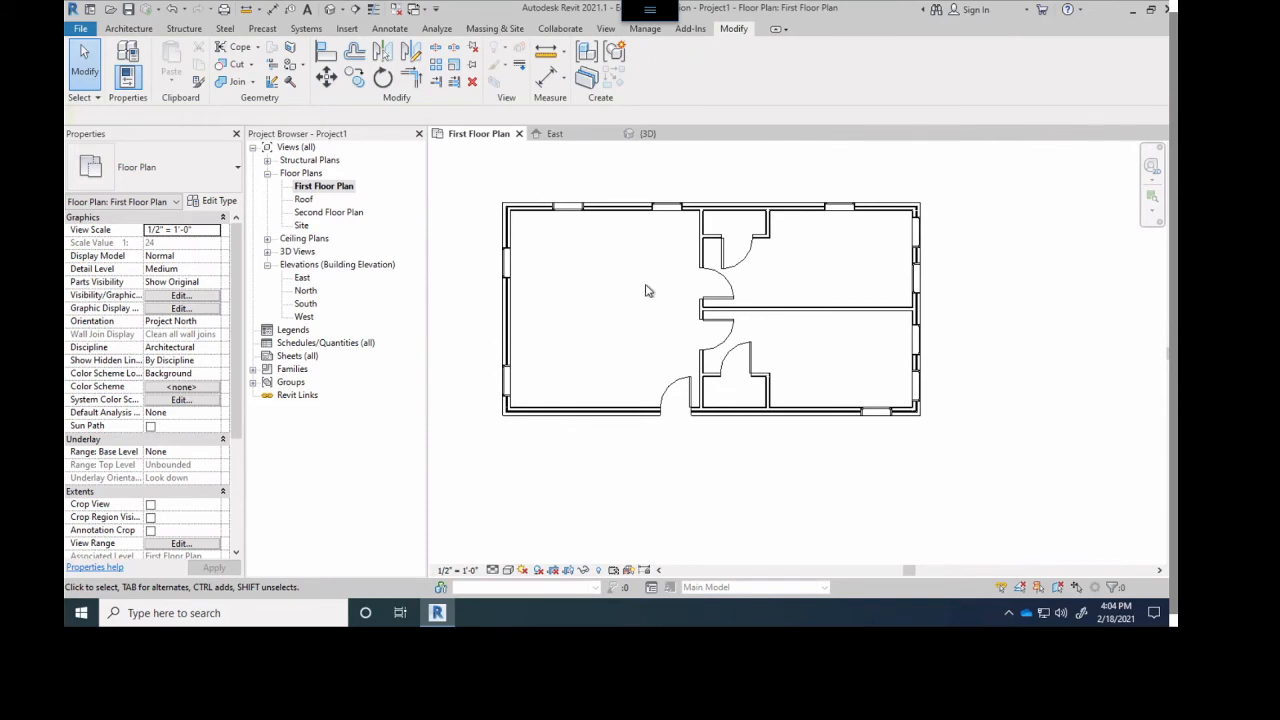
click(569, 134)
scroll(682, 269, down, 3)
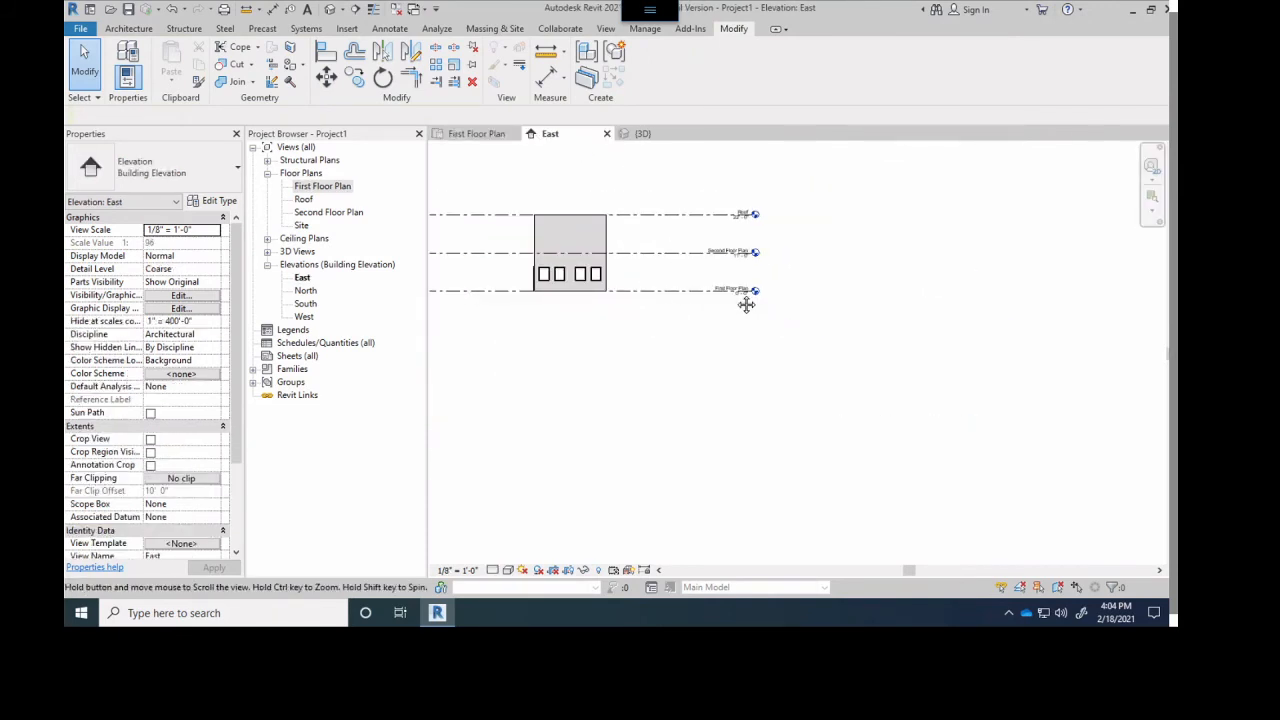
scroll(746, 303, down, 3)
scroll(720, 263, up, 4)
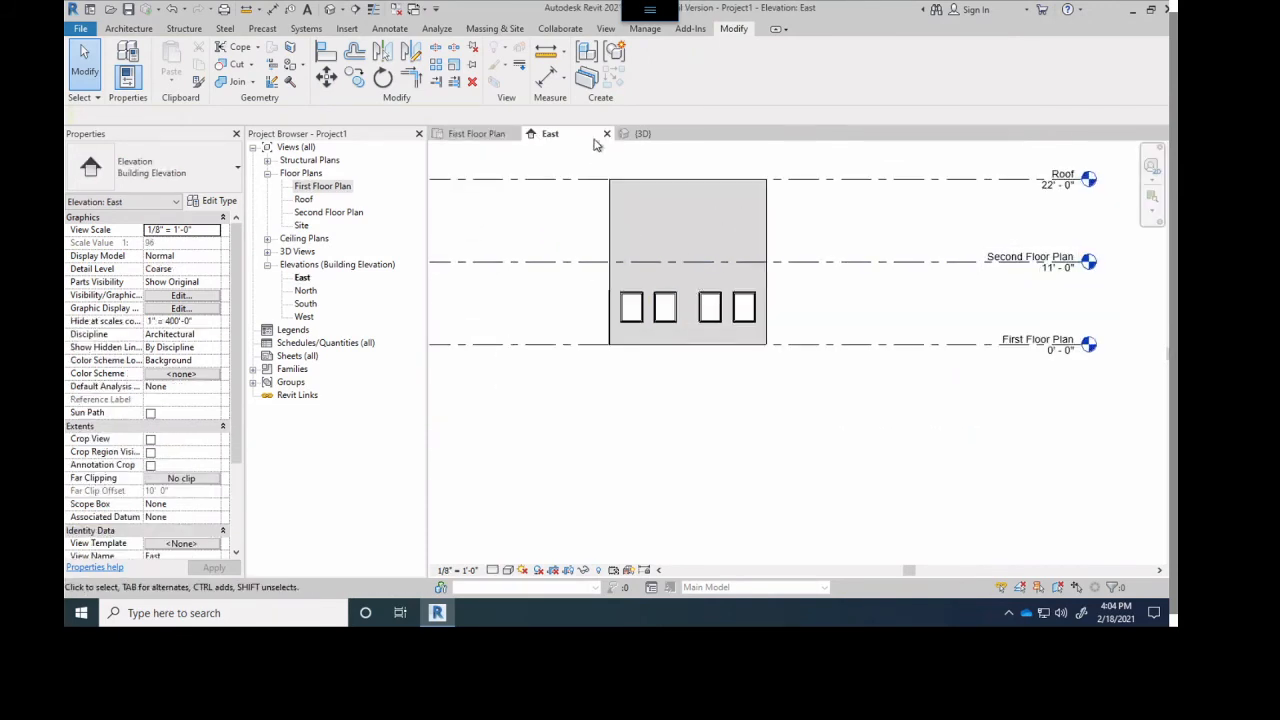
click(630, 136)
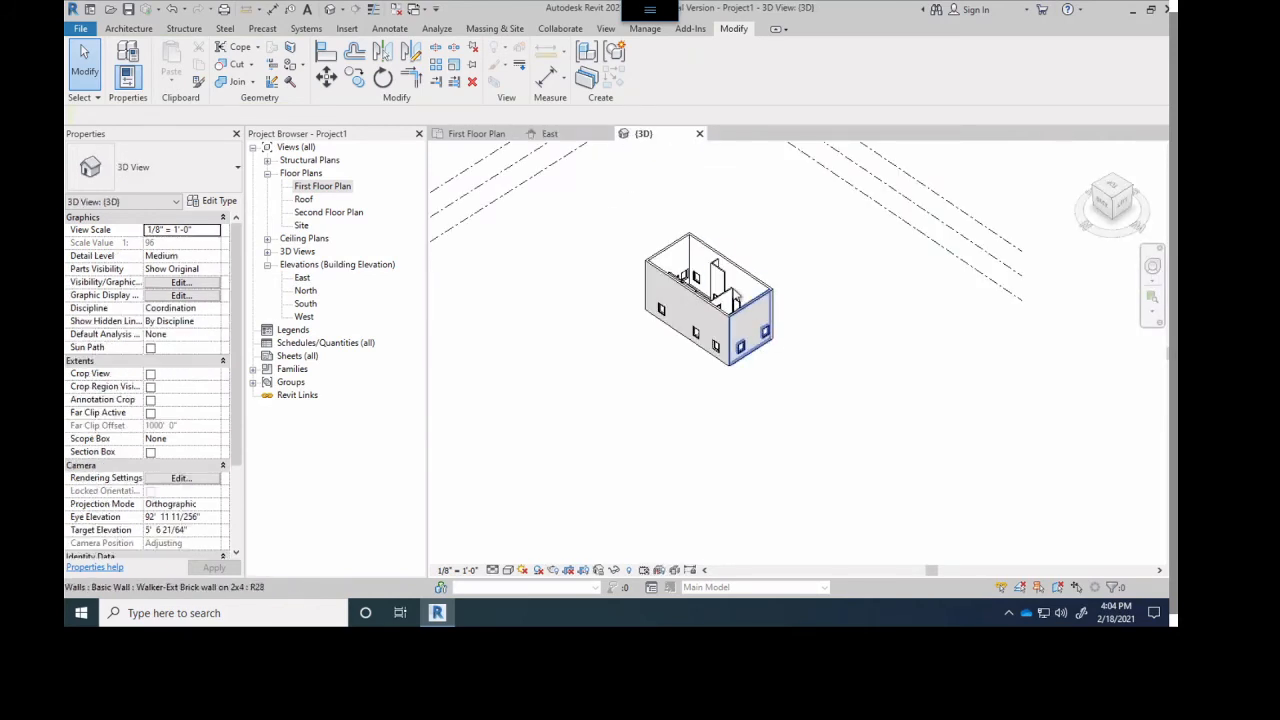
- Orbit the 3D view around the east end and examine the interior partitions and enclosure walls from above
scroll(725, 289, up, 2)
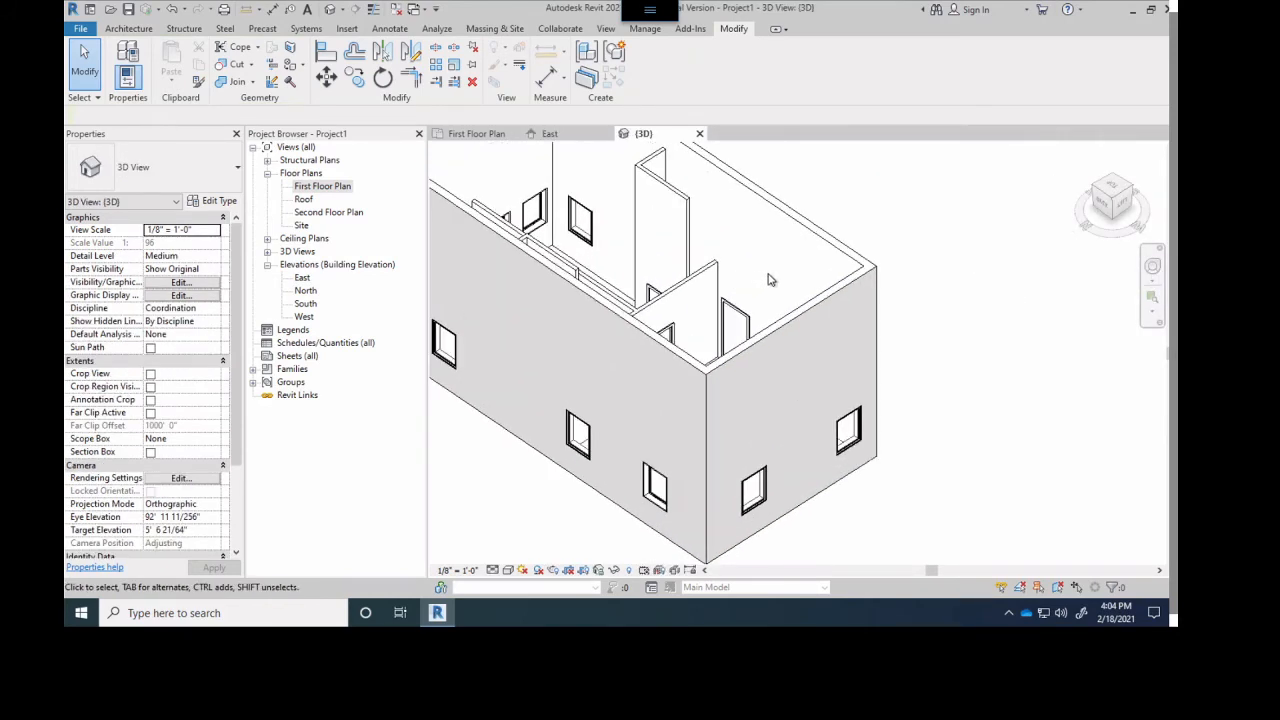
scroll(745, 276, down, 1)
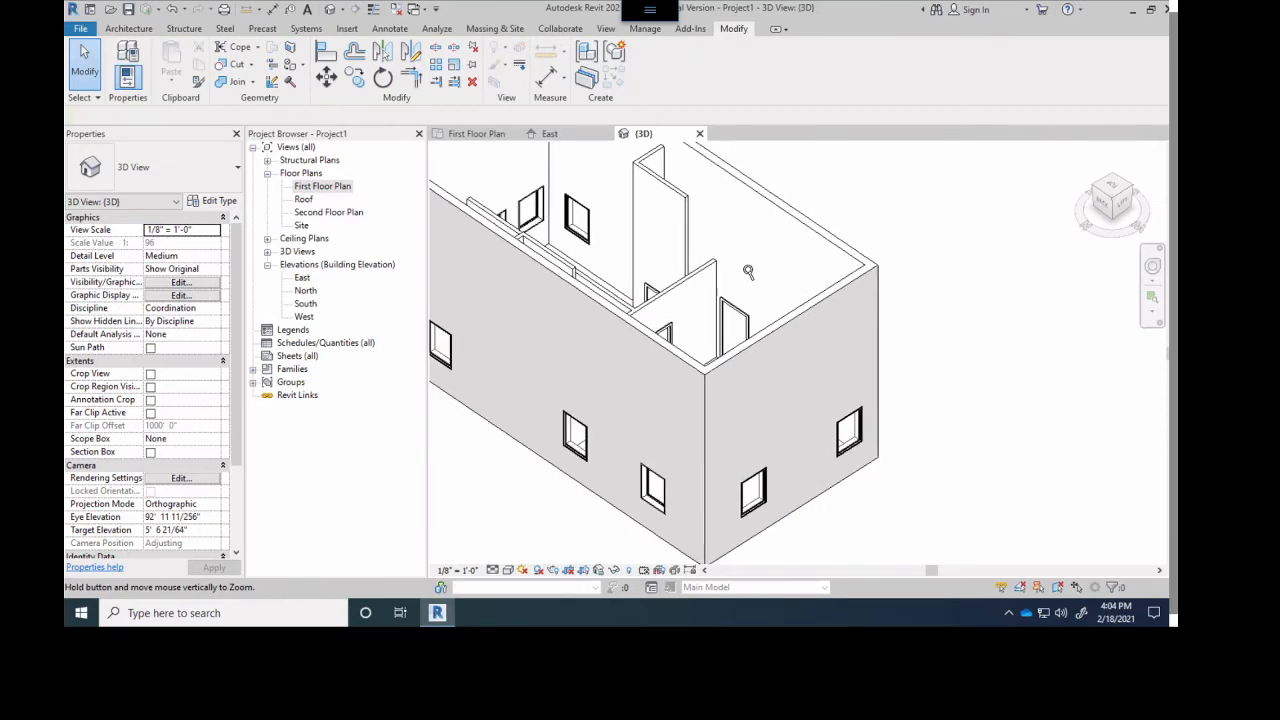
scroll(750, 272, up, 2)
scroll(760, 266, down, 2)
mouse_move(758, 270)
middle_down()
mouse_move(626, 307)
mouse_move(700, 302)
mouse_move(572, 311)
mouse_move(668, 257)
mouse_move(726, 251)
mouse_move(737, 277)
middle_up()
scroll(576, 262, up, 3)
scroll(576, 262, up, 2)
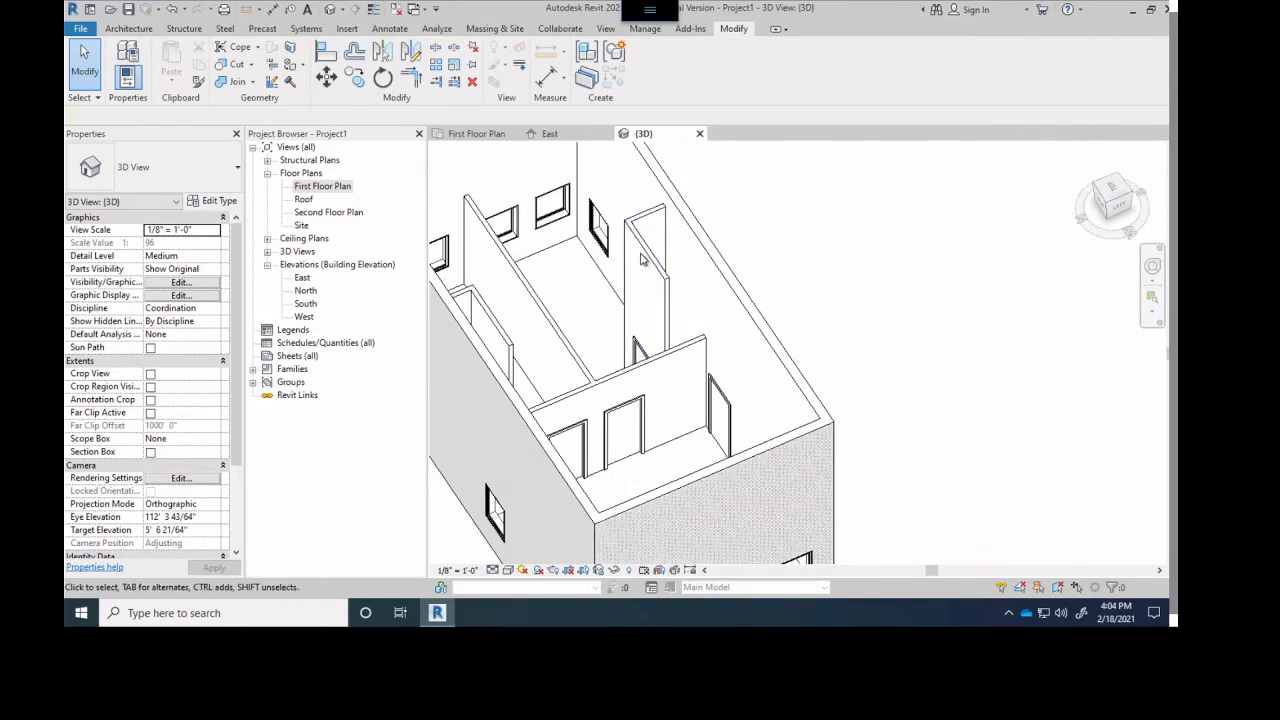
- Select all four walls of the north and south enclosures and set their Top Constraint to Up to level: Second Floor Plan
click(647, 253)
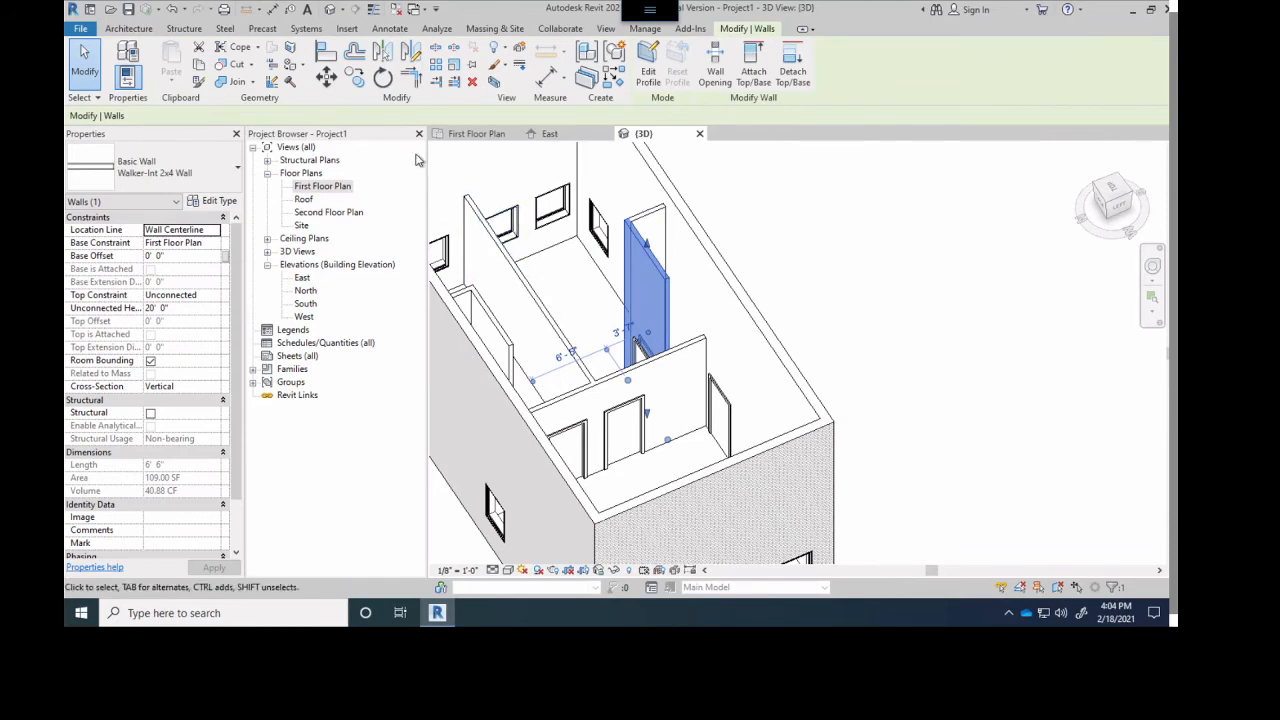
click(463, 138)
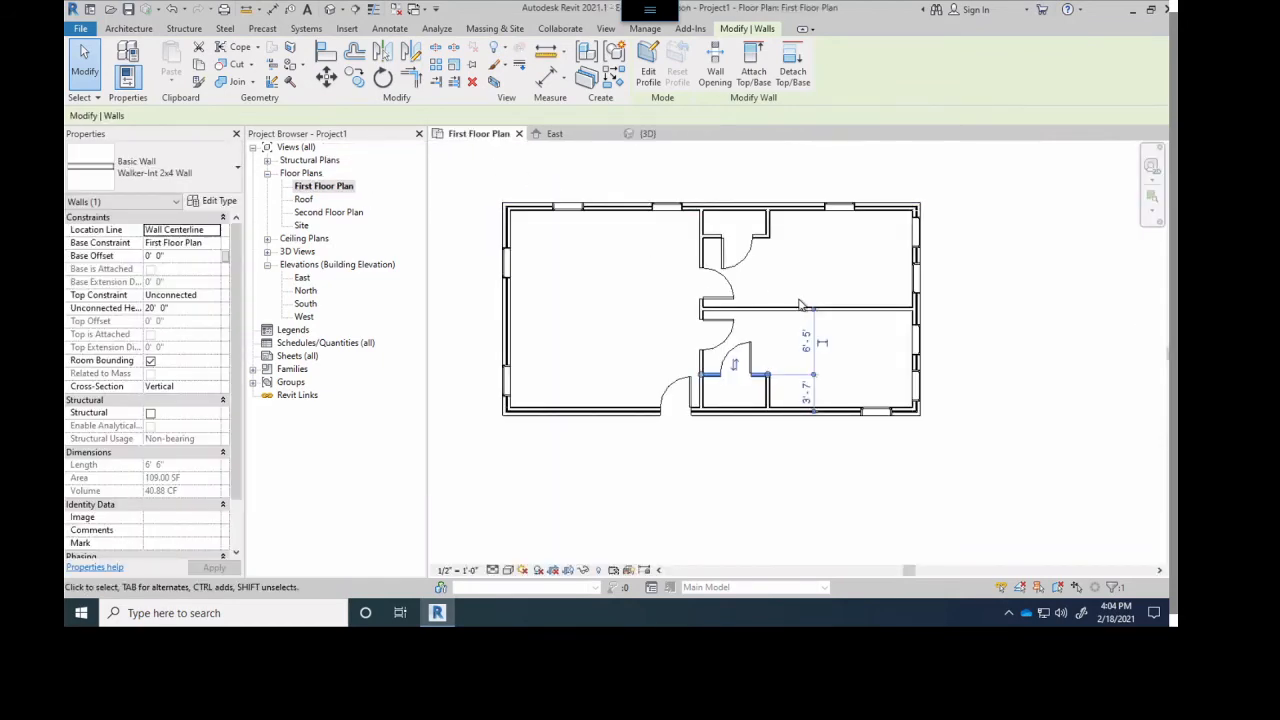
scroll(786, 336, up, 5)
drag(757, 420, 711, 474)
scroll(760, 250, down, 2)
scroll(755, 248, up, 6)
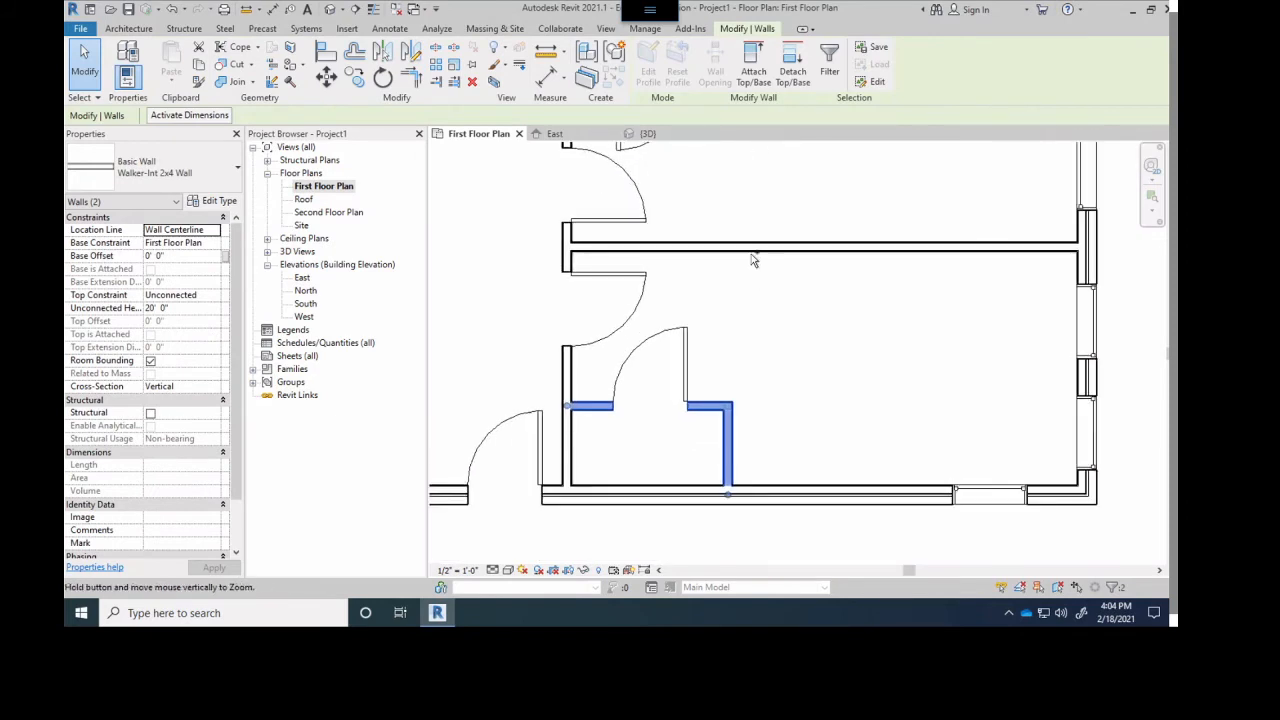
middle_drag(751, 237, 787, 400)
scroll(729, 277, down, 4)
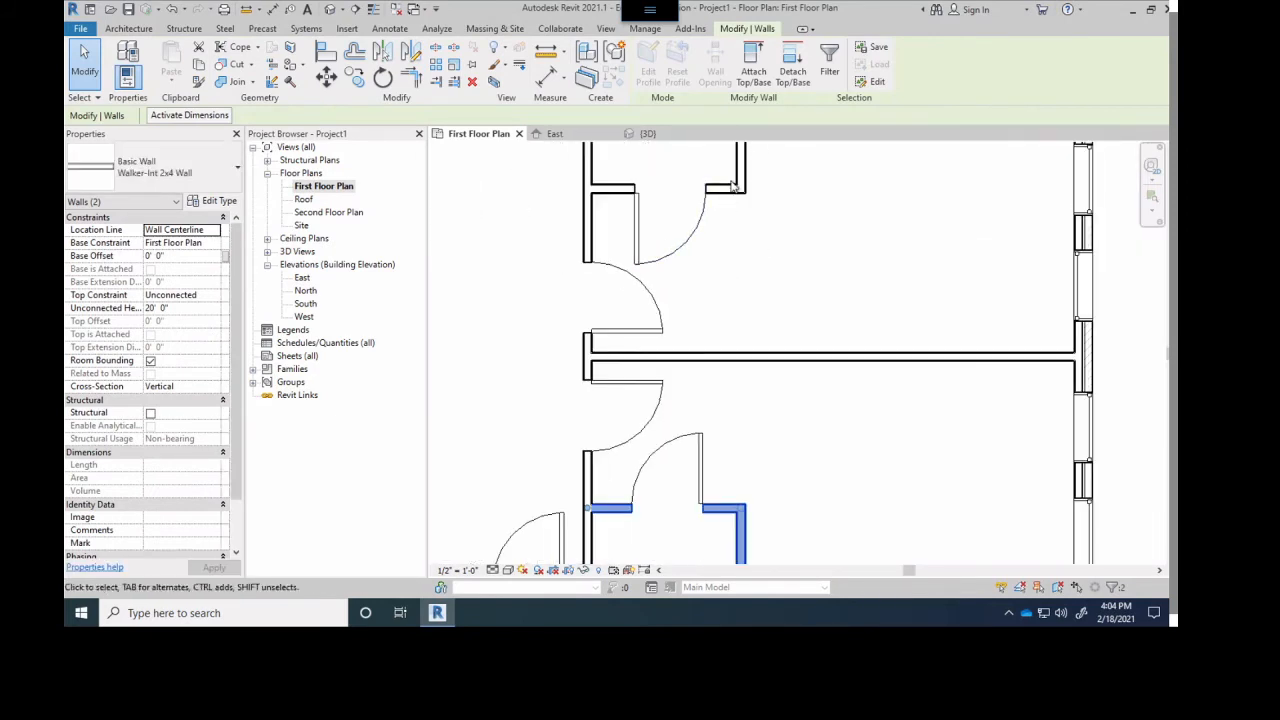
ctrl+click(735, 185)
ctrl+click(728, 188)
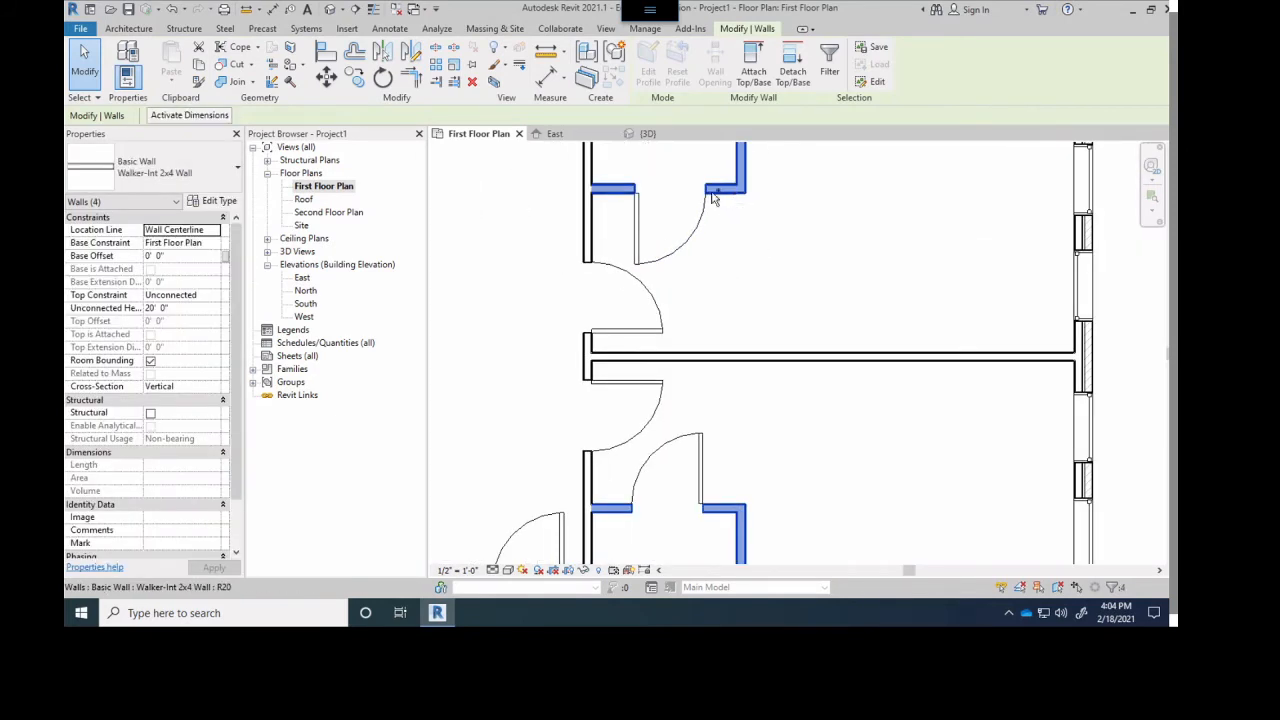
click(168, 309)
click(211, 306)
click(212, 299)
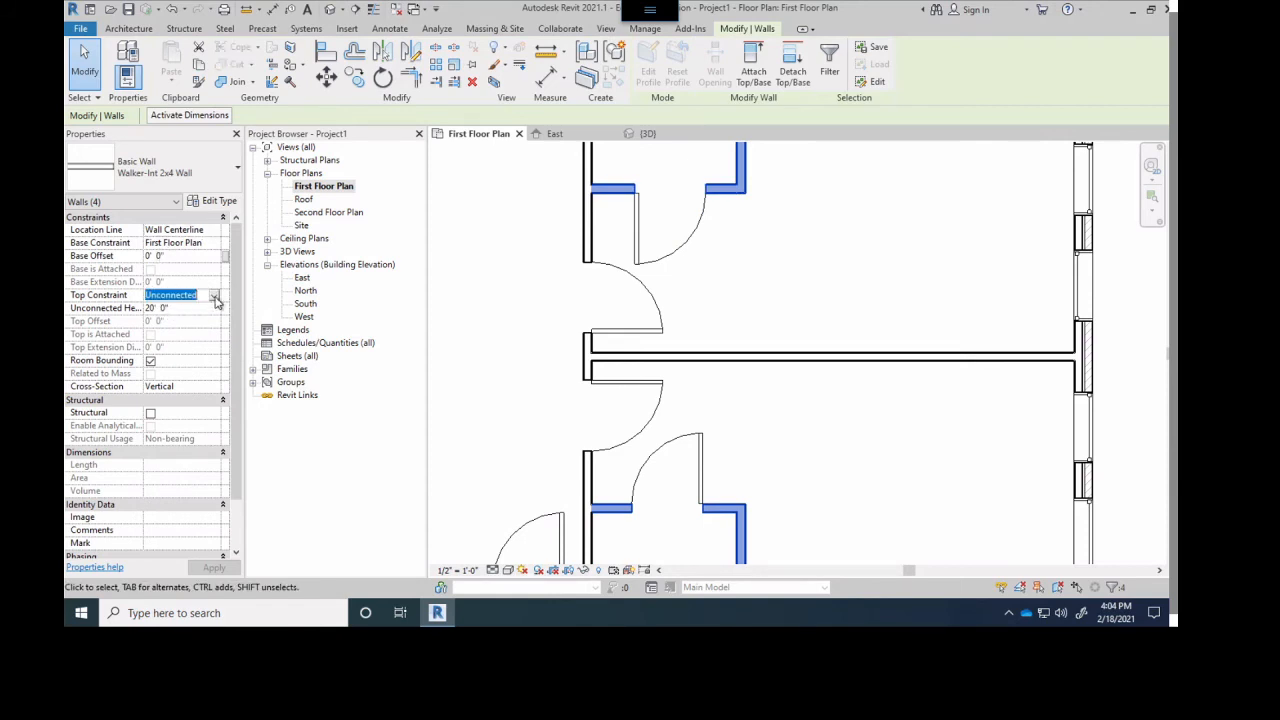
click(215, 297)
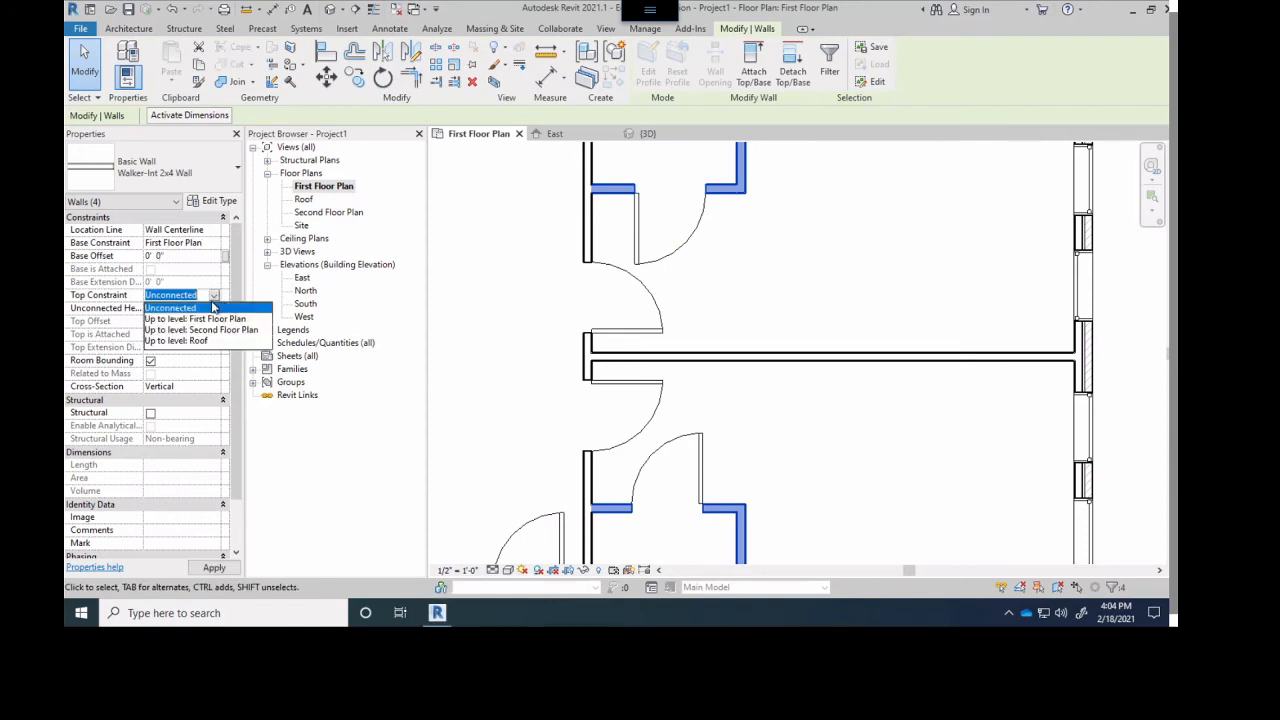
click(210, 329)
click(872, 288)
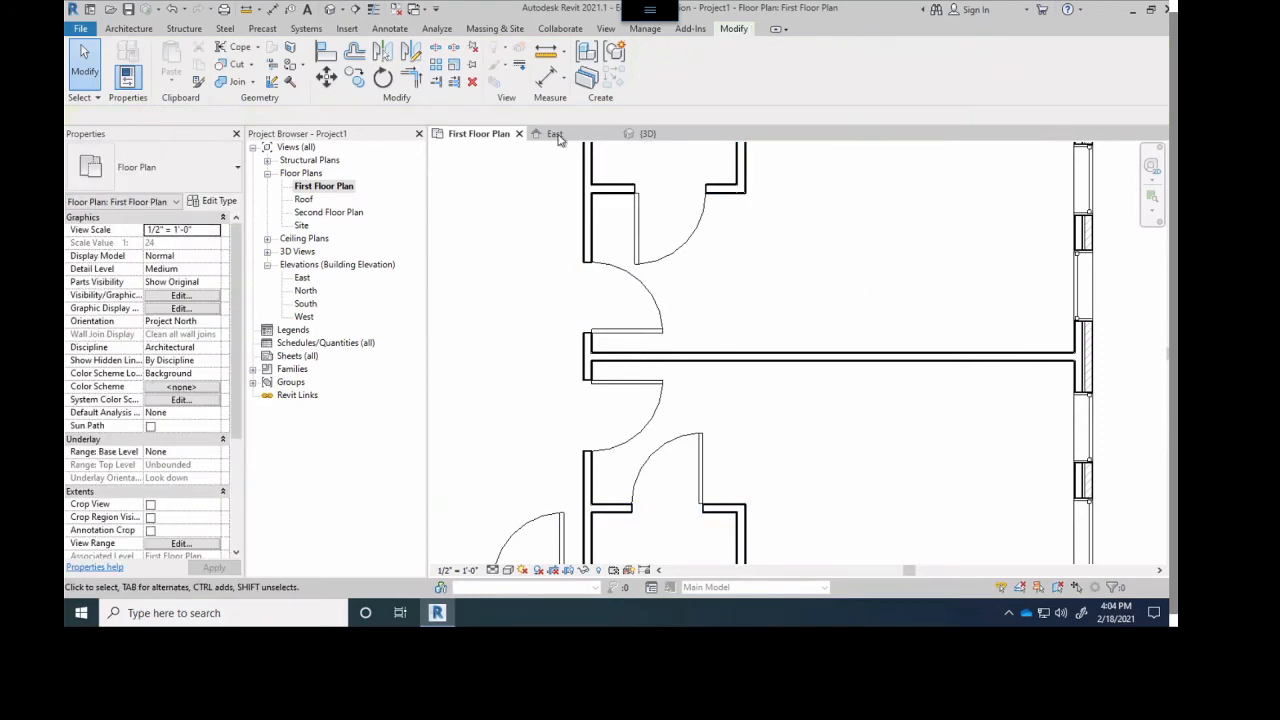
- Examine the enclosure walls' height, the interior doors and the exterior brick walls in the 3D view from several angles
click(645, 133)
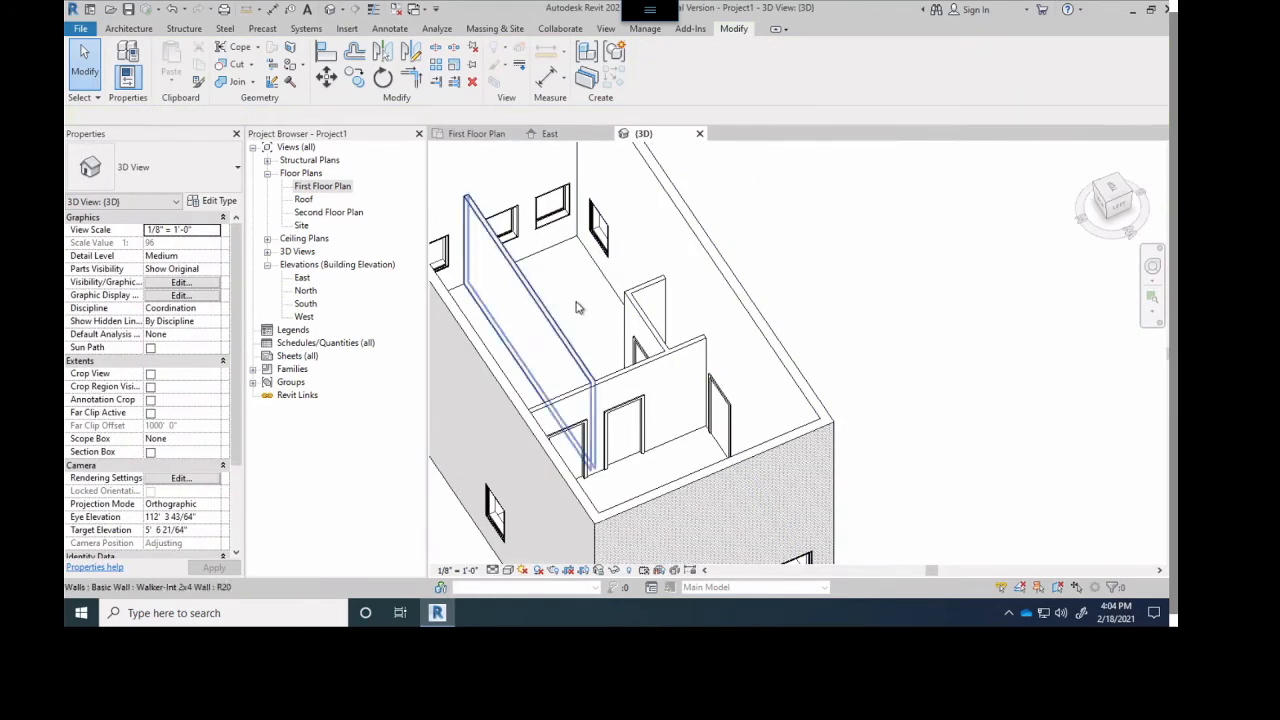
scroll(580, 312, down, 2)
scroll(591, 323, up, 2)
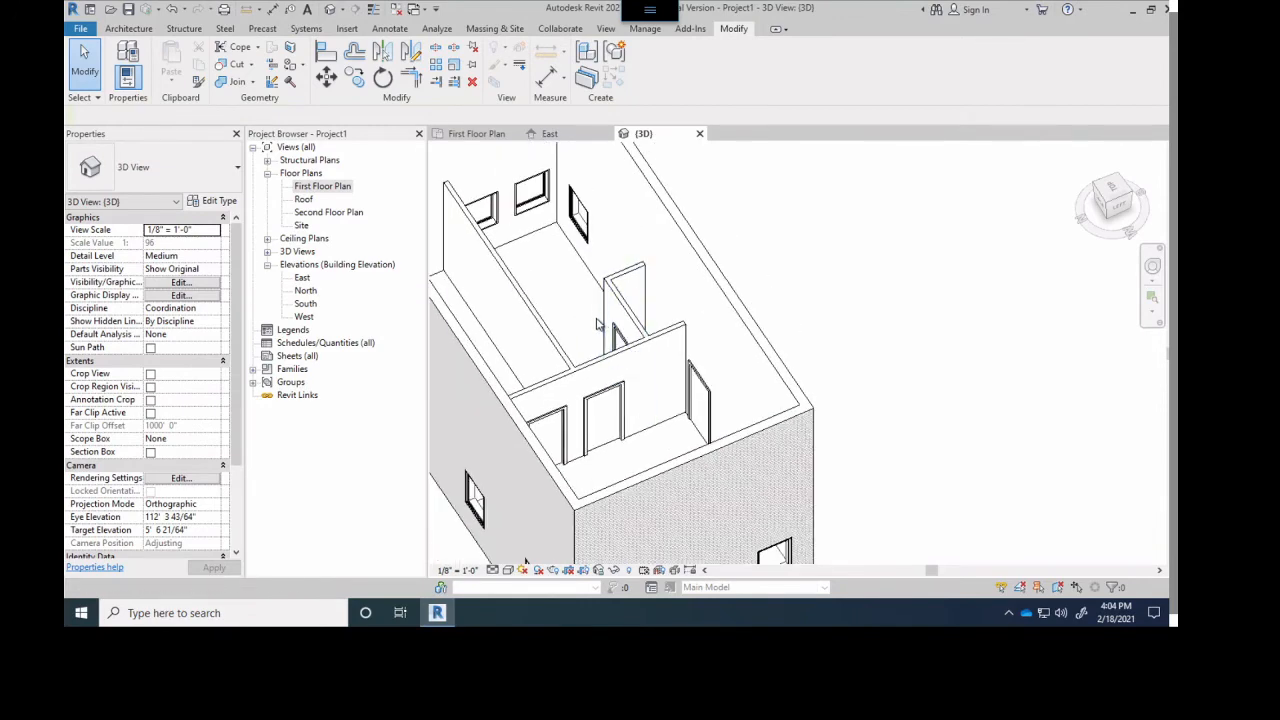
shift+middle_drag(596, 323, 622, 307)
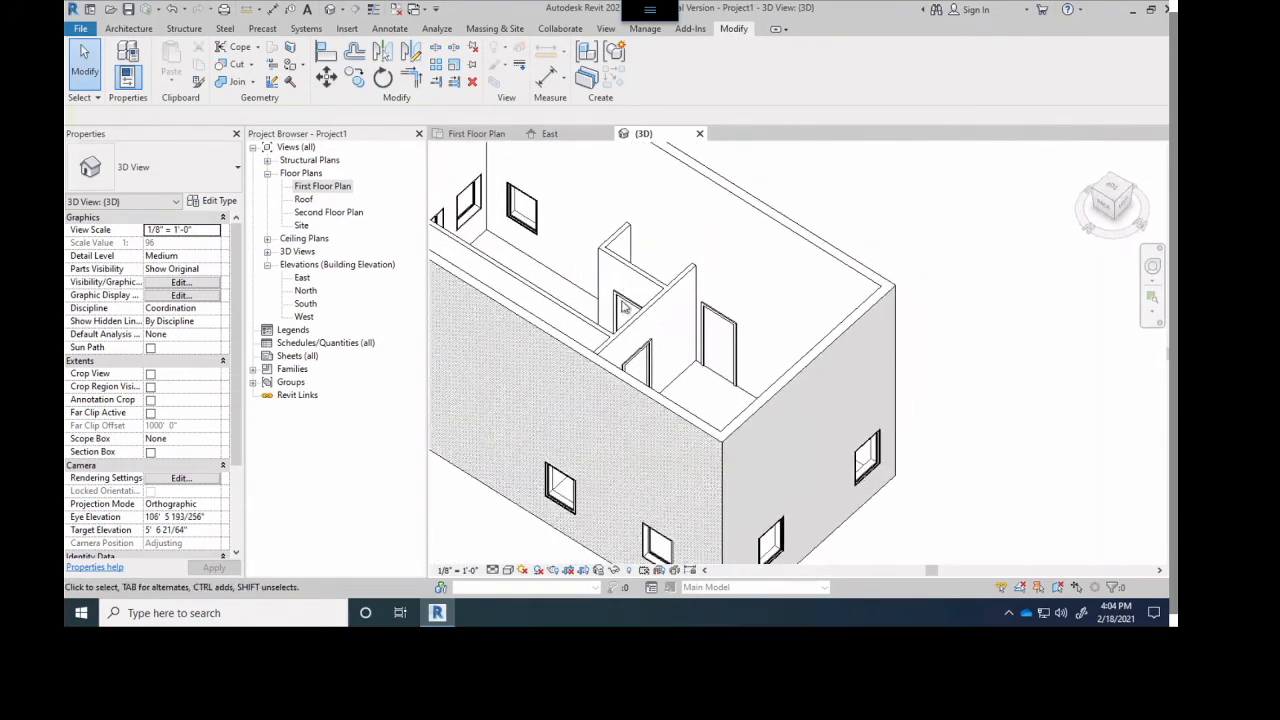
scroll(640, 320, up, 5)
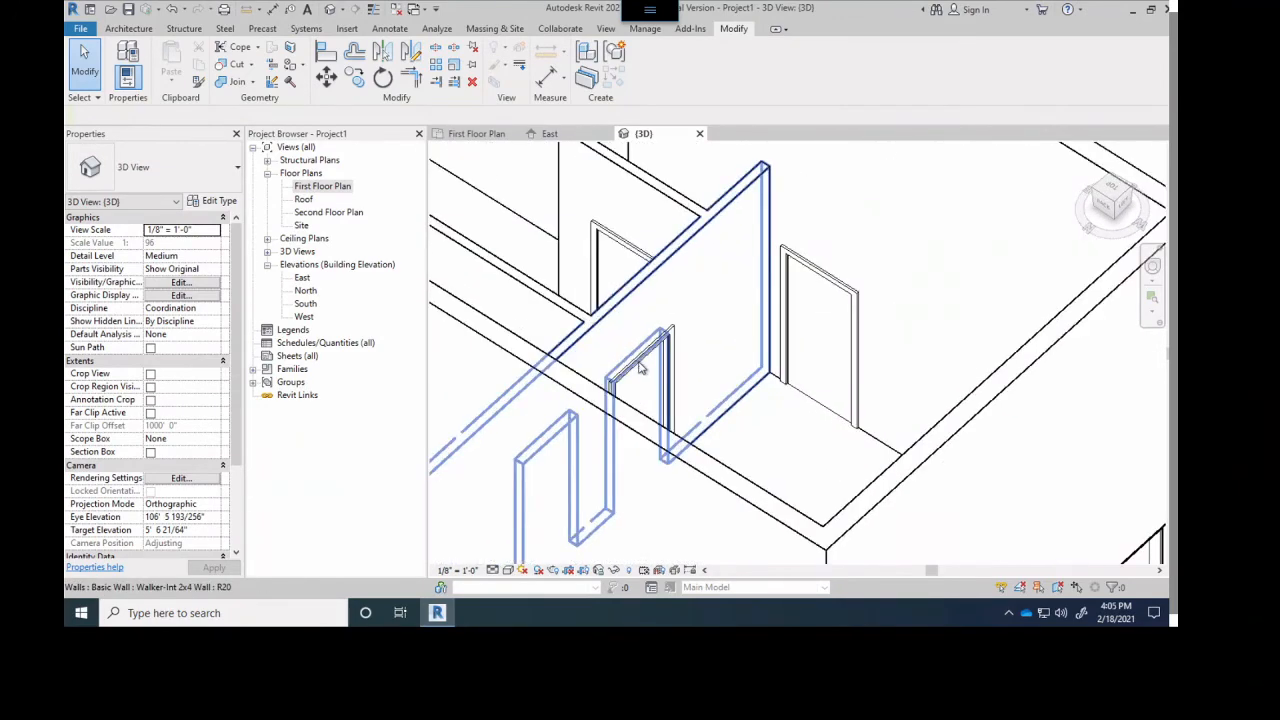
shift+middle_drag(751, 429, 771, 337)
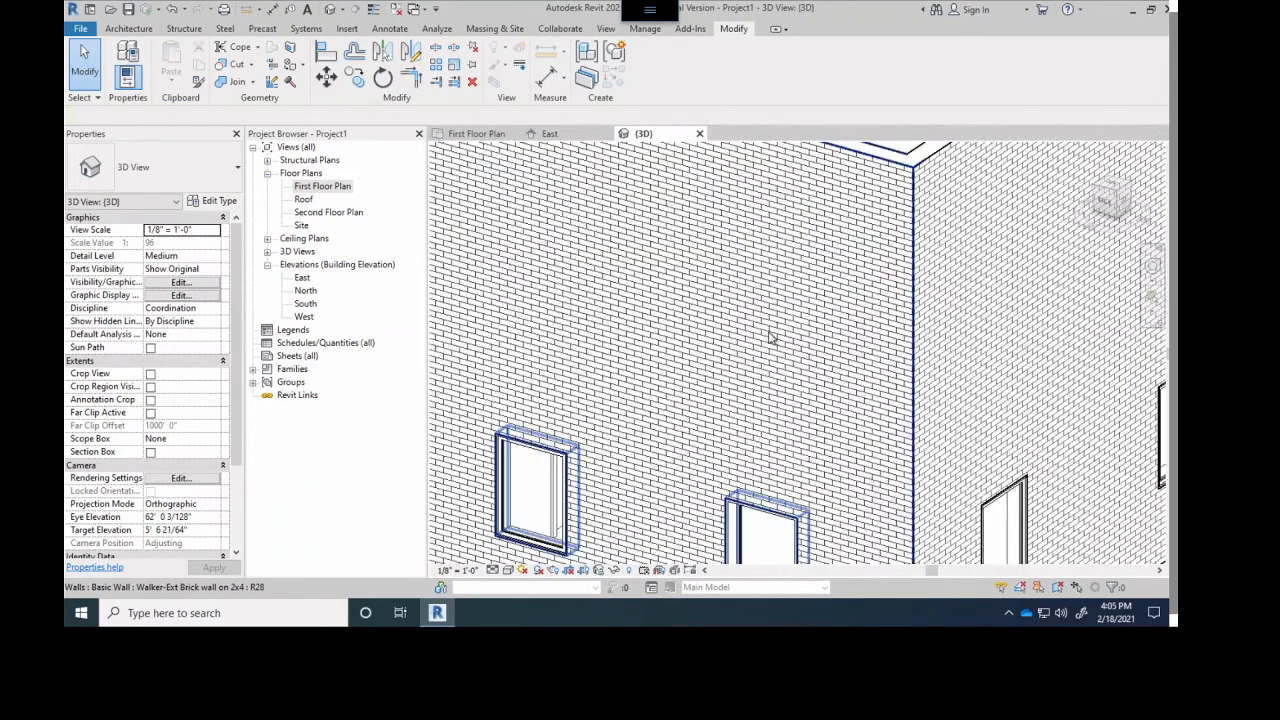
scroll(771, 337, down, 3)
scroll(728, 350, up, 2)
scroll(626, 371, up, 2)
scroll(626, 371, down, 7)
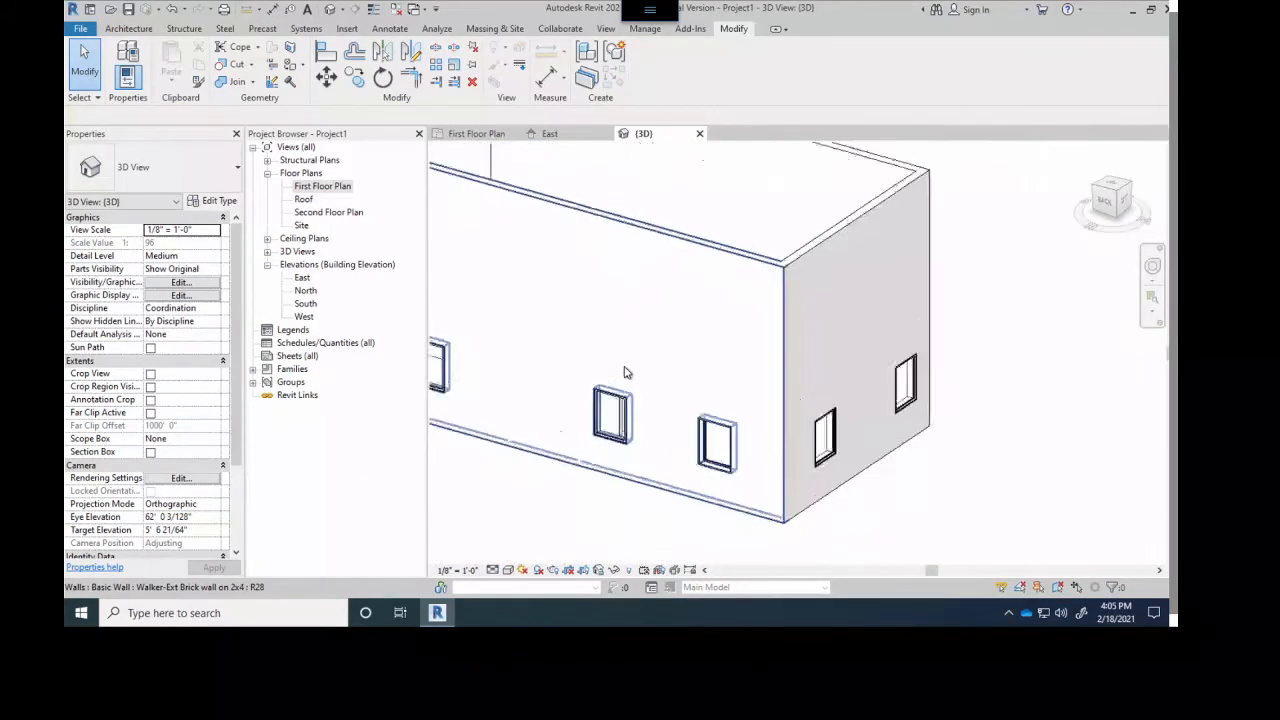
middle_drag(679, 319, 677, 321)
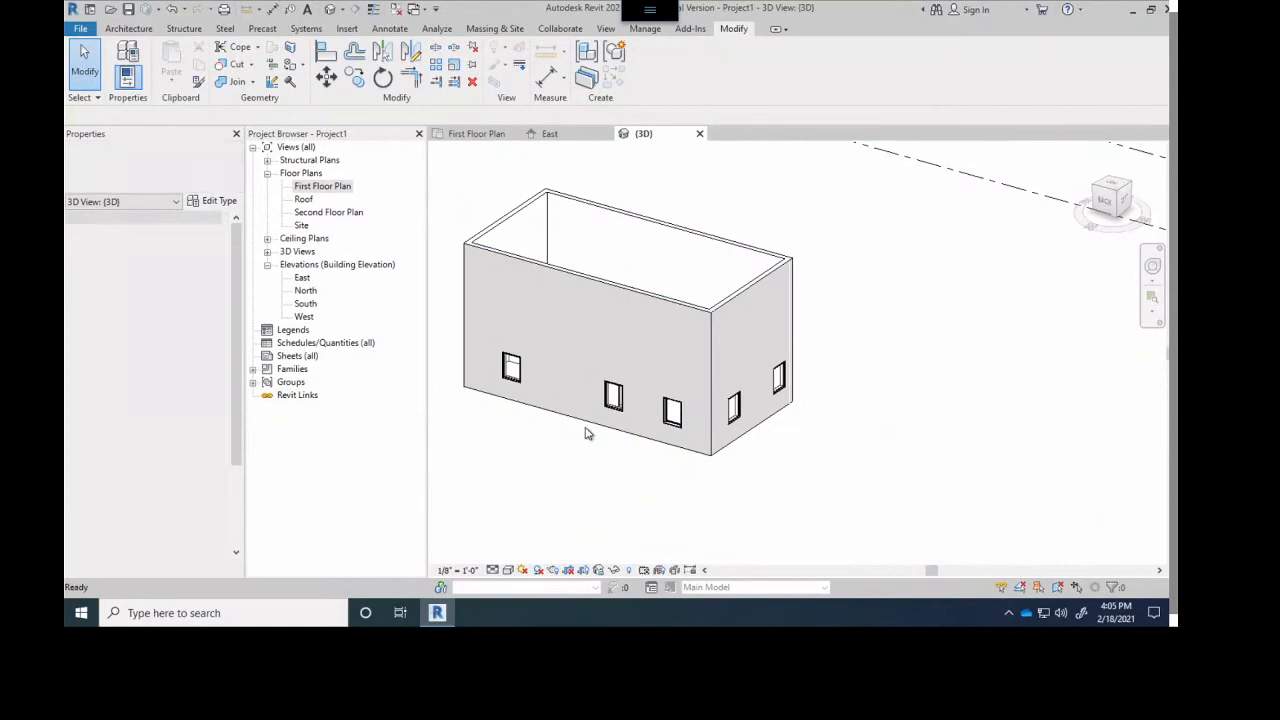
- Set the 3D view's visual style to Shaded and check the exterior brick walls, door and windows from all around
click(508, 570)
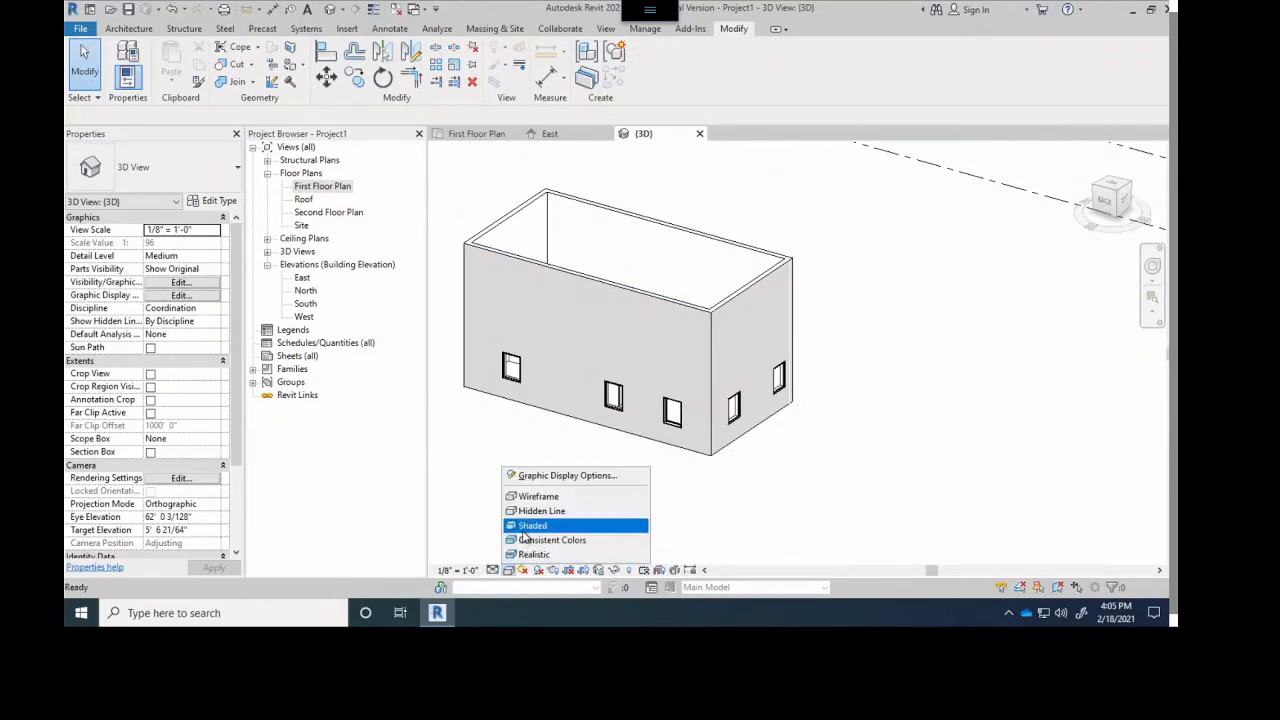
click(528, 526)
shift+middle_drag(736, 376, 522, 336)
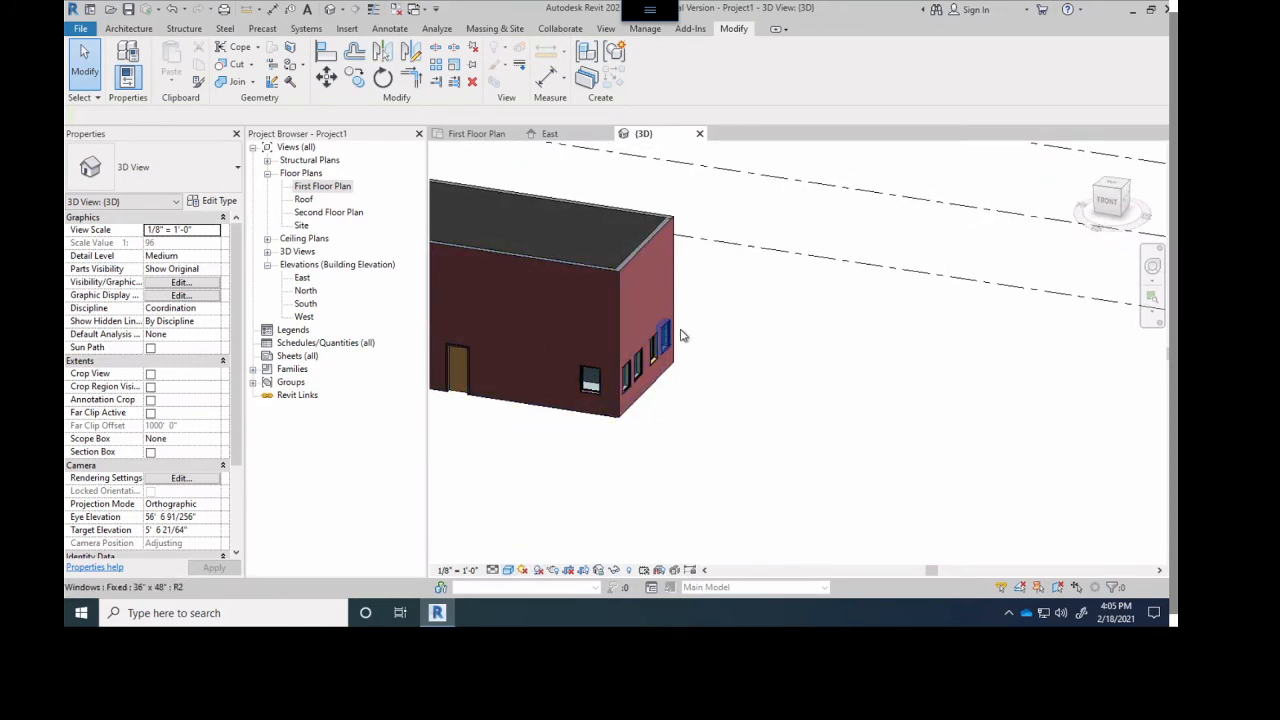
shift+middle_drag(651, 406, 870, 320)
scroll(580, 323, up, 5)
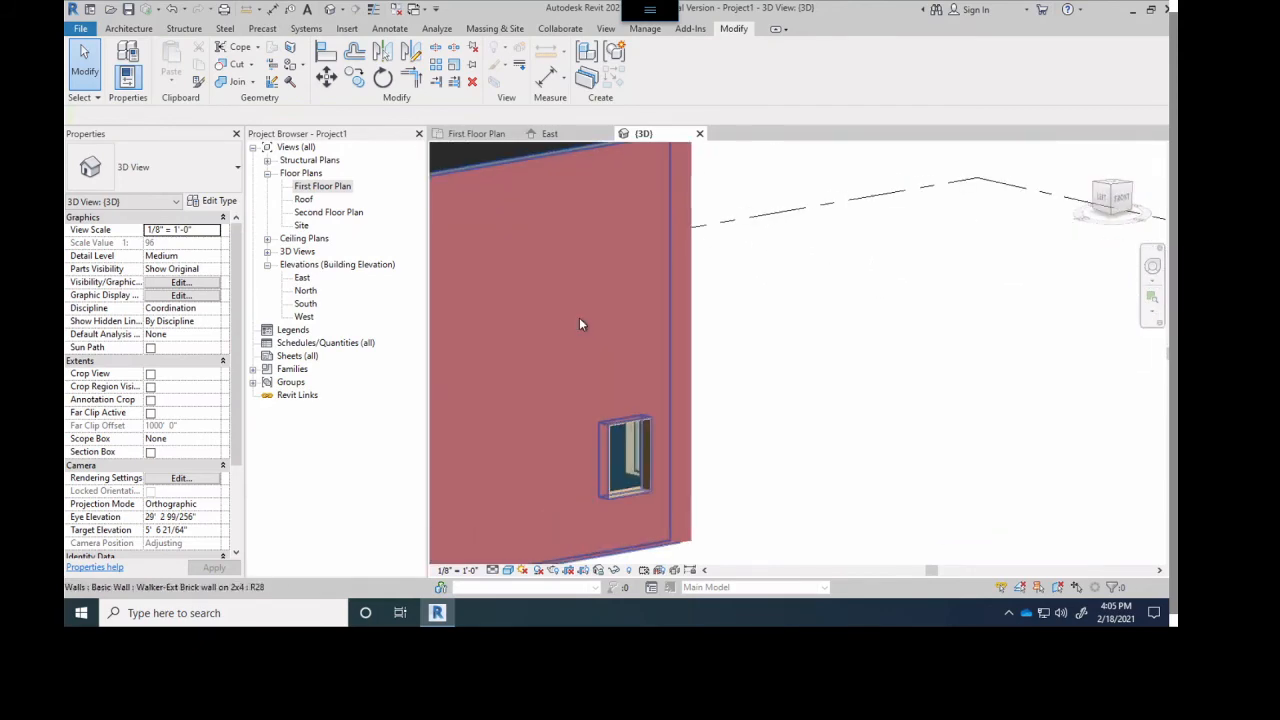
scroll(801, 325, down, 3)
scroll(801, 320, down, 6)
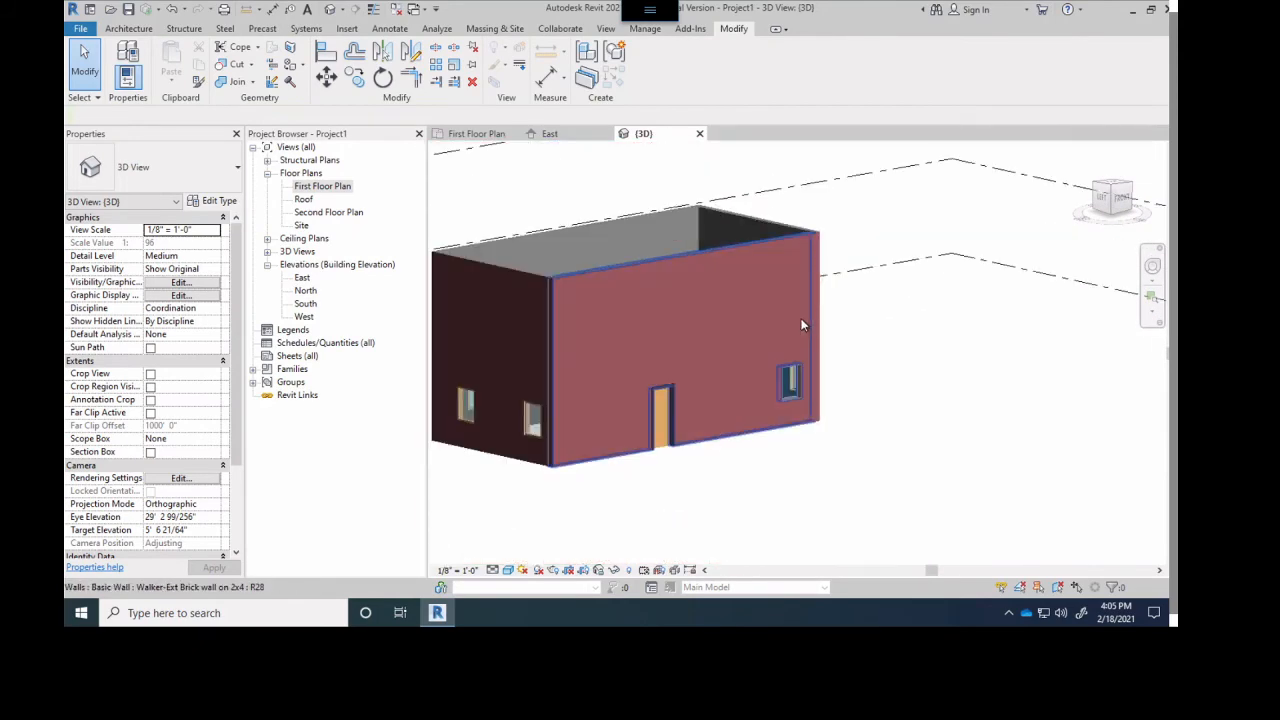
middle_drag(730, 330, 798, 318)
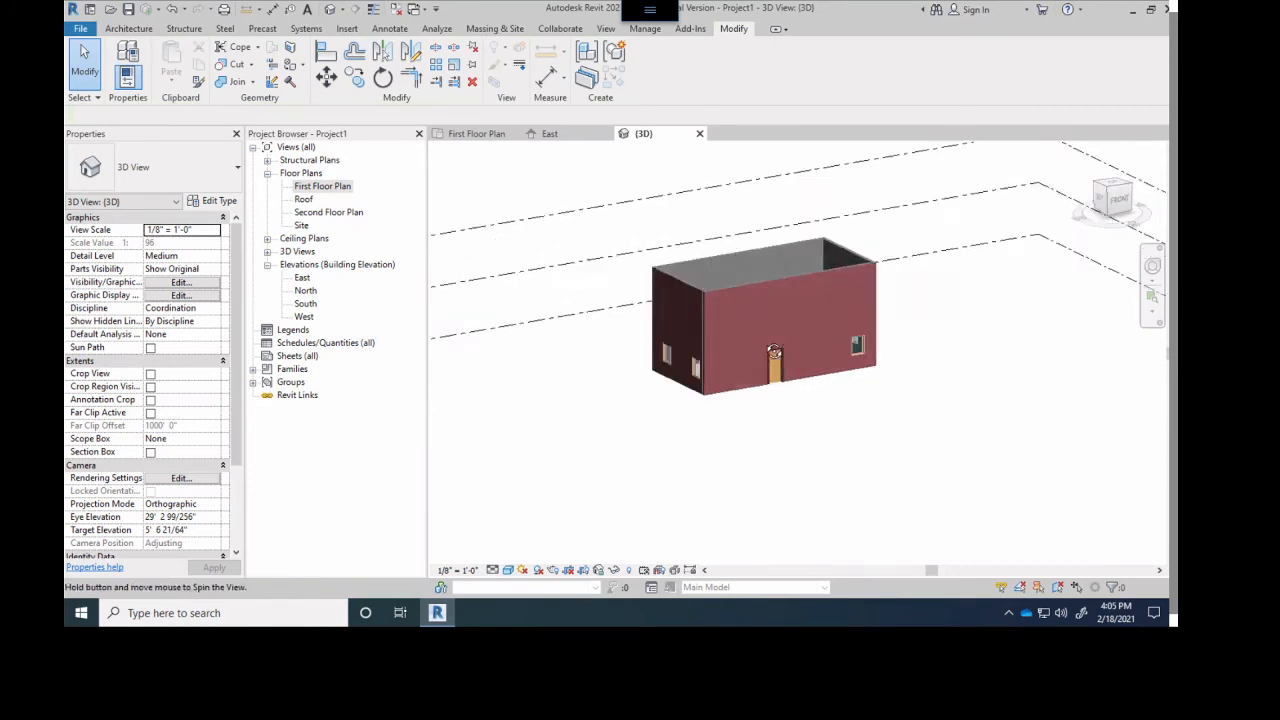
- Return to the First Floor Plan and bring the whole building layout into view
click(478, 134)
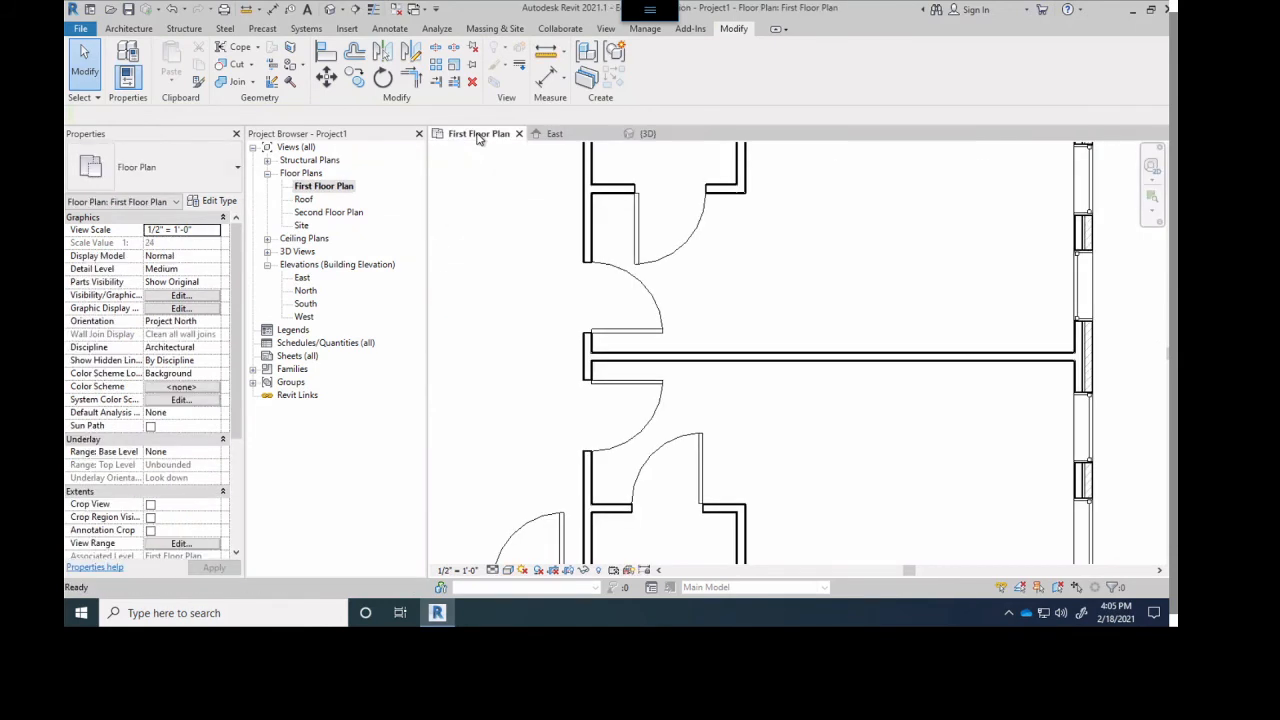
scroll(714, 246, down, 5)
middle_drag(736, 327, 753, 484)
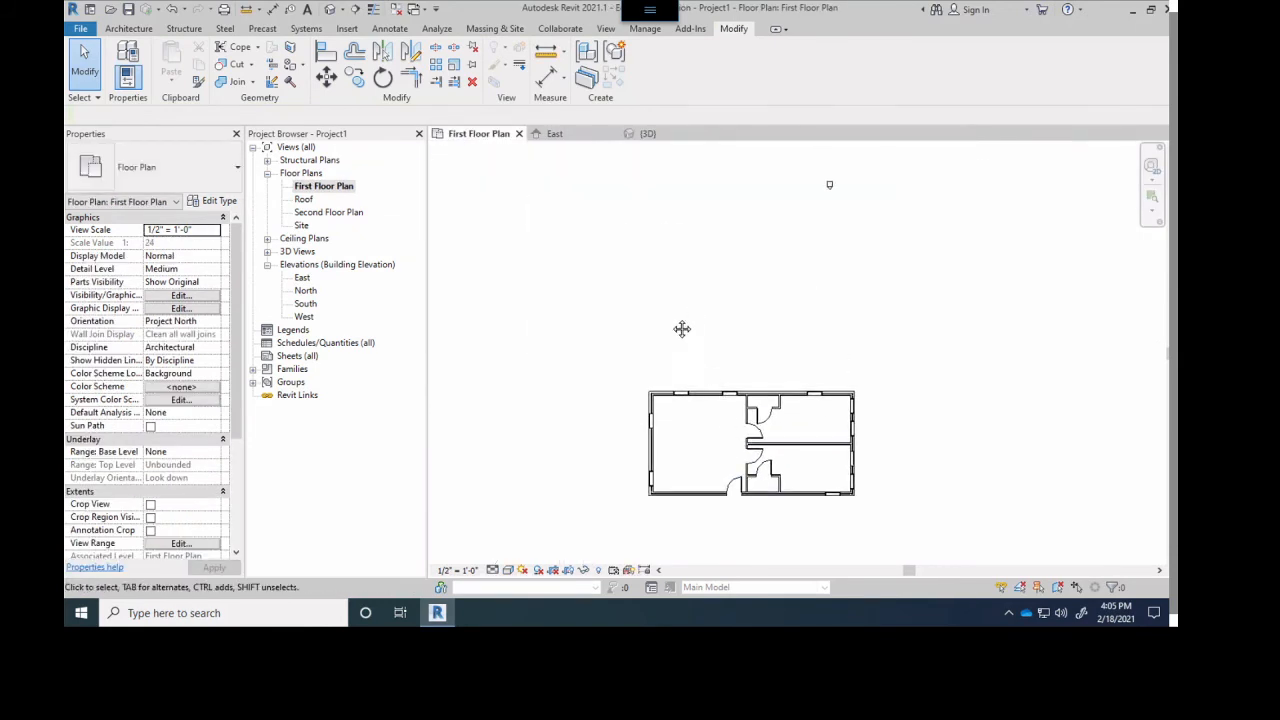
middle_drag(683, 329, 655, 341)
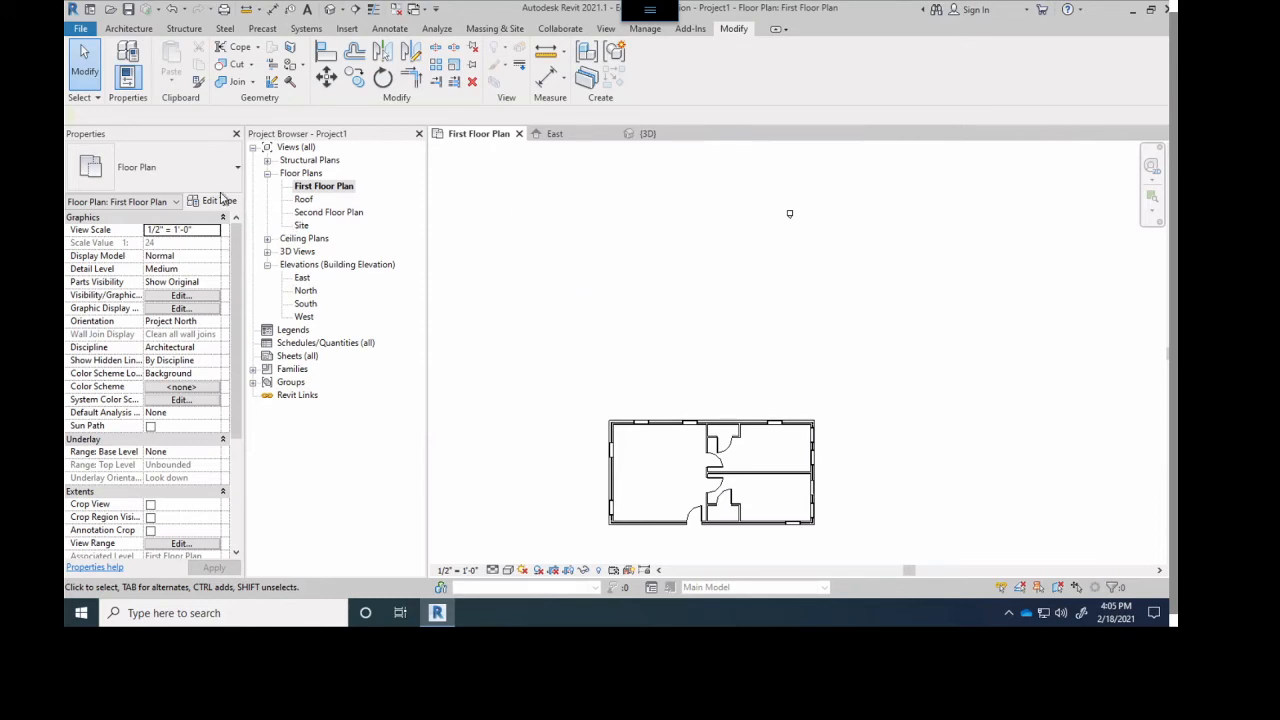
- Review the placement options of the Wall, Door, Window and Component tools in turn, without placing anything
click(129, 29)
click(121, 60)
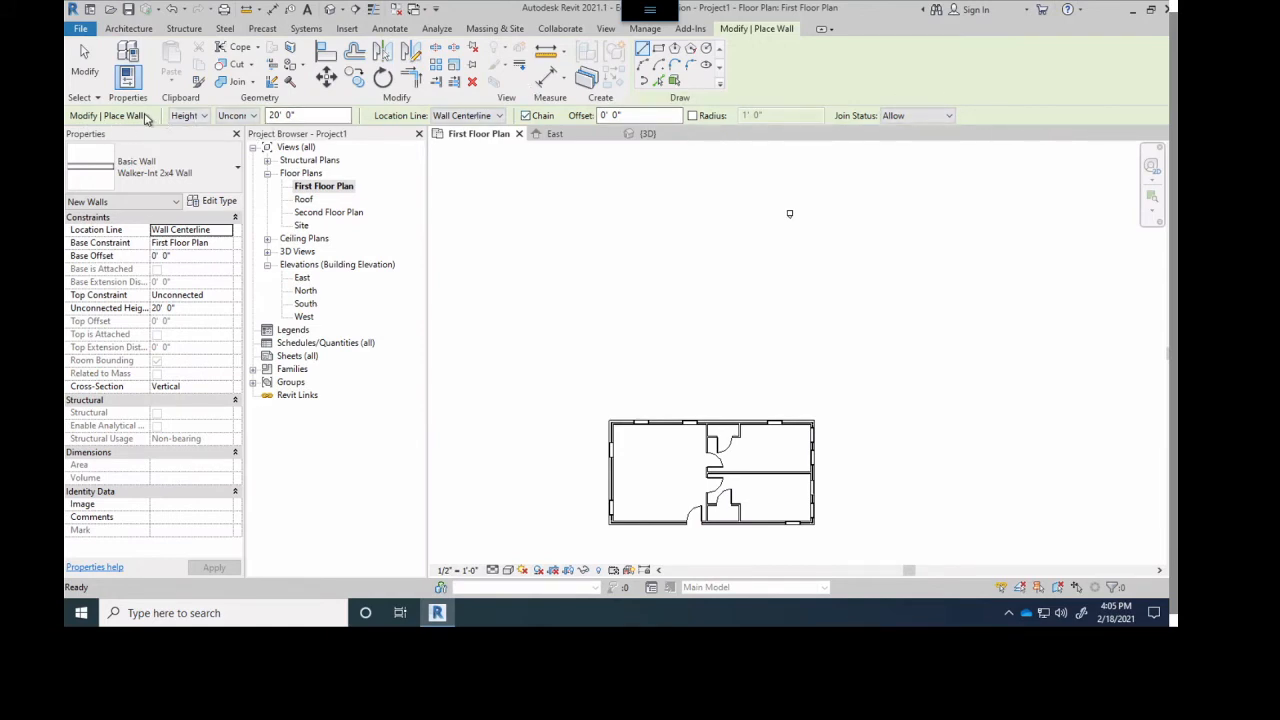
click(129, 30)
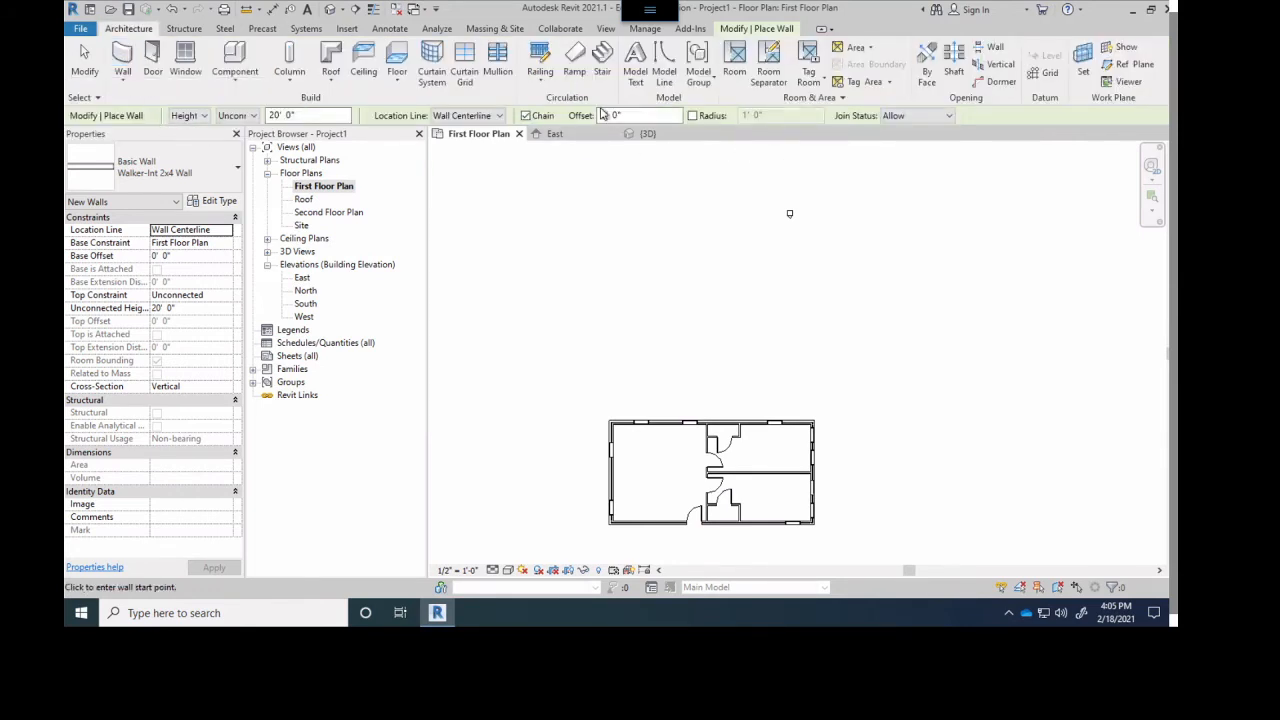
click(153, 60)
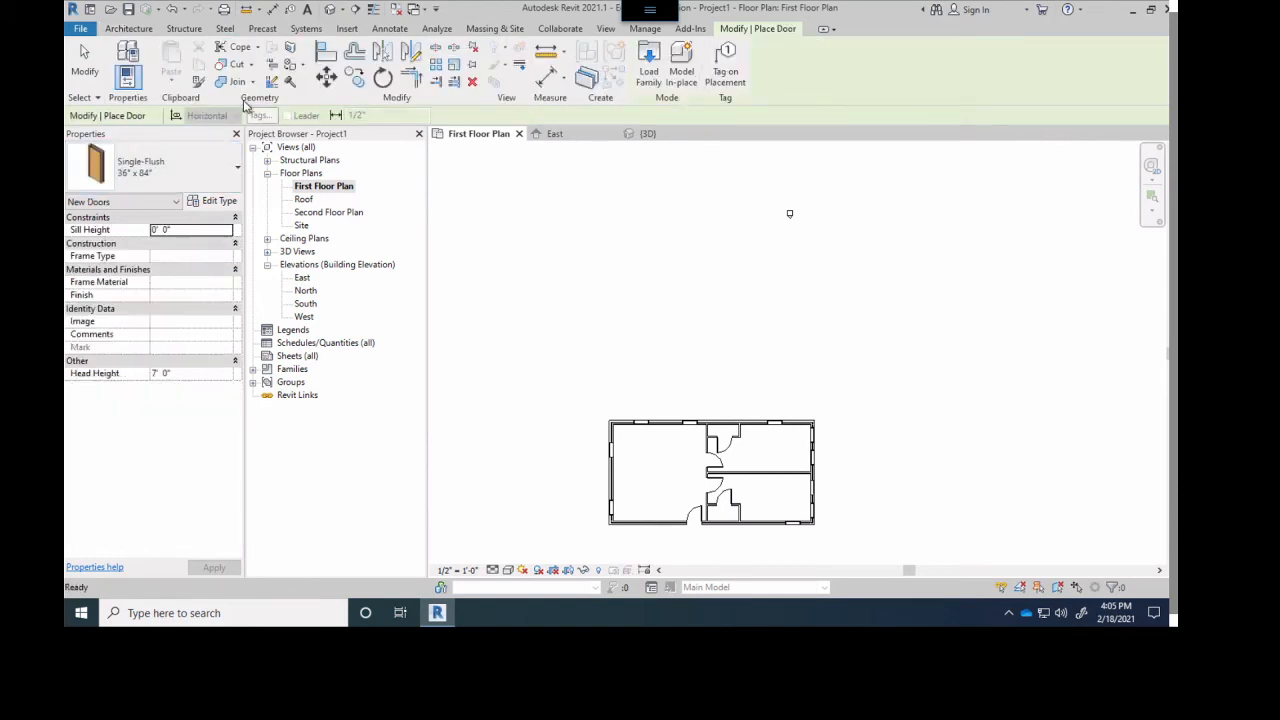
click(128, 28)
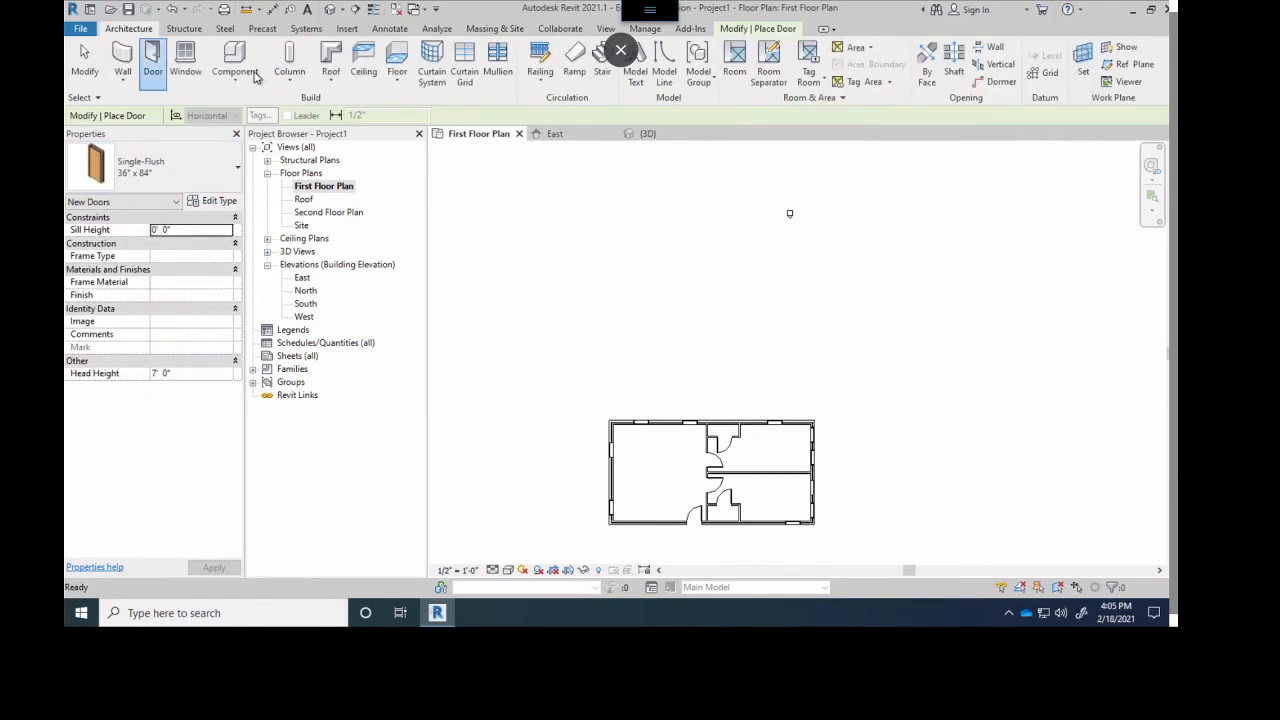
click(186, 60)
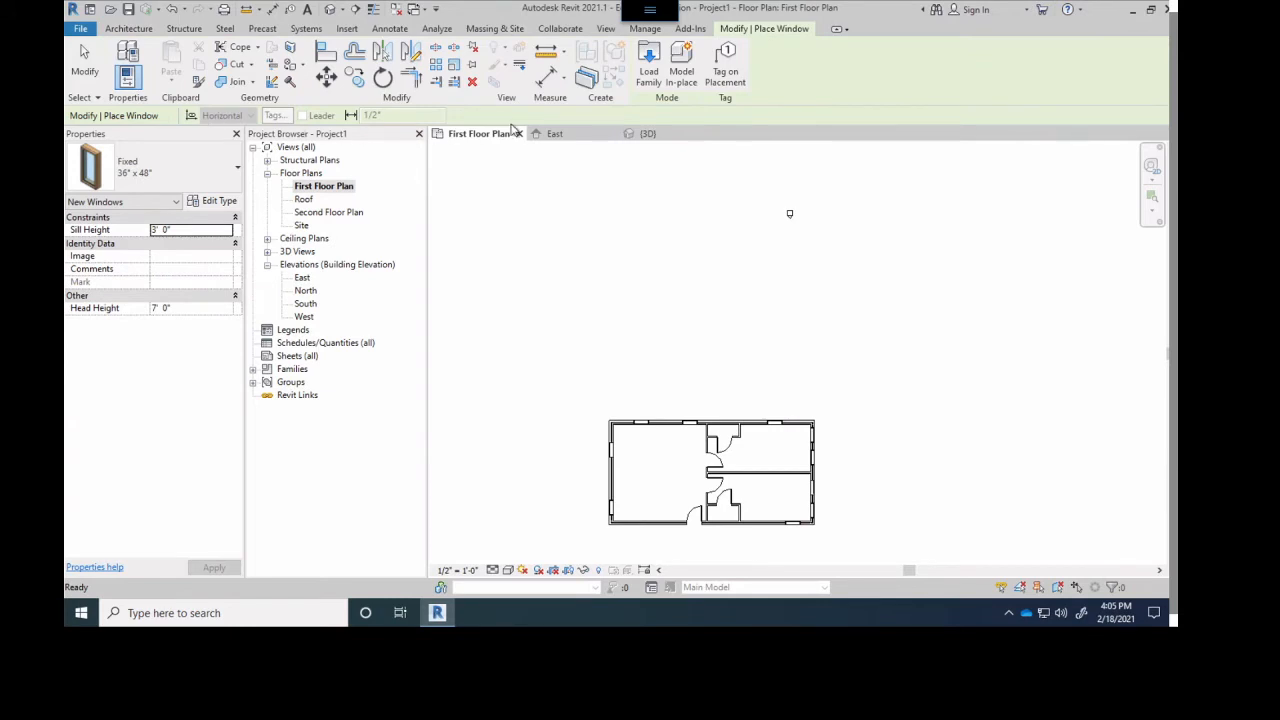
click(128, 28)
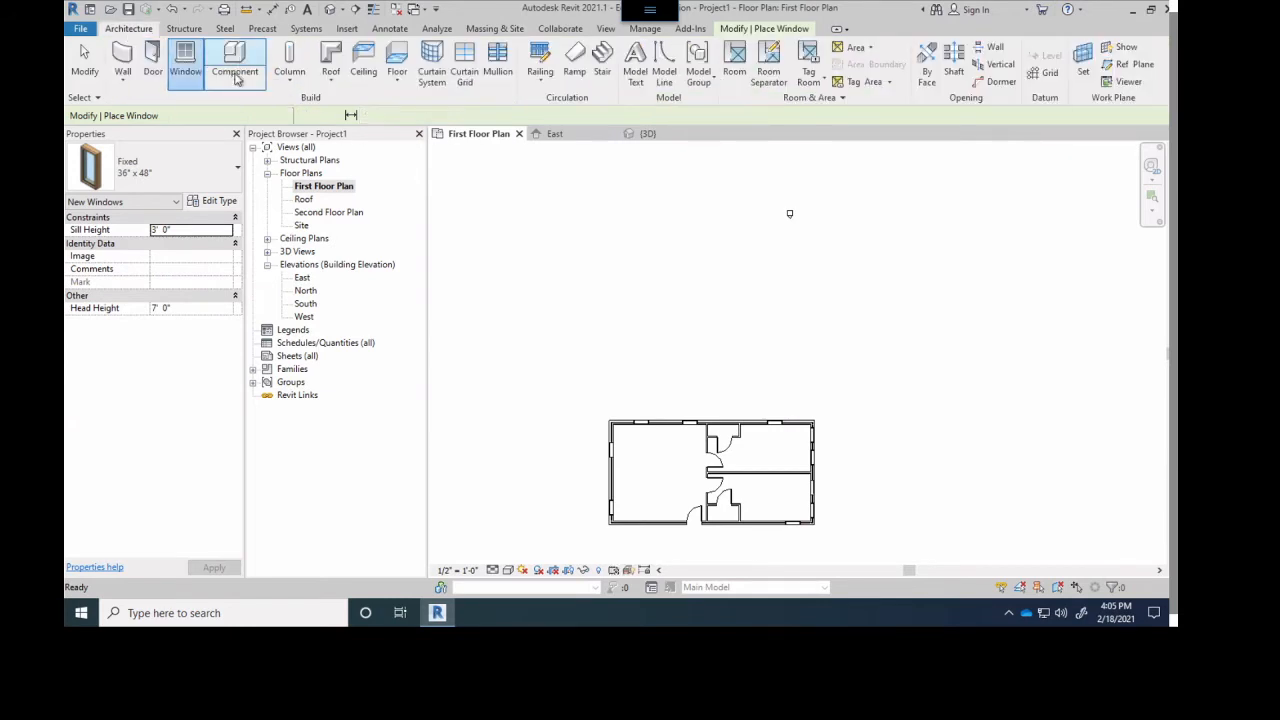
click(222, 58)
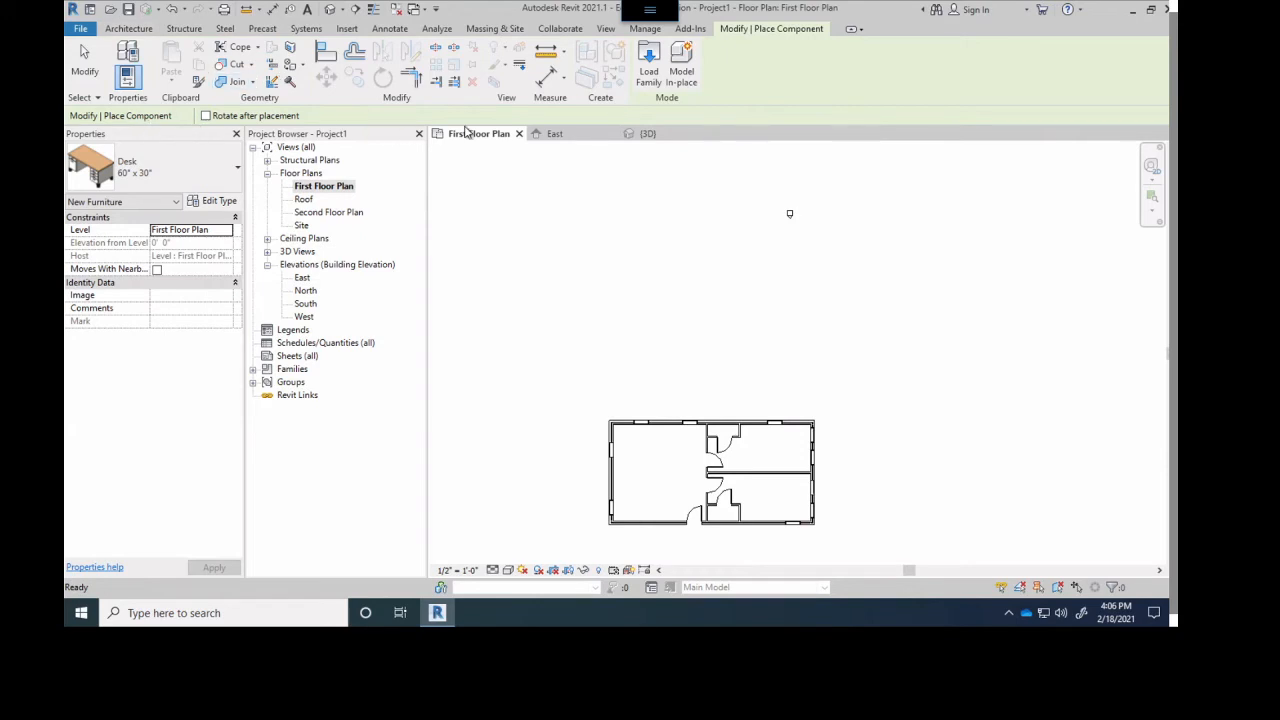
- Draw a horizontal Walker-Int 2x4 wall about 49'-6" long above the building, with an unconnected height of 100'
click(129, 30)
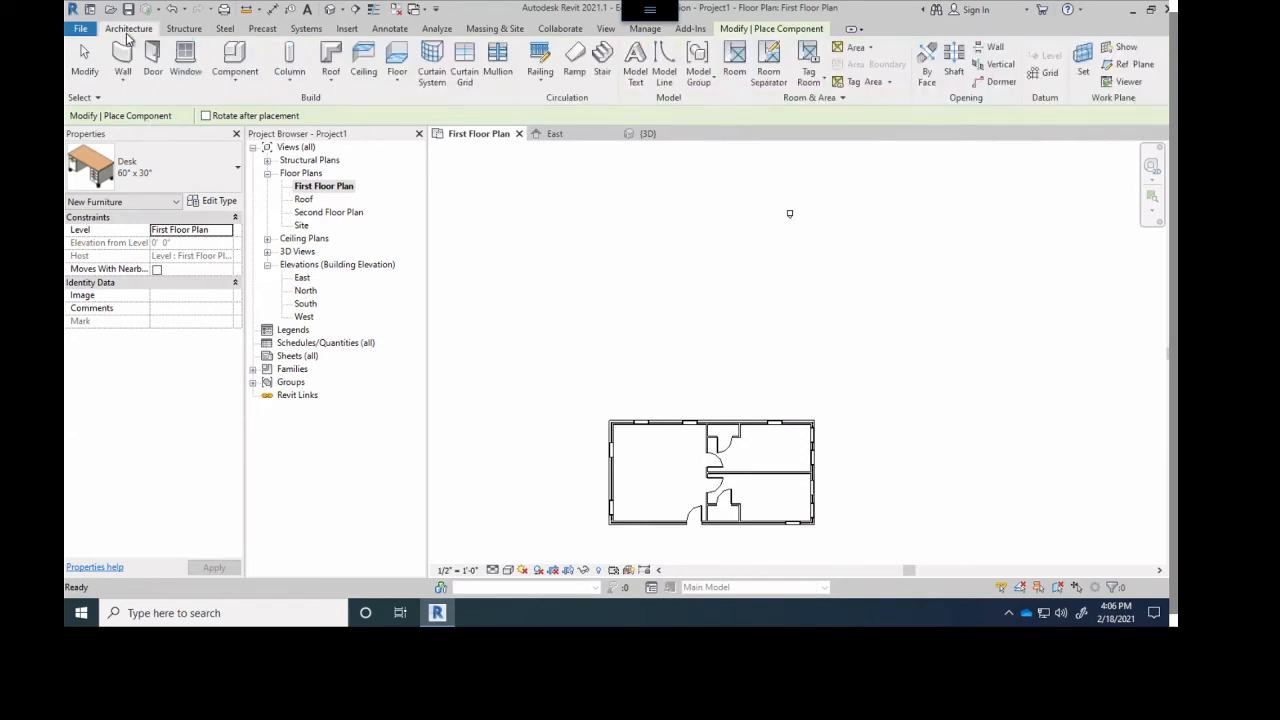
click(125, 60)
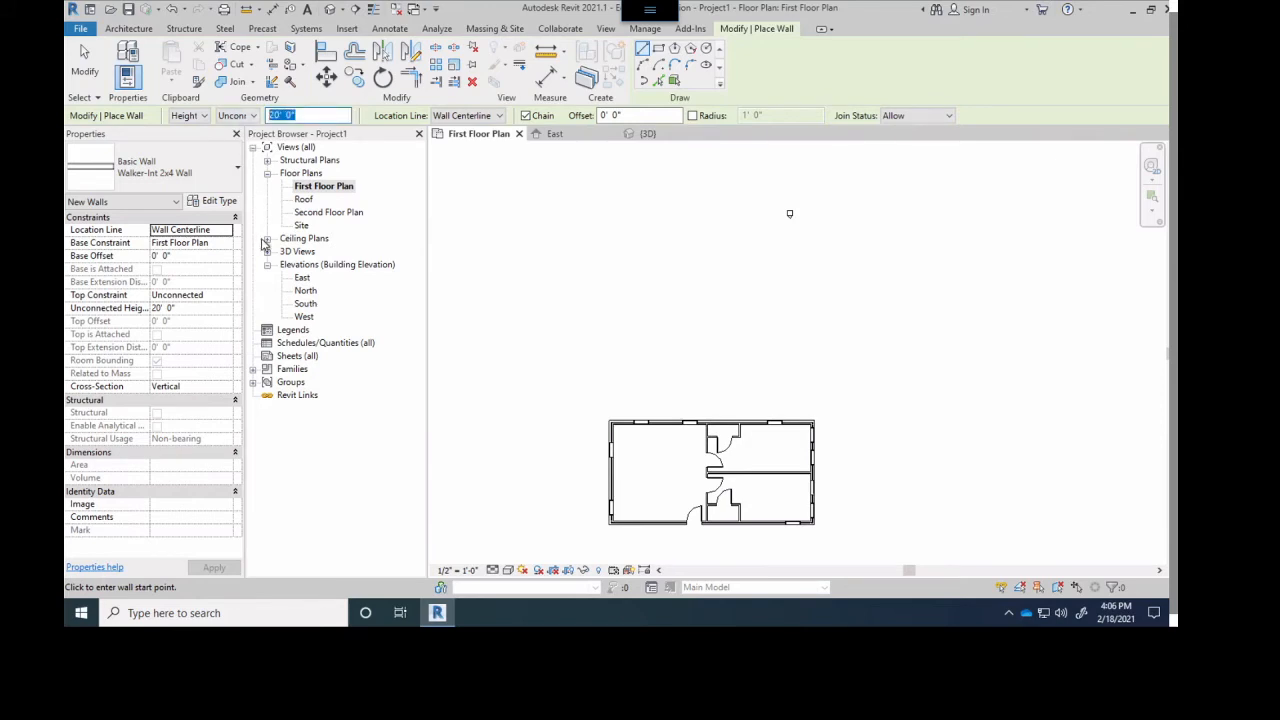
key(Return)
click(595, 341)
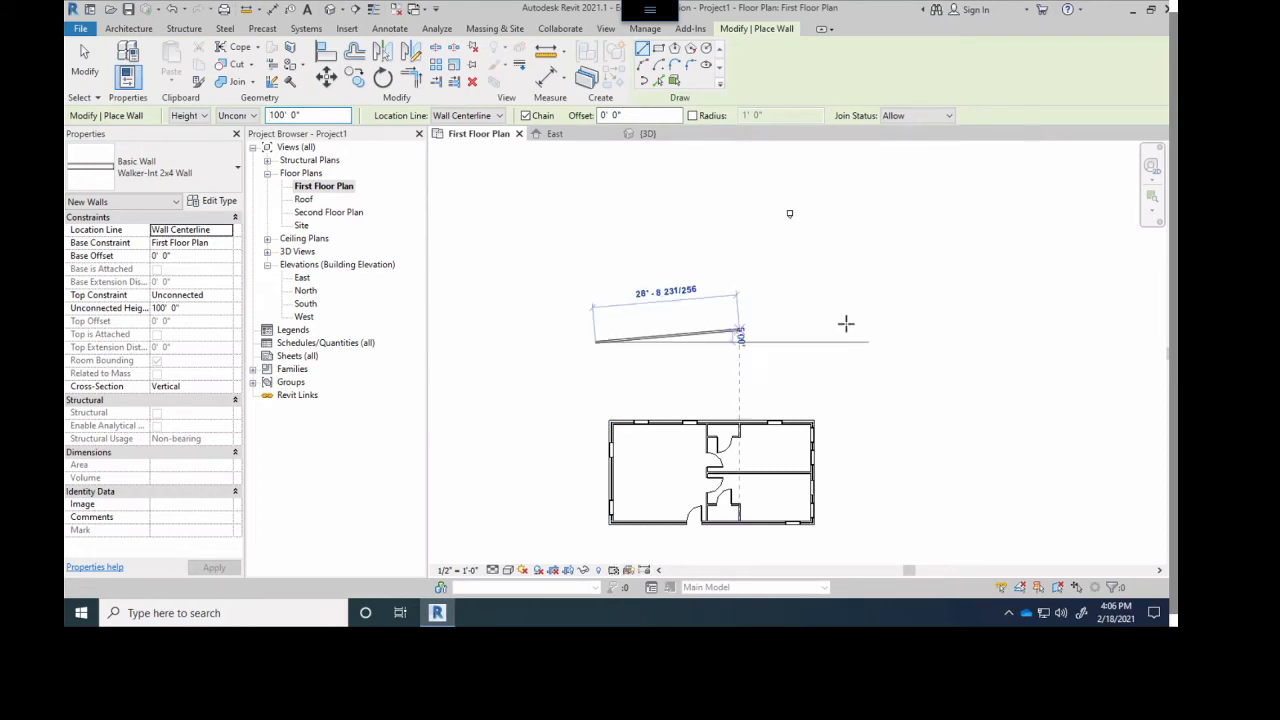
click(843, 341)
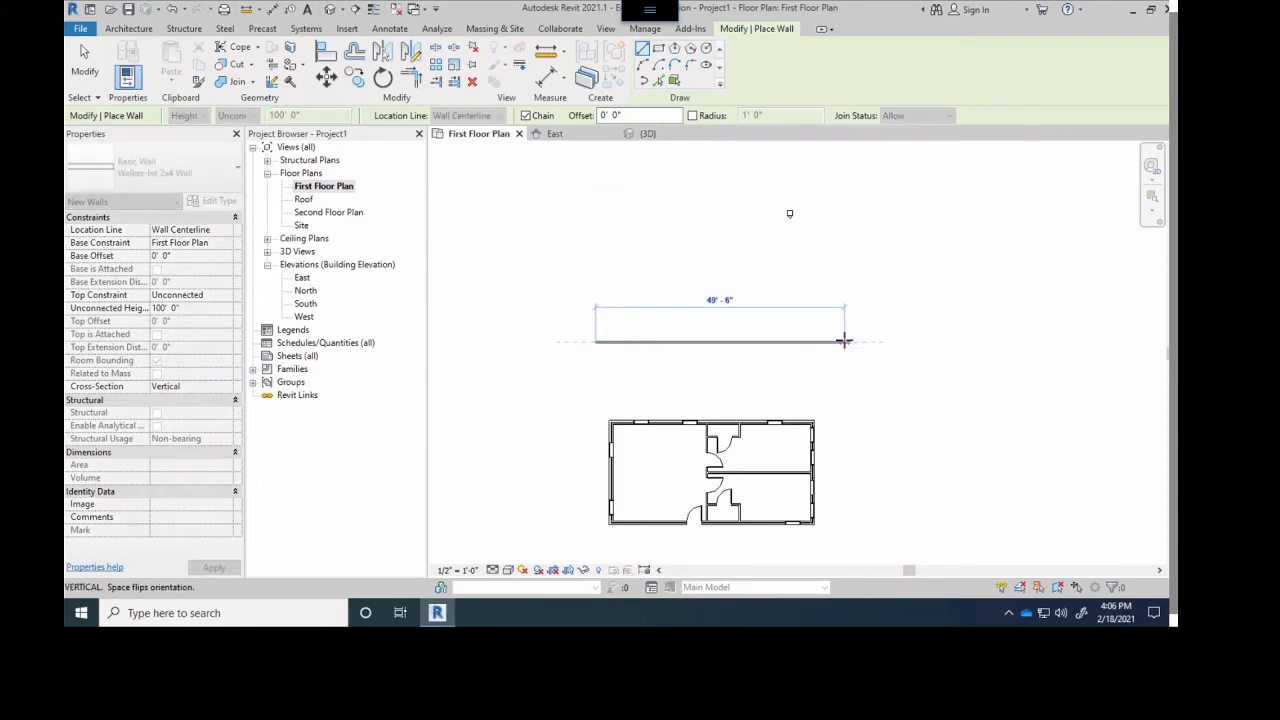
- Compare the 100' wall's height with the brick building in the 3D view
click(631, 134)
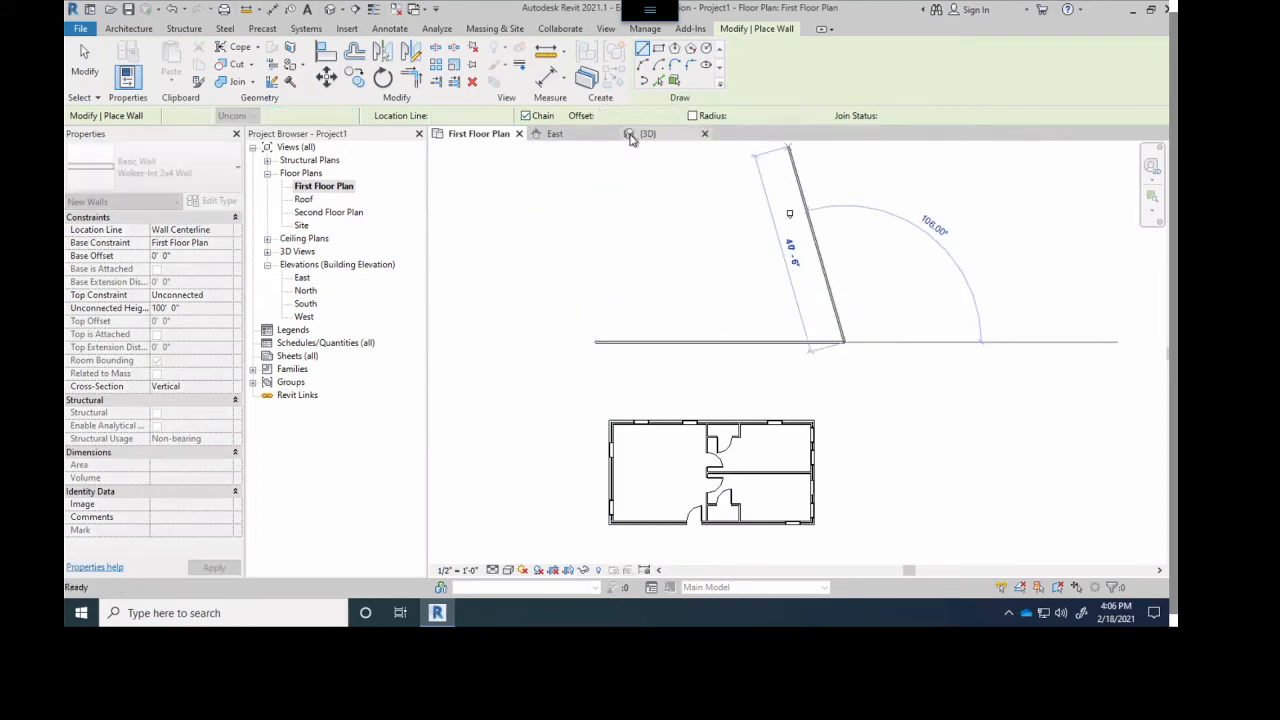
scroll(720, 280, down, 3)
middle_drag(732, 371, 732, 388)
scroll(728, 364, up, 4)
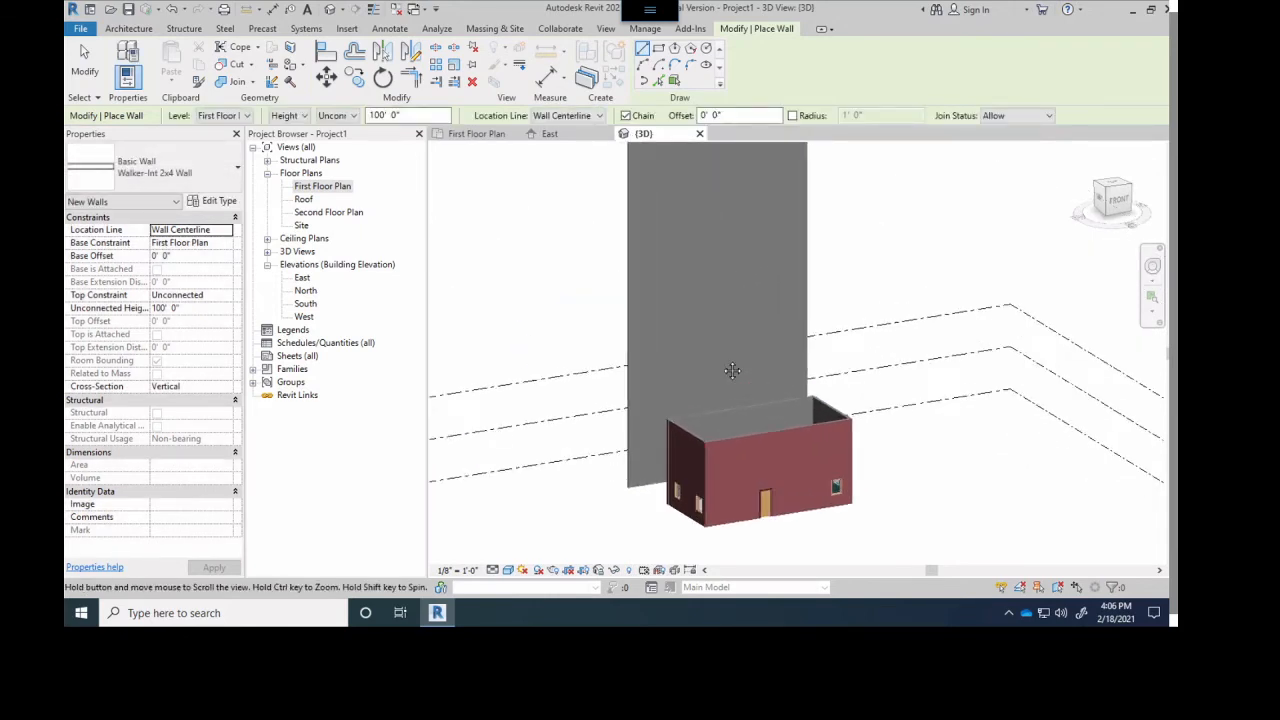
scroll(723, 354, down, 4)
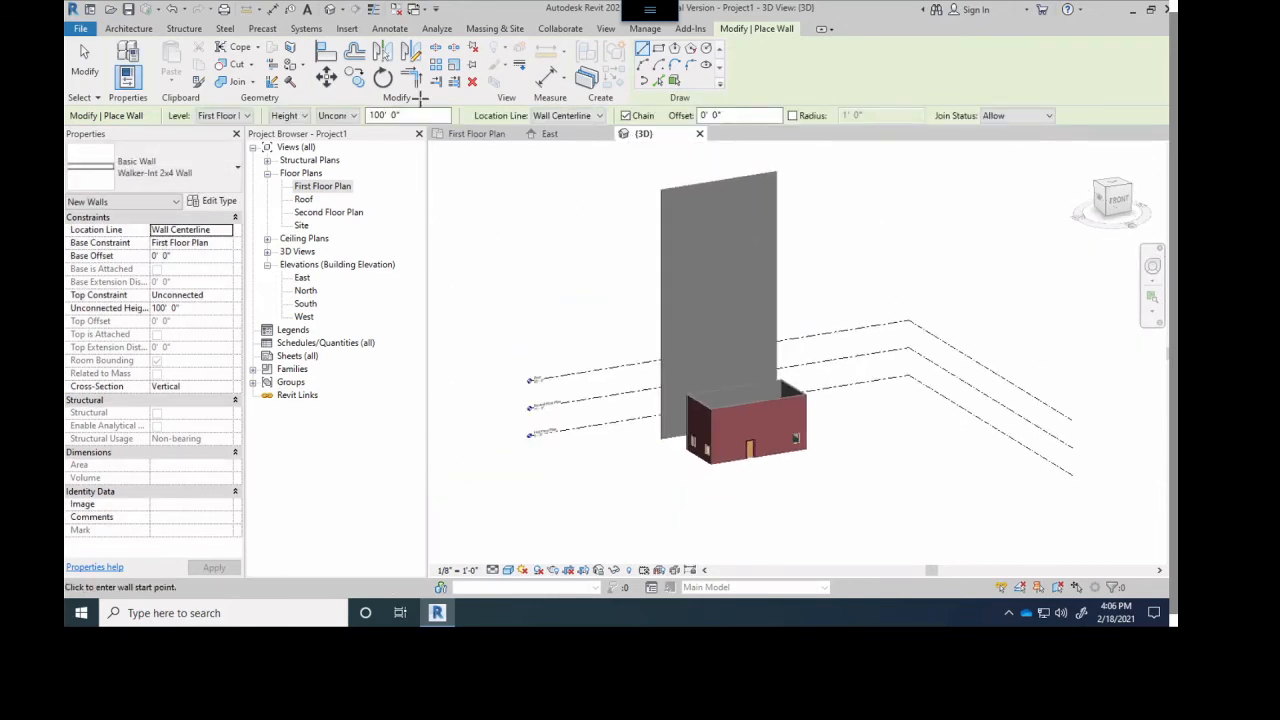
- Return to the First Floor Plan, end wall placement and delete the 100' high wall above the building
click(457, 134)
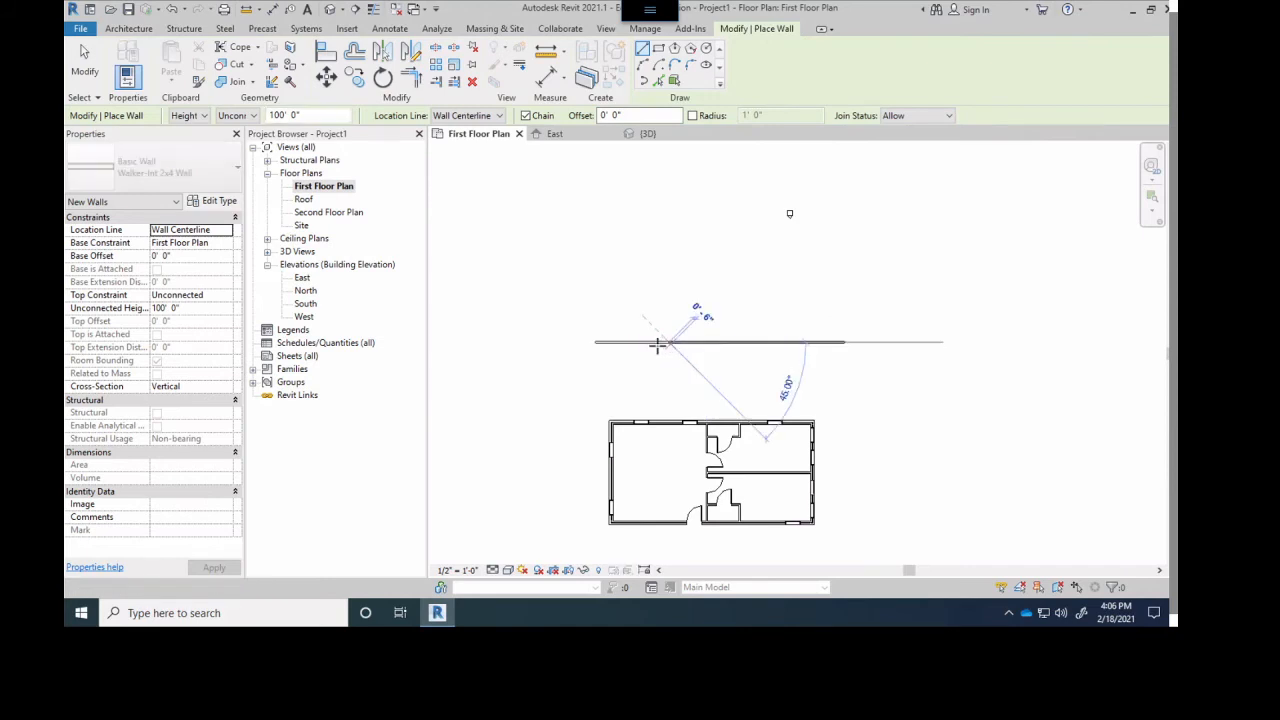
key(Escape)
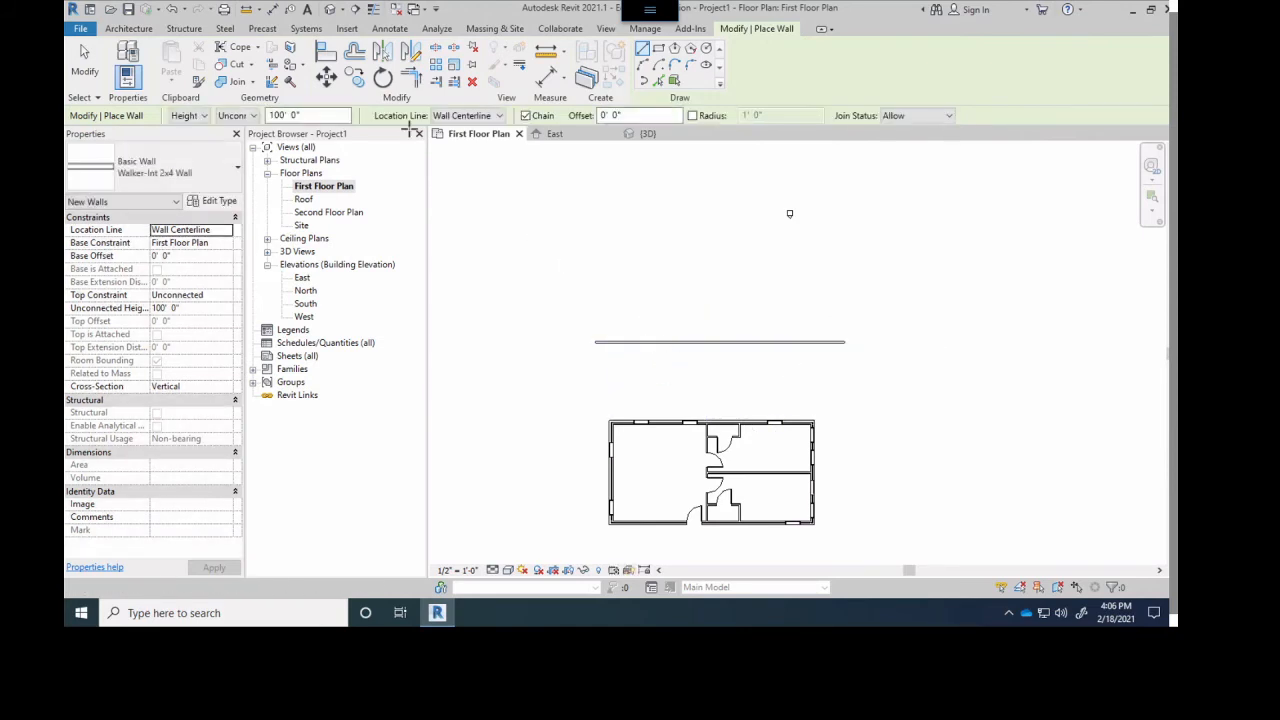
click(84, 62)
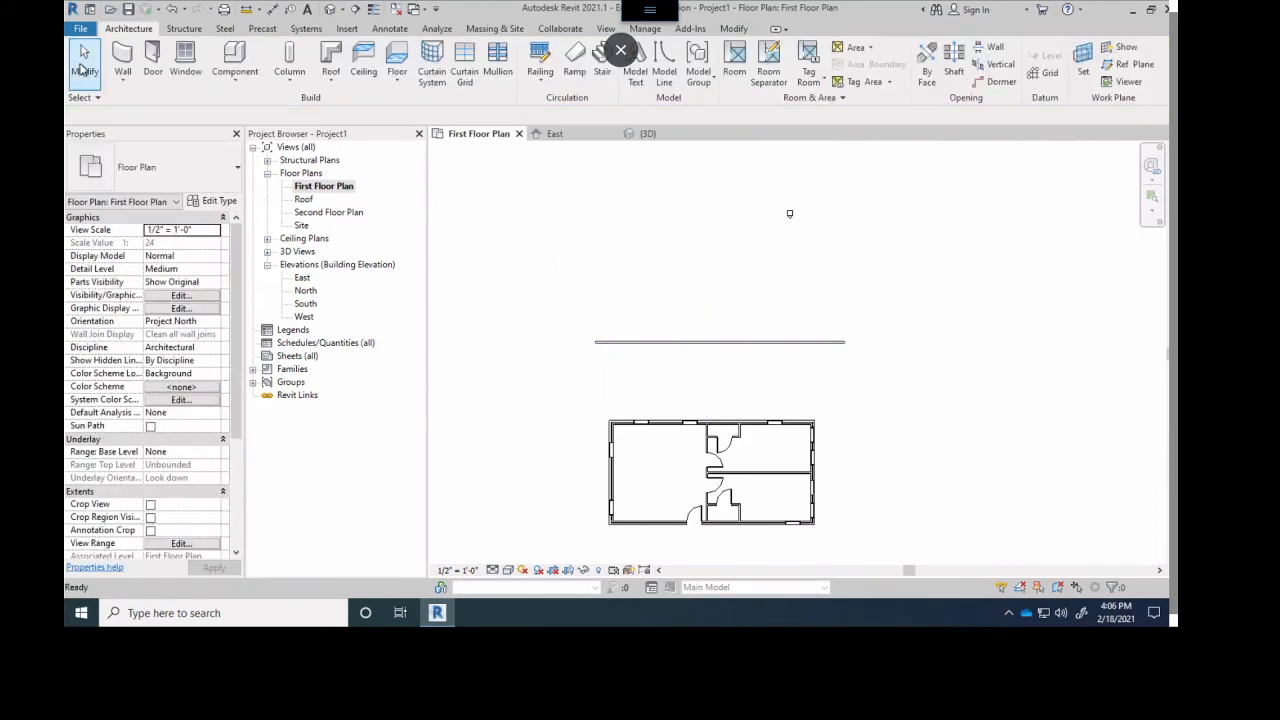
click(679, 346)
key(Delete)
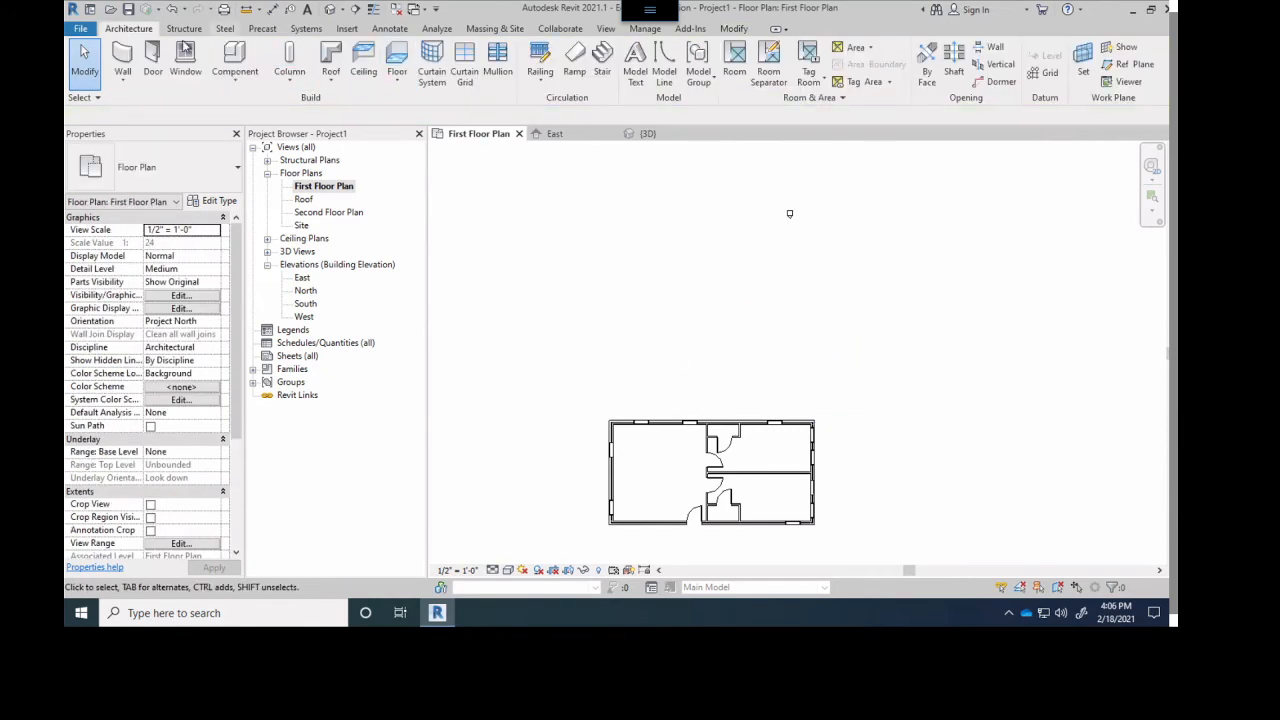
- Draw a horizontal Walker-Int 2x4 wall about 10' long inside the large west room, with its height up to the Second Floor Plan
click(122, 58)
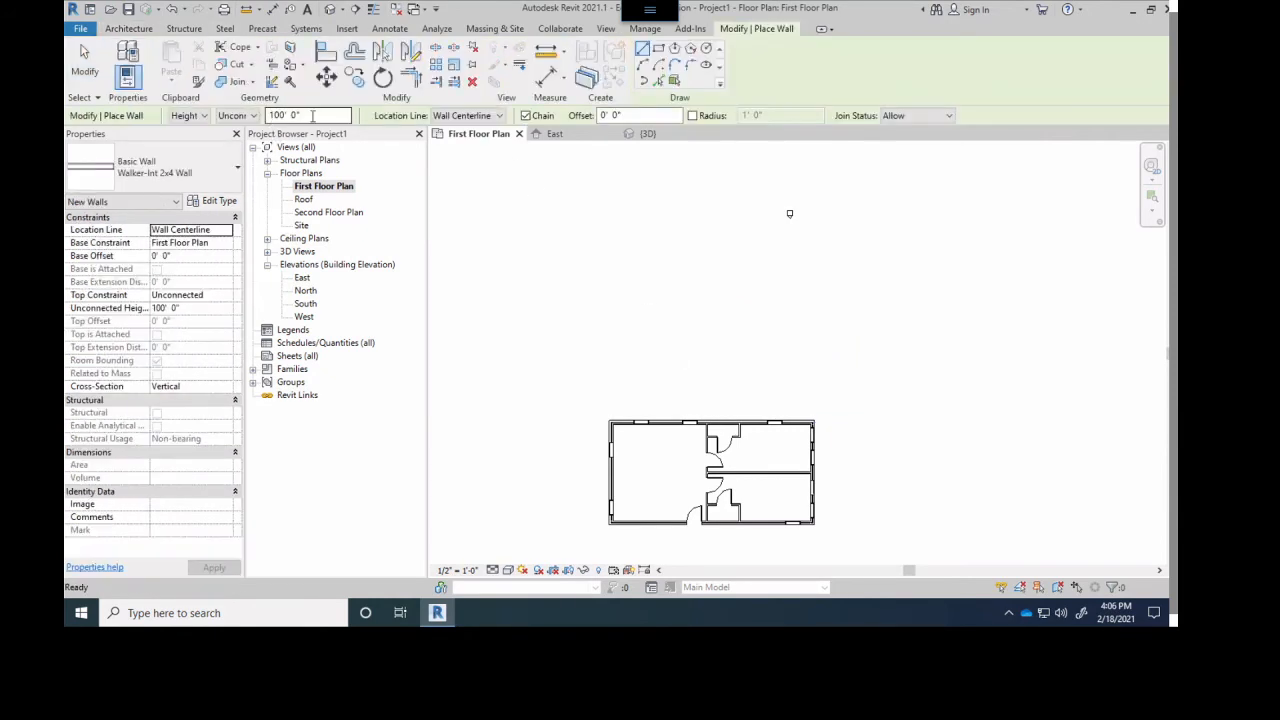
click(233, 116)
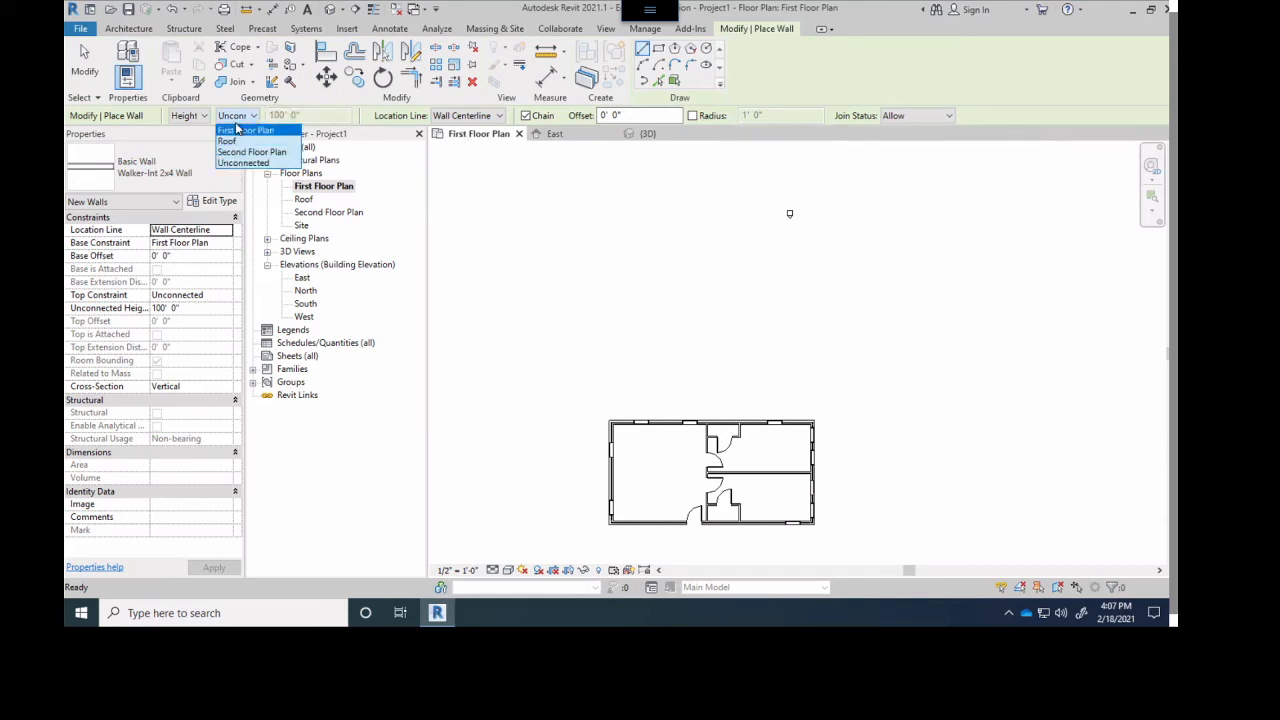
click(238, 122)
drag(305, 115, 249, 115)
click(253, 116)
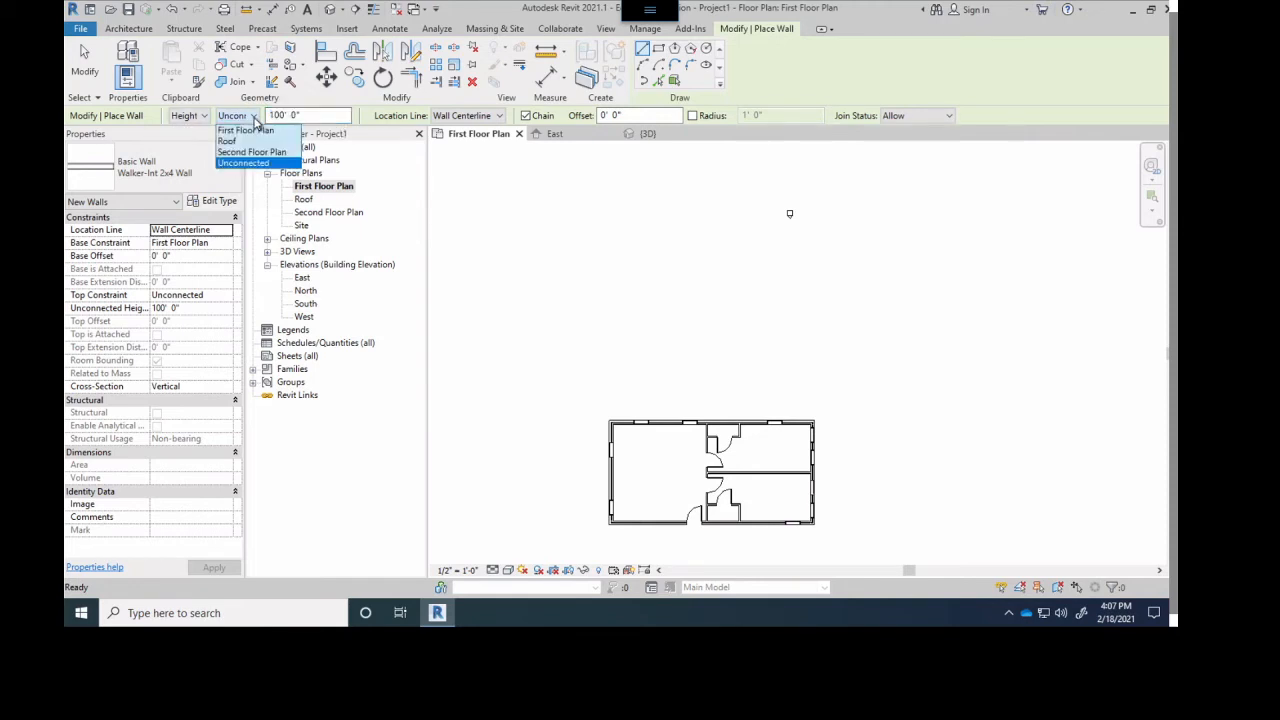
click(250, 152)
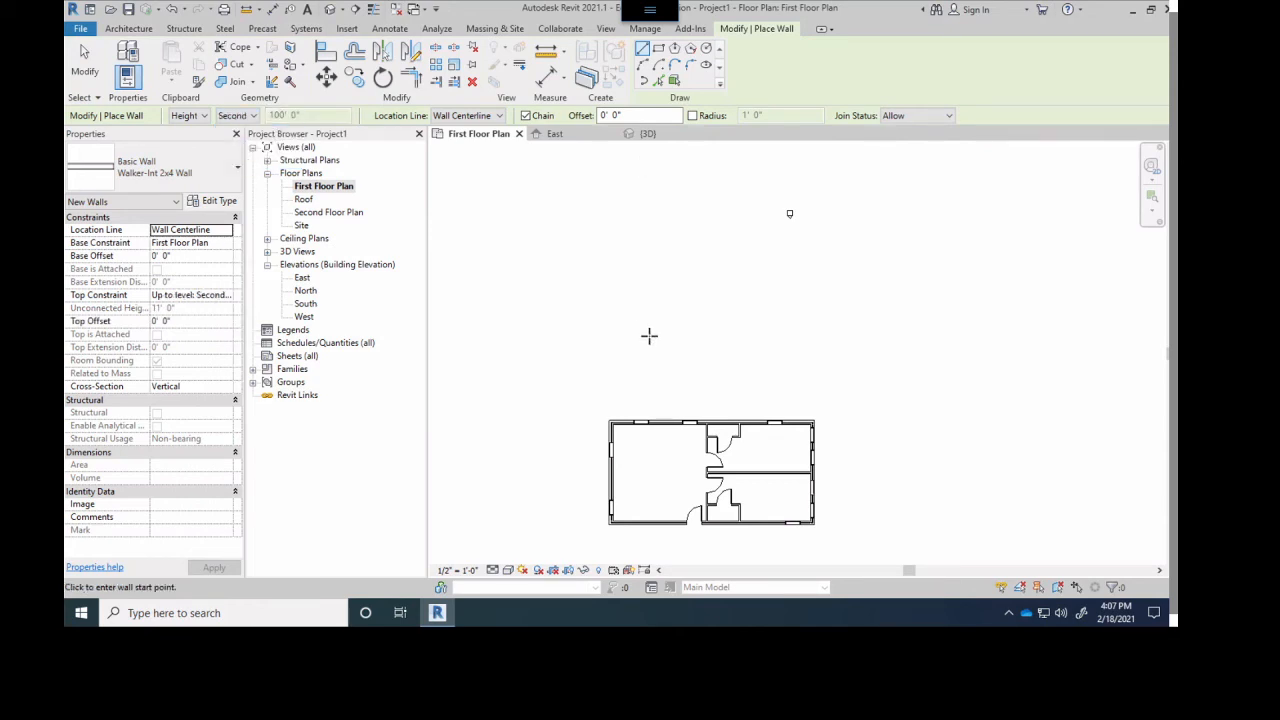
click(648, 452)
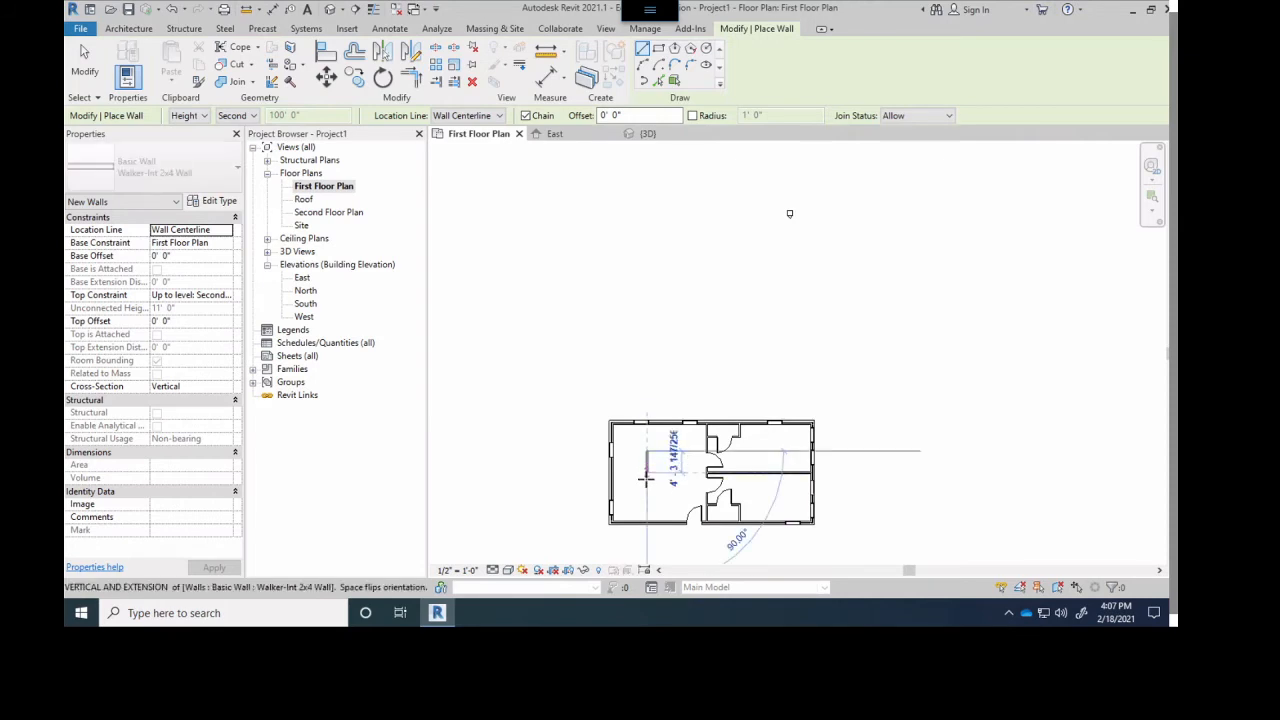
click(695, 451)
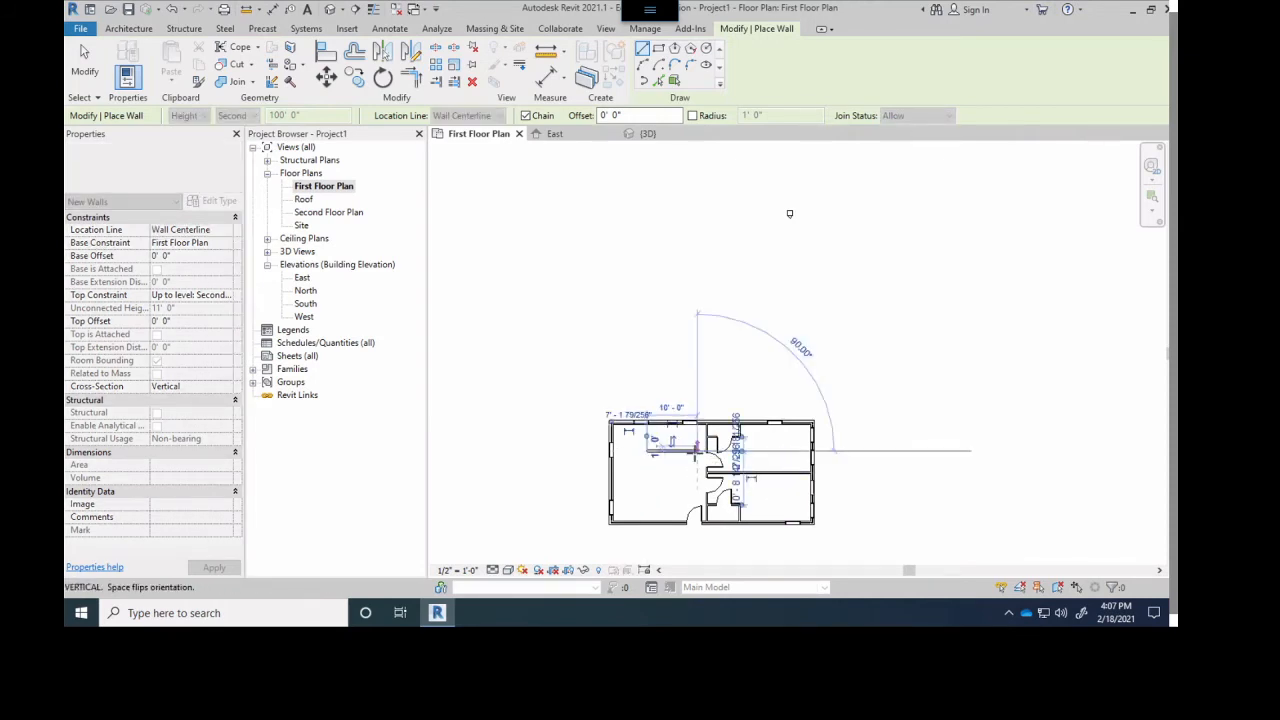
- Check the new interior wall's height against the neighbouring walls from above in the 3D view
scroll(690, 455, up, 5)
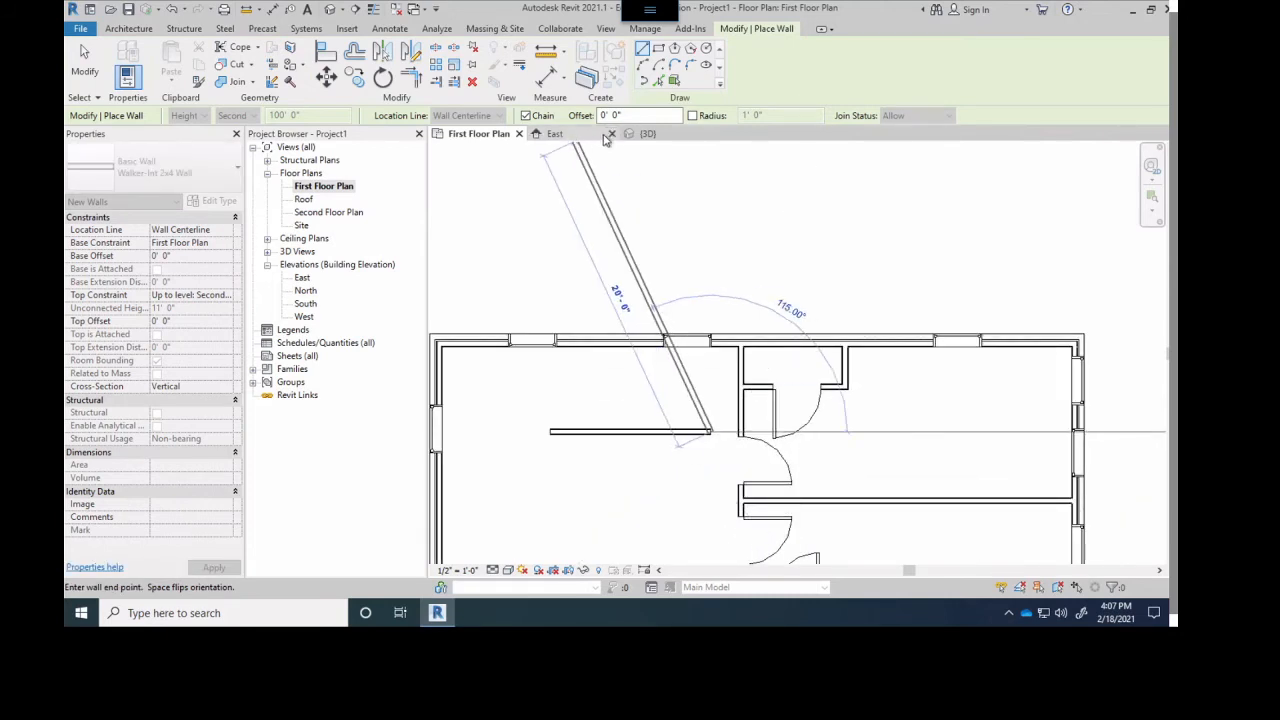
click(642, 134)
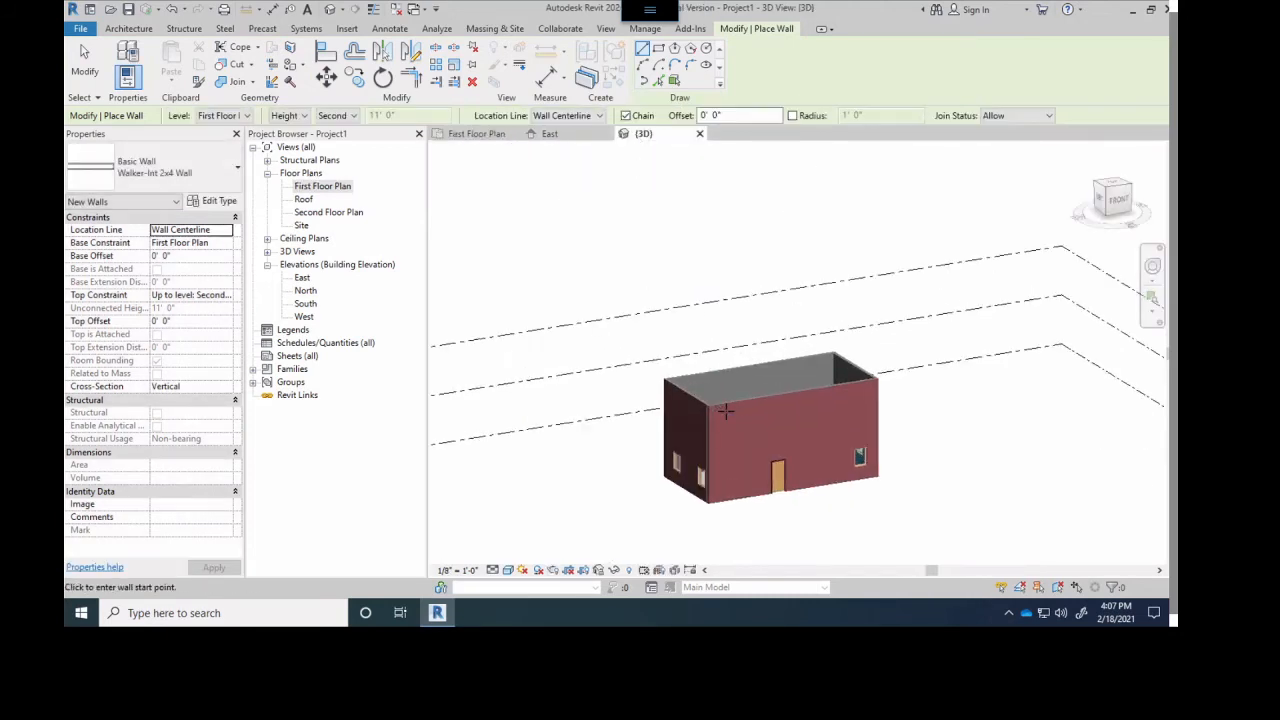
shift+middle_drag(728, 369, 721, 449)
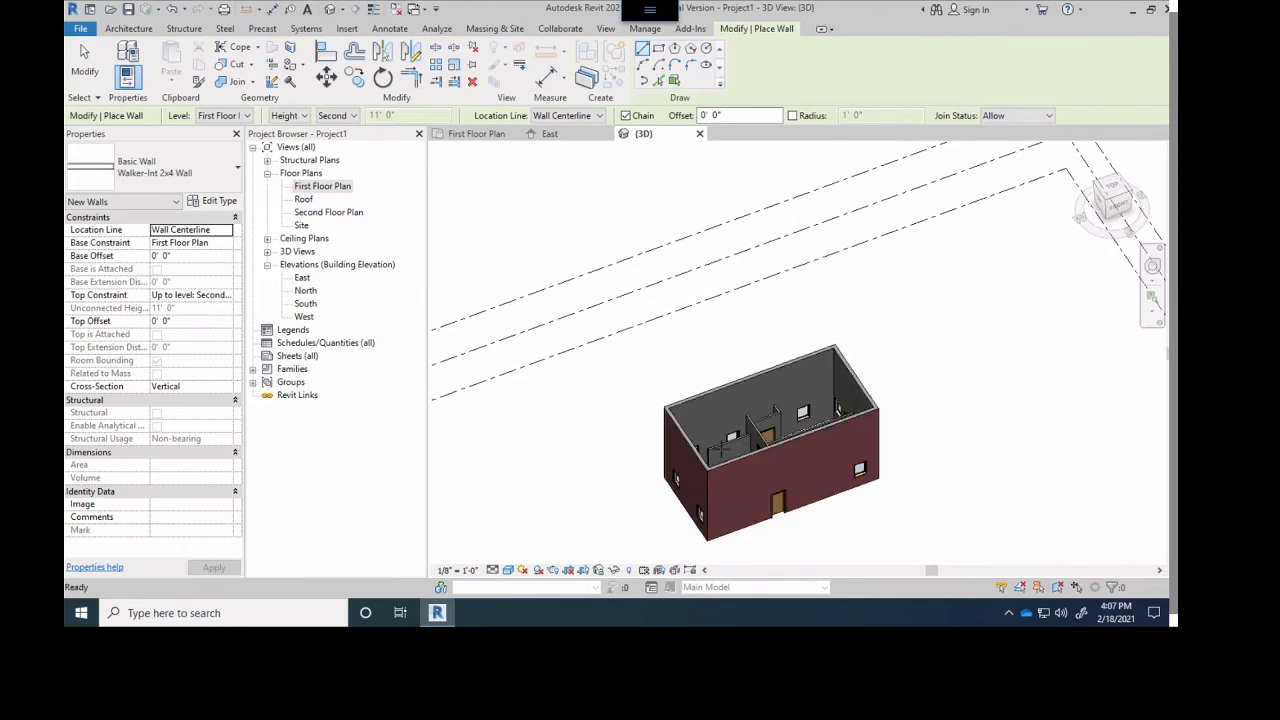
scroll(721, 449, up, 7)
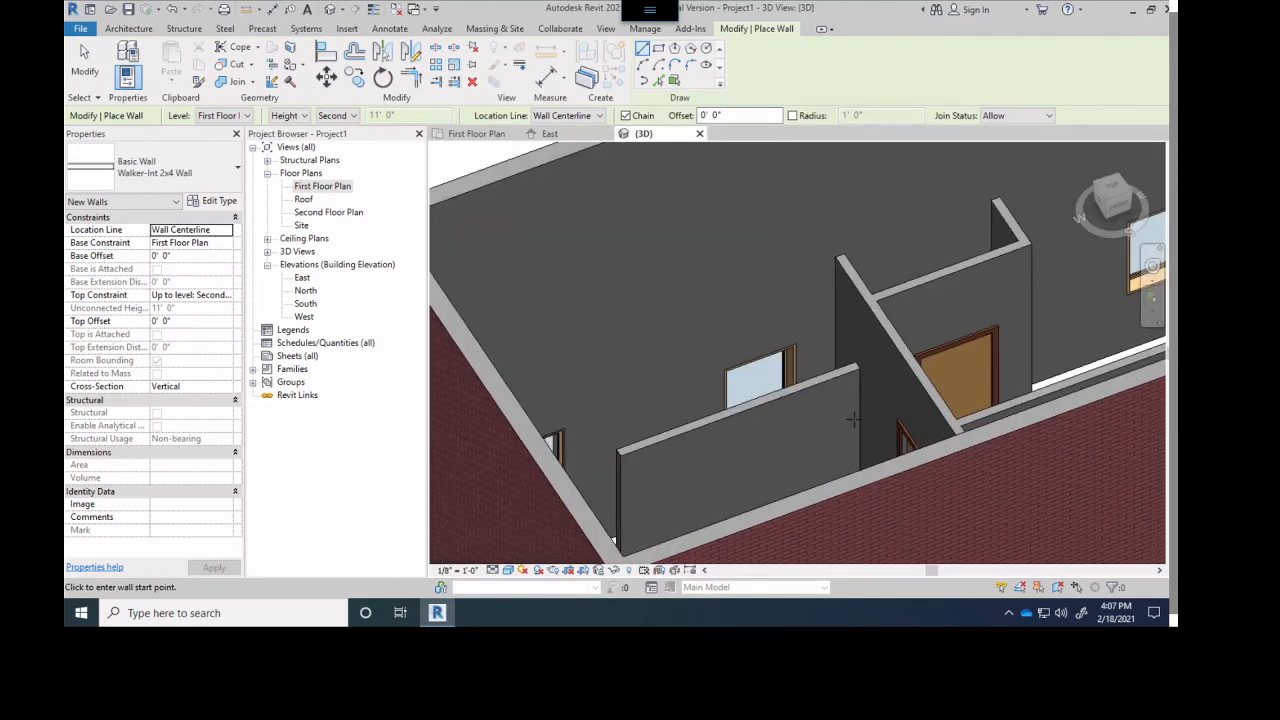
scroll(853, 420, up, 2)
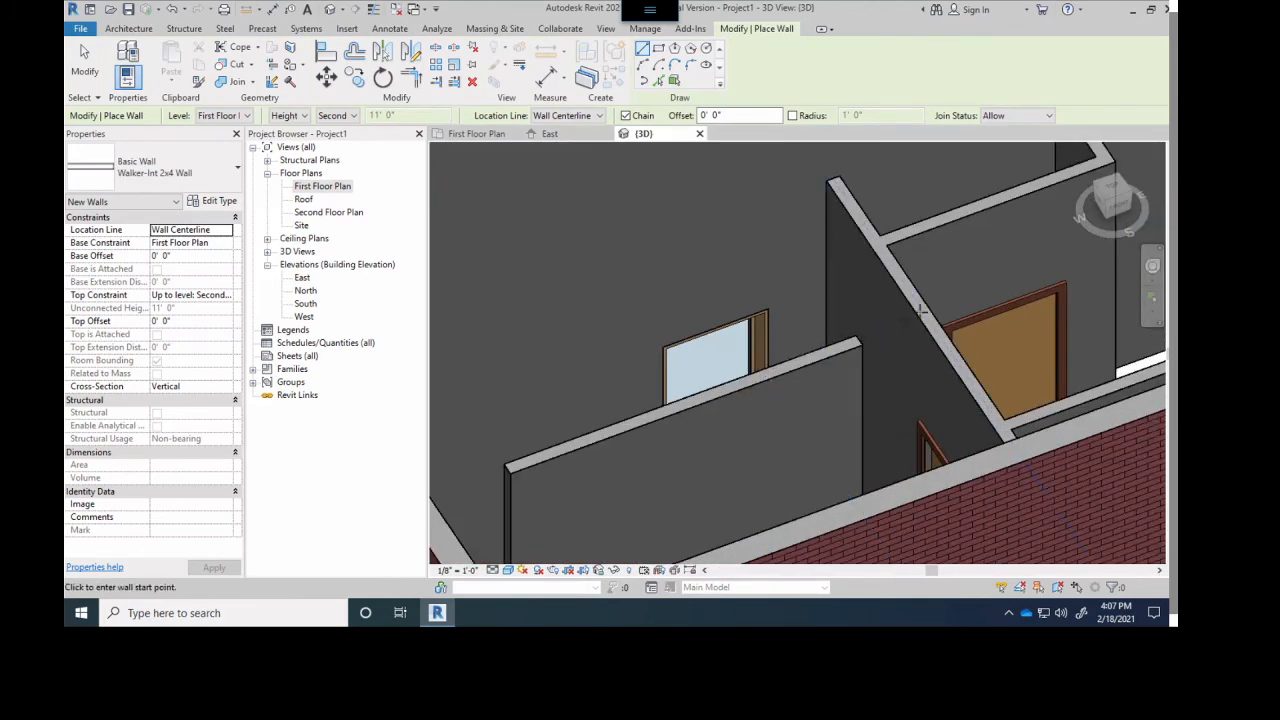
- Return to the First Floor Plan and delete the freestanding 10' wall in the large west room
click(498, 136)
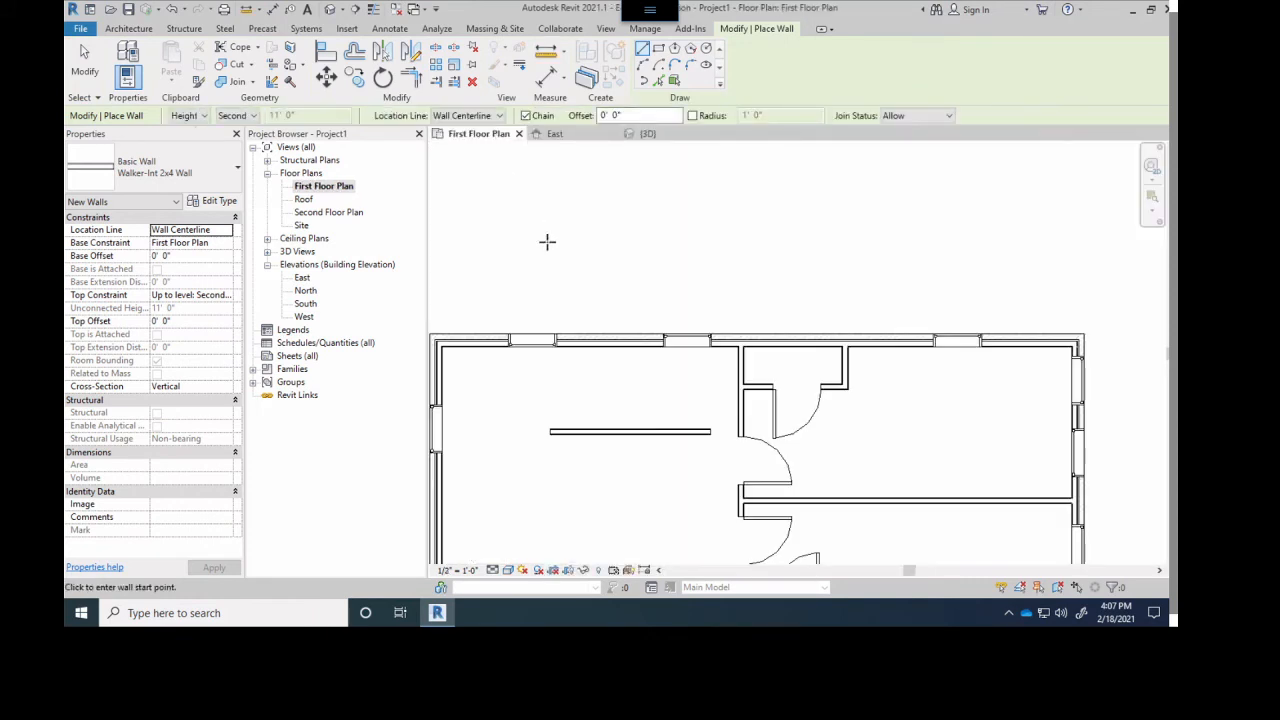
click(630, 434)
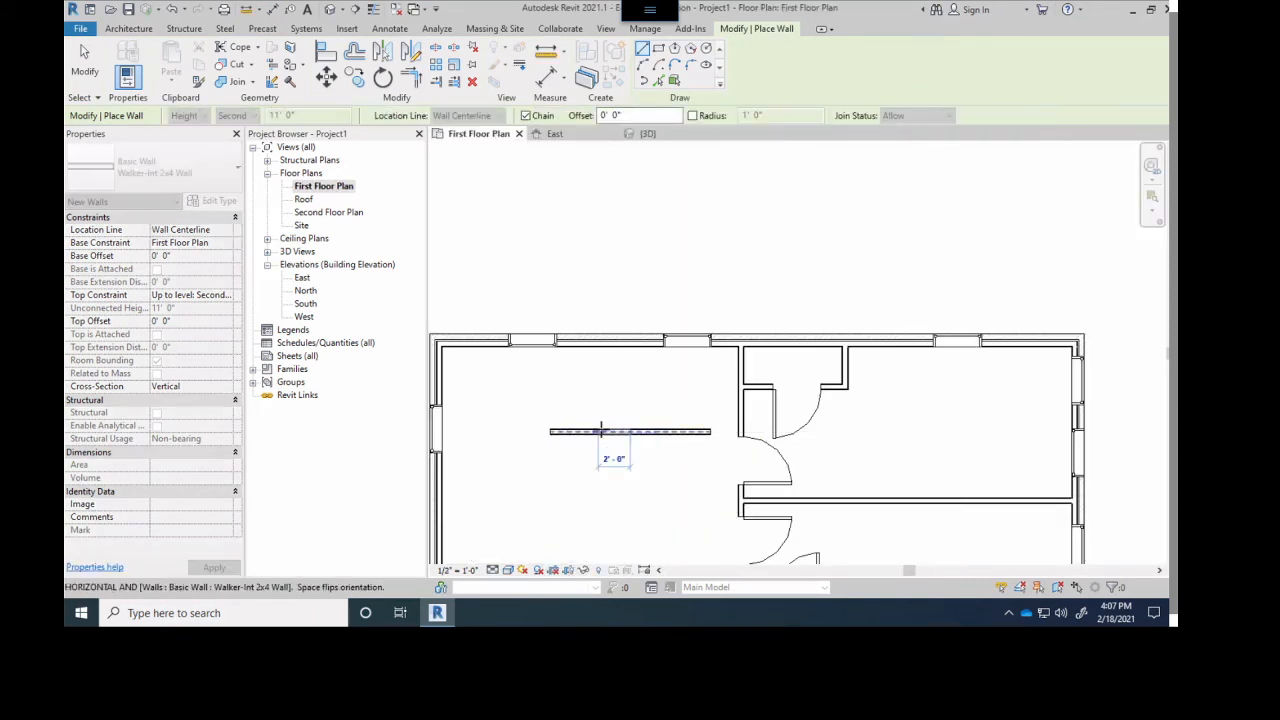
key(Escape)
key(Escape)
click(603, 432)
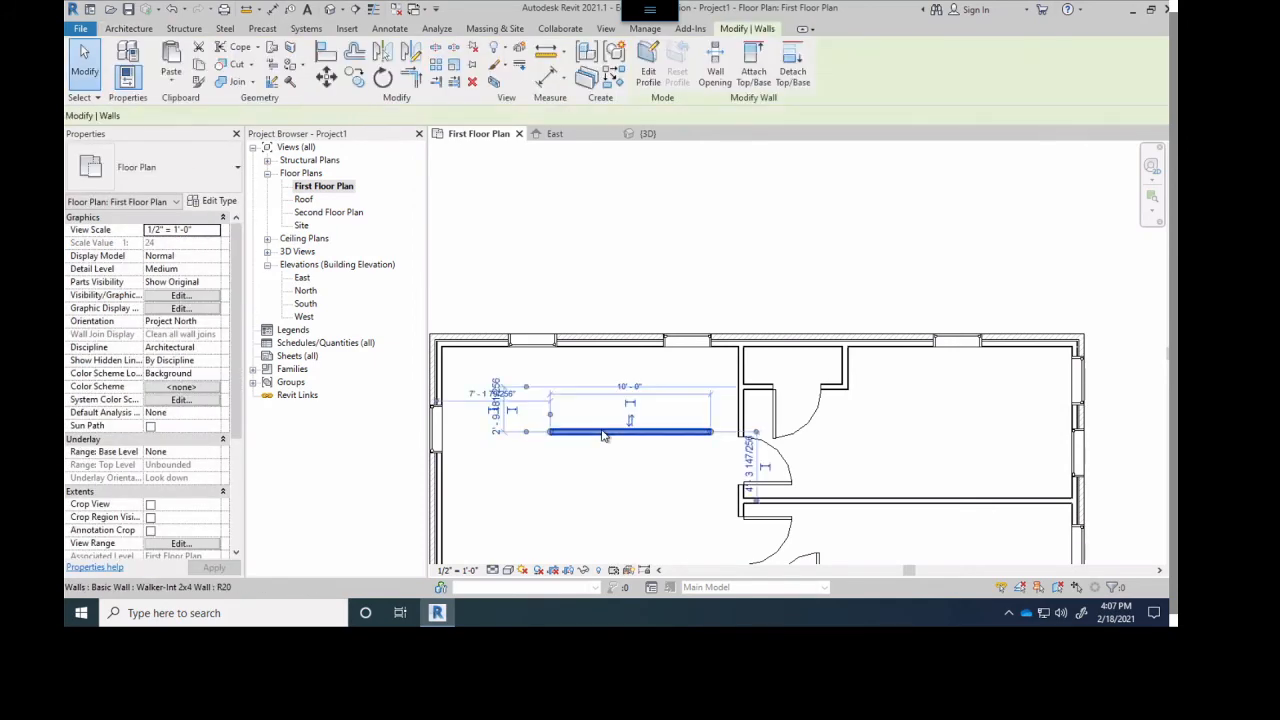
key(Delete)
scroll(603, 435, down, 4)
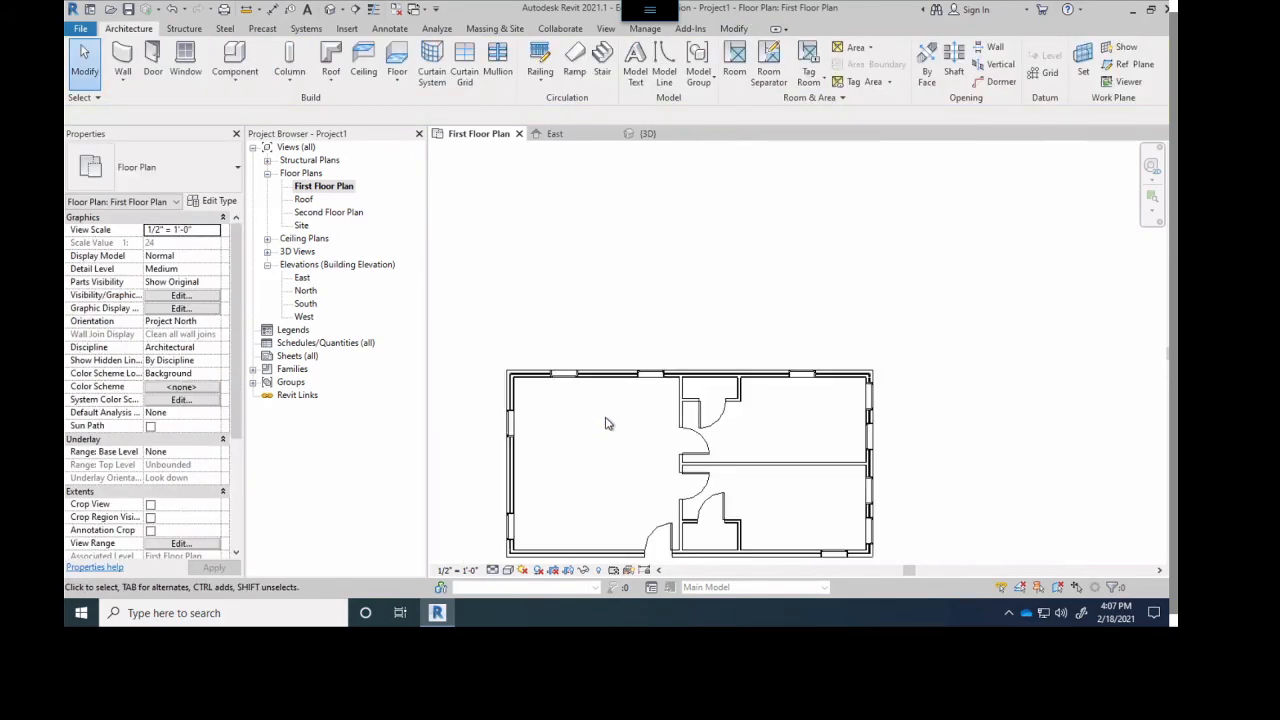
middle_drag(623, 340, 689, 317)
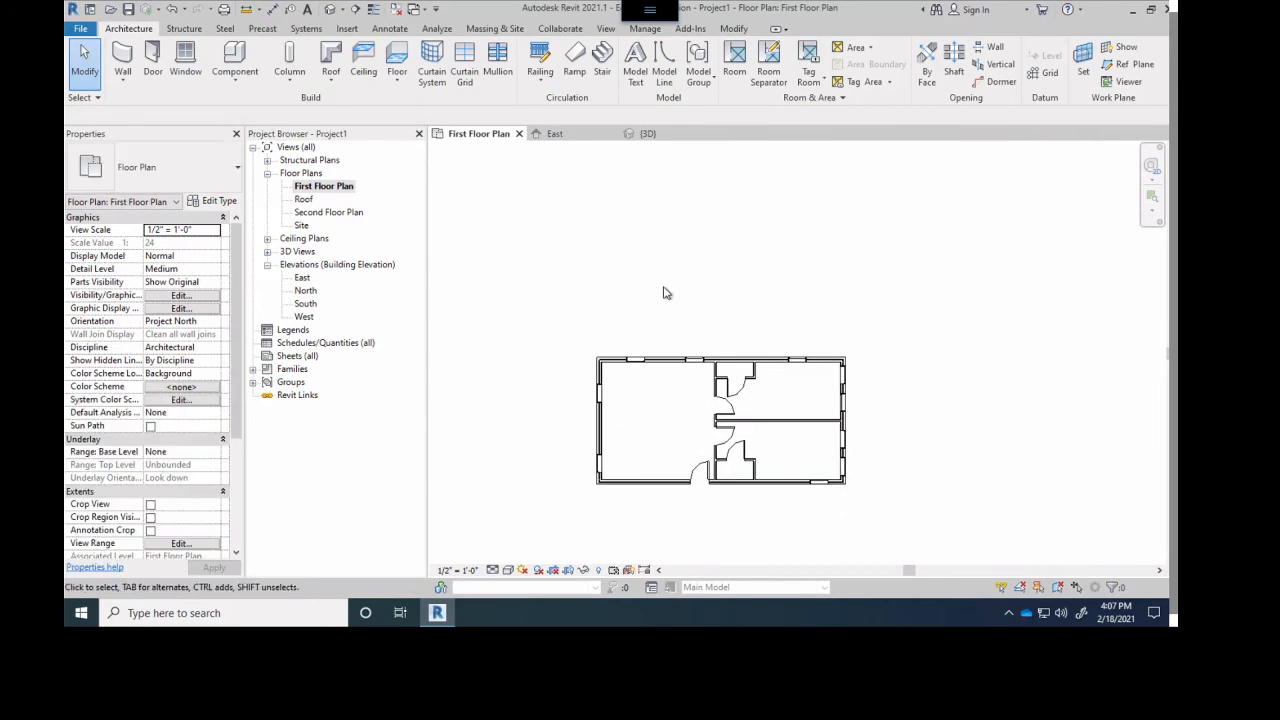
middle_drag(621, 278, 626, 337)
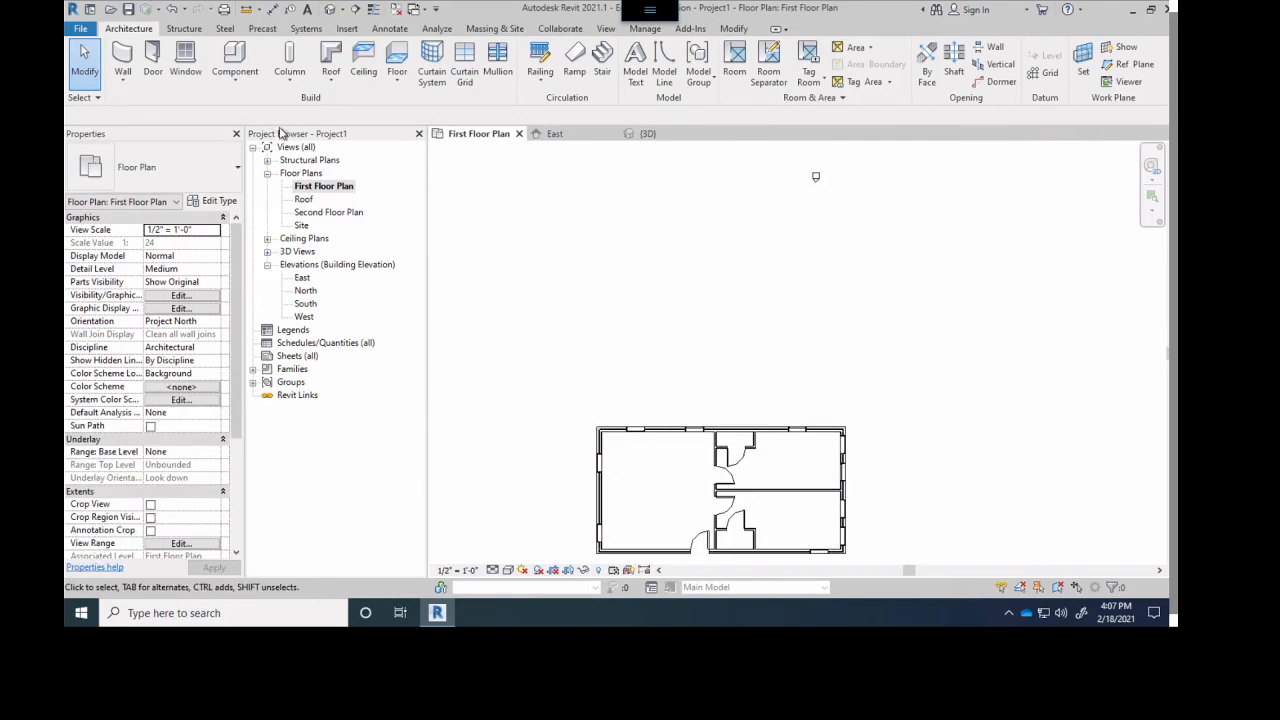
- Set up the Wall tool with the Walker-Ext Brick wall on 2x4 type and height up to Roof, and open the location line choices
click(133, 60)
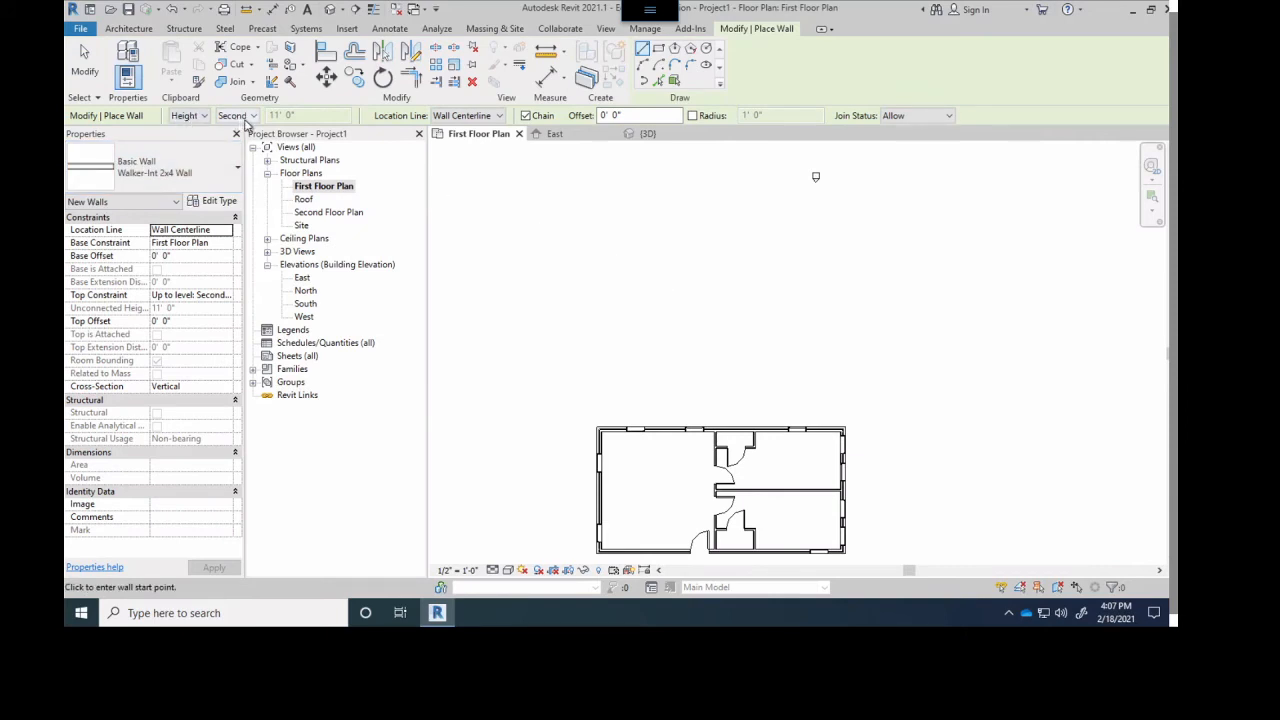
click(246, 119)
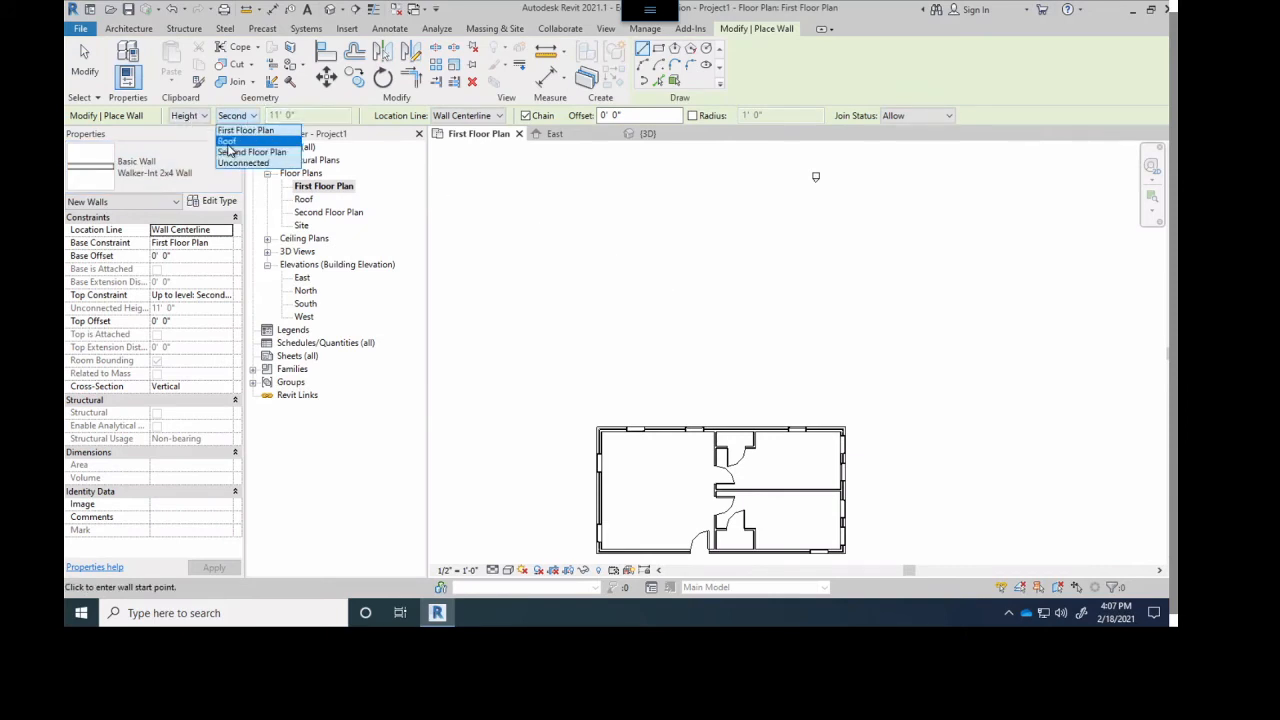
click(228, 141)
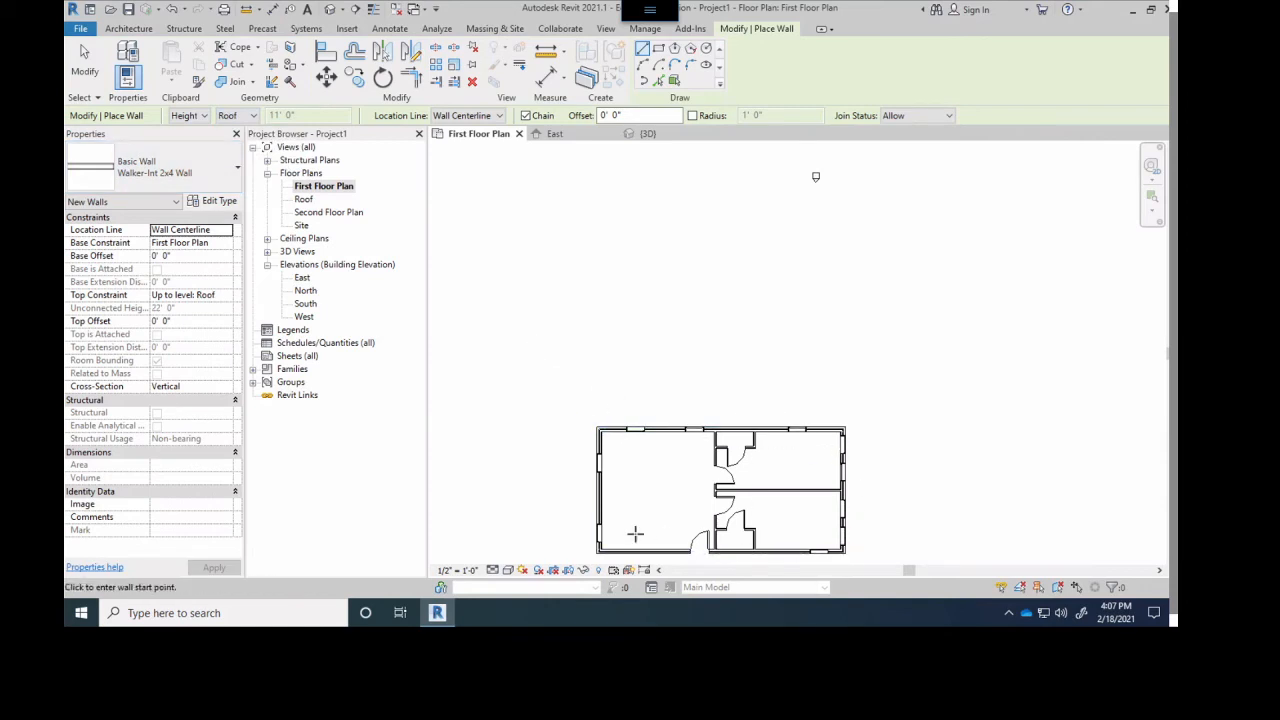
click(158, 168)
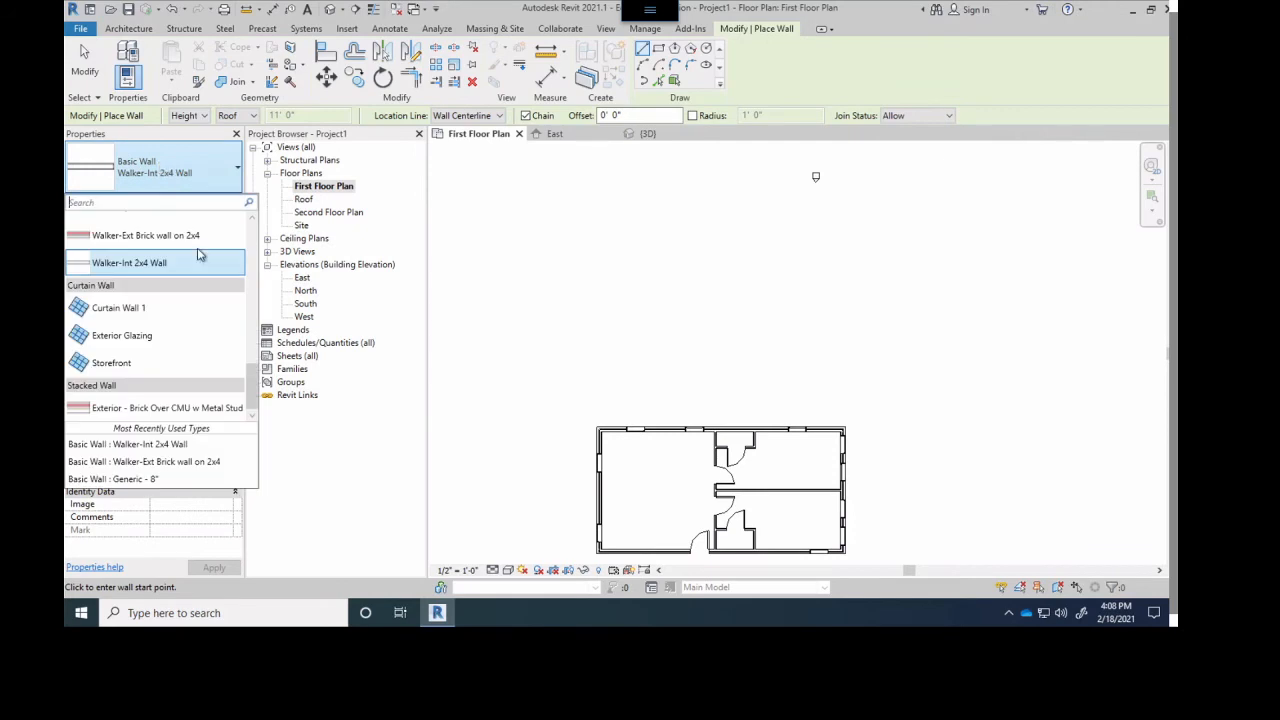
click(117, 238)
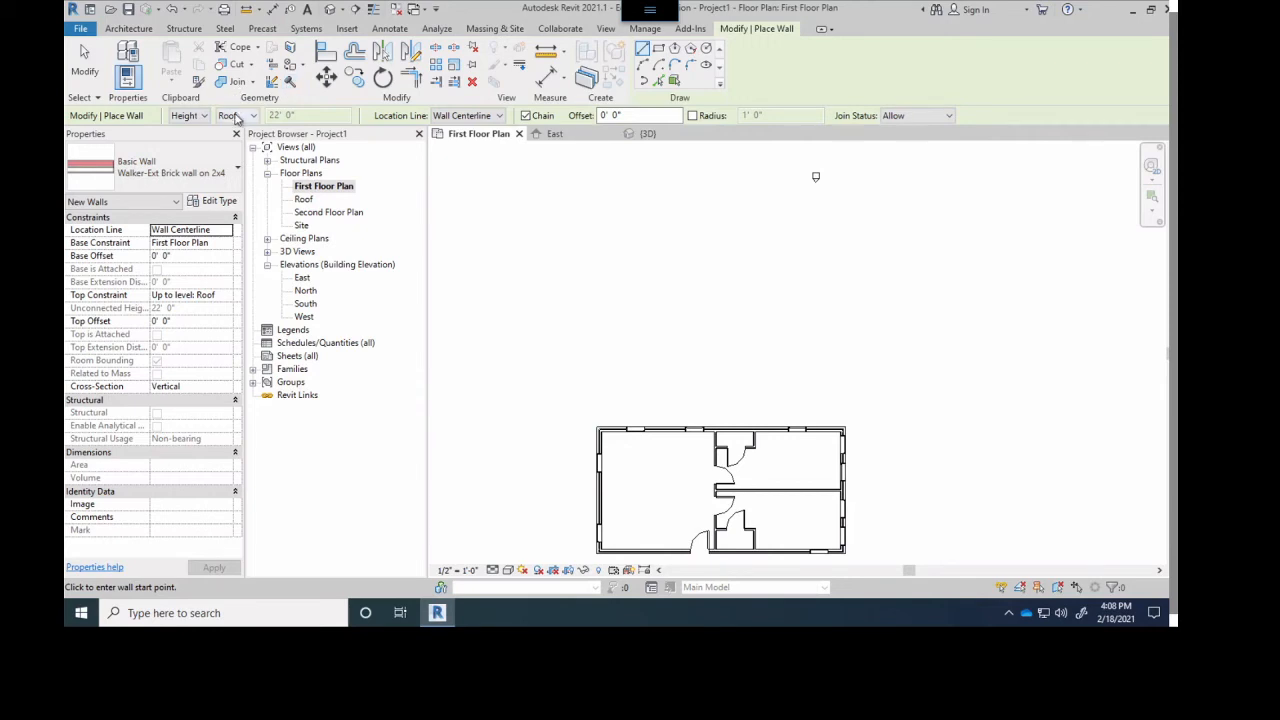
click(236, 116)
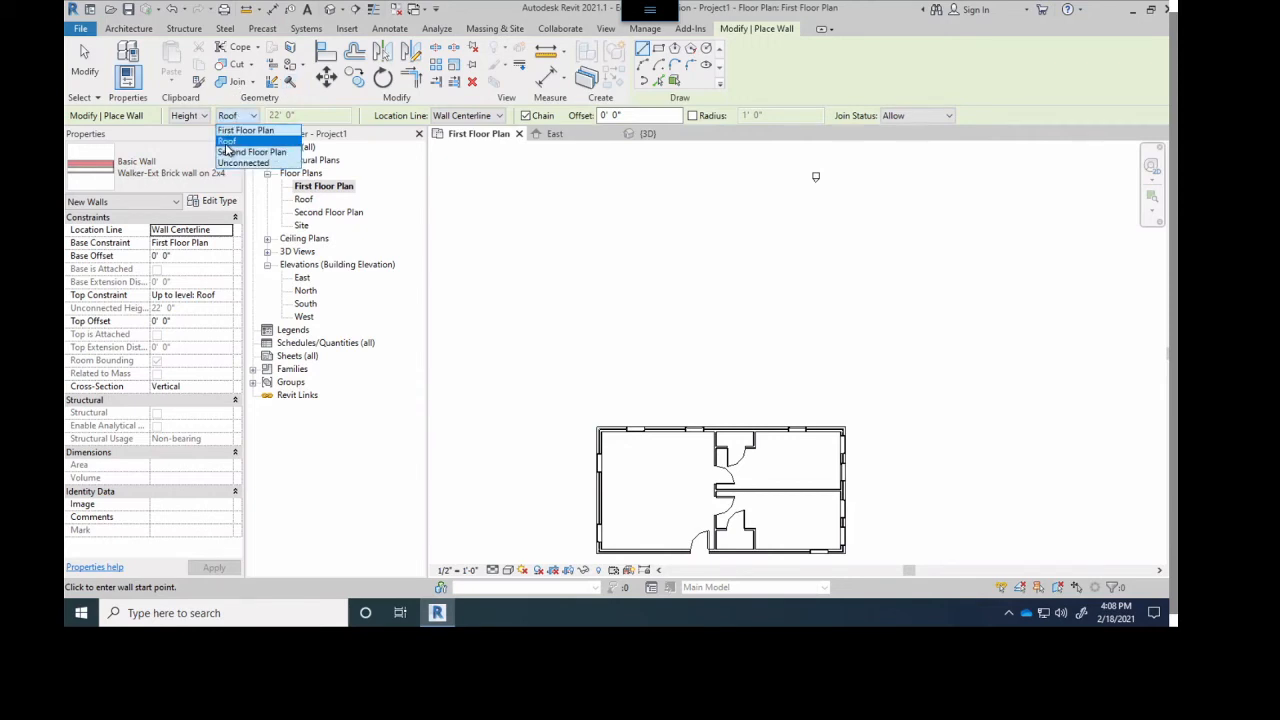
click(227, 146)
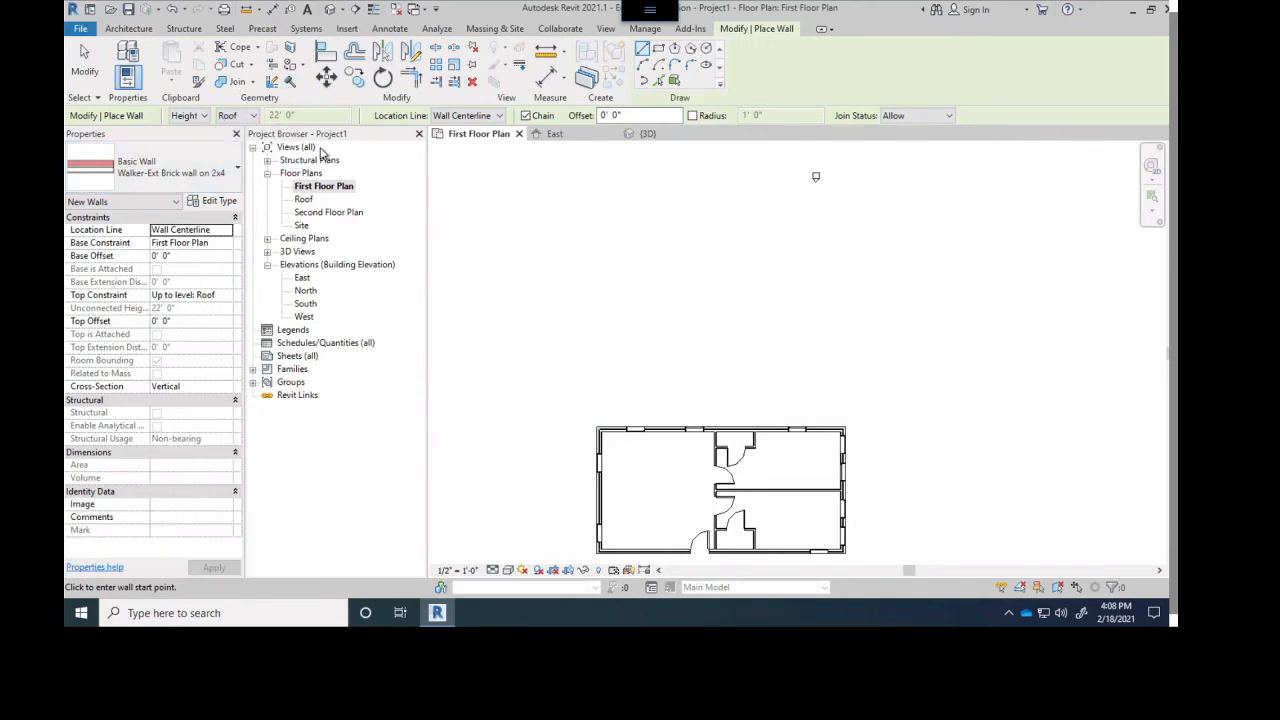
click(463, 117)
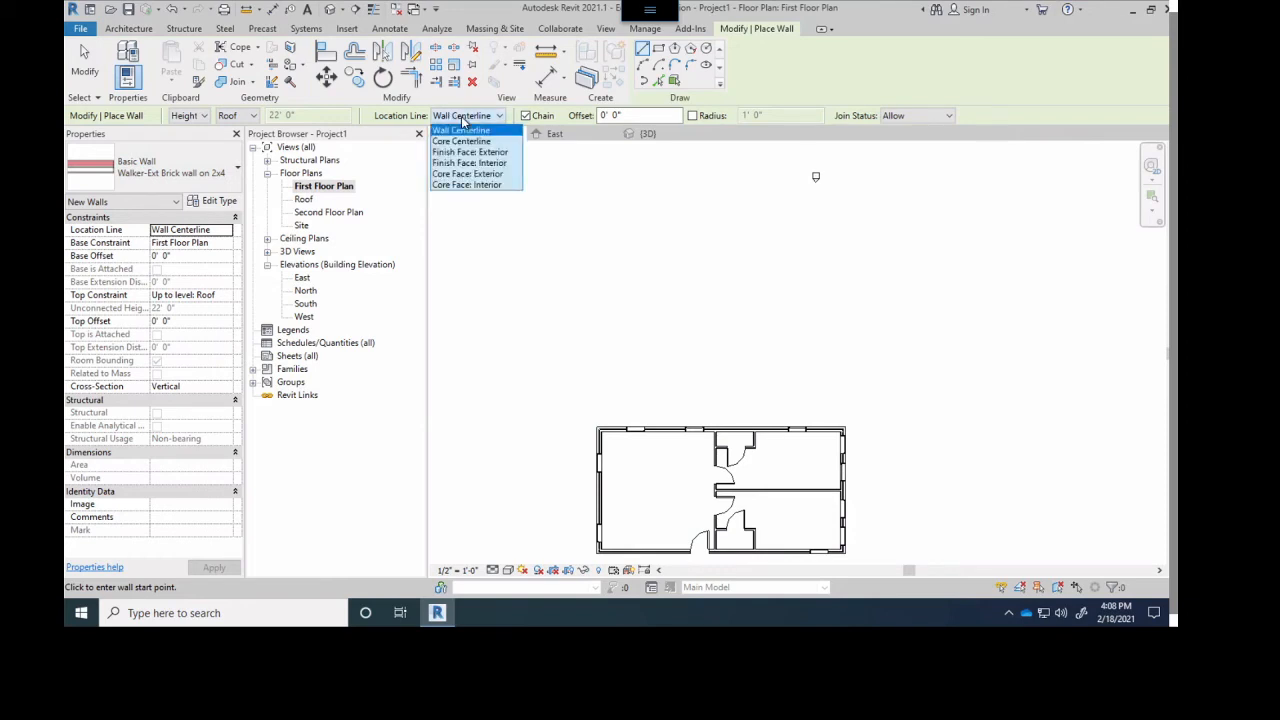
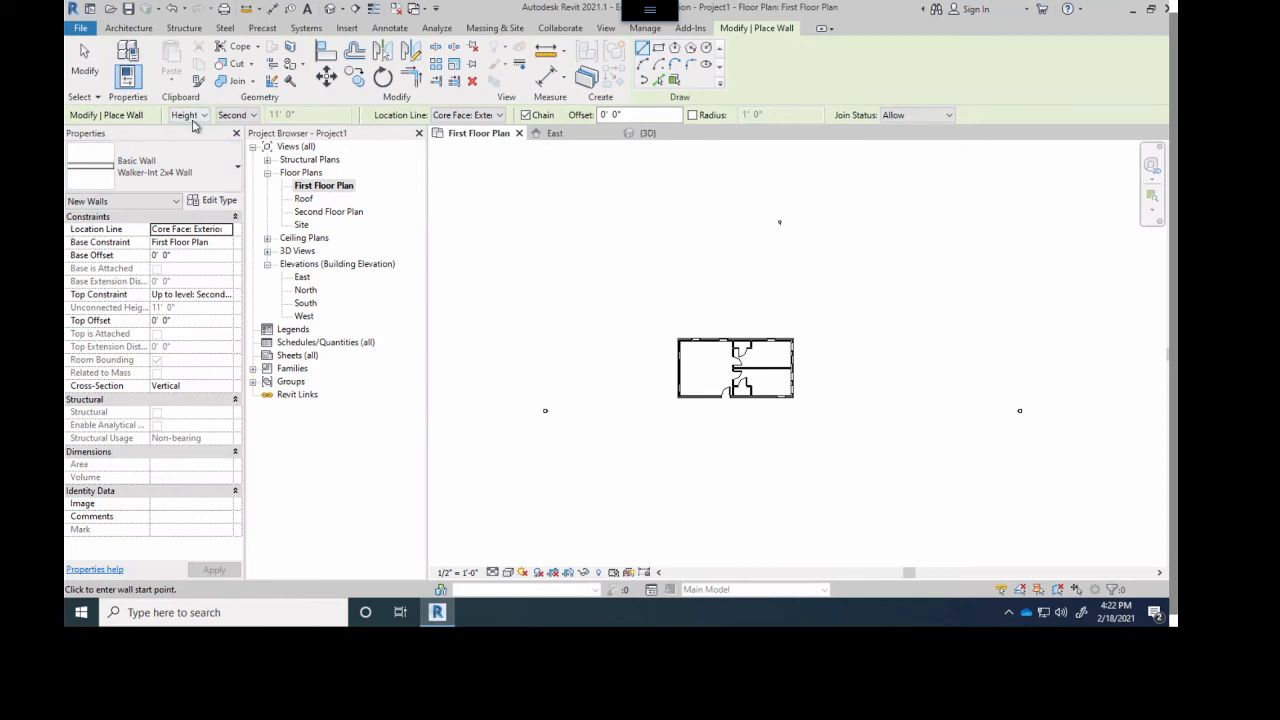
- Choose the Walker-Ext Brick wall on 2x4 type for the new wall and set its height up to Roof
click(232, 168)
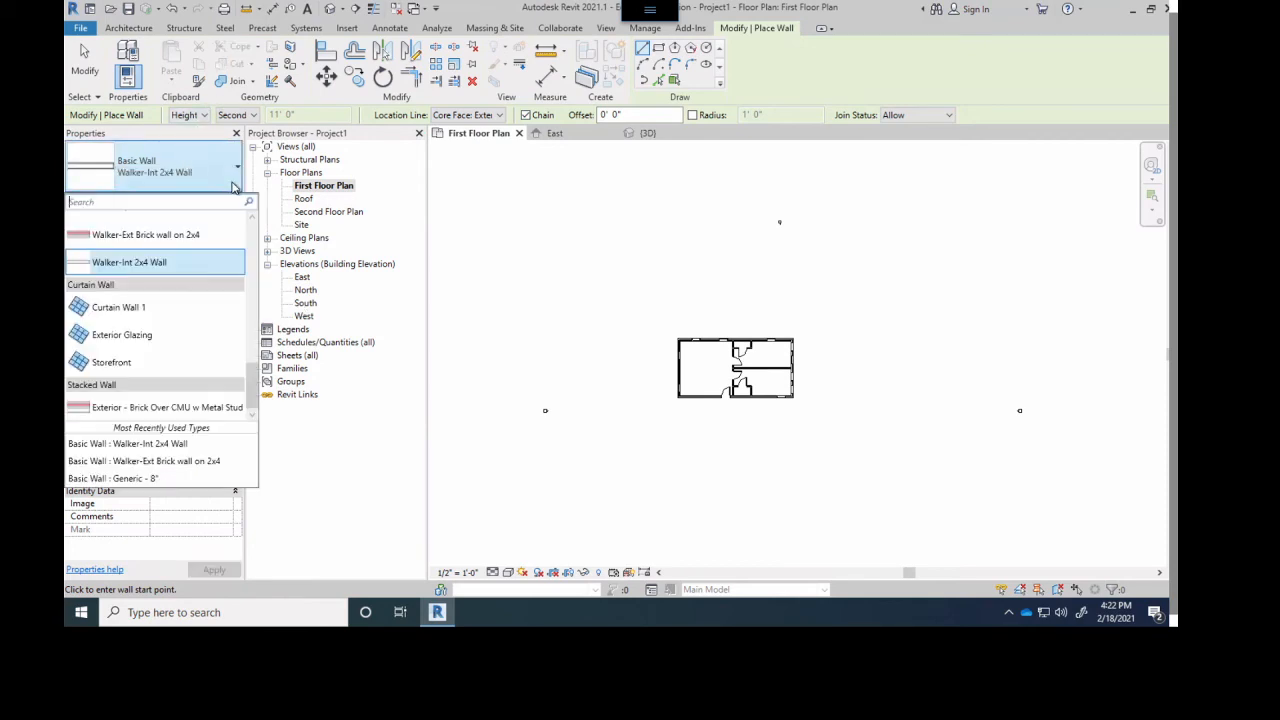
click(140, 234)
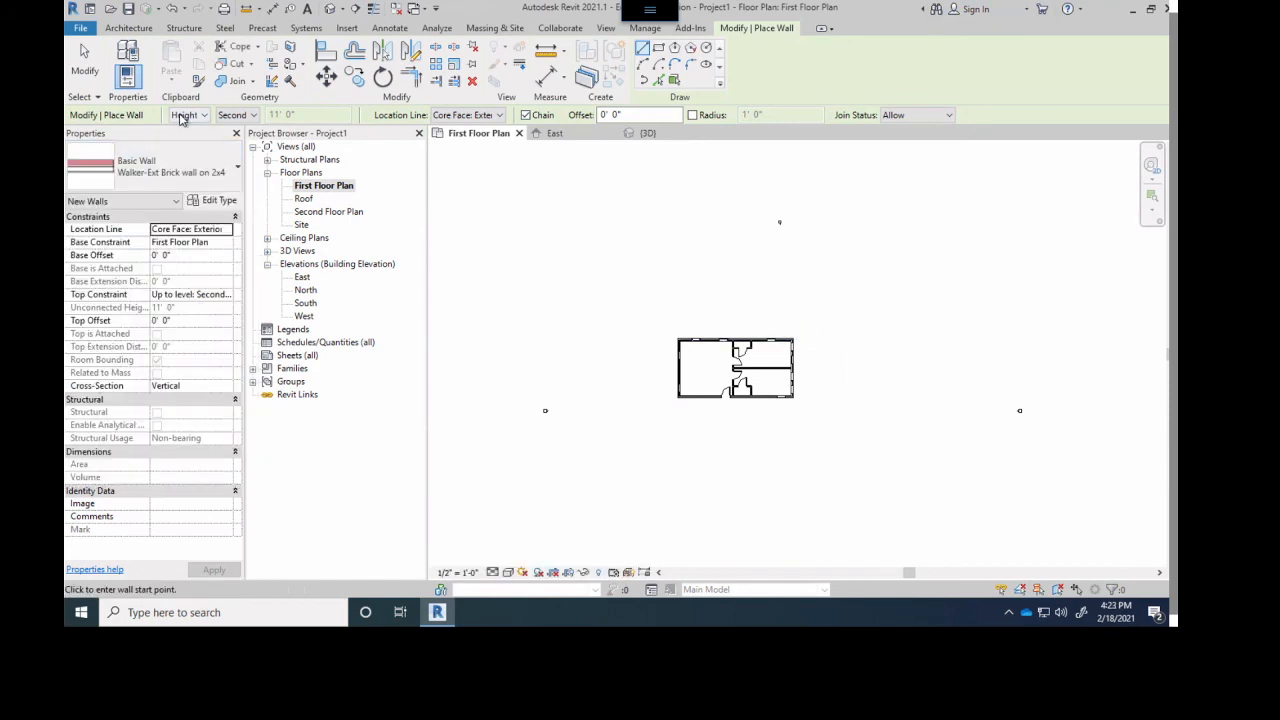
click(236, 115)
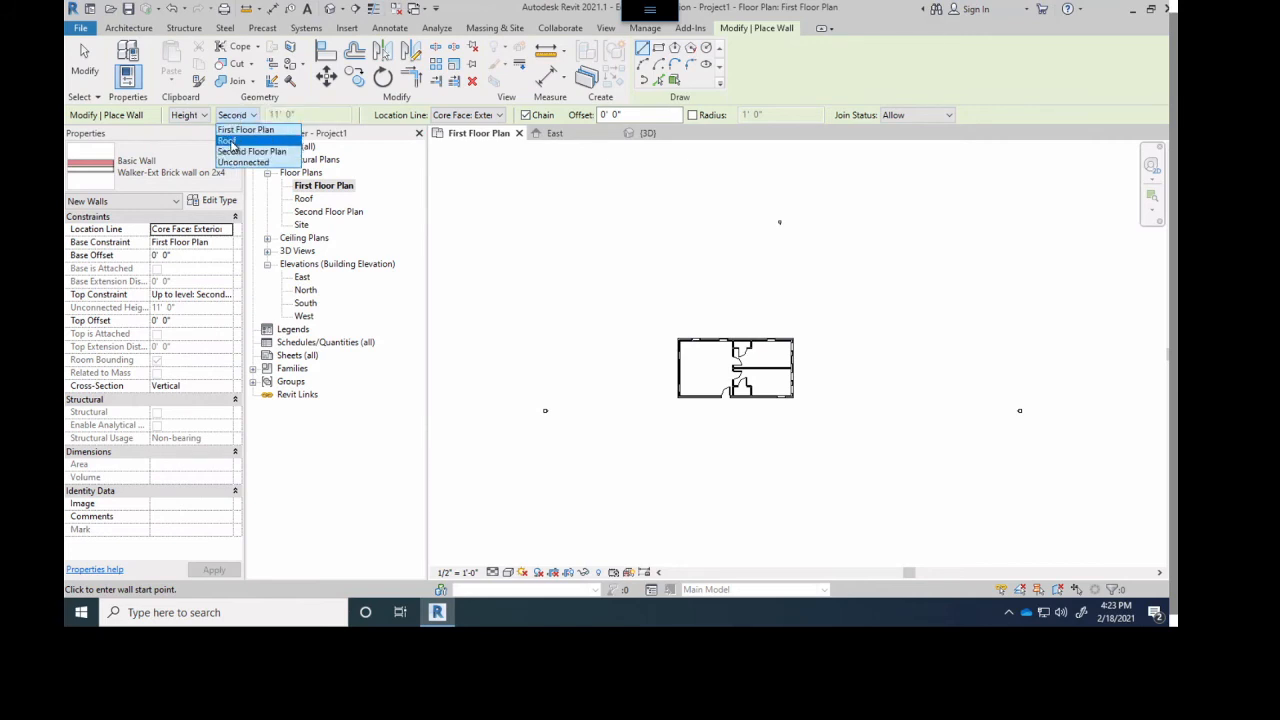
click(229, 142)
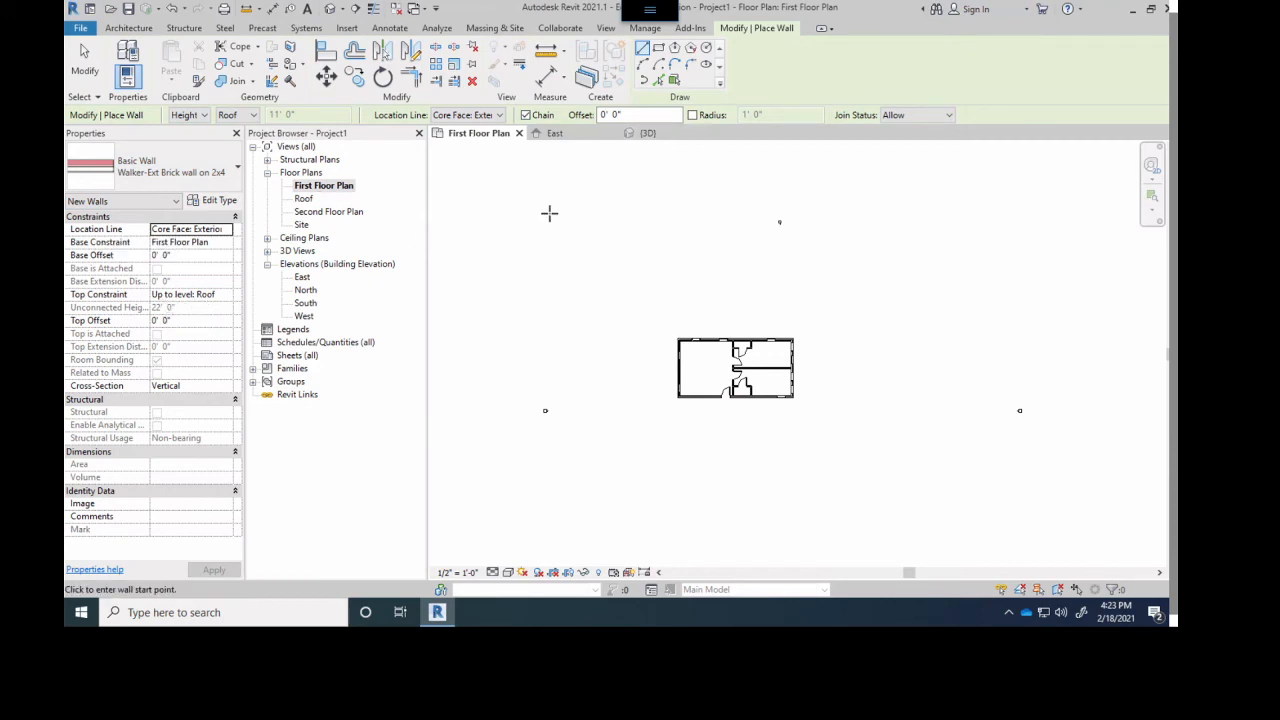
scroll(740, 236, up, 2)
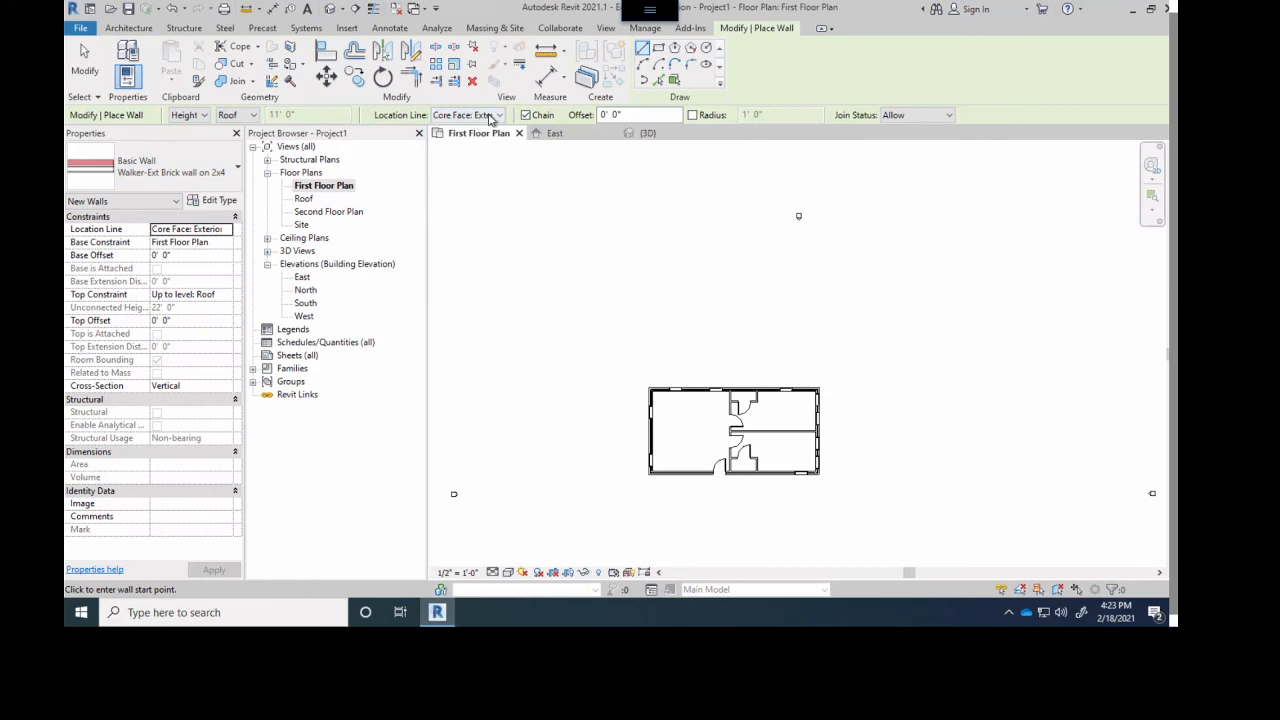
- Draw a horizontal brick wall about 3'-6" long in the open area northwest of the building, with location line Wall Centerline
click(470, 115)
click(461, 130)
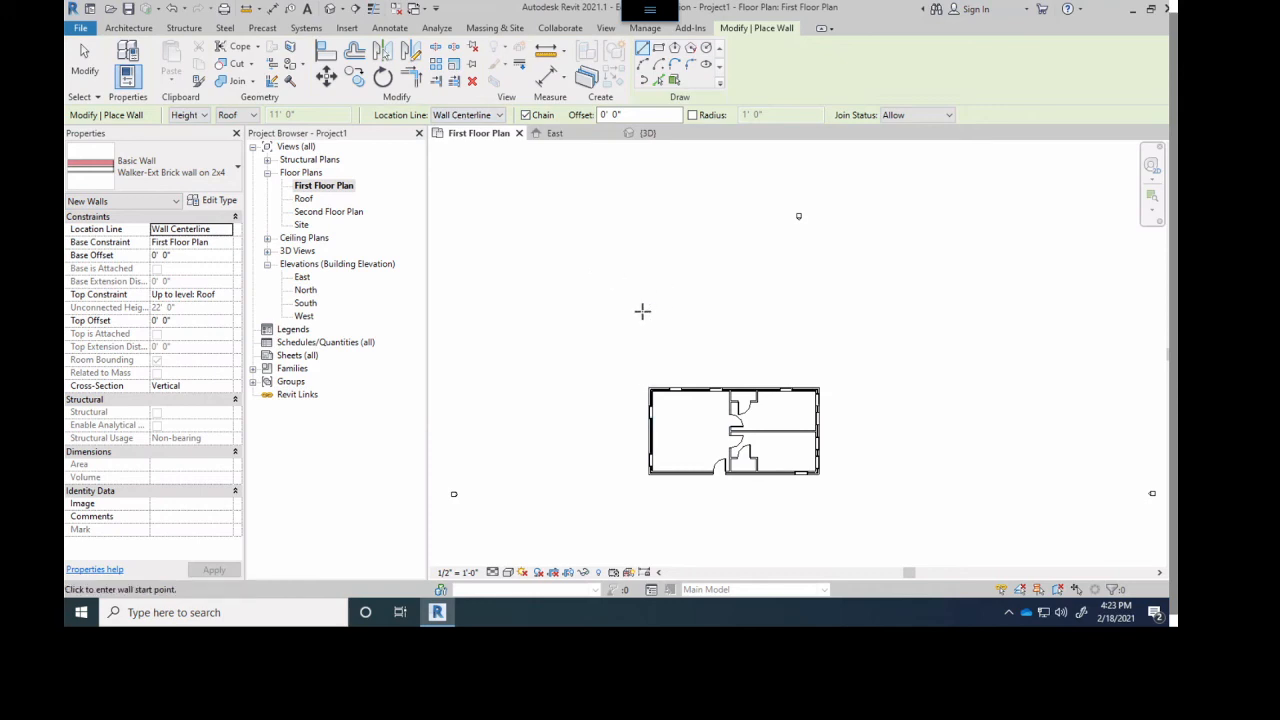
scroll(628, 328, up, 3)
scroll(622, 308, up, 2)
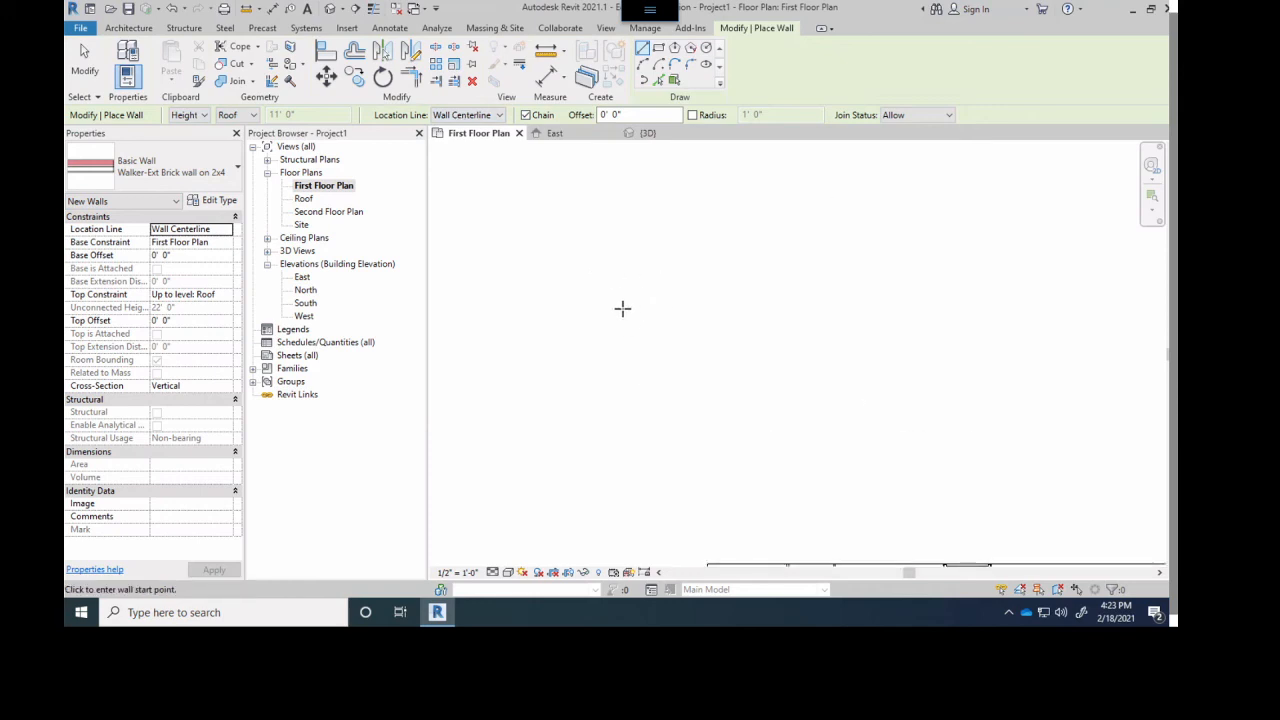
click(603, 333)
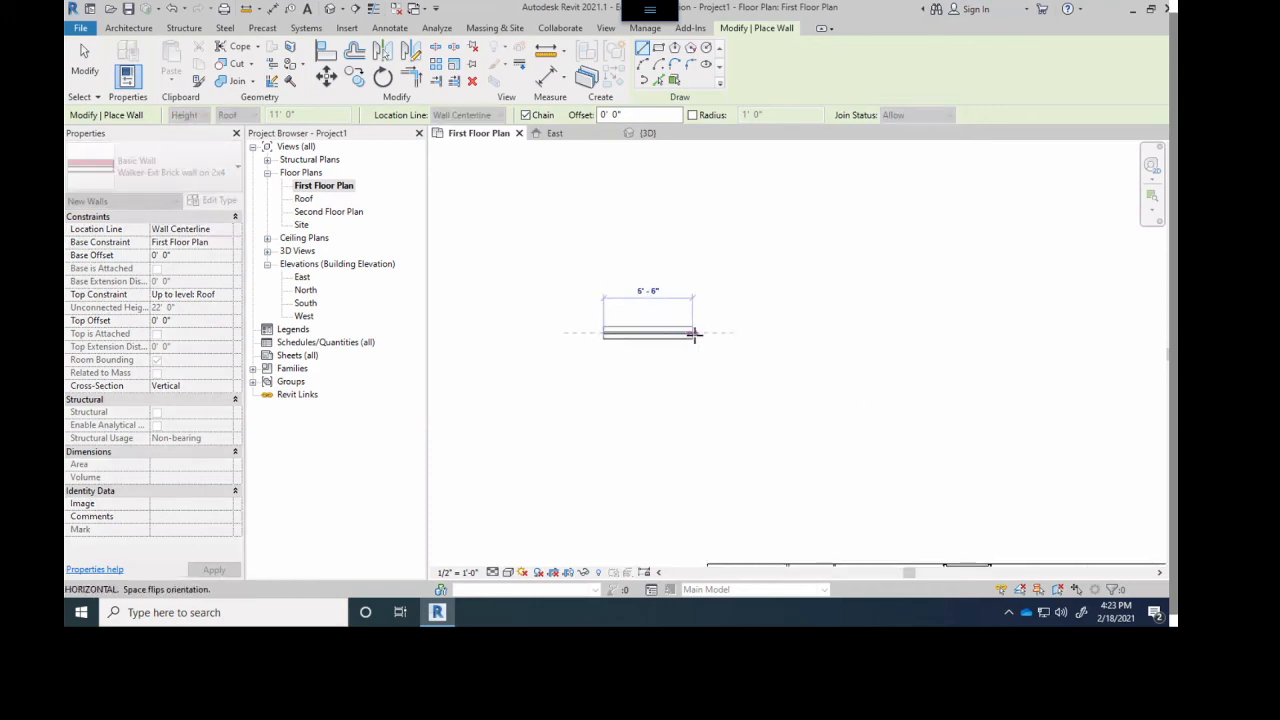
click(658, 334)
scroll(698, 328, up, 5)
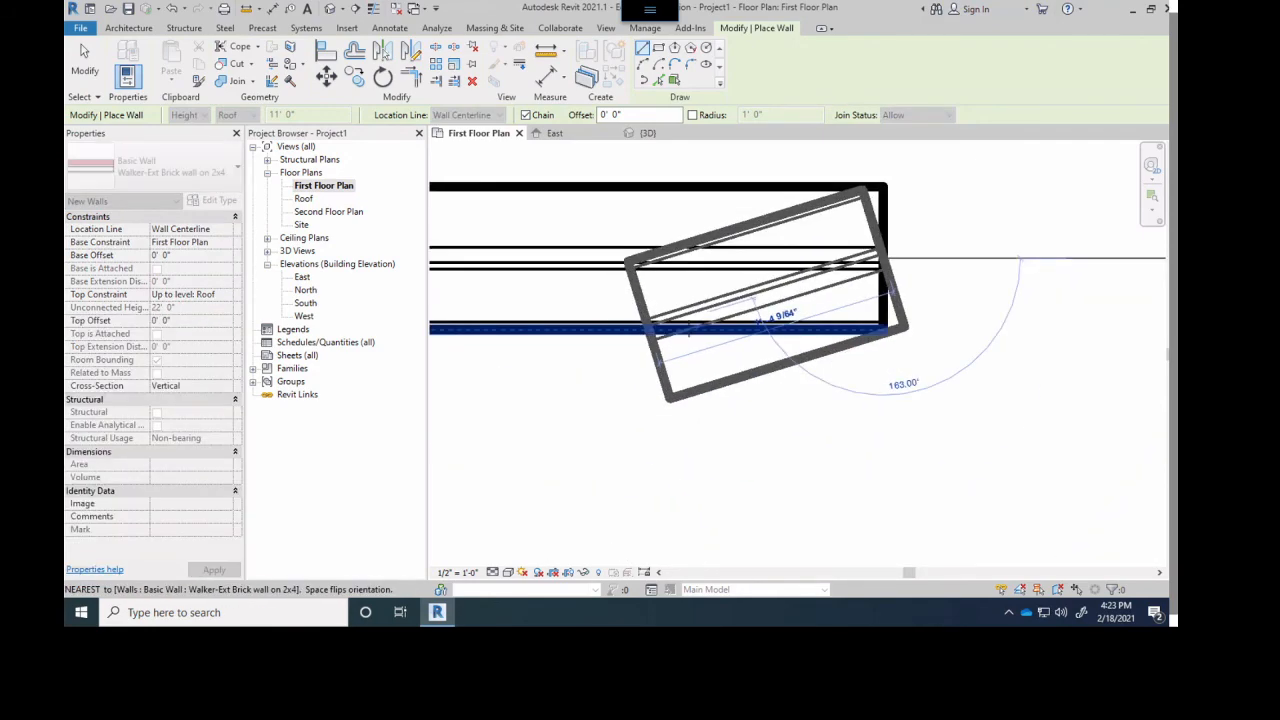
scroll(698, 330, up, 1)
key(Escape)
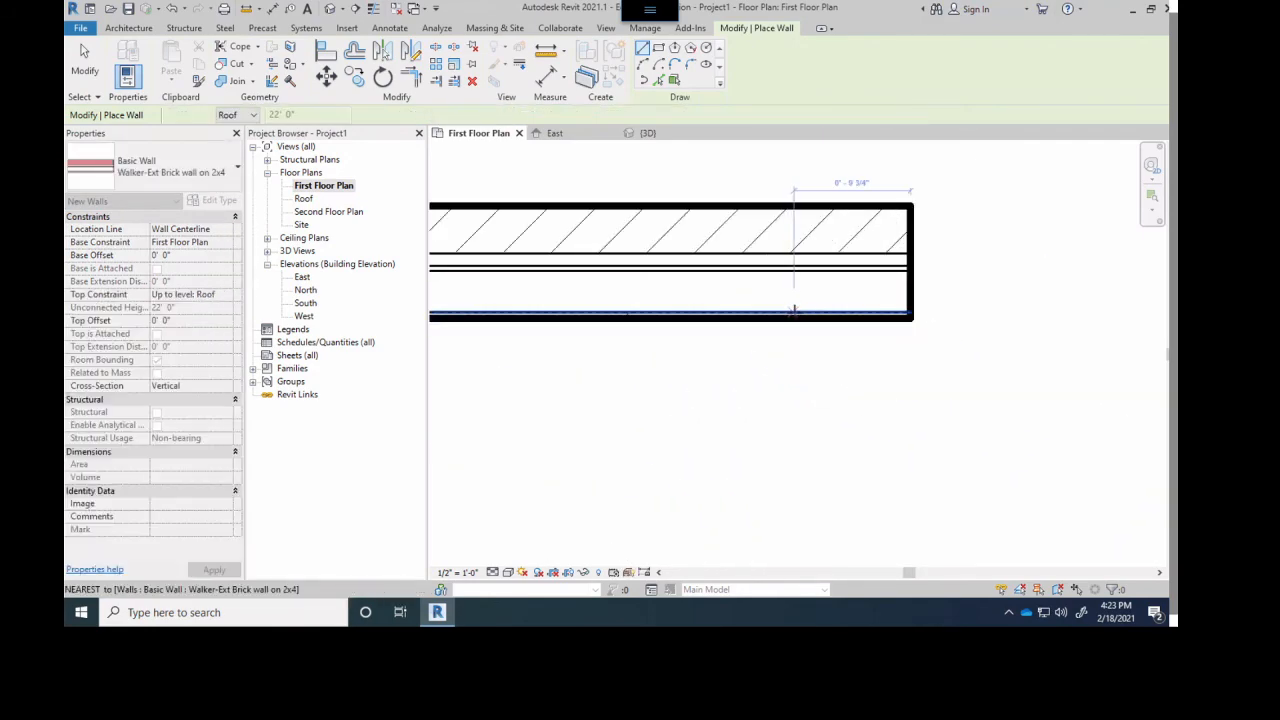
key(Escape)
- Select the Wall Centerline sample and examine where its east end grip sits across the wall layers
click(792, 322)
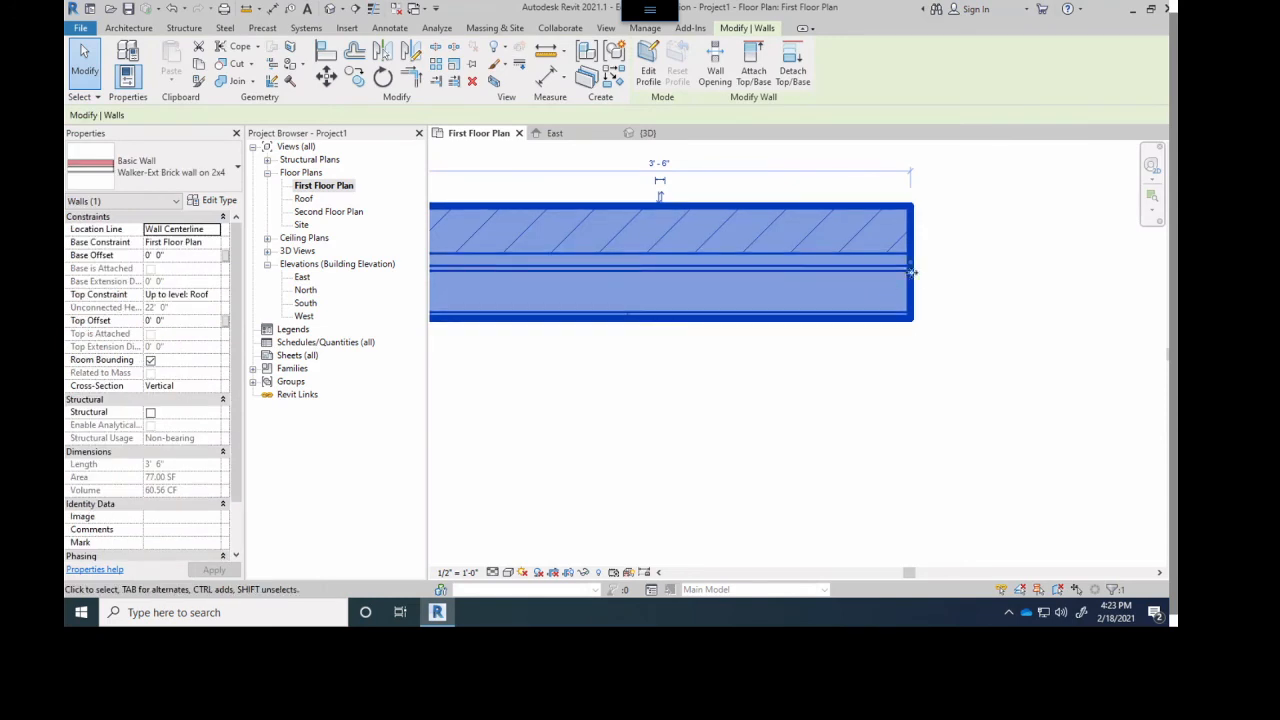
scroll(886, 262, up, 3)
scroll(886, 262, up, 5)
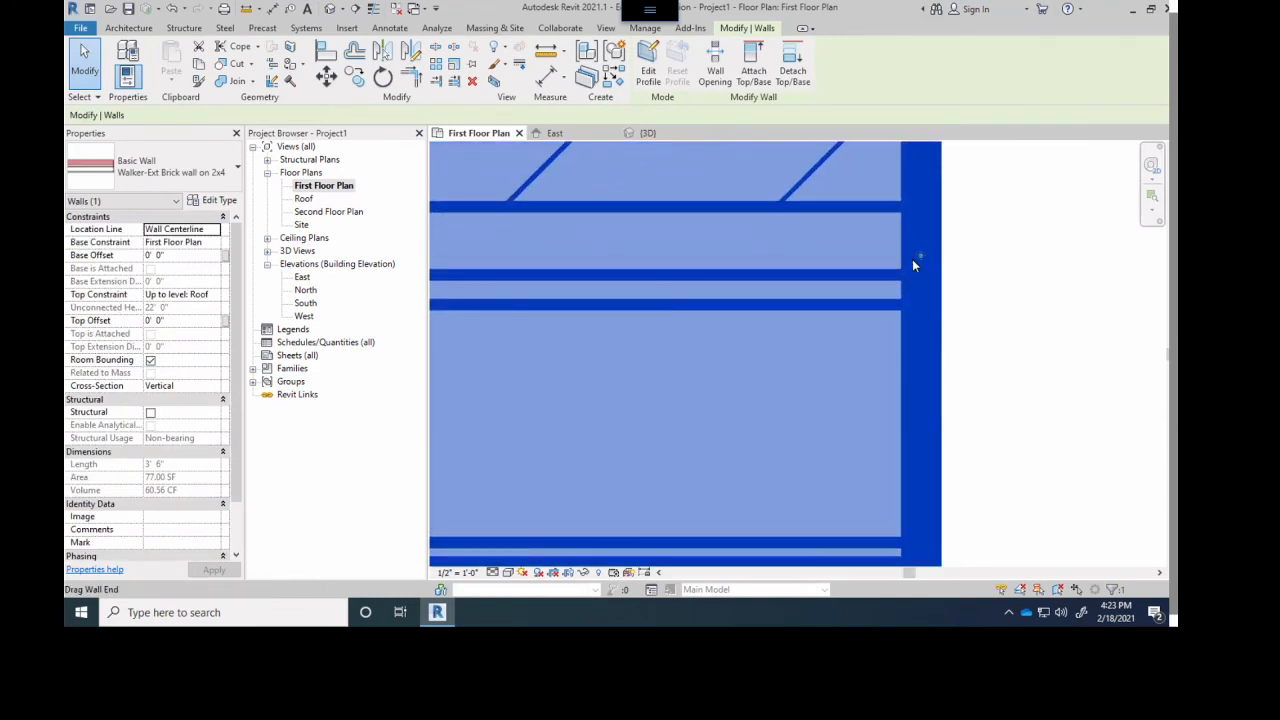
scroll(892, 259, down, 5)
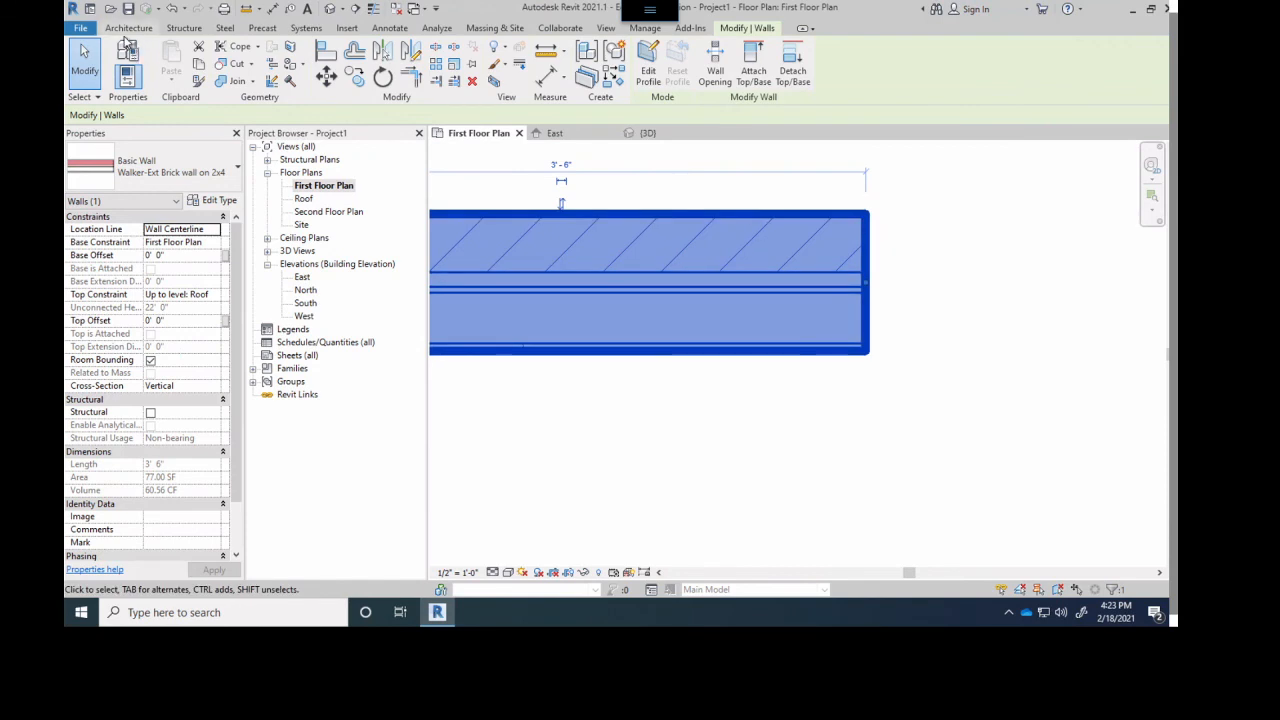
- Draw a horizontal brick wall about 1'-2" long east of the first sample, with location line Core Centerline
click(129, 27)
click(128, 58)
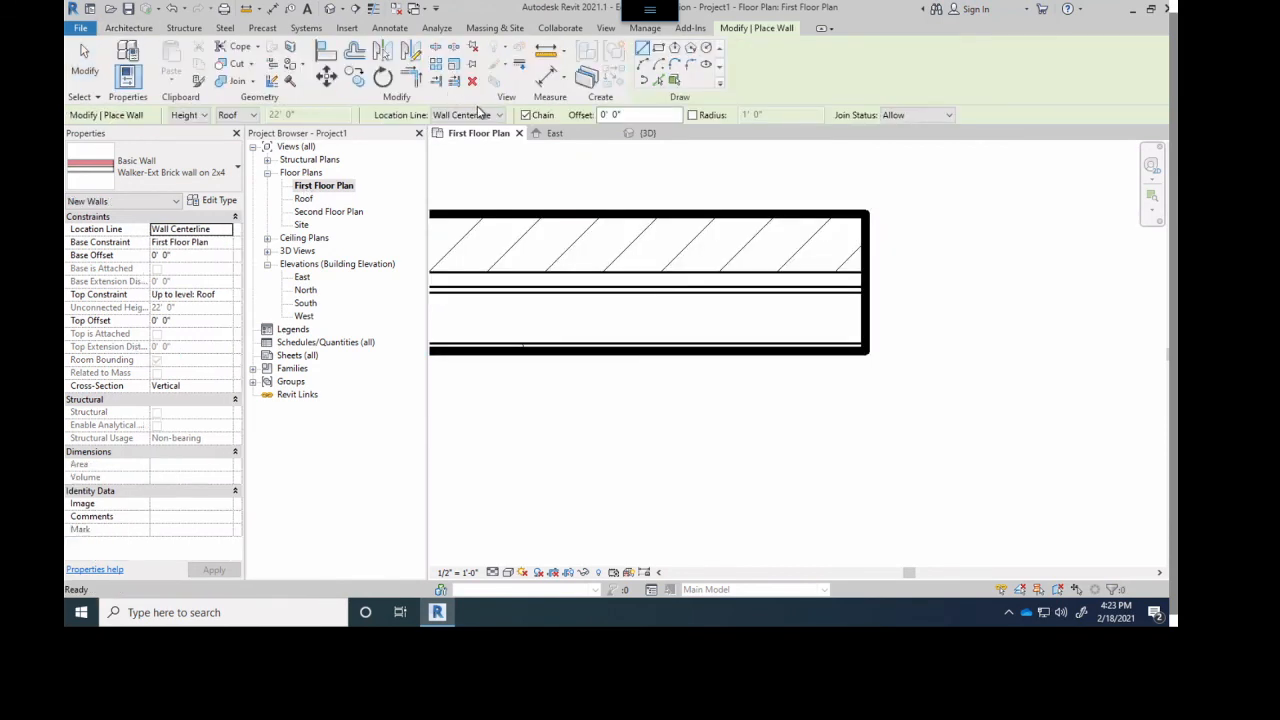
click(478, 115)
click(473, 143)
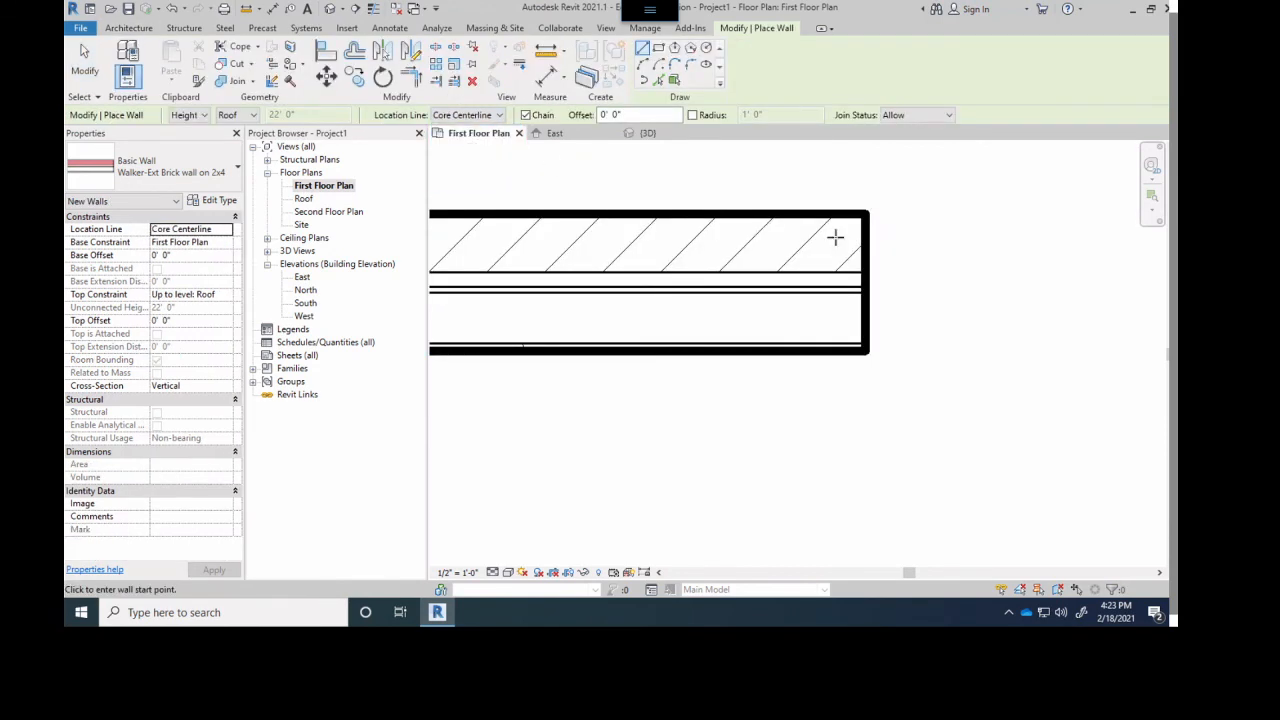
scroll(1000, 306, down, 1)
middle_drag(1000, 306, 750, 298)
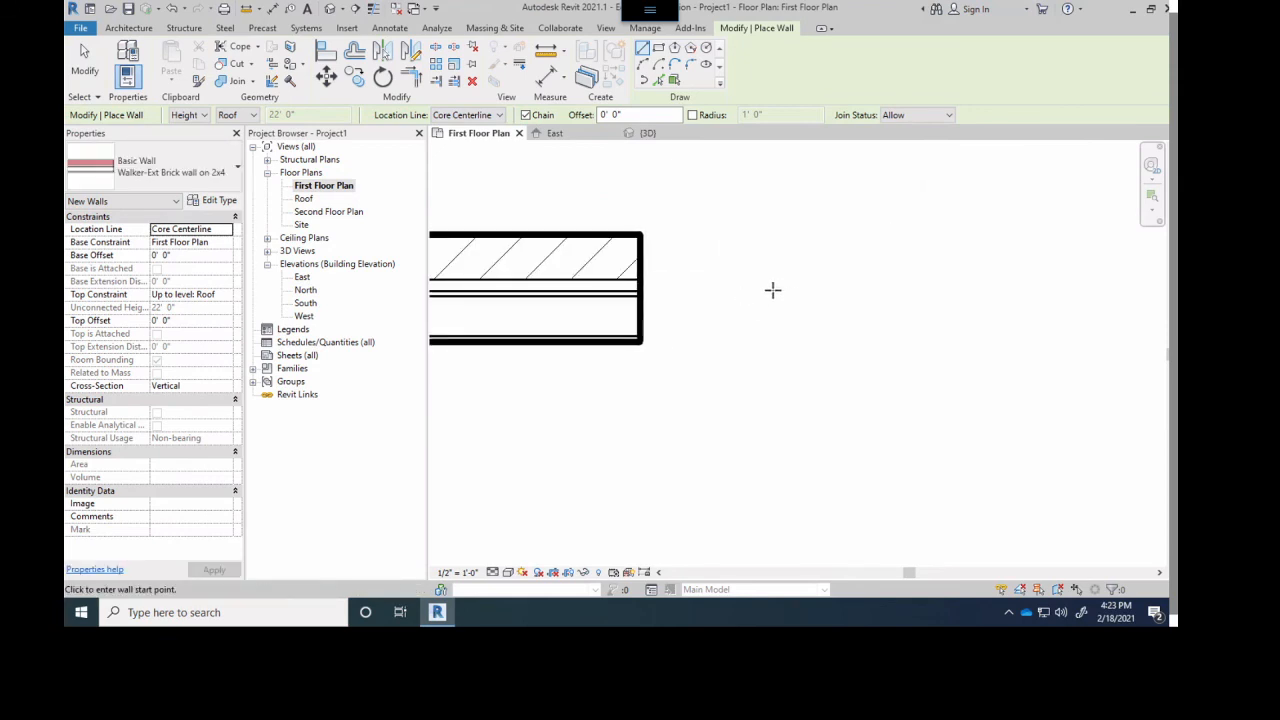
click(740, 293)
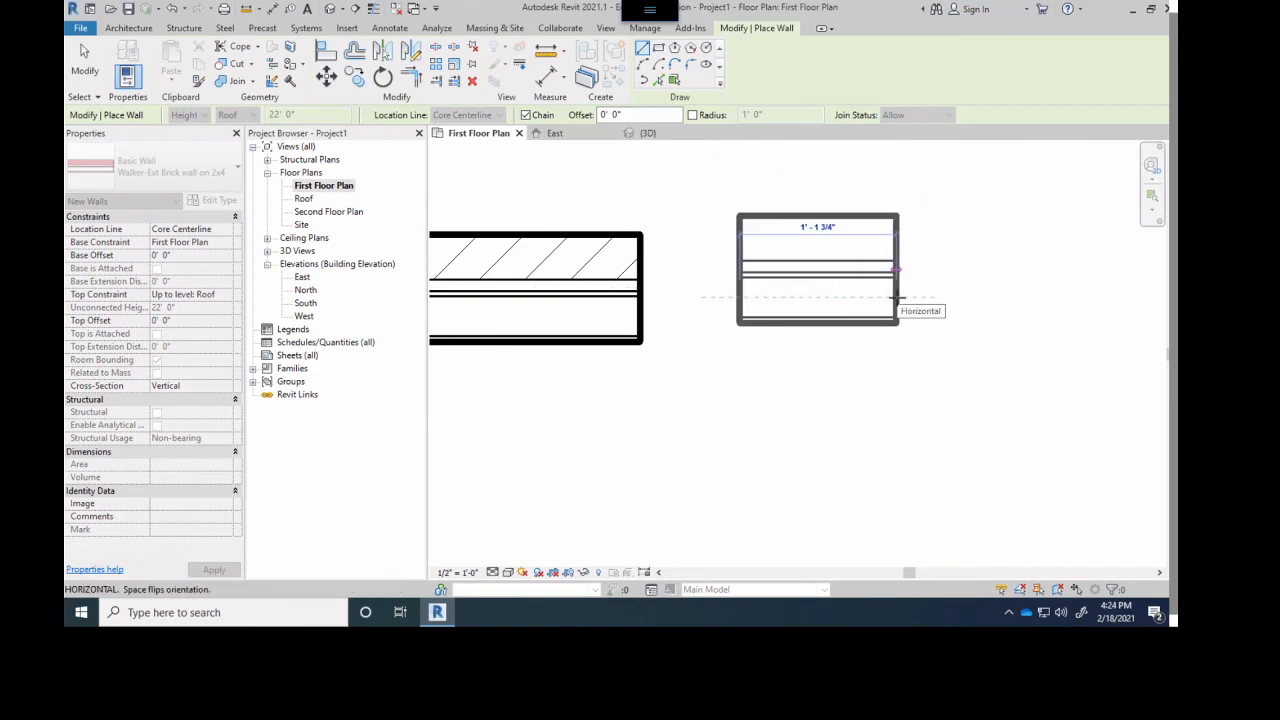
click(896, 297)
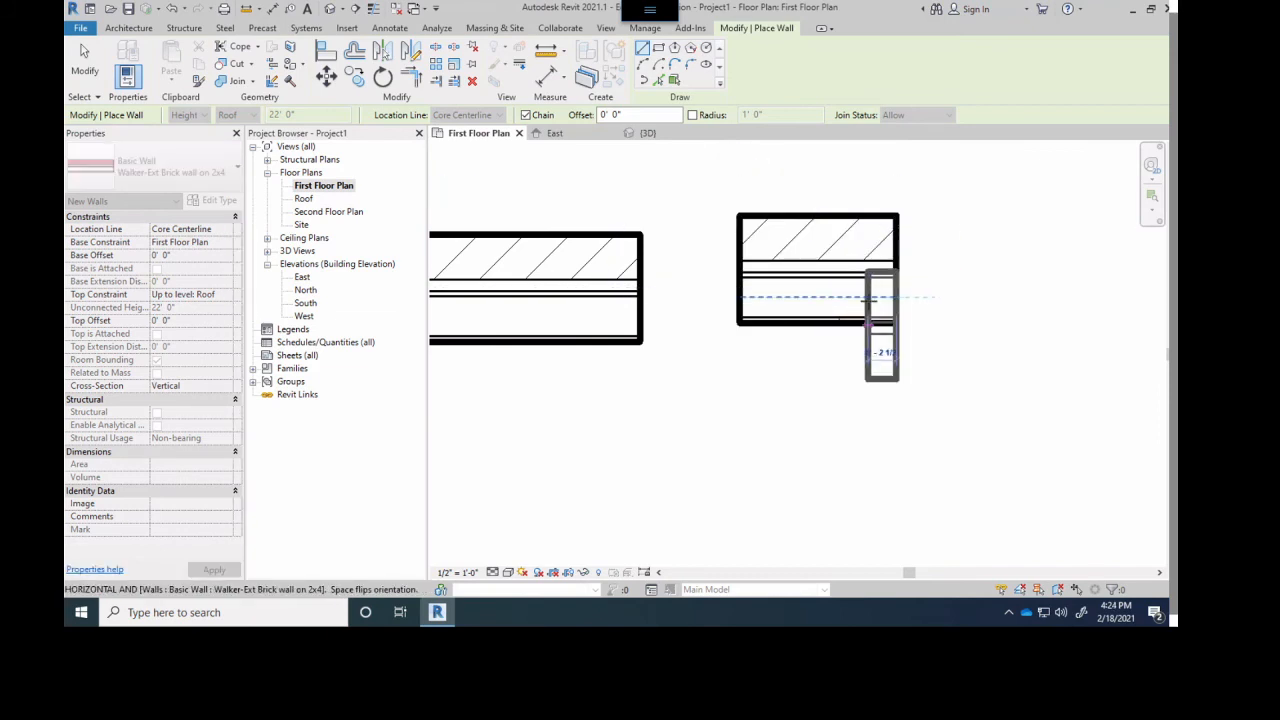
key(Escape)
key(Escape)
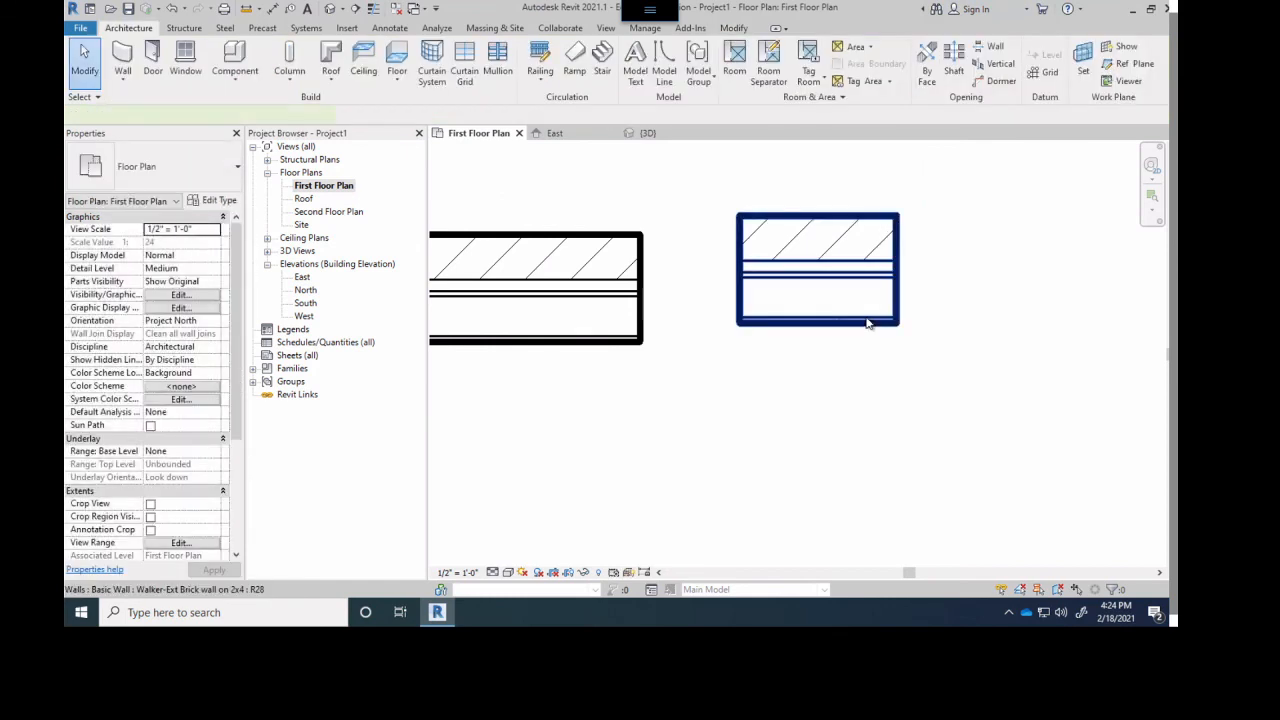
- Select the Core Centerline sample and examine where its end grip sits relative to the stud core
click(866, 318)
scroll(887, 300, up, 3)
scroll(903, 290, up, 2)
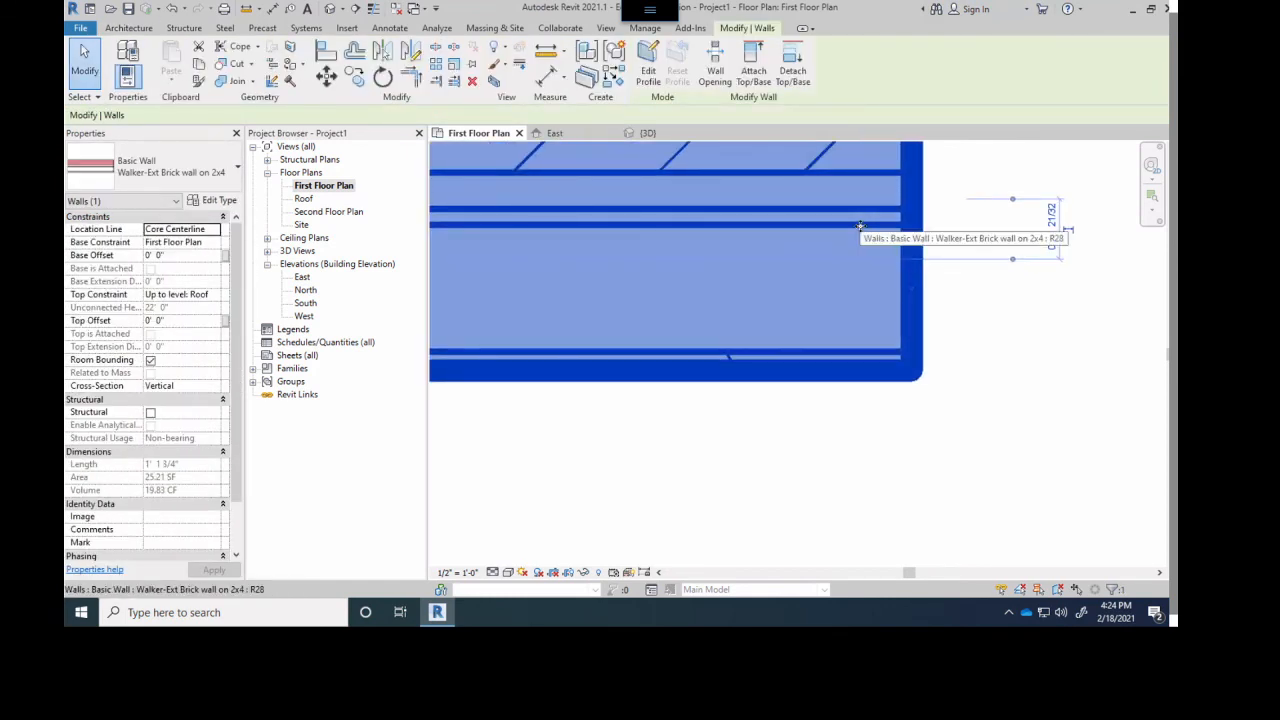
scroll(839, 306, down, 2)
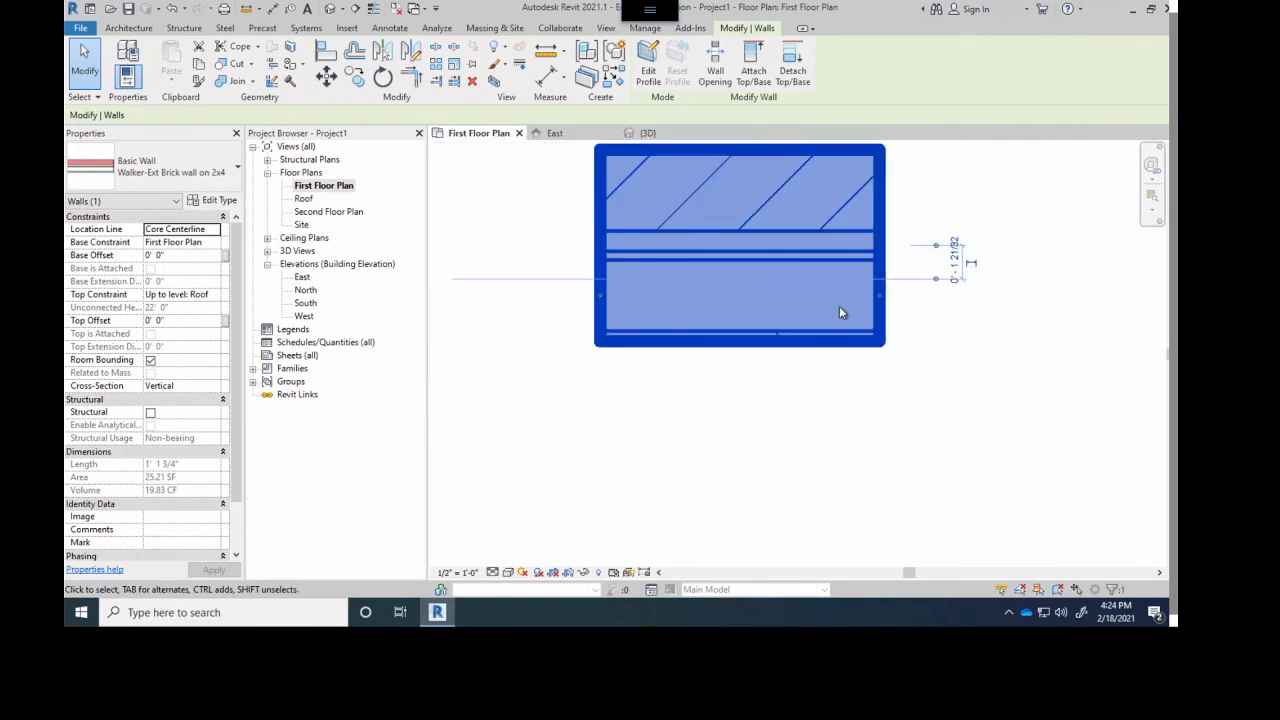
- Draw a horizontal brick wall about 1'-5" long east of the second sample, with location line Finish Face: Exterior
click(128, 28)
click(125, 62)
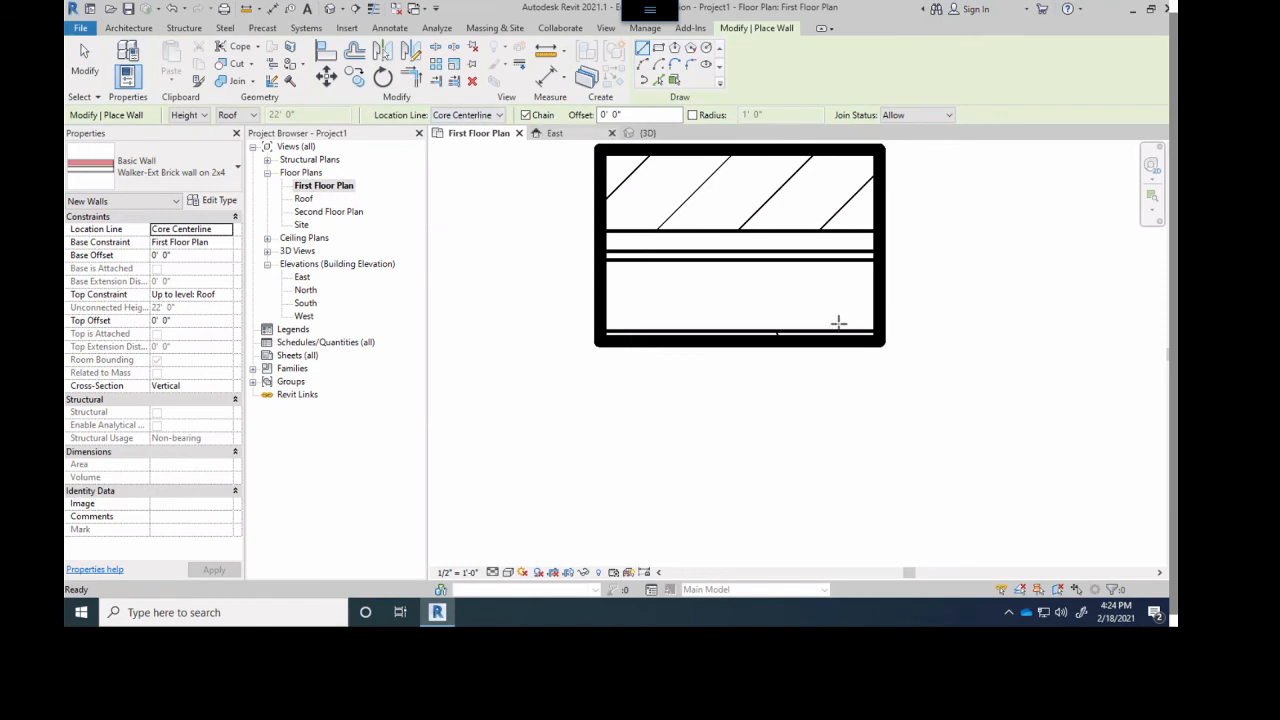
click(455, 115)
click(468, 147)
scroll(708, 200, down, 2)
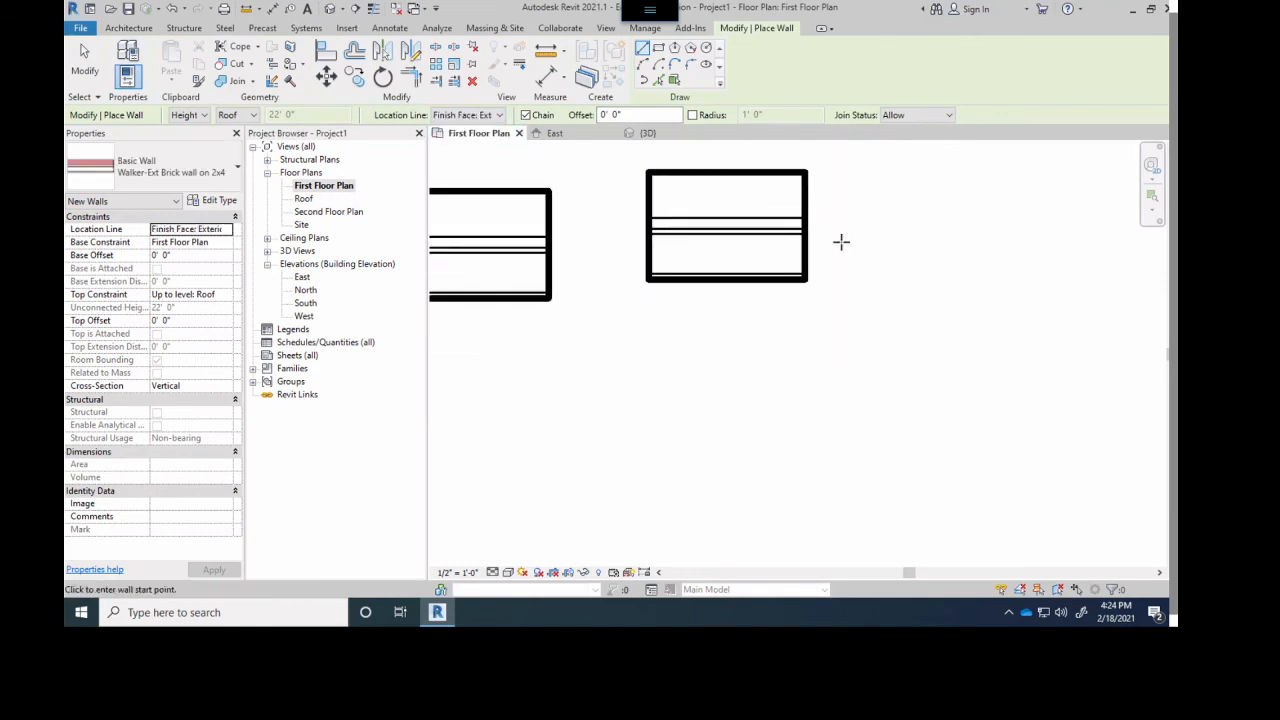
scroll(841, 242, up, 1)
middle_drag(843, 242, 686, 286)
scroll(686, 286, up, 3)
scroll(750, 259, down, 3)
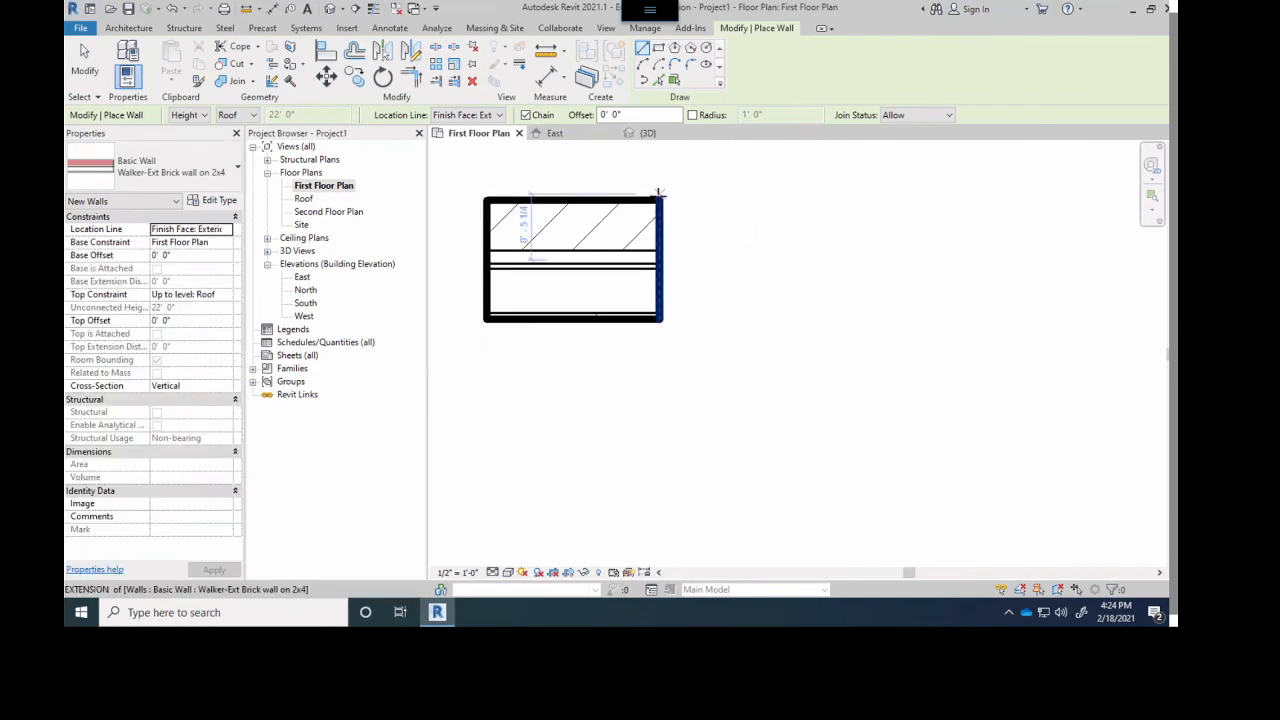
click(807, 200)
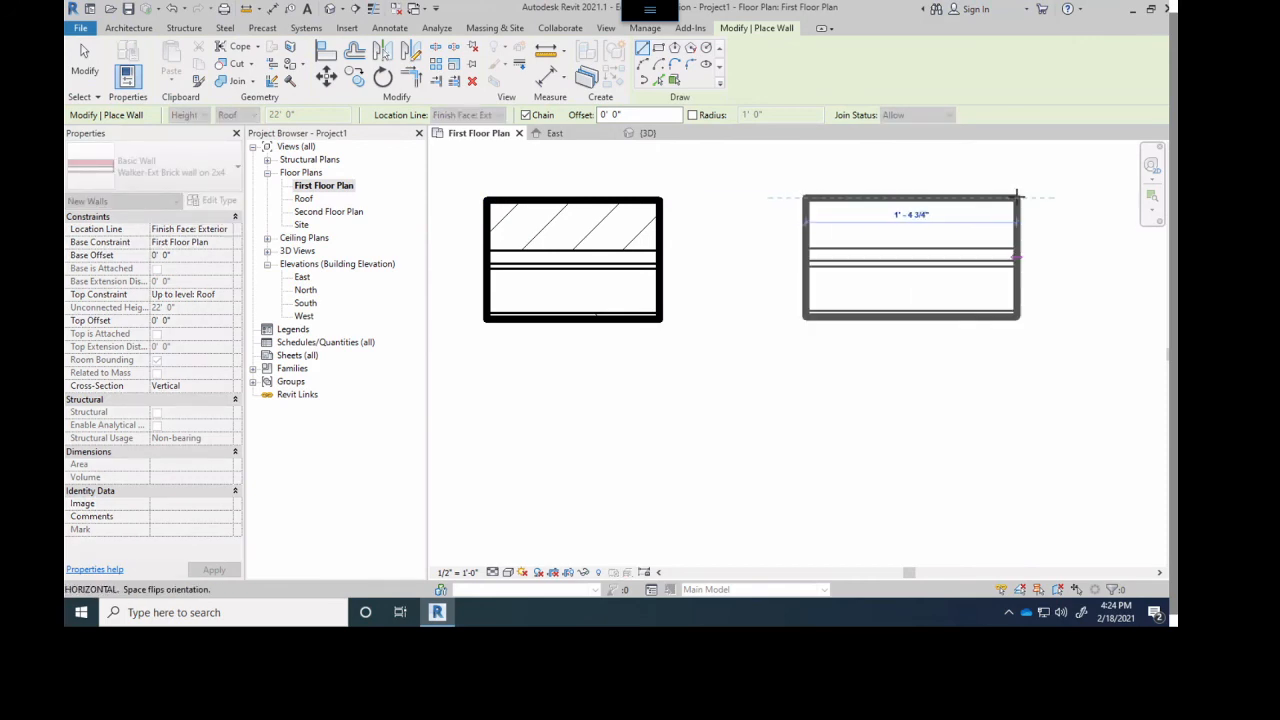
click(1018, 196)
key(Escape)
key(Escape)
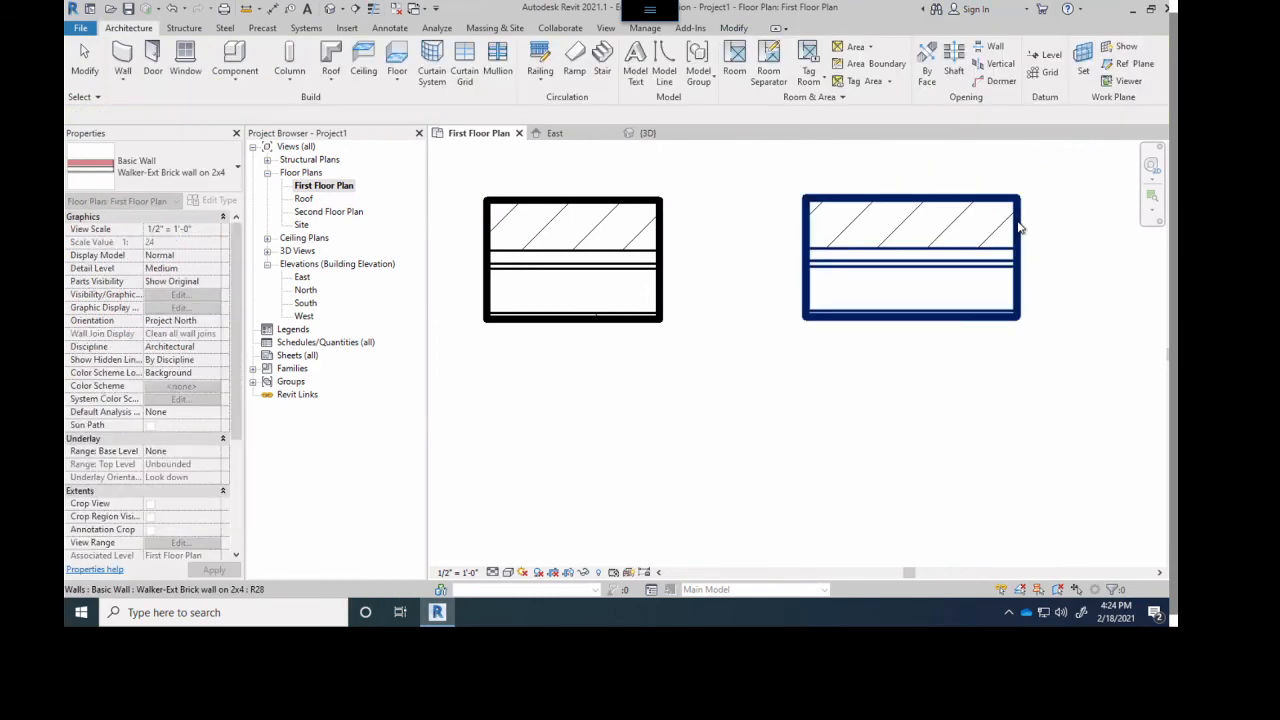
- Select the Finish Face: Exterior sample and examine where its east end grip sits relative to the brick face
click(1020, 228)
scroll(1017, 196, up, 5)
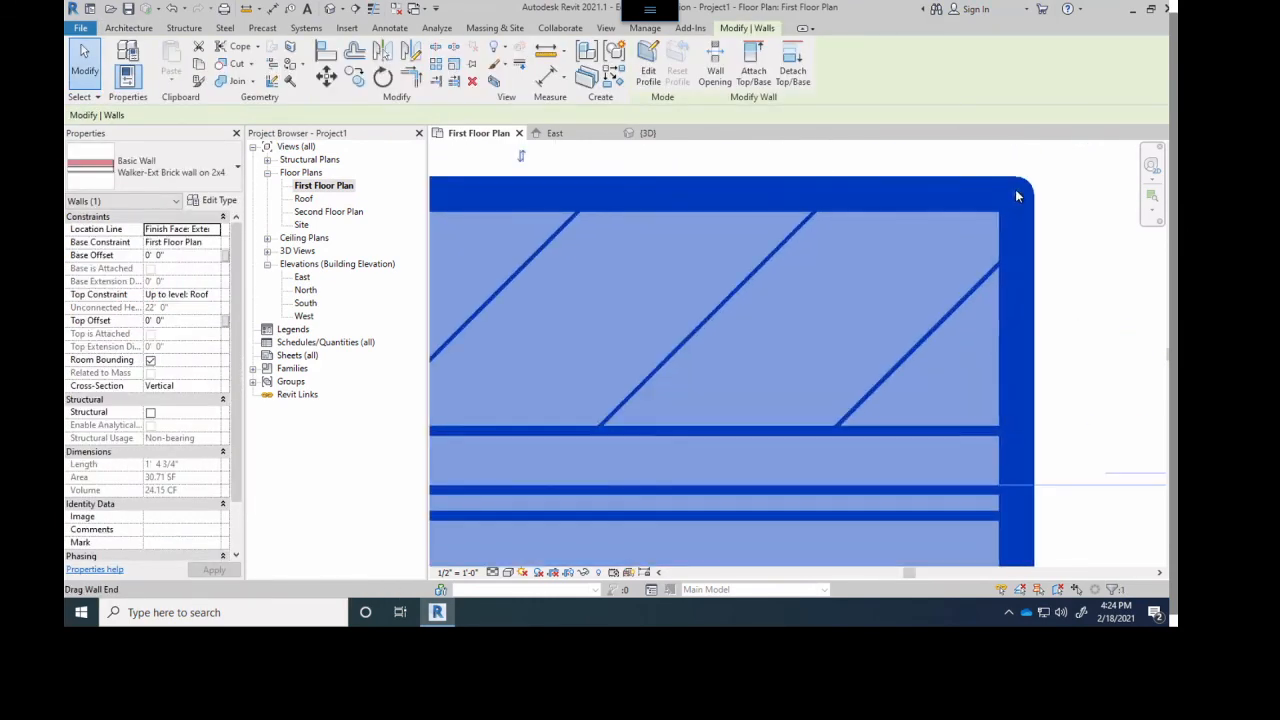
scroll(903, 196, down, 5)
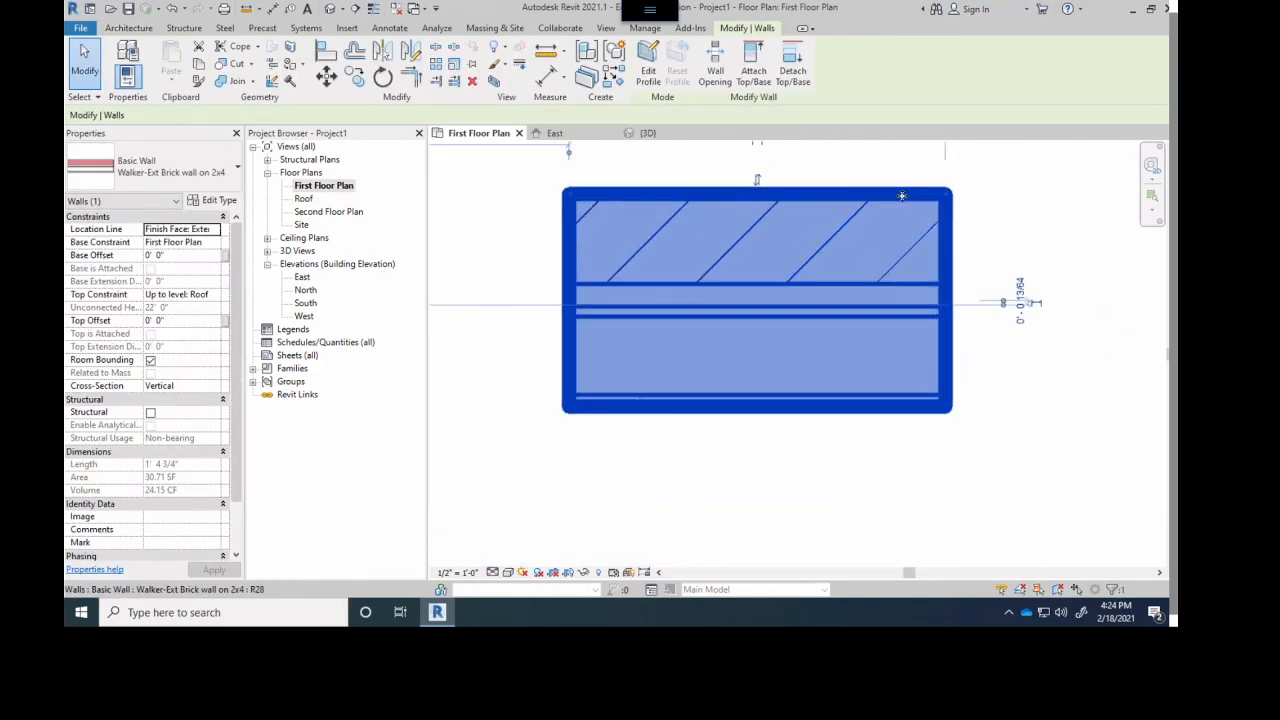
- Draw a horizontal brick wall about 1'-8" long east of the third sample, with location line Finish Face: Interior
click(128, 30)
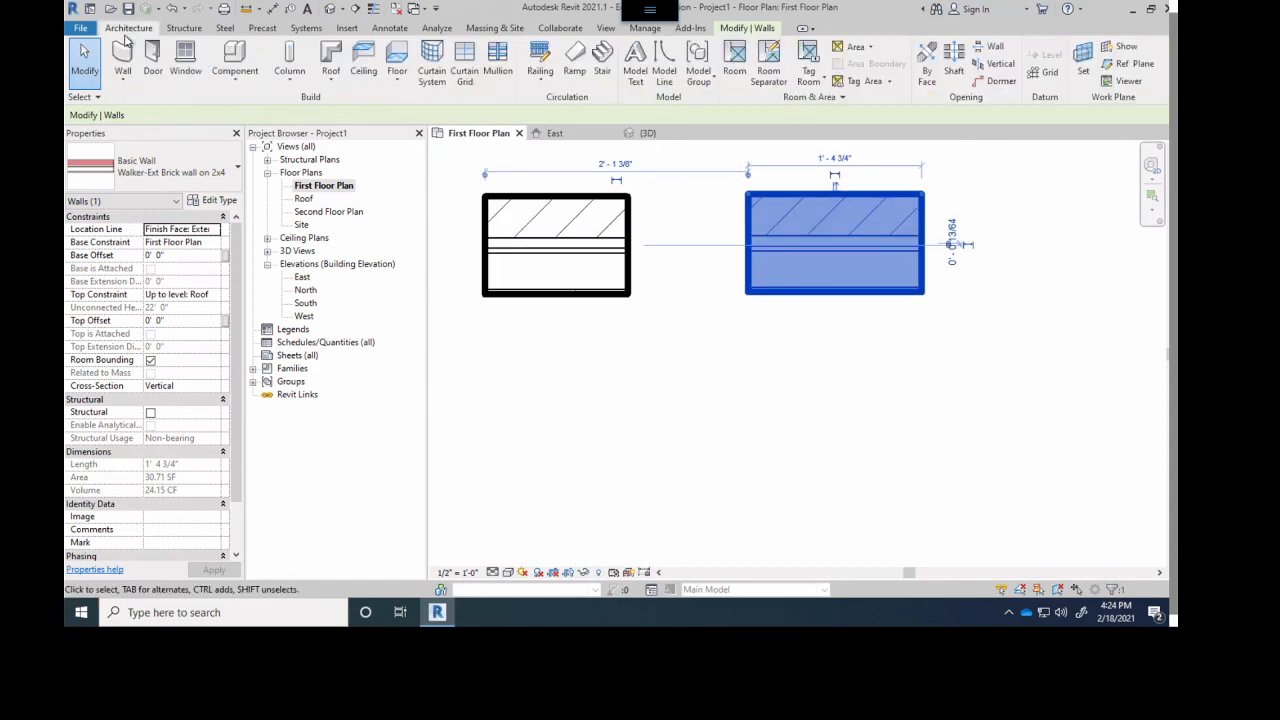
click(121, 60)
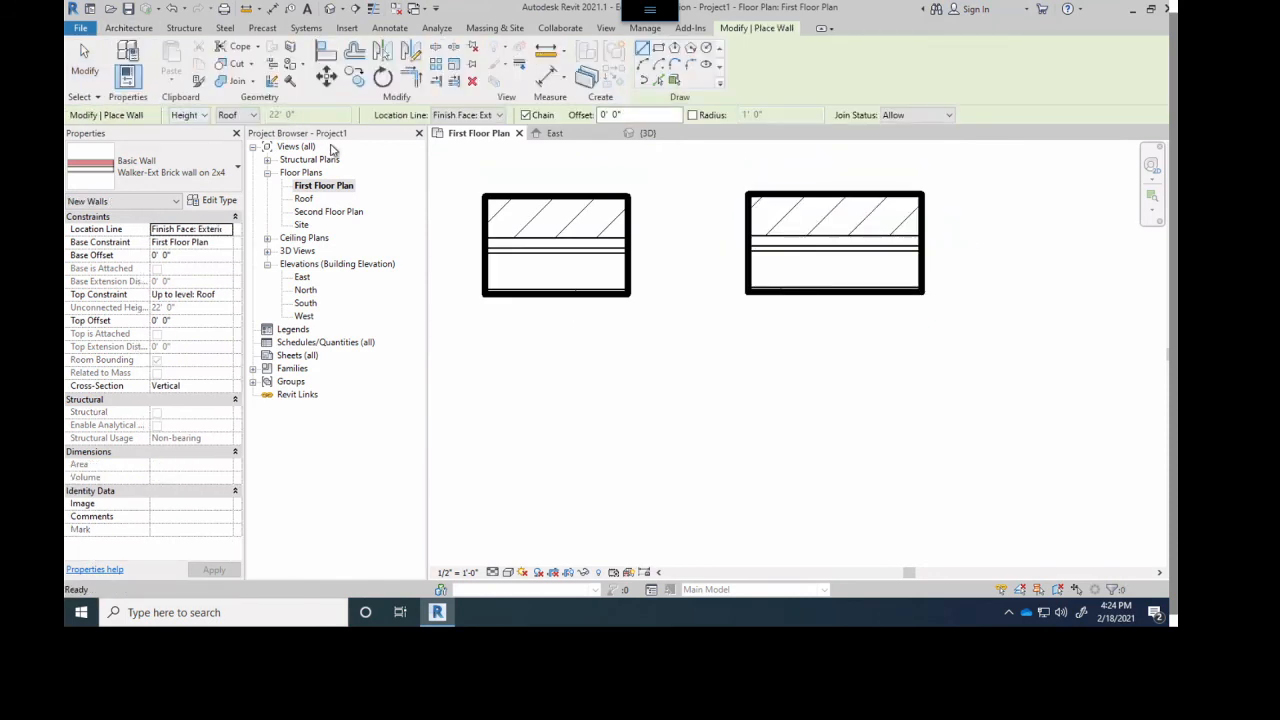
click(485, 116)
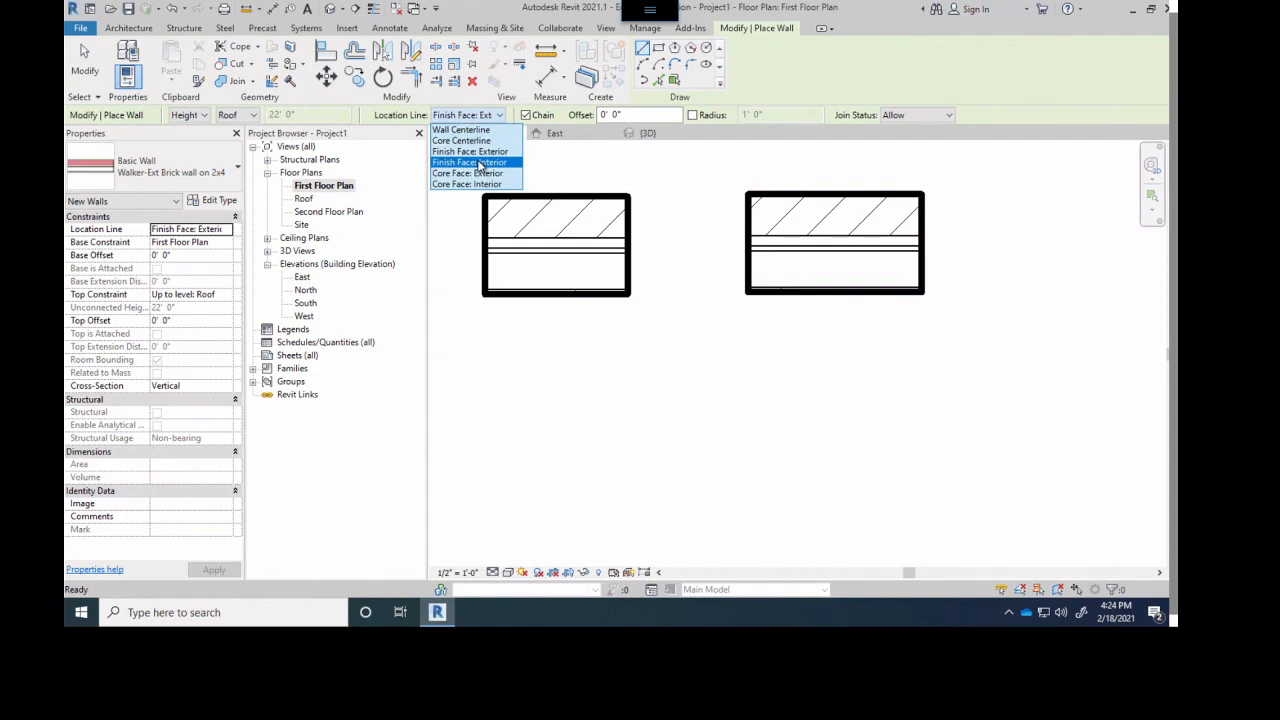
click(480, 163)
middle_drag(957, 260, 823, 277)
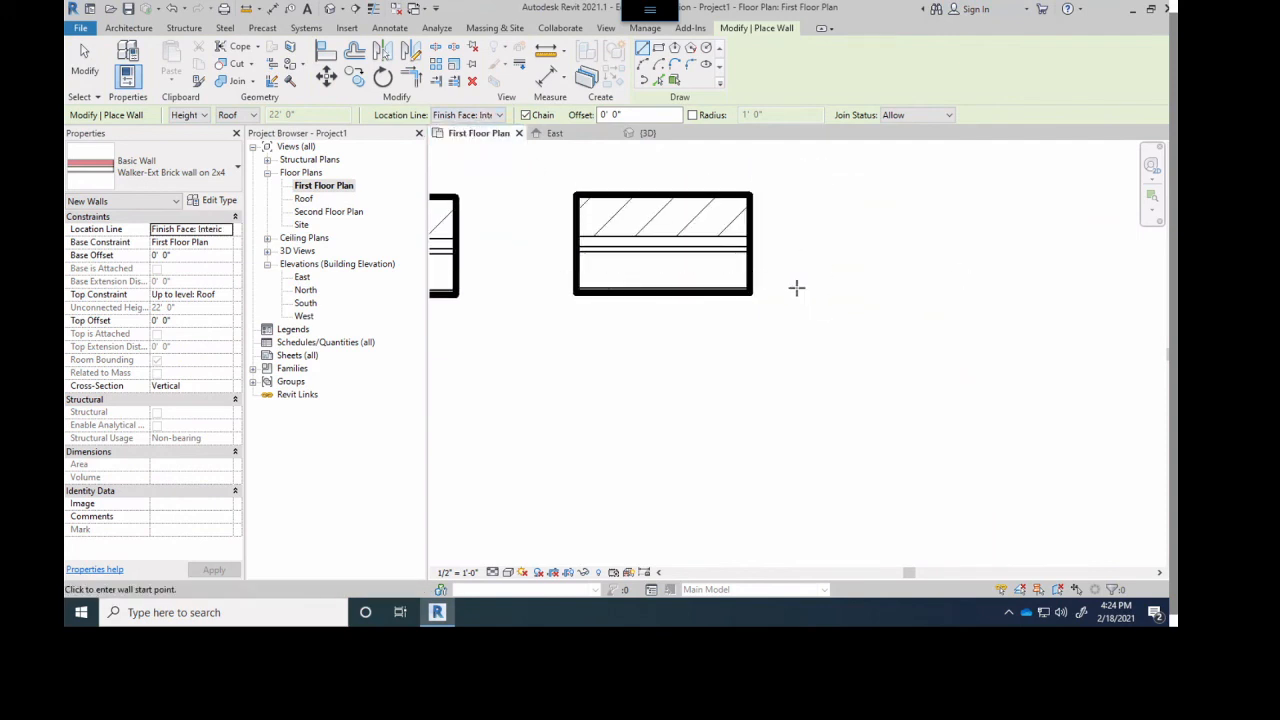
click(809, 292)
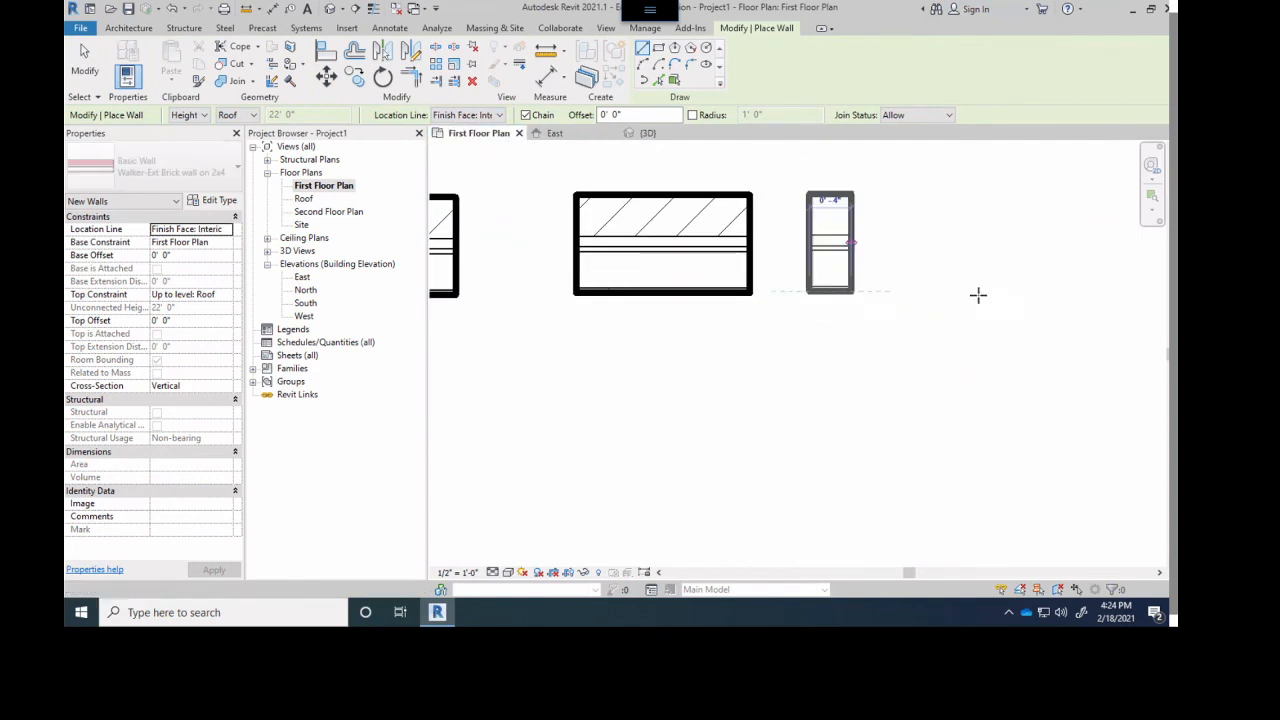
click(1018, 290)
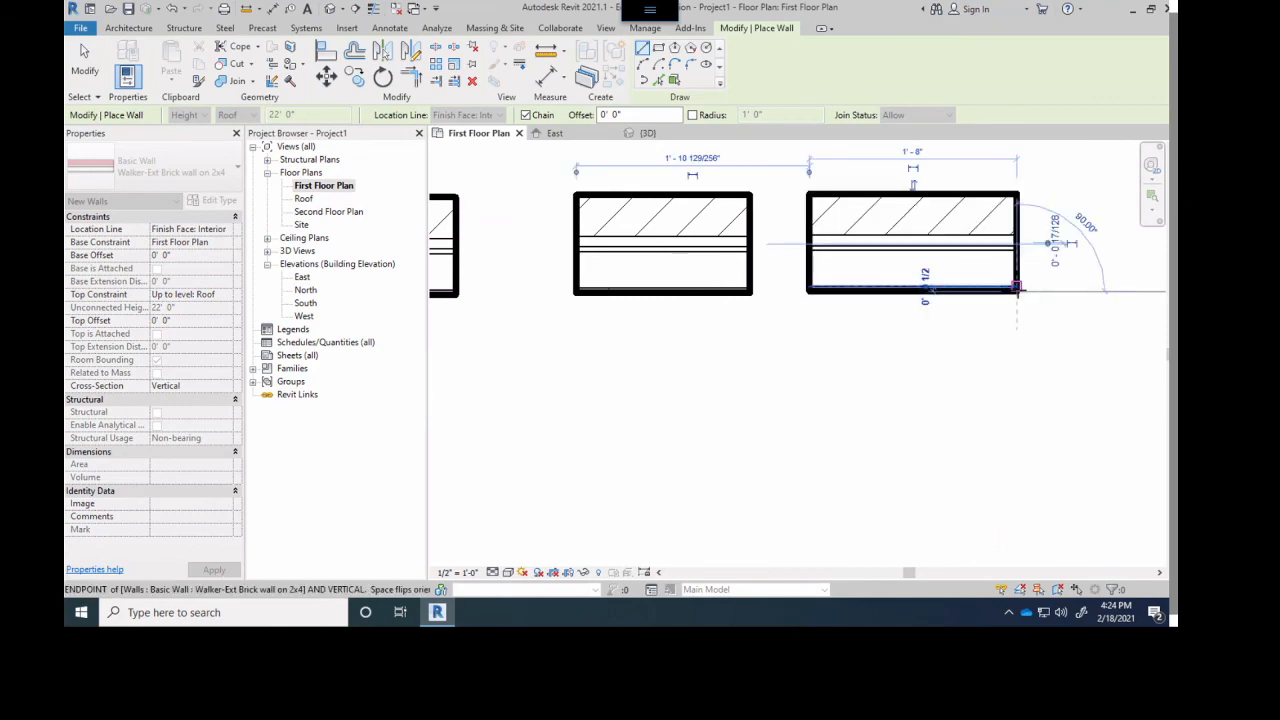
key(Escape)
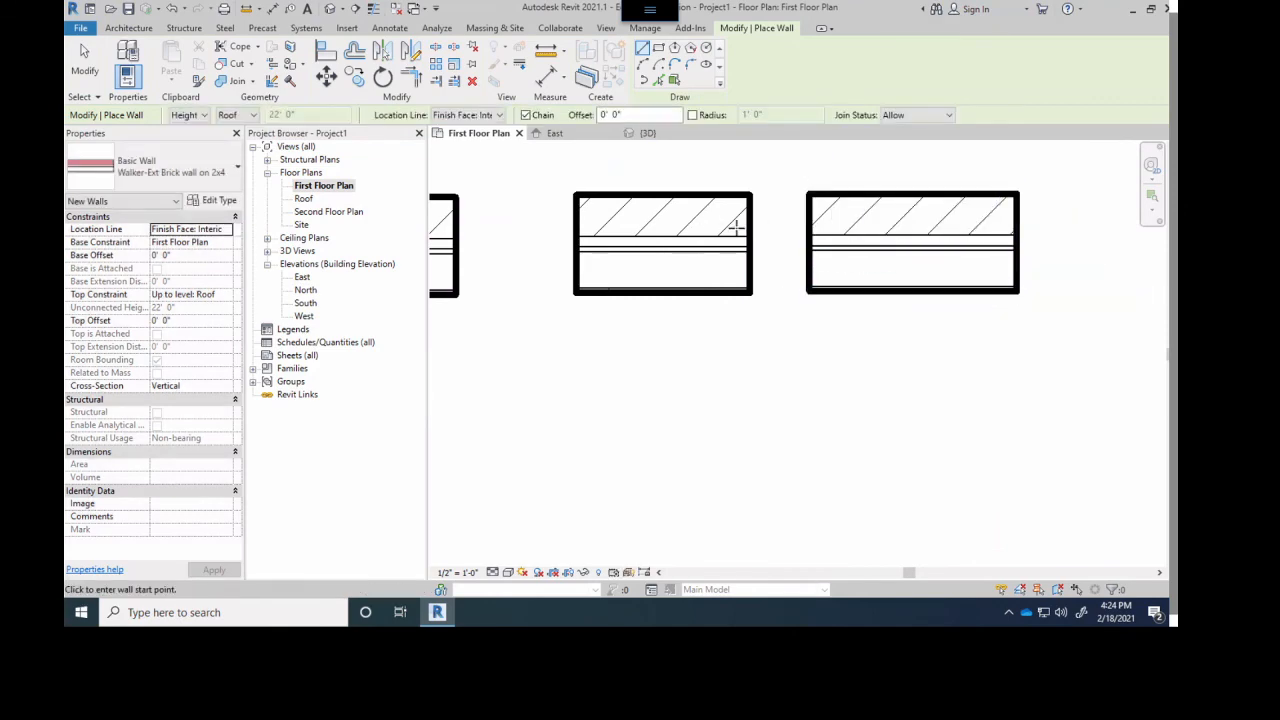
- Select the Finish Face: Exterior and Finish Face: Interior samples in turn and compare where their end grips sit
key(Escape)
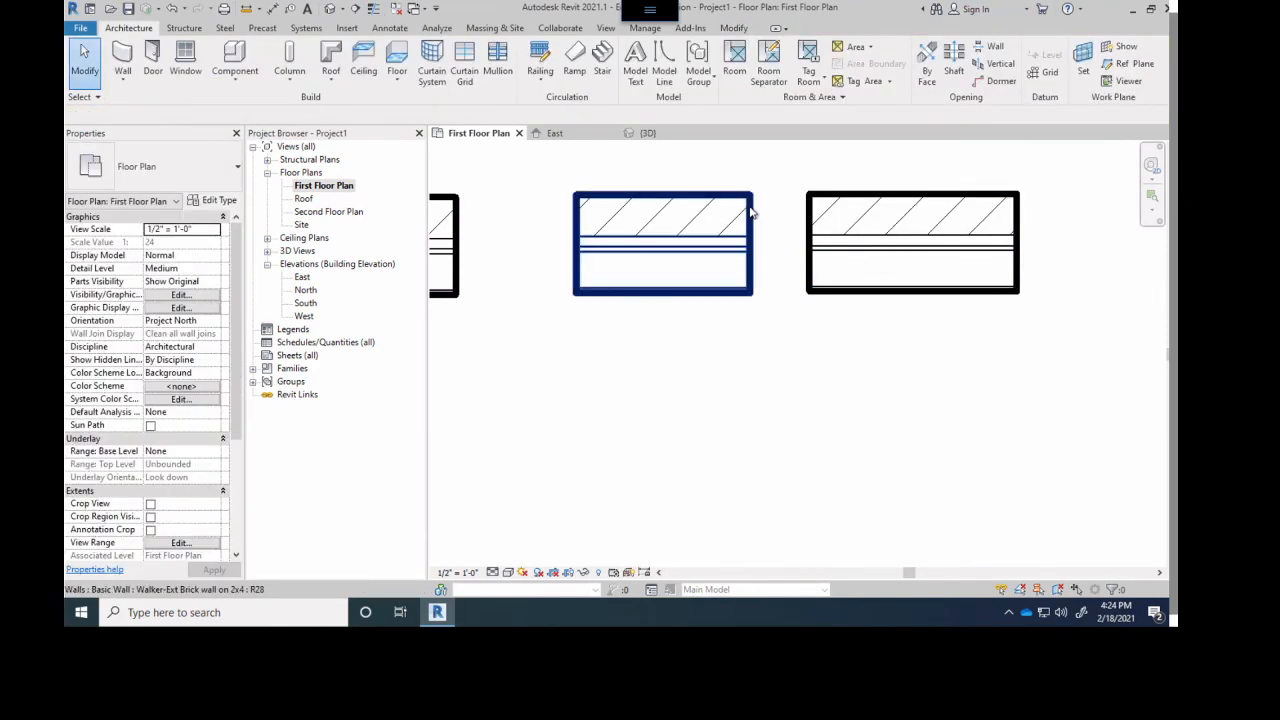
click(752, 210)
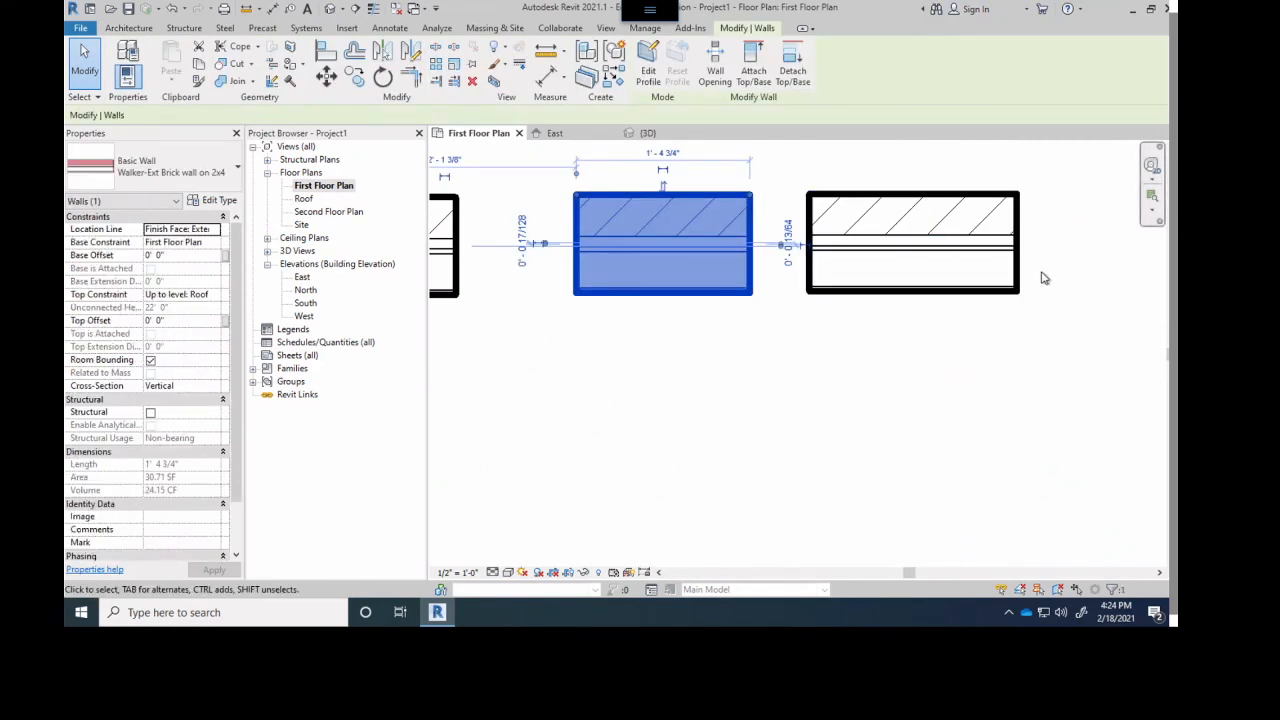
click(1018, 293)
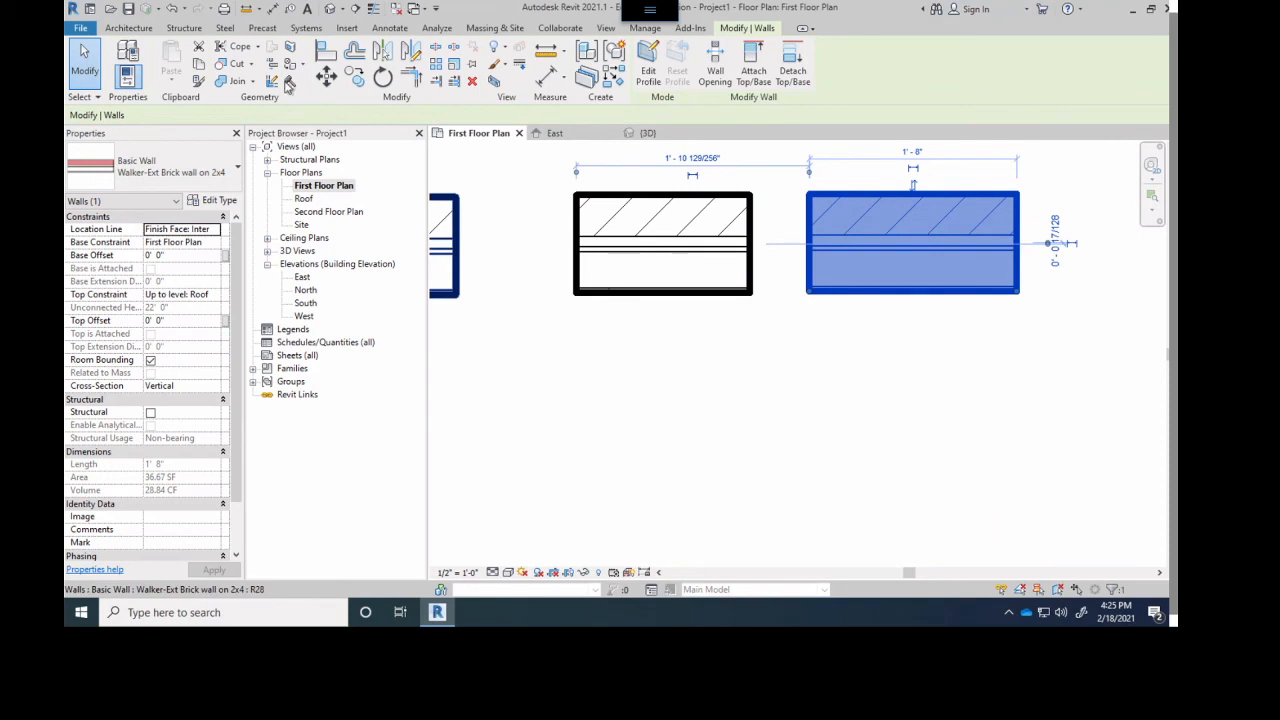
- Draw a horizontal brick wall about 7" long east of the fourth sample, with location line Core Face: Exterior
click(128, 28)
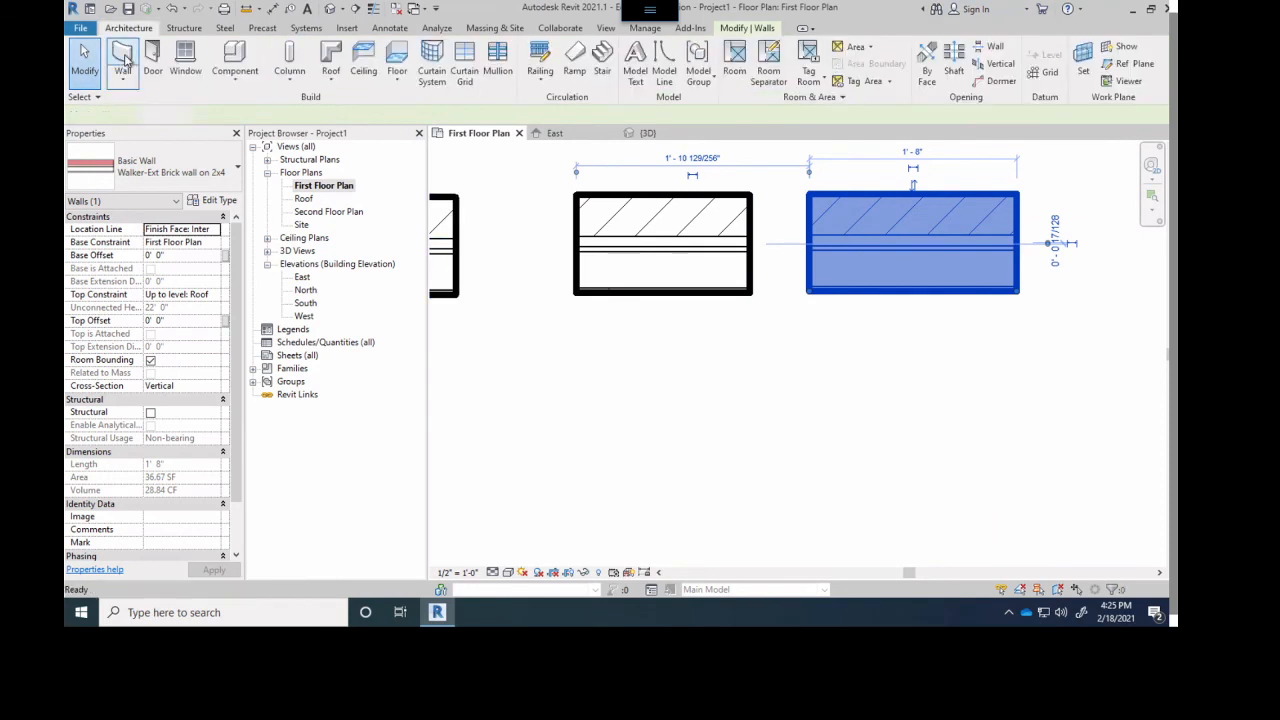
click(126, 58)
click(488, 116)
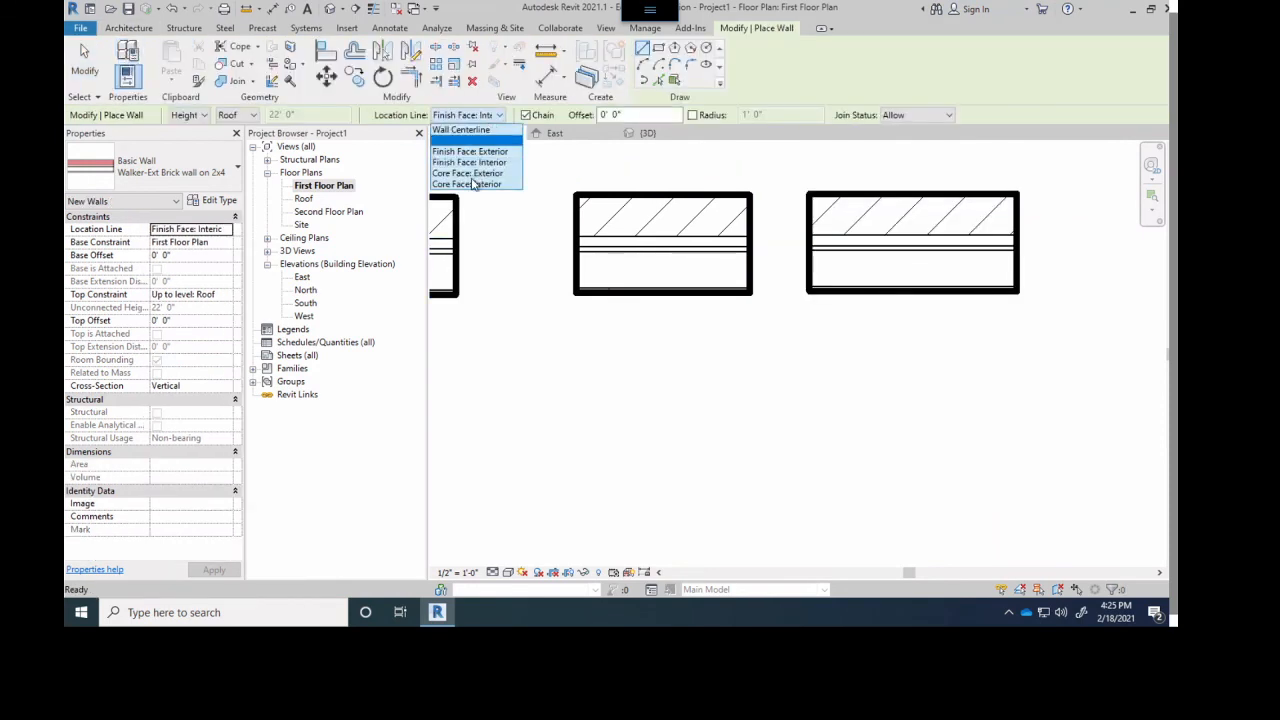
click(477, 177)
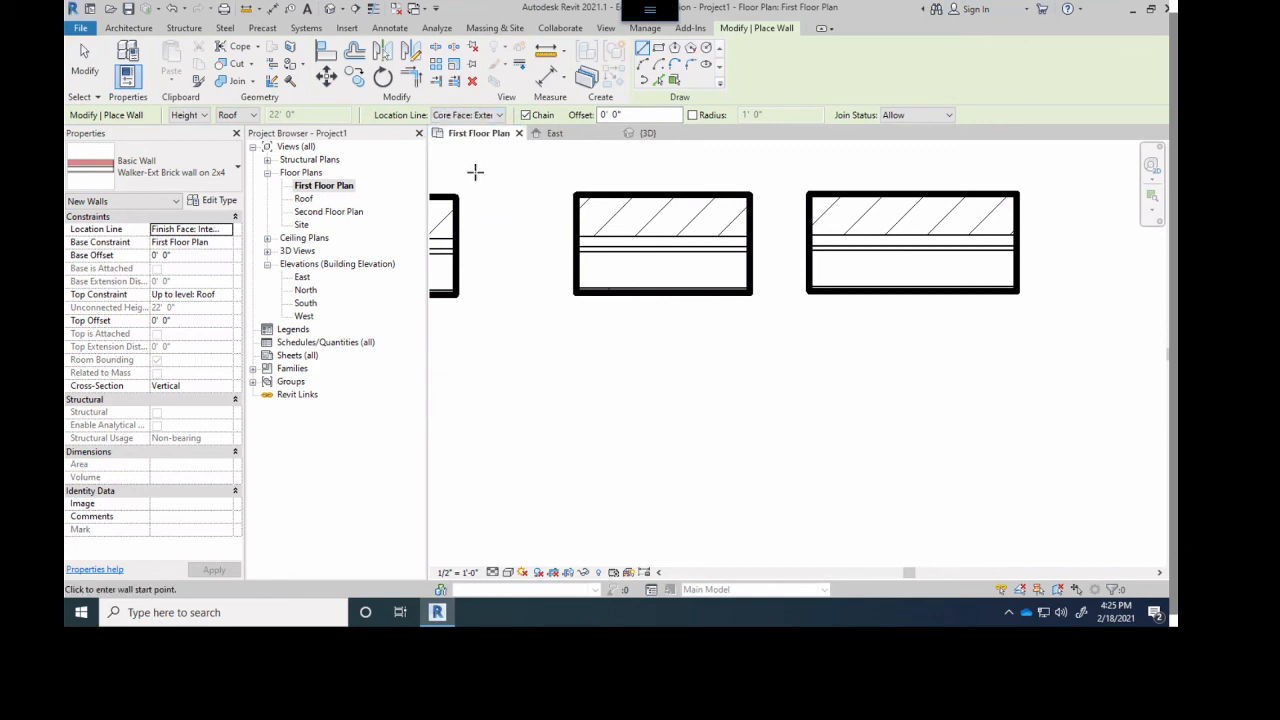
scroll(760, 252, up, 5)
scroll(722, 262, up, 2)
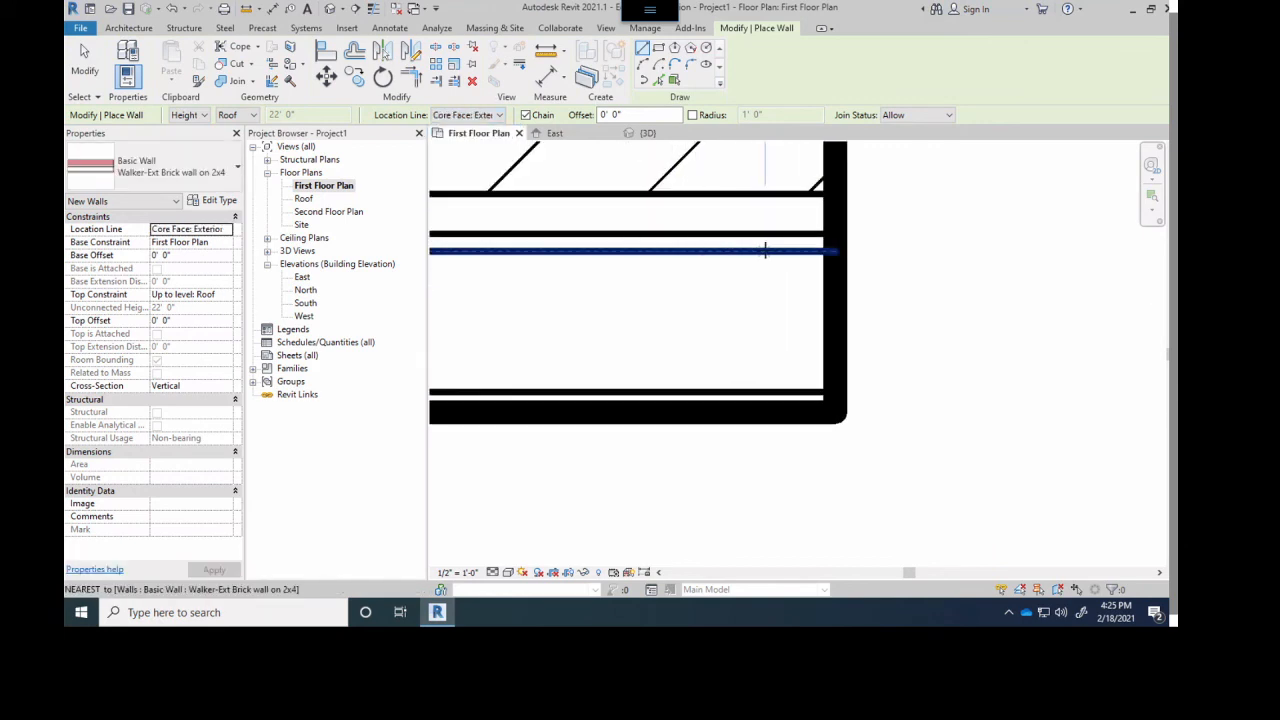
scroll(765, 250, down, 3)
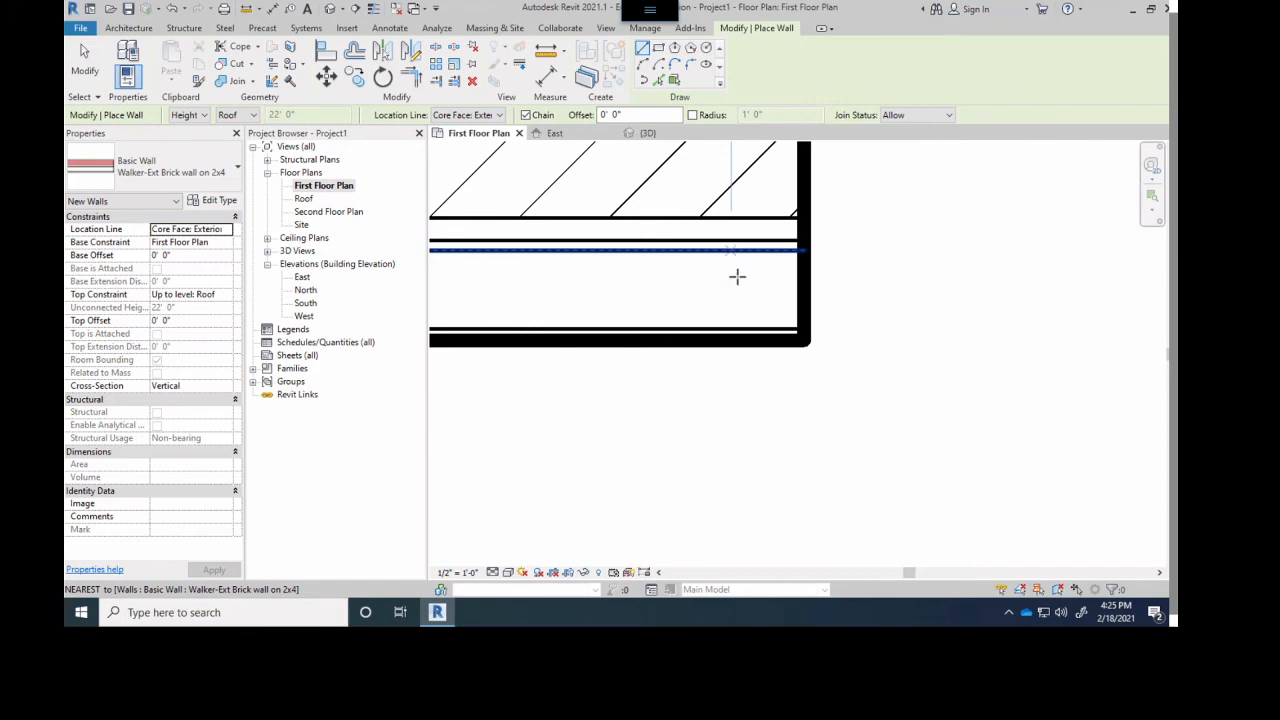
scroll(737, 264, up, 1)
middle_drag(737, 264, 786, 403)
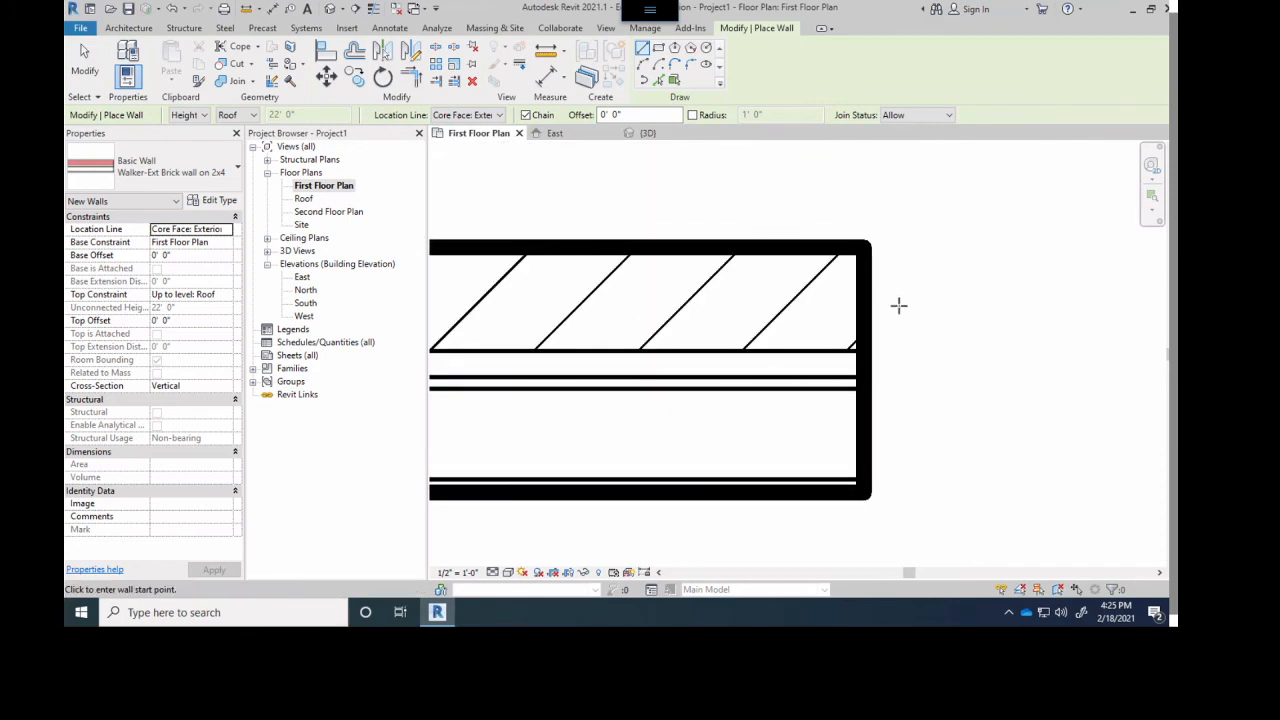
scroll(897, 303, down, 2)
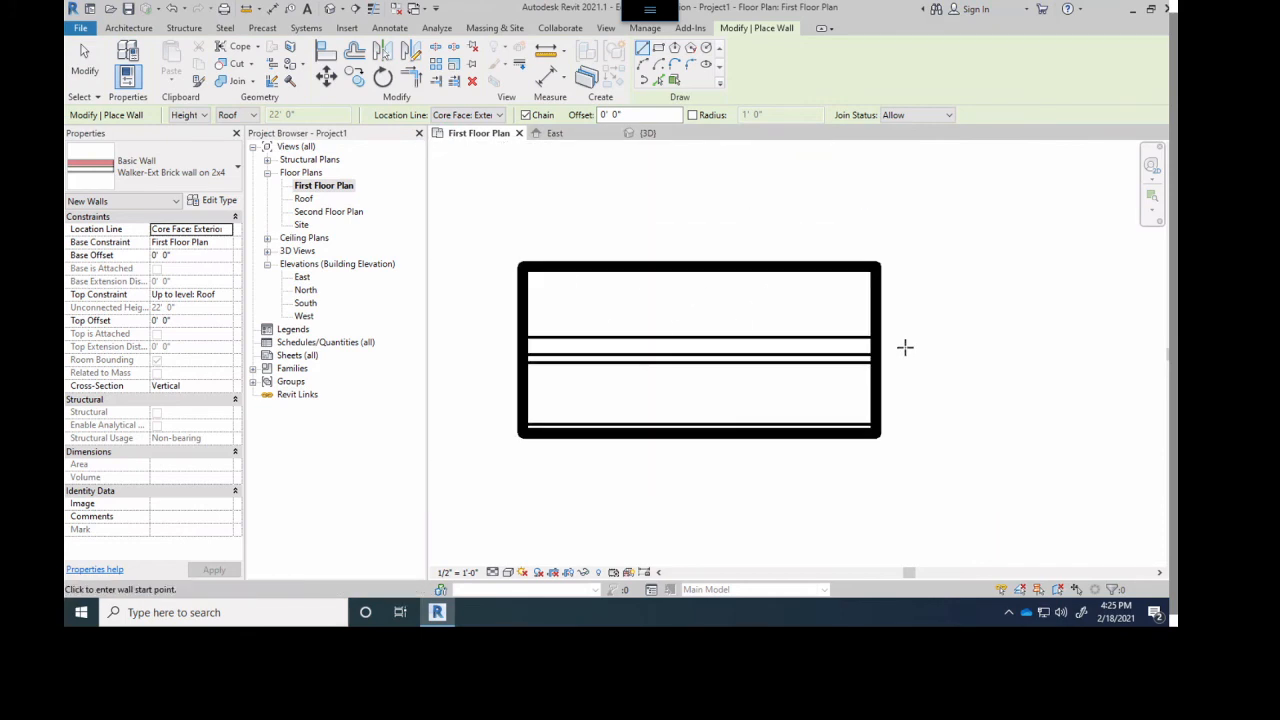
click(978, 362)
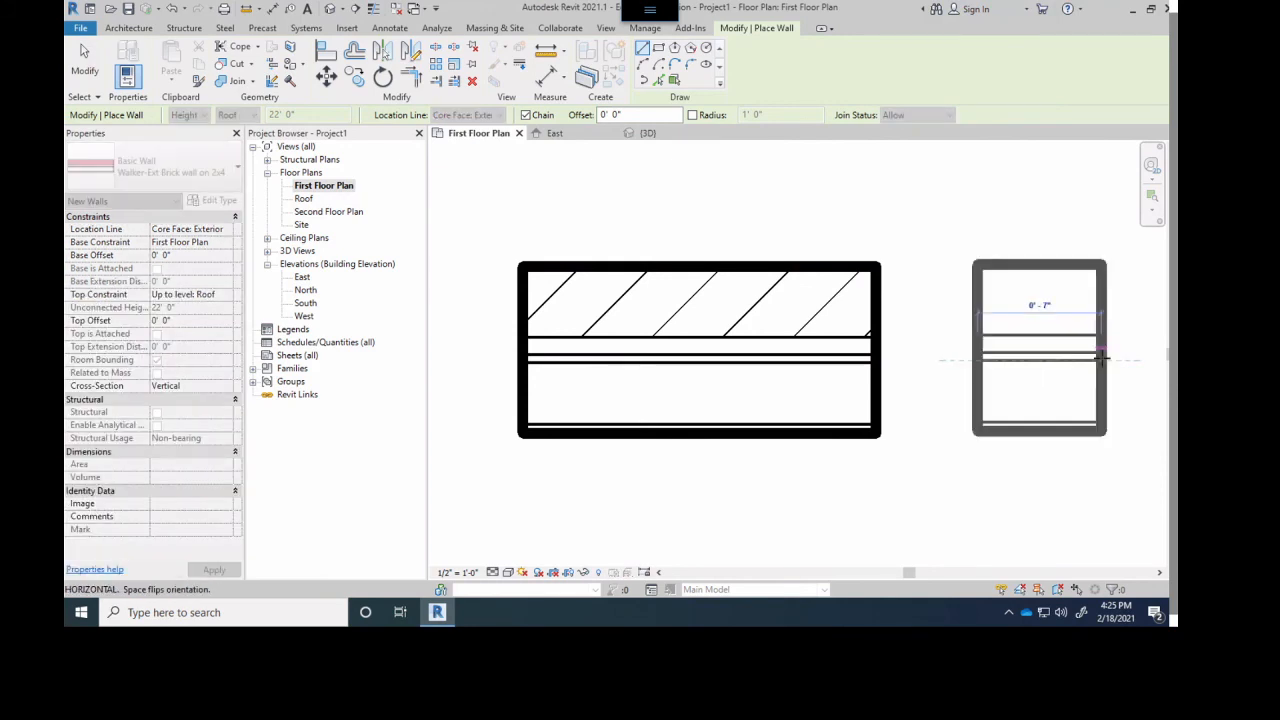
click(1103, 358)
middle_drag(953, 352, 720, 309)
scroll(800, 328, up, 3)
key(Escape)
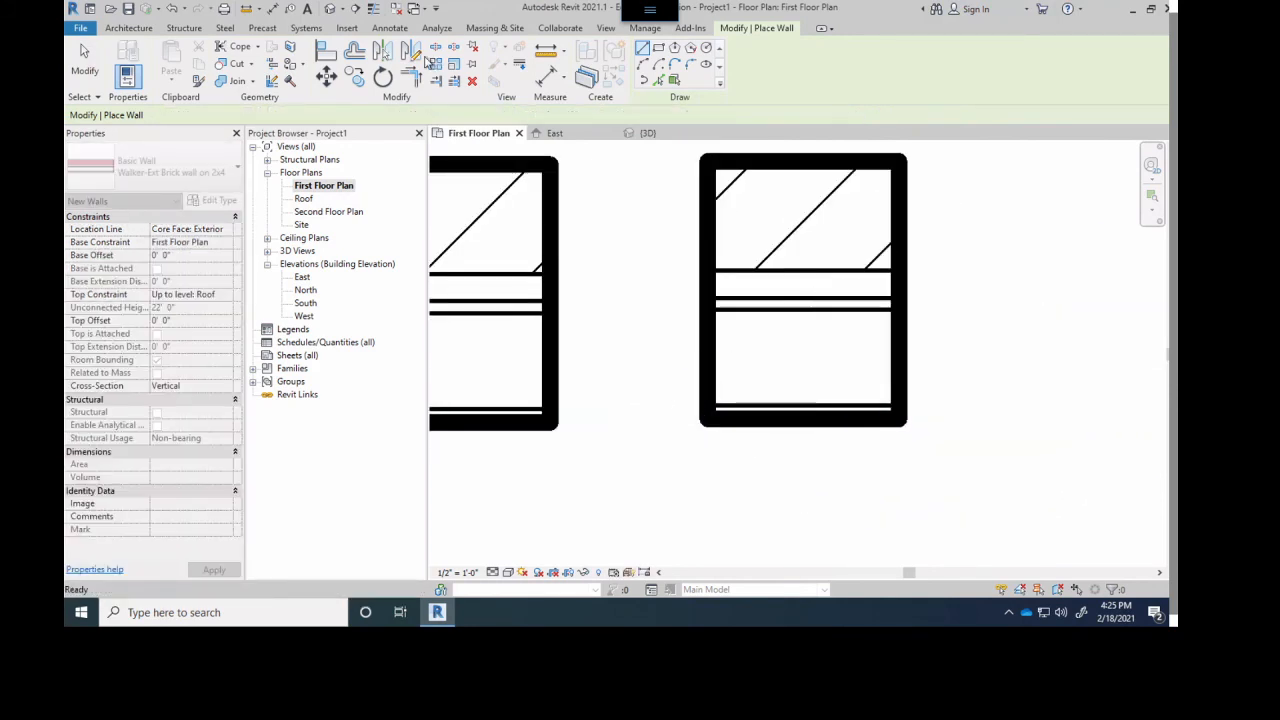
- Try to draw a horizontal brick wall with location line Core Face: Interior just east of the Core Face: Exterior sample
click(122, 29)
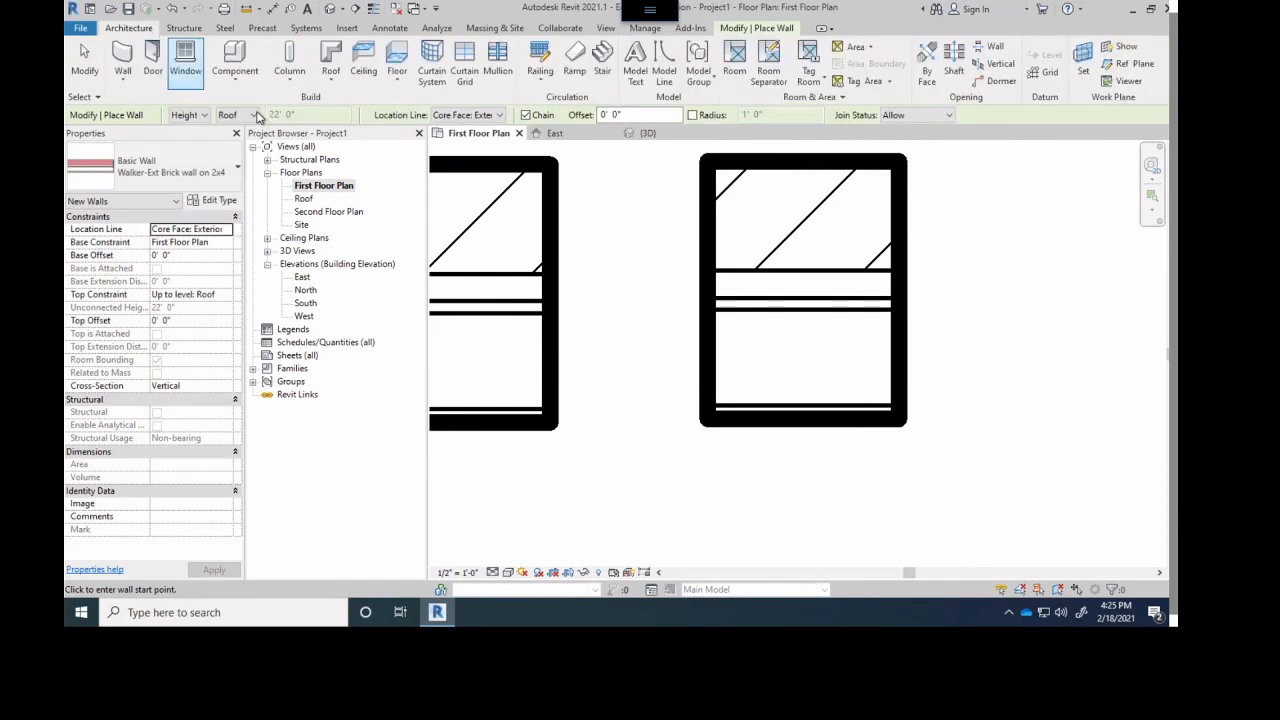
click(472, 115)
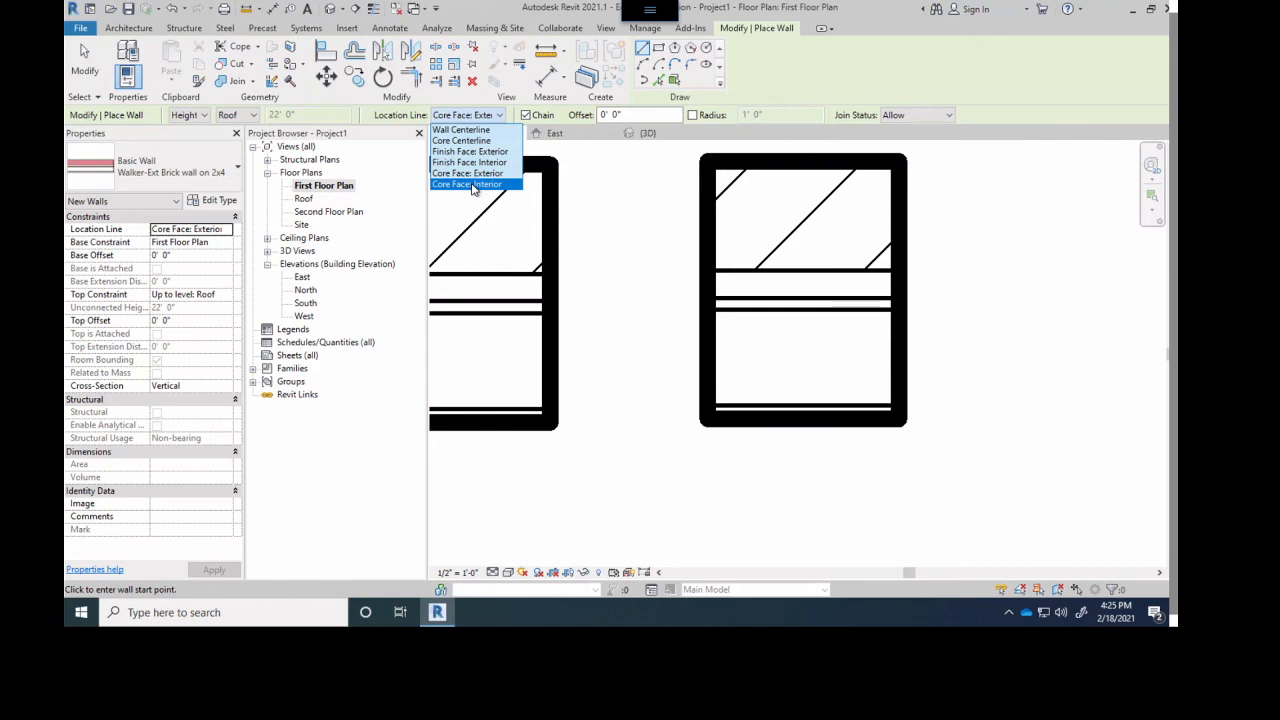
click(473, 185)
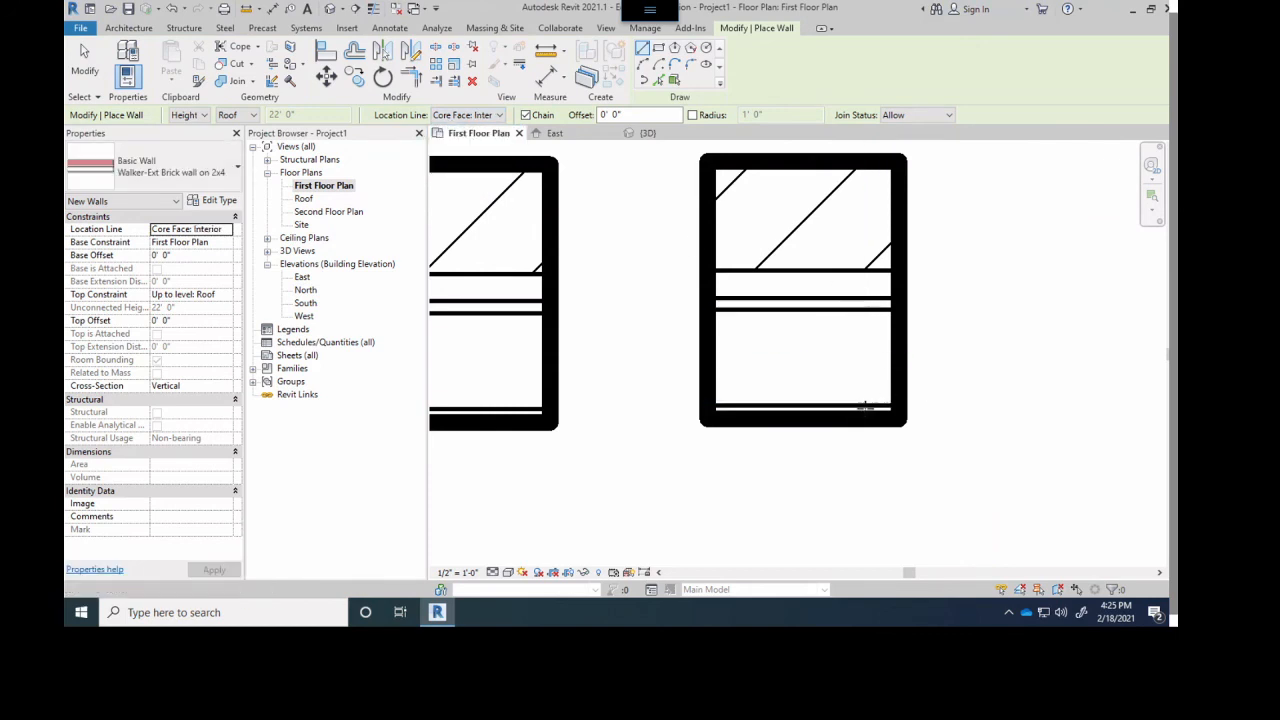
scroll(938, 407, up, 1)
middle_drag(938, 407, 871, 393)
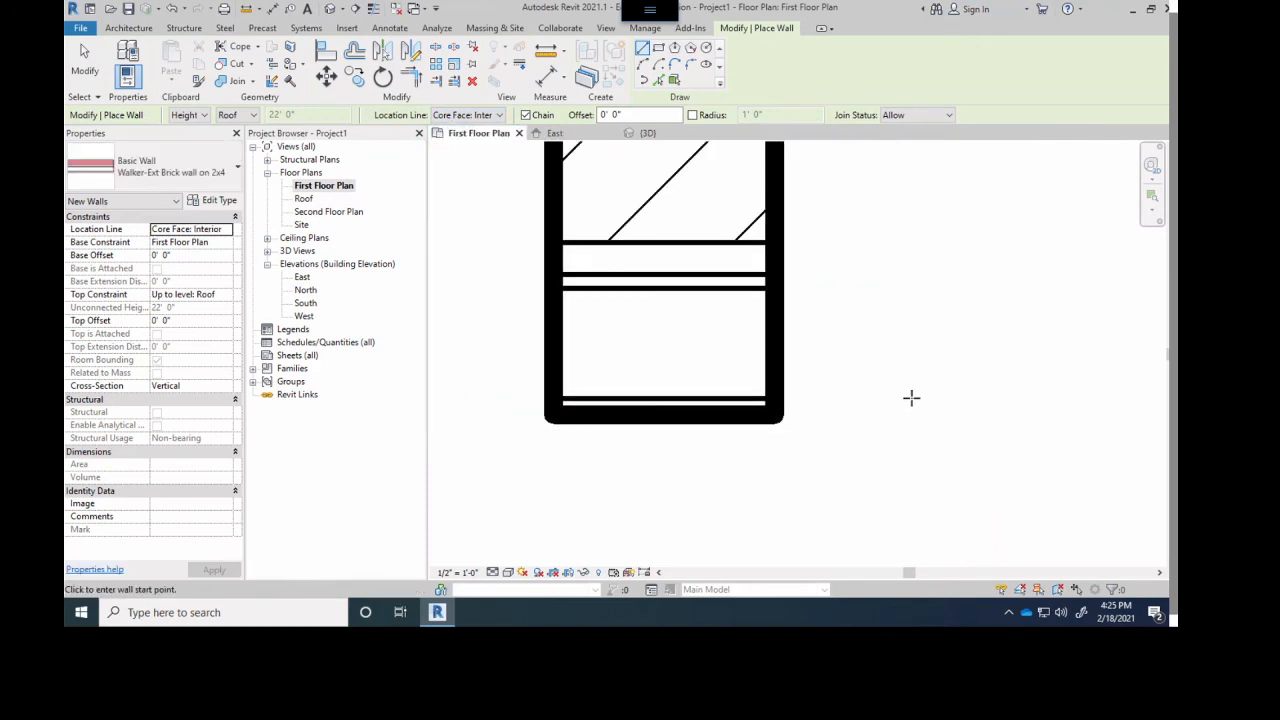
click(911, 397)
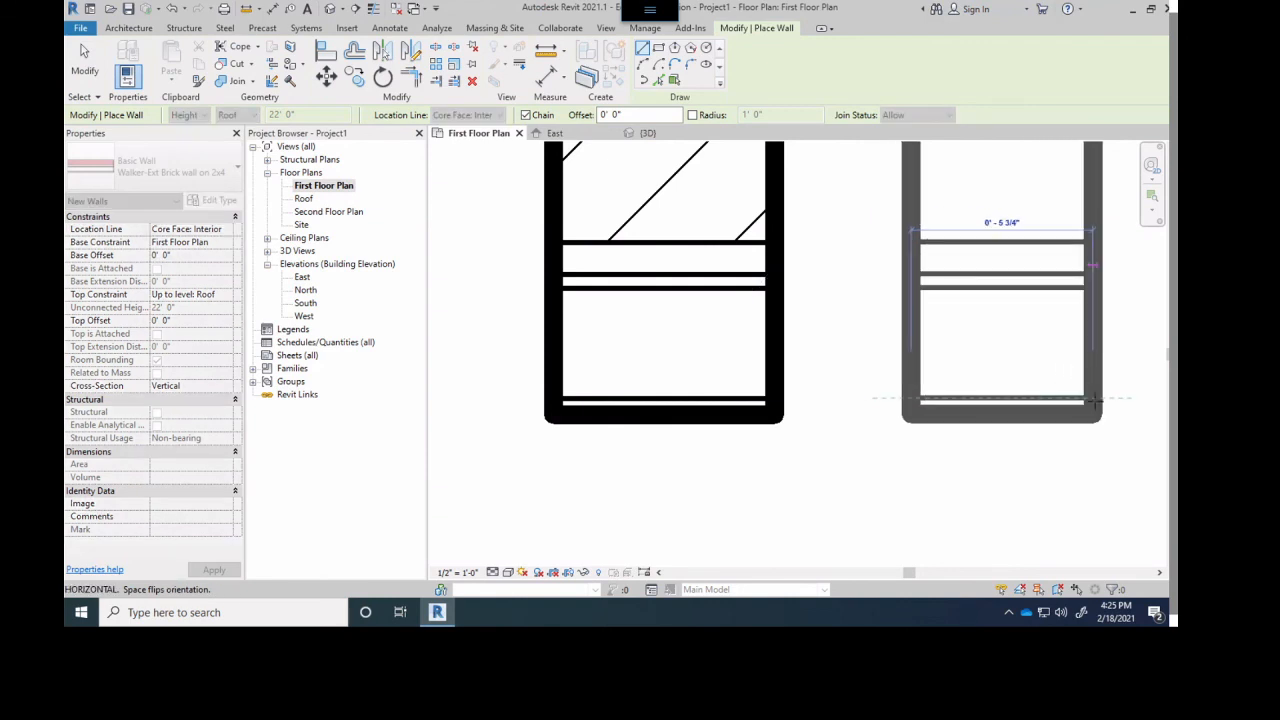
click(1100, 401)
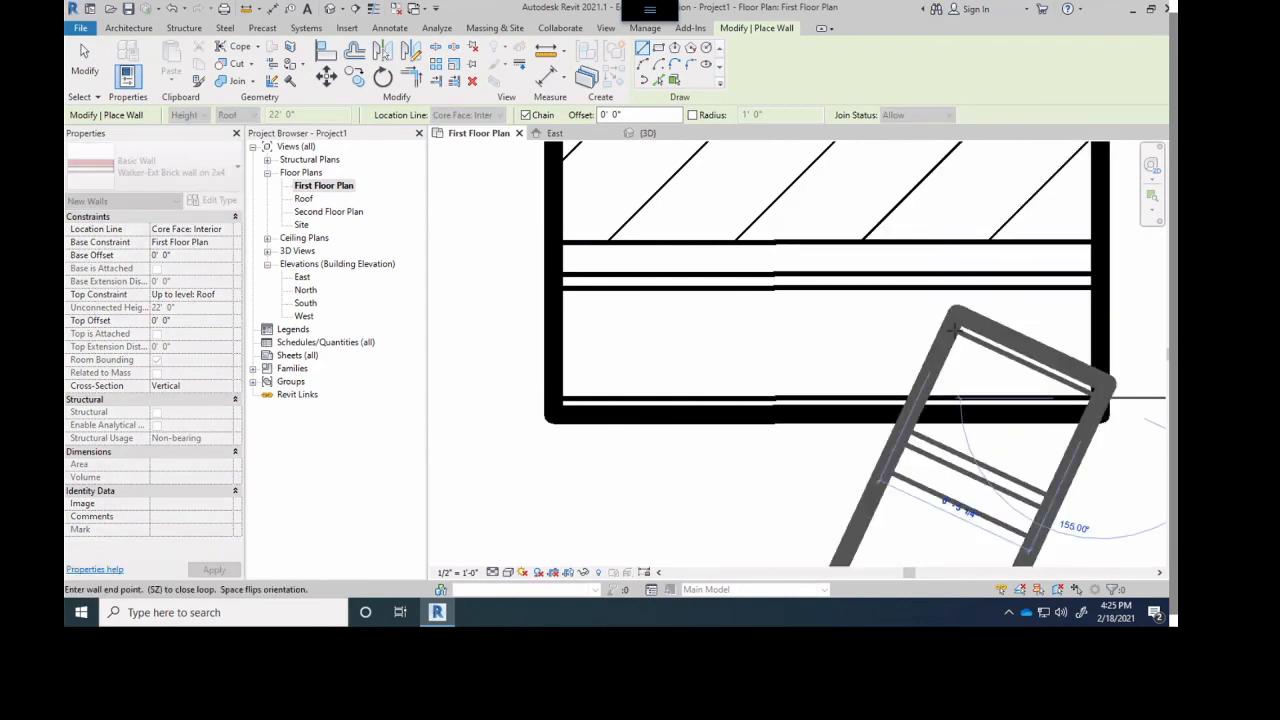
key(Escape)
key(ctrl+z)
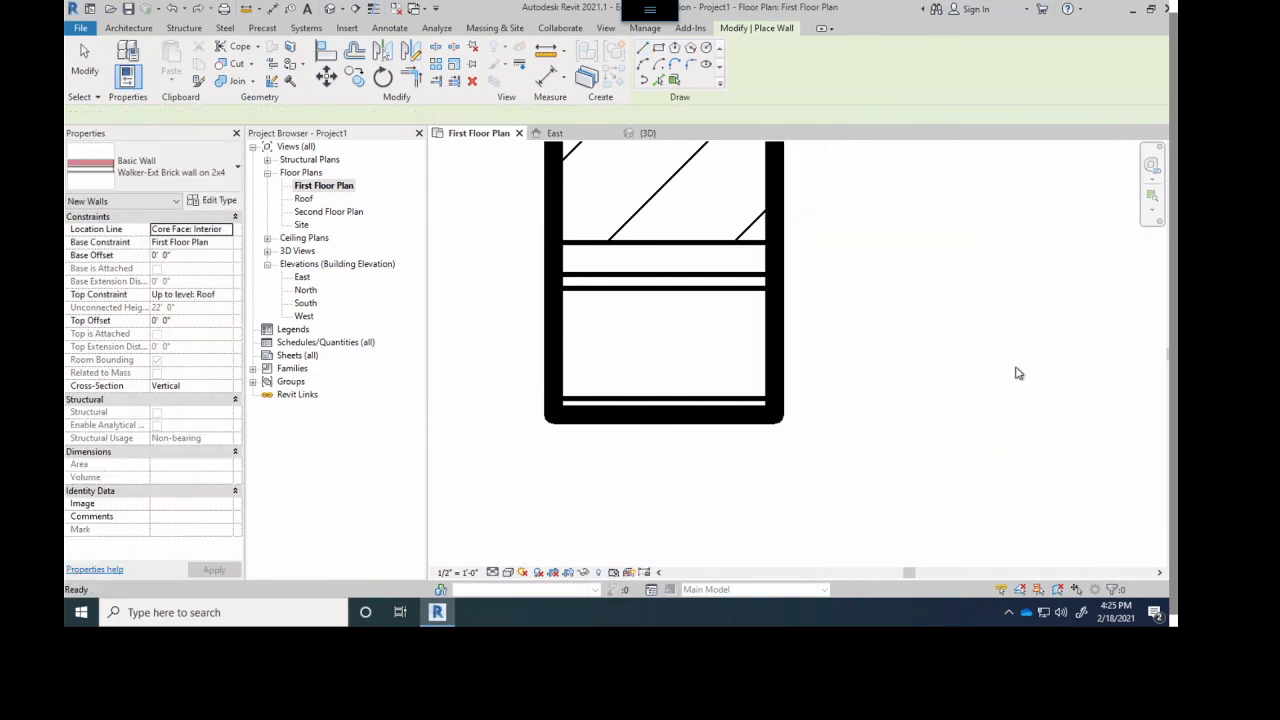
- Draw a short horizontal Core Face: Interior brick wall east of the fifth sample, leaving a clear gap between them
scroll(1016, 370, down, 4)
middle_drag(940, 369, 760, 404)
scroll(825, 398, up, 1)
click(832, 427)
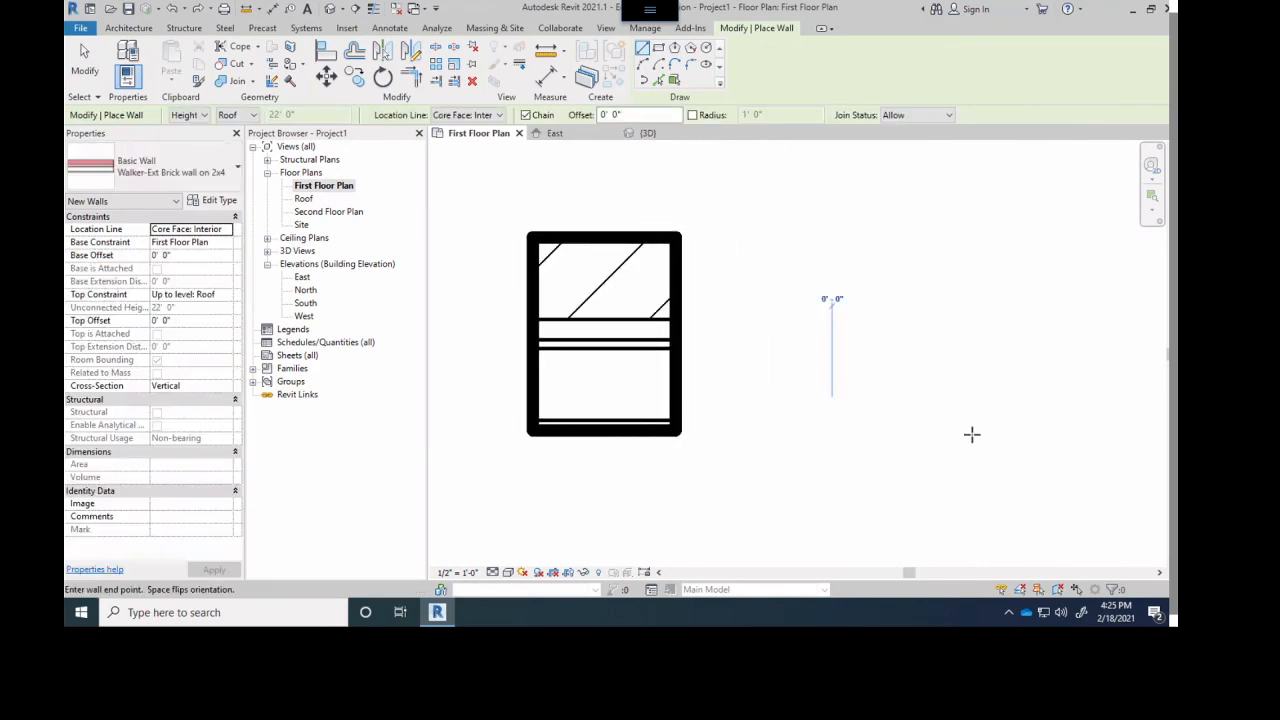
click(972, 434)
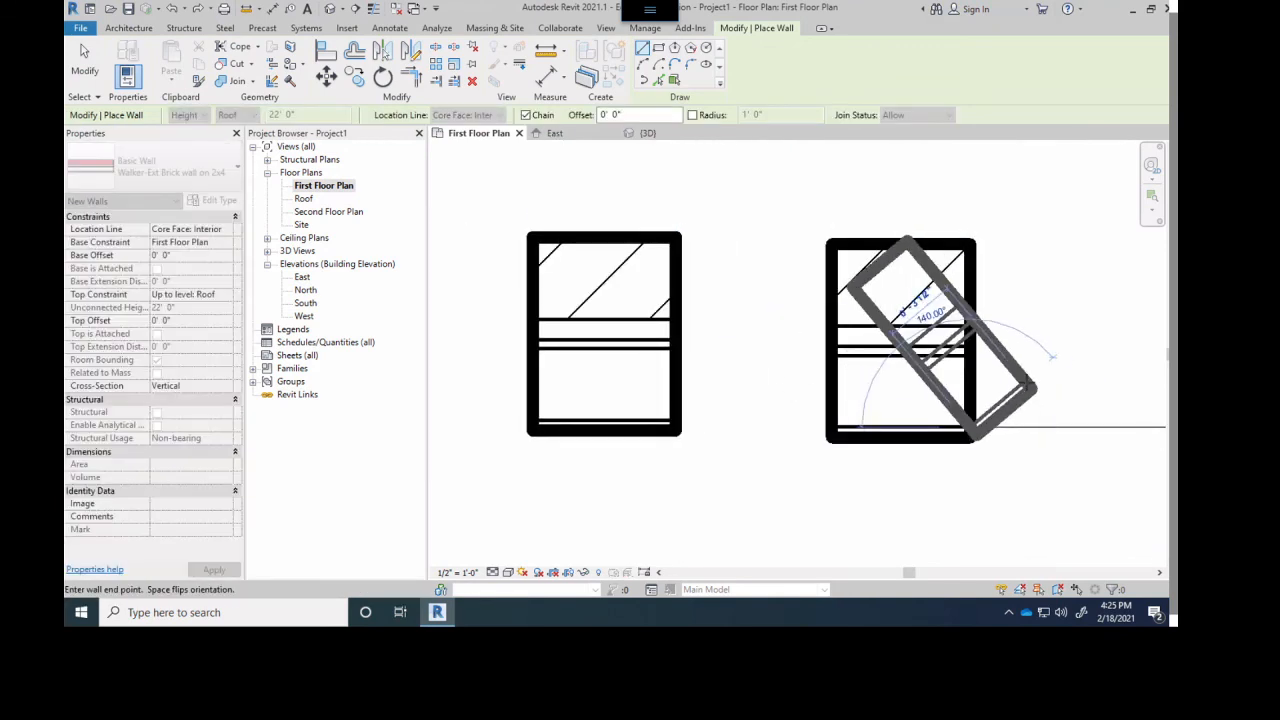
key(Escape)
- Delete all six location line sample walls north of the building
scroll(930, 347, down, 2)
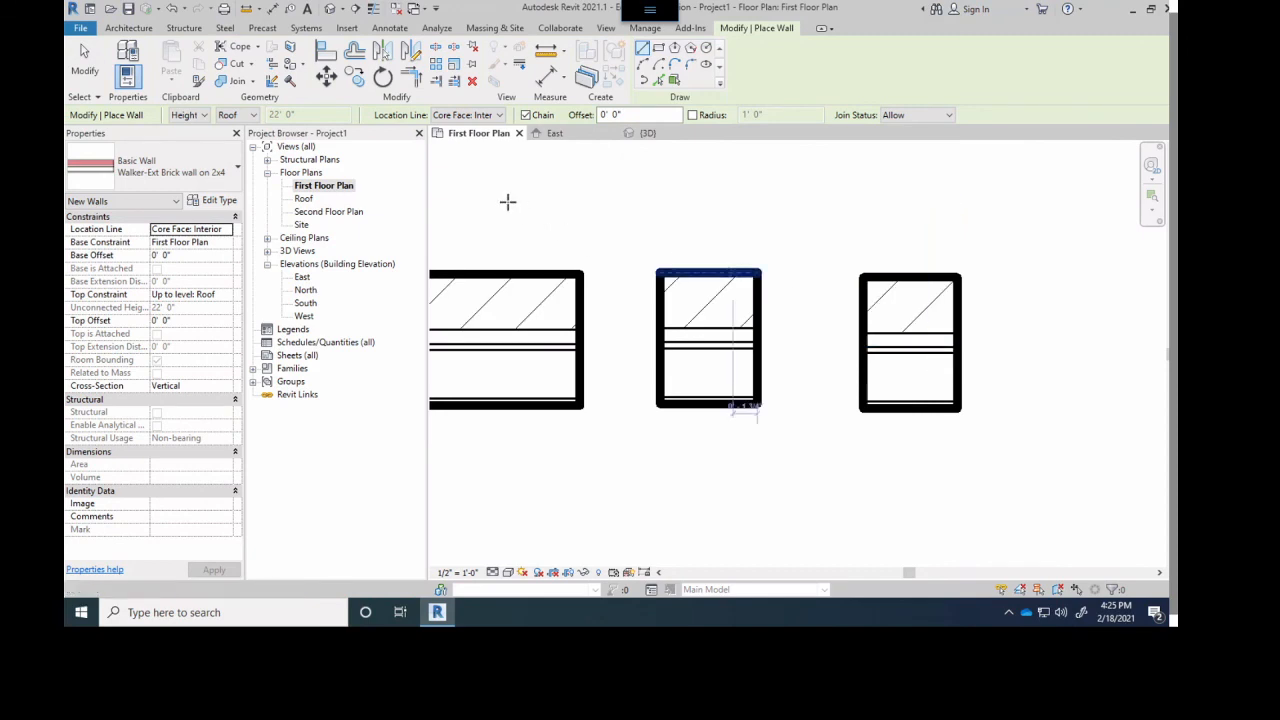
scroll(530, 246, down, 2)
scroll(749, 309, down, 2)
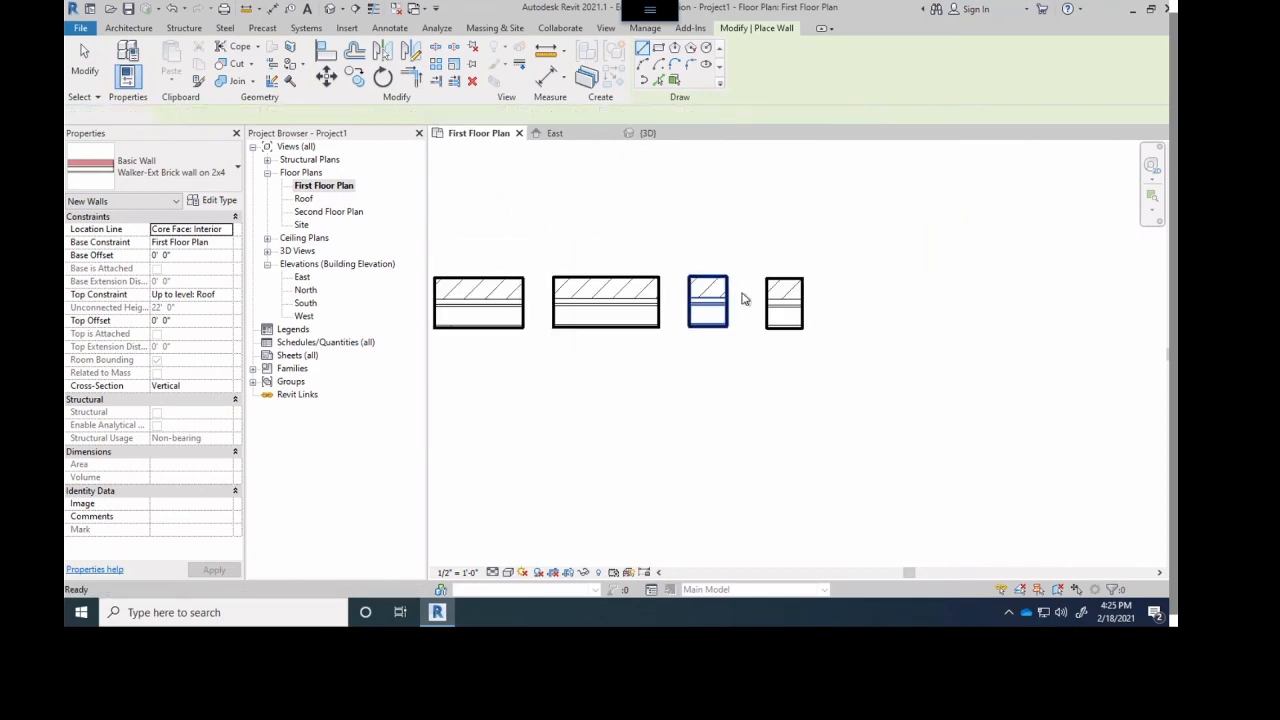
key(Escape)
scroll(766, 317, down, 1)
middle_drag(766, 317, 895, 322)
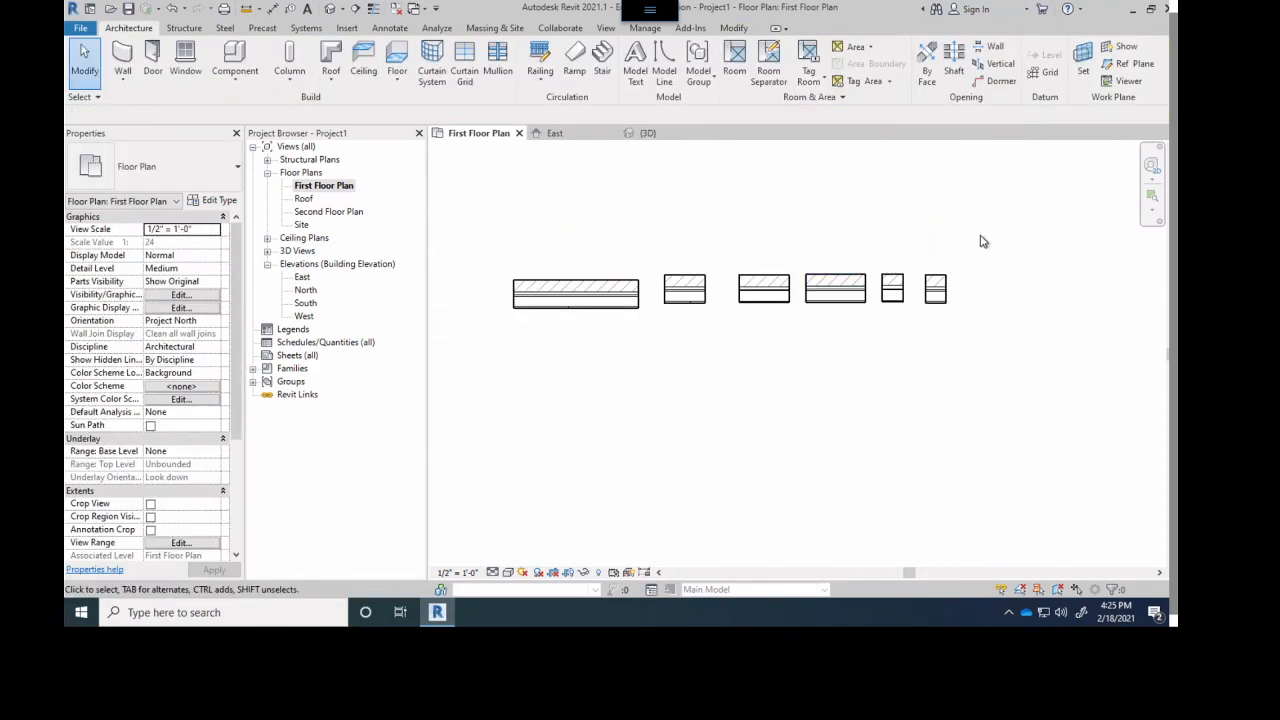
drag(980, 241, 537, 355)
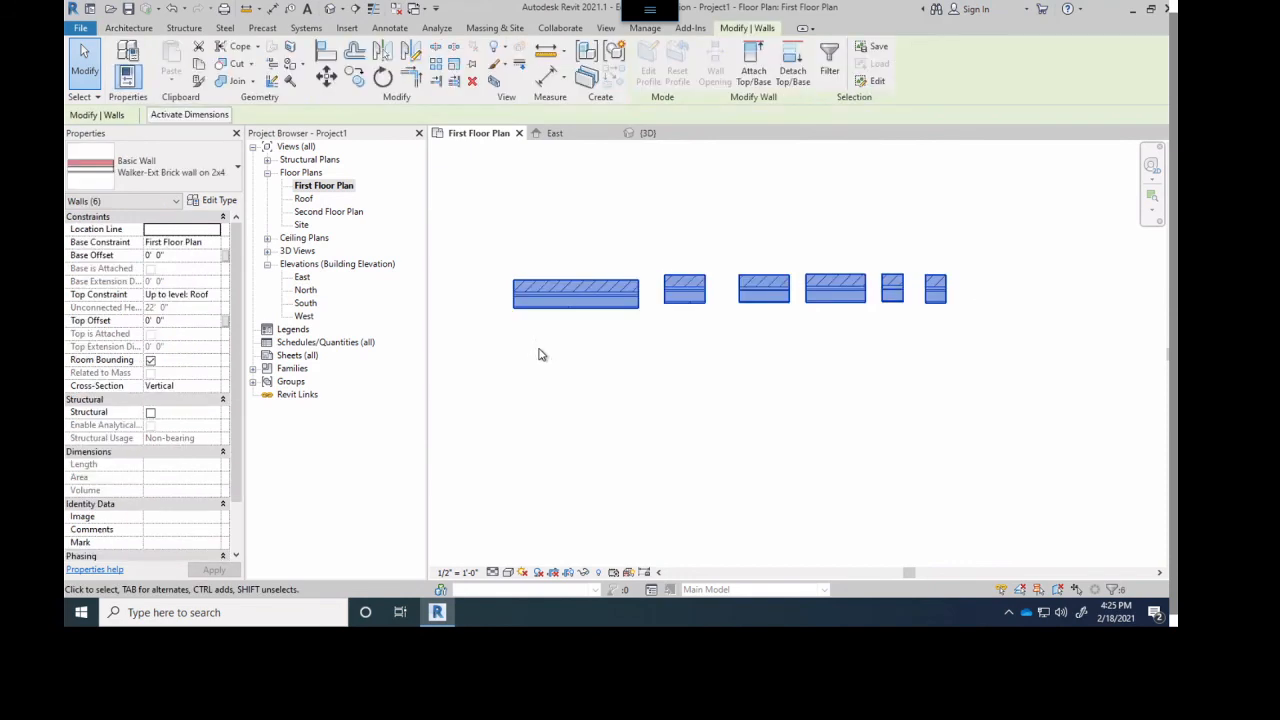
key(Delete)
- Draw a 40' horizontal brick wall north of the existing building, with location line Core Face: Exterior
scroll(573, 303, down, 4)
middle_drag(653, 343, 616, 386)
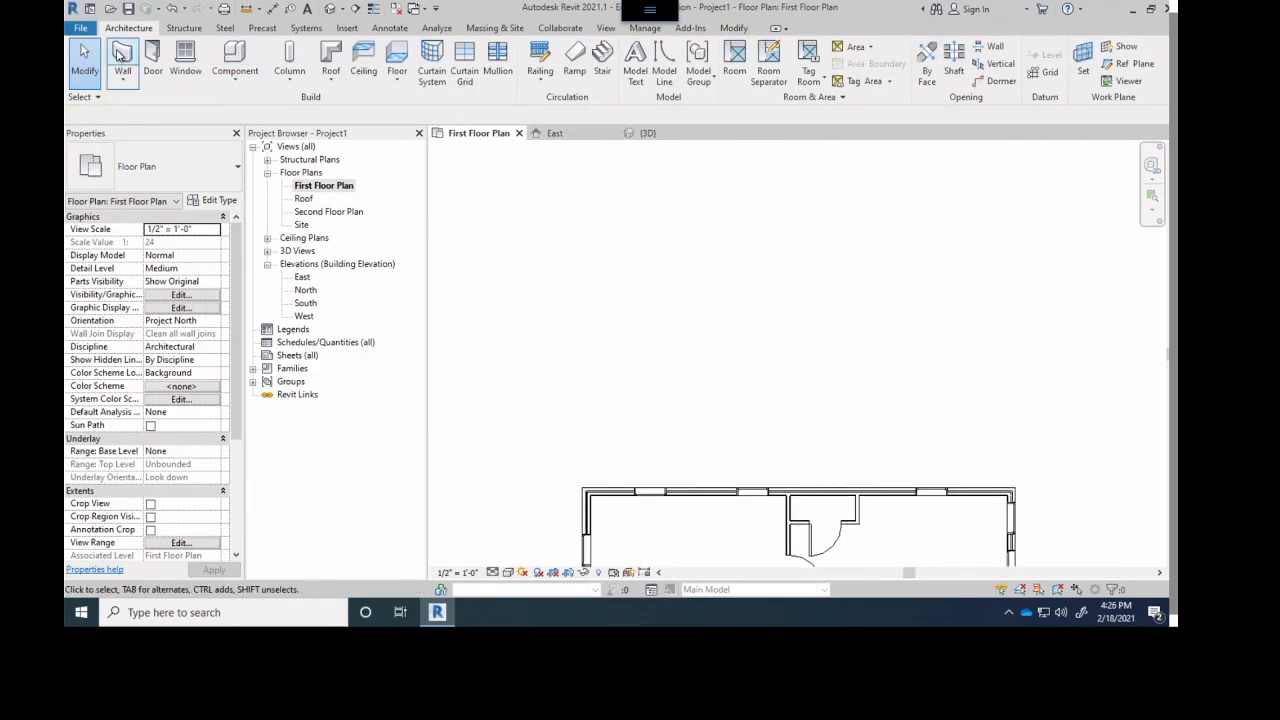
click(122, 60)
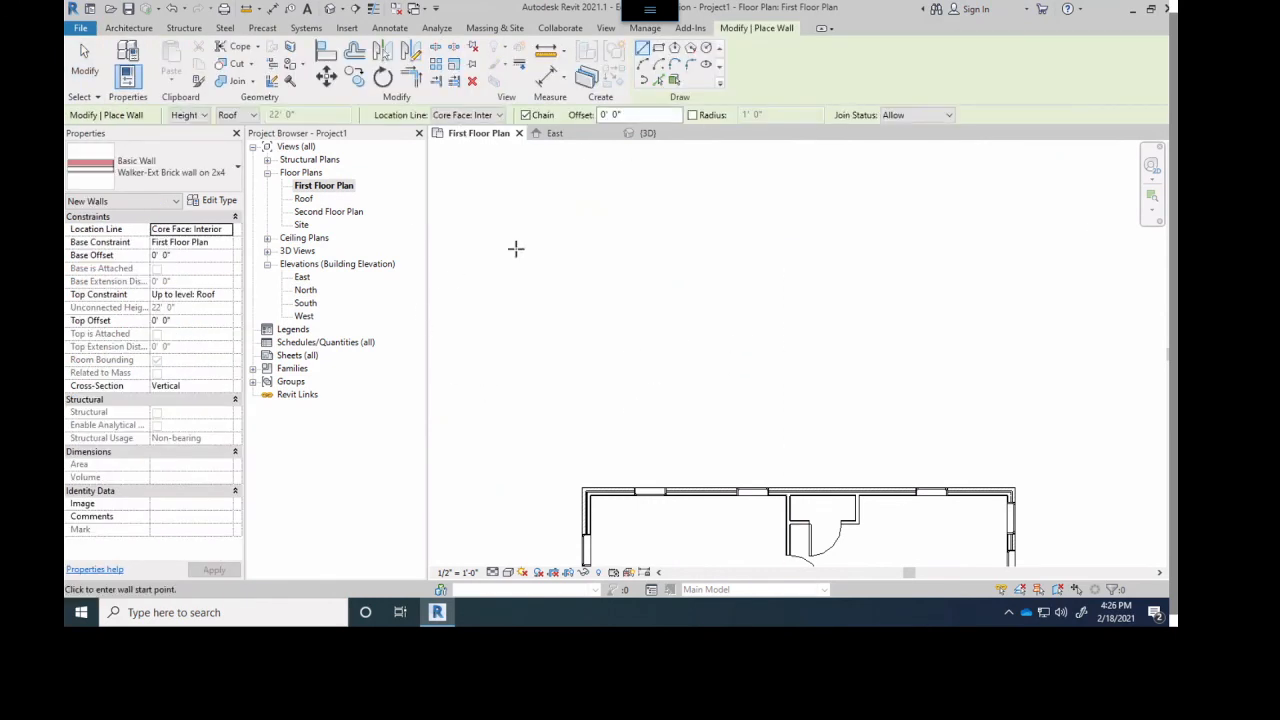
middle_drag(689, 291, 670, 340)
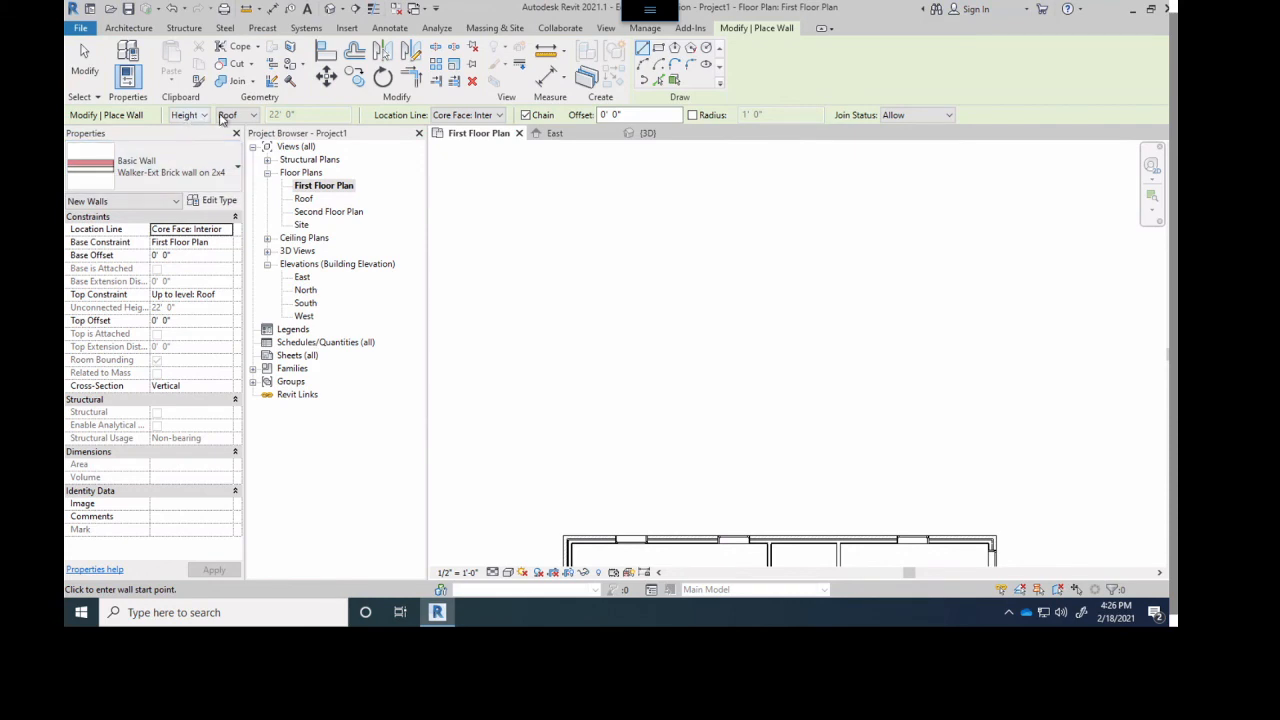
click(497, 115)
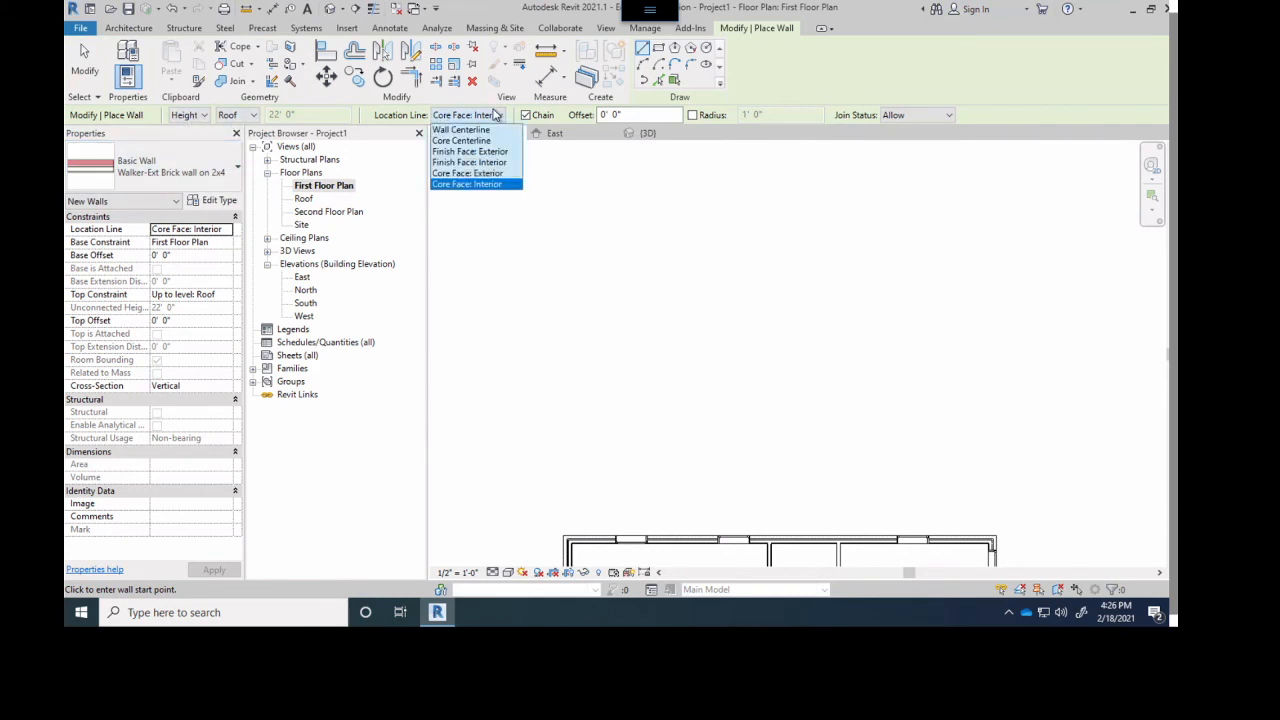
click(458, 174)
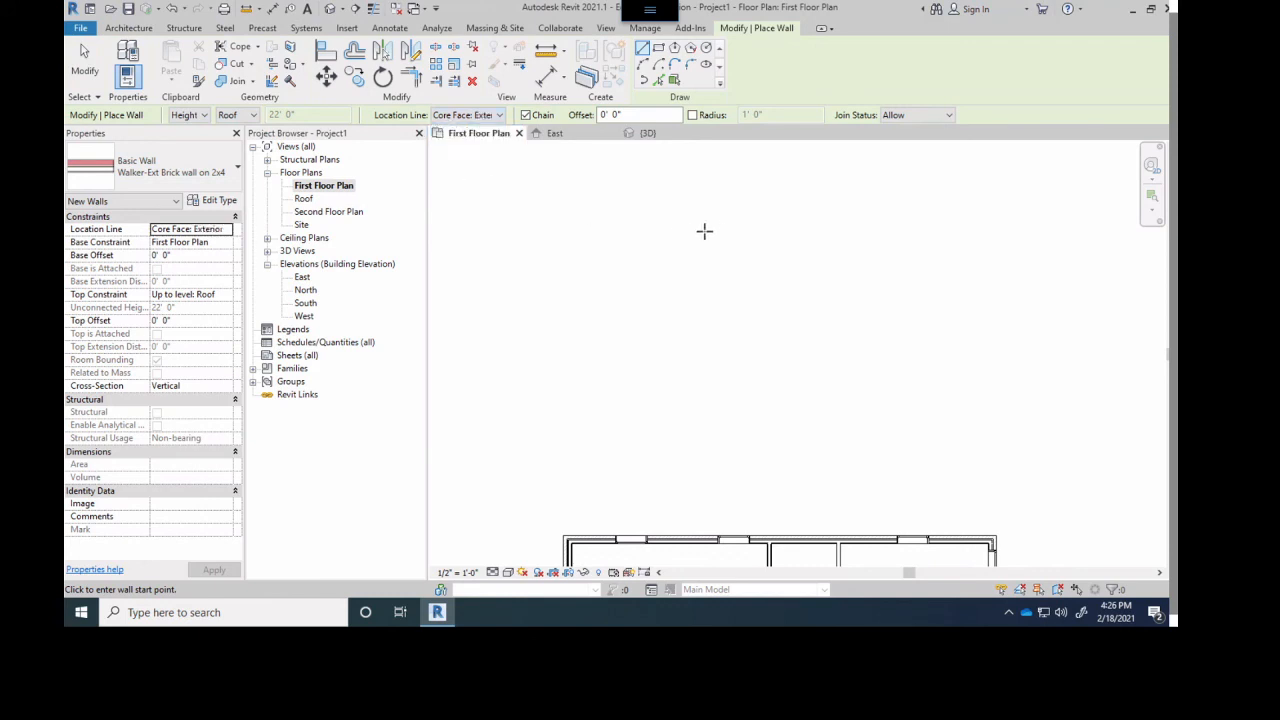
scroll(691, 274, down, 3)
scroll(621, 403, down, 2)
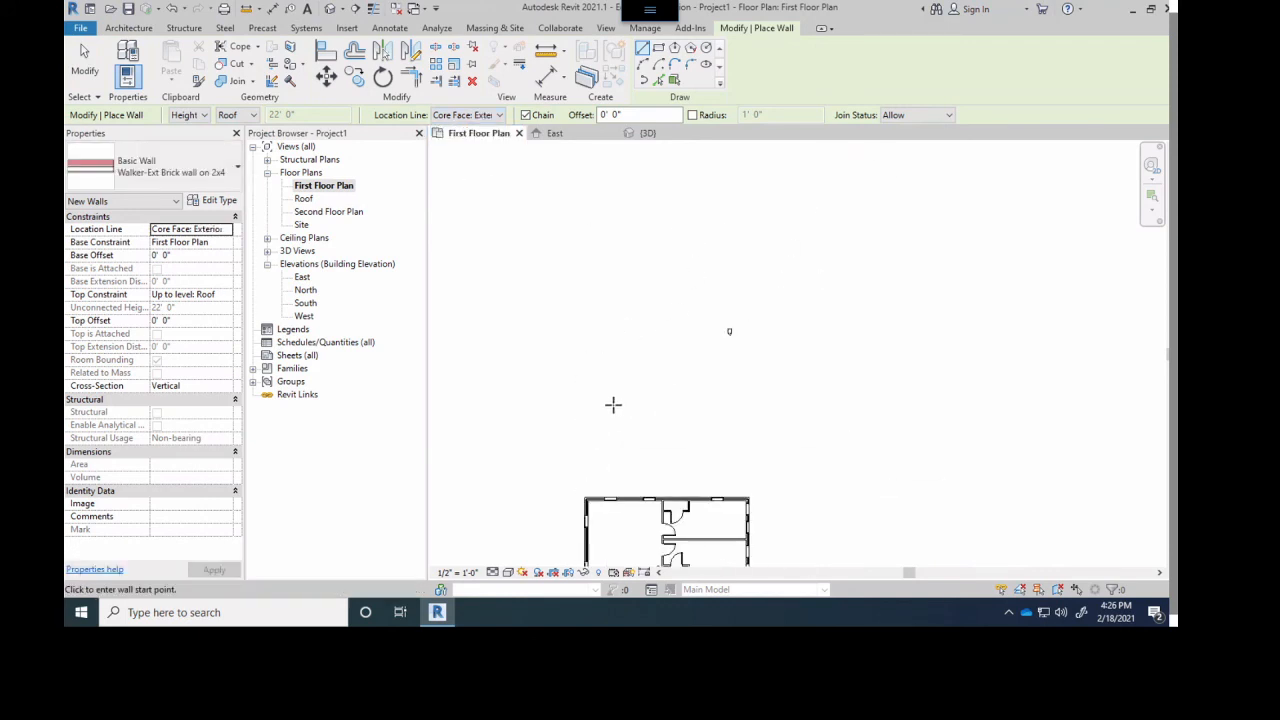
click(593, 381)
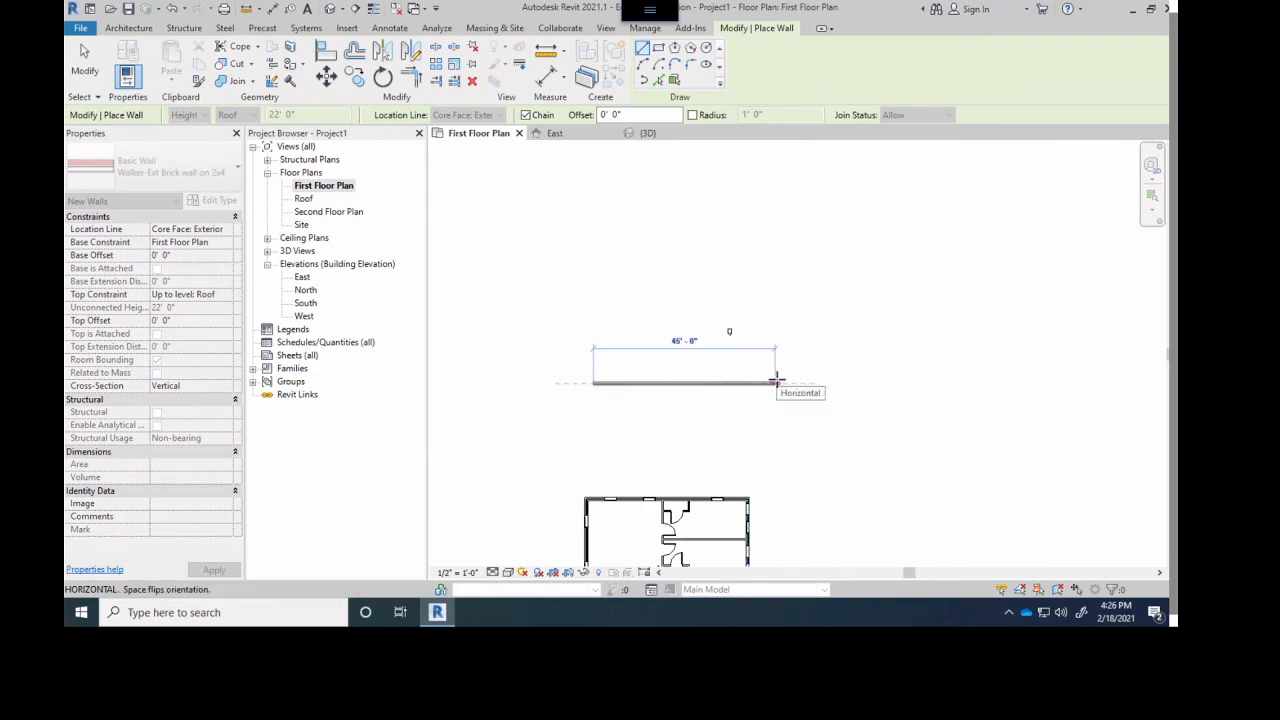
text(40)
key(Return)
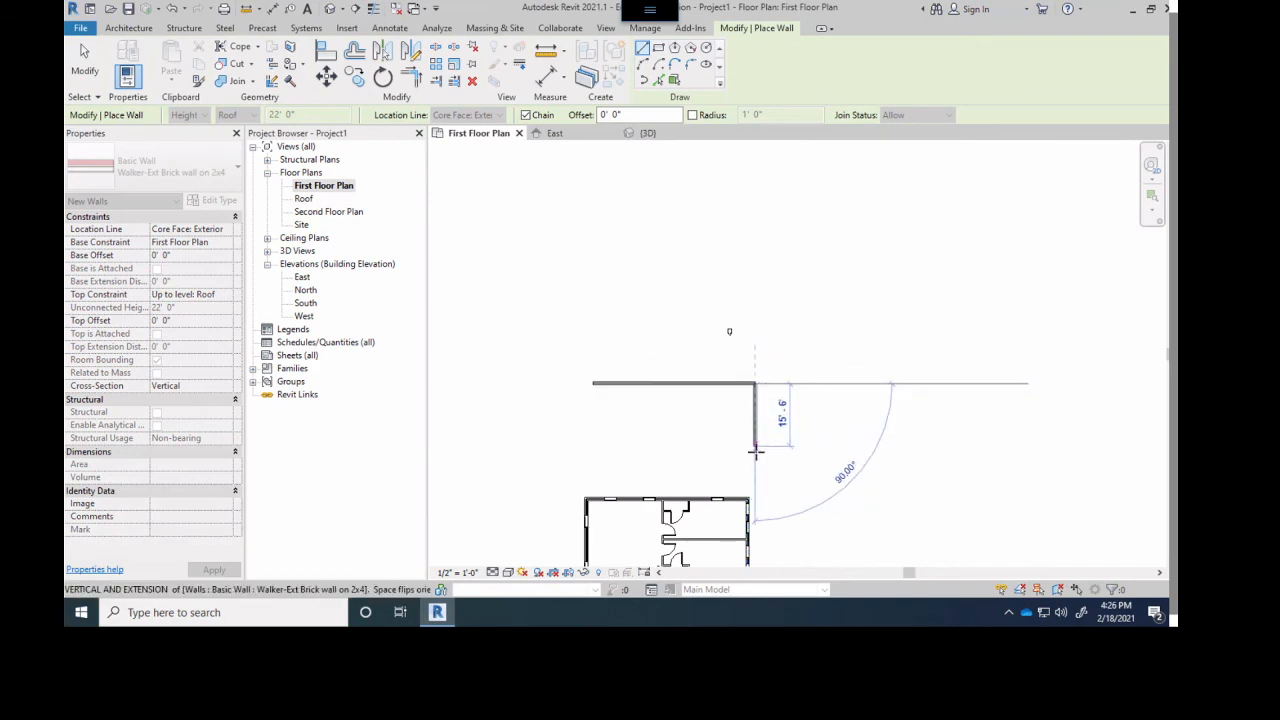
- Complete the brick wall rectangle with an east wall about 20' long, a 40' south wall and a west wall closing at the start point
click(755, 463)
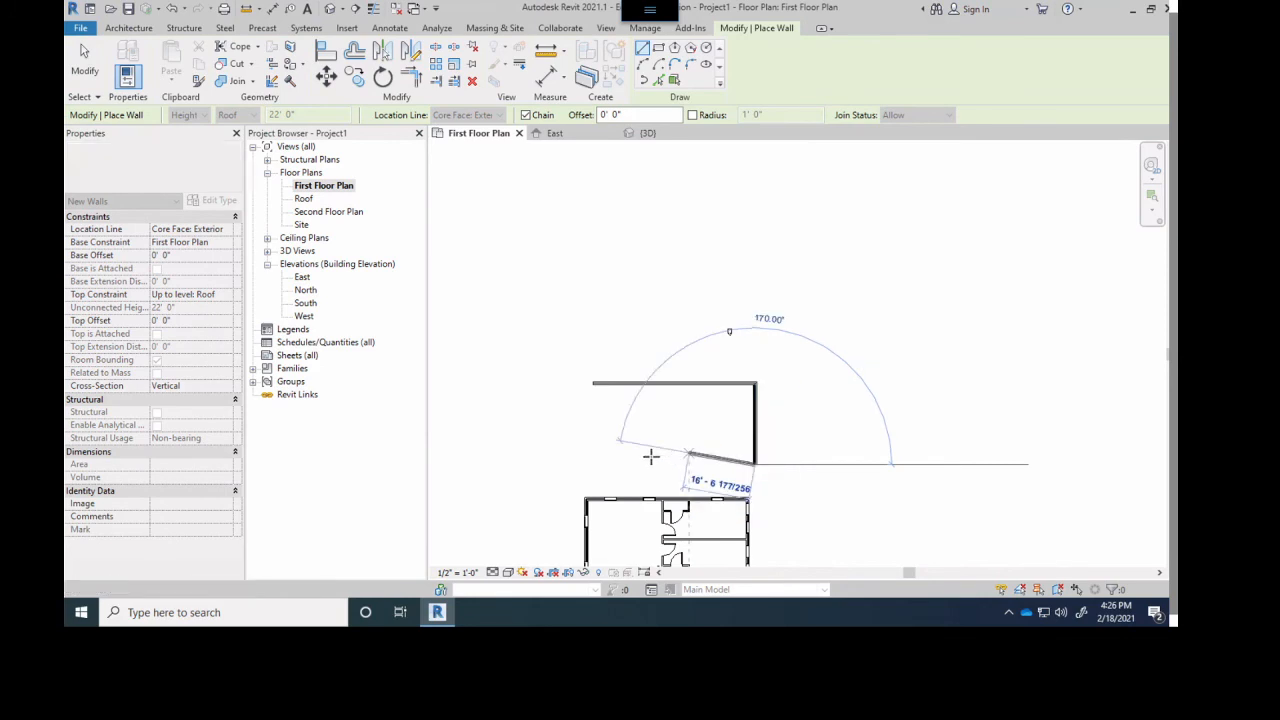
text(450)
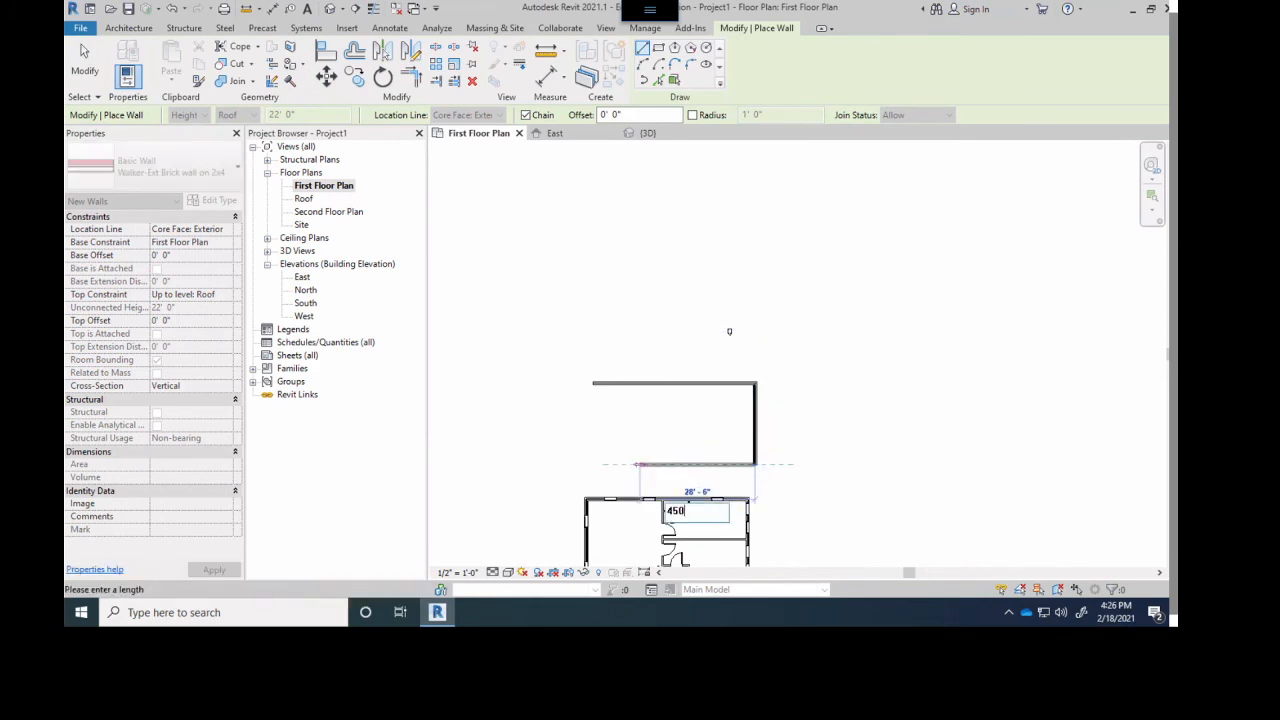
key(Return)
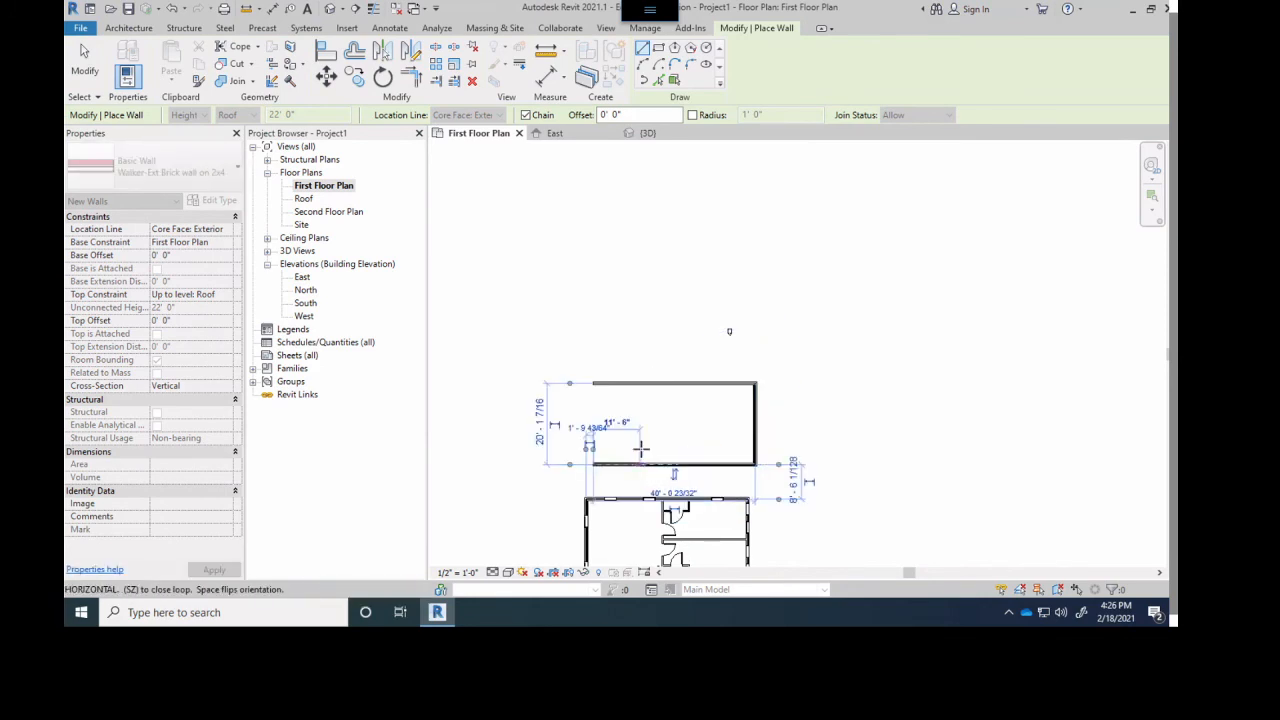
click(593, 380)
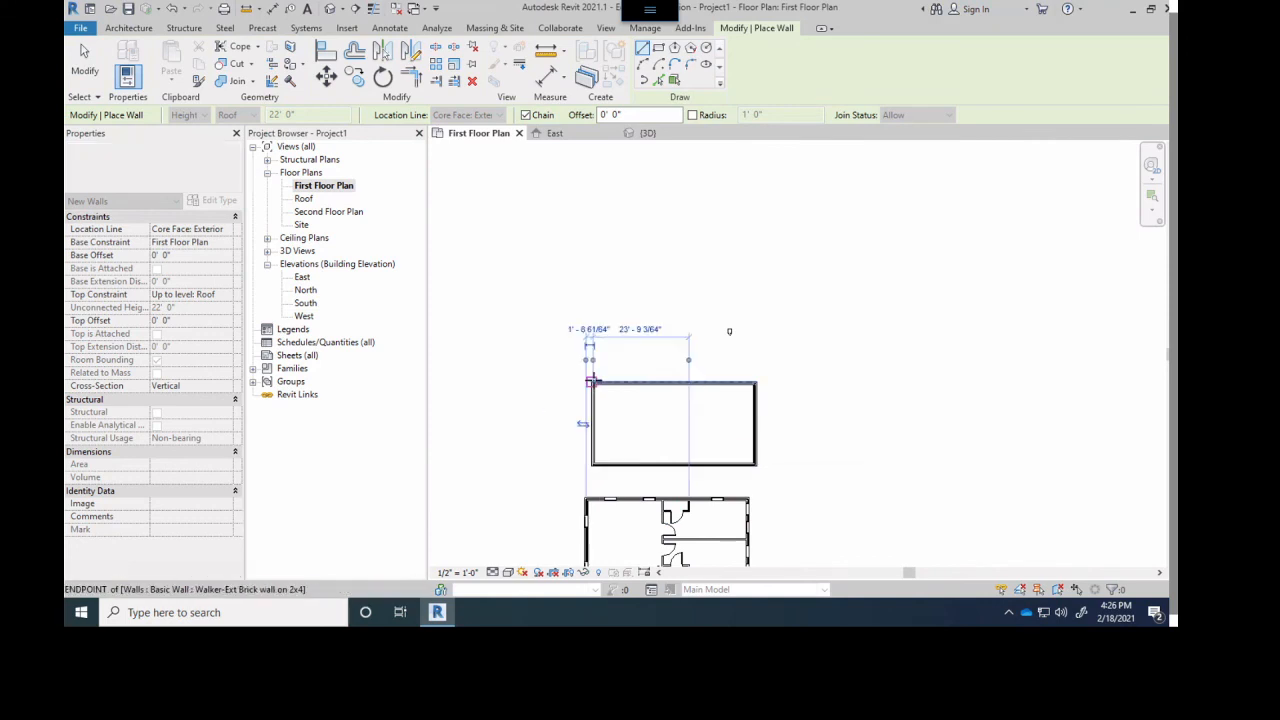
- Set up new walls as Walker-Int 2x4 Wall with height up to Second Floor Plan and location line Core Centerline
scroll(634, 426, up, 3)
scroll(680, 320, up, 2)
middle_drag(715, 308, 591, 326)
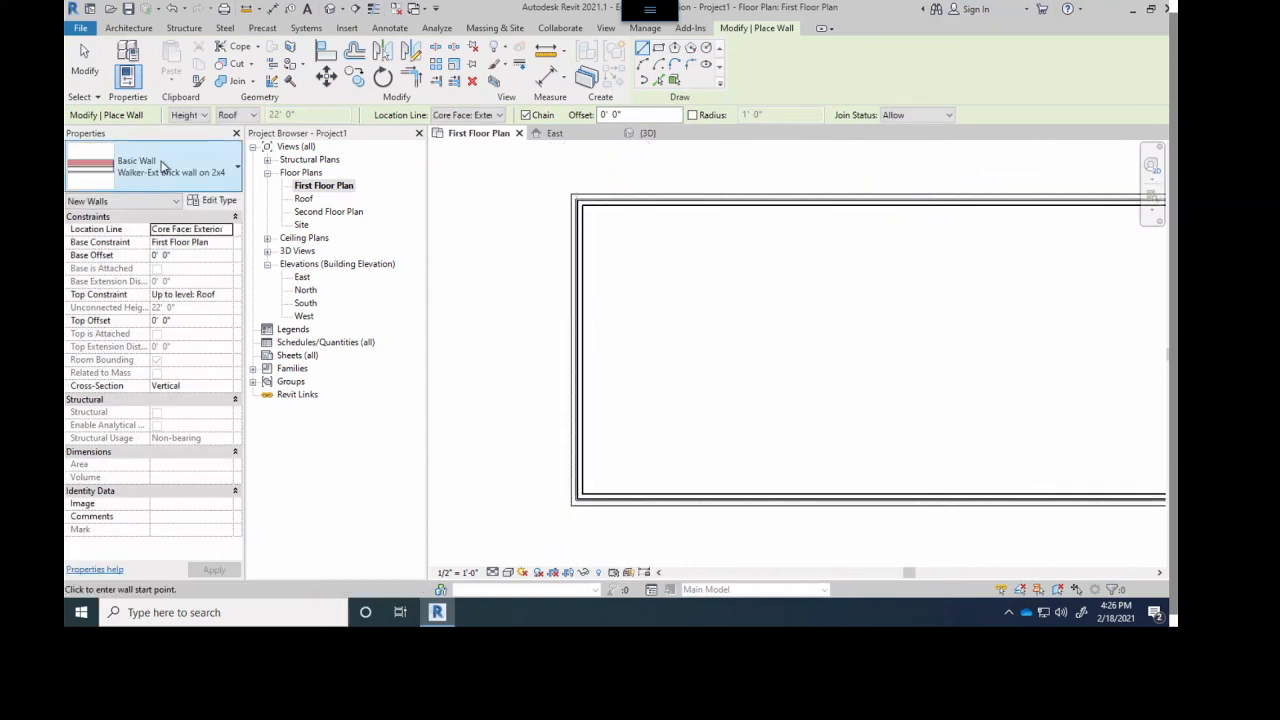
click(150, 166)
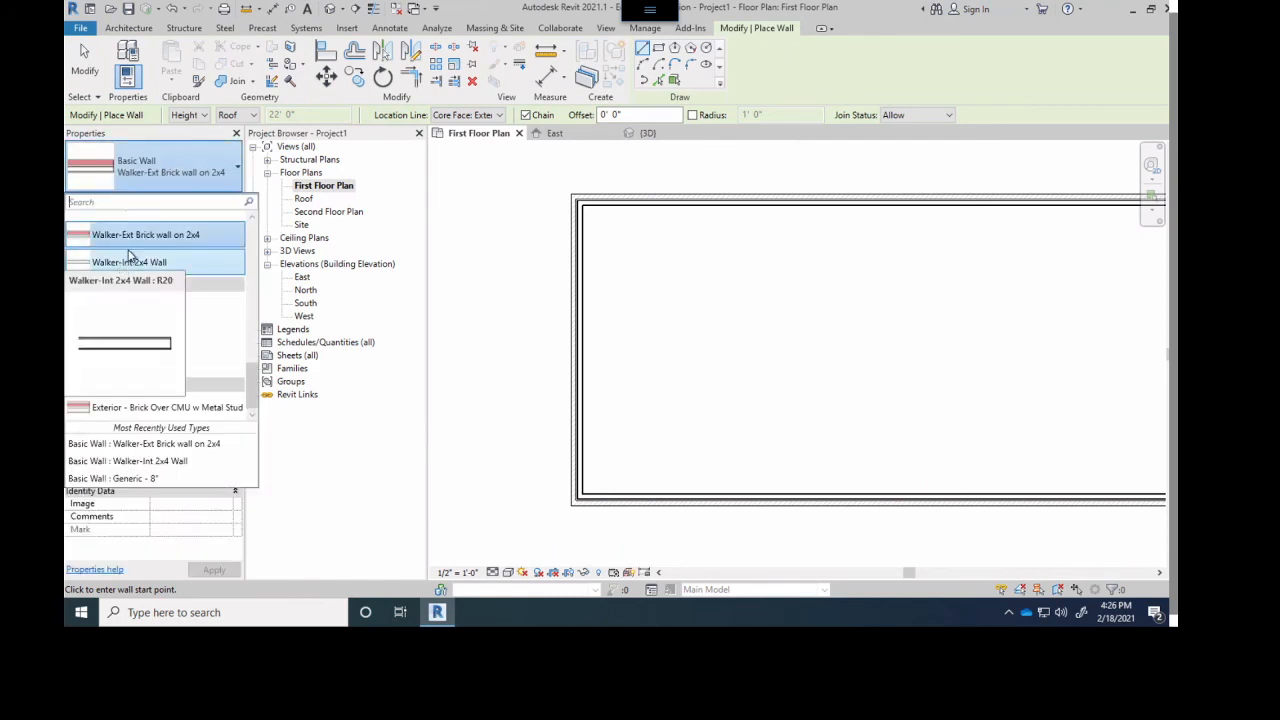
click(180, 162)
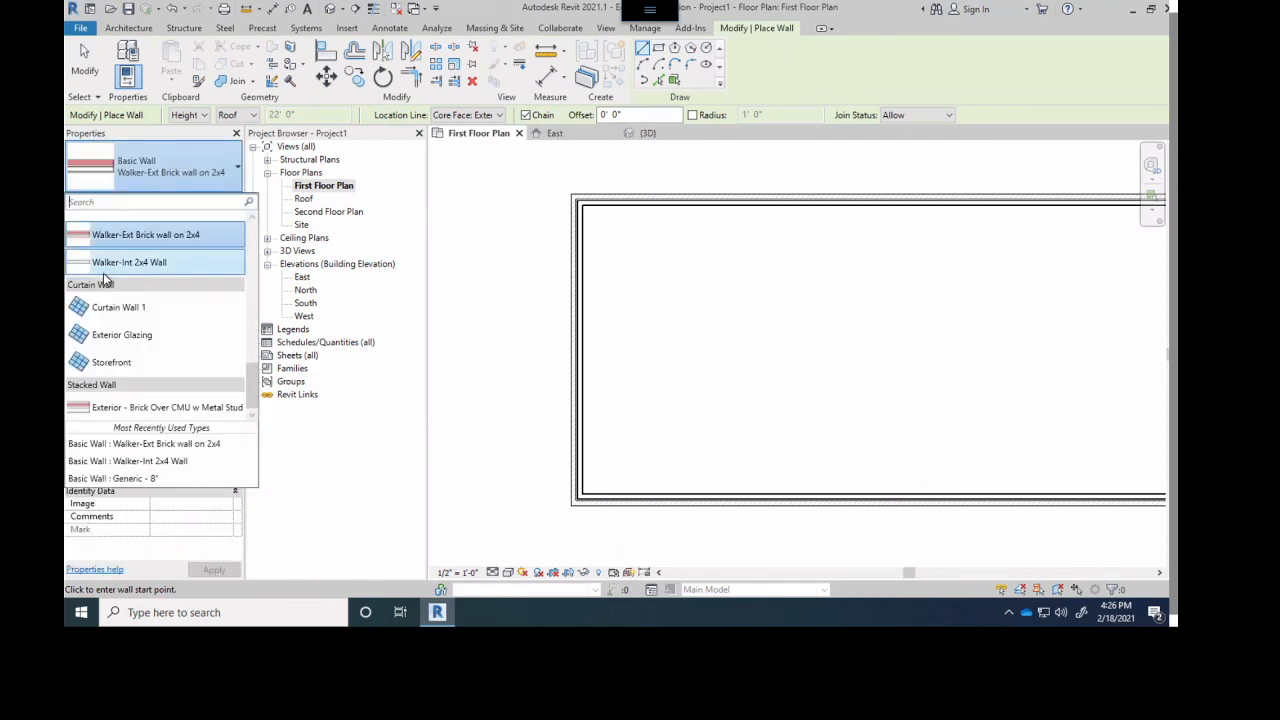
click(129, 262)
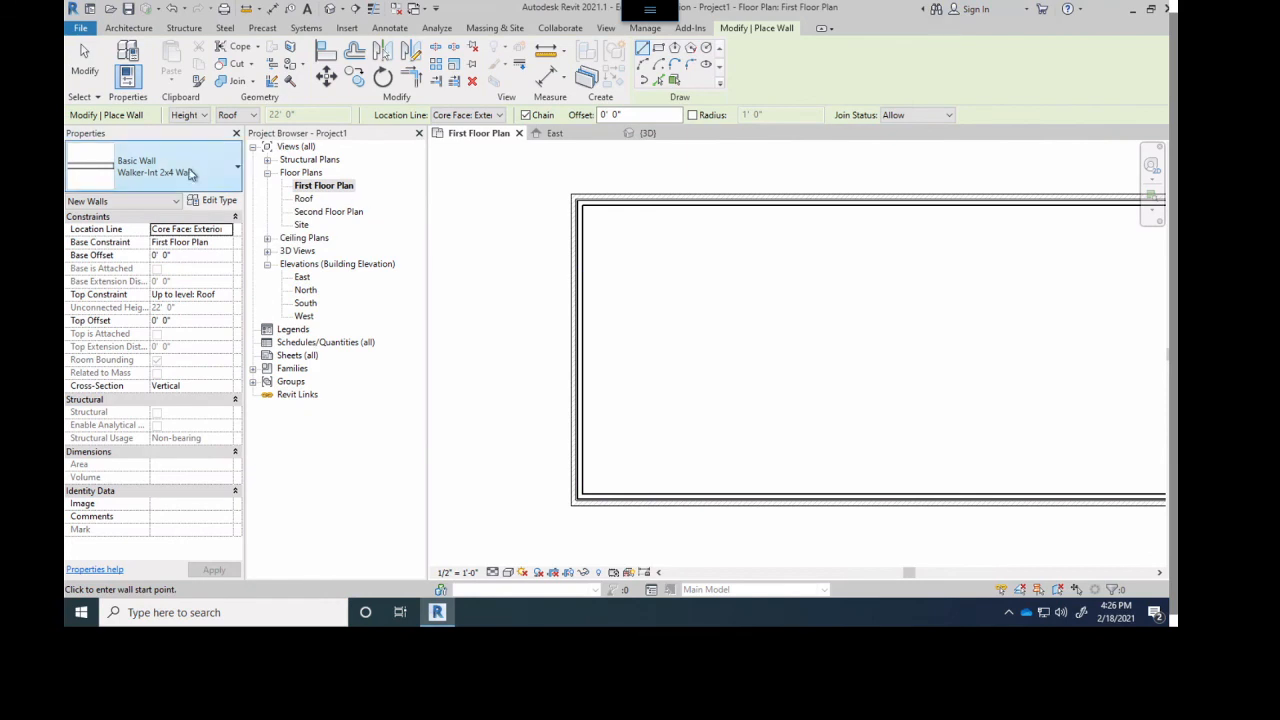
scroll(740, 342, down, 4)
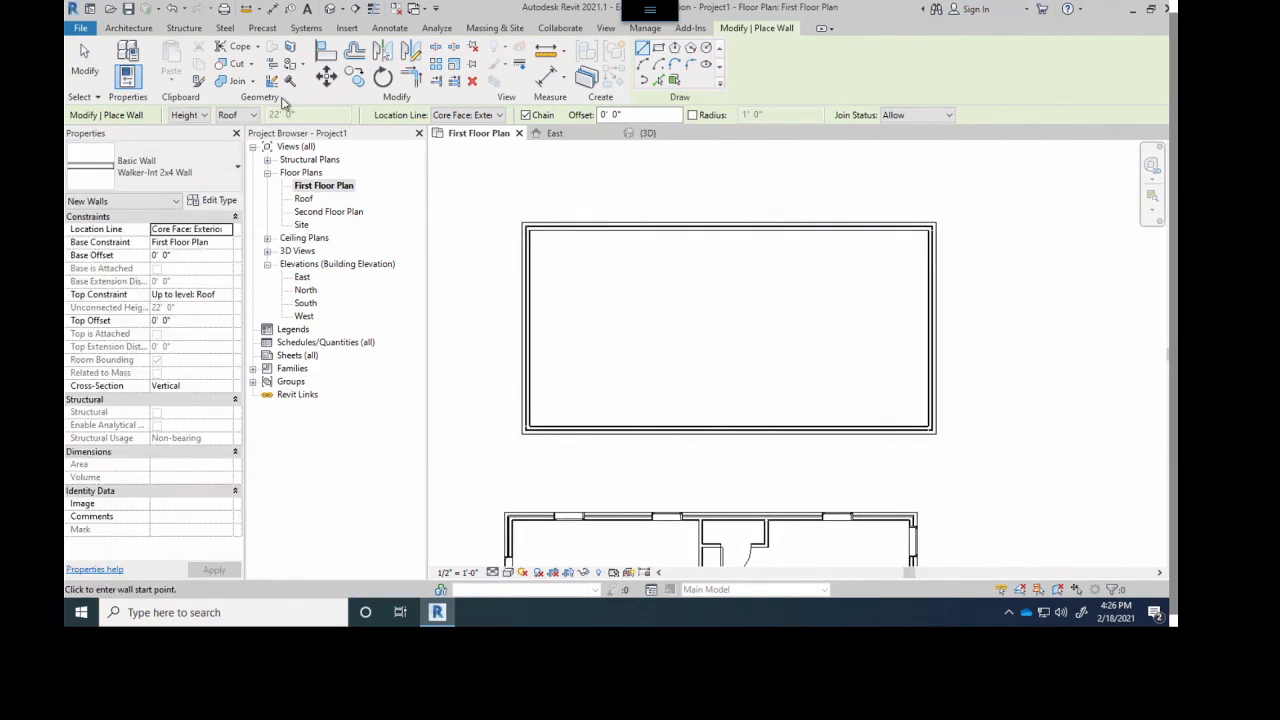
click(253, 115)
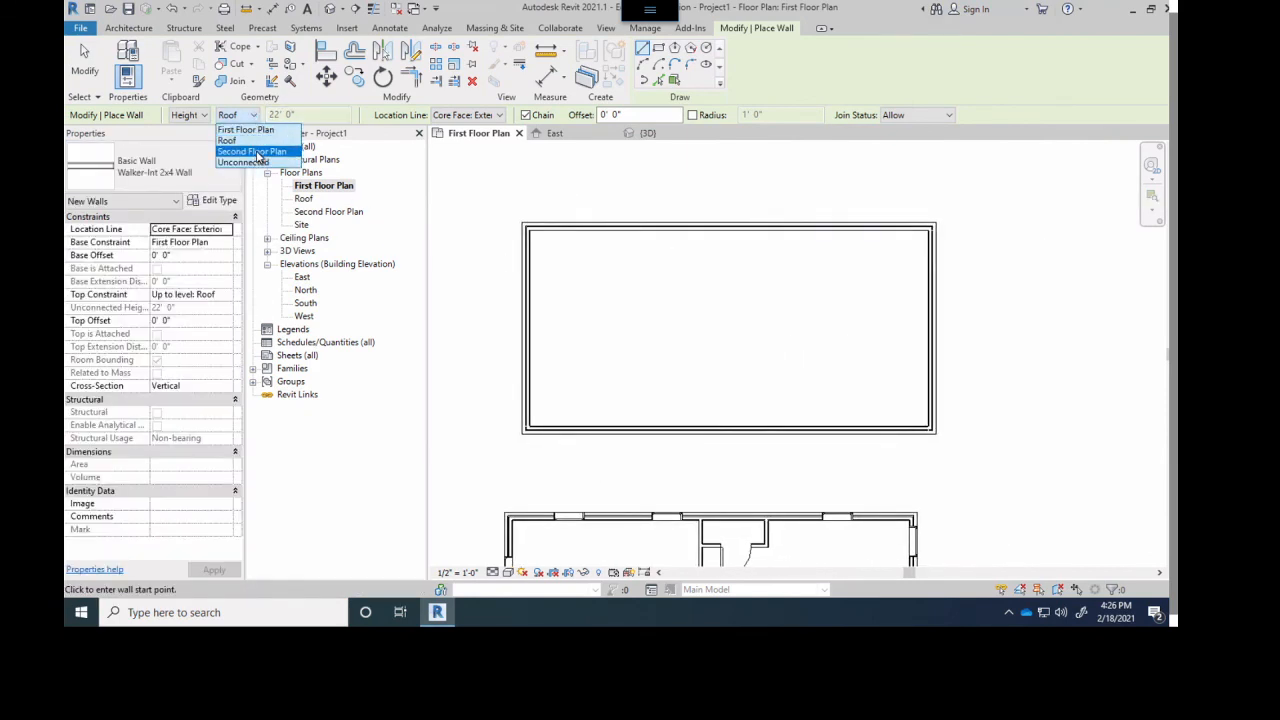
click(259, 152)
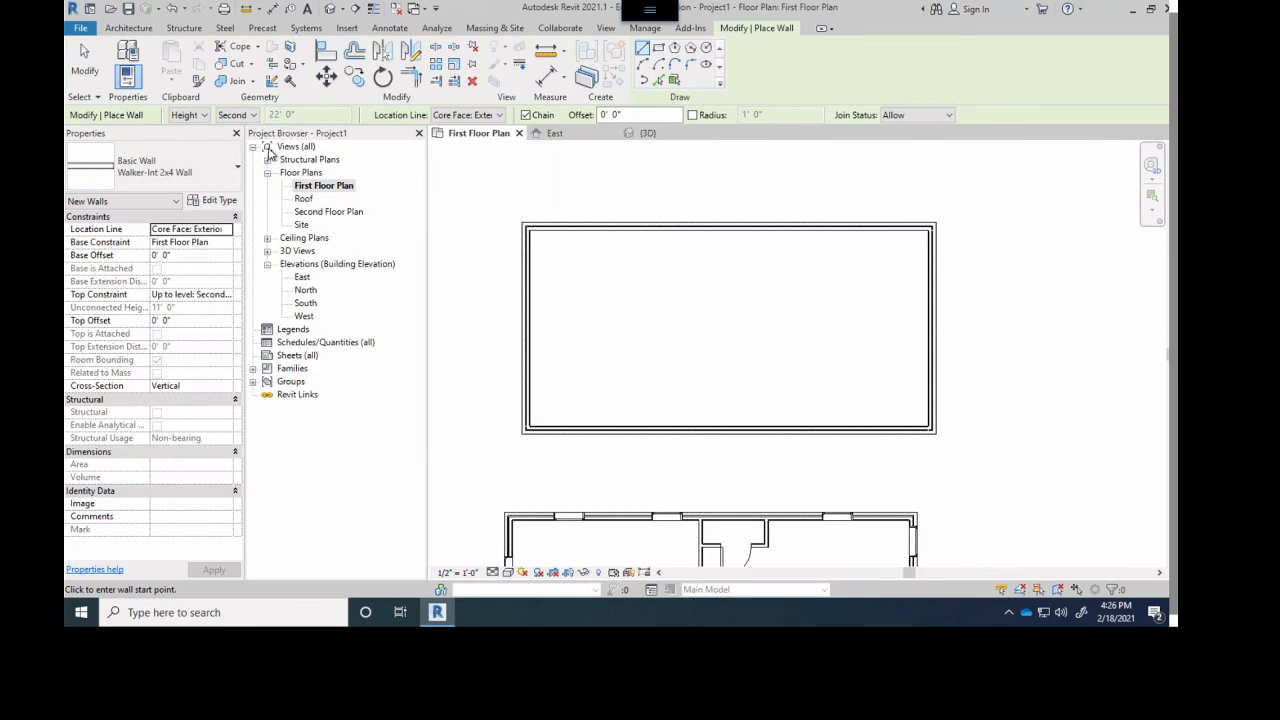
click(468, 115)
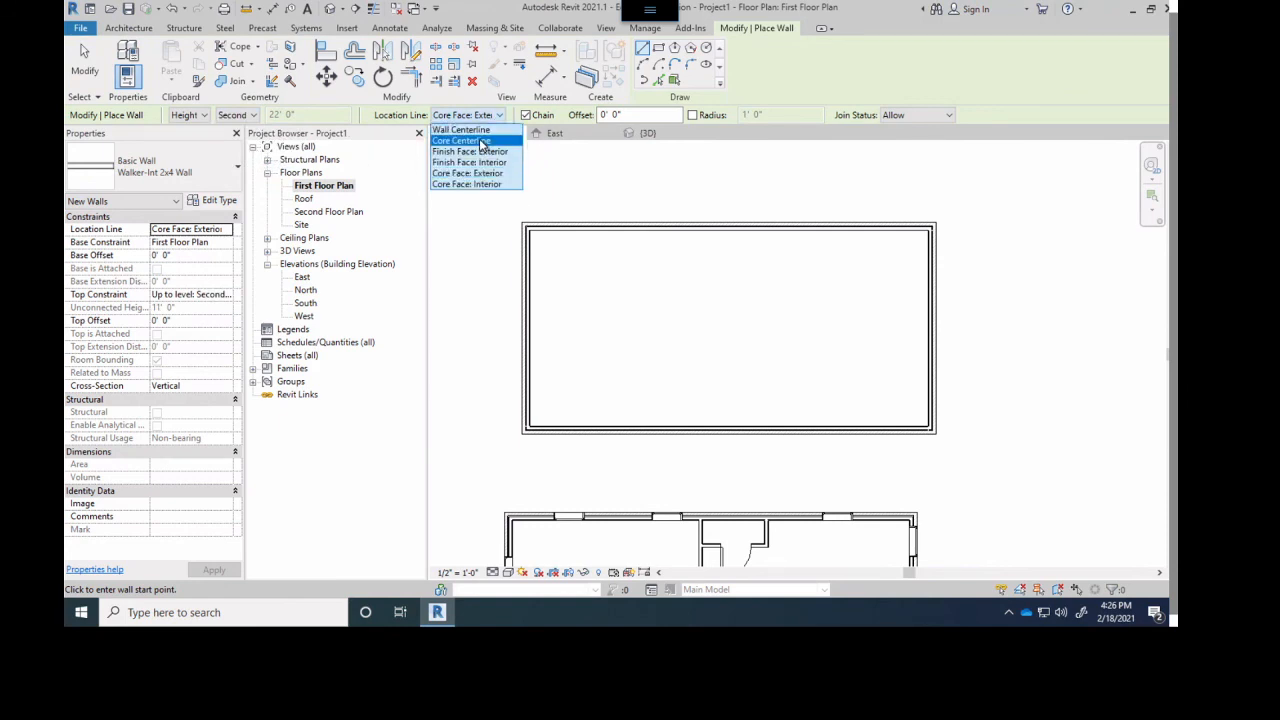
click(470, 141)
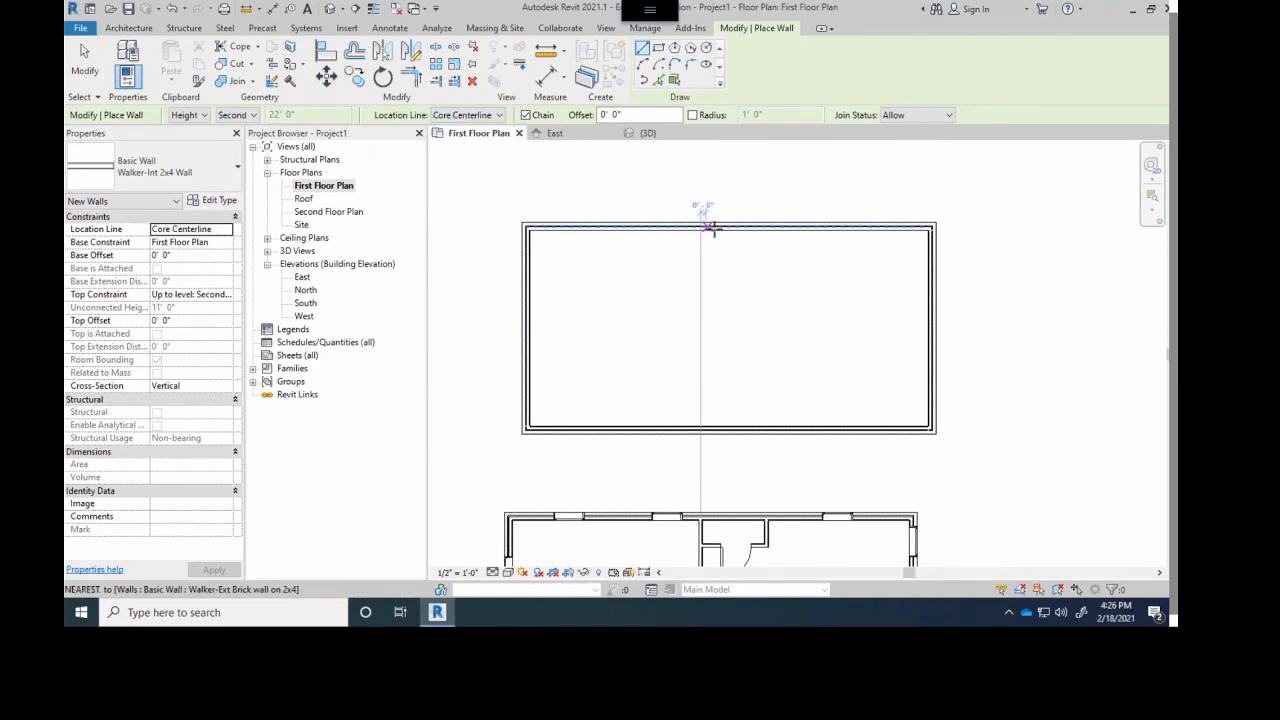
- Draw a north-south partition about 18' from the new building's west wall, and a second partition from its midpoint to the east wall
click(711, 228)
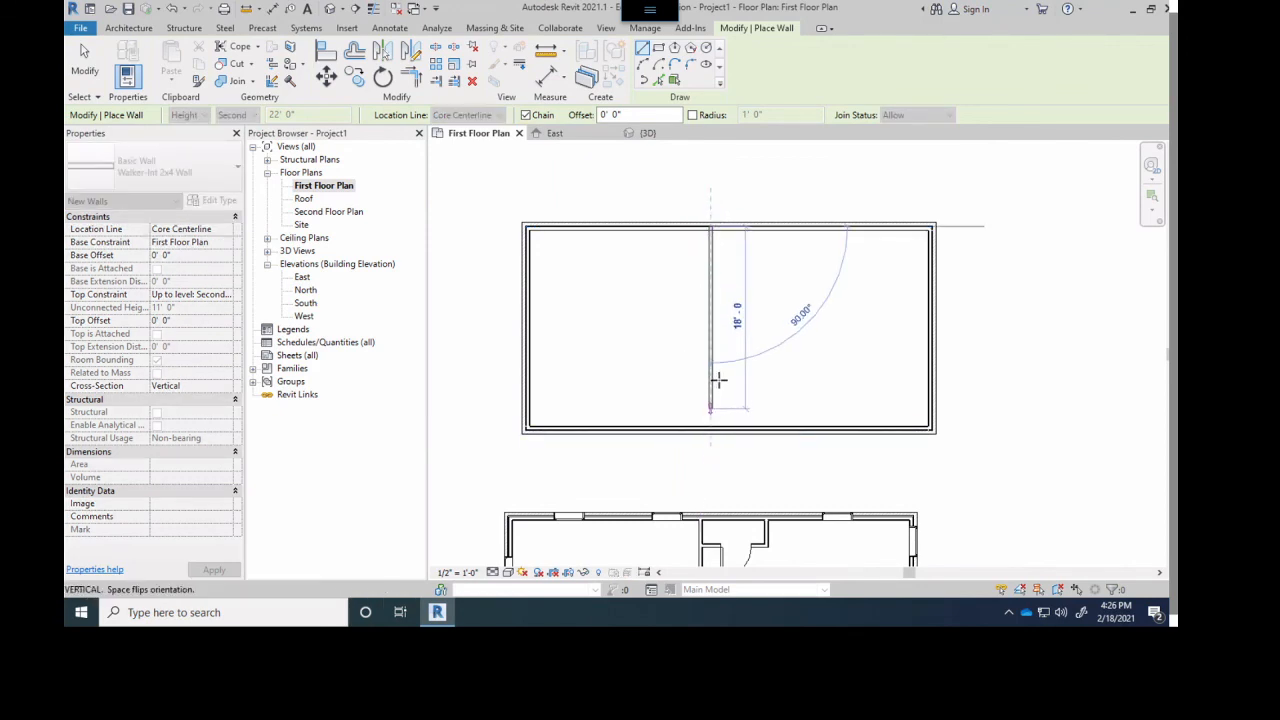
click(710, 430)
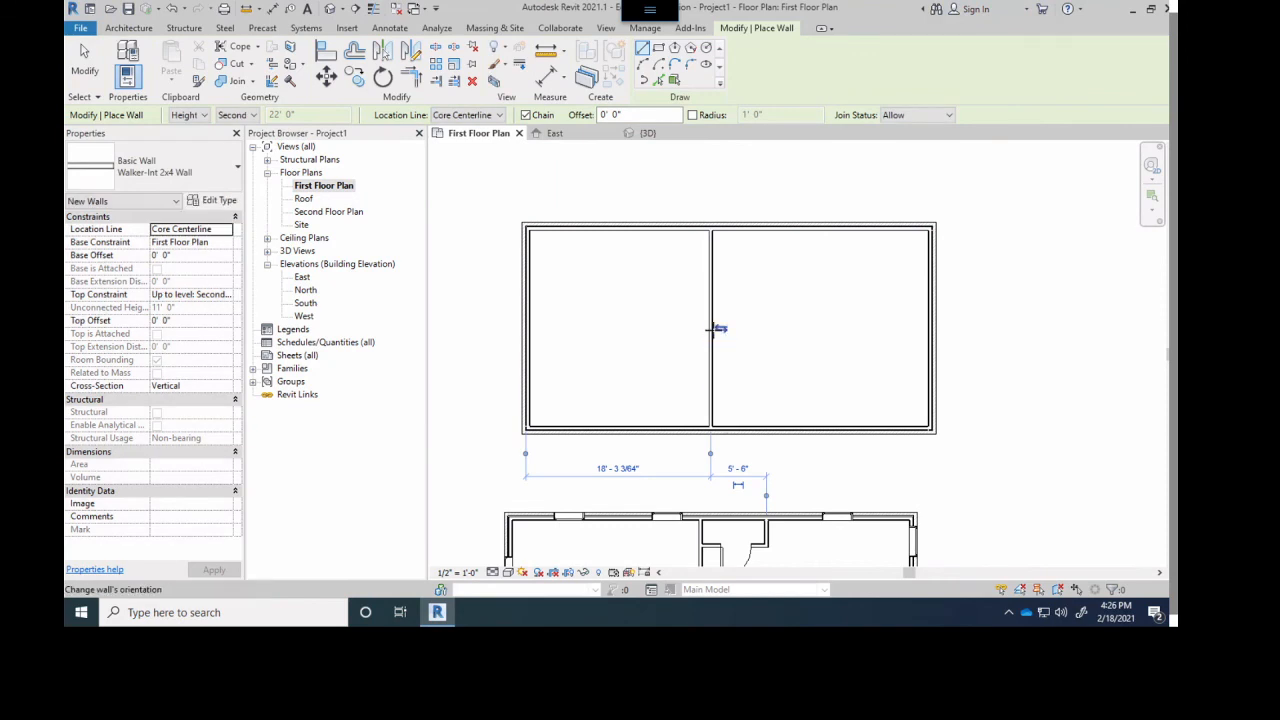
scroll(716, 327, up, 3)
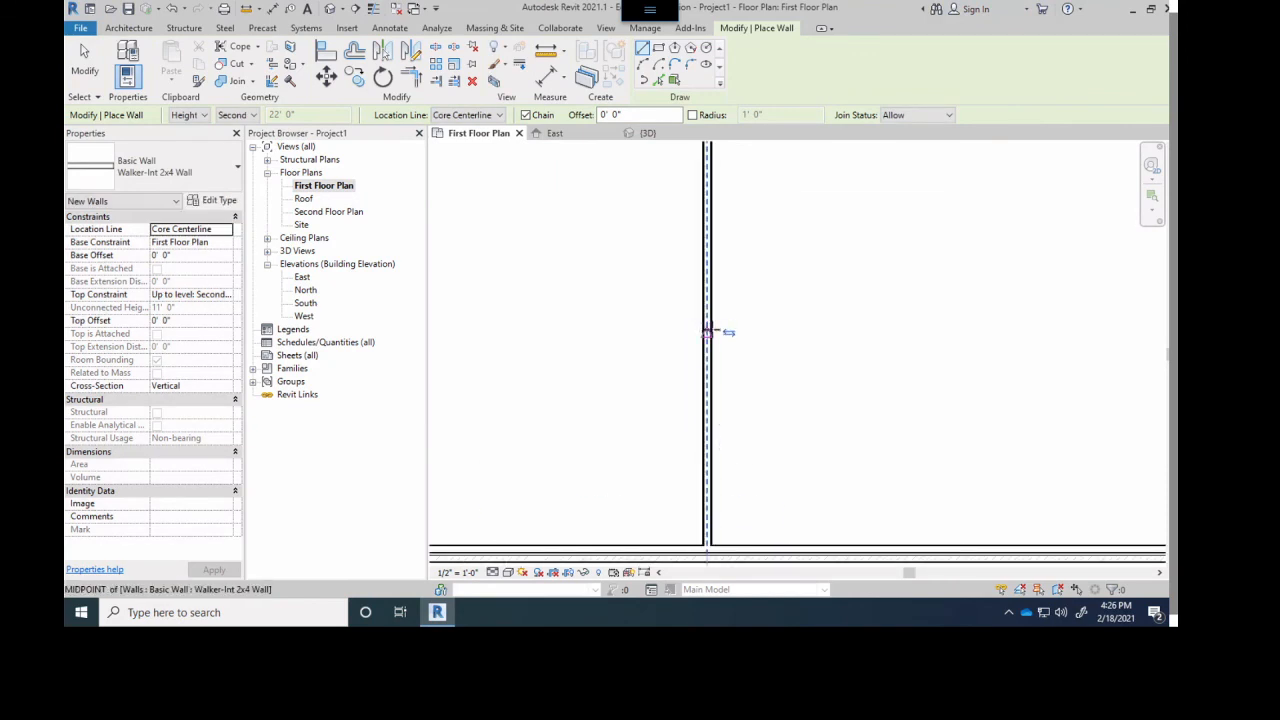
click(708, 332)
scroll(990, 325, down, 4)
click(1050, 320)
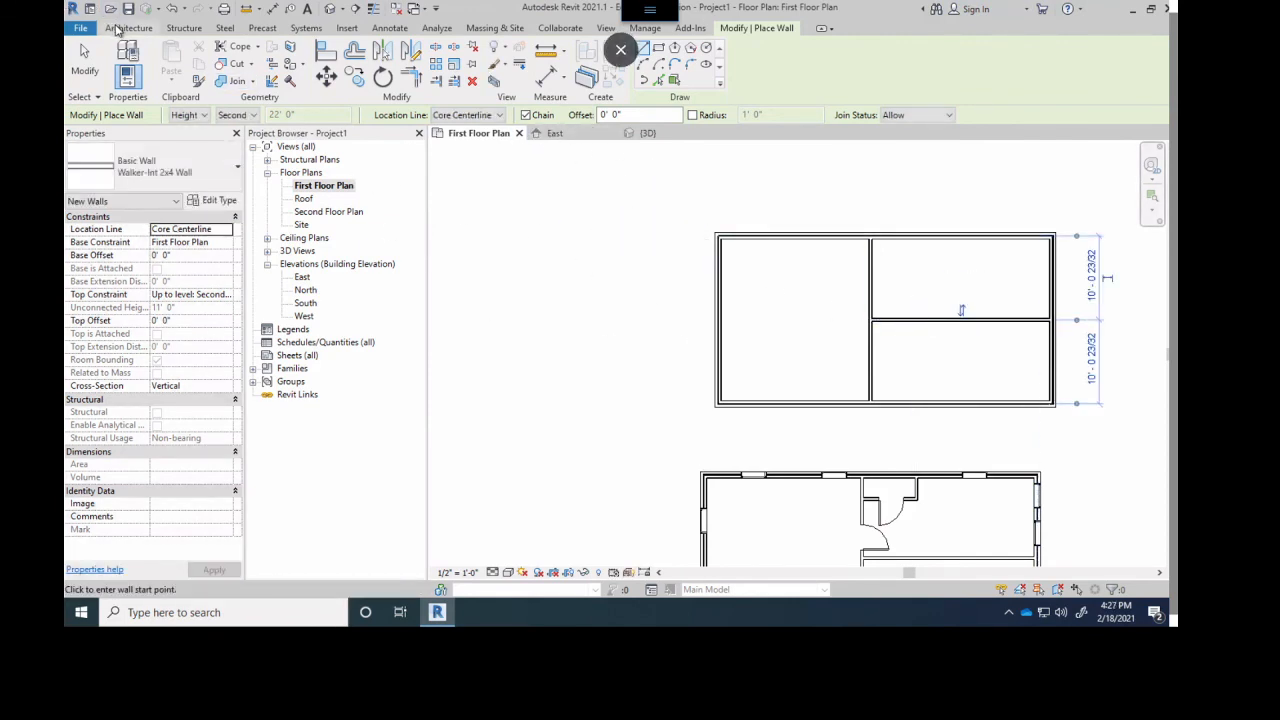
- Place 36" x 84" Single-Flush doors in the south wall beside the partition and in the partition on both sides of the east-west wall
click(121, 29)
click(152, 55)
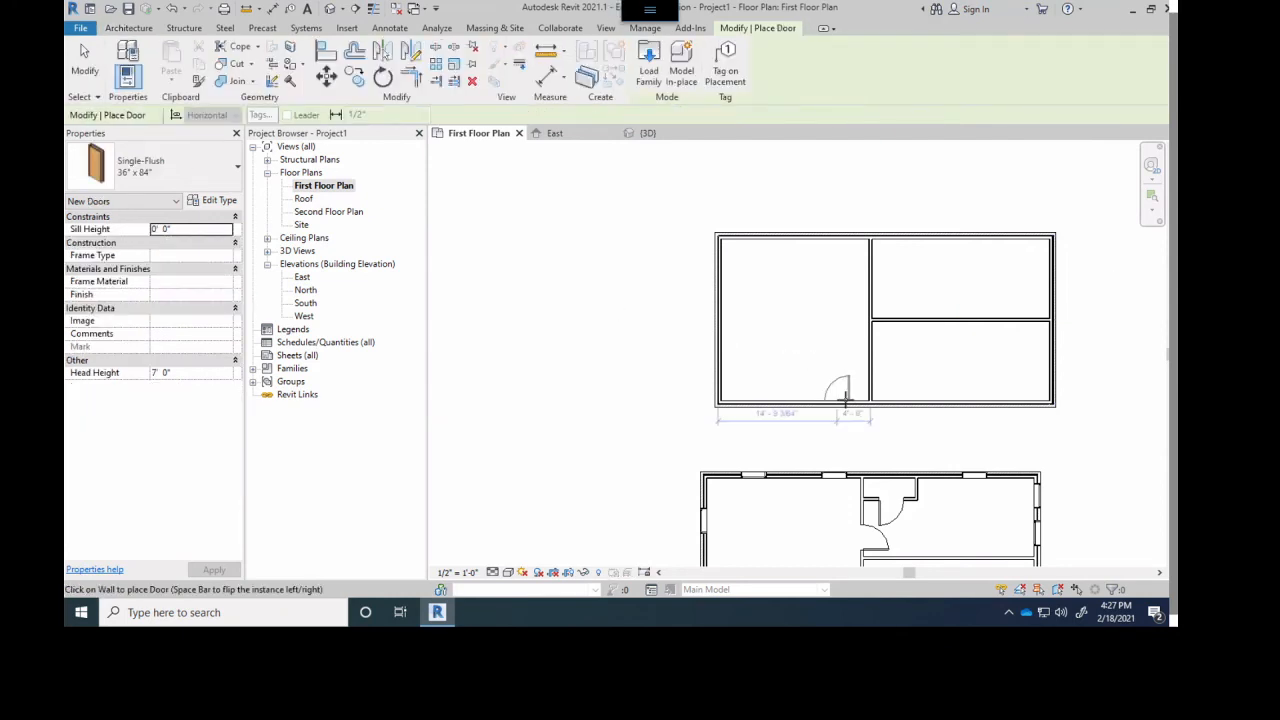
scroll(855, 392, up, 3)
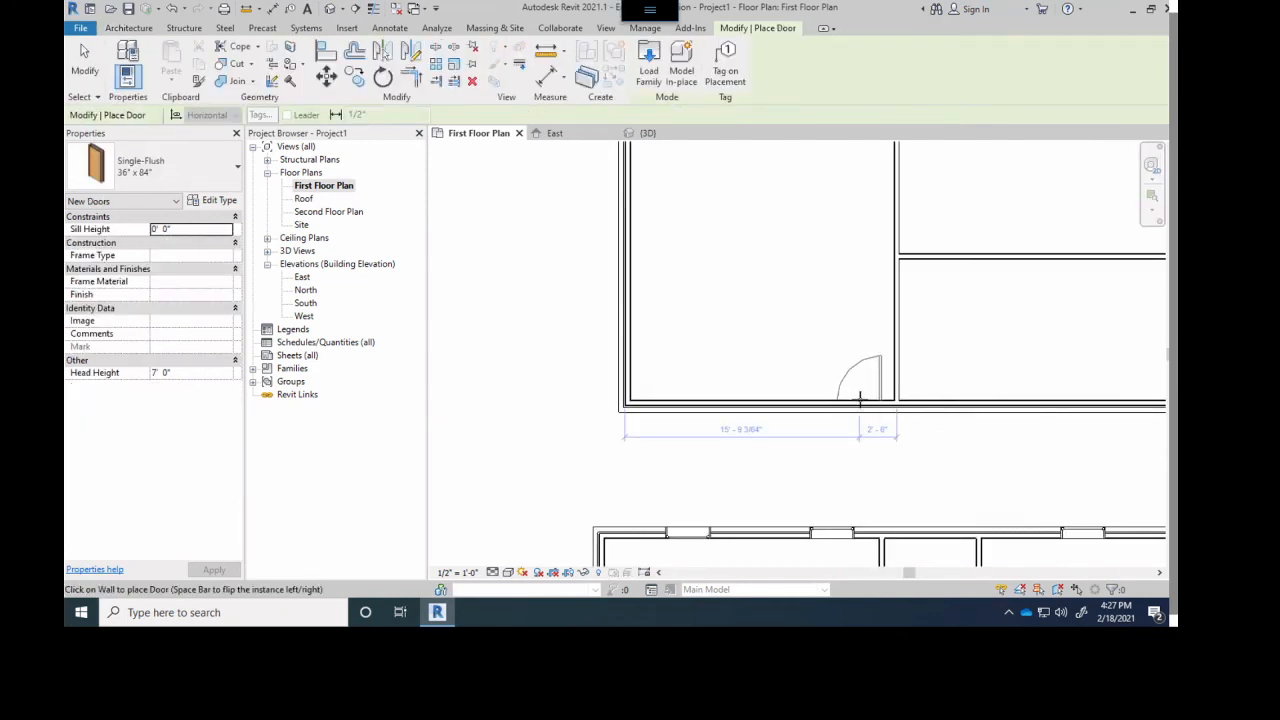
click(900, 285)
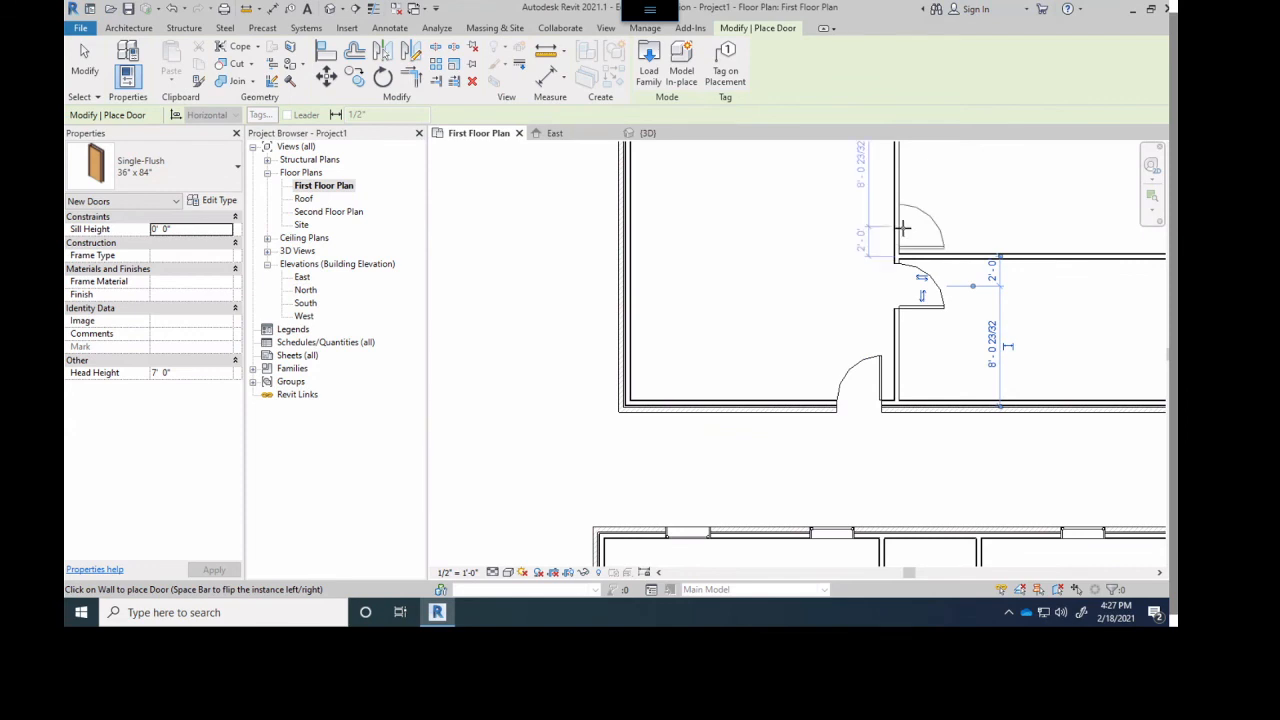
scroll(912, 337, up, 3)
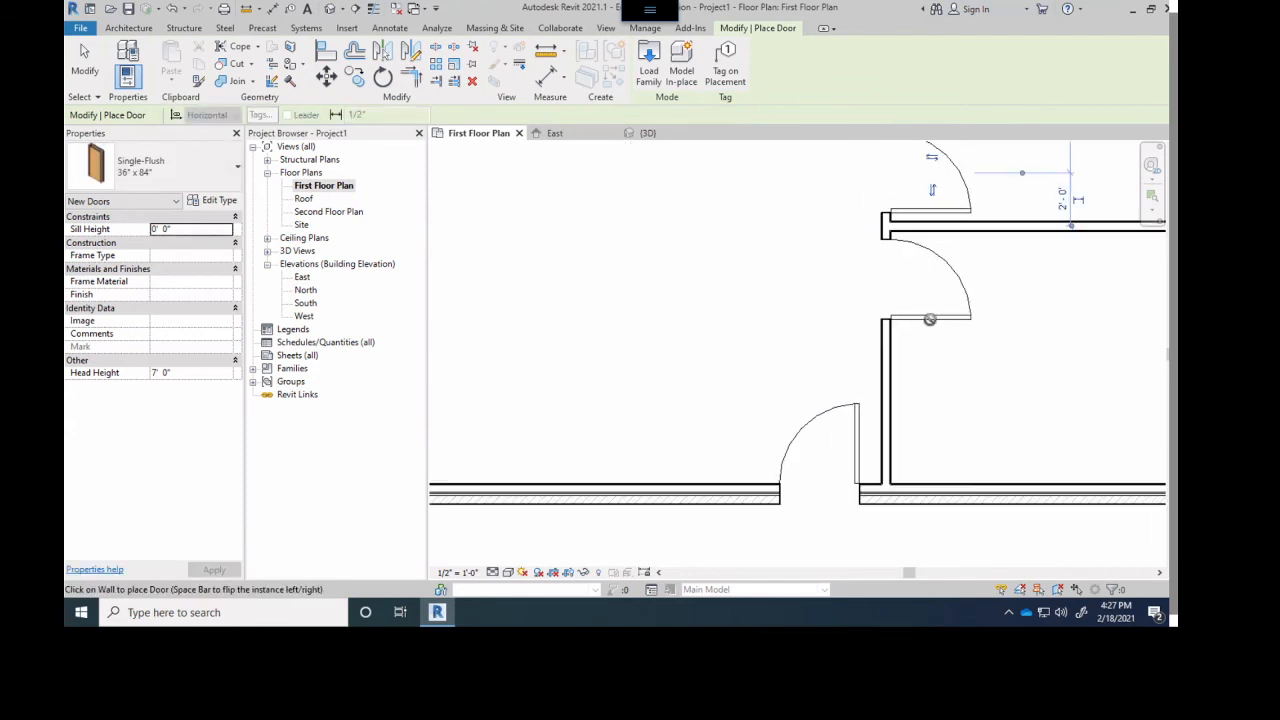
key(Escape)
key(Escape)
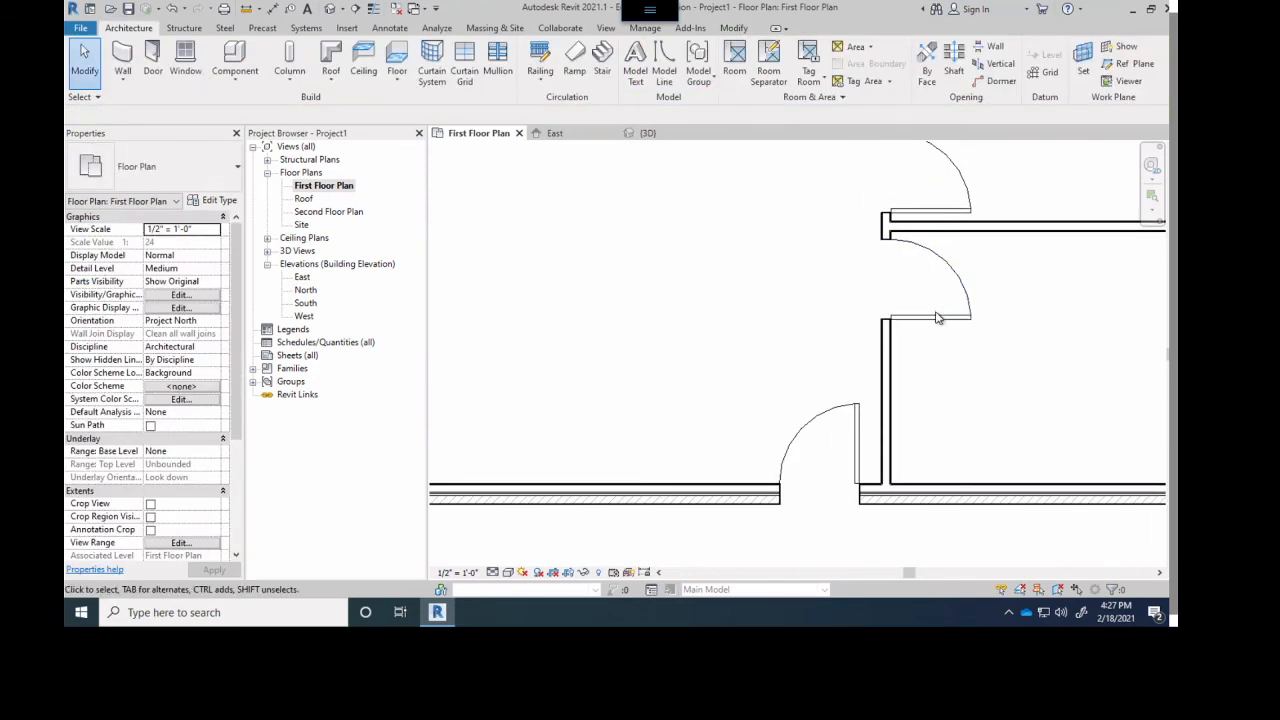
- Flip the southeast room's door so its hinge sits next to the east-west partition
click(936, 317)
scroll(933, 300, down, 4)
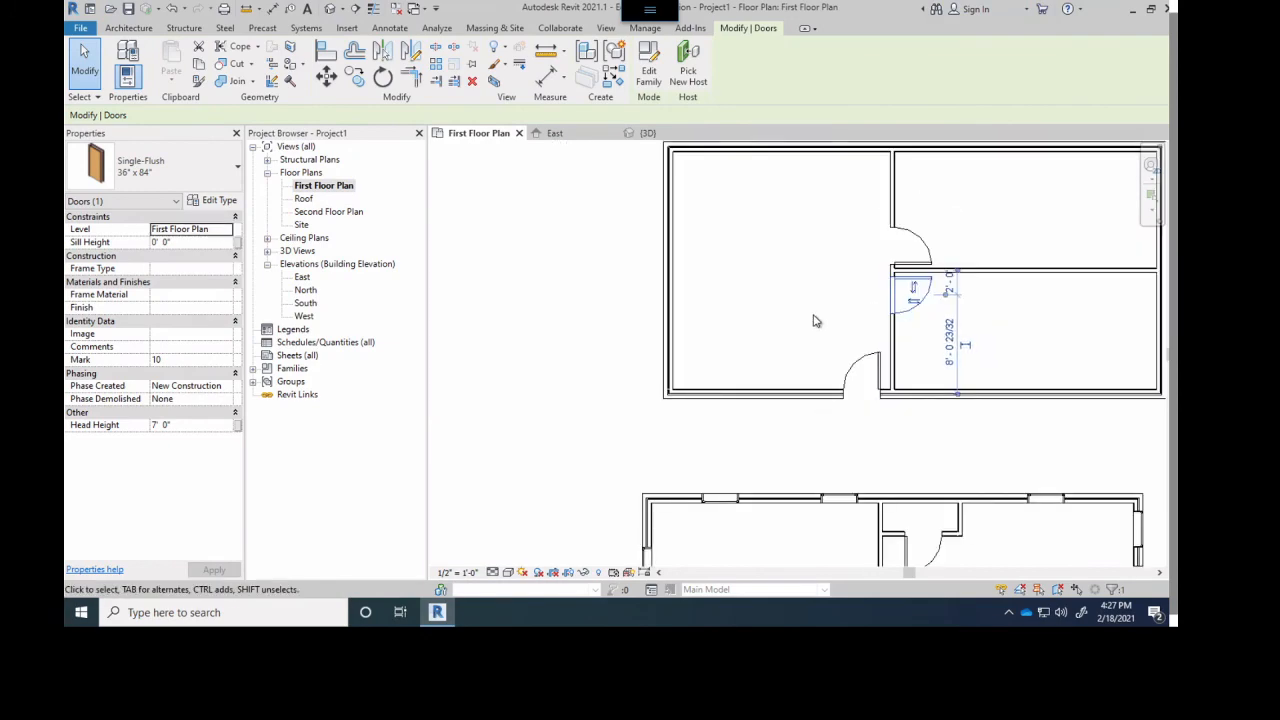
click(770, 323)
middle_drag(806, 367, 640, 431)
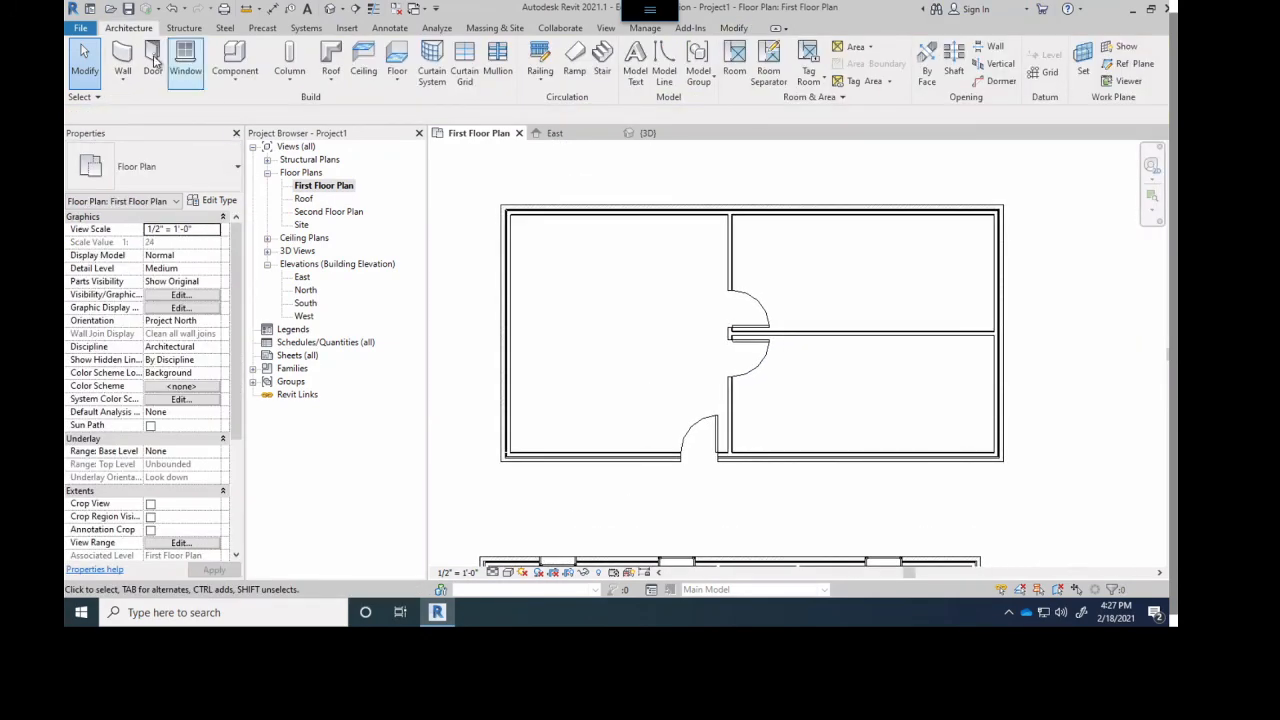
- Place Fixed 36" x 48" windows in the new building: one in the south wall, one in the west wall and three along the north wall
click(123, 60)
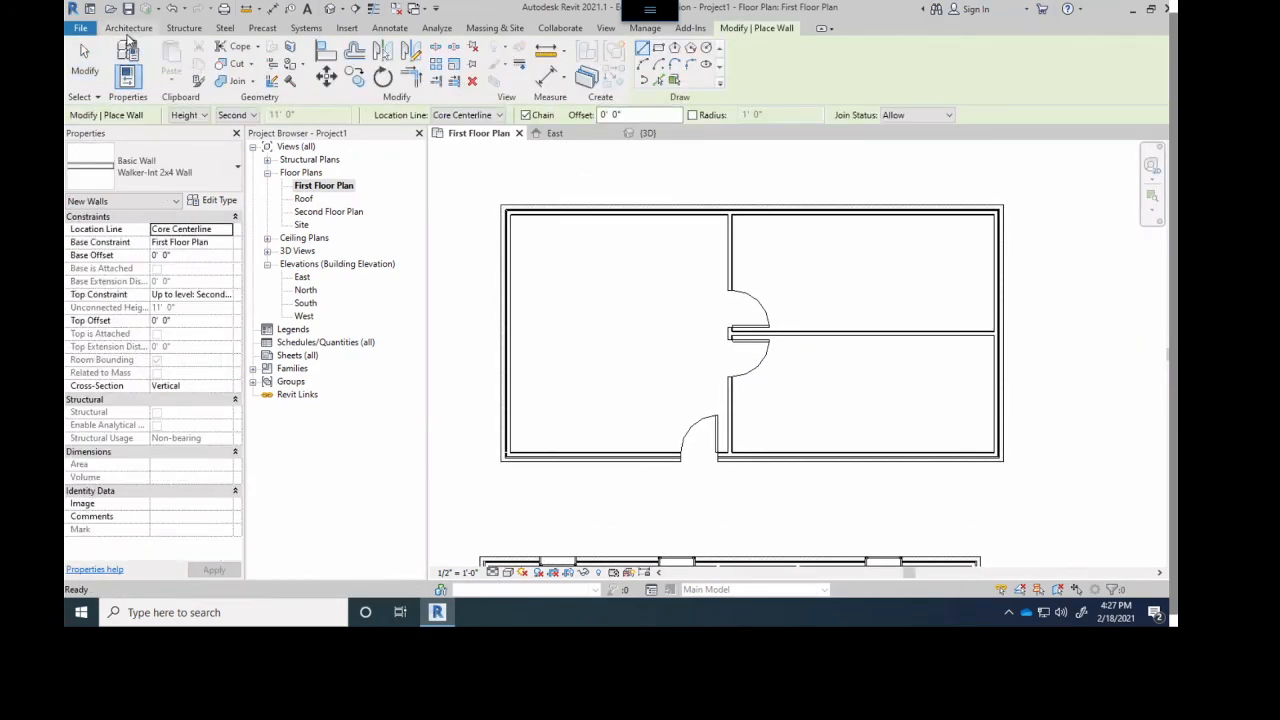
click(127, 32)
click(185, 58)
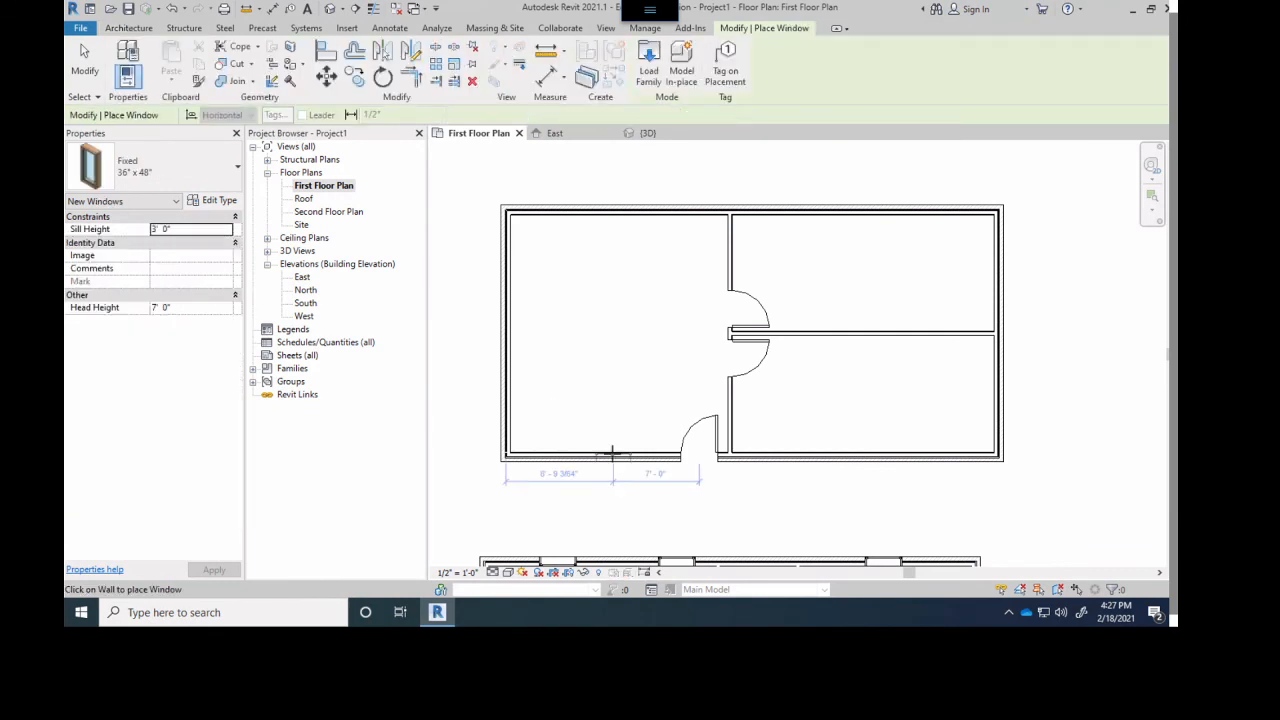
click(612, 454)
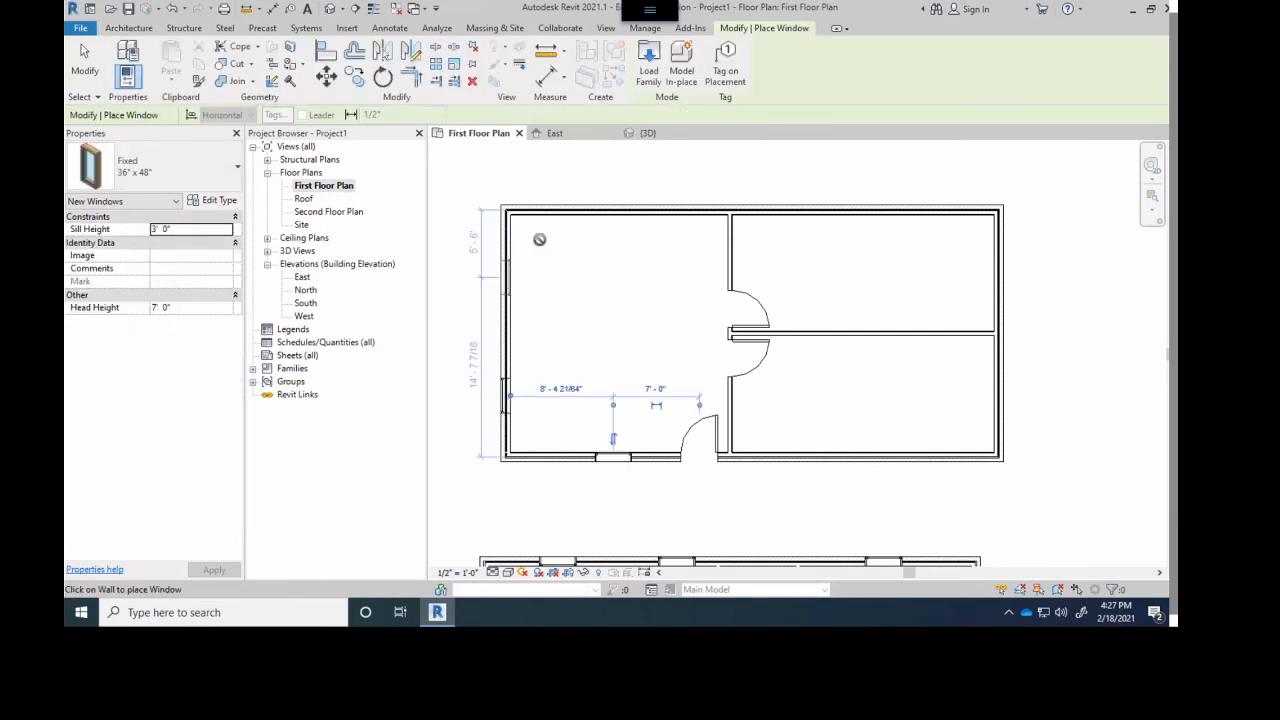
click(566, 210)
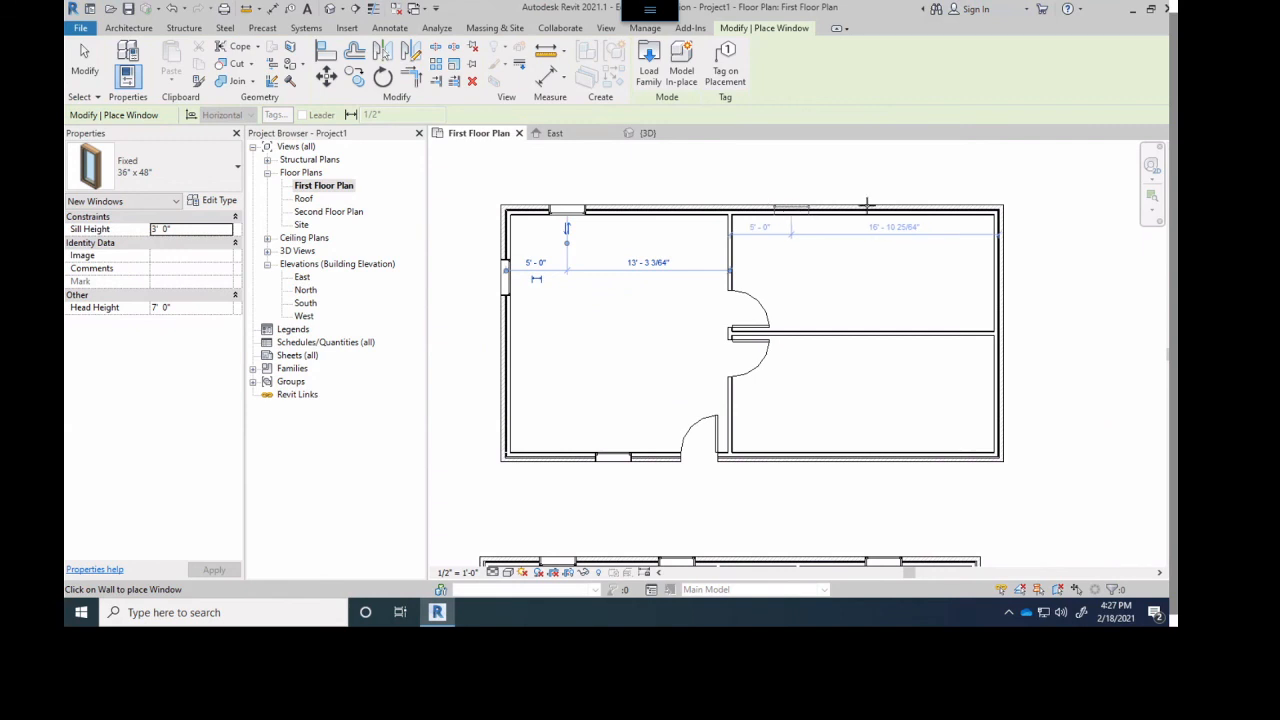
click(790, 210)
click(931, 210)
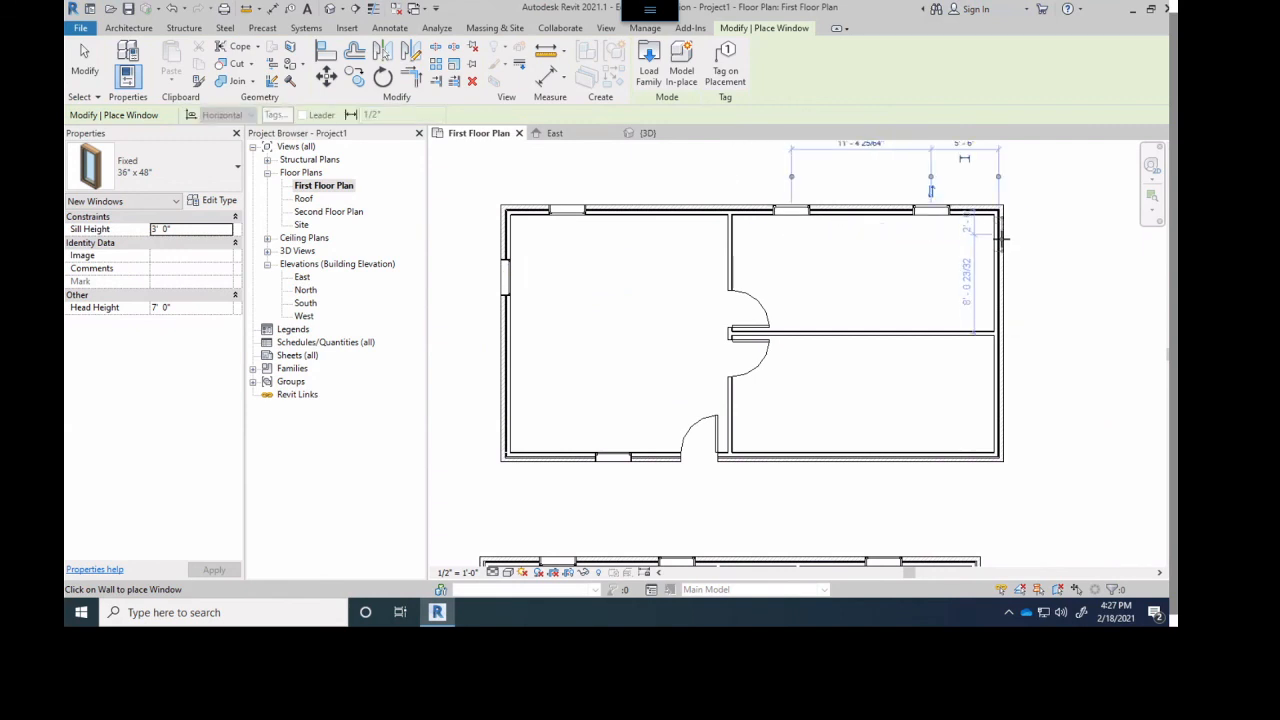
- Place four Fixed 36" x 48" windows along the east wall, two in each east room
click(999, 262)
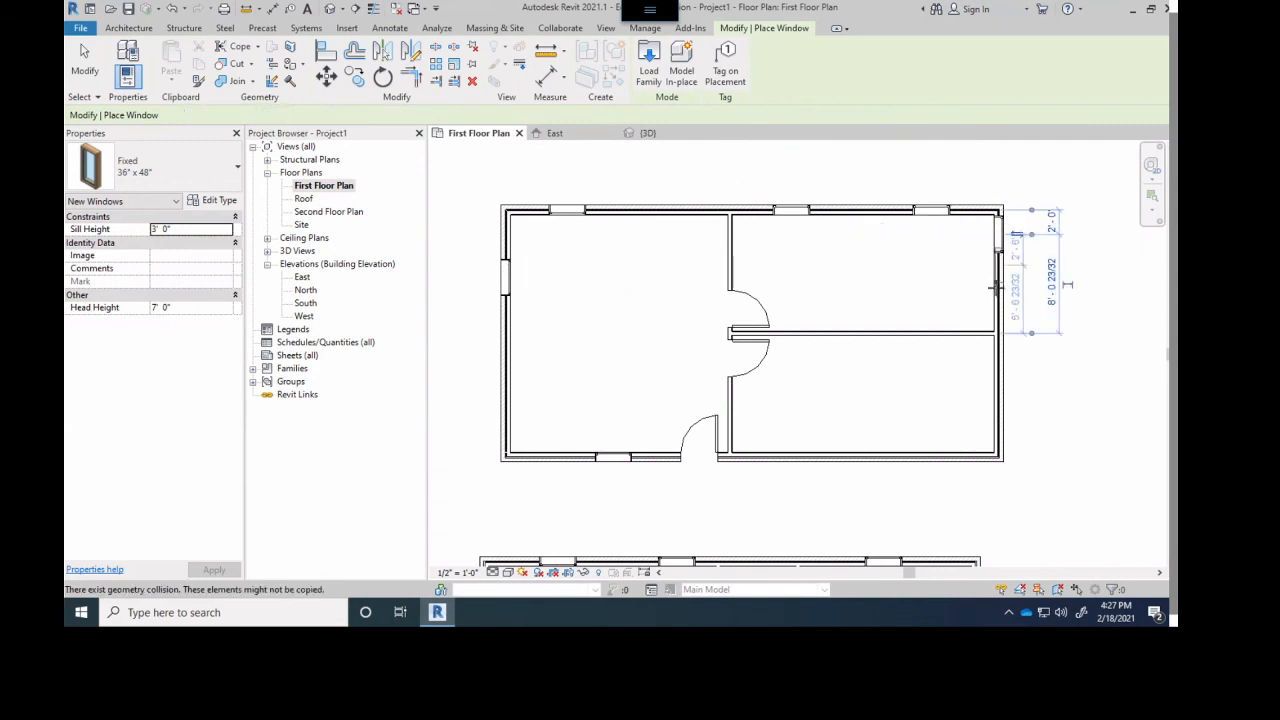
click(999, 392)
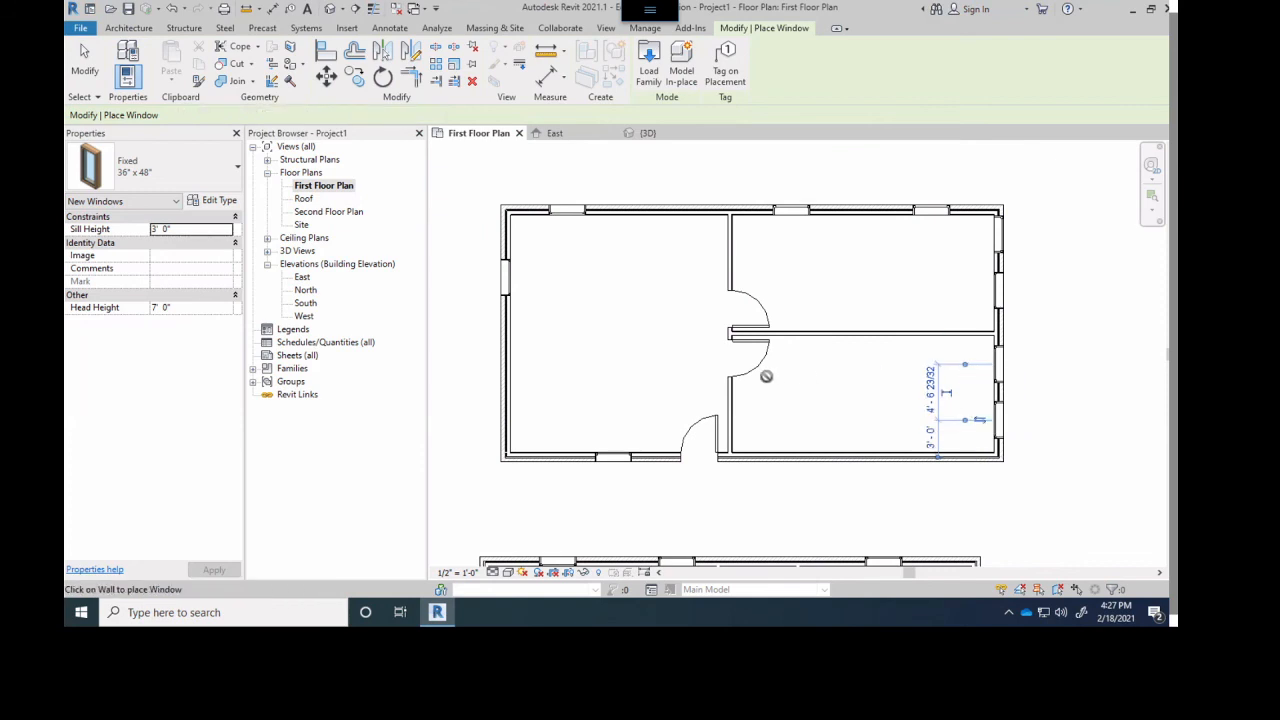
scroll(766, 376, down, 2)
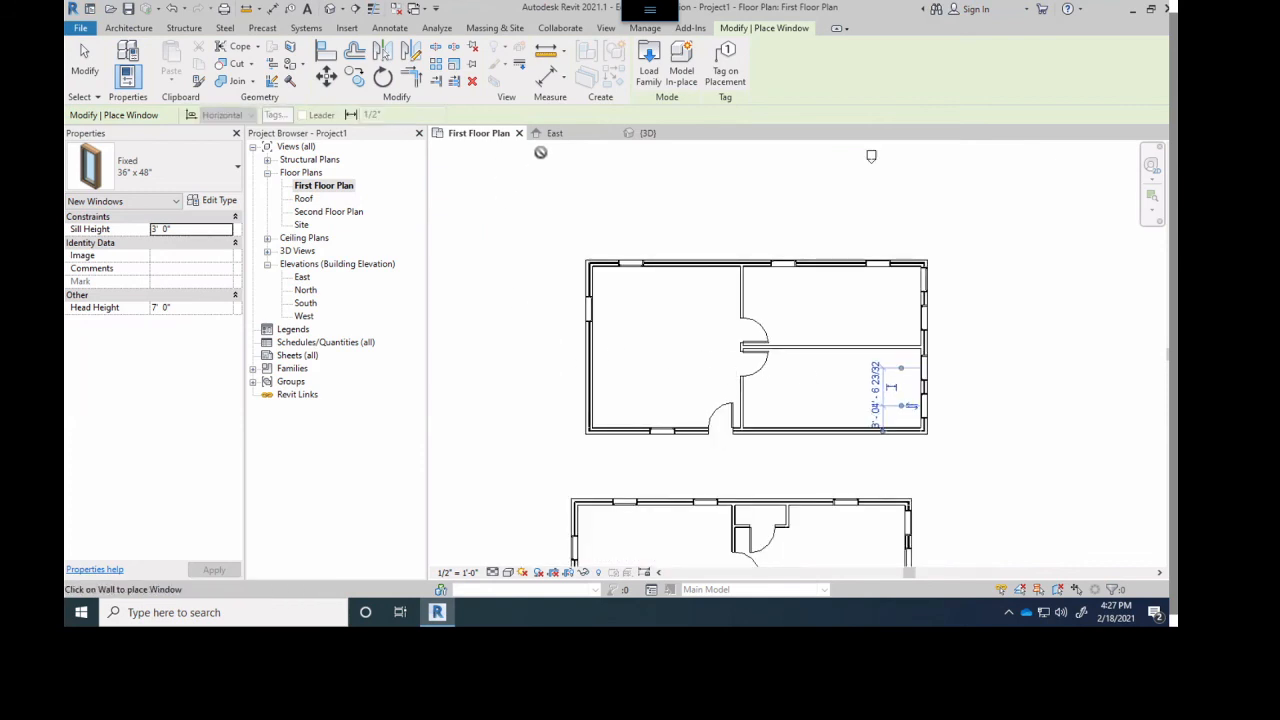
- Examine both brick buildings in the 3D view from several sides, including their exterior walls, partitions, doors and windows
click(645, 133)
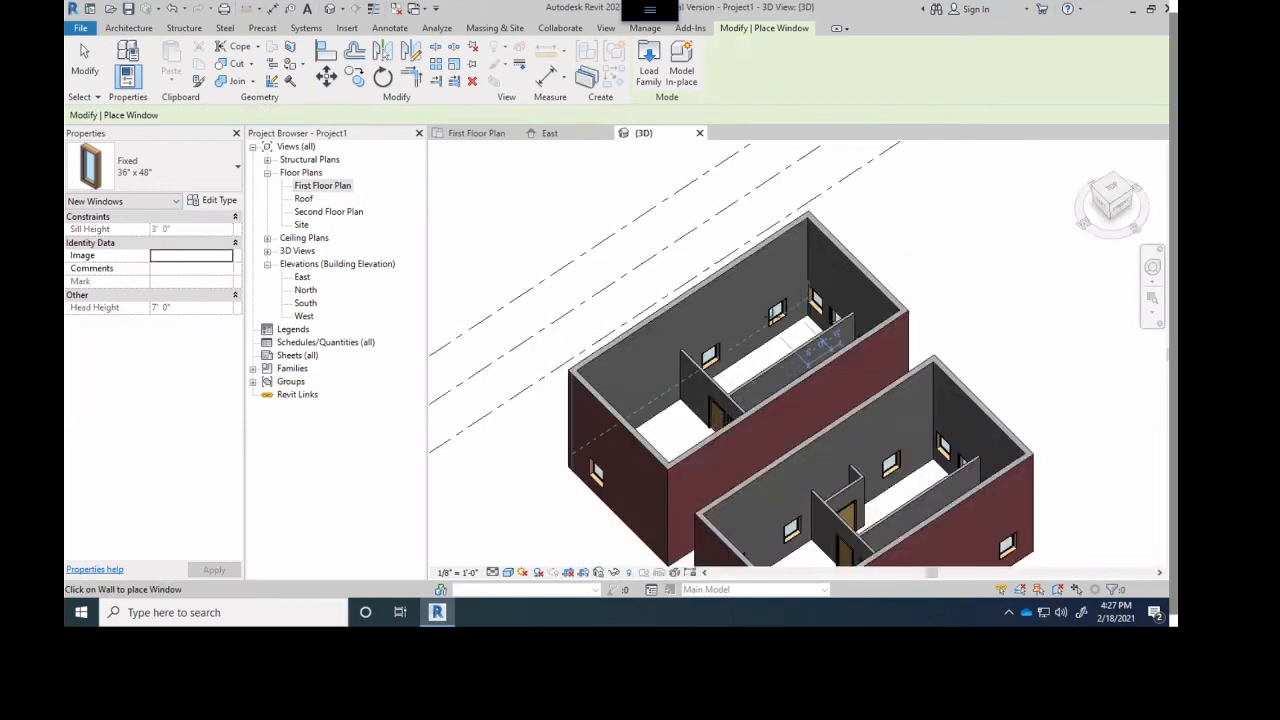
mouse_move(838, 318)
shift+middle_down()
mouse_move(777, 344)
mouse_move(617, 281)
mouse_move(678, 297)
mouse_move(709, 337)
mouse_move(656, 344)
mouse_move(894, 354)
mouse_move(1077, 343)
mouse_move(1066, 363)
mouse_move(1075, 337)
mouse_move(824, 303)
shift+middle_up()
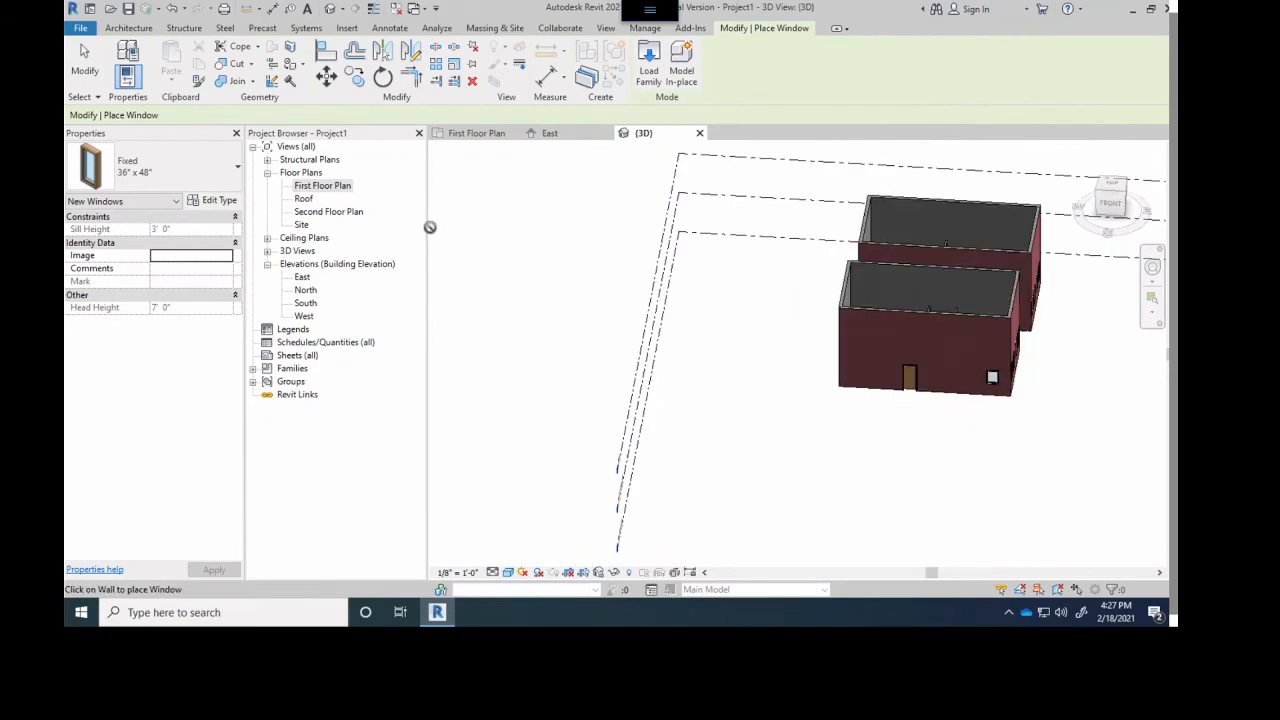
click(478, 133)
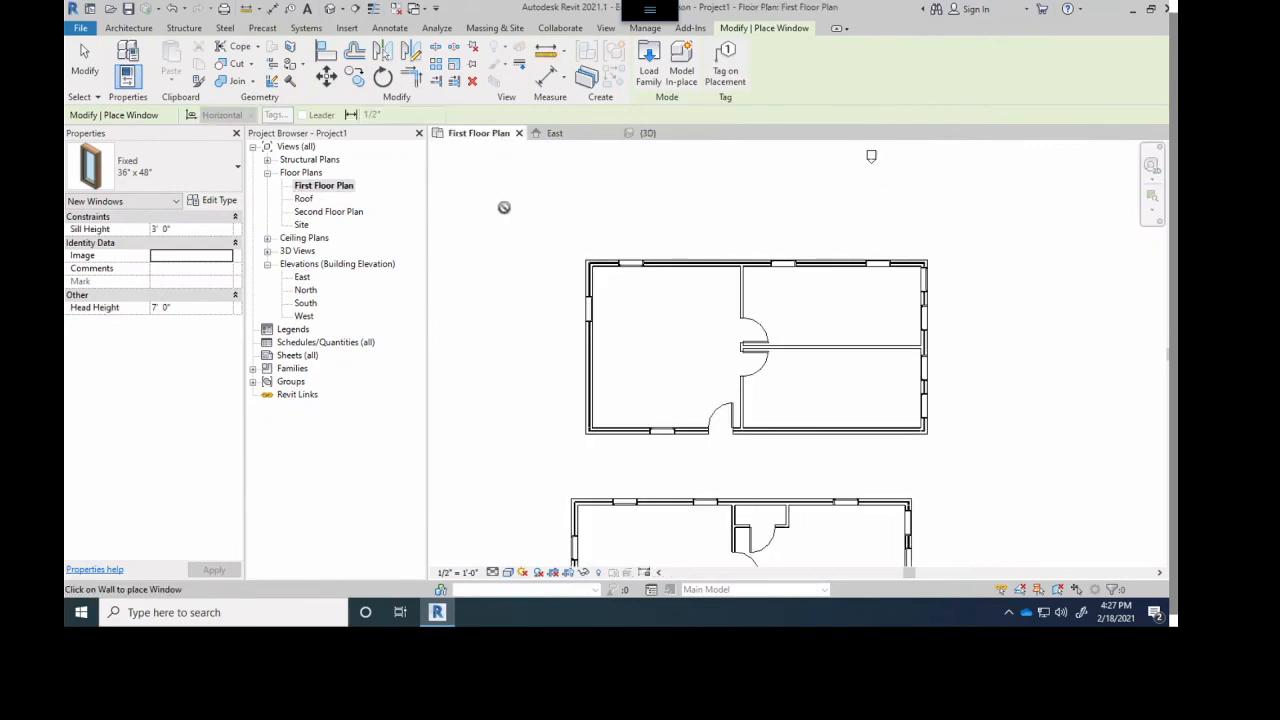
click(643, 133)
shift+middle_drag(849, 252, 622, 249)
scroll(622, 249, up, 2)
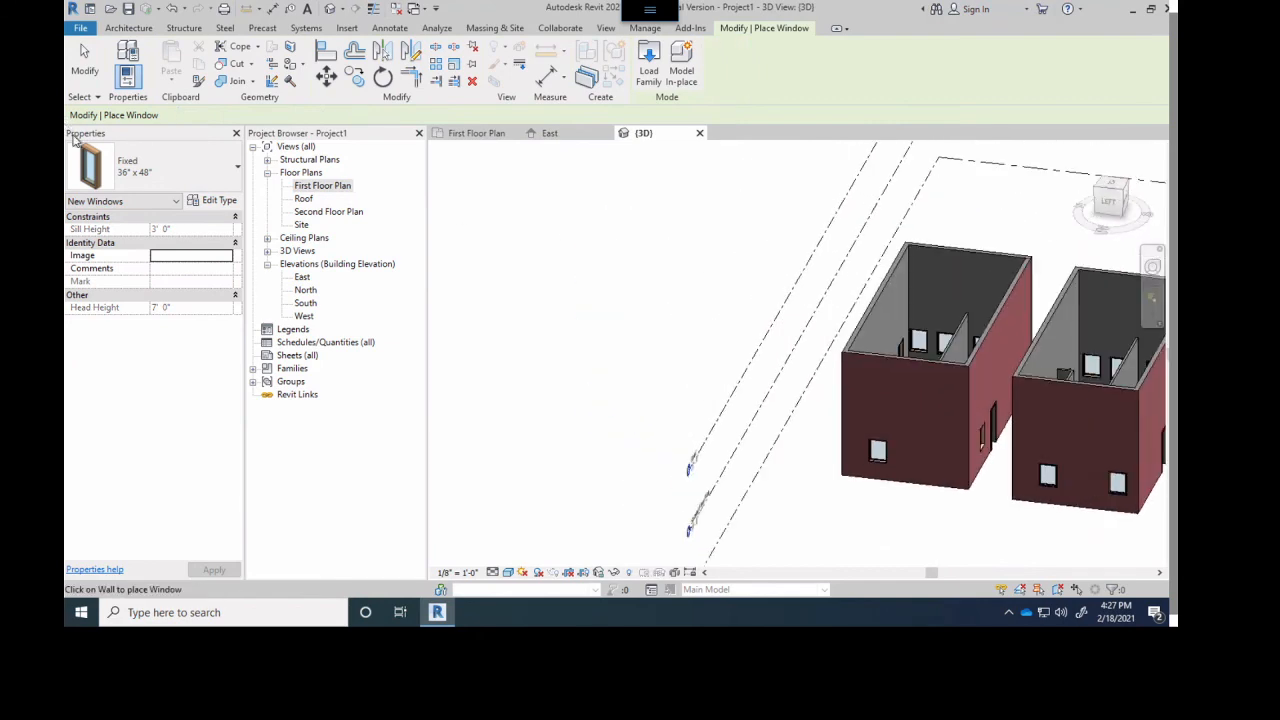
scroll(780, 311, down, 1)
scroll(944, 358, up, 2)
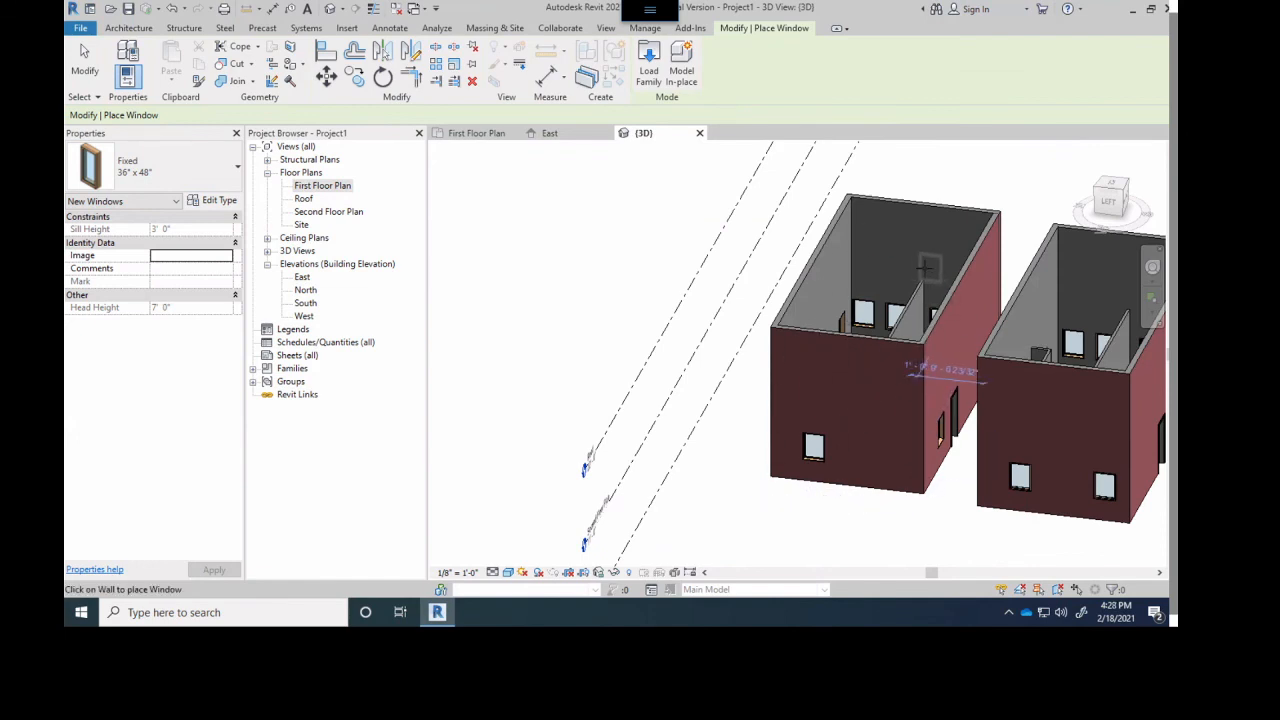
middle_drag(1077, 383, 886, 352)
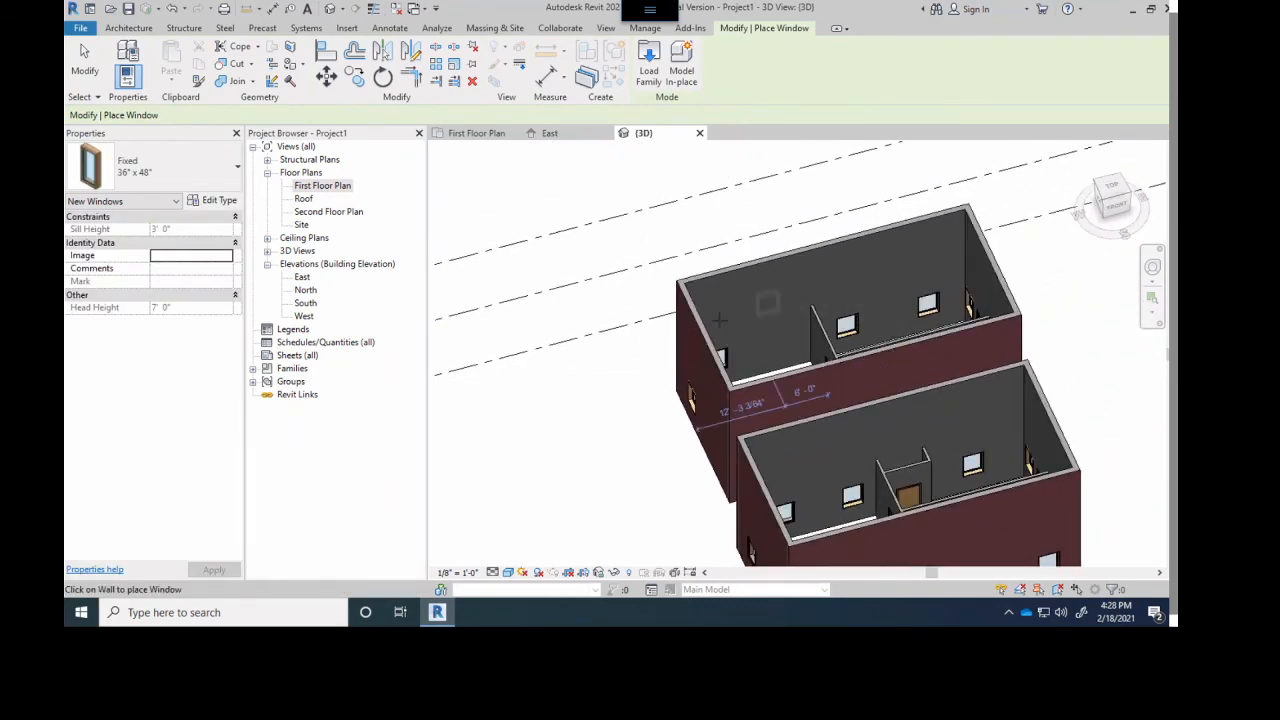